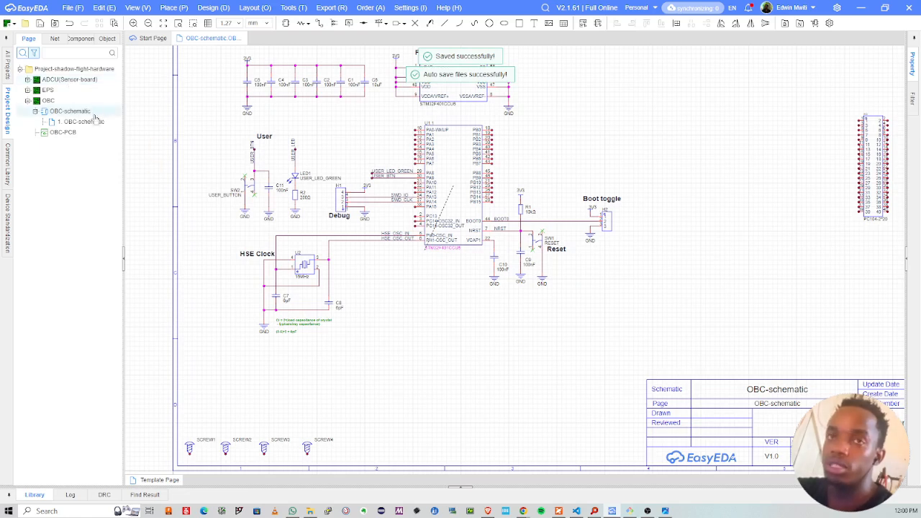
Step: Look through the schematic and PCB files under the ADCU, EPS and OBC boards in the project tree, collapsing each board
click(27, 100)
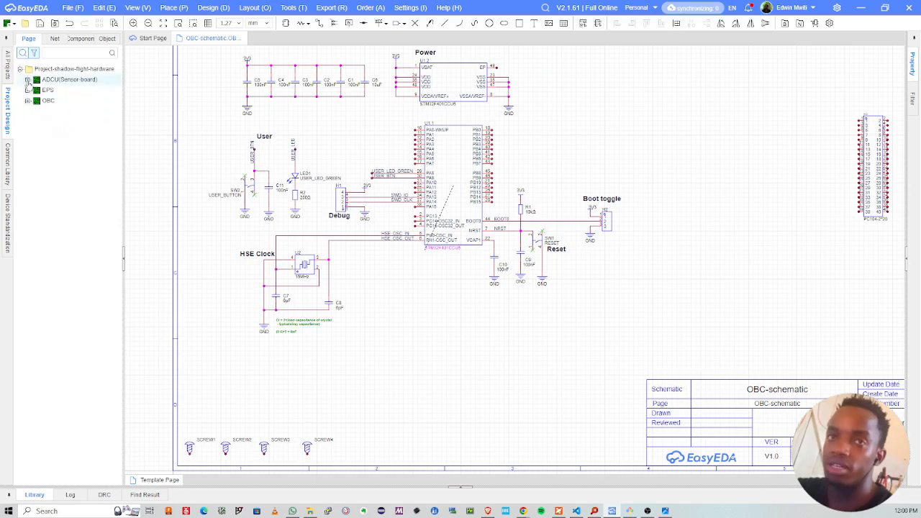
click(27, 80)
click(28, 112)
click(28, 143)
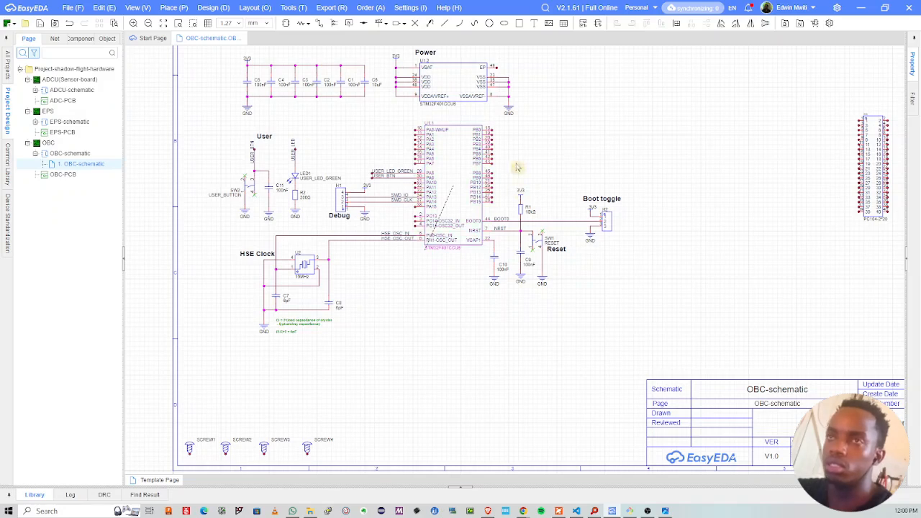
click(27, 79)
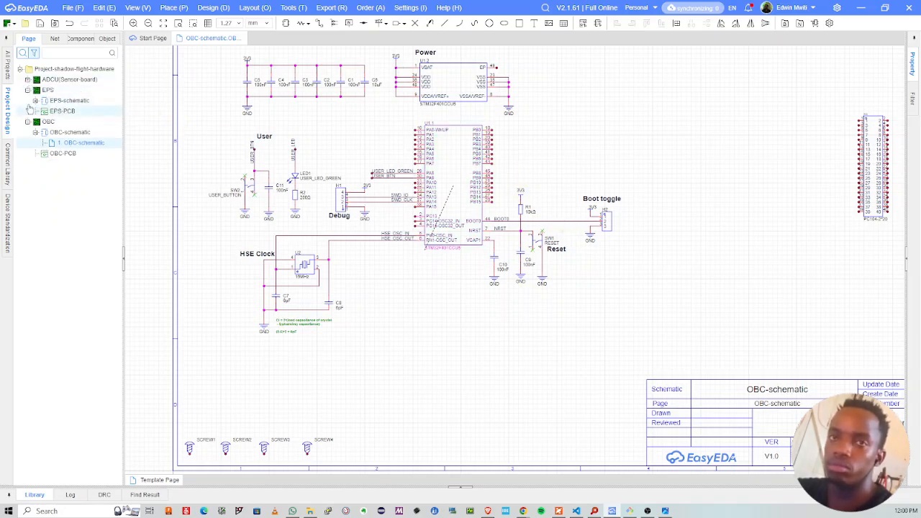
click(28, 90)
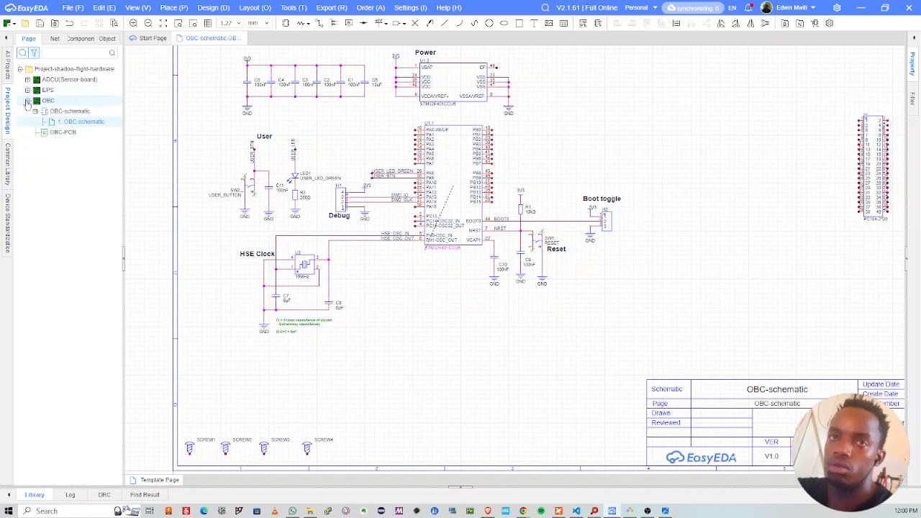
click(27, 101)
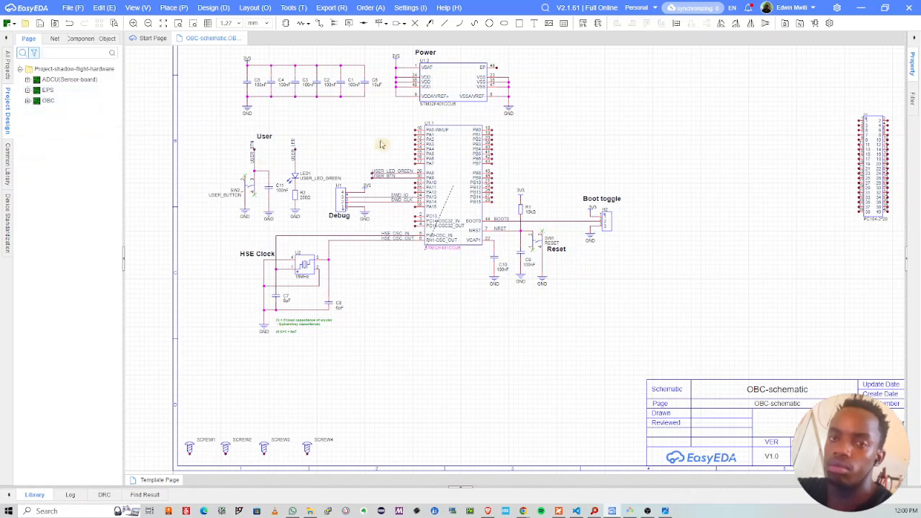
Step: Switch to the obc-memory-and-debug.png block diagram and examine its peripheral blocks and the memory, storage and RTC section
click(665, 511)
scroll(396, 237, up, 1)
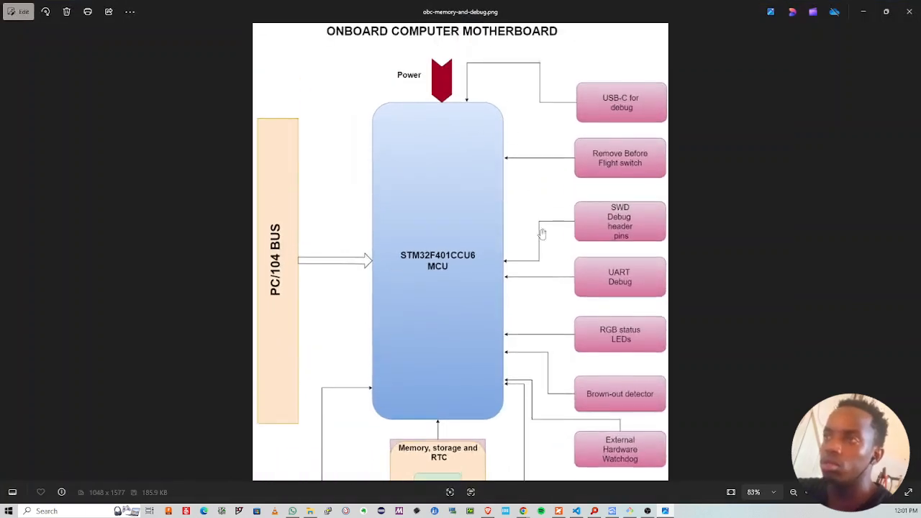
scroll(569, 250, down, 1)
drag(556, 399, 559, 347)
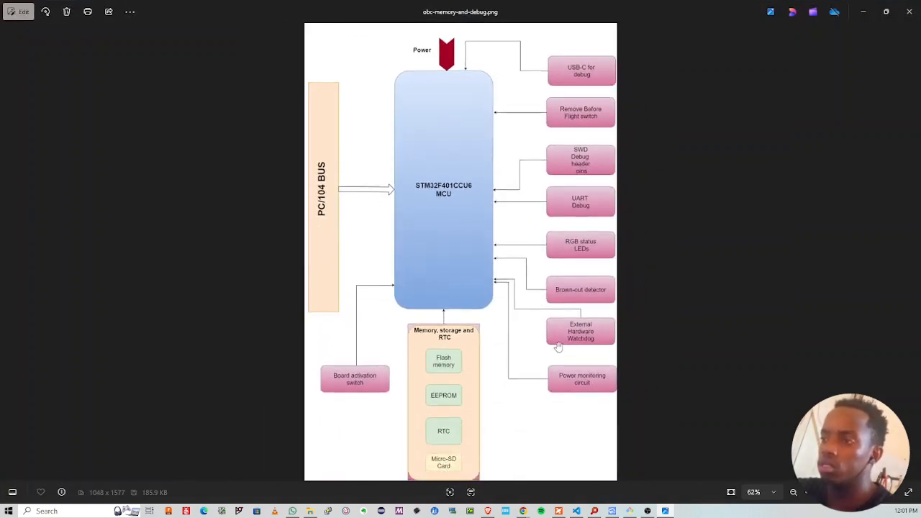
scroll(491, 404, up, 1)
drag(490, 403, 457, 321)
scroll(436, 324, up, 4)
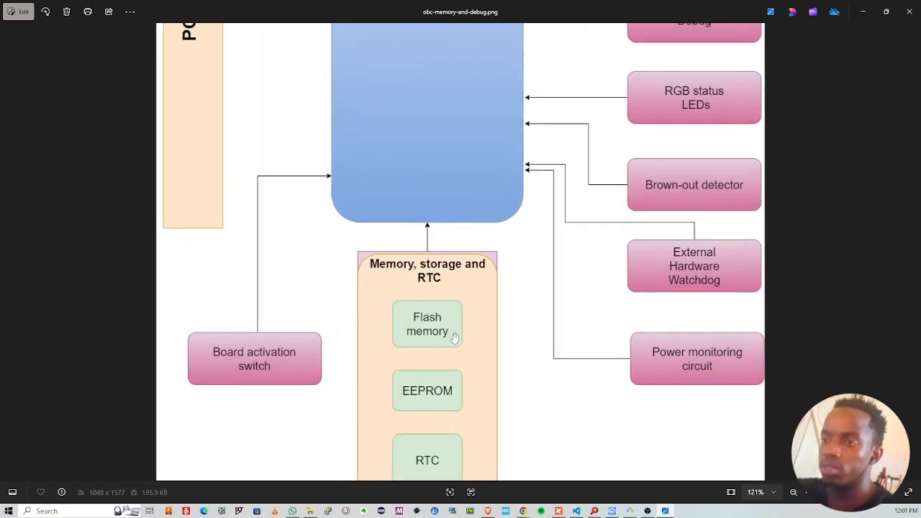
scroll(455, 338, up, 2)
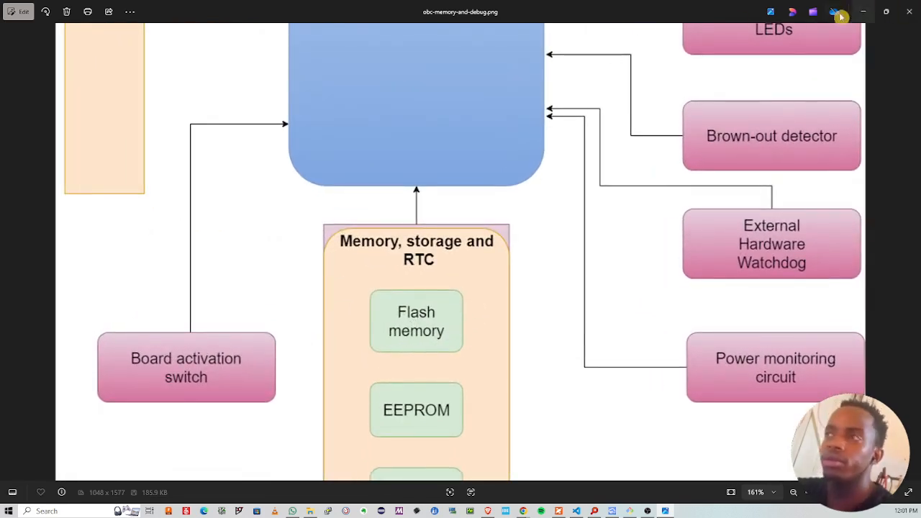
click(864, 13)
scroll(443, 269, up, 4)
right_drag(458, 284, 422, 333)
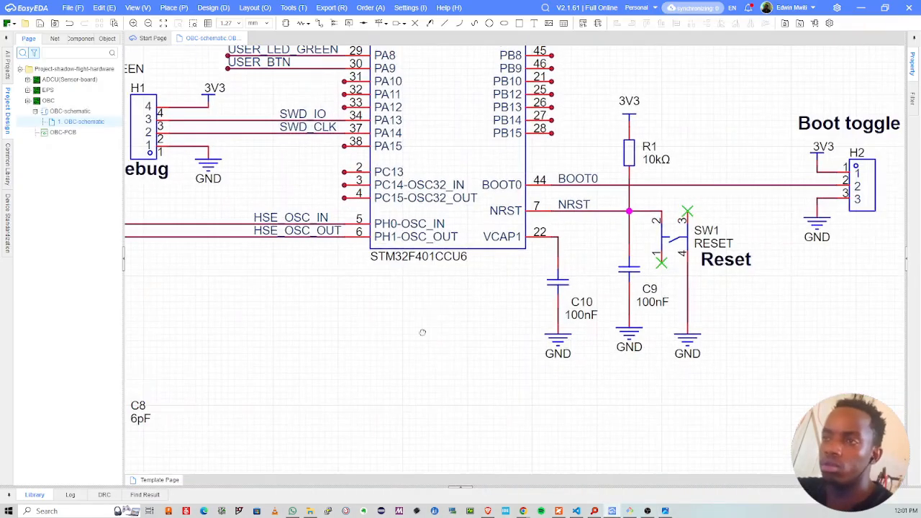
scroll(470, 286, down, 3)
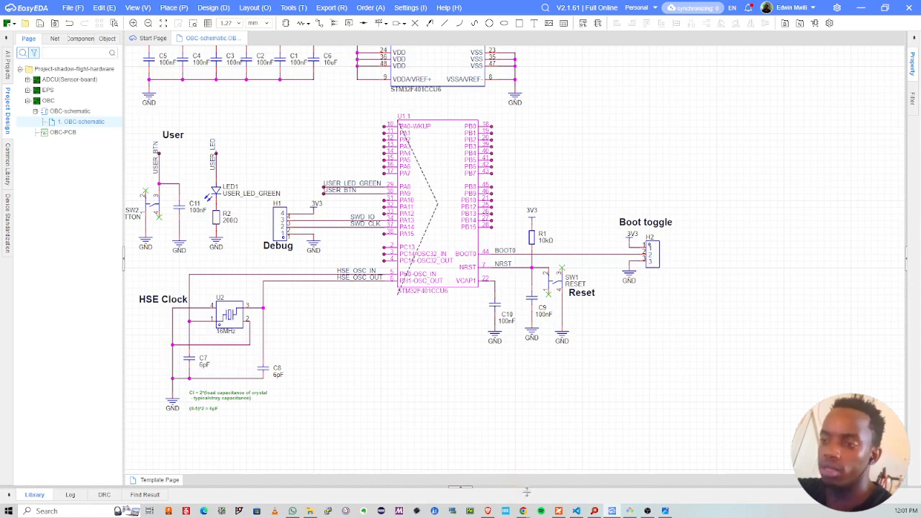
mouse_move(524, 511)
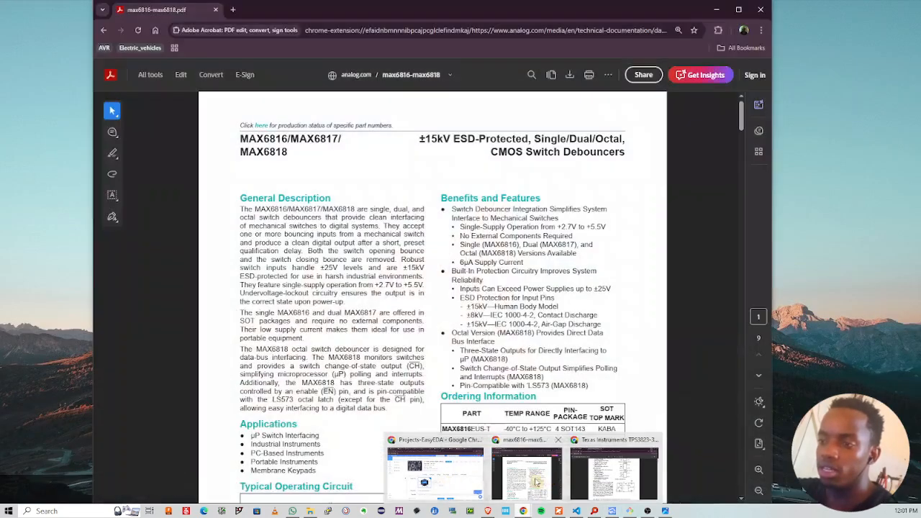
click(536, 483)
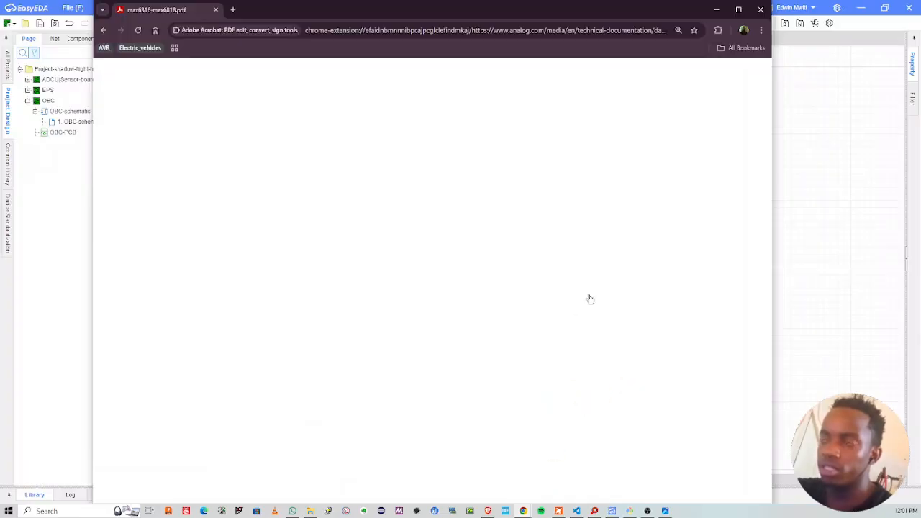
click(233, 10)
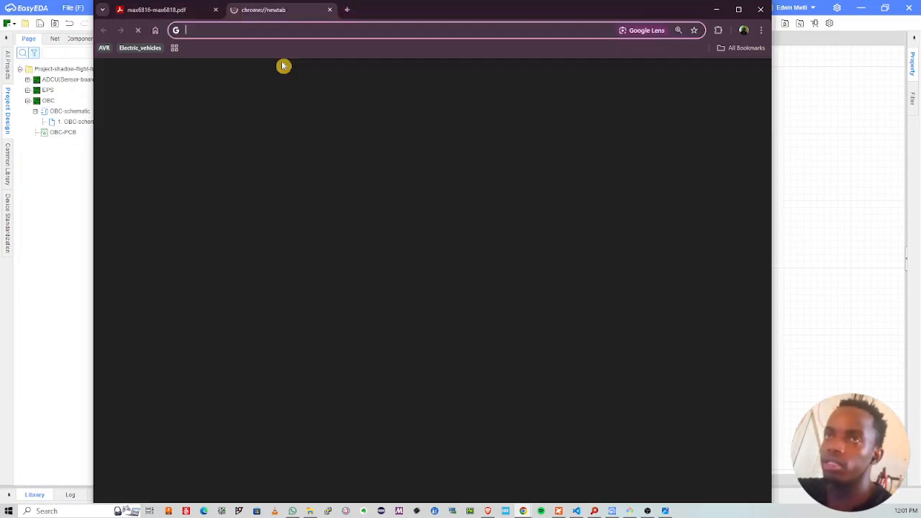
click(312, 513)
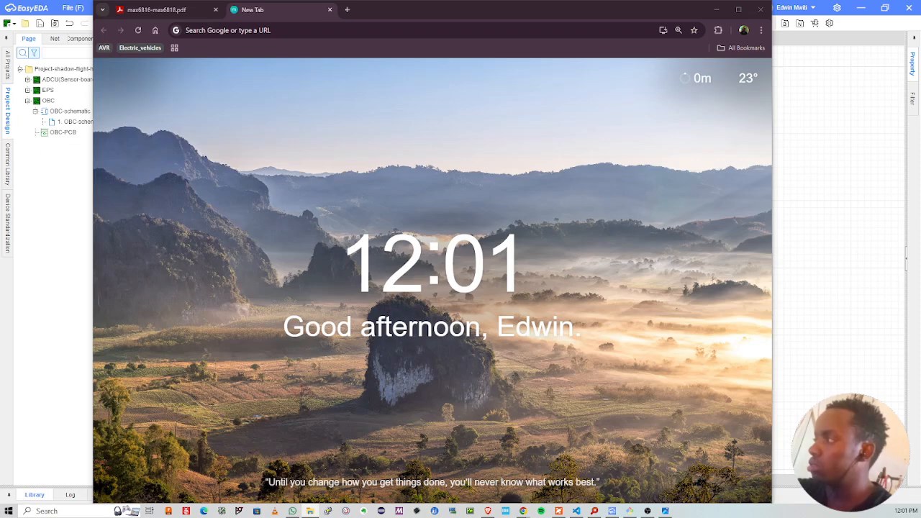
drag(0, 116, 547, 115)
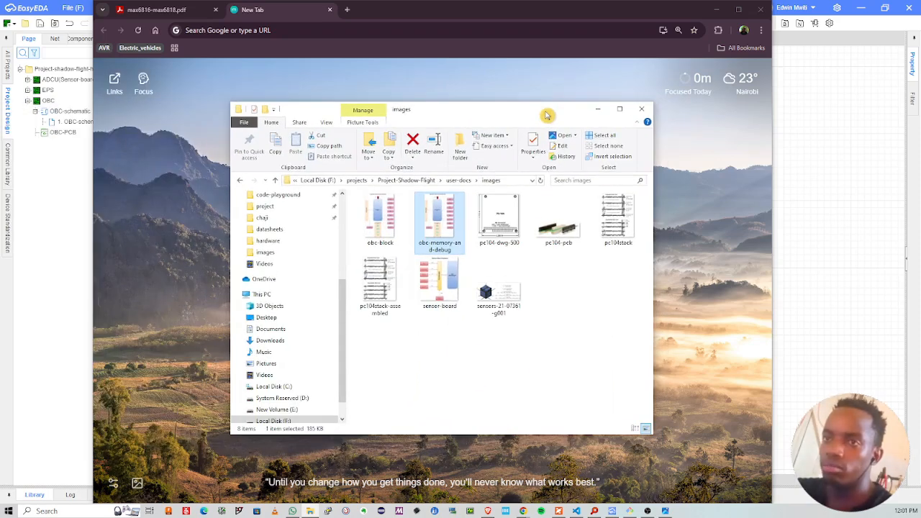
drag(486, 118, 0, 117)
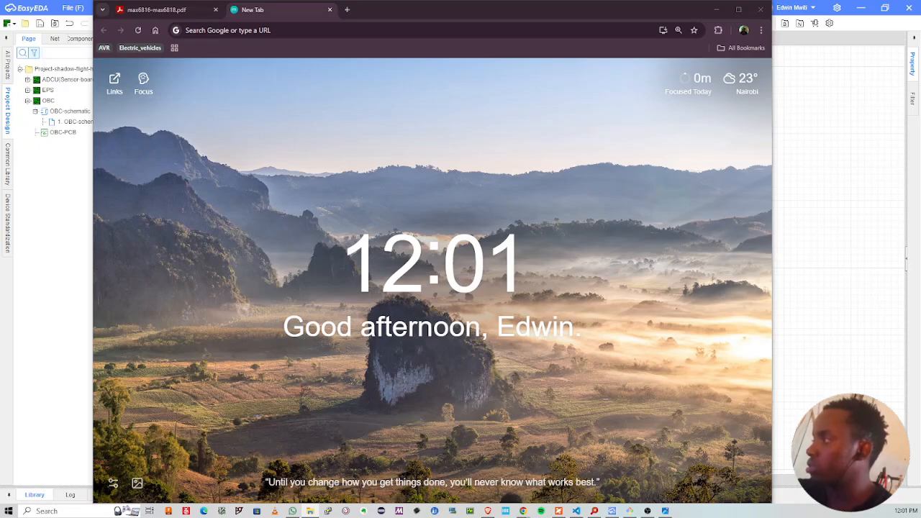
click(717, 9)
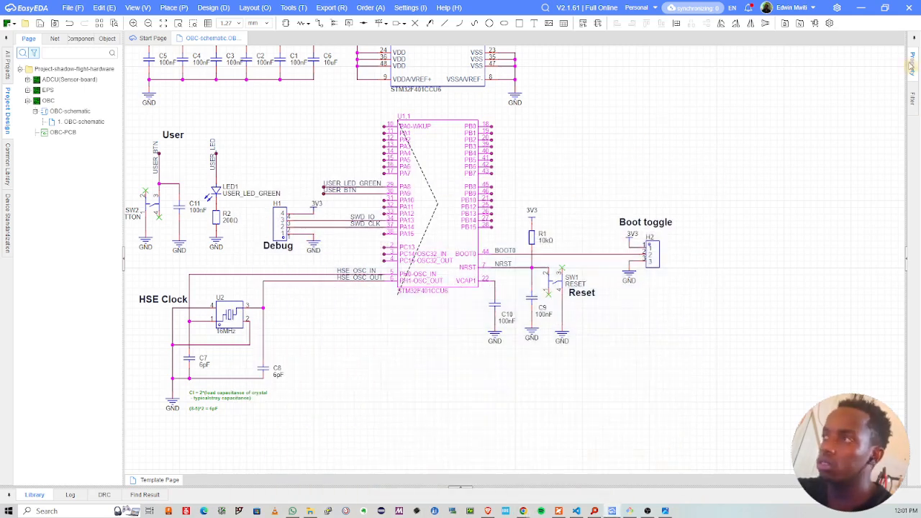
Step: Open the datasheet linked in the properties of the STM32F401CCU6 microcontroller U1, returning to the OBC schematic while it loads
click(912, 67)
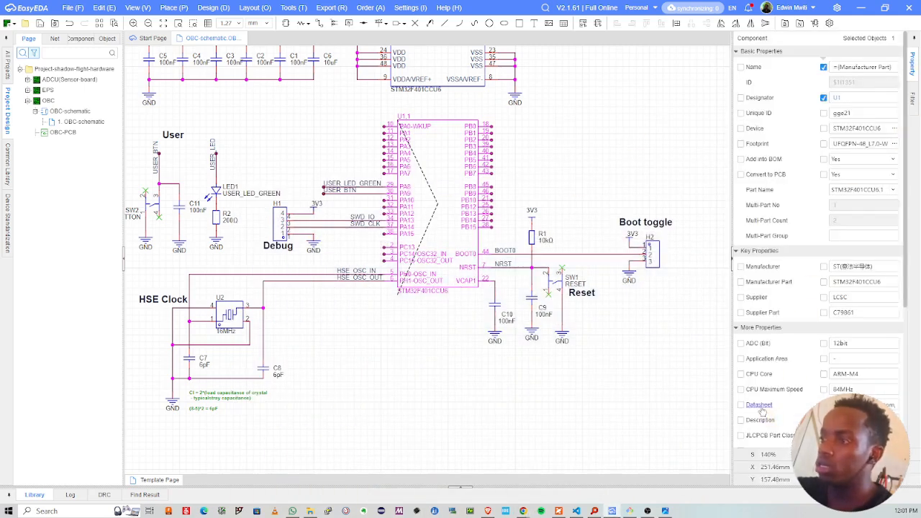
click(762, 410)
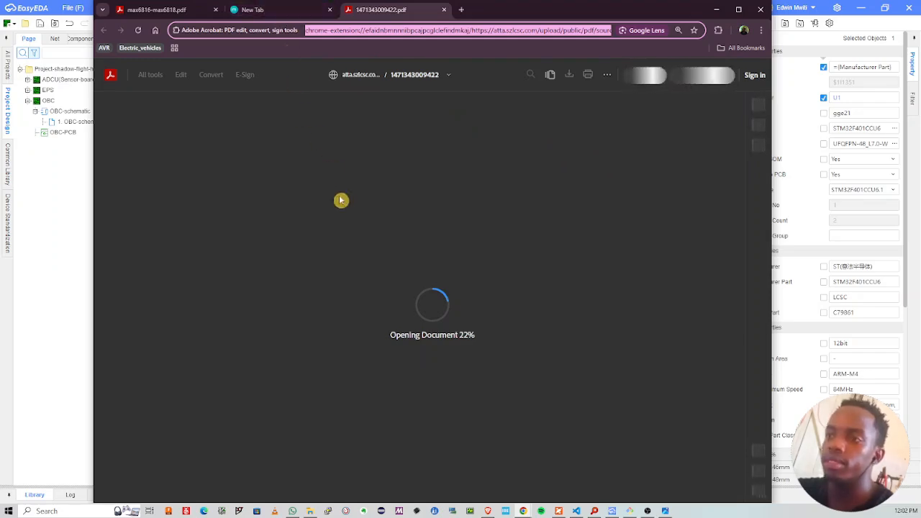
click(716, 10)
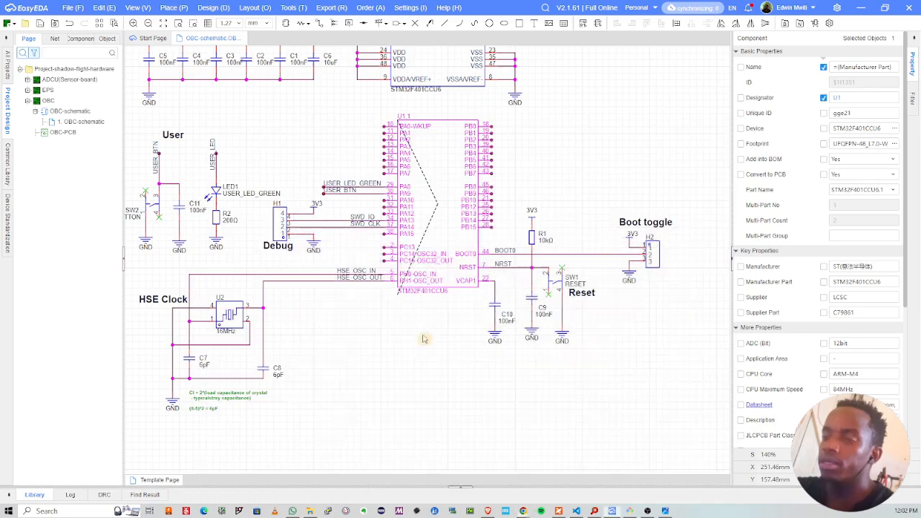
right_drag(432, 363, 417, 319)
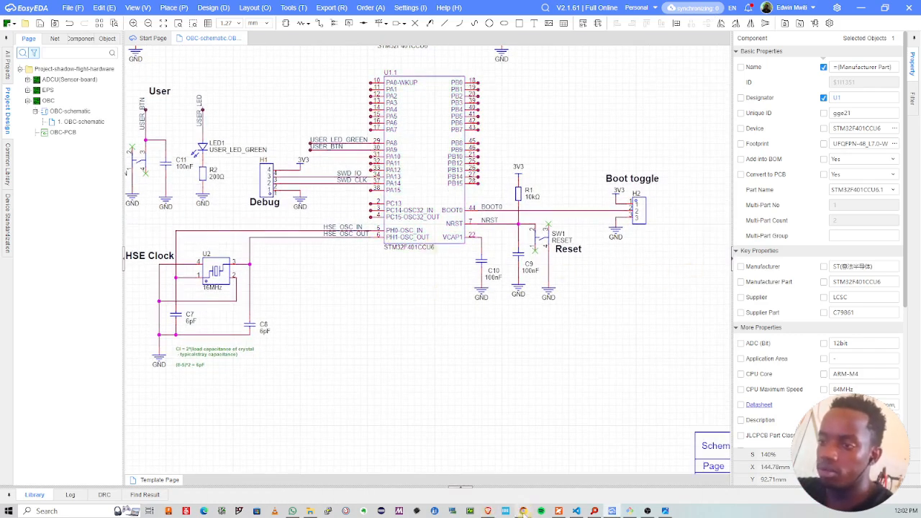
Step: Switch to Chrome and open the LCSC Electronics site, lcsc.com, in a new tab
mouse_move(524, 511)
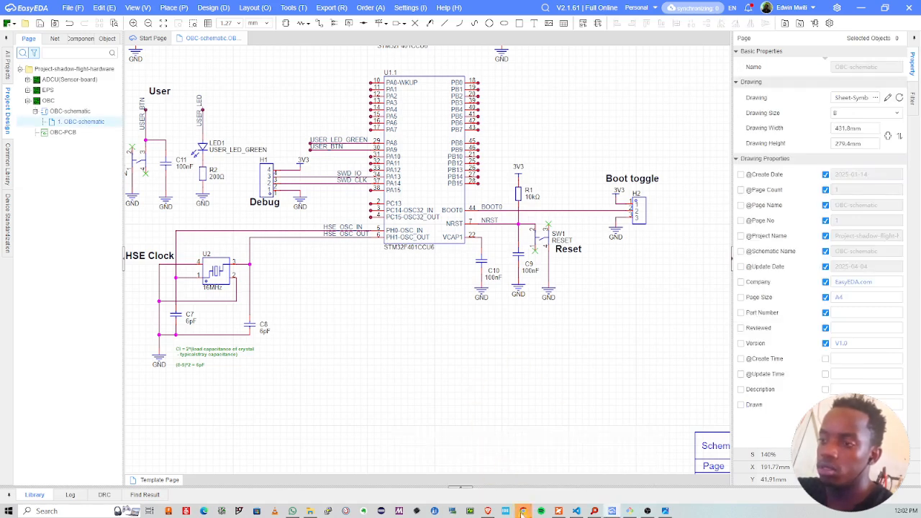
click(531, 482)
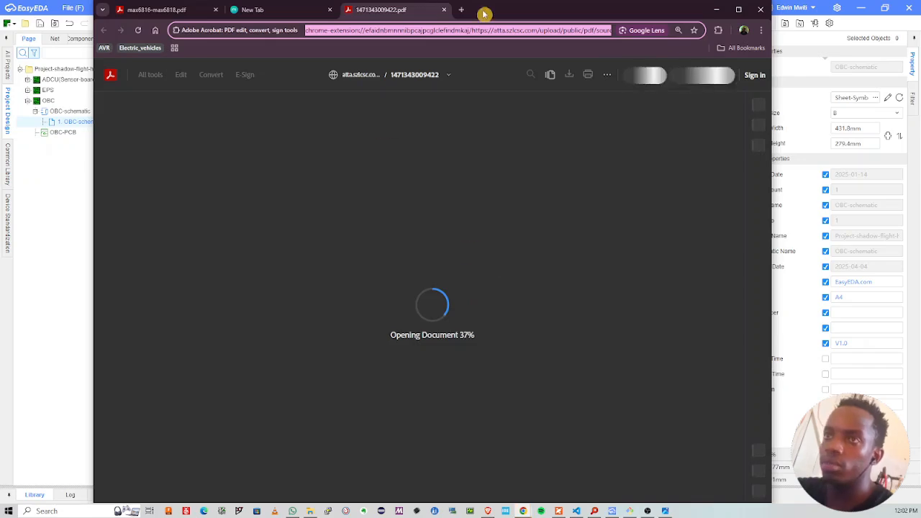
click(461, 10)
text(l)
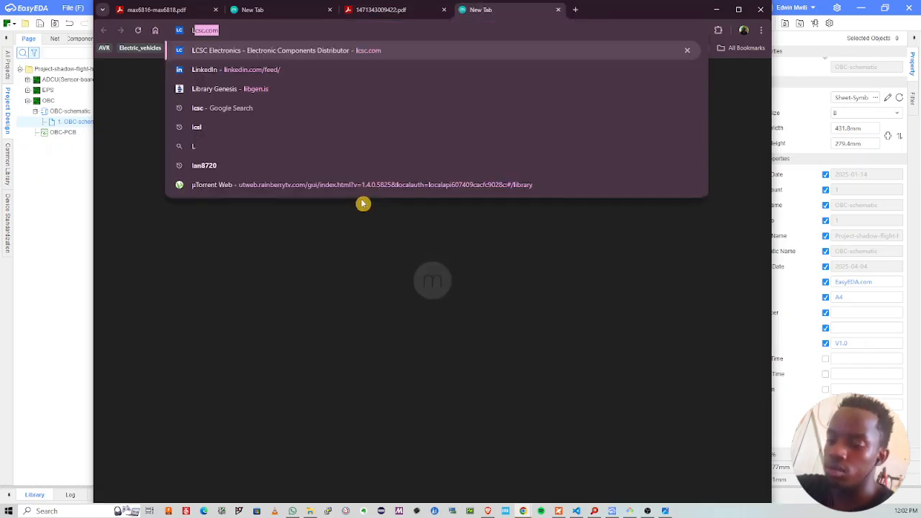
key(Return)
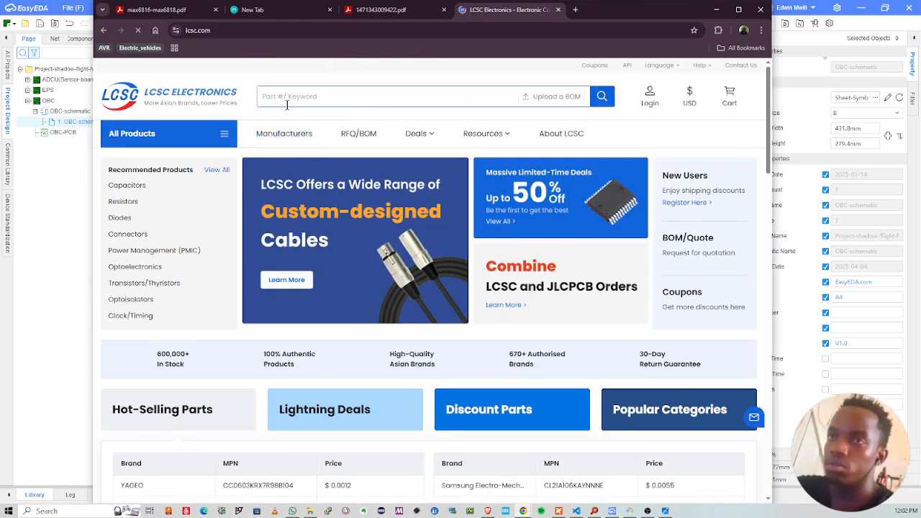
Step: Search LCSC for "WINBOND 16MB memory" and look through the listed parts for a suitable flash memory chip
click(288, 101)
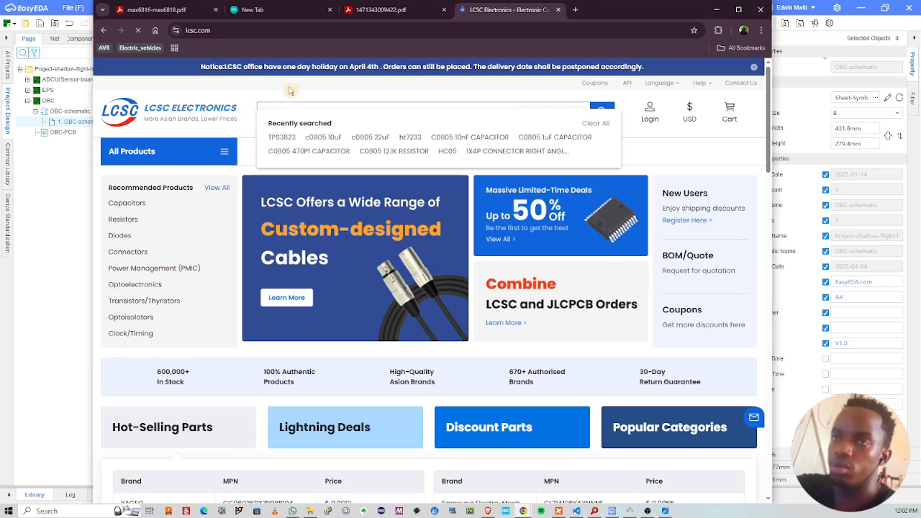
click(359, 115)
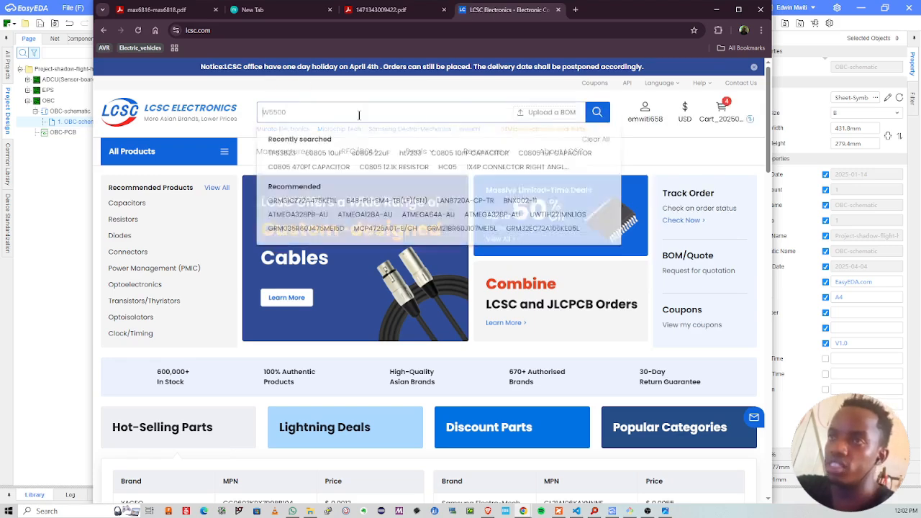
text(WINBOND )
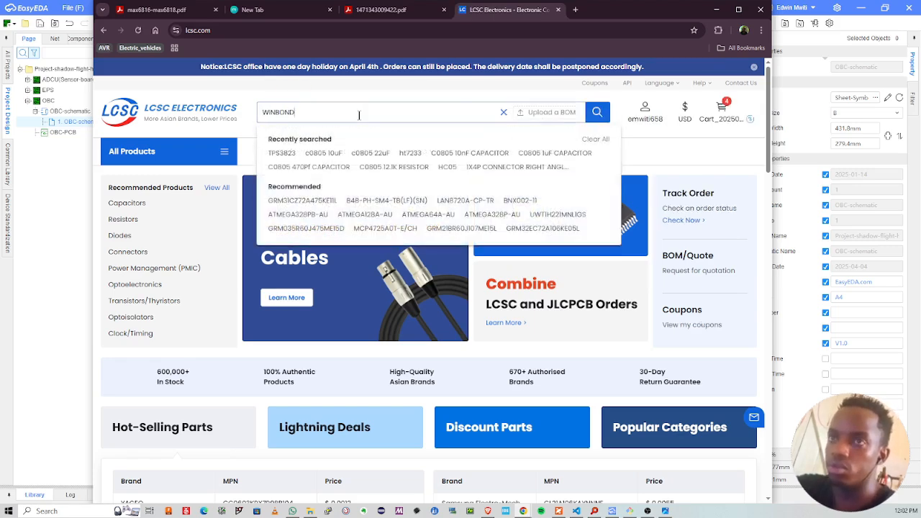
text(16MB memory)
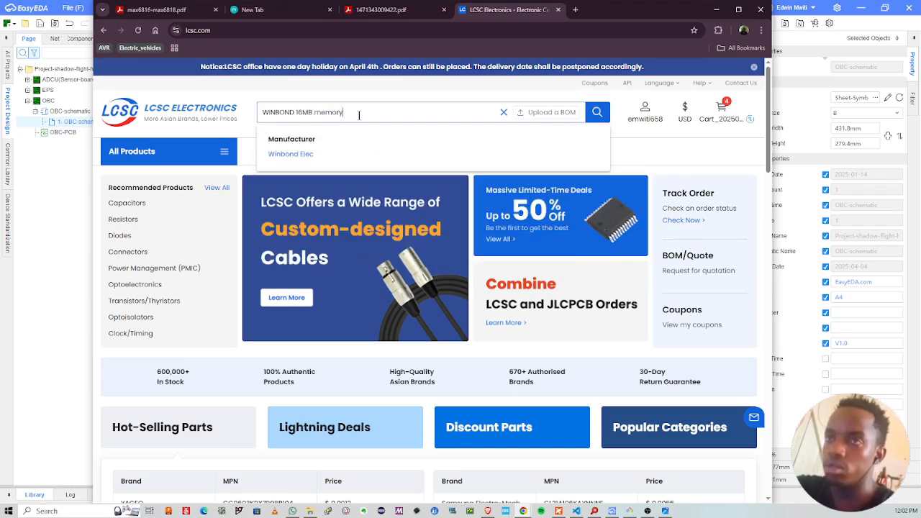
key(Return)
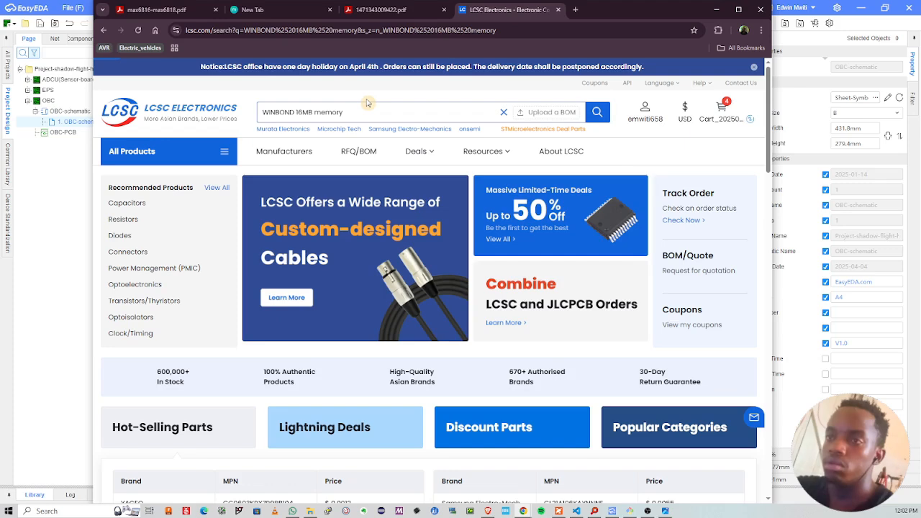
scroll(325, 254, down, 3)
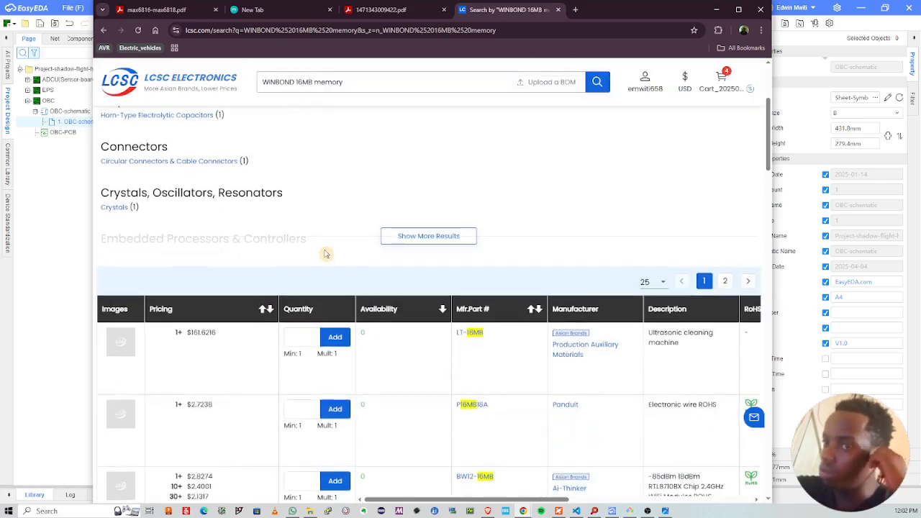
scroll(326, 253, down, 3)
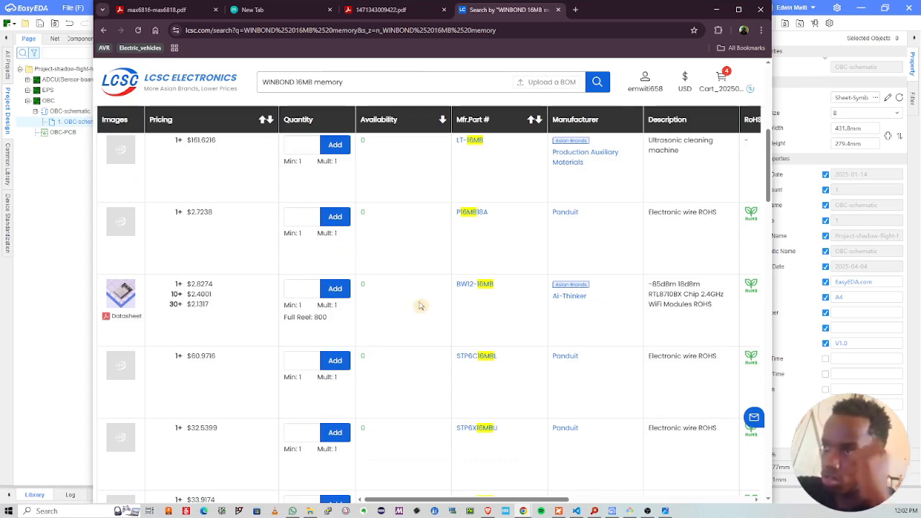
scroll(420, 305, up, 6)
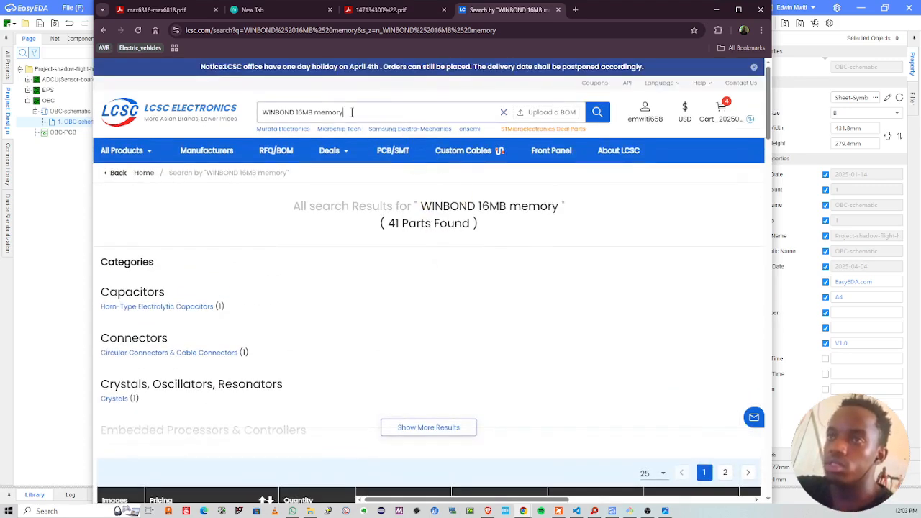
Step: Shorten the LCSC search to "WINBOND" and look through the first listed memory parts
drag(352, 112, 288, 115)
key(BackSpace)
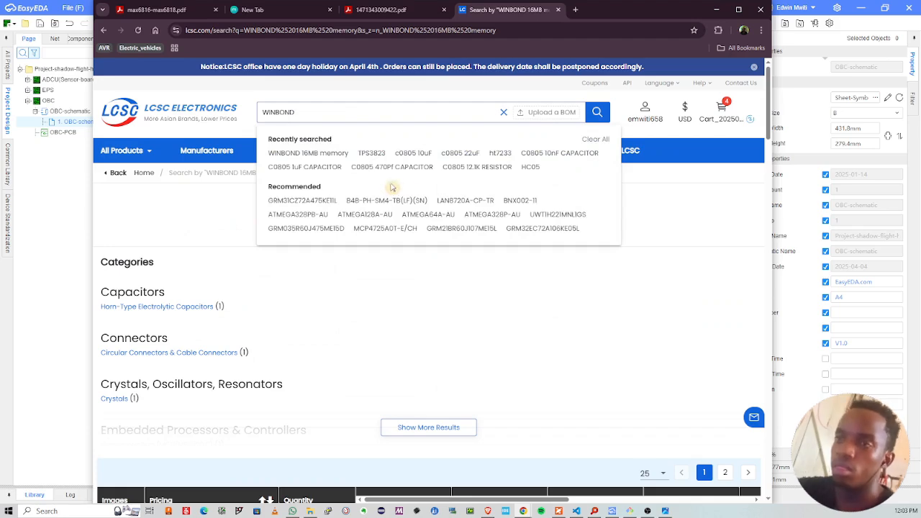
key(Return)
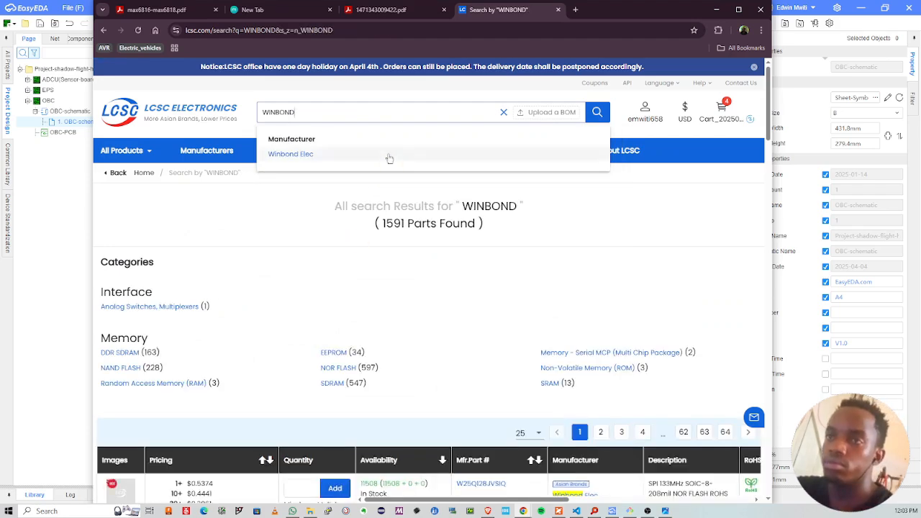
scroll(389, 159, down, 3)
mouse_move(130, 312)
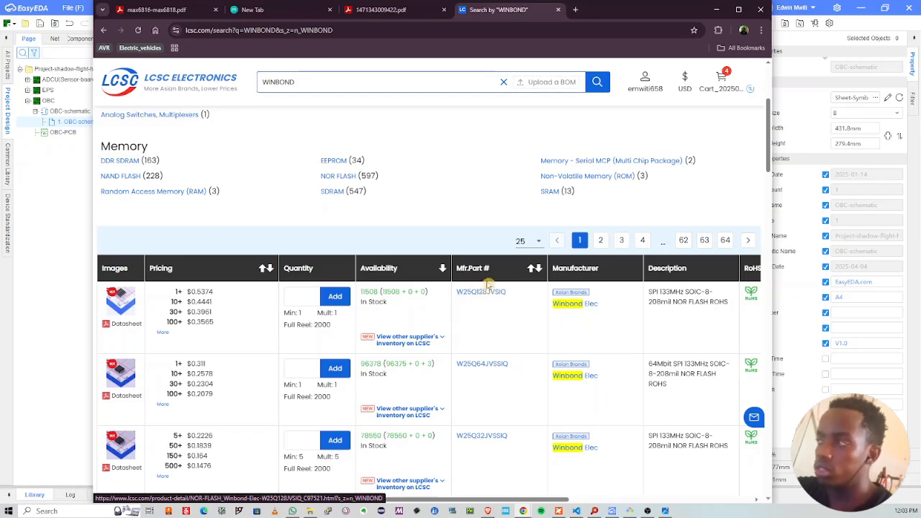
Step: Open the product page of the Winbond W25Q128JVSIQ from the search results and look over its details
ctrl+scroll(488, 303, up, 5)
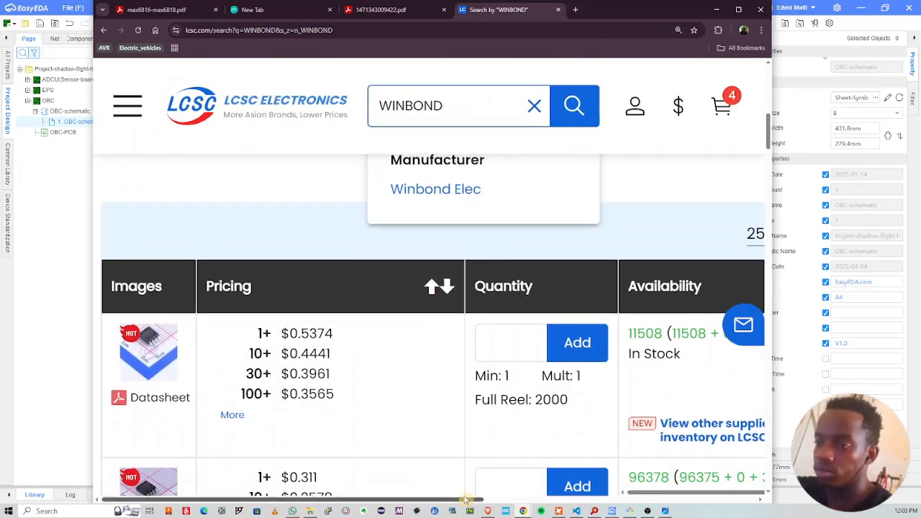
drag(479, 500, 669, 500)
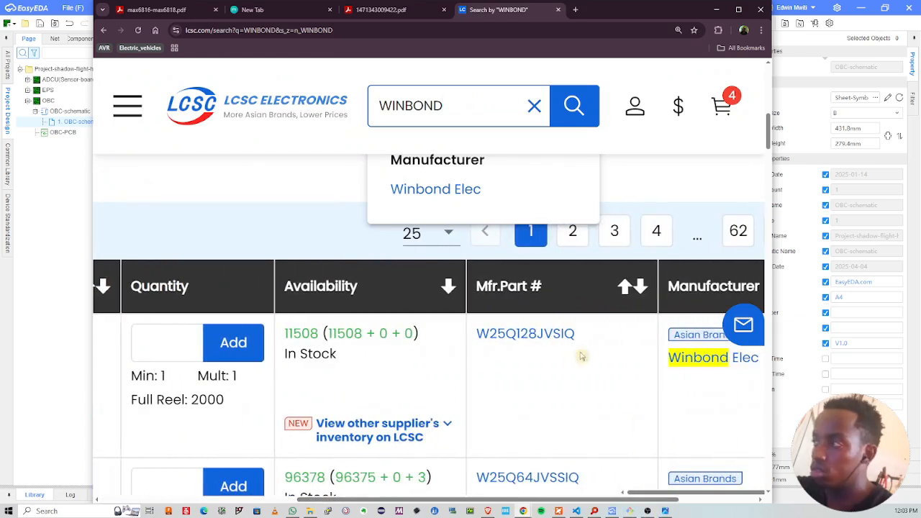
scroll(530, 343, down, 1)
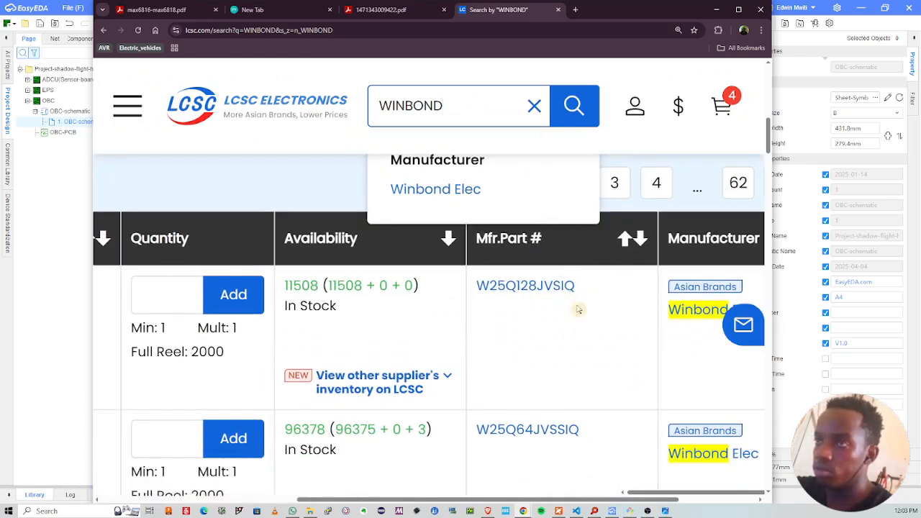
click(518, 287)
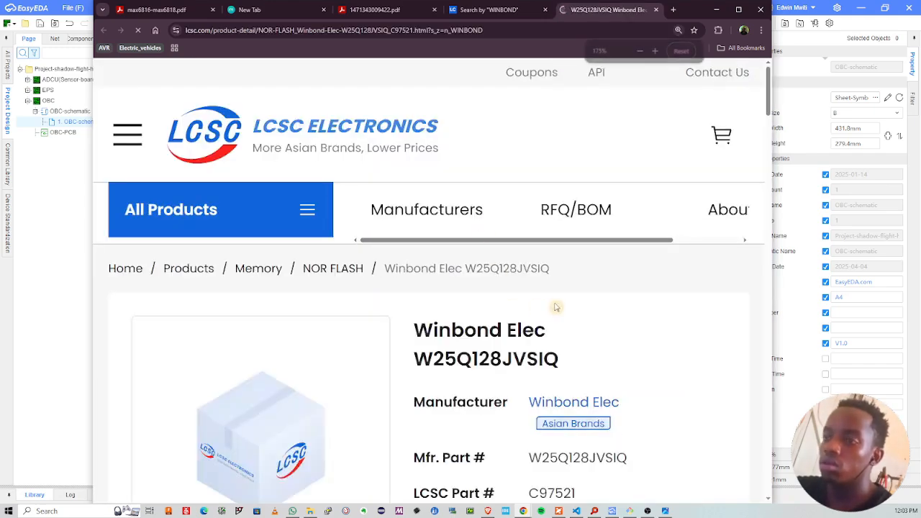
scroll(558, 312, down, 10)
scroll(450, 310, up, 7)
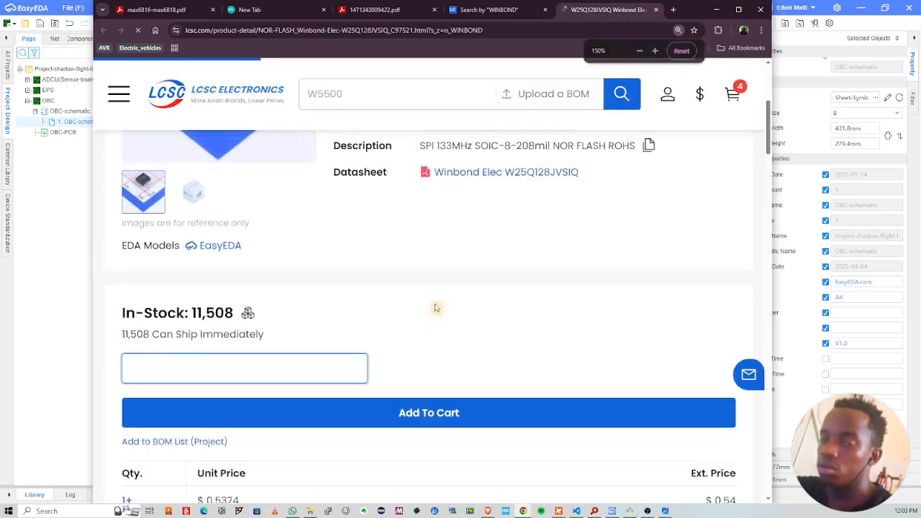
scroll(475, 281, up, 4)
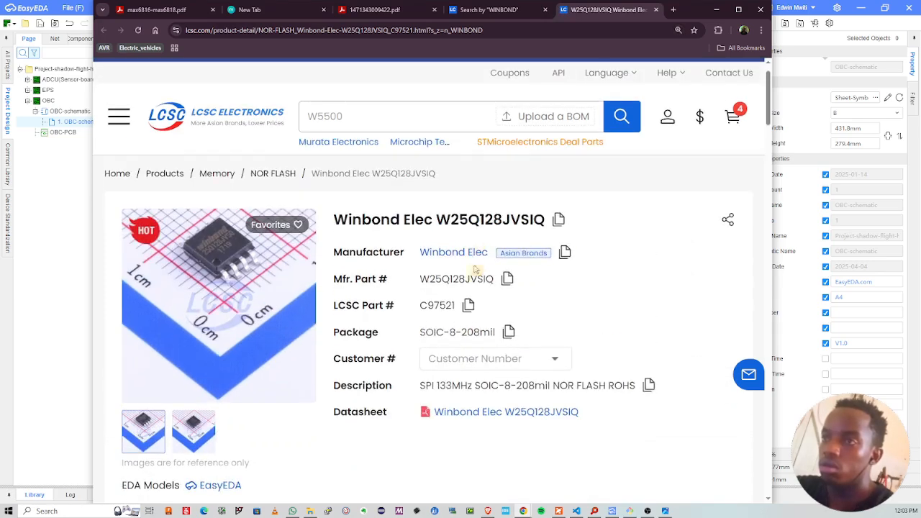
Step: Copy the manufacturer part number W25Q128JVSIQ and examine the capacity digits "128" in it
click(508, 280)
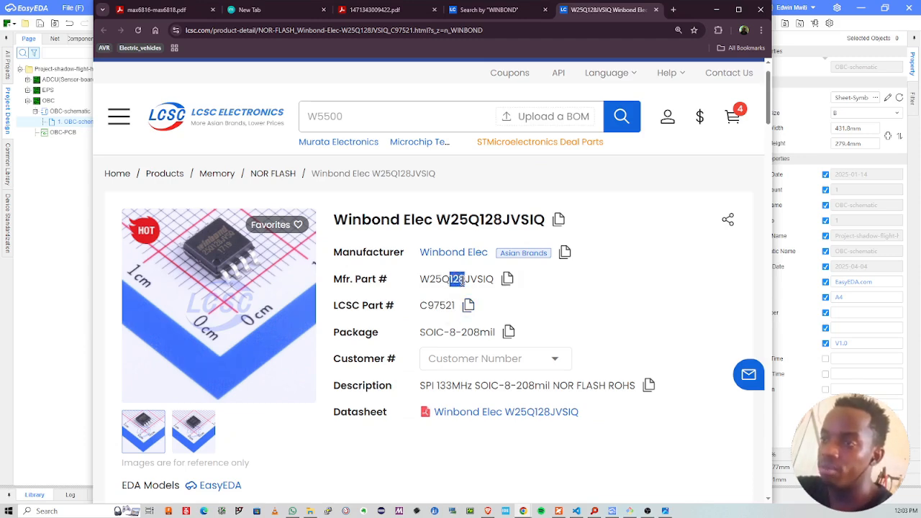
click(454, 279)
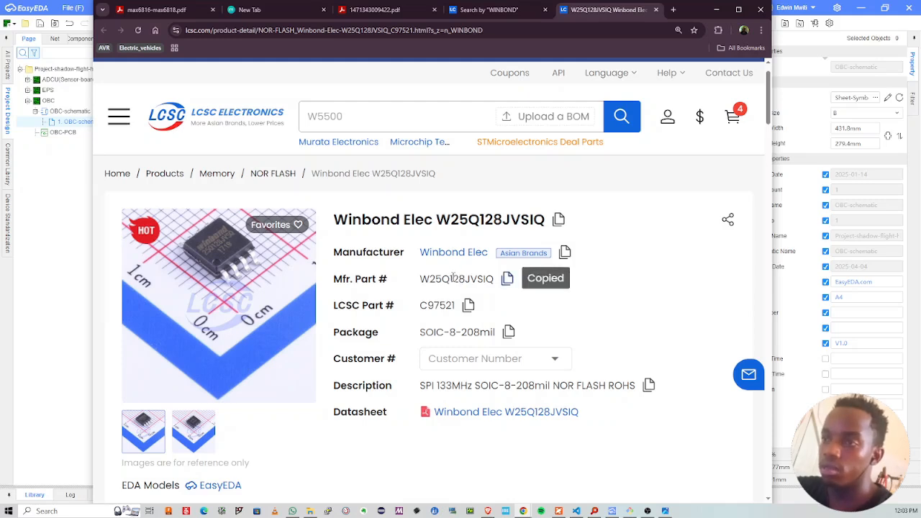
drag(449, 278, 466, 279)
click(457, 279)
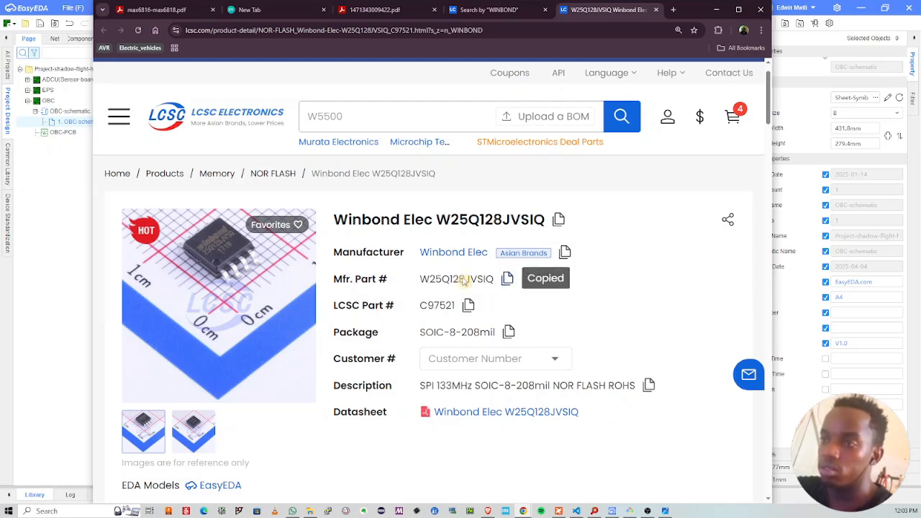
Step: Search Google in a new tab for "mbits to mbytes" to get a unit converter
click(674, 10)
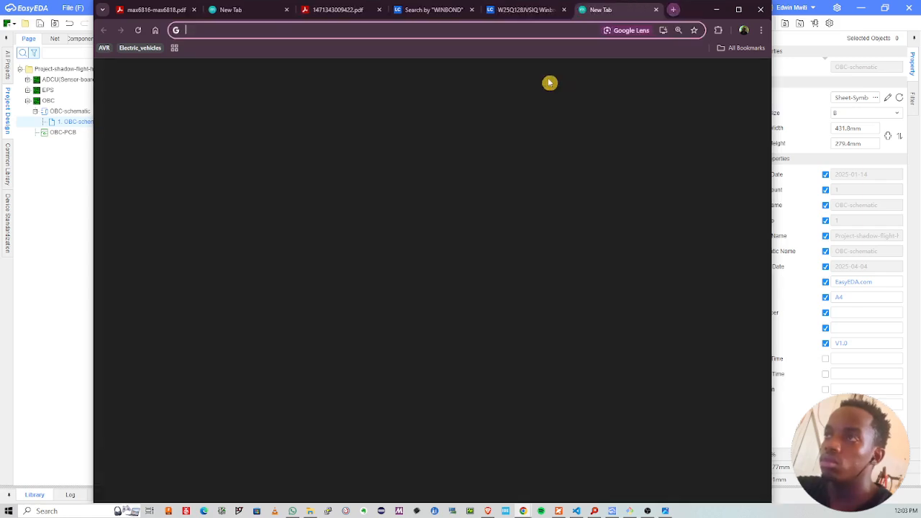
text(Mbits)
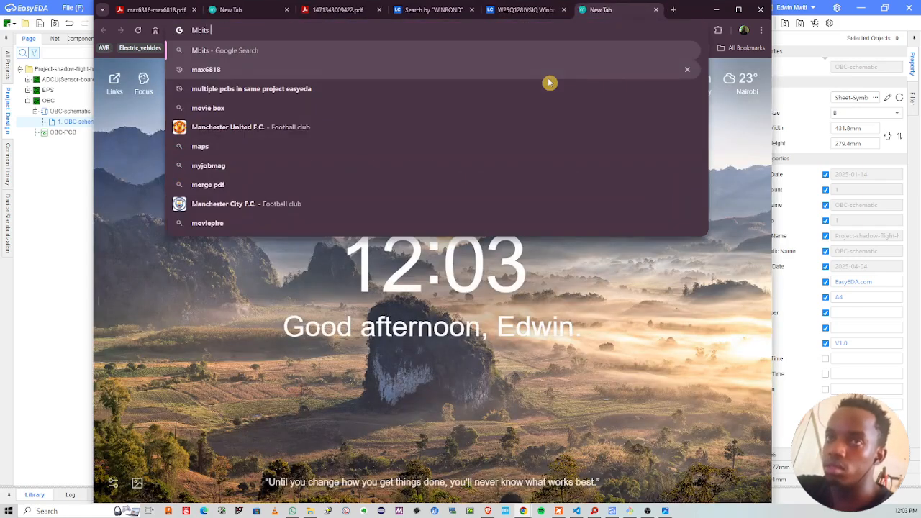
text( to)
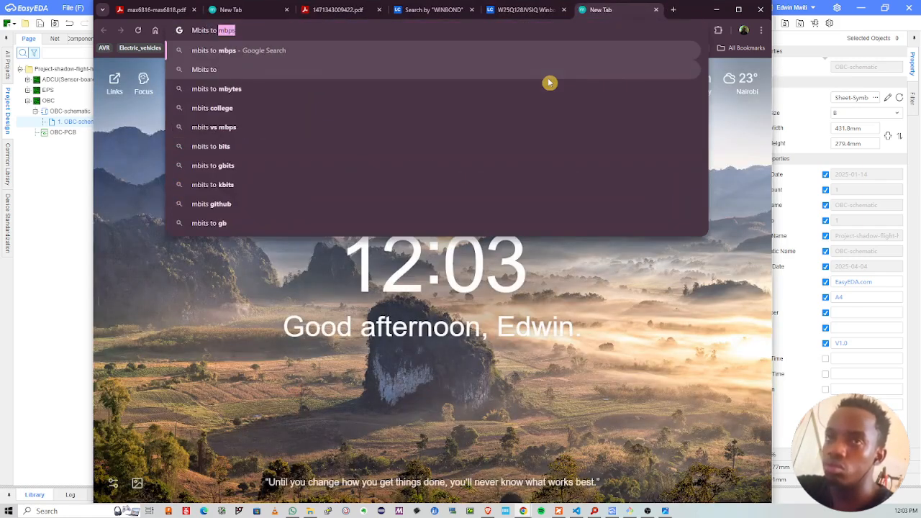
key(Return)
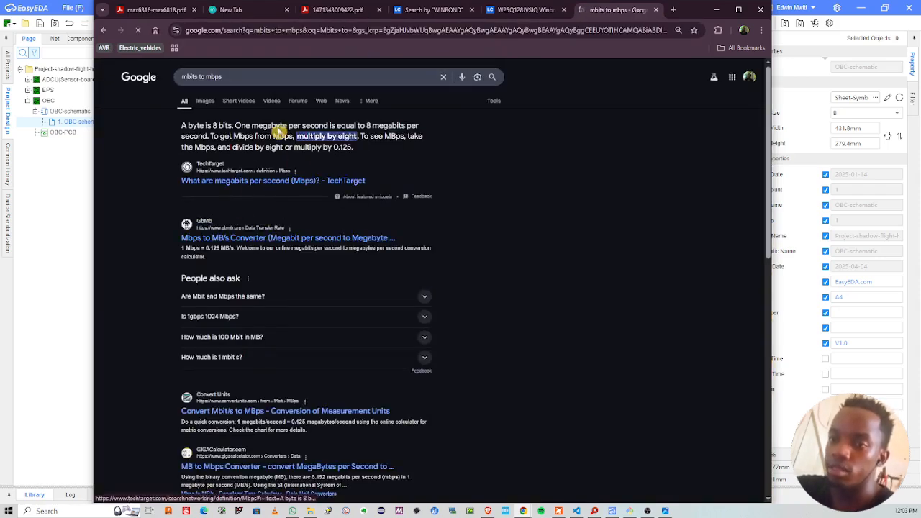
double_click(224, 76)
drag(218, 81, 224, 90)
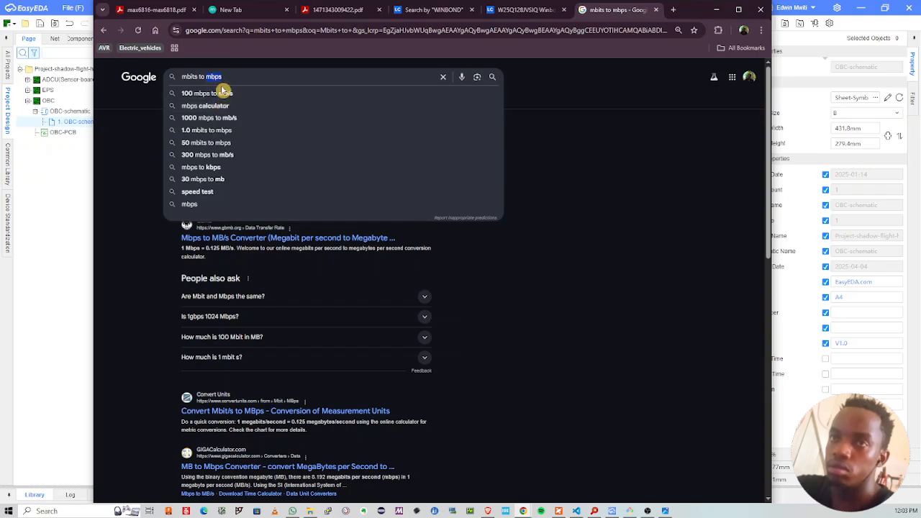
text(mbytes)
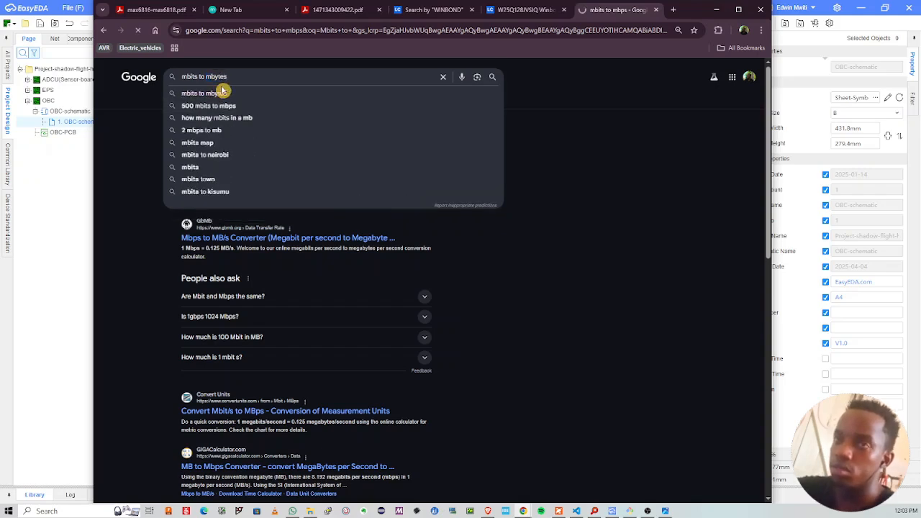
key(Return)
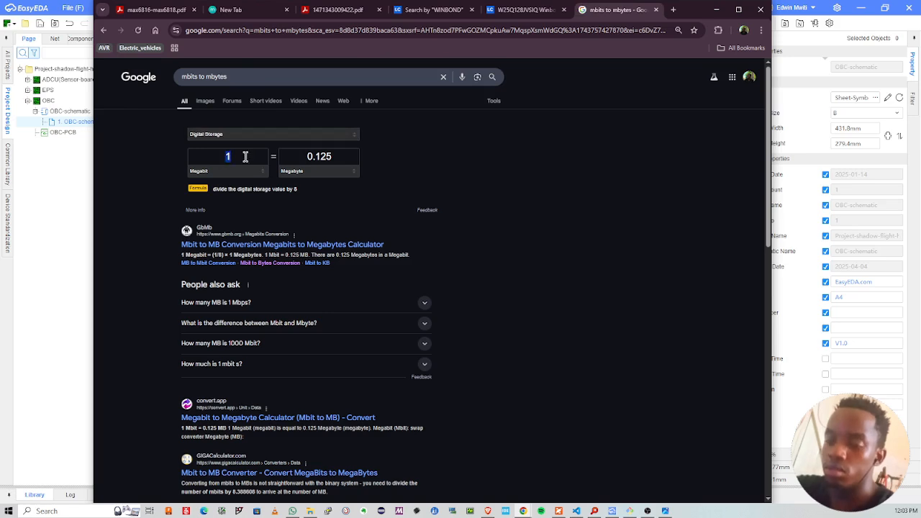
Step: Convert 128 megabits to megabytes in the digital storage converter
text(12)
click(246, 160)
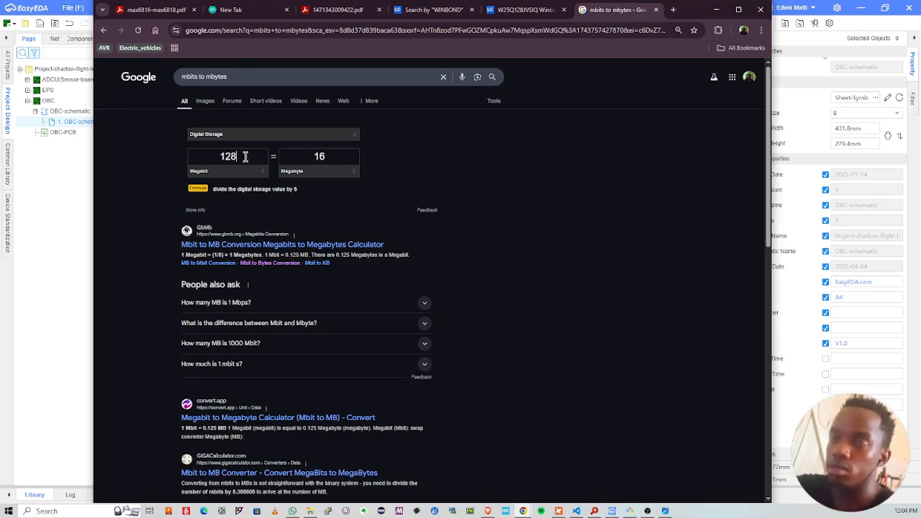
double_click(313, 158)
click(294, 173)
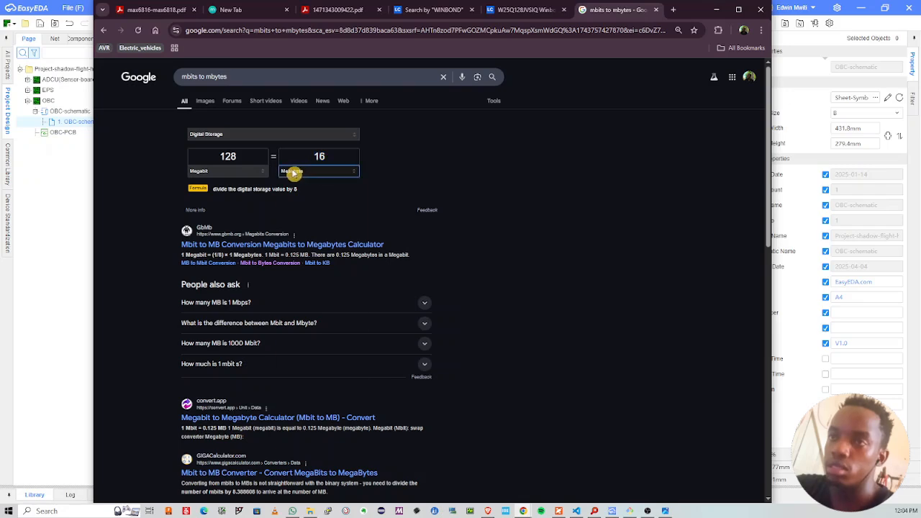
click(417, 179)
Step: Minimize the browser windows and return to the OBC schematic in EasyEDA
click(716, 9)
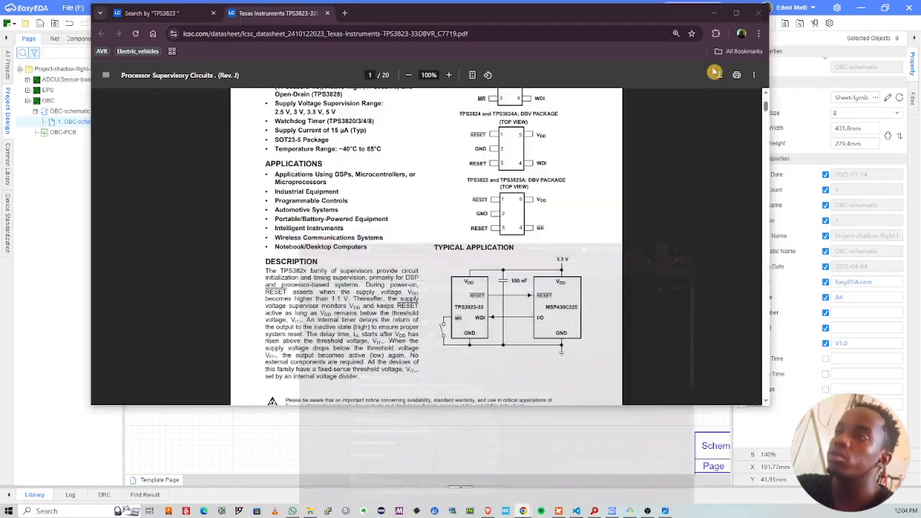
ctrl+scroll(483, 300, up, 2)
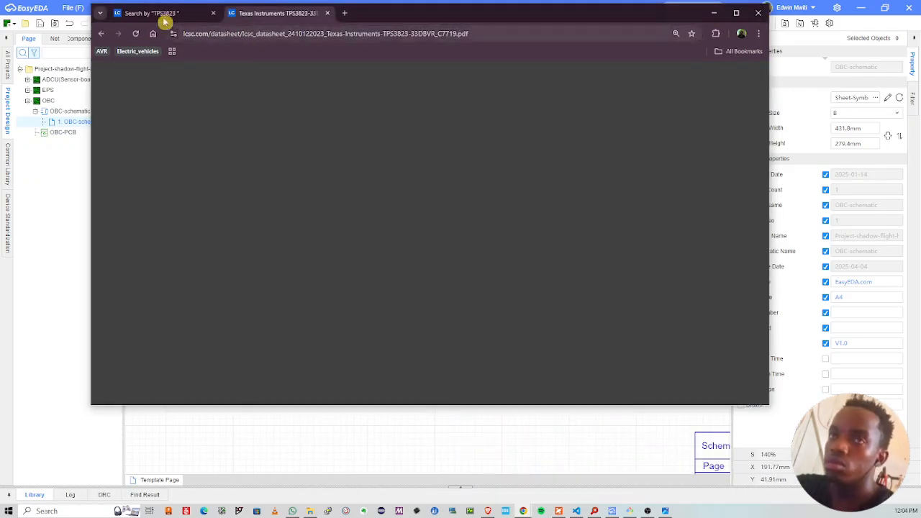
click(711, 11)
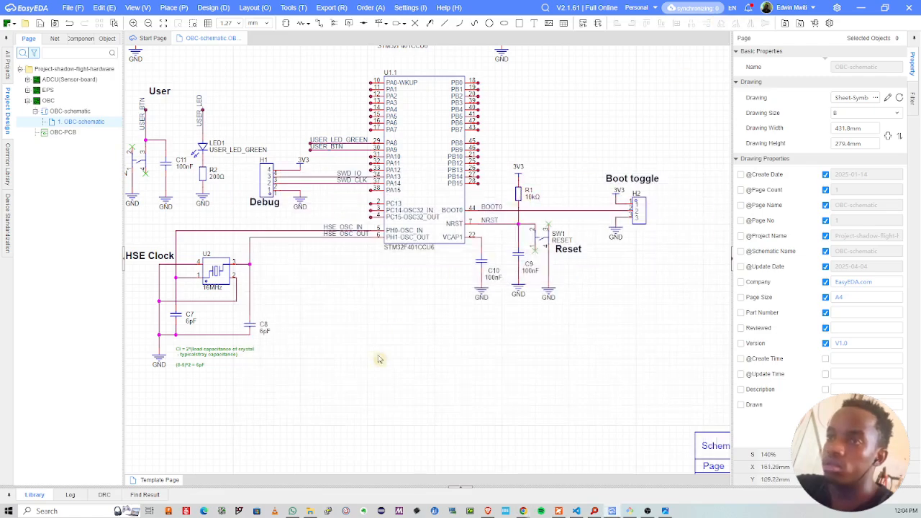
key(super+Tab)
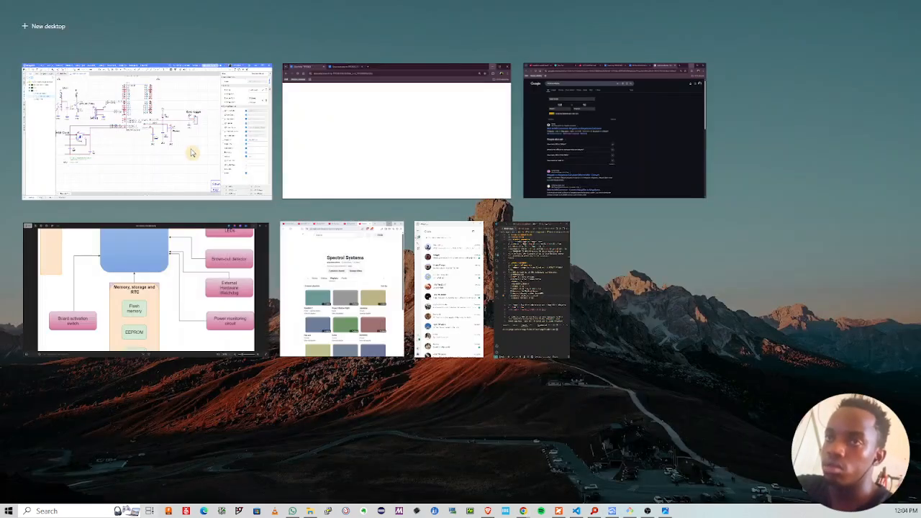
click(192, 153)
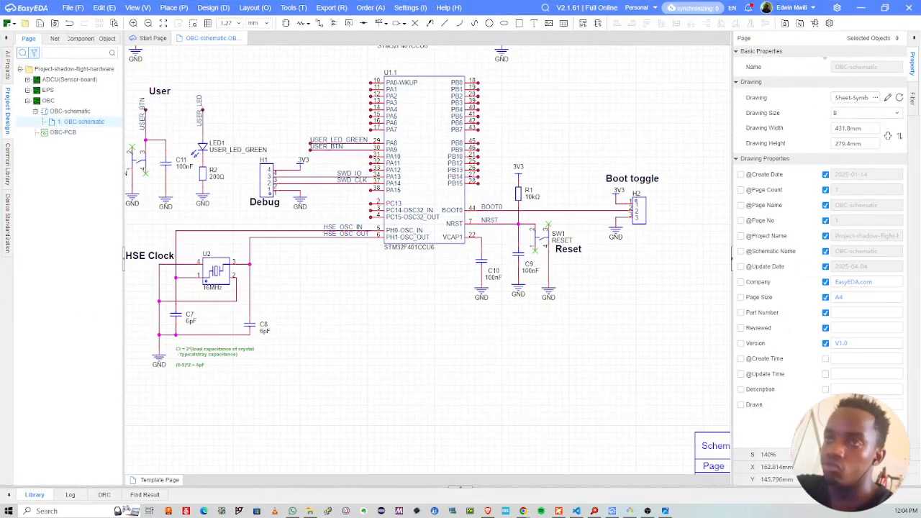
Step: Switch back to Chrome, review the WINBOND search results, and return to the W25Q128JVSIQ product page for its LCSC part number C97521
key(alt+Tab)
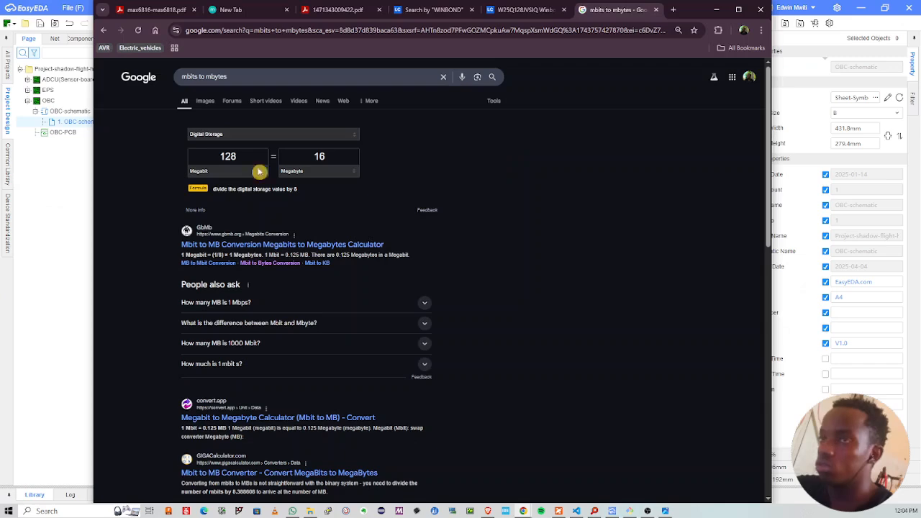
click(520, 10)
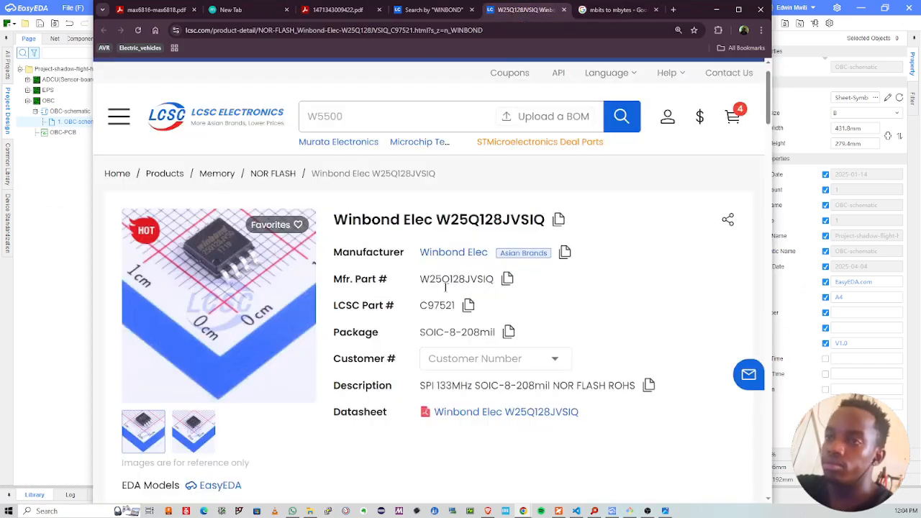
scroll(446, 288, down, 3)
click(434, 10)
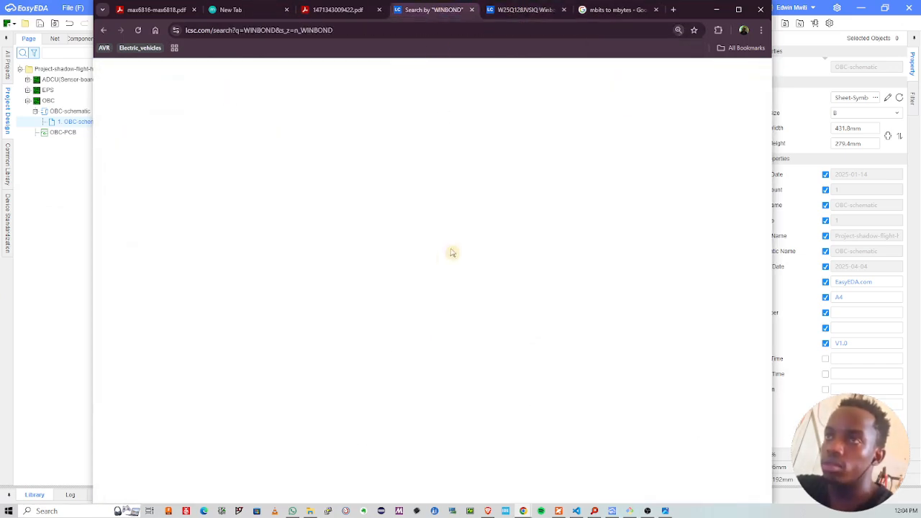
scroll(365, 302, down, 2)
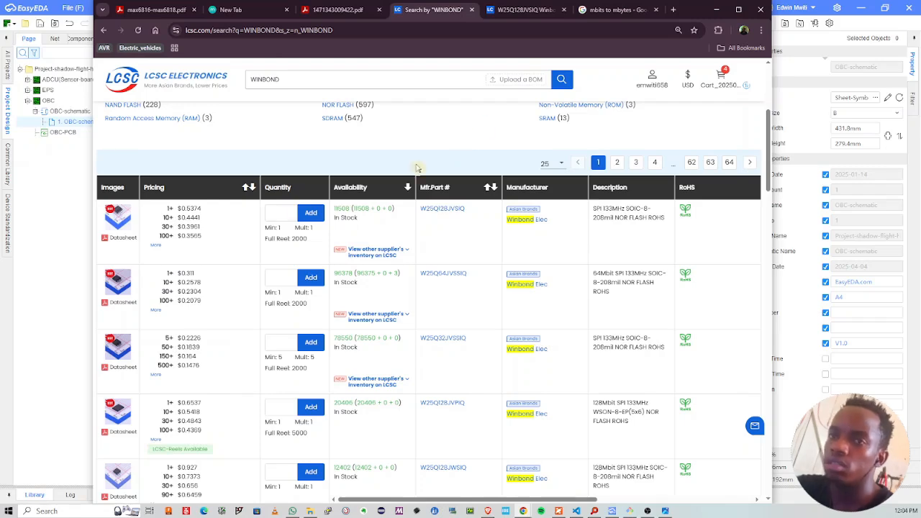
click(520, 10)
scroll(421, 216, up, 3)
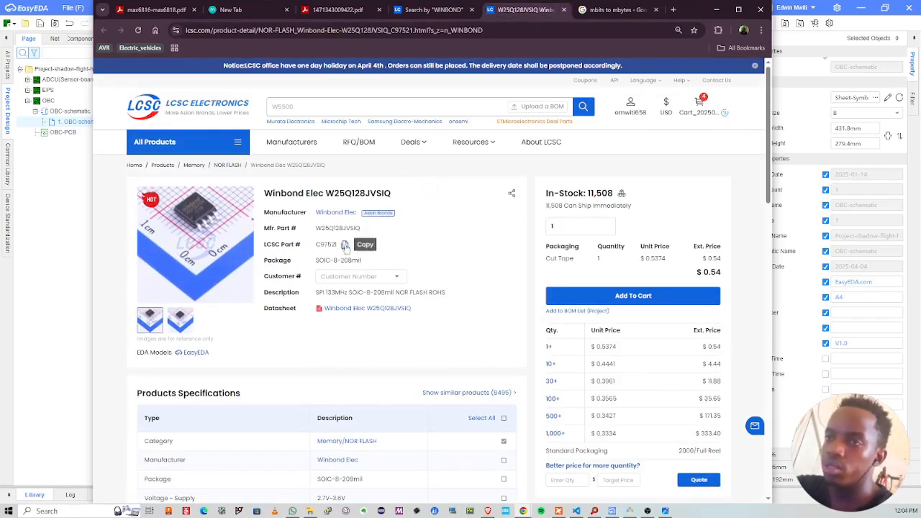
Step: Return to the OBC schematic in EasyEDA and search the LCSC device library for part number C97521
click(716, 10)
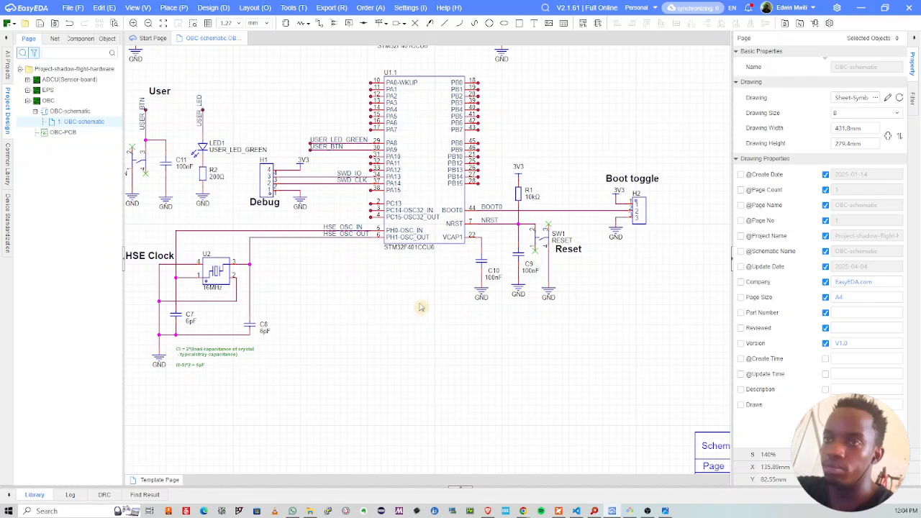
key(shift+f)
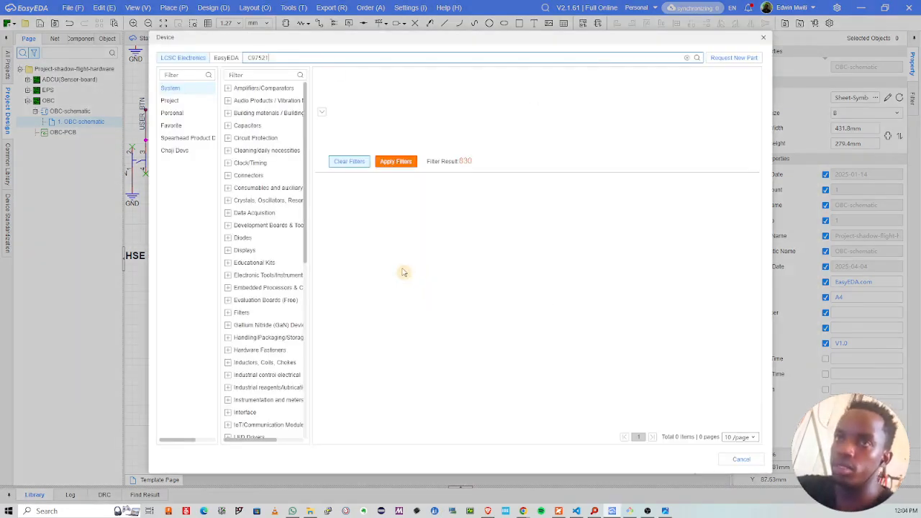
key(Return)
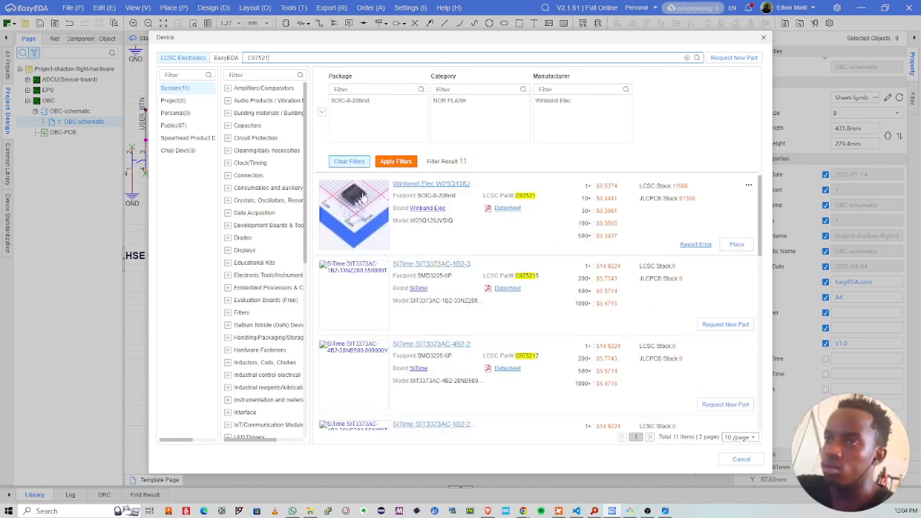
Step: Place the Winbond W25Q128JVSIQ flash memory in the empty area below the microcontroller, between the HSE clock circuit and the title block
click(743, 250)
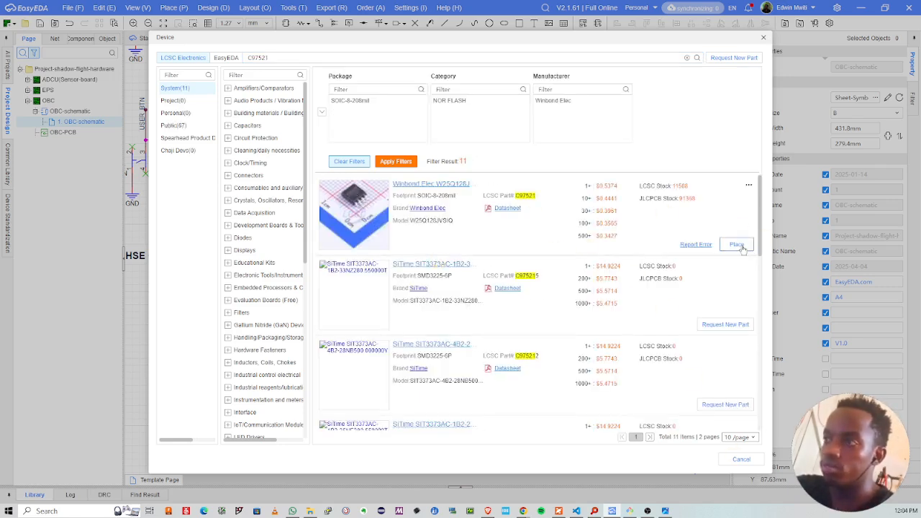
click(738, 245)
scroll(414, 340, down, 3)
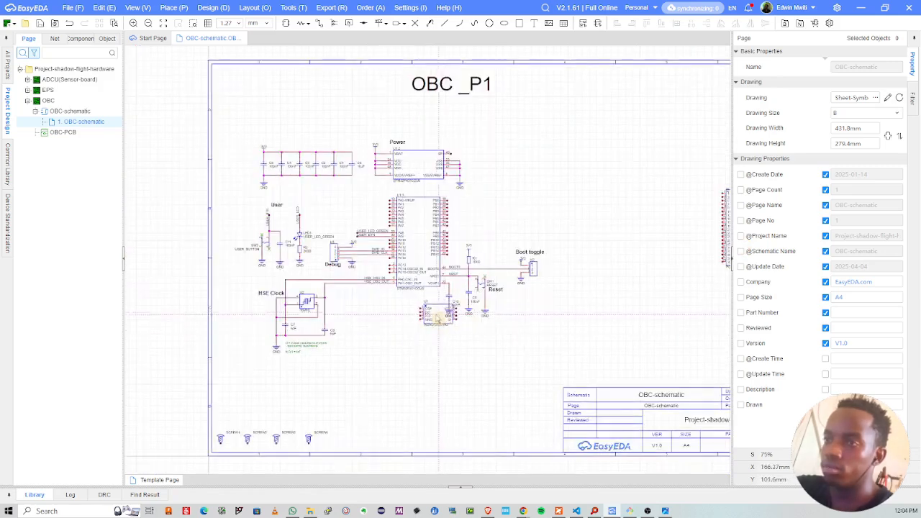
right_drag(424, 310, 418, 293)
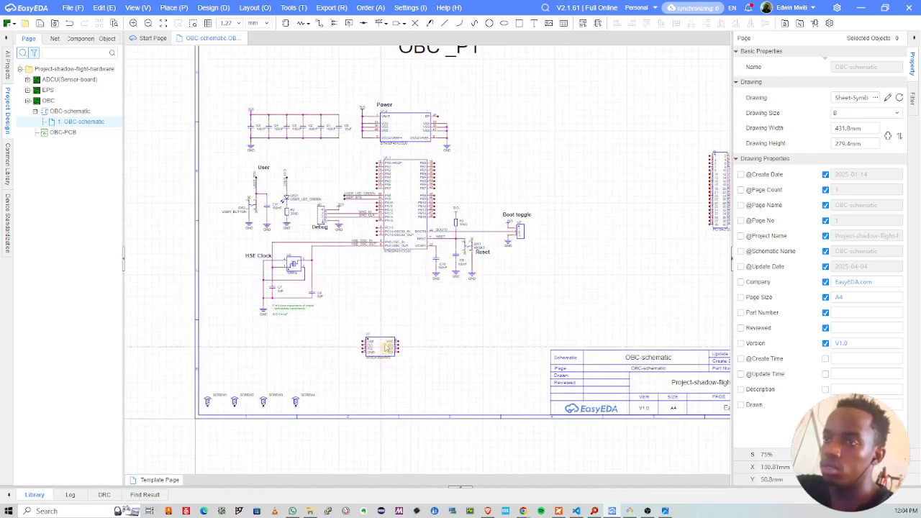
click(385, 348)
scroll(411, 352, up, 1)
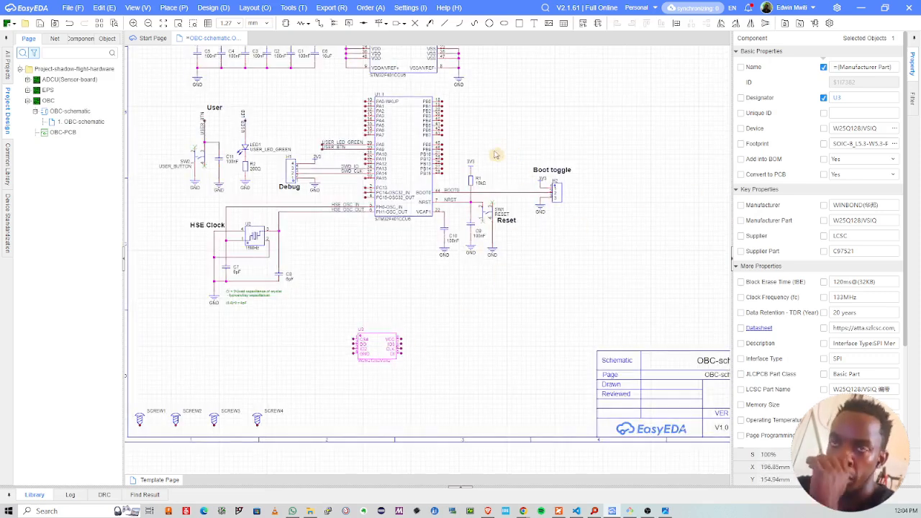
Step: Switch to Chrome and open the W25Q128JVSIQ datasheet from its LCSC product page
mouse_move(524, 512)
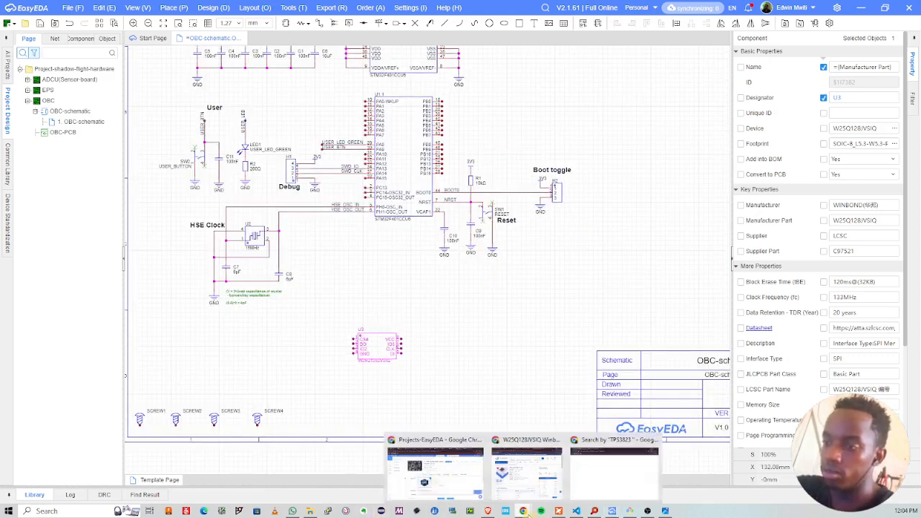
click(518, 470)
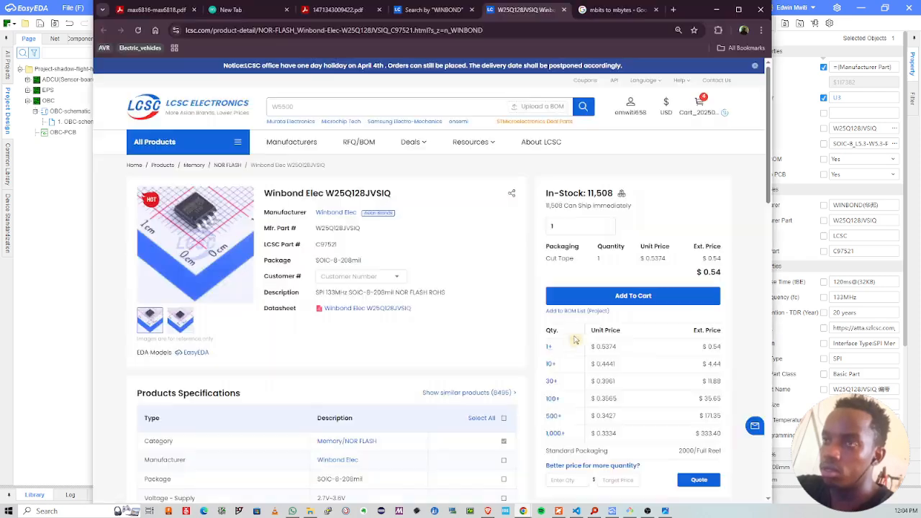
click(363, 309)
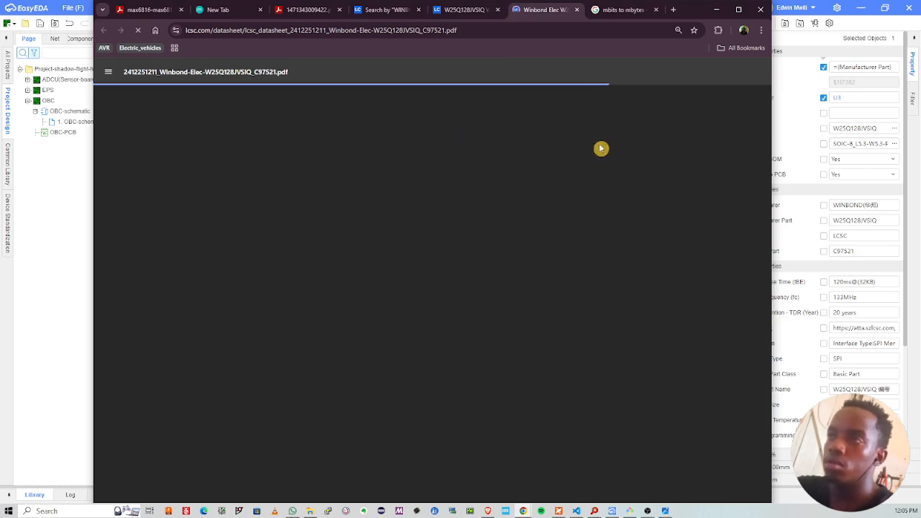
Step: Bring up the STM32F401xB/xC datasheet and start saving it under the file name "stm32f401ccu6- datasheet"
click(297, 10)
ctrl+scroll(481, 203, up, 4)
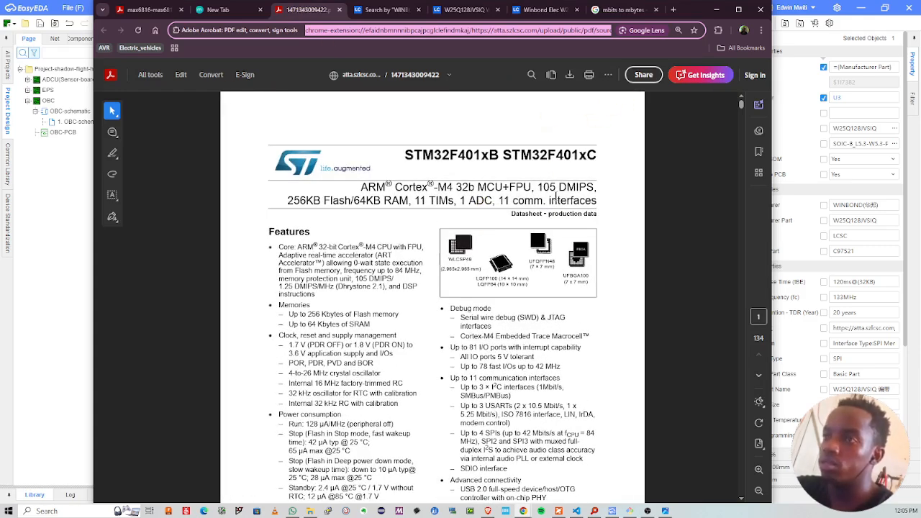
ctrl+scroll(536, 180, up, 2)
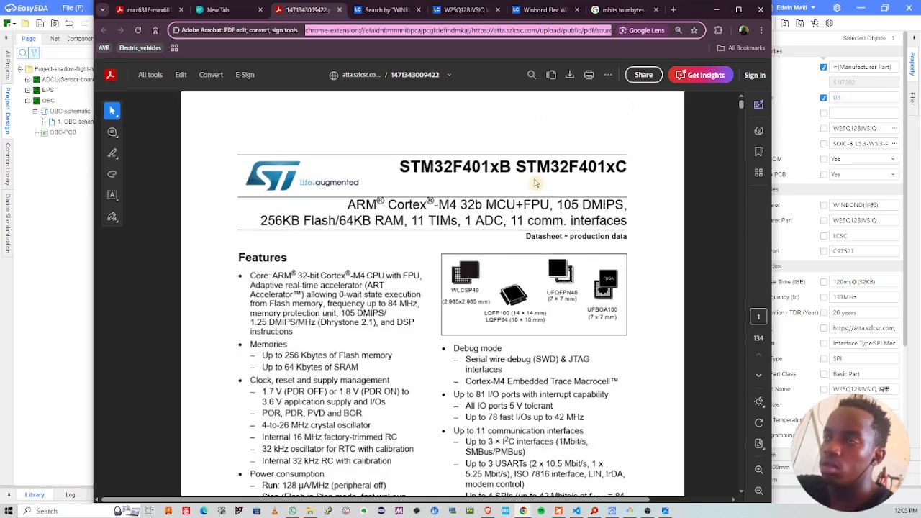
scroll(531, 208, down, 8)
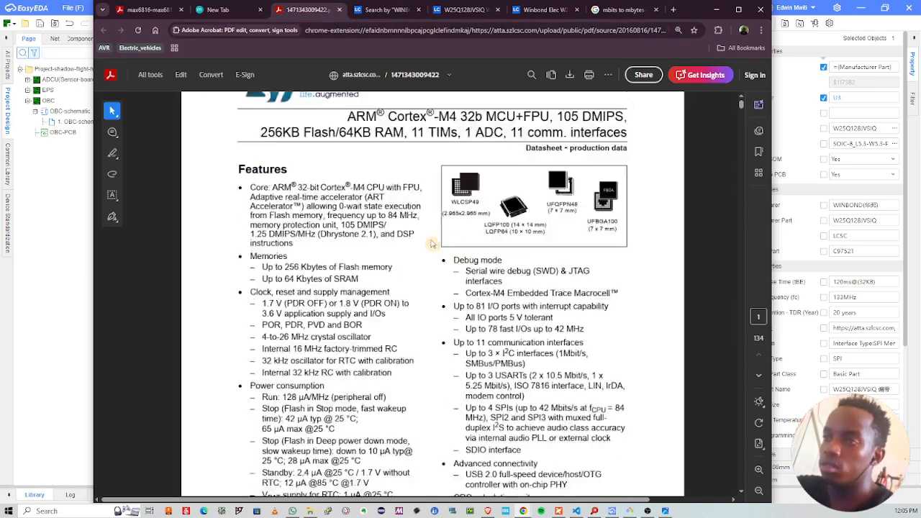
key(ctrl+s)
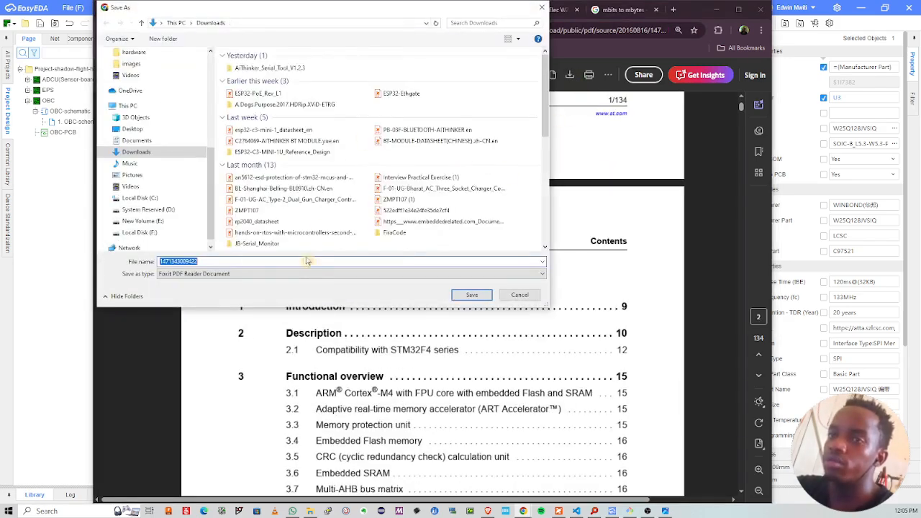
text(stm3)
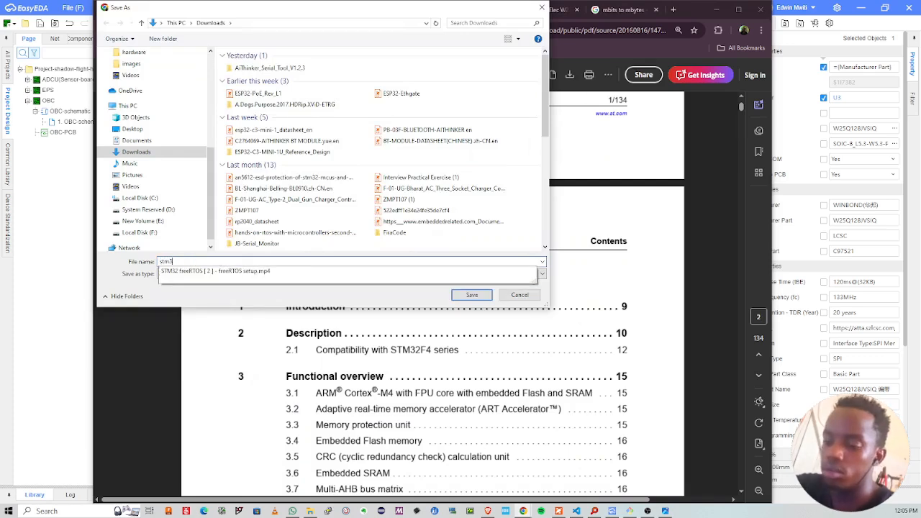
text(2f401ccu6- datasheet)
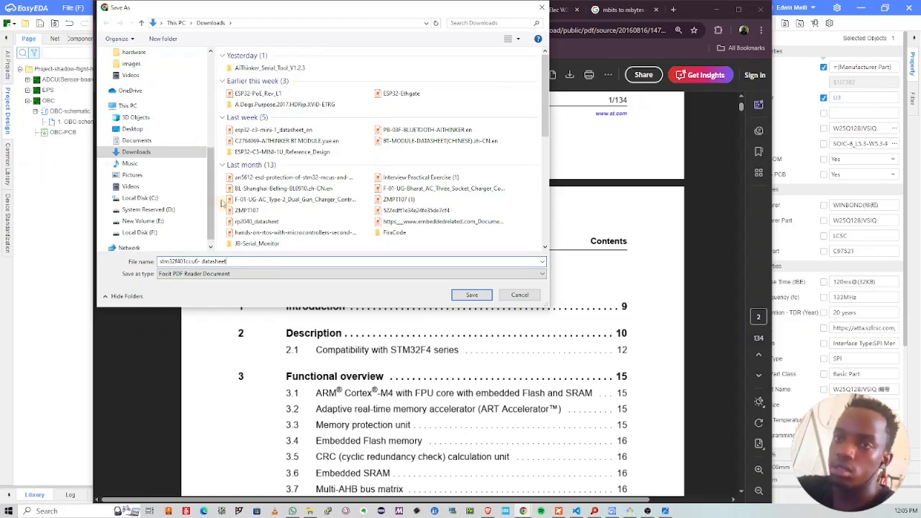
Step: Save the STM32F401 datasheet in the datasheets folder of Project-Shadow-Flight
scroll(223, 162, down, 5)
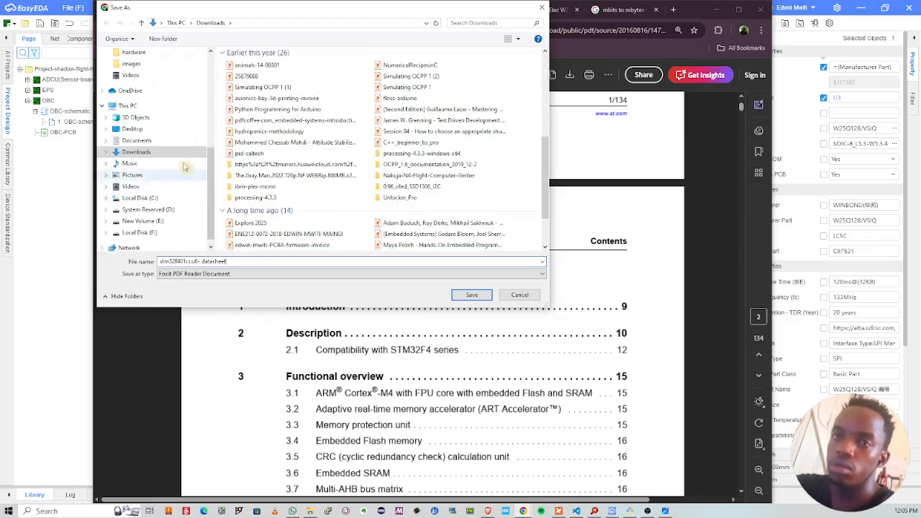
scroll(155, 144, up, 4)
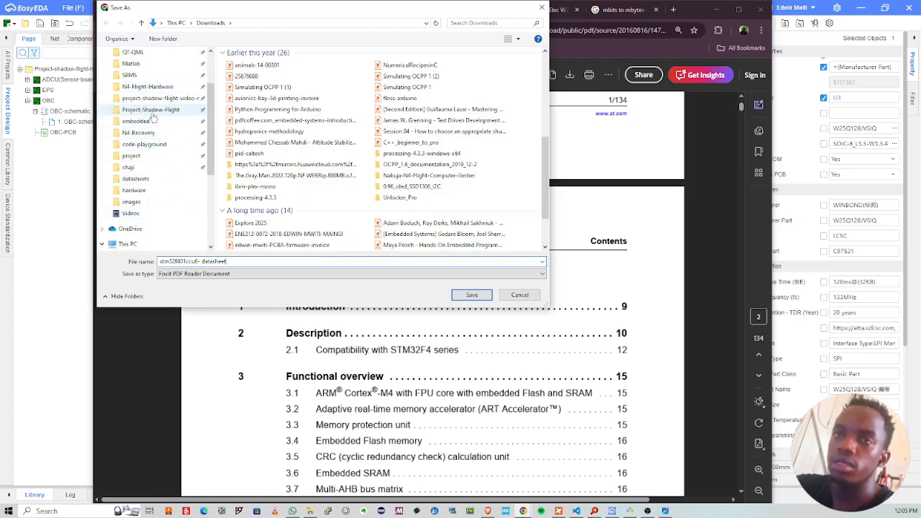
click(150, 110)
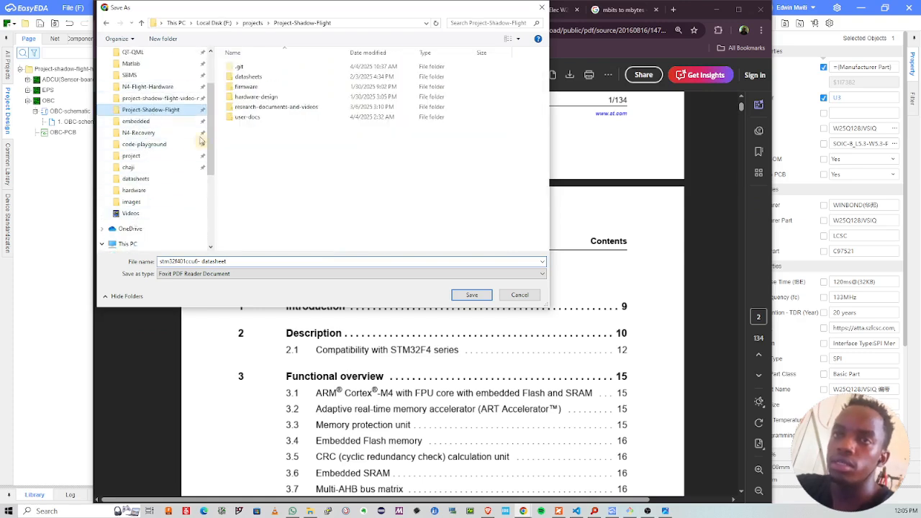
double_click(250, 76)
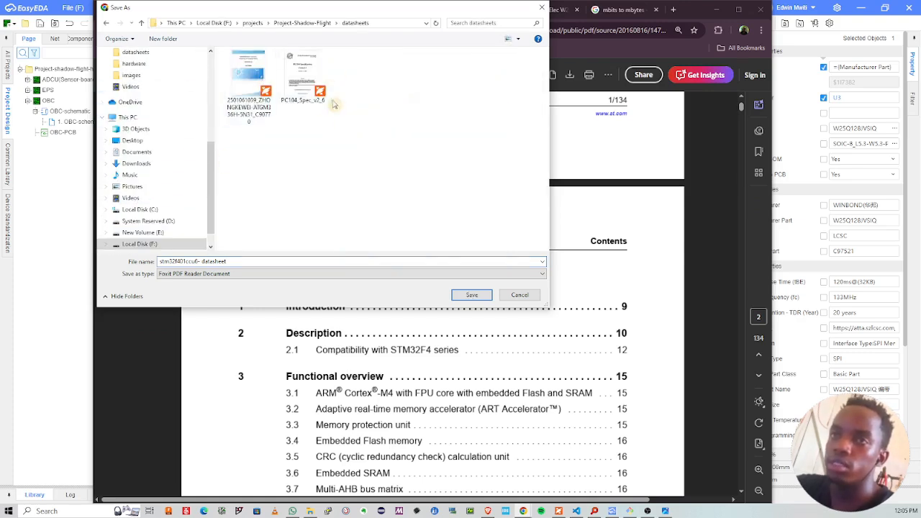
click(472, 295)
scroll(504, 158, down, 3)
scroll(489, 179, up, 10)
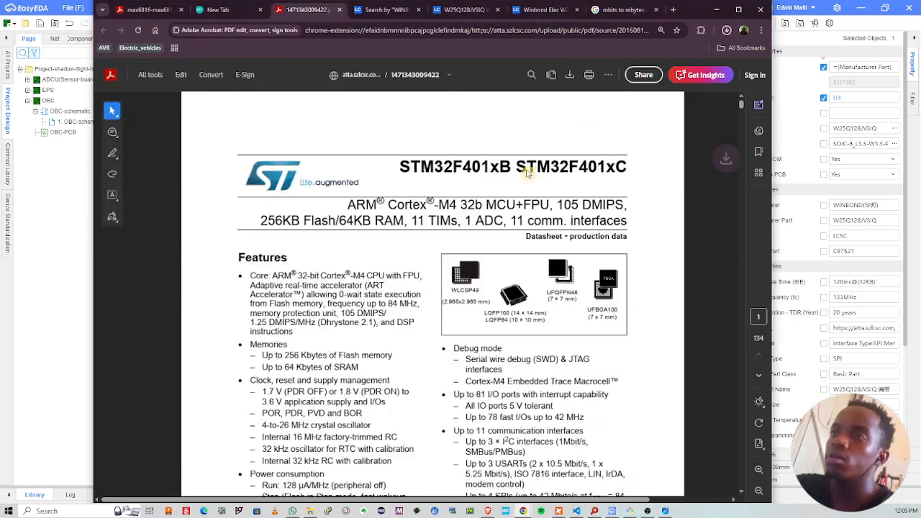
Step: Look through the opening pages of the Winbond W25Q128JV datasheet for the SOIC 208-mil pin configuration
click(545, 10)
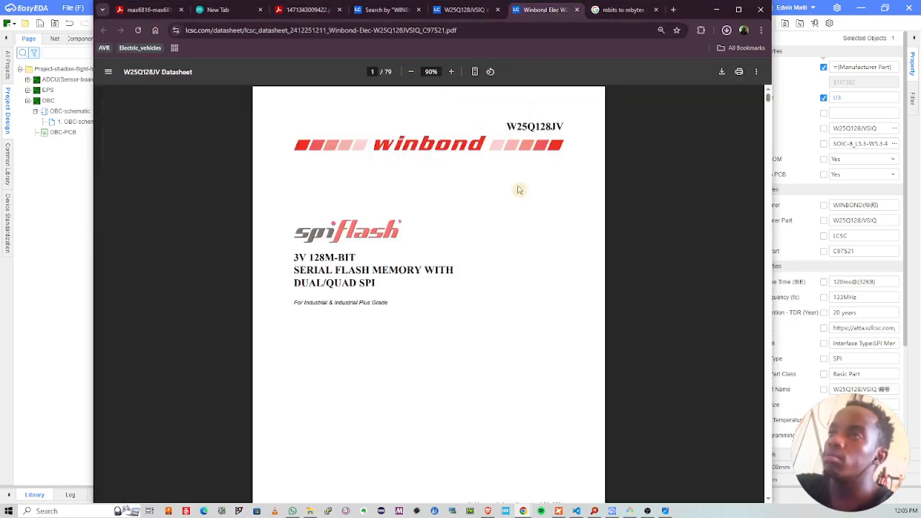
ctrl+scroll(481, 245, up, 3)
ctrl+scroll(481, 244, down, 3)
scroll(482, 245, down, 1)
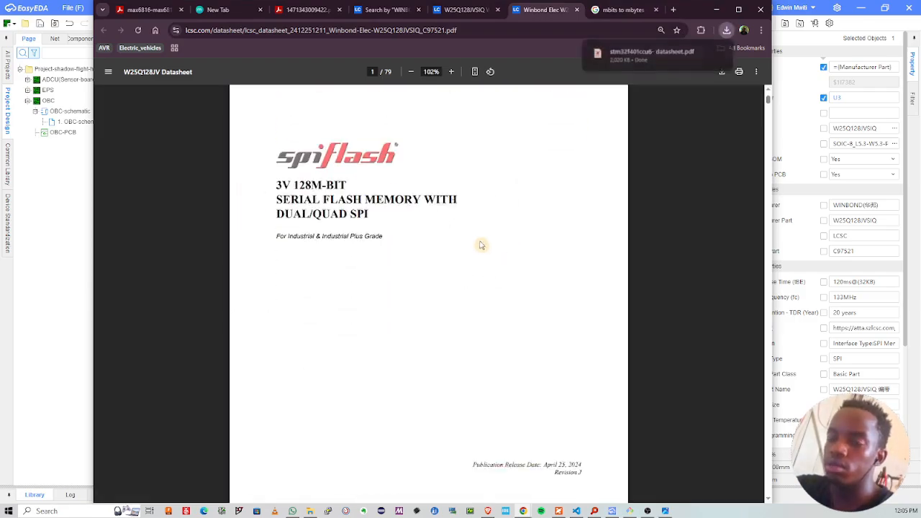
scroll(504, 266, down, 10)
scroll(403, 273, up, 5)
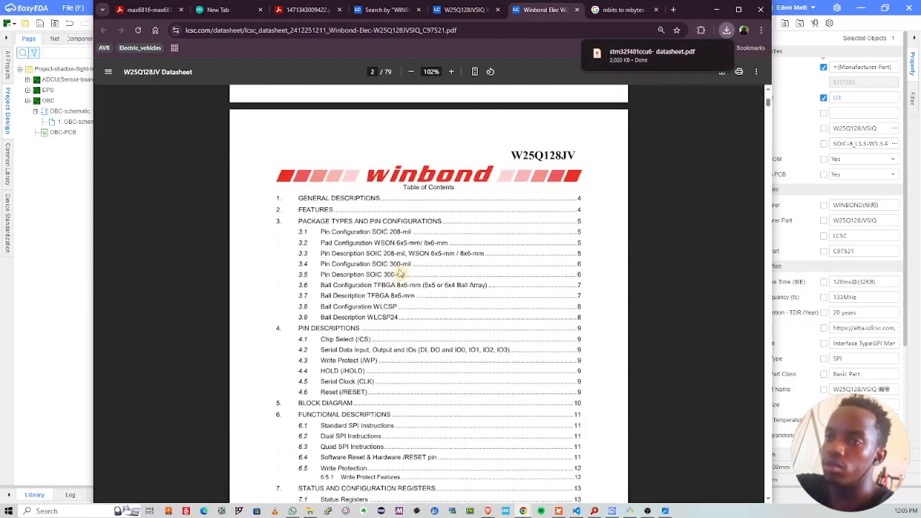
scroll(400, 274, down, 10)
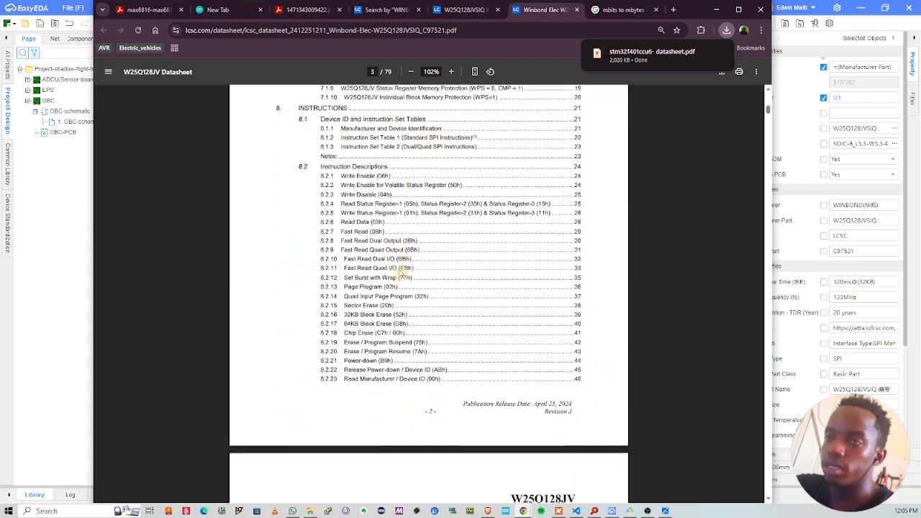
scroll(403, 274, down, 5)
scroll(400, 274, down, 20)
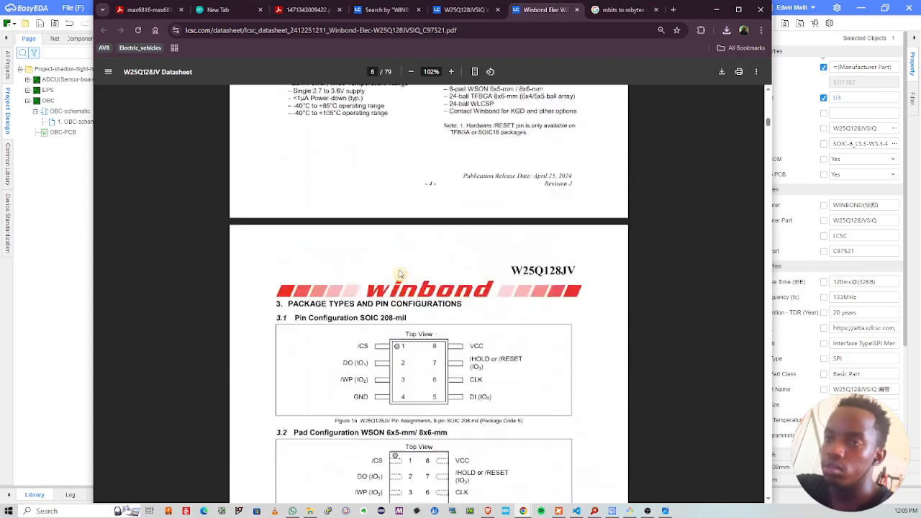
Step: Examine the SOIC 208-mil pin description table, checking the power supply and data output functions
scroll(400, 274, down, 3)
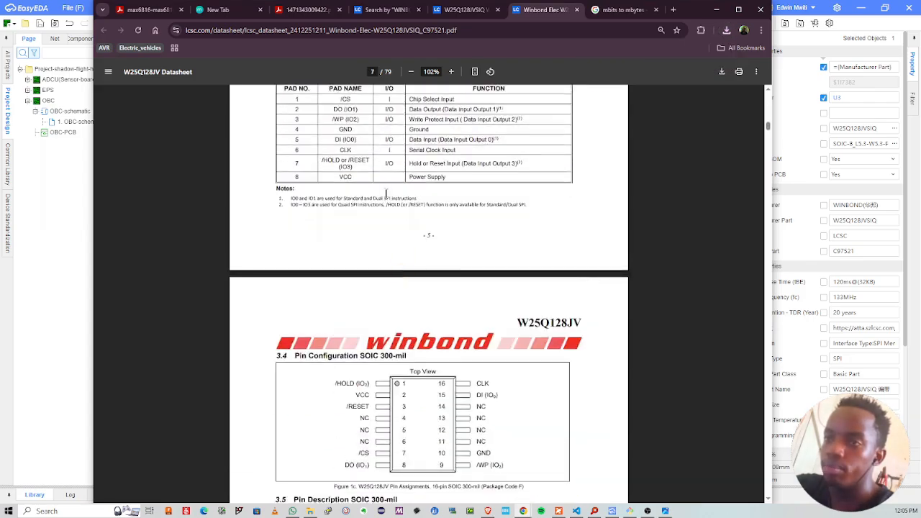
ctrl+scroll(355, 167, up, 3)
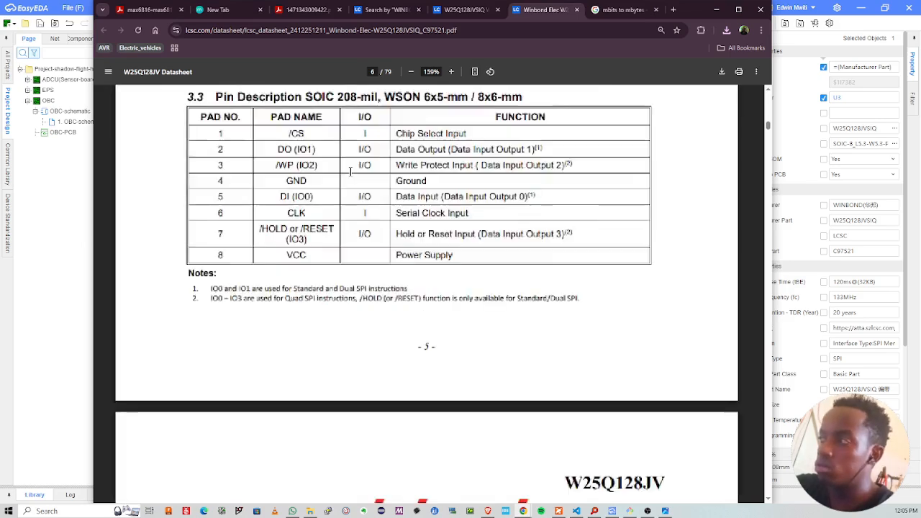
drag(94, 183, 56, 182)
drag(439, 255, 376, 255)
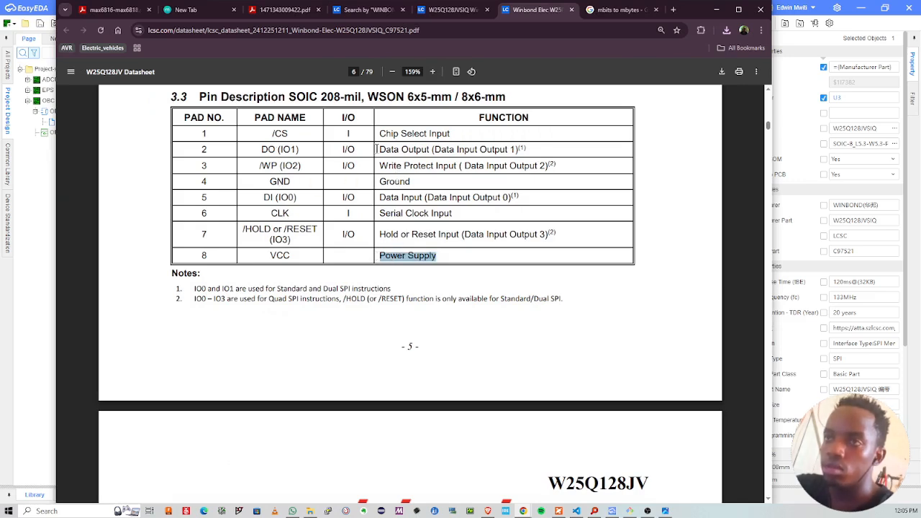
drag(376, 149, 429, 150)
Step: Look through the W25Q128JV datasheet from the SOIC 300-mil pin configuration to the package drawings at the end
scroll(431, 225, down, 5)
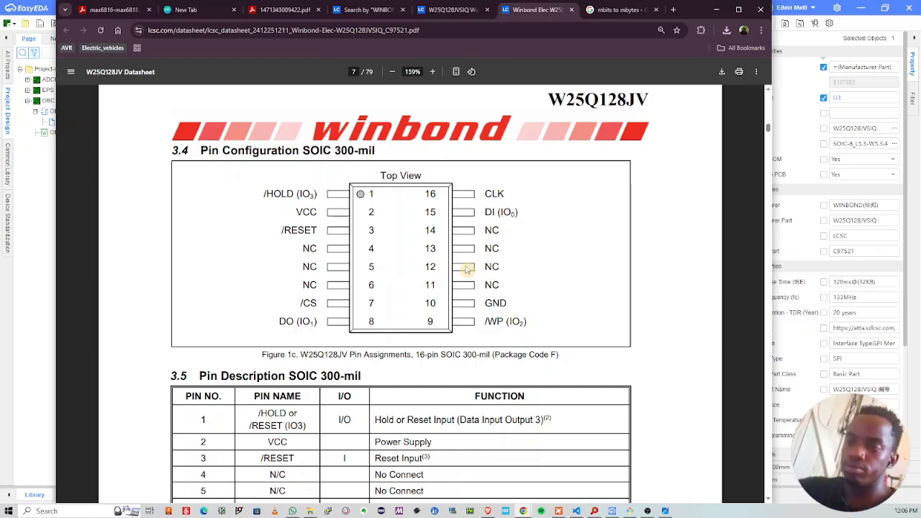
scroll(205, 333, down, 20)
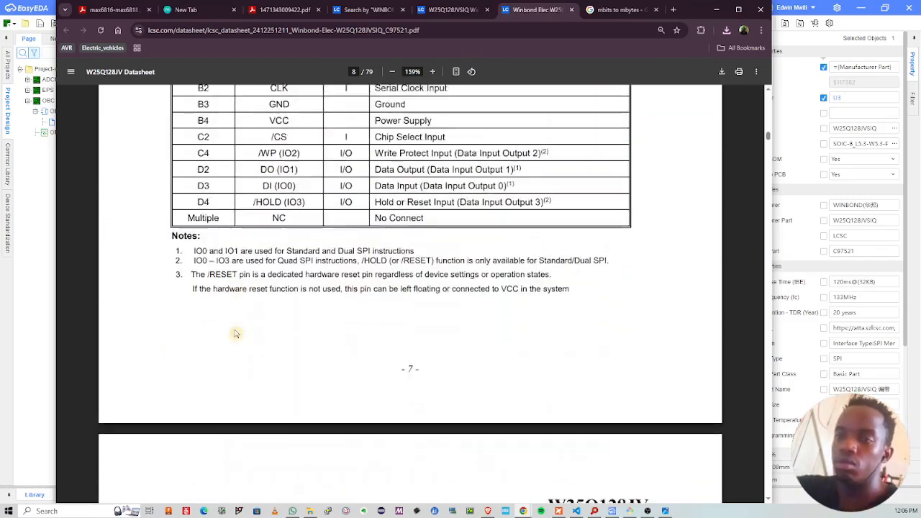
scroll(234, 333, down, 12)
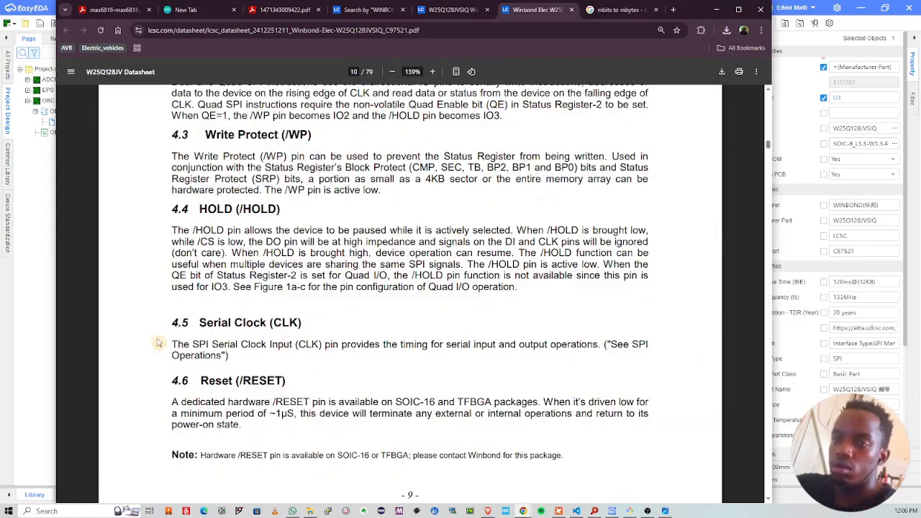
scroll(159, 343, down, 20)
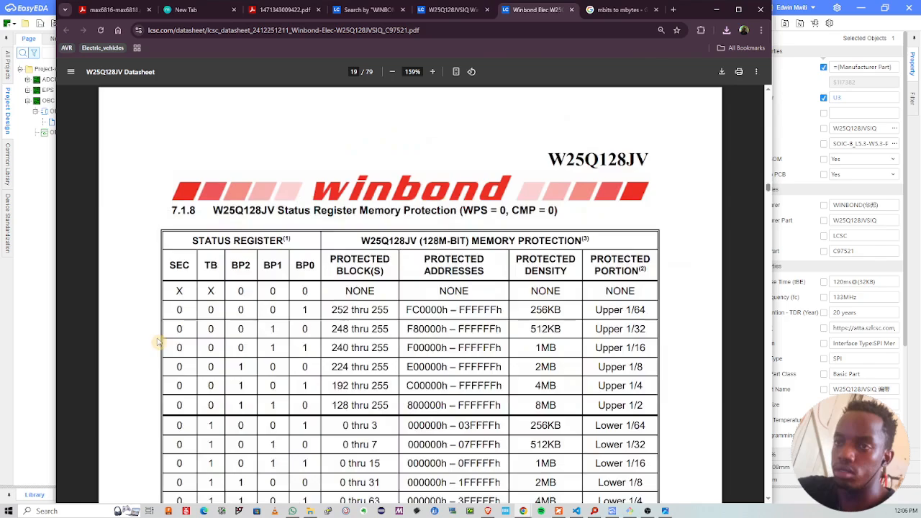
scroll(159, 342, down, 20)
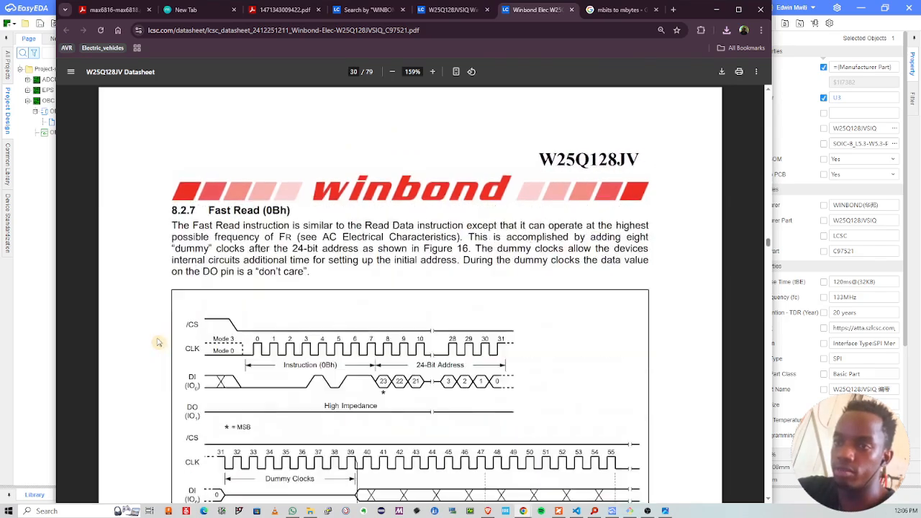
scroll(159, 343, down, 20)
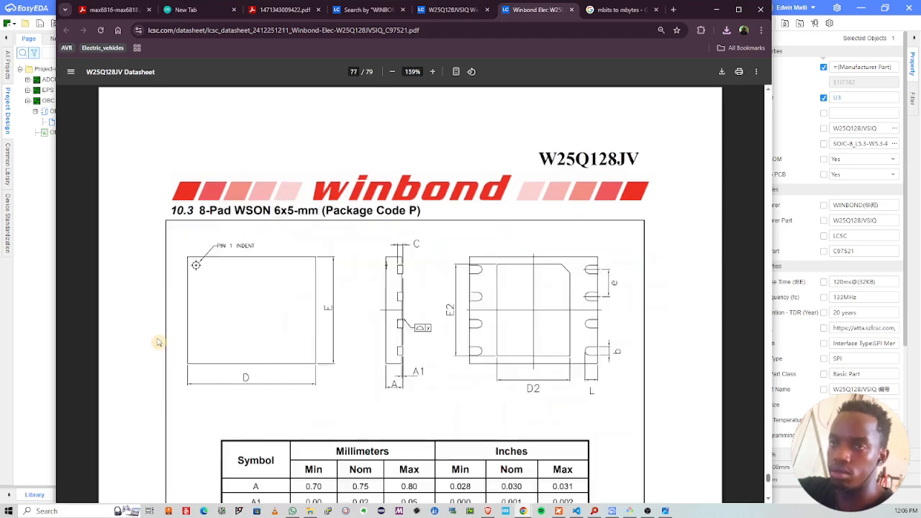
Step: Examine the electrical characteristics, from the absolute maximum ratings and power-up timing to the AC characteristics, and continue to the revision history
scroll(159, 343, up, 20)
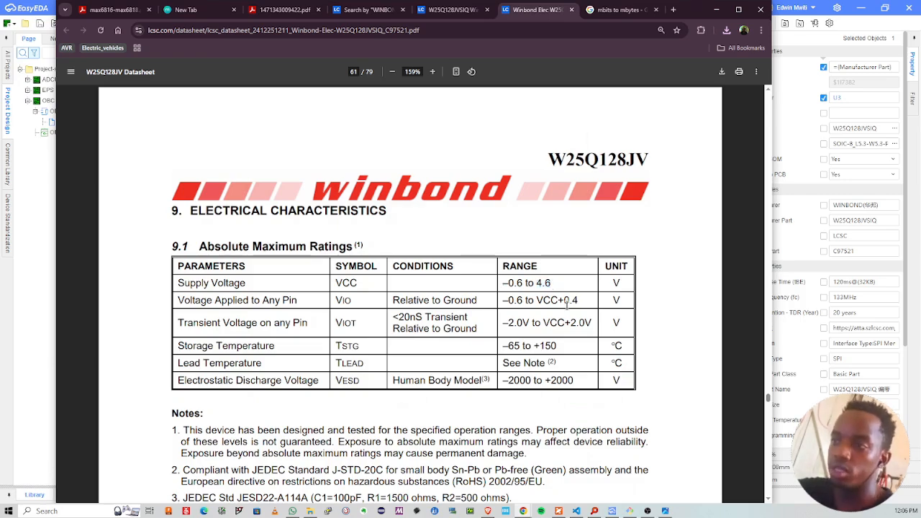
scroll(568, 305, down, 15)
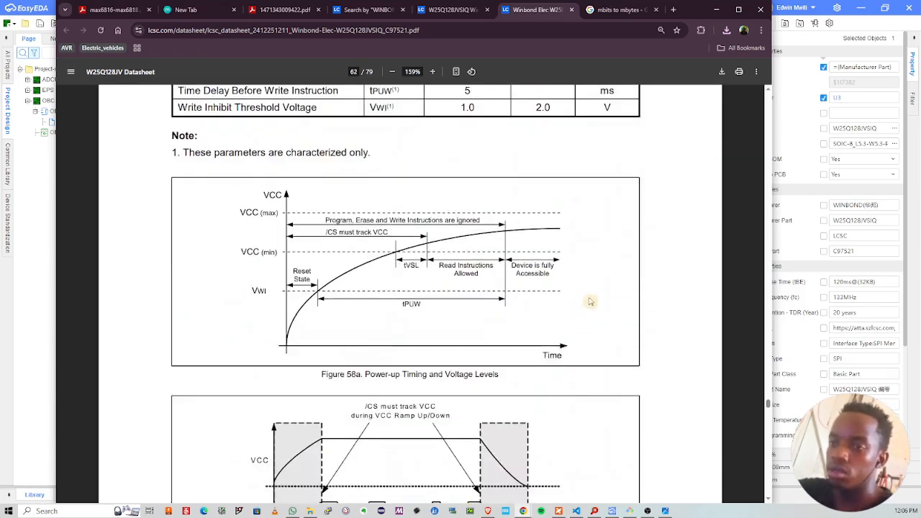
scroll(617, 294, down, 3)
scroll(651, 284, down, 15)
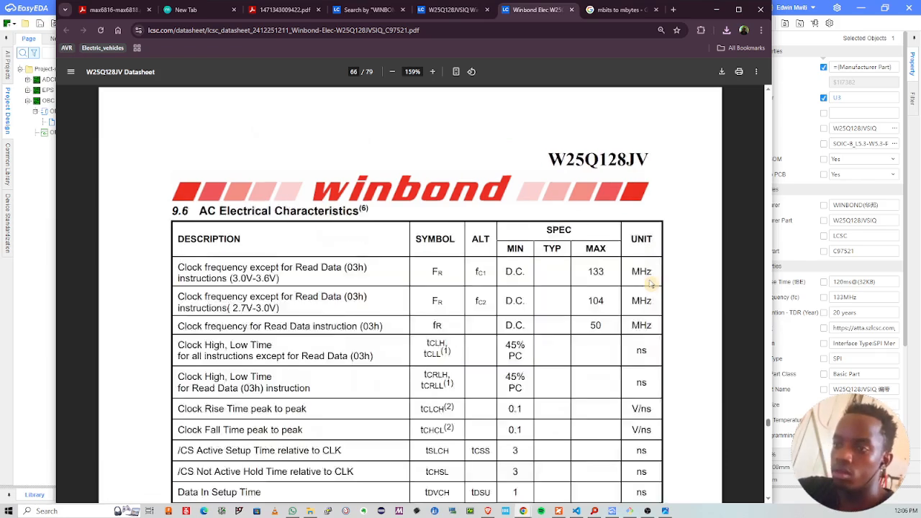
scroll(652, 284, down, 20)
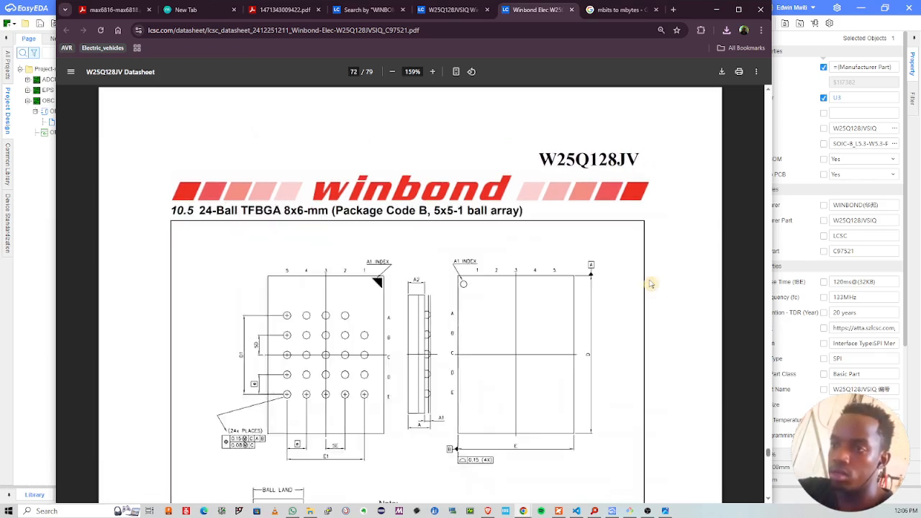
scroll(652, 285, down, 20)
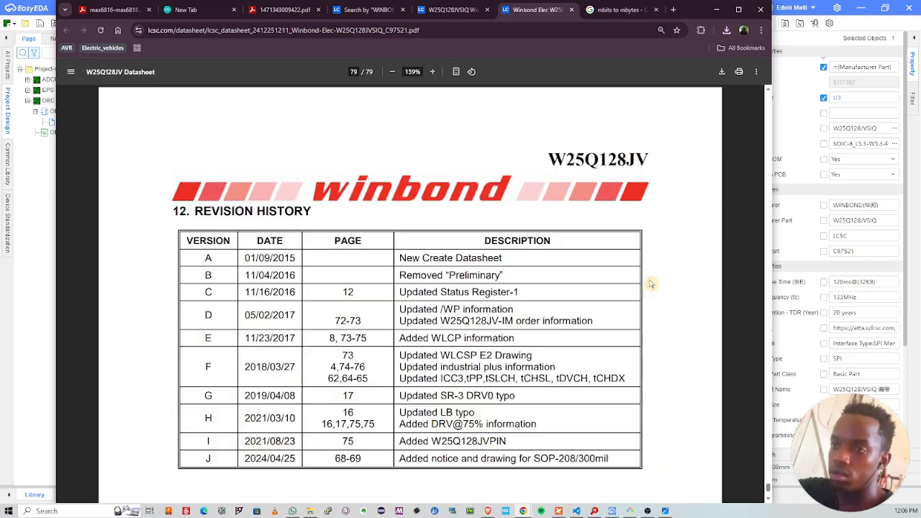
Step: Go back through the datasheet from the ordering information to the chip select and serial data pin descriptions in section 4
scroll(651, 284, up, 20)
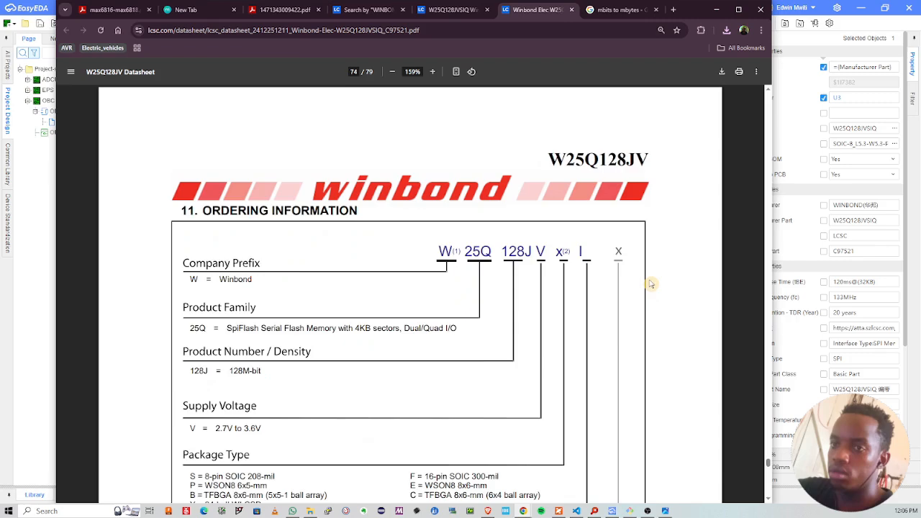
scroll(652, 284, up, 20)
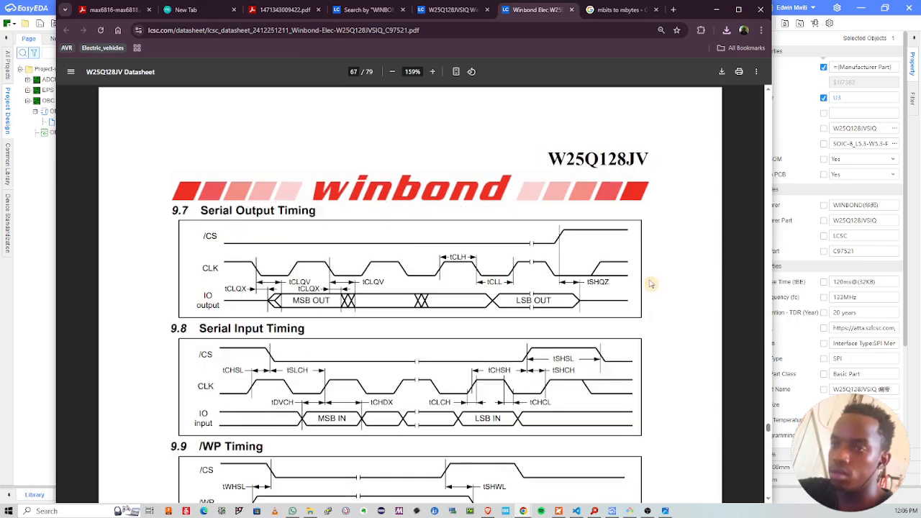
scroll(651, 284, up, 20)
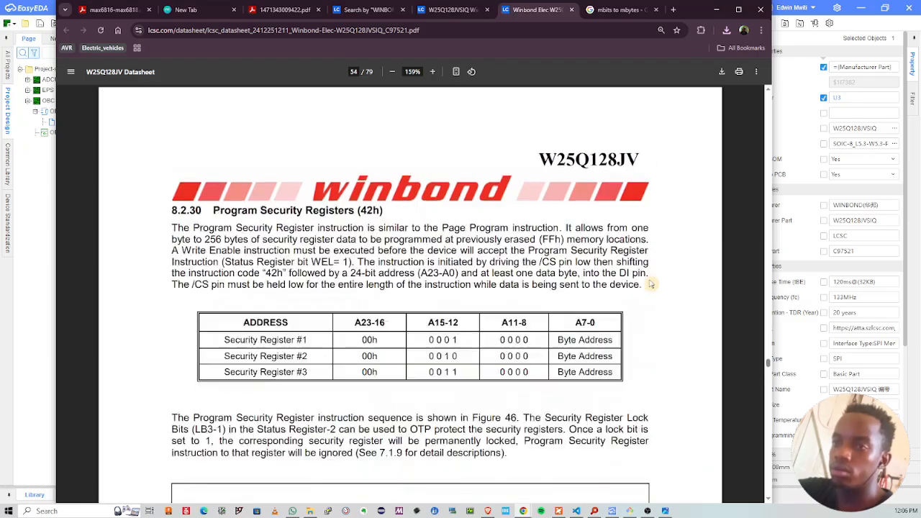
scroll(651, 285, up, 20)
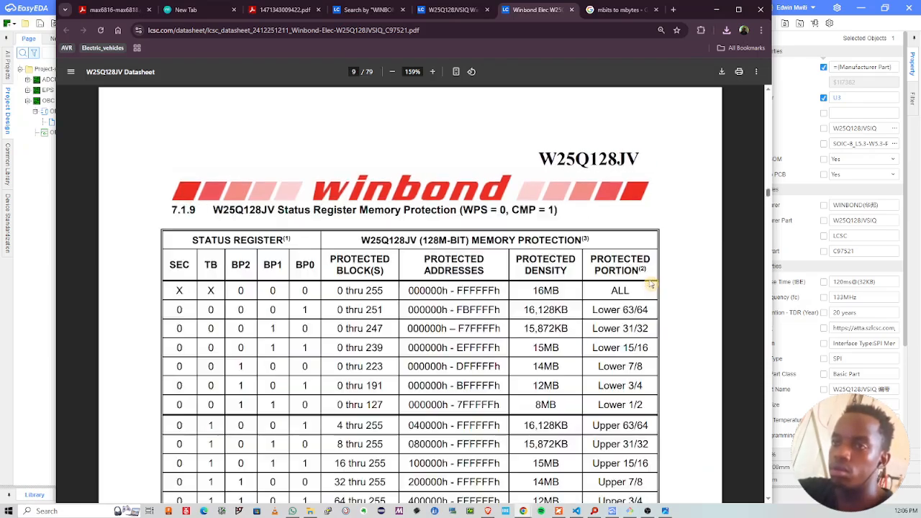
scroll(652, 284, up, 20)
scroll(652, 284, down, 20)
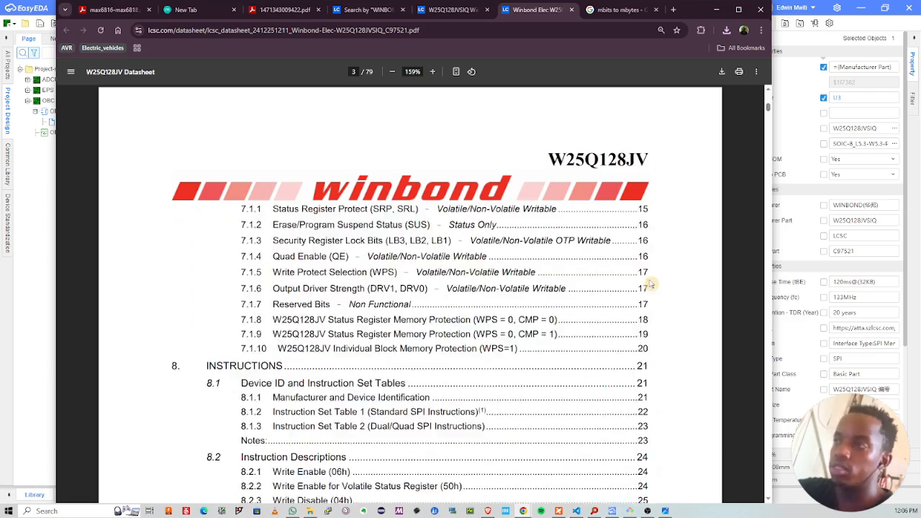
scroll(651, 284, down, 13)
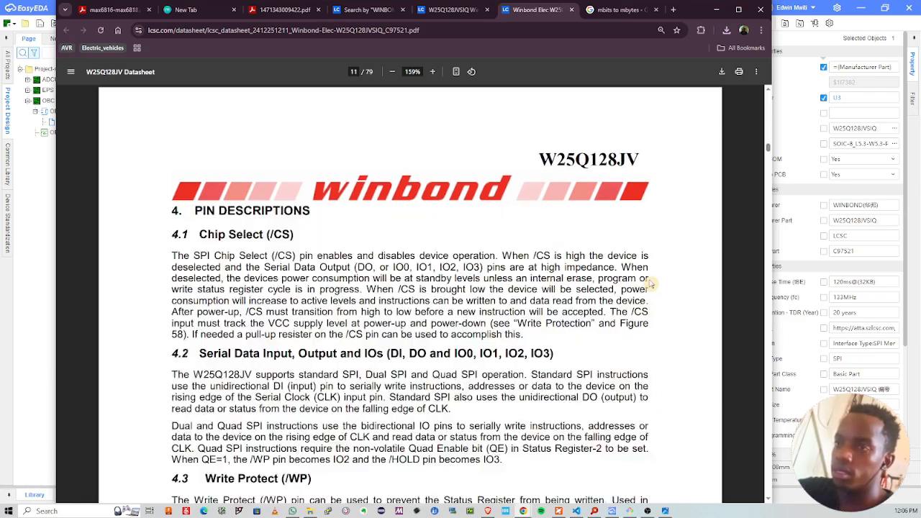
Step: Return to the OBC schematic in EasyEDA and draw a wire from U3's VCC pin outward and then up
click(717, 10)
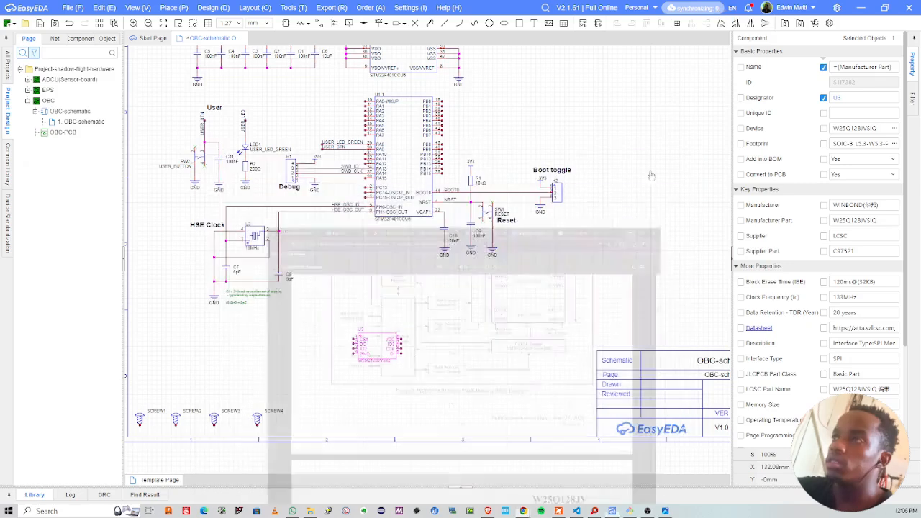
click(448, 313)
scroll(406, 337, up, 4)
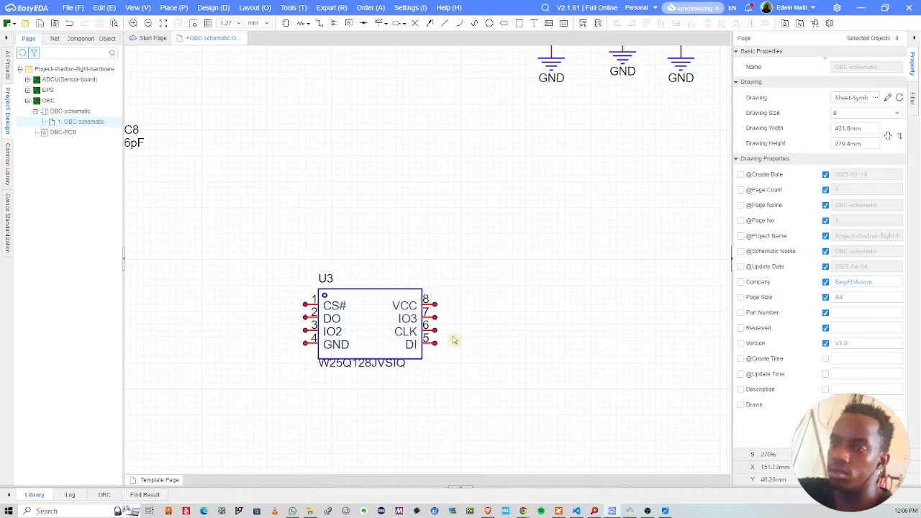
key(alt+w)
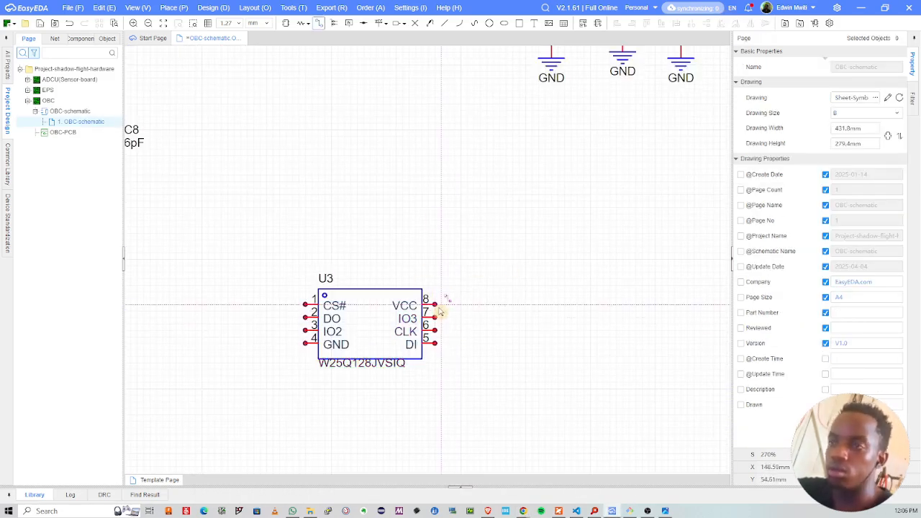
click(434, 304)
scroll(495, 273, up, 2)
double_click(494, 268)
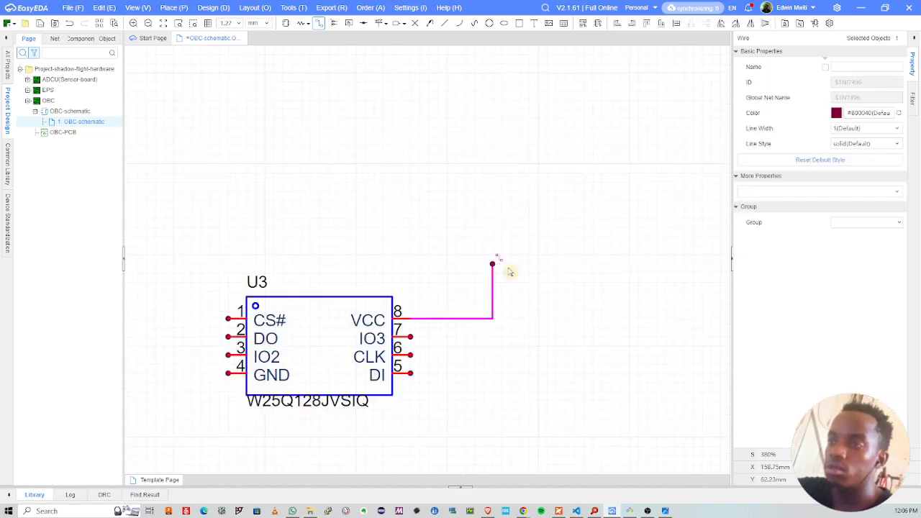
key(Escape)
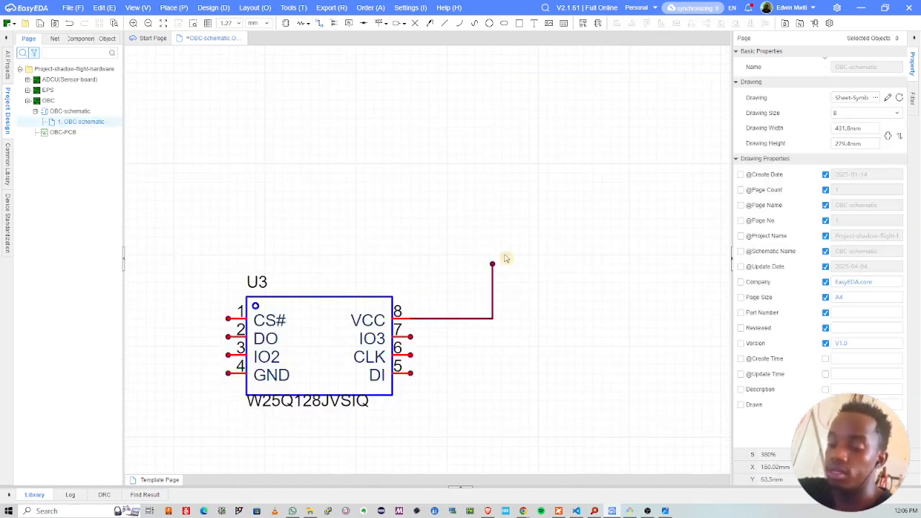
Step: Place a net label at the free end of U3's VCC wire and name it 3V3
key(alt+n)
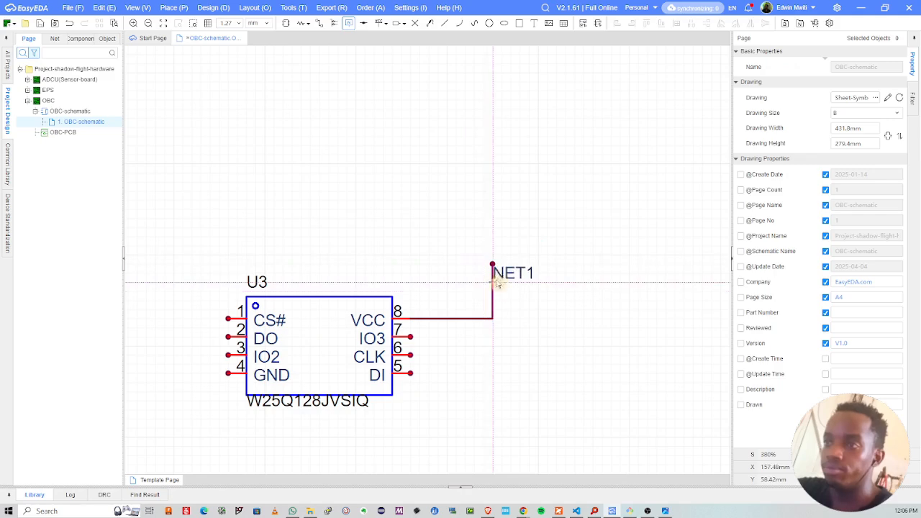
click(503, 266)
key(Escape)
scroll(519, 266, up, 3)
drag(527, 258, 508, 251)
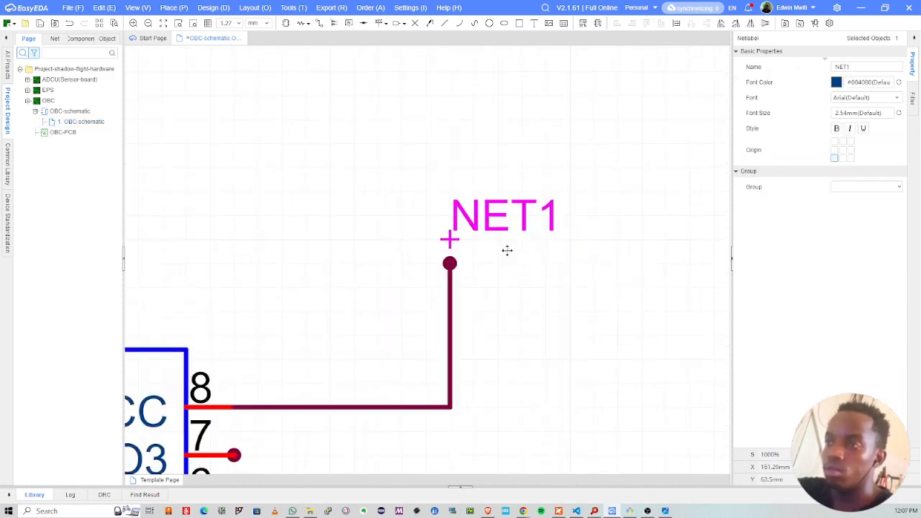
double_click(493, 241)
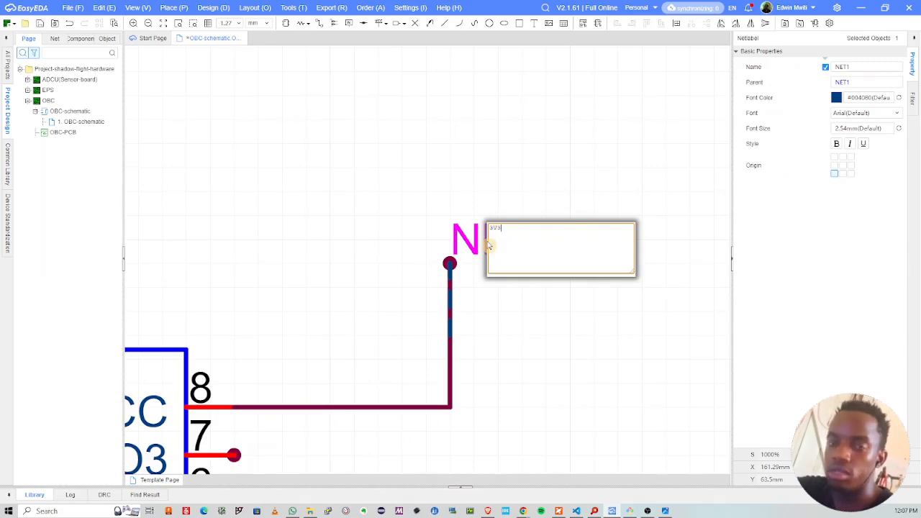
key(Return)
key(Escape)
scroll(511, 233, down, 4)
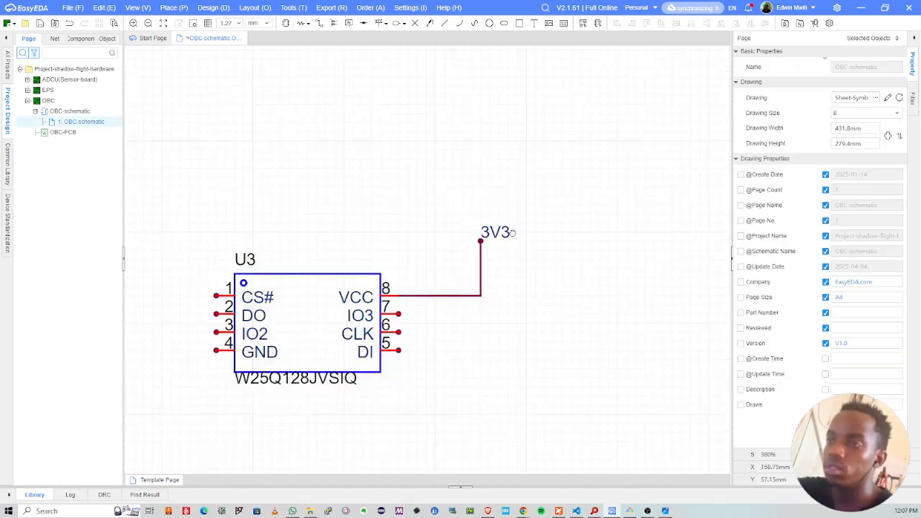
Step: Place an upright GND symbol to the lower left of U3's GND pin
click(395, 25)
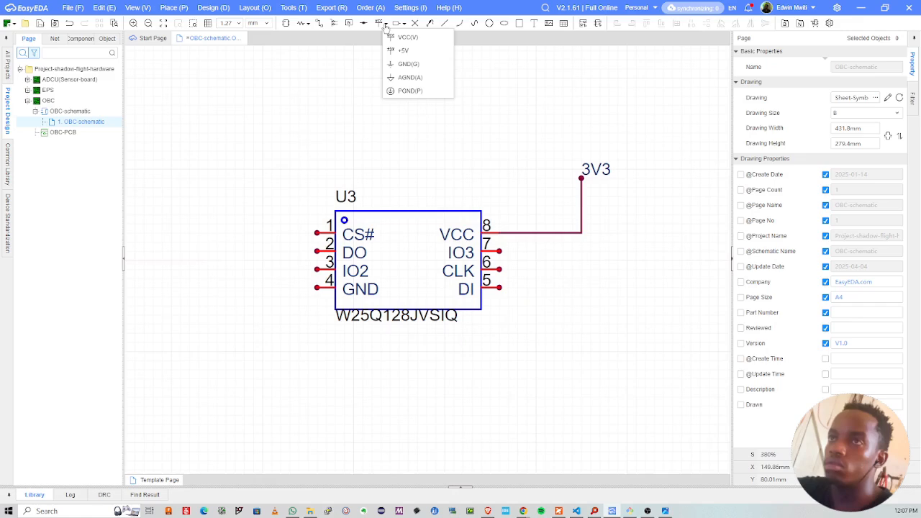
click(408, 72)
key(space)
key(space)
key(space)
key(space)
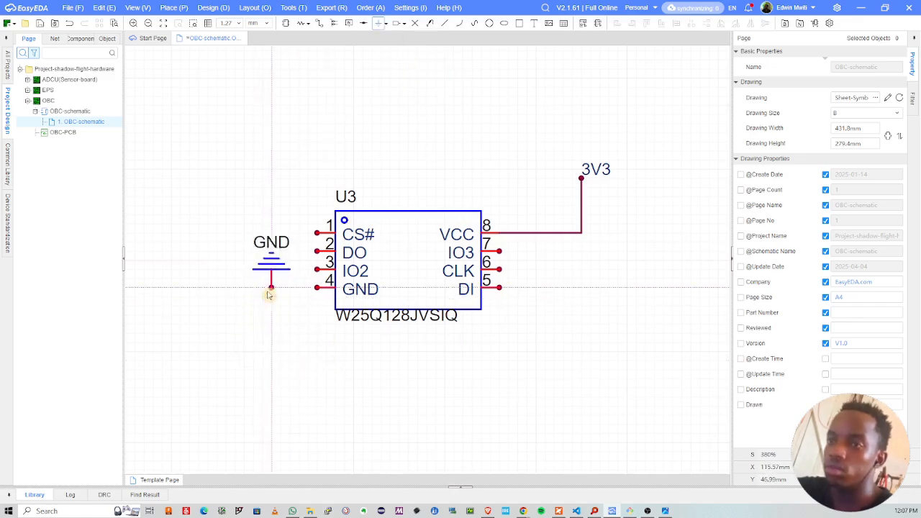
click(289, 328)
key(Escape)
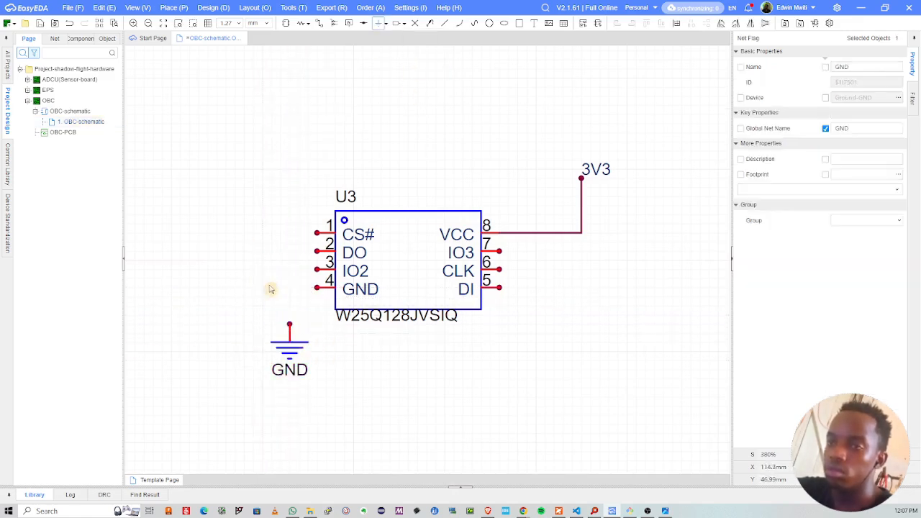
Step: Wire the new GND symbol to U3's GND pin 4
key(alt+w)
click(291, 325)
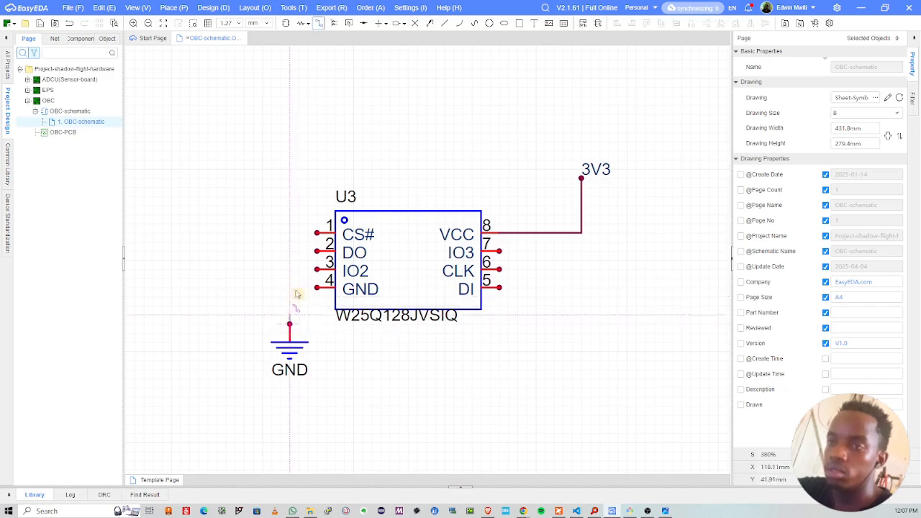
click(318, 288)
scroll(476, 306, down, 1)
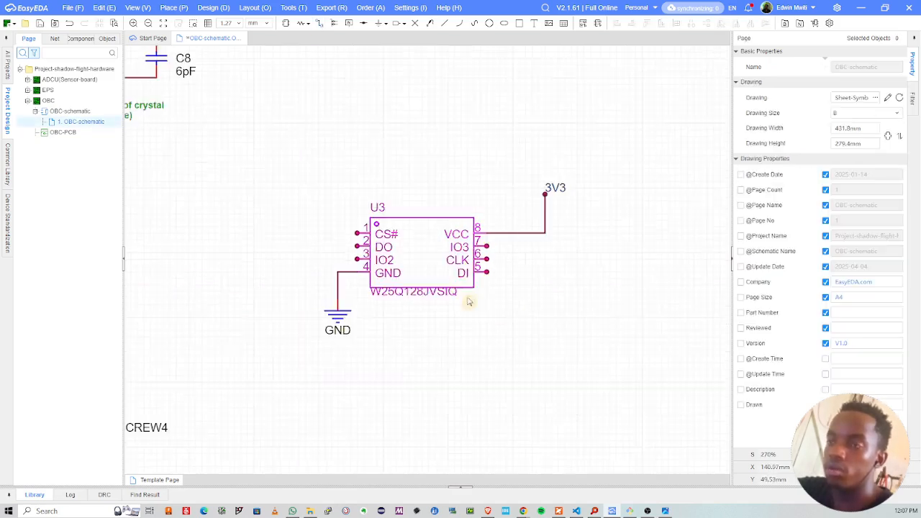
scroll(436, 263, up, 2)
scroll(617, 207, down, 1)
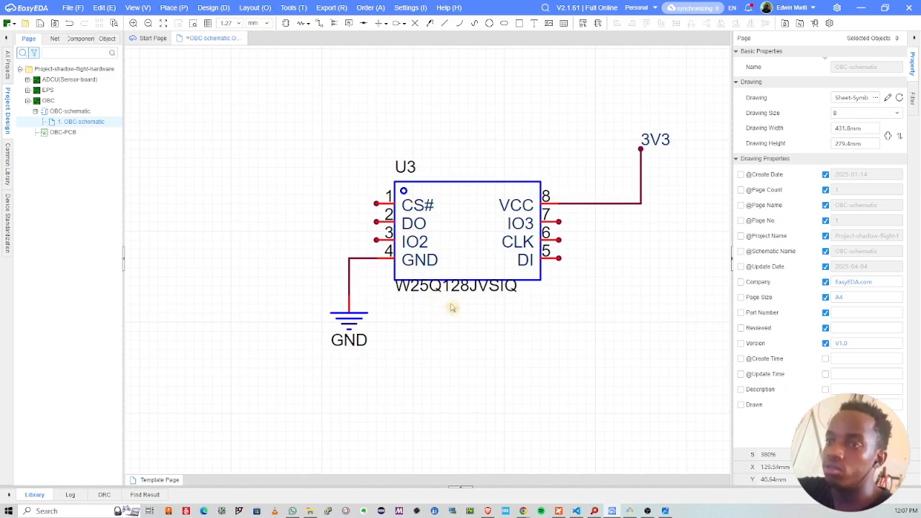
Step: Copy the 100nF capacitor C10 below the STM32 and place the copy upright beside U3's 3V3 wire
scroll(370, 160, down, 2)
scroll(354, 206, down, 1)
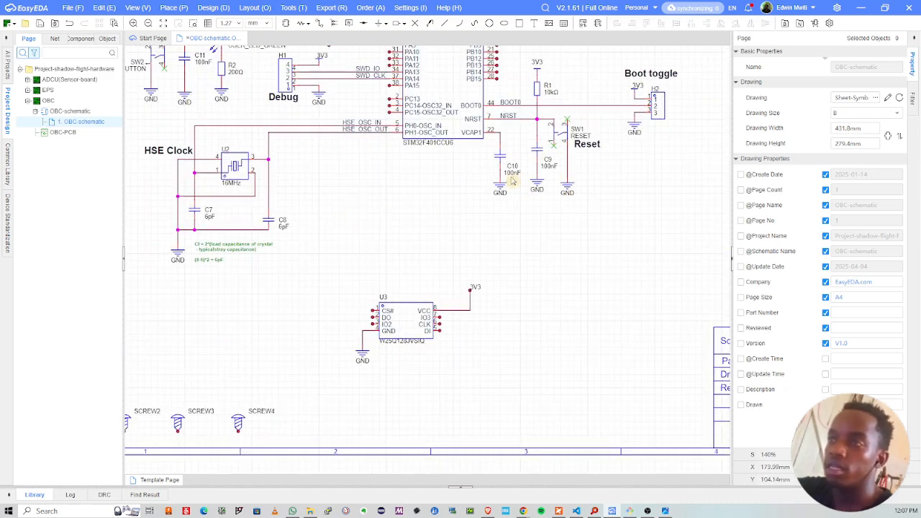
scroll(500, 155, up, 2)
click(500, 156)
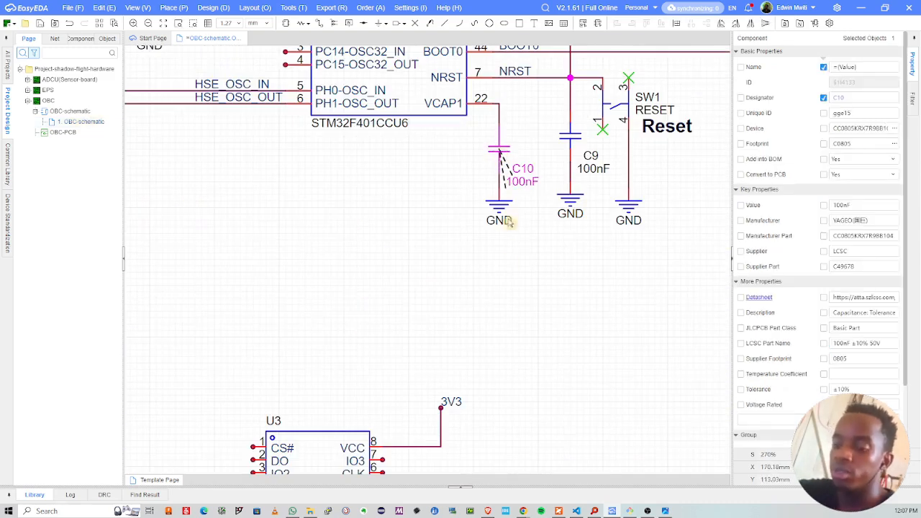
key(ctrl+c)
key(ctrl+v)
right_drag(519, 416, 494, 279)
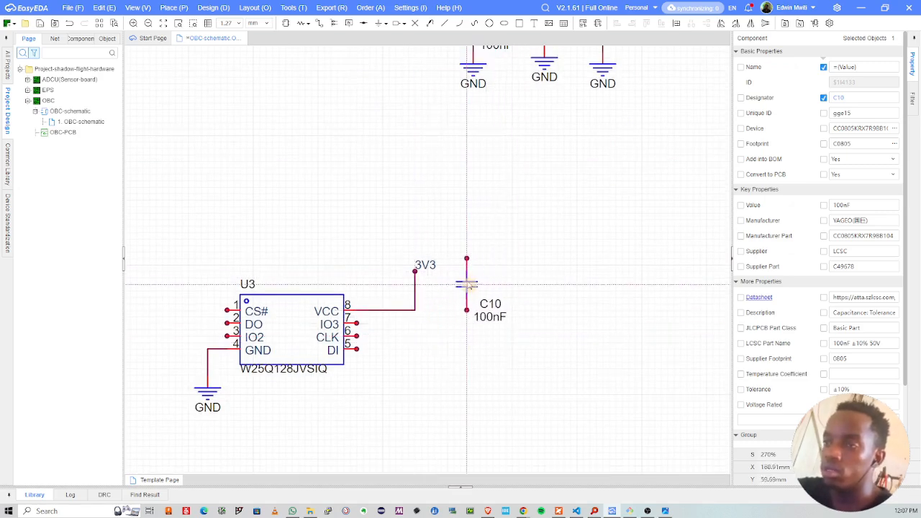
click(473, 284)
Step: Extend the vertical end of U3's VCC wire upward and move its 3V3 label to the new end
scroll(495, 278, up, 2)
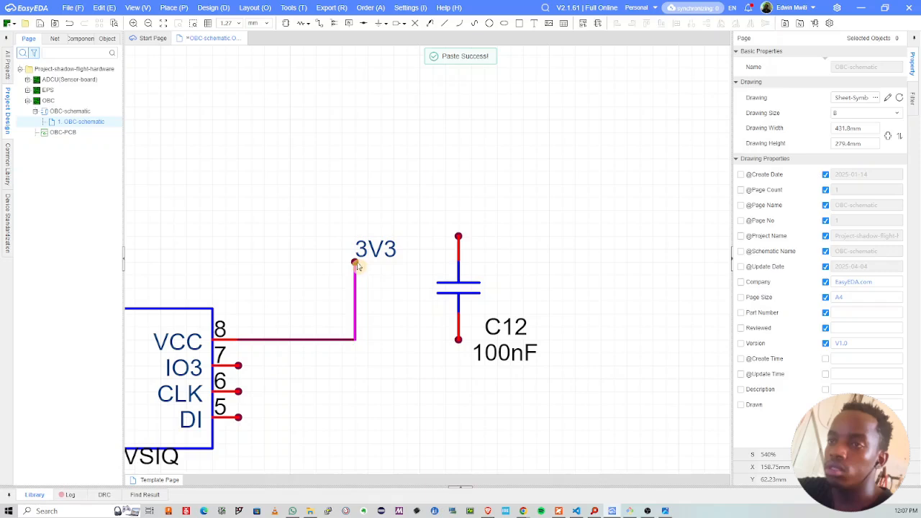
drag(356, 264, 359, 213)
drag(376, 251, 379, 203)
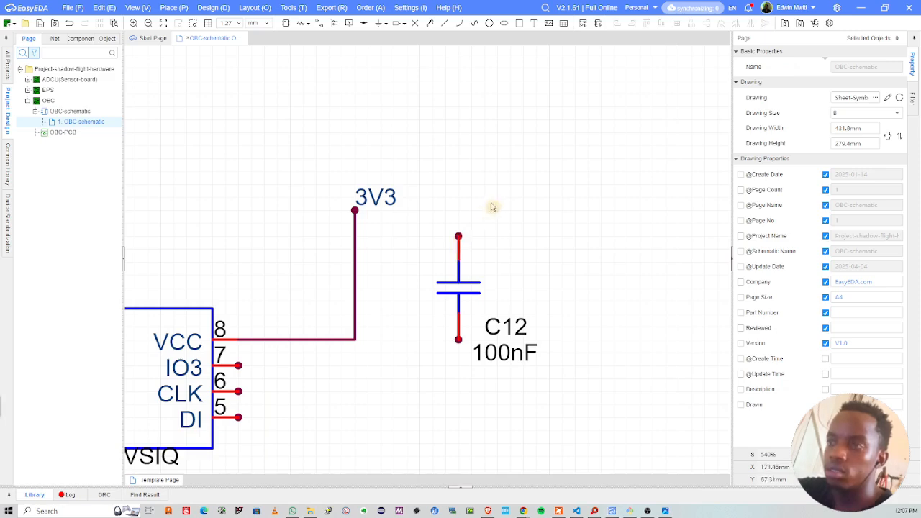
Step: Wire the new capacitor's upper pin to the vertical 3V3 wire, just below the 3V3 label
click(458, 236)
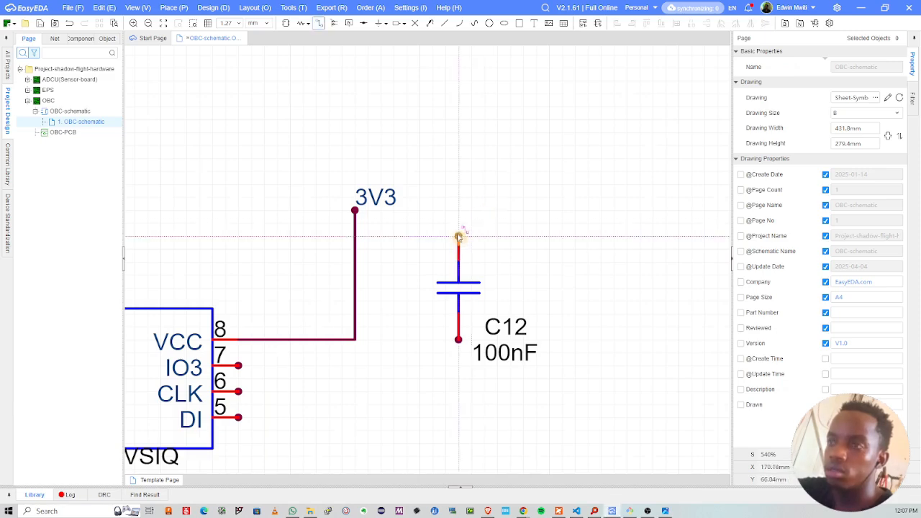
click(355, 236)
click(424, 349)
scroll(417, 348, down, 3)
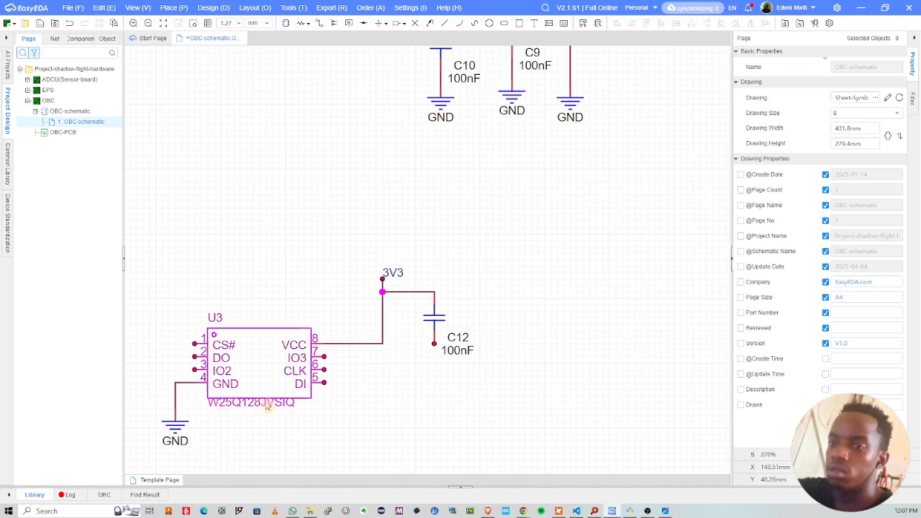
Step: Copy U3's GND symbol and place the copy on the lower pin of capacitor C12
click(177, 434)
key(ctrl+c)
key(ctrl+v)
scroll(430, 356, up, 5)
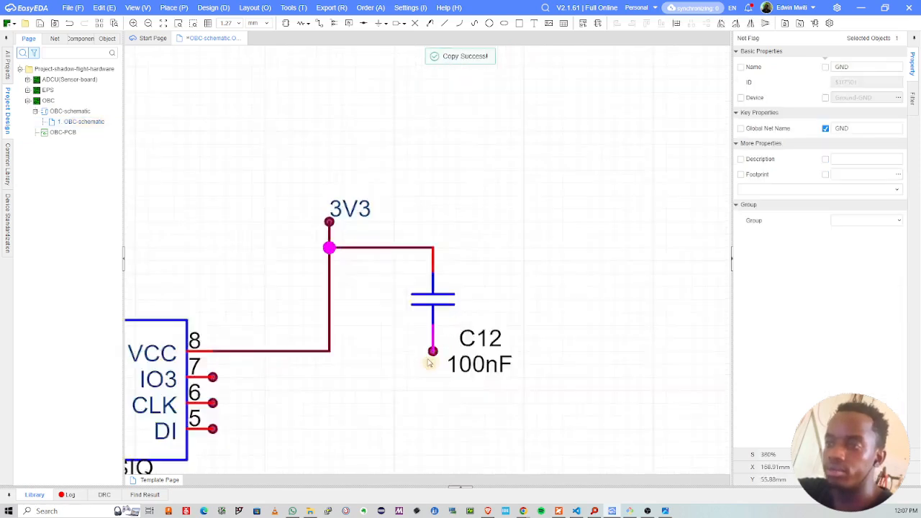
click(432, 357)
click(535, 286)
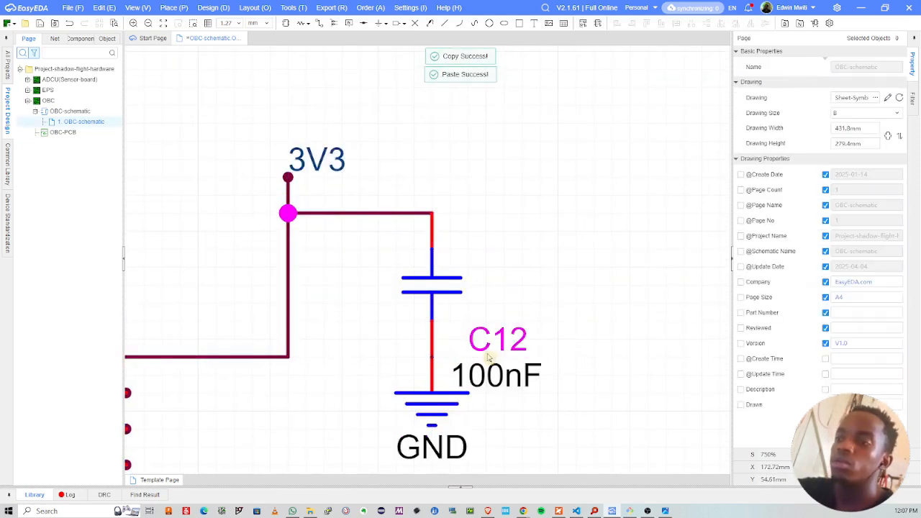
Step: Draw a straight horizontal wire outward from U3's CLK pin 6, ending in line with the vertical 3V3 wire
scroll(487, 353, down, 5)
right_drag(419, 352, 462, 257)
scroll(386, 308, up, 4)
scroll(385, 309, down, 4)
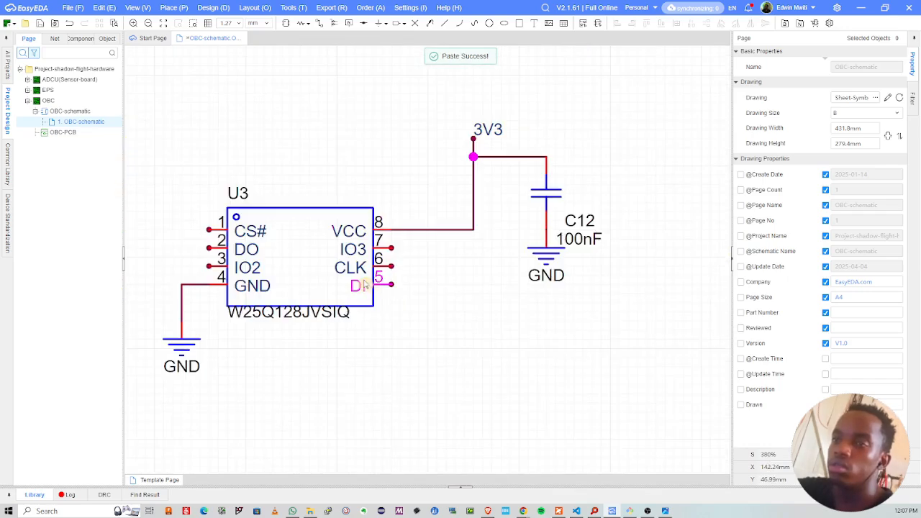
scroll(423, 304, up, 2)
scroll(423, 304, up, 2)
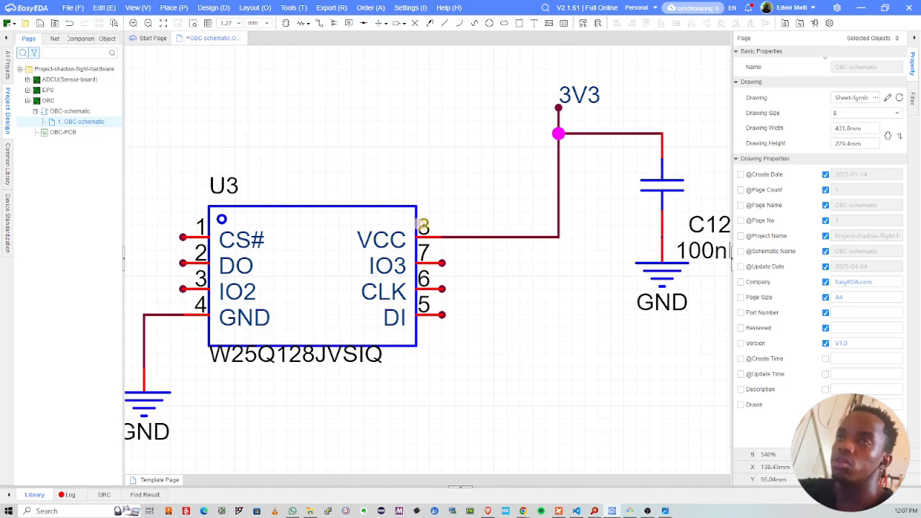
key(alt+w)
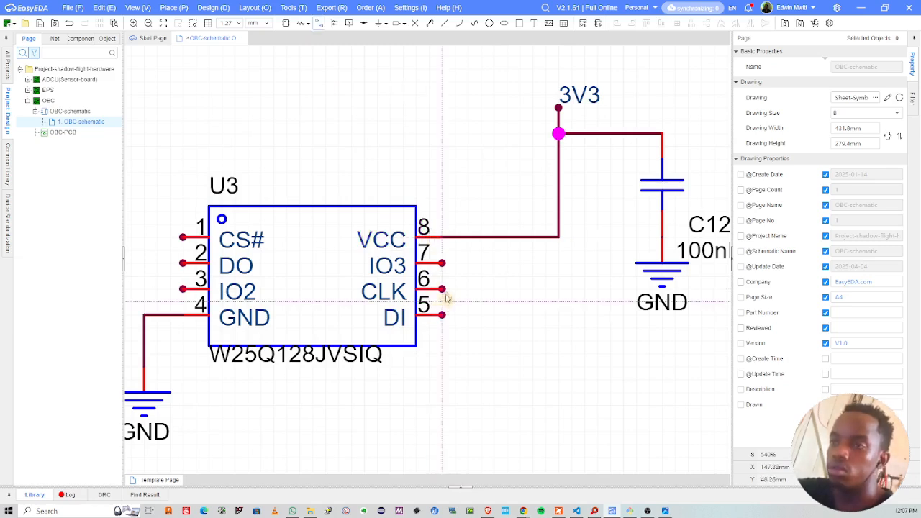
click(443, 290)
double_click(547, 290)
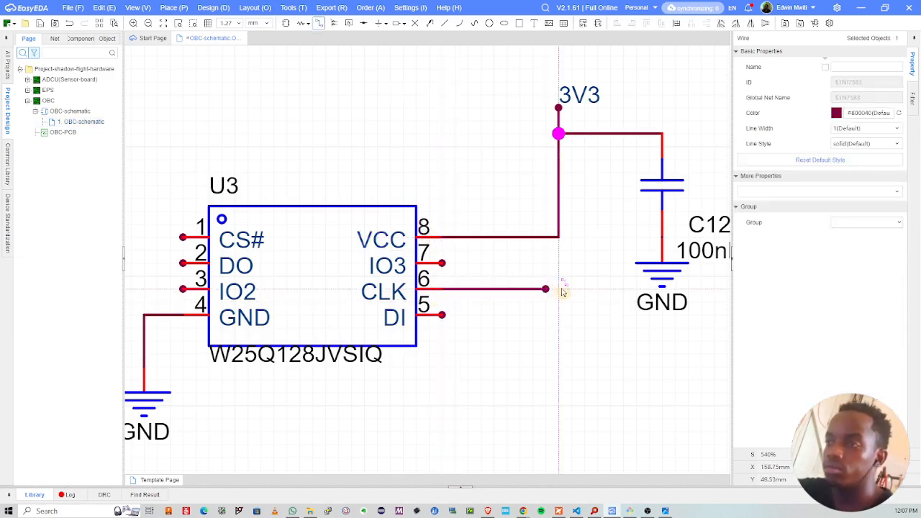
double_click(561, 290)
key(Escape)
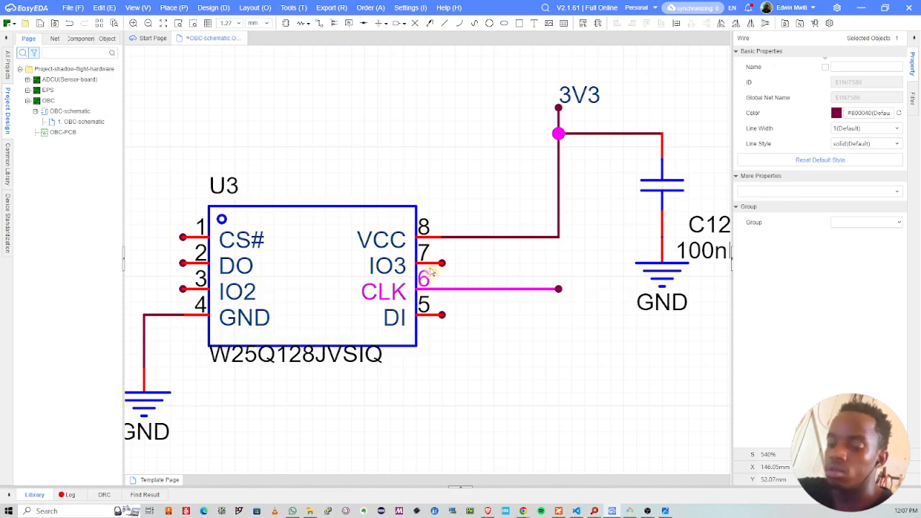
key(Escape)
Step: Draw a horizontal wire outward from U3's DI pin 5, as long as the CLK wire
key(alt+w)
click(441, 315)
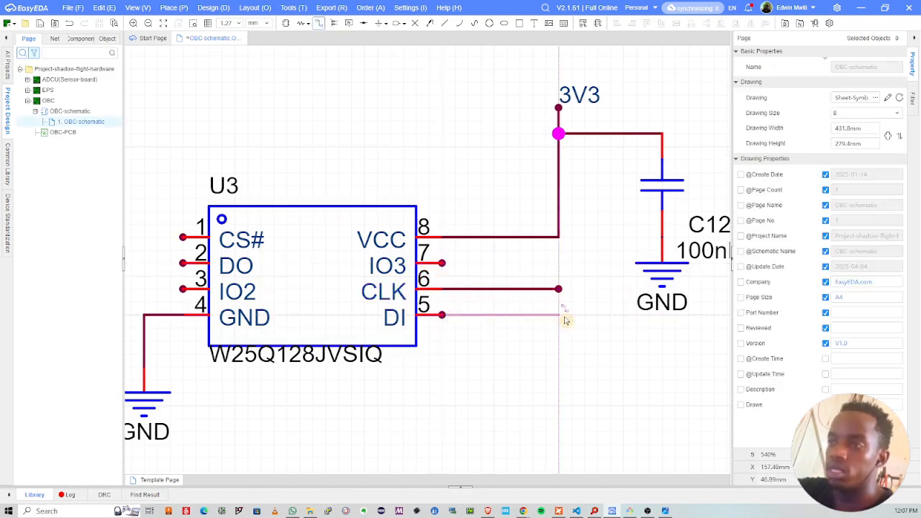
double_click(565, 320)
Step: Draw a wire outward from U3's CS# pin 1 and straighten its free end to horizontal
right_drag(233, 288, 349, 290)
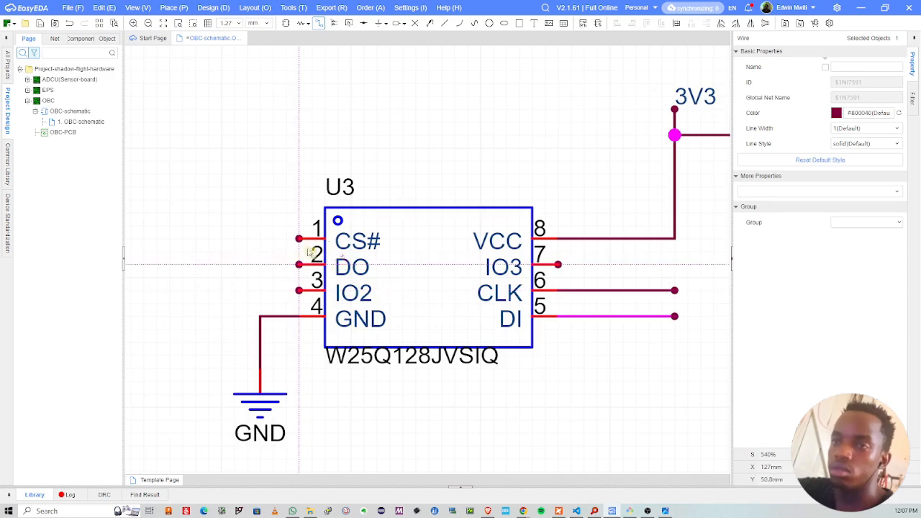
click(299, 239)
double_click(196, 227)
key(Escape)
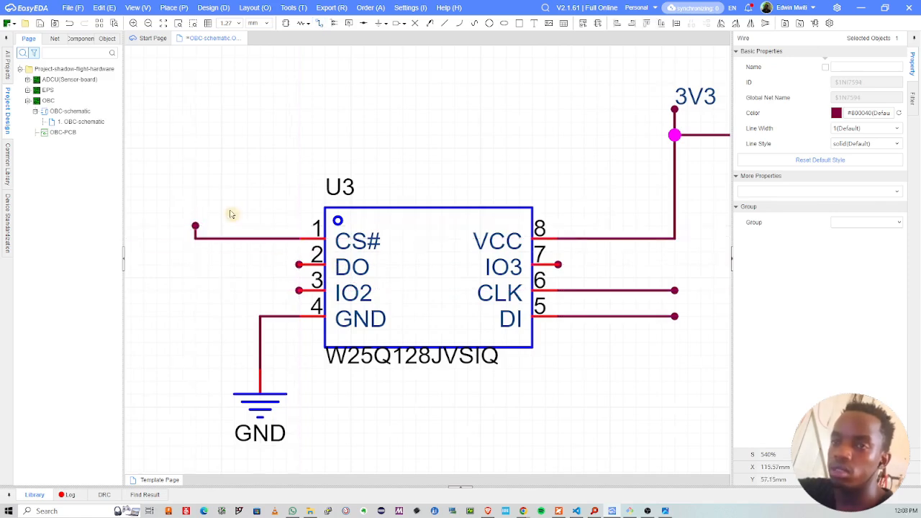
click(231, 214)
scroll(194, 229, up, 2)
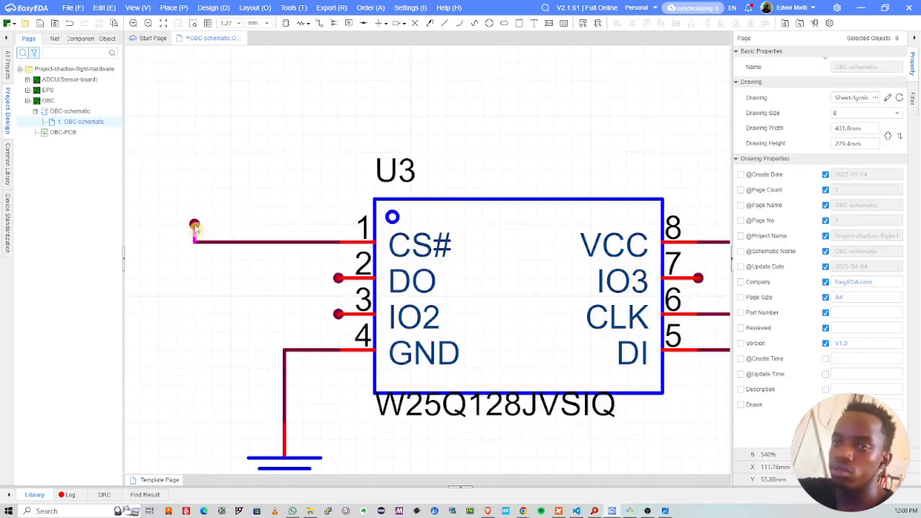
scroll(194, 229, up, 1)
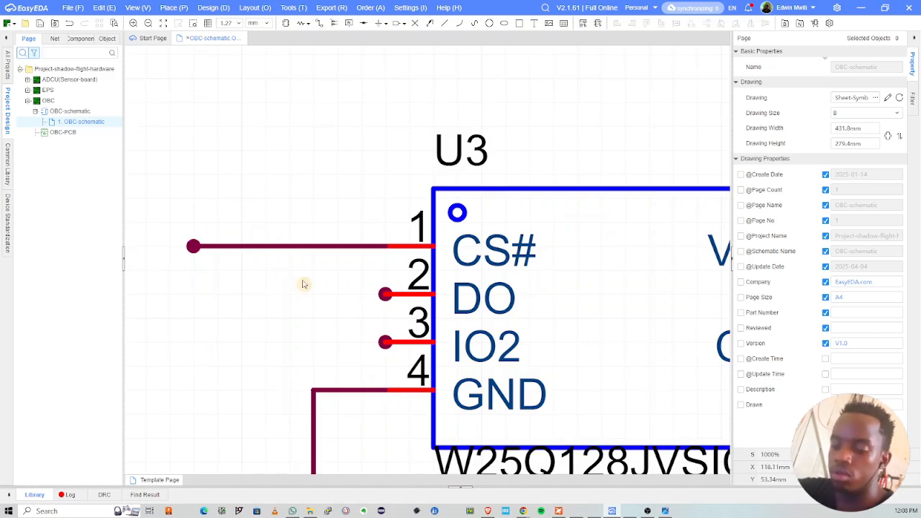
Step: Draw horizontal wires outward from U3's DO and IO2 pins, ending in line with the CS# wire
click(385, 293)
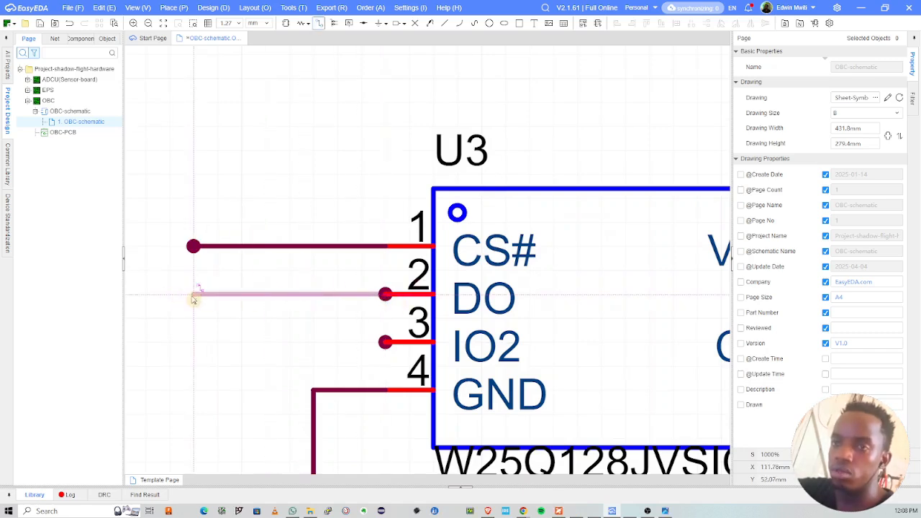
double_click(193, 294)
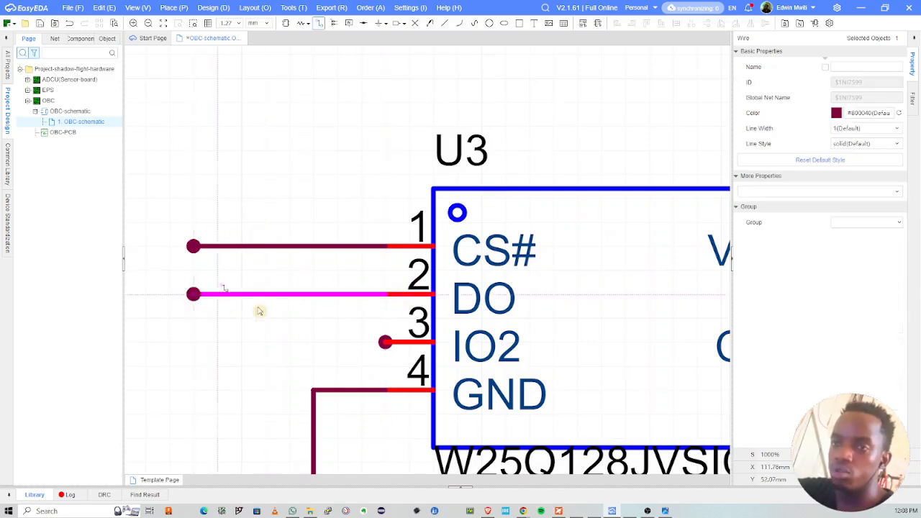
click(385, 343)
double_click(193, 342)
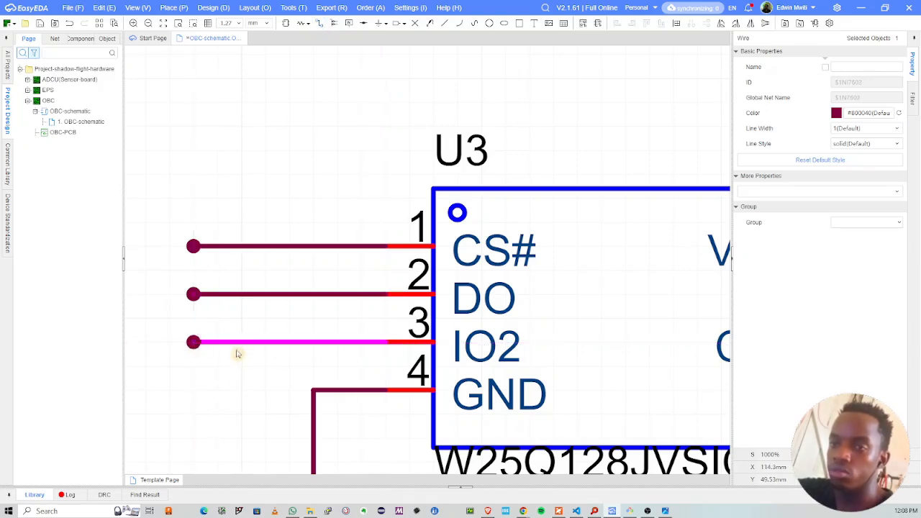
click(236, 372)
Step: Draw a horizontal wire outward from U3's IO3 pin 7, ending in line with the CLK and DI wires
scroll(252, 364, down, 3)
right_drag(637, 326, 447, 261)
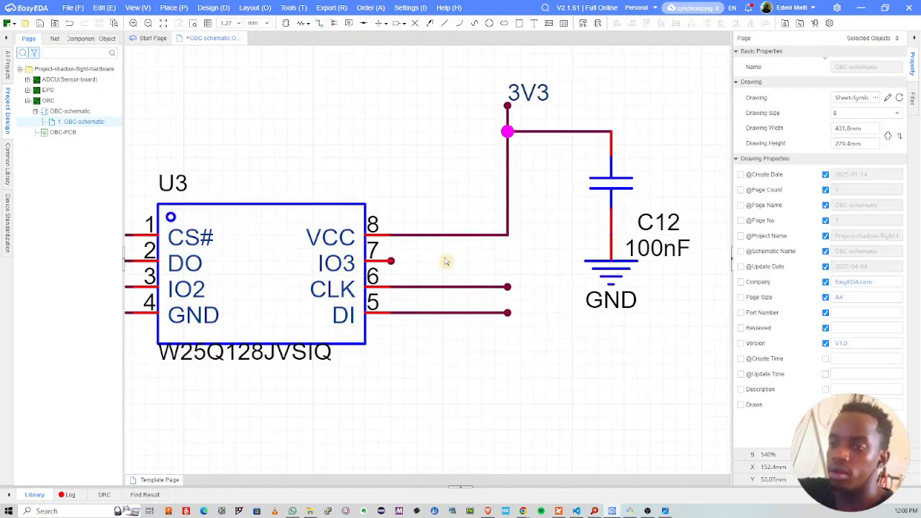
key(w)
click(390, 260)
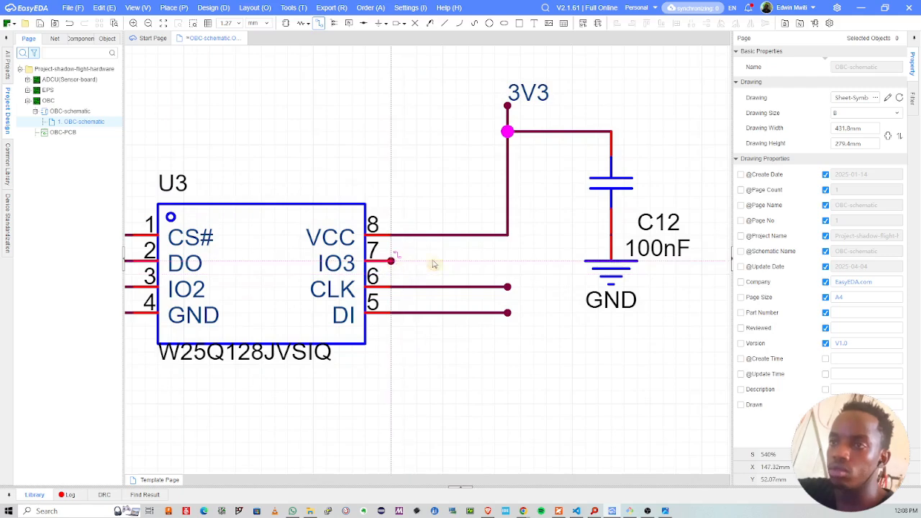
double_click(507, 261)
click(265, 201)
right_drag(265, 201, 277, 202)
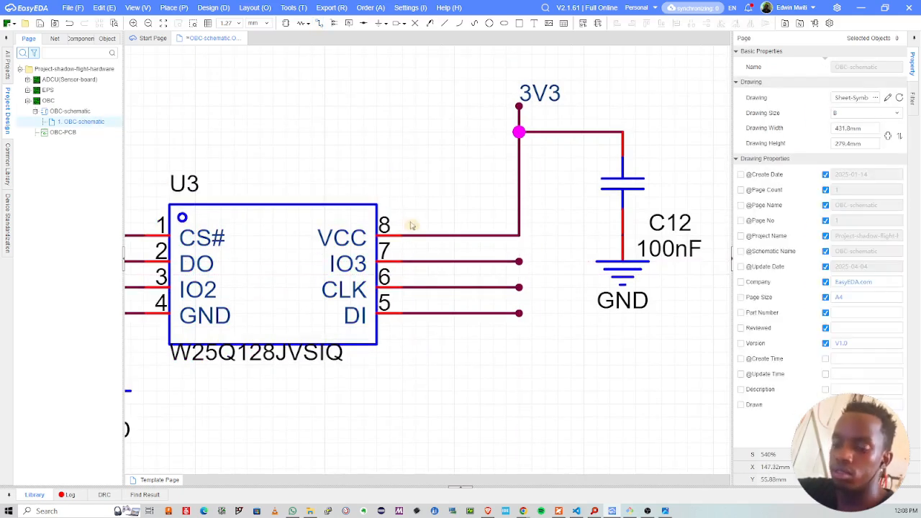
Step: Place a net label on U3's CS# wire and name it FLASH_CS with an overline, keeping it at its original position
key(alt+n)
right_drag(280, 252, 451, 247)
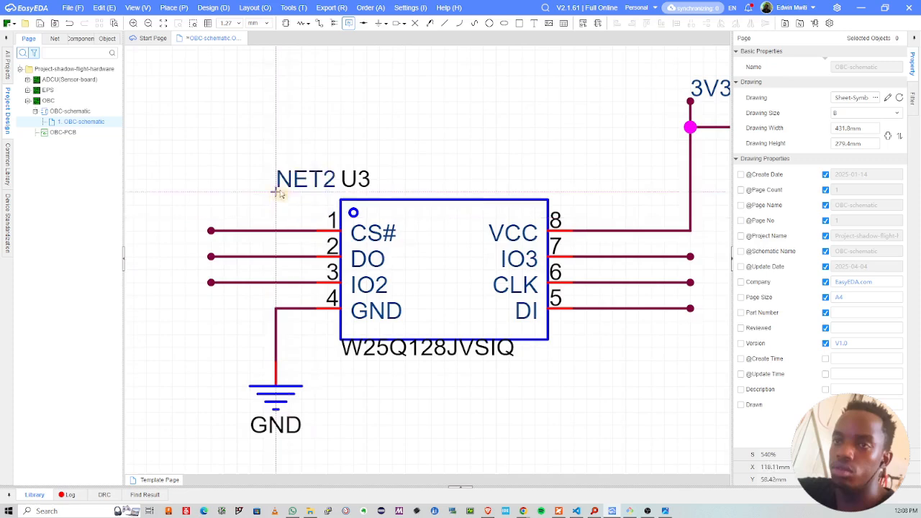
click(223, 234)
double_click(223, 231)
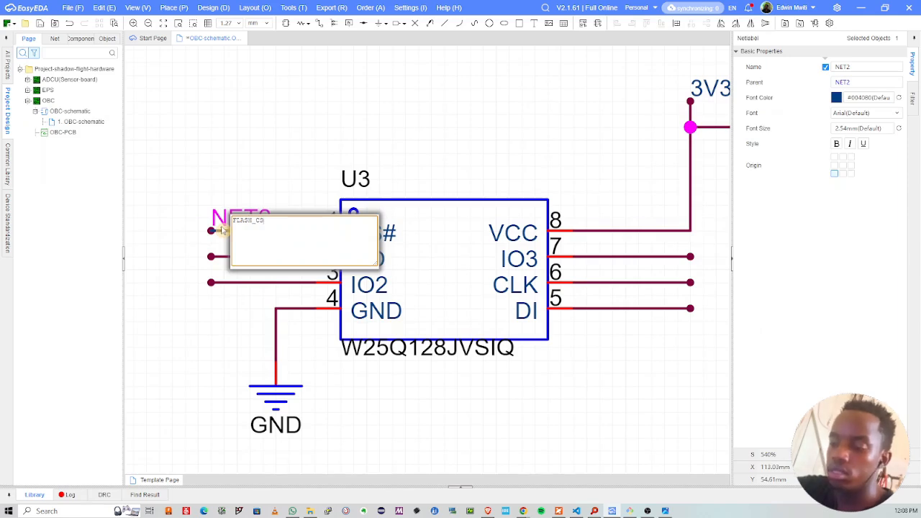
text(FLASH_CS)
key(Return)
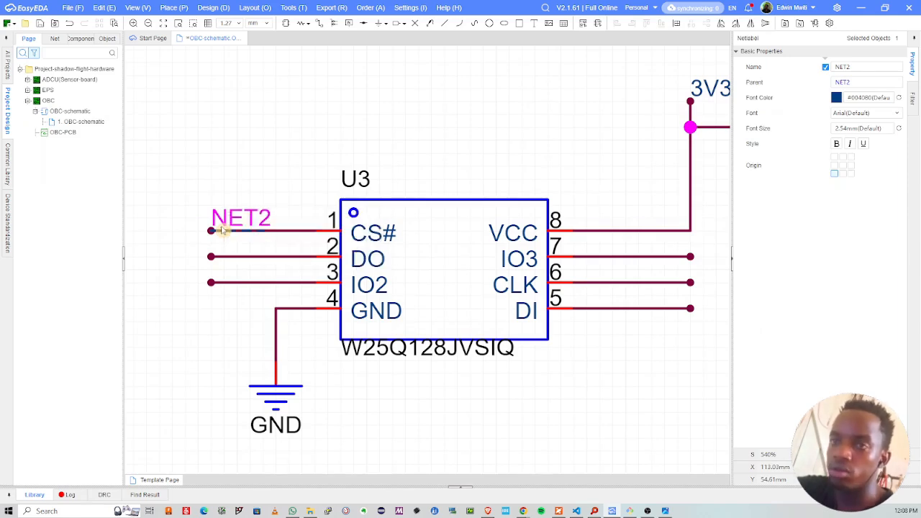
click(256, 129)
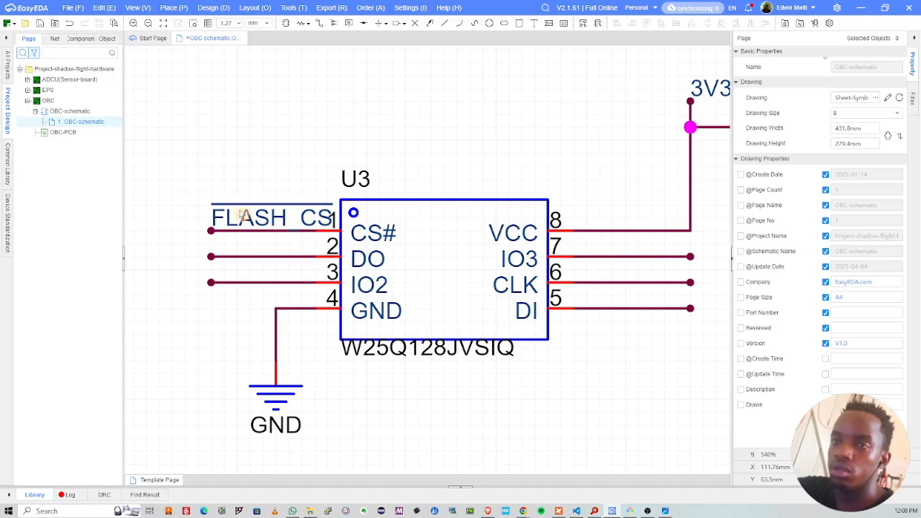
mouse_move(250, 216)
mouse_down()
mouse_move(224, 216)
mouse_move(237, 210)
mouse_up()
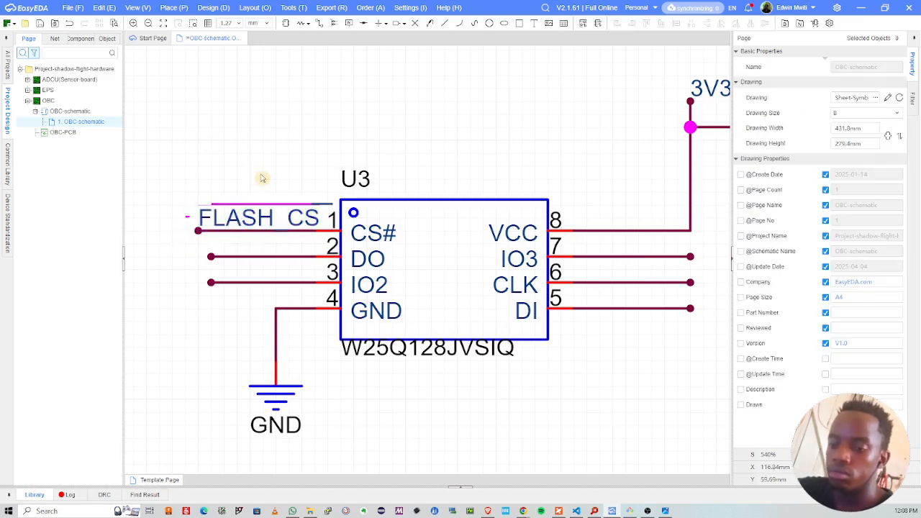
key(ctrl+z)
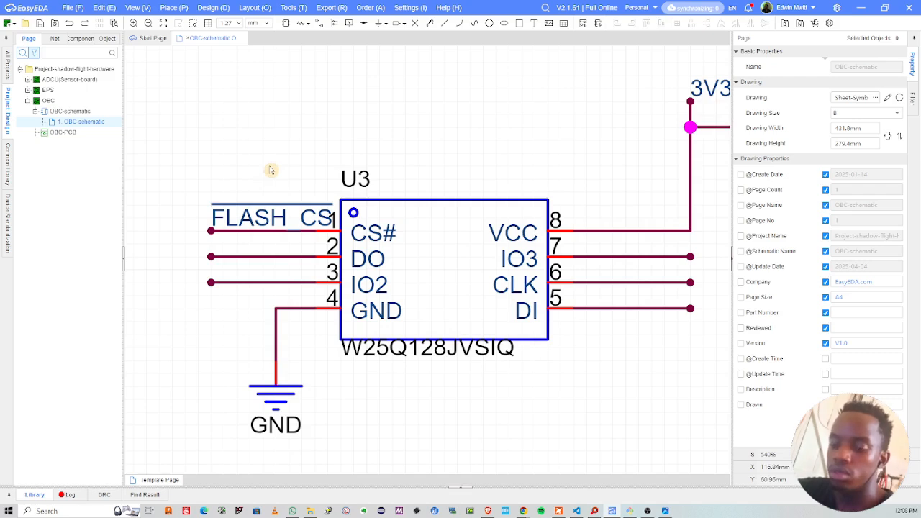
Step: Place net labels at the free ends of U3's DO and IO2 wires
key(alt+n)
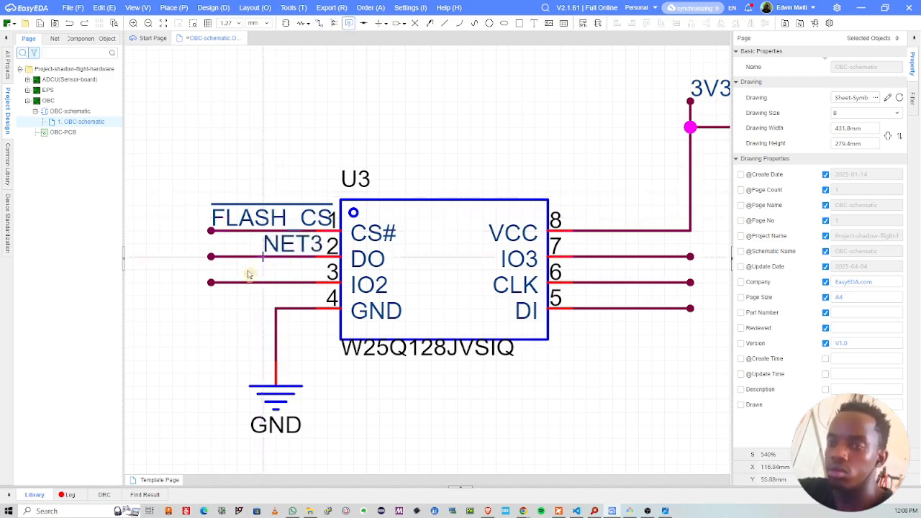
click(212, 257)
click(212, 284)
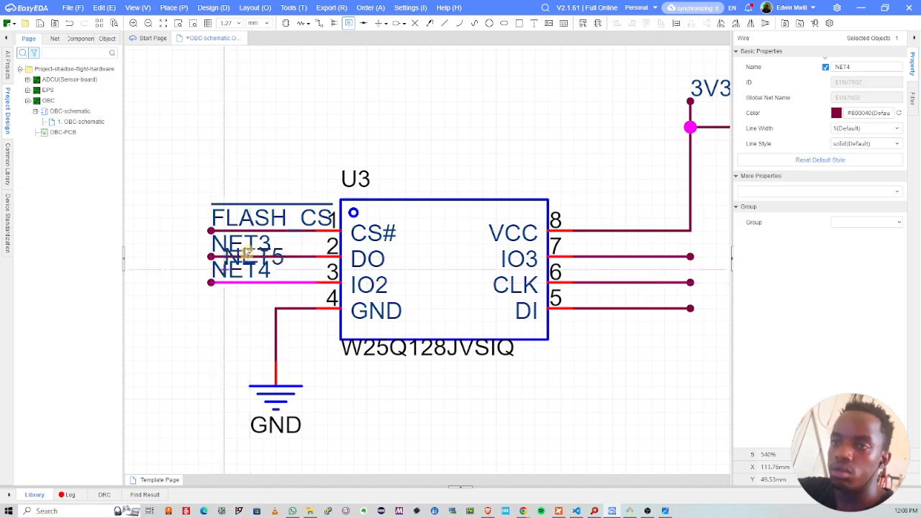
key(Escape)
Step: Rename the net label on U3's DO wire to FLASH_DO
double_click(238, 243)
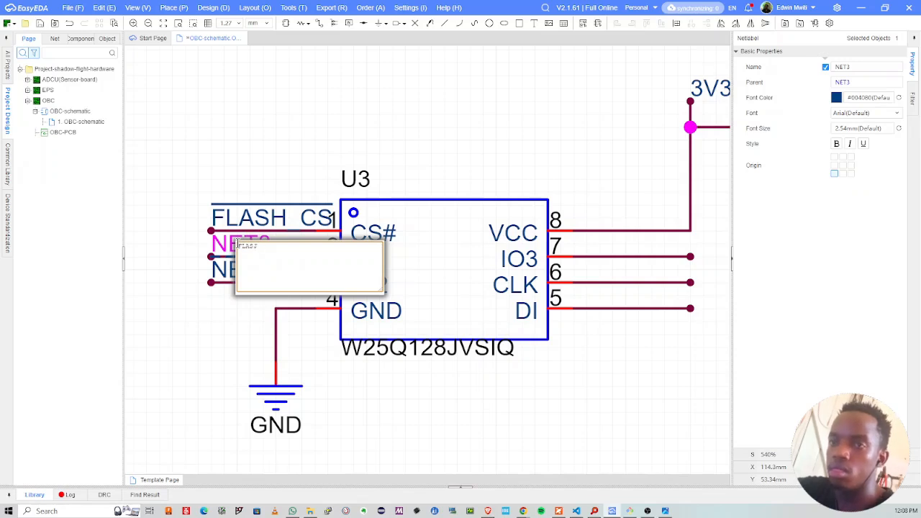
text(FLASH_DO)
key(Return)
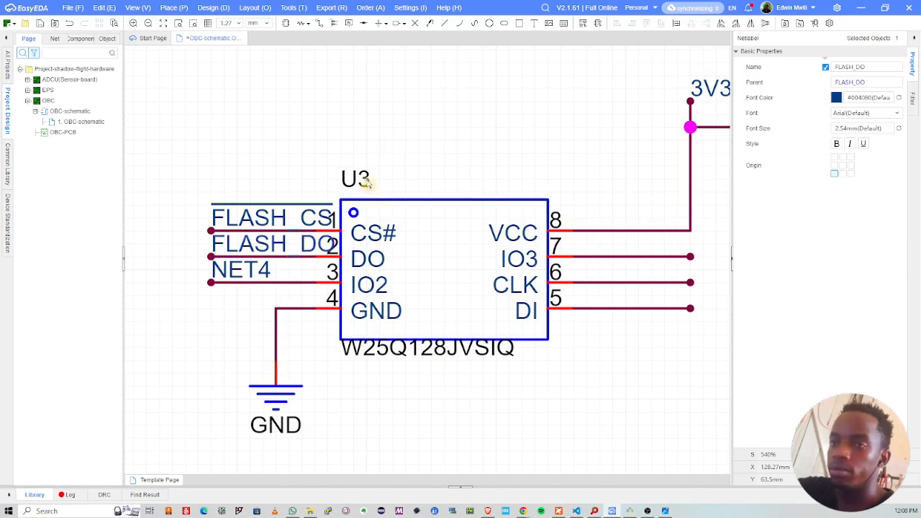
Step: Rename the net label on U3's IO2 wire to FLASH_IO2, and shift the CS#, DO and IO2 wire ends with their labels outward from the pin numbers
double_click(238, 271)
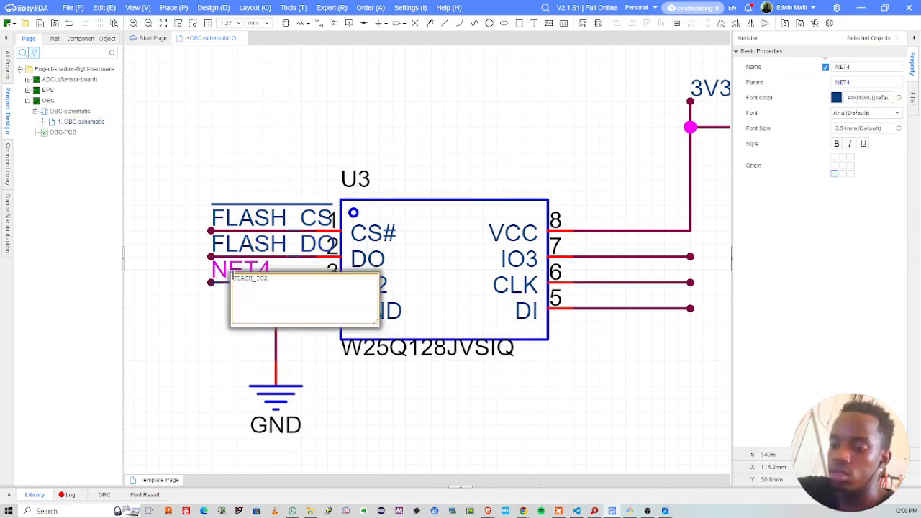
key(Return)
drag(208, 154, 284, 308)
drag(178, 166, 333, 302)
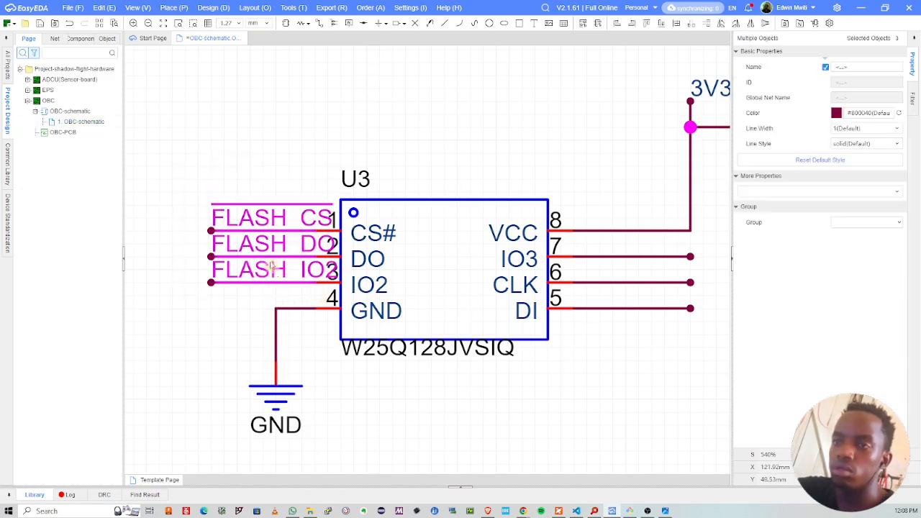
drag(244, 229, 219, 229)
click(261, 187)
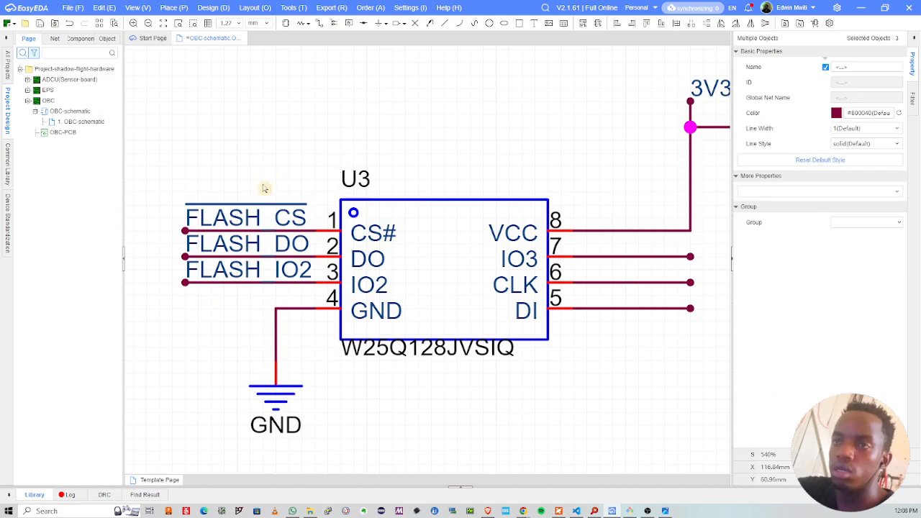
Step: Copy the FLASH_DO net label onto U3's DI wire, rename the copy MOSI and position it near the wire's free end
right_drag(558, 219, 486, 202)
click(200, 229)
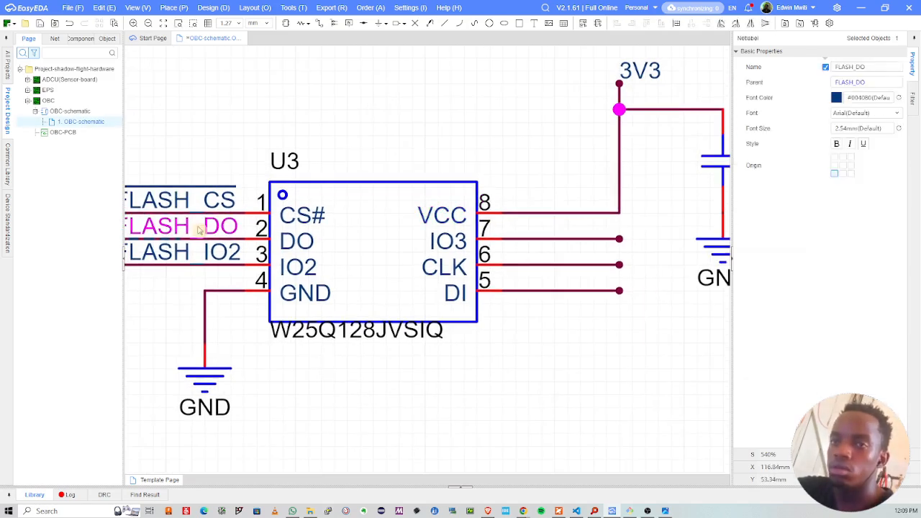
key(ctrl+c)
key(ctrl+v)
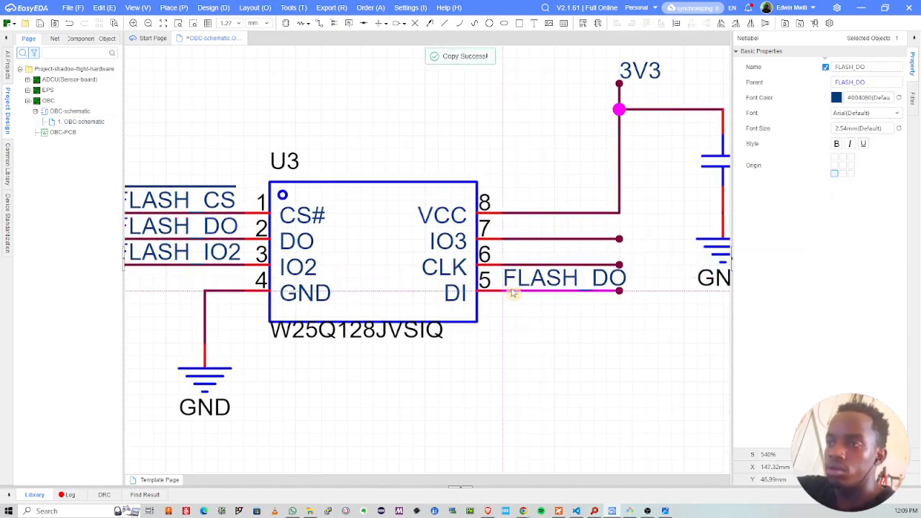
click(512, 292)
double_click(560, 279)
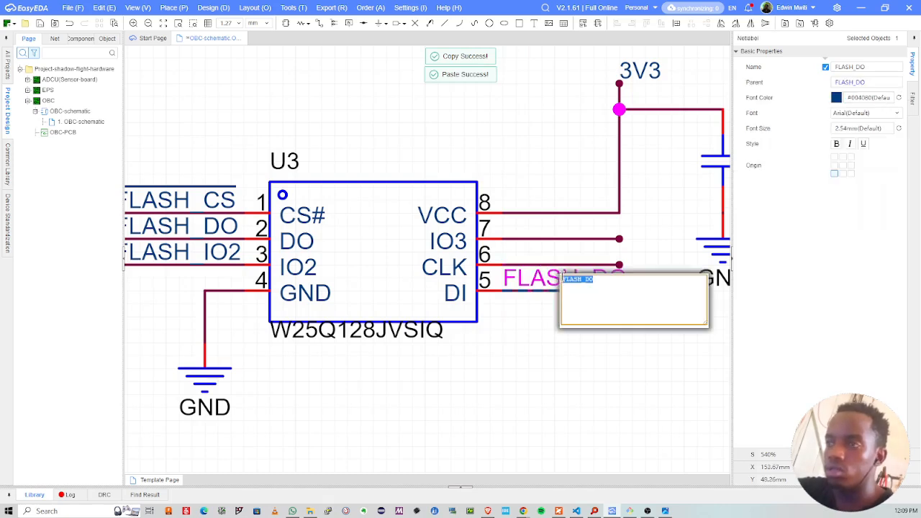
key(Right)
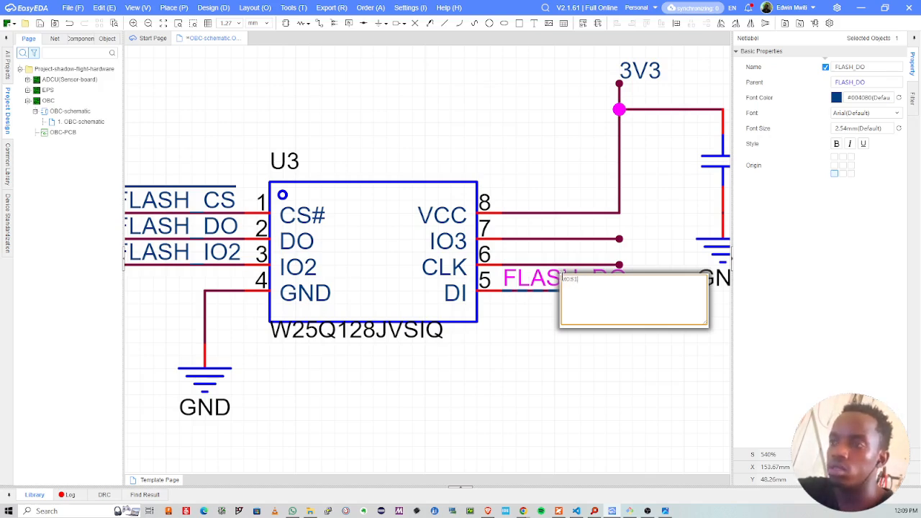
key(Return)
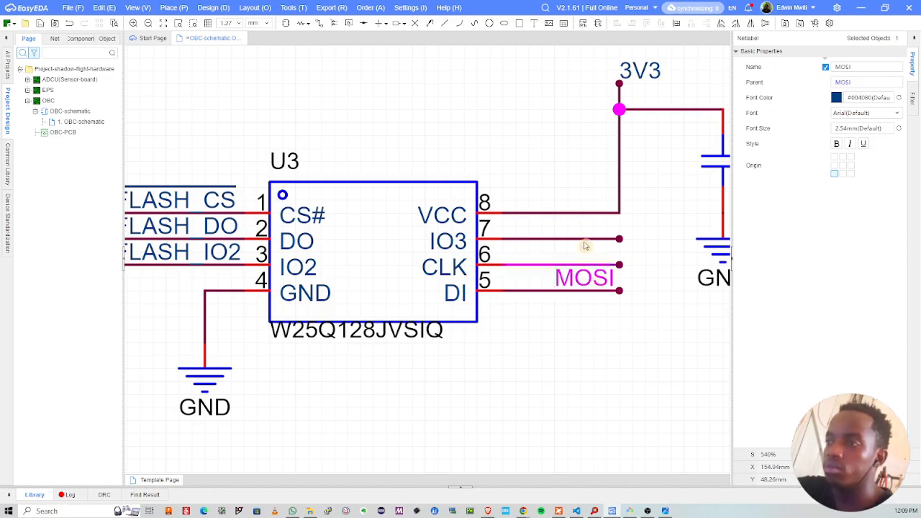
click(585, 246)
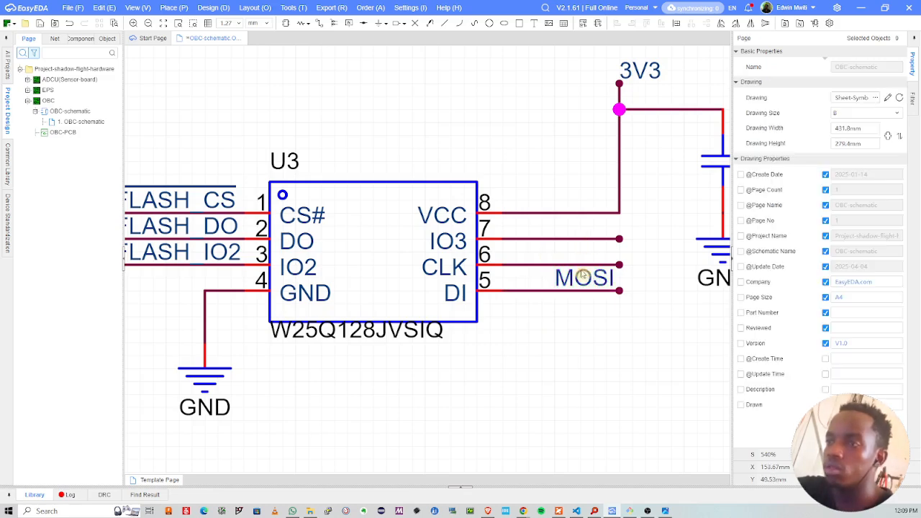
Step: Copy the FLASH_CS net label onto U3's CLK wire, rename the copy SCK and align it above the MOSI label
click(140, 204)
key(ctrl+c)
key(ctrl+v)
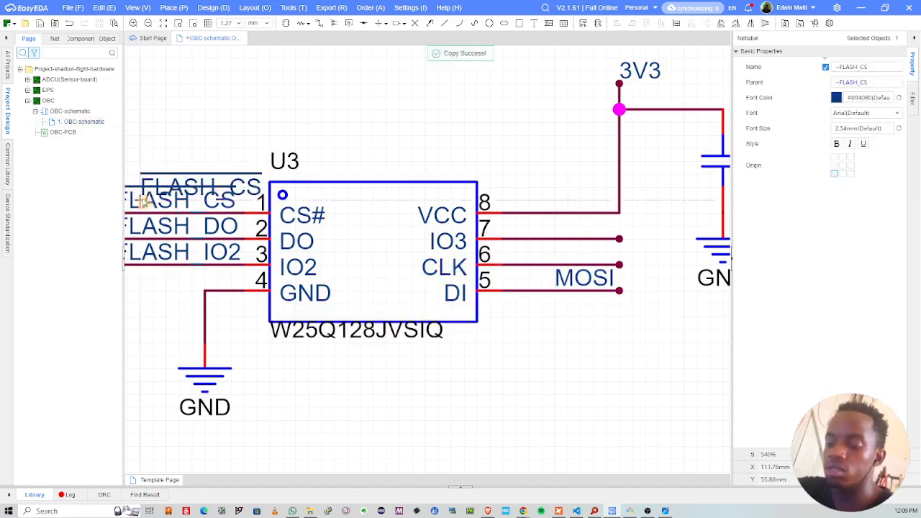
click(505, 266)
double_click(542, 261)
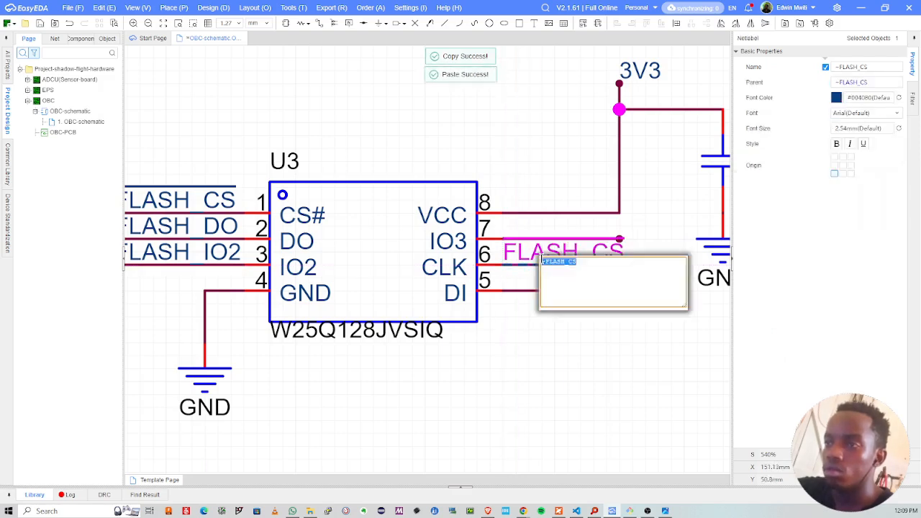
key(BackSpace)
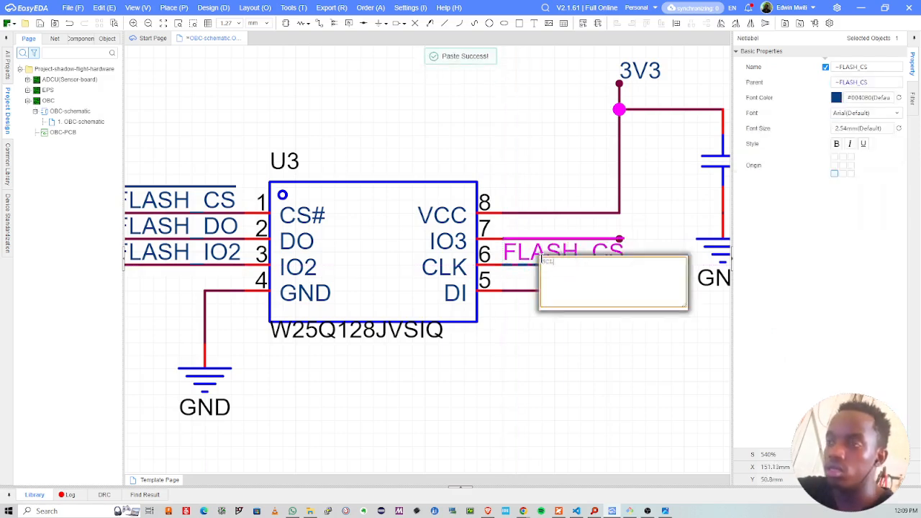
text(SCK)
key(Return)
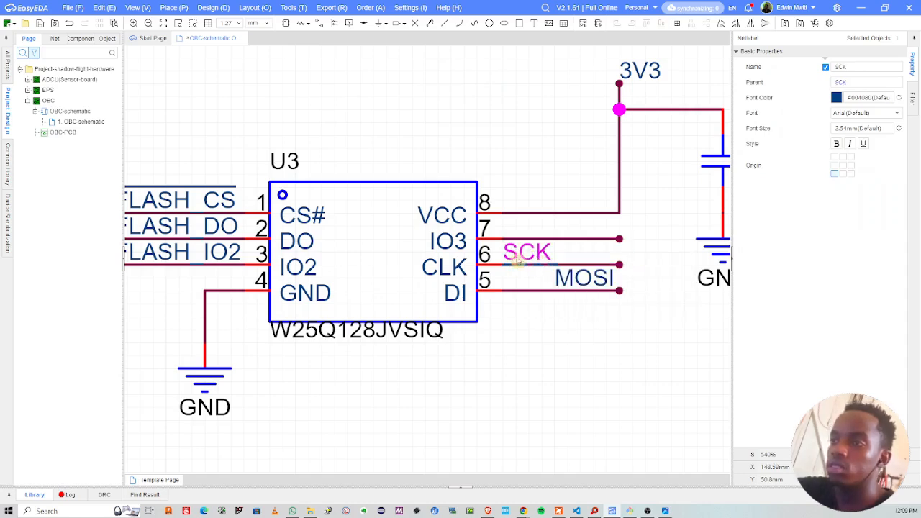
drag(562, 259, 574, 260)
click(631, 246)
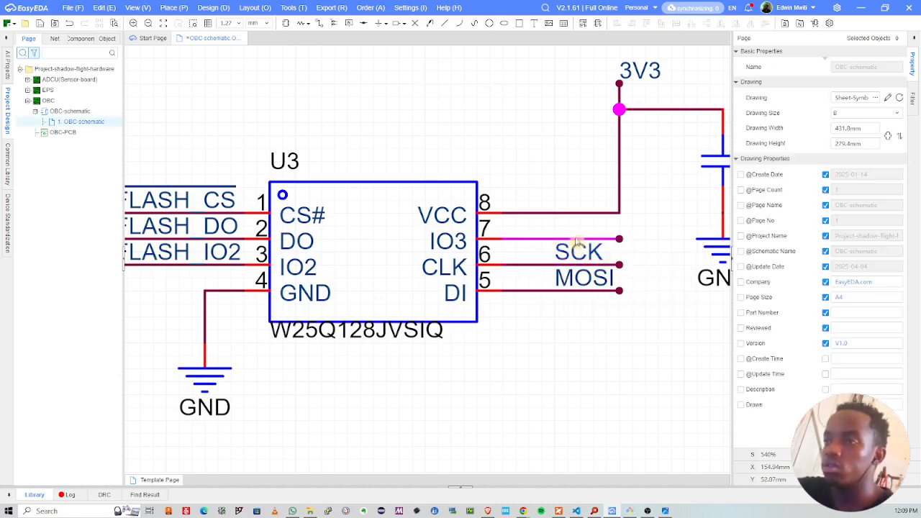
Step: Copy the MOSI net label onto U3's IO3 wire, rename the copy FLASH_IO3 and move it closer to the pin
click(580, 279)
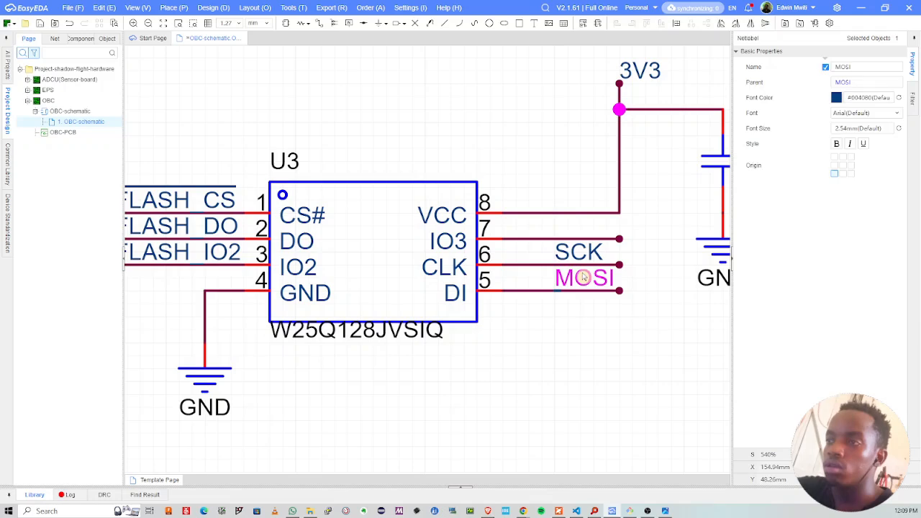
key(ctrl+c)
key(ctrl+v)
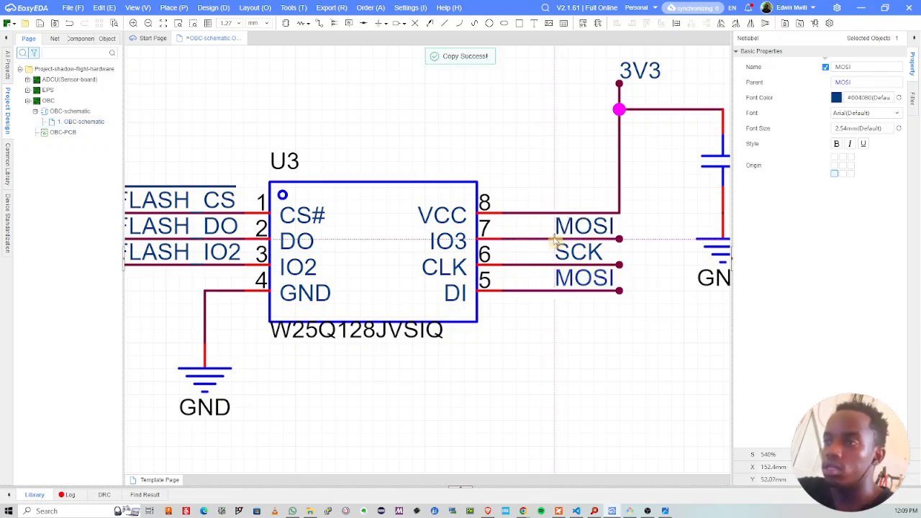
click(558, 242)
double_click(568, 228)
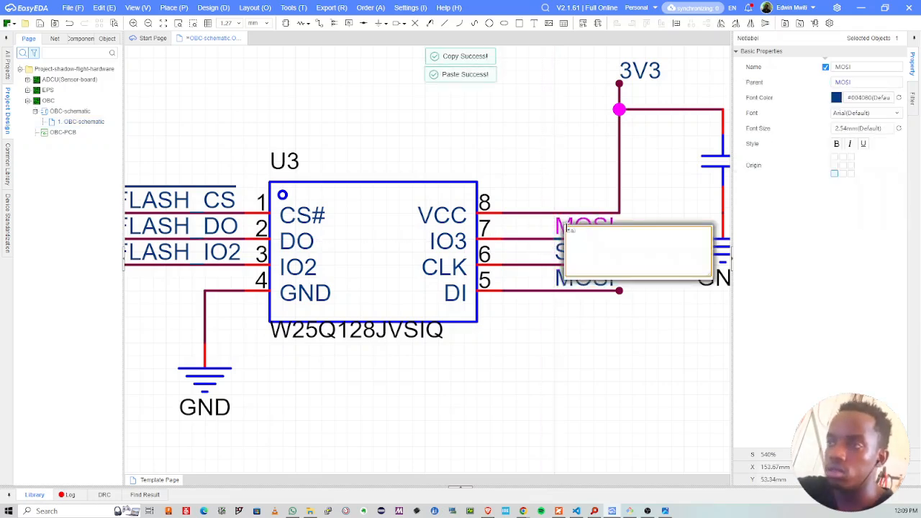
text(FLASH)
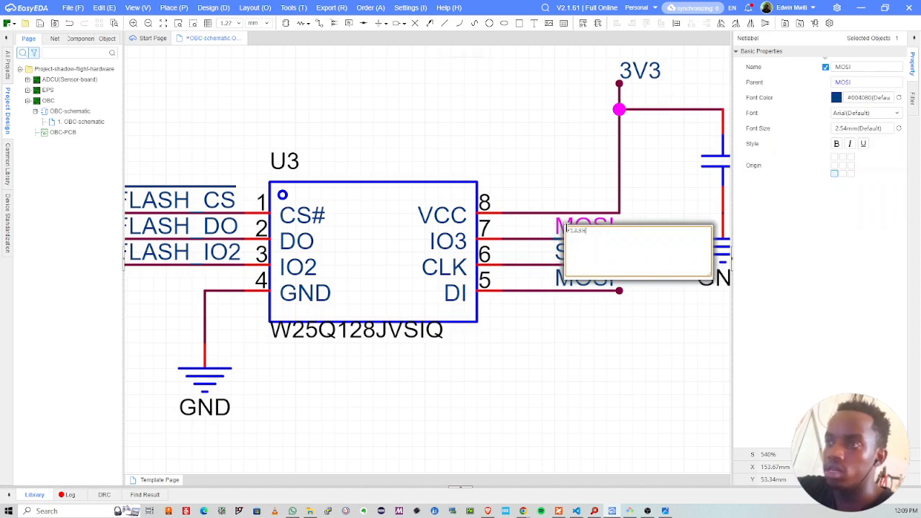
text(_IO3)
key(Return)
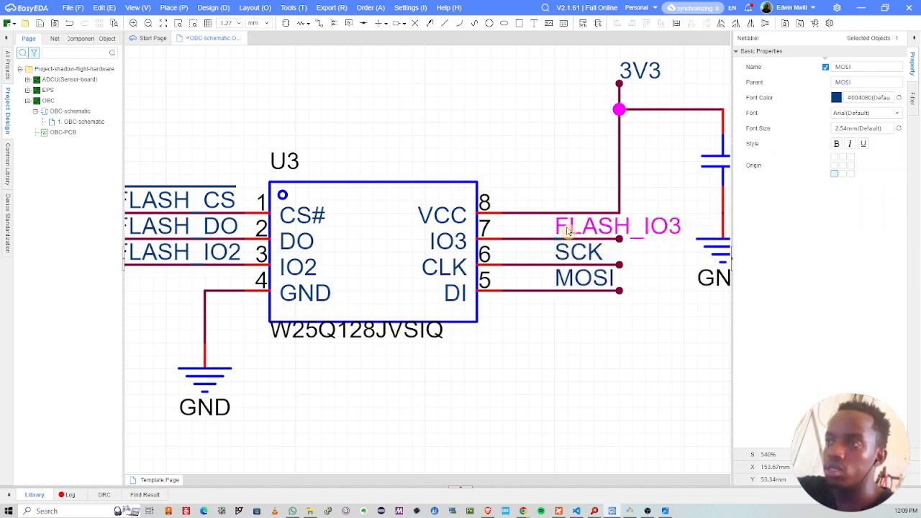
drag(568, 229, 516, 228)
click(543, 163)
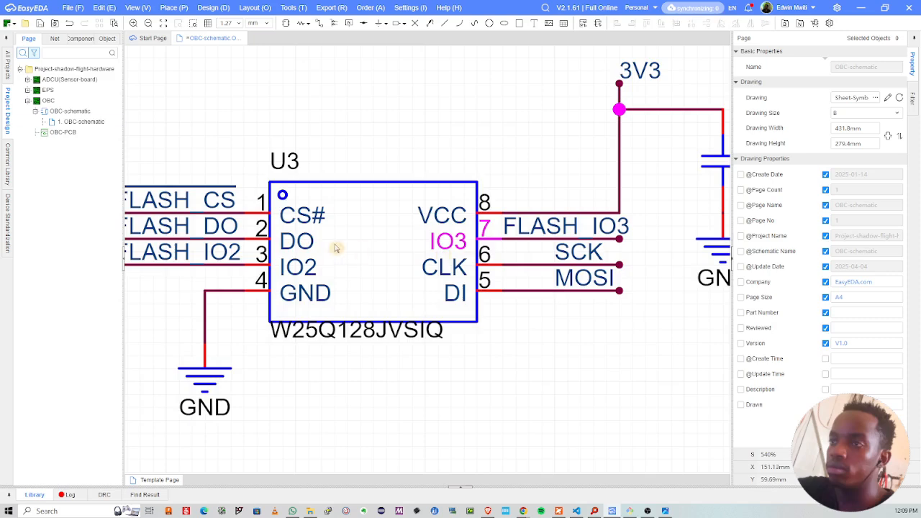
Step: Rename the net label on U3's DO wire to MISO and save the schematic
right_drag(337, 244, 452, 238)
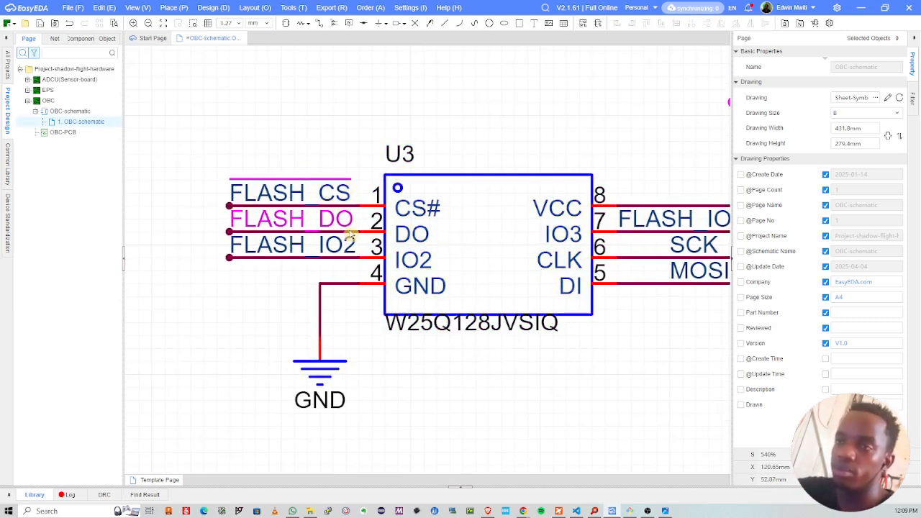
double_click(349, 228)
text(MISO)
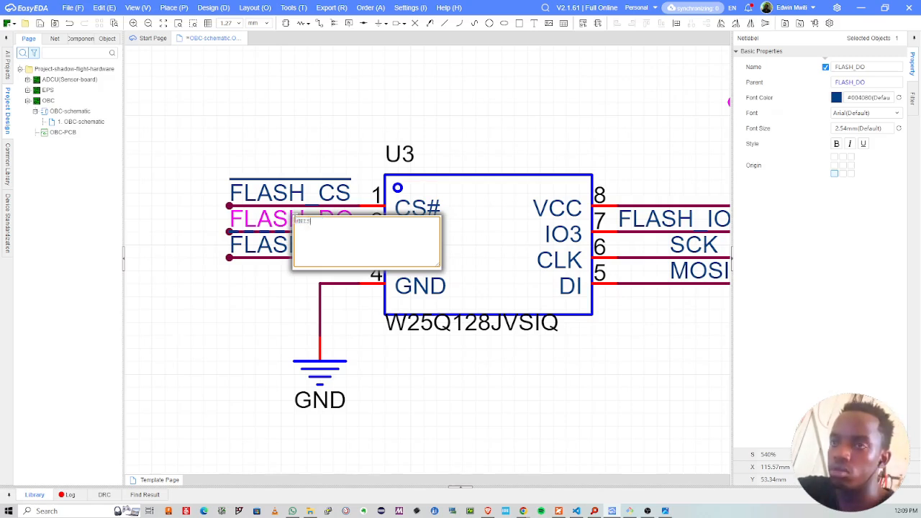
key(Return)
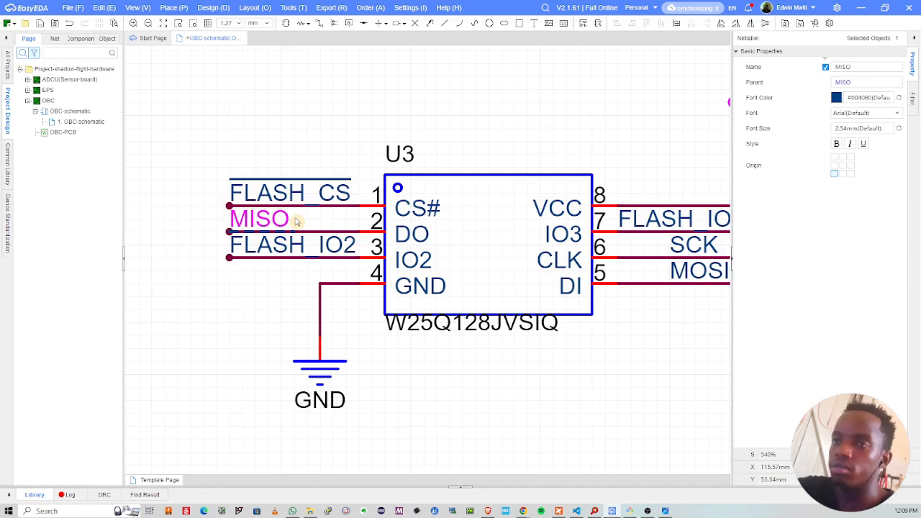
click(248, 305)
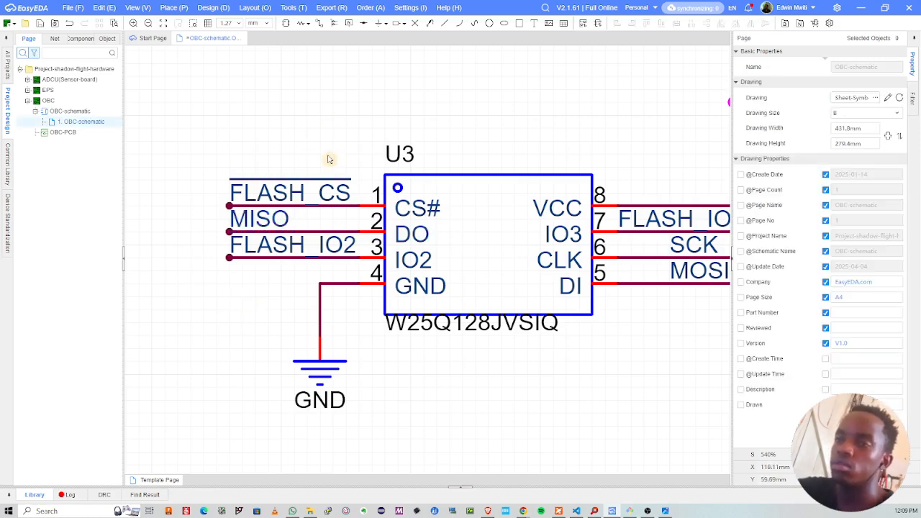
key(ctrl+s)
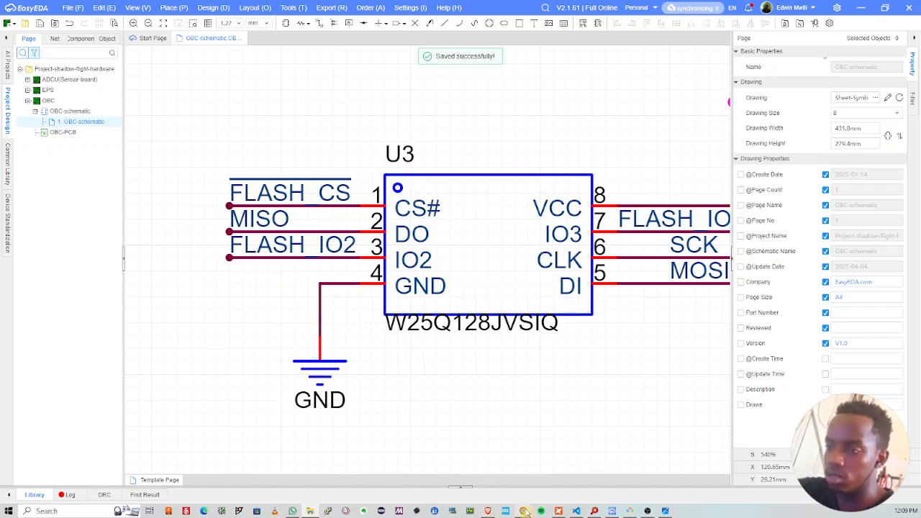
Step: Switch to the browser and examine how the flash-mem.png reference circuit connects the IO2 and IO3 pins, then return to EasyEDA
mouse_move(524, 511)
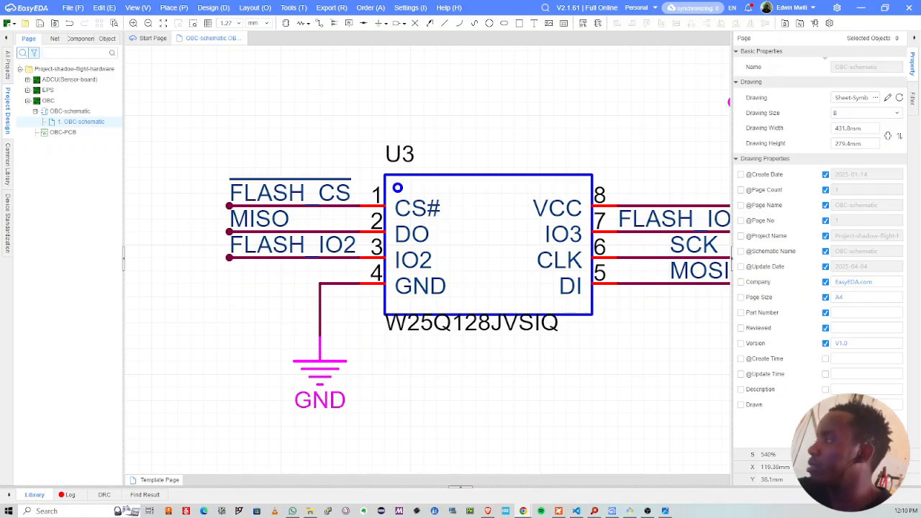
drag(121, 164, 154, 81)
ctrl+scroll(387, 295, up, 1)
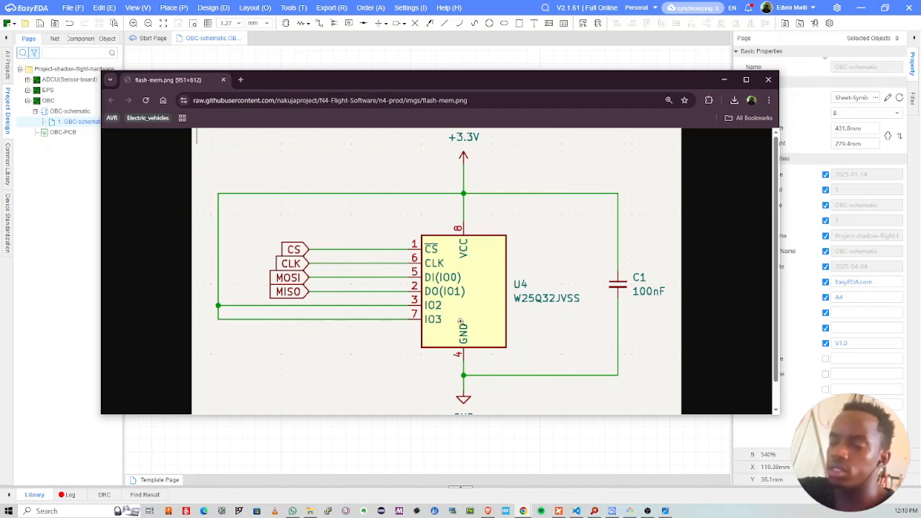
click(725, 80)
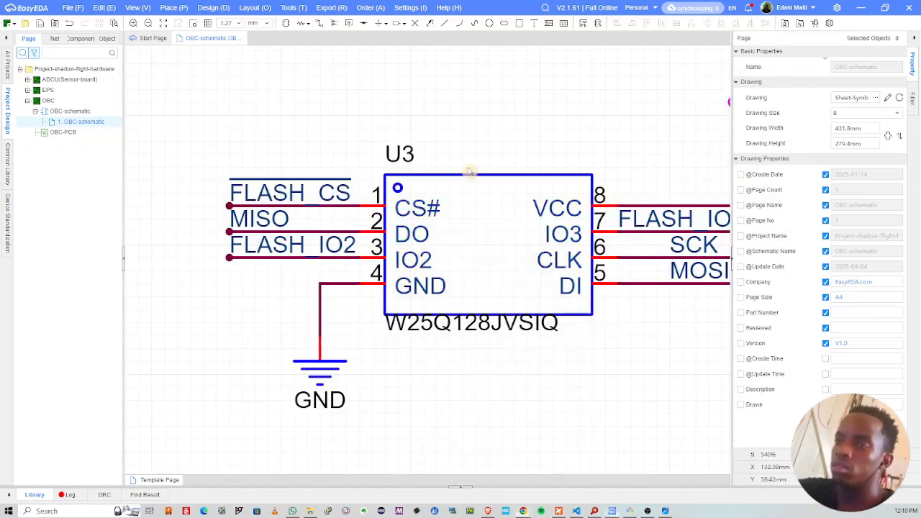
Step: Remove the FLASH_IO2 and FLASH_IO3 net labels from U3's IO2 and IO3 wires
double_click(315, 250)
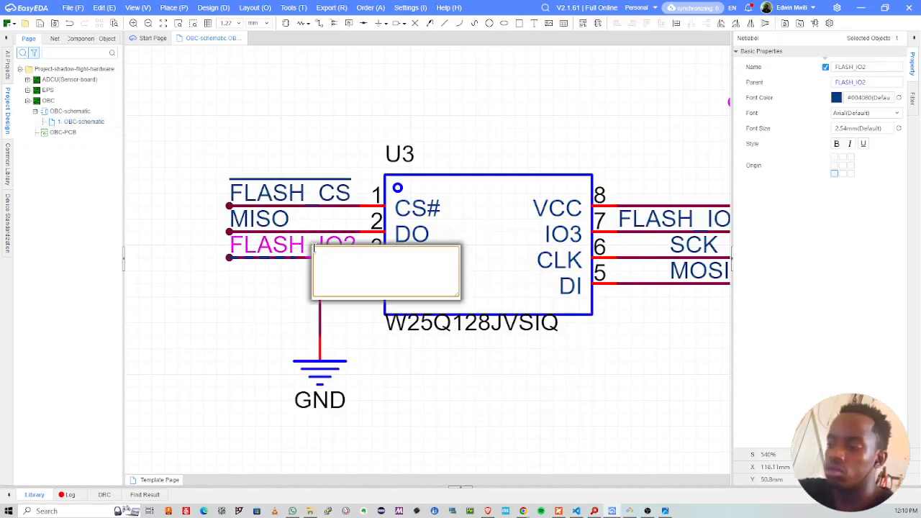
click(311, 135)
right_drag(622, 264, 529, 264)
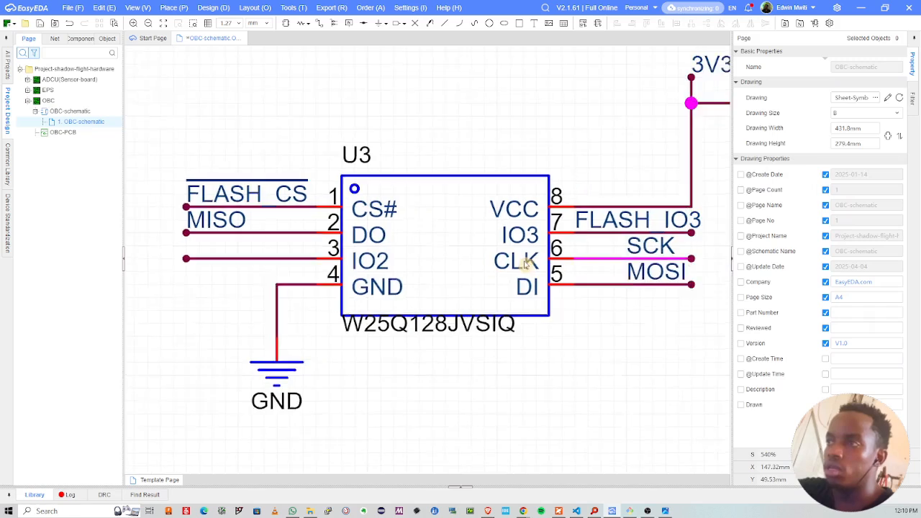
click(596, 227)
key(Delete)
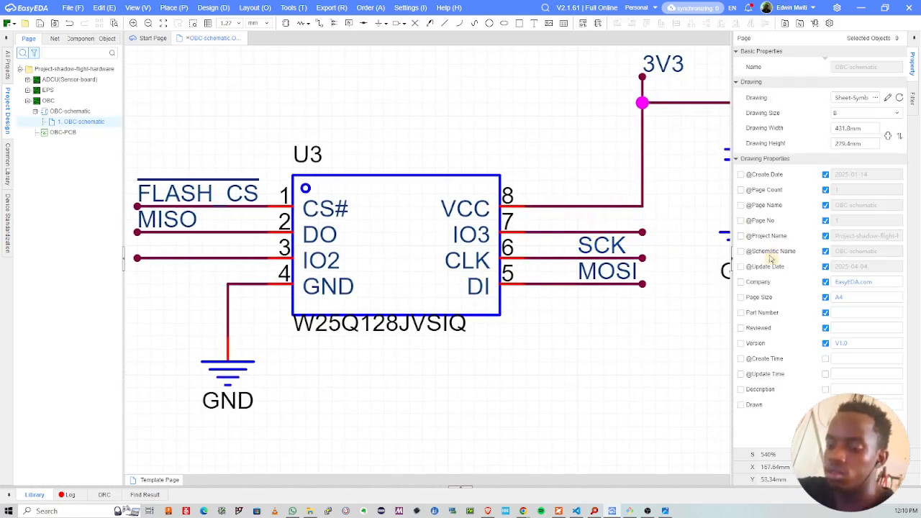
Step: Draw a vertical wire connecting the end of U3's IO3 wire to the corner of the VCC wire on the 3V3 net
click(642, 232)
key(Escape)
key(Escape)
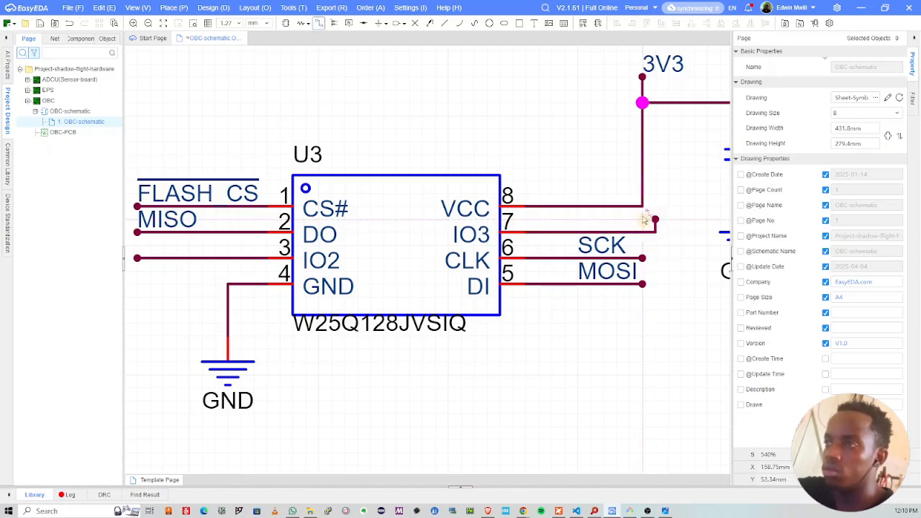
key(alt+w)
click(642, 232)
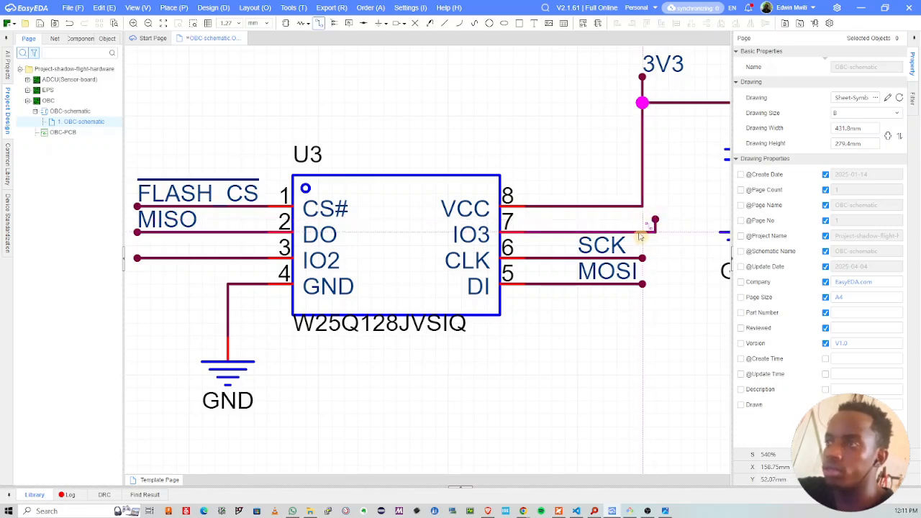
click(643, 207)
key(Escape)
Step: Delete the stray wire stub extending beyond the junction at the end of U3's IO3 wire
click(663, 241)
scroll(650, 243, up, 4)
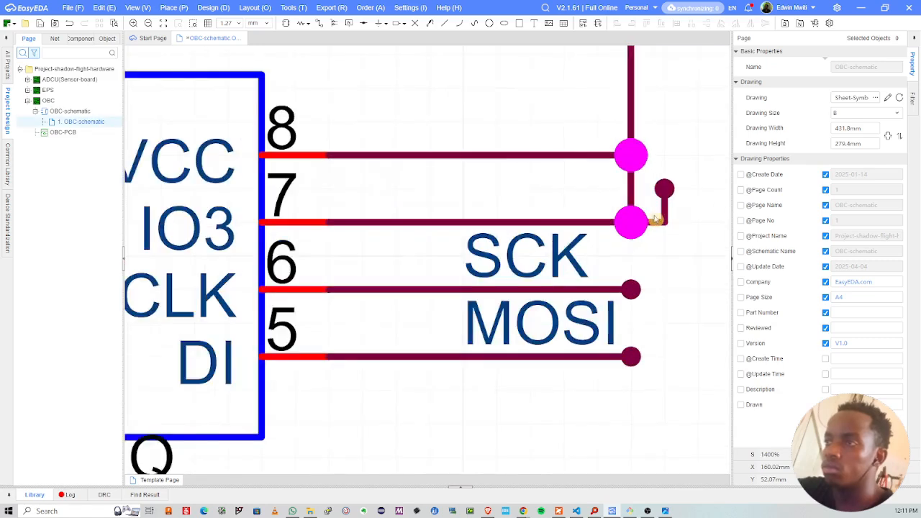
click(663, 214)
key(Delete)
Step: Remove the remaining wire piece beyond the corner of U3's IO3 wire and leave the Wire tool
key(alt+w)
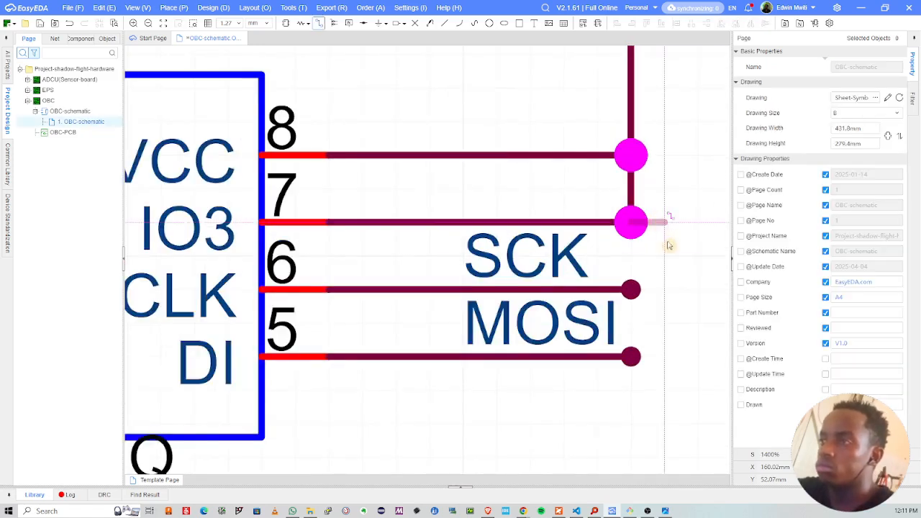
key(Escape)
scroll(628, 245, down, 3)
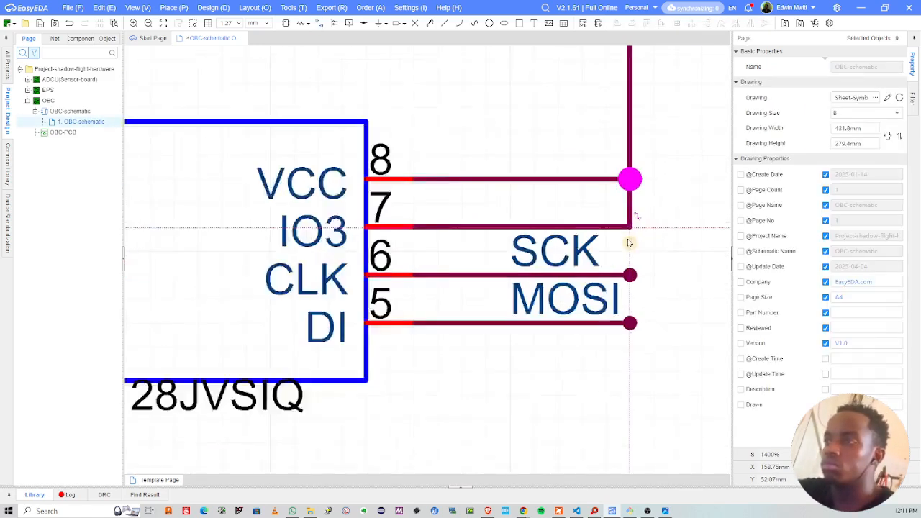
scroll(524, 243, down, 3)
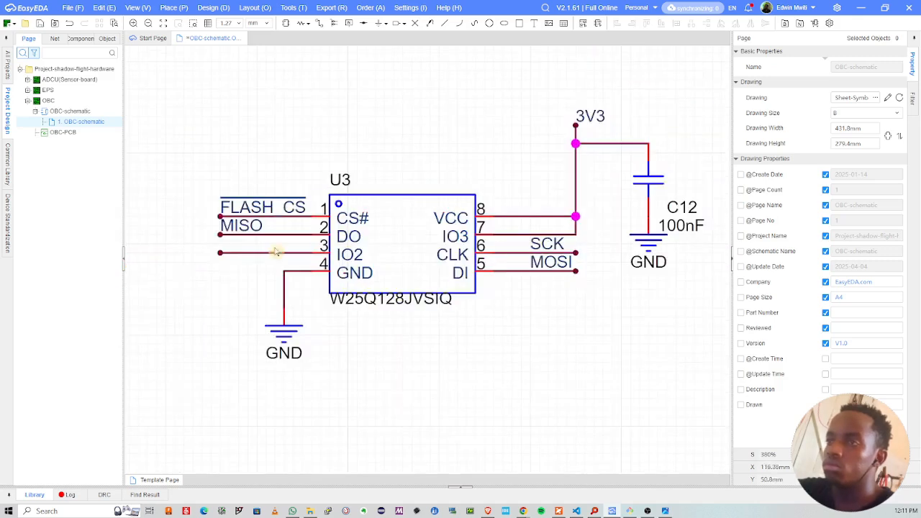
Step: Copy the 3V3 net label from the VCC wire onto the end of U3's IO2 wire
scroll(241, 245, up, 2)
right_drag(709, 91, 600, 144)
click(689, 113)
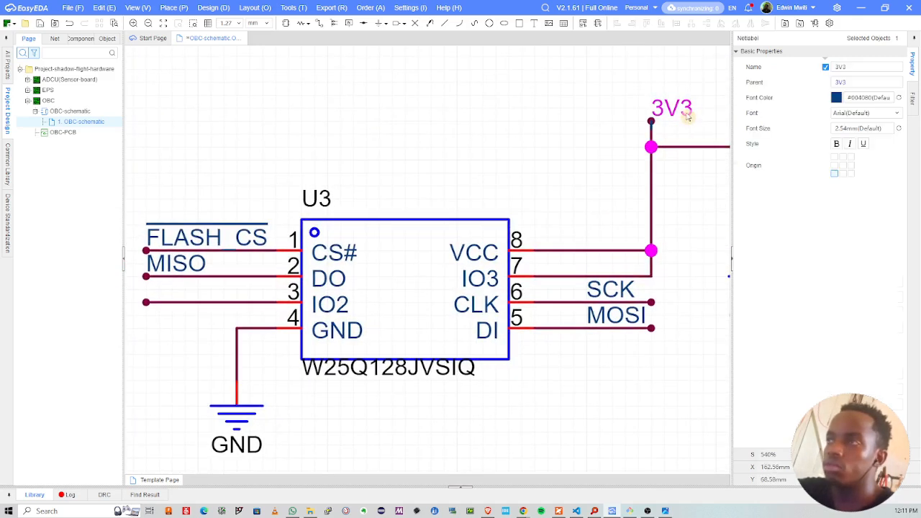
key(ctrl+c)
key(ctrl+v)
right_drag(211, 288, 352, 257)
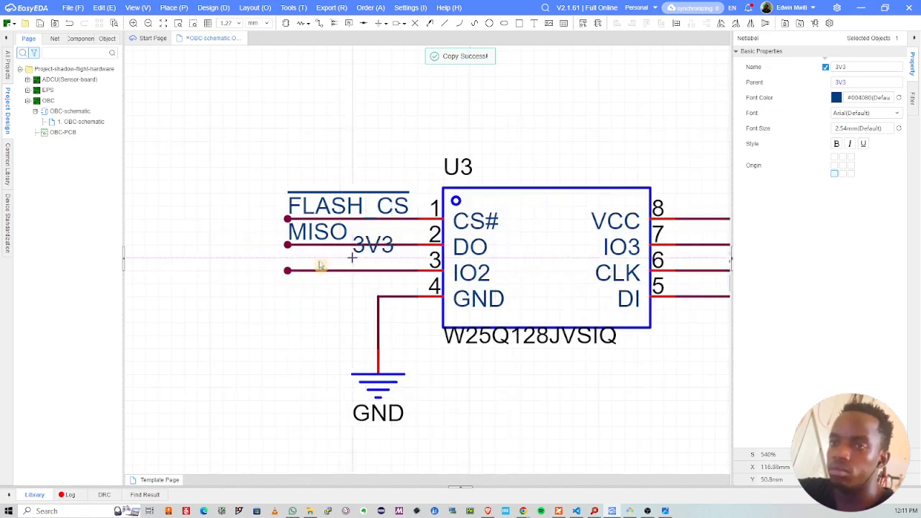
click(288, 272)
click(336, 142)
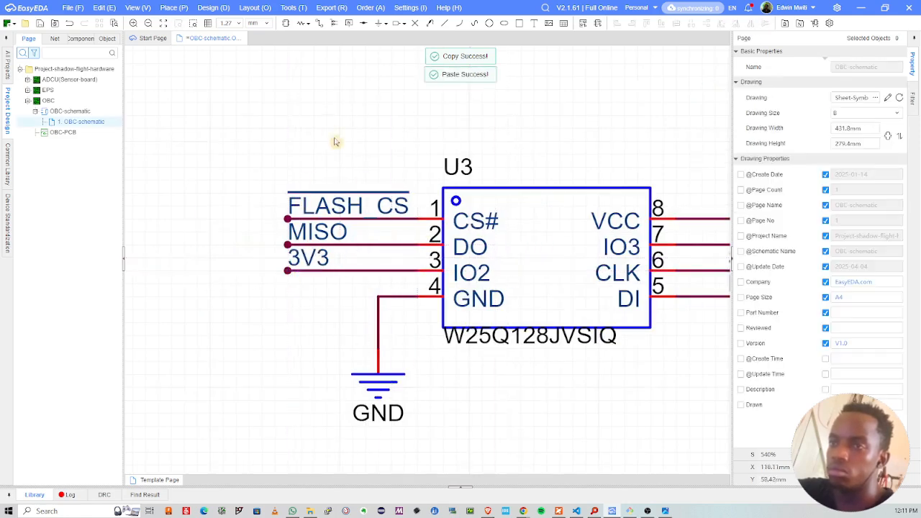
Step: Move the whole U3 flash circuit down and slightly right, closer to the sheet's lower border, and save the schematic
scroll(372, 197, down, 2)
right_drag(420, 222, 304, 244)
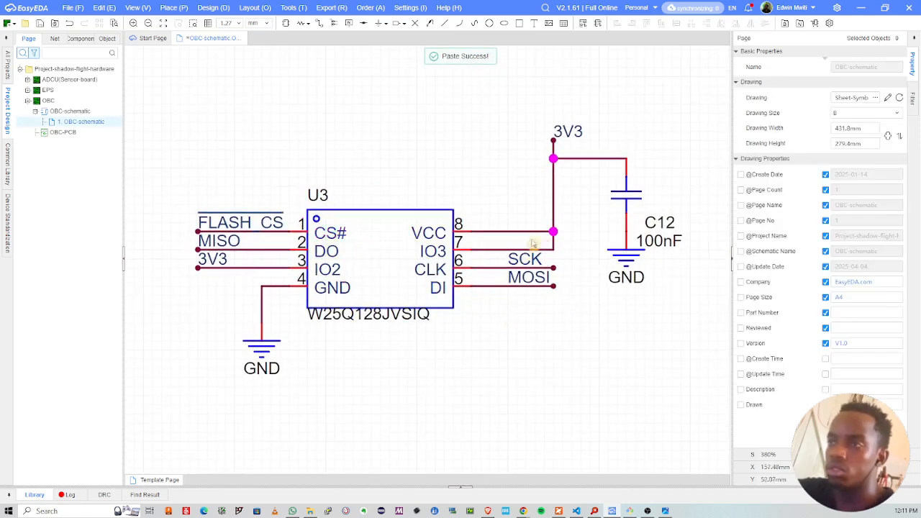
scroll(552, 315, down, 2)
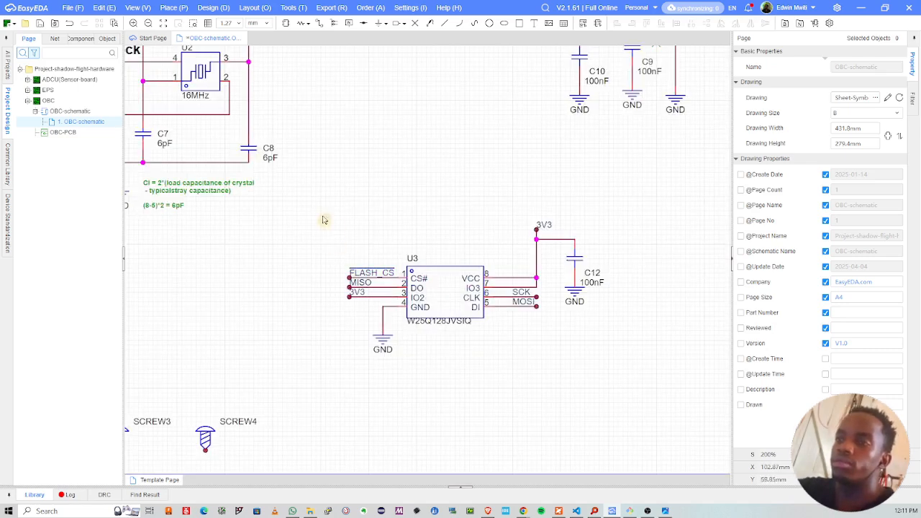
drag(323, 215, 658, 409)
right_drag(545, 275, 524, 201)
drag(424, 201, 471, 282)
click(480, 230)
scroll(545, 247, down, 2)
key(ctrl+s)
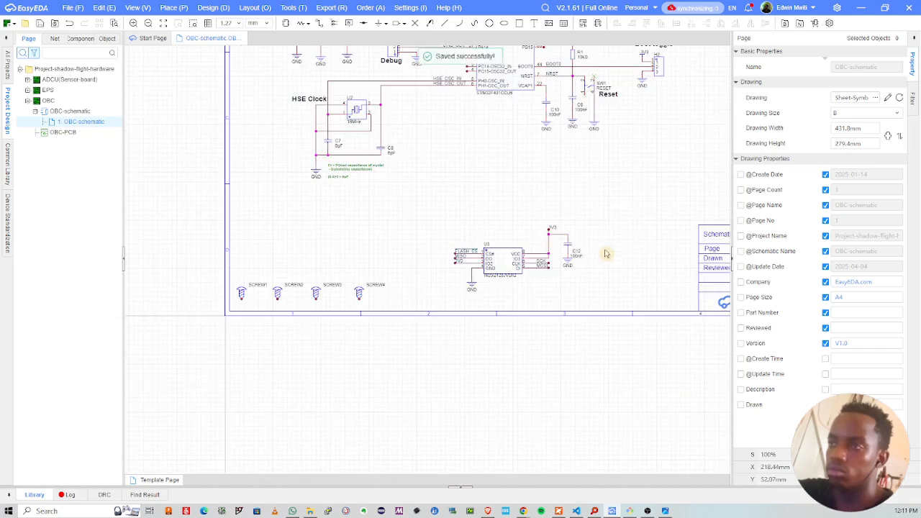
Step: Move the complete U3 flash circuit, including C12, right until it sits just beside the title block
right_drag(607, 252, 572, 276)
drag(408, 257, 580, 323)
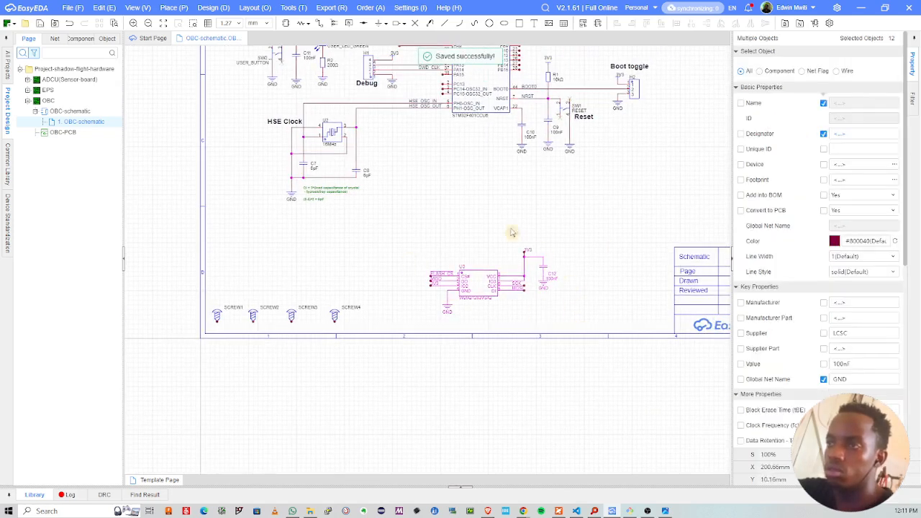
click(513, 232)
mouse_move(396, 233)
mouse_down()
mouse_move(585, 335)
mouse_move(547, 325)
mouse_up()
drag(472, 281, 582, 291)
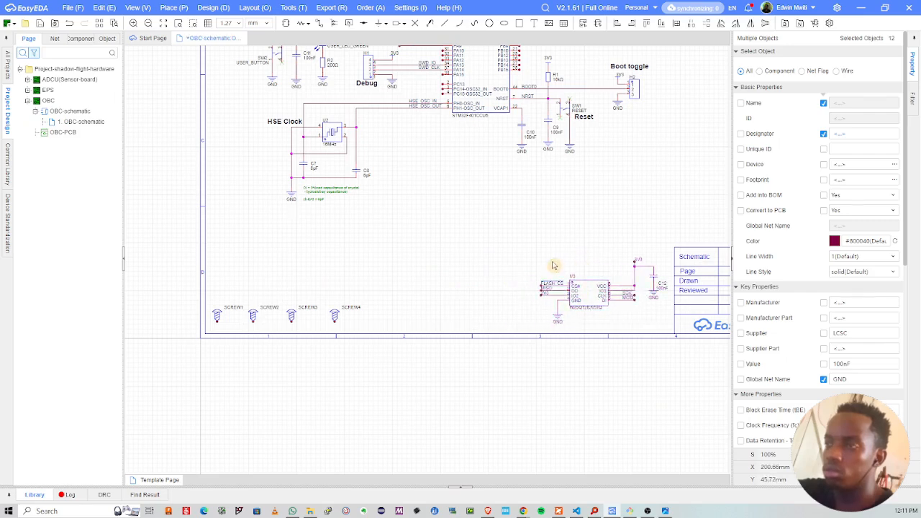
click(554, 266)
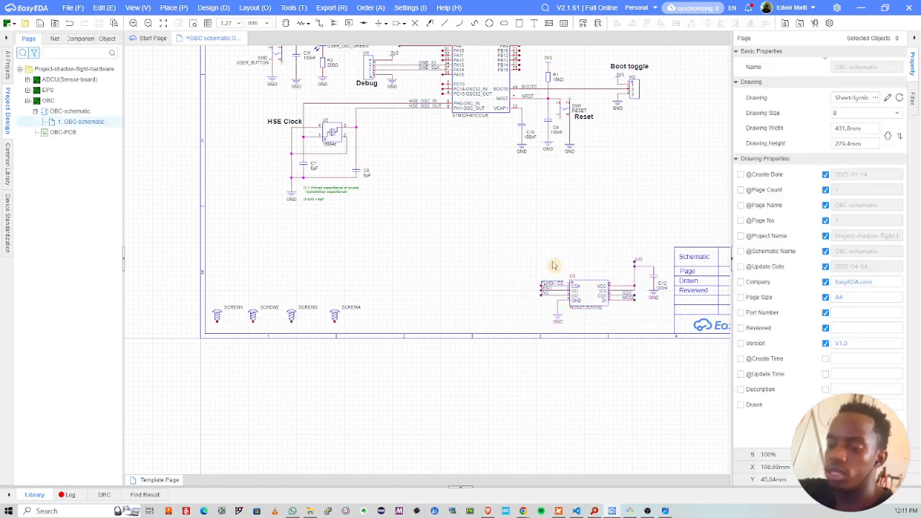
Step: Switch to the image viewer and examine the Memory, storage and RTC block in obc-memory-and-debug.png
click(665, 511)
scroll(418, 315, down, 3)
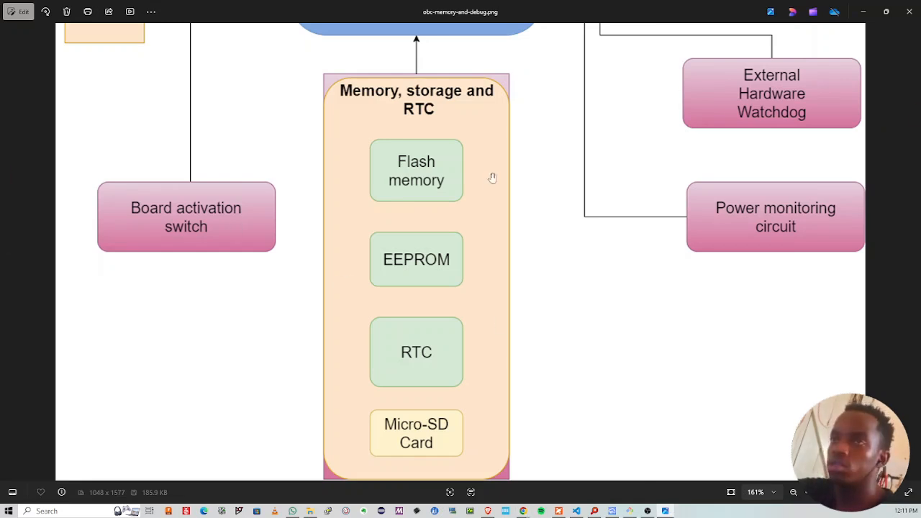
ctrl+scroll(515, 269, down, 2)
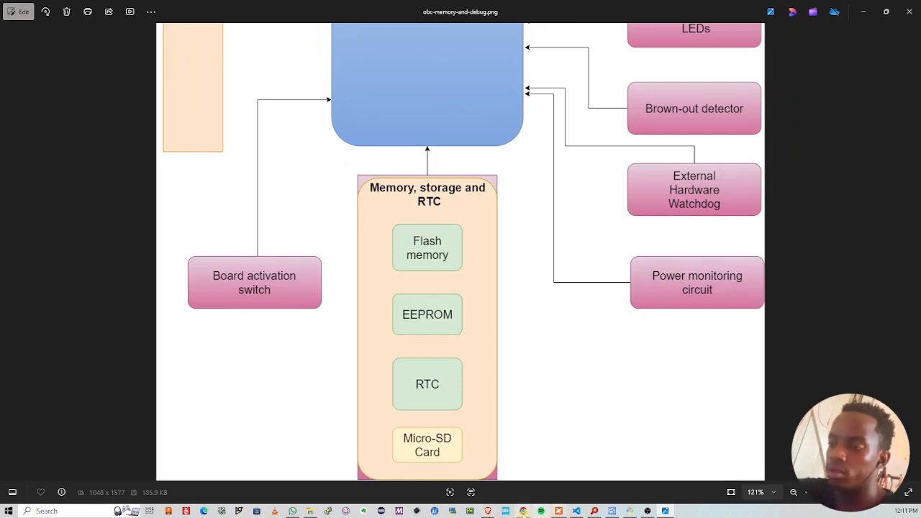
Step: Switch to the browser, close the W25Q128JVSIQ product page, and search LCSC for "EEPROM 64KB"
mouse_move(523, 511)
mouse_move(403, 475)
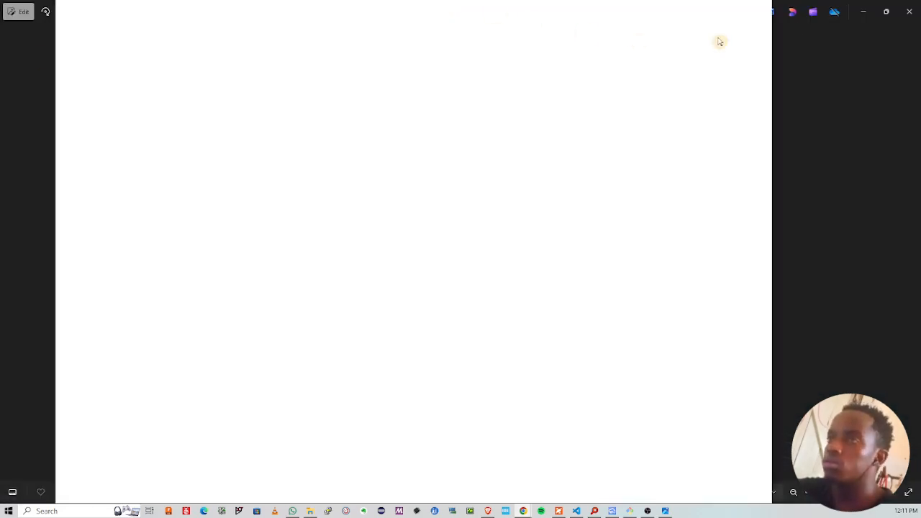
click(871, 14)
click(444, 10)
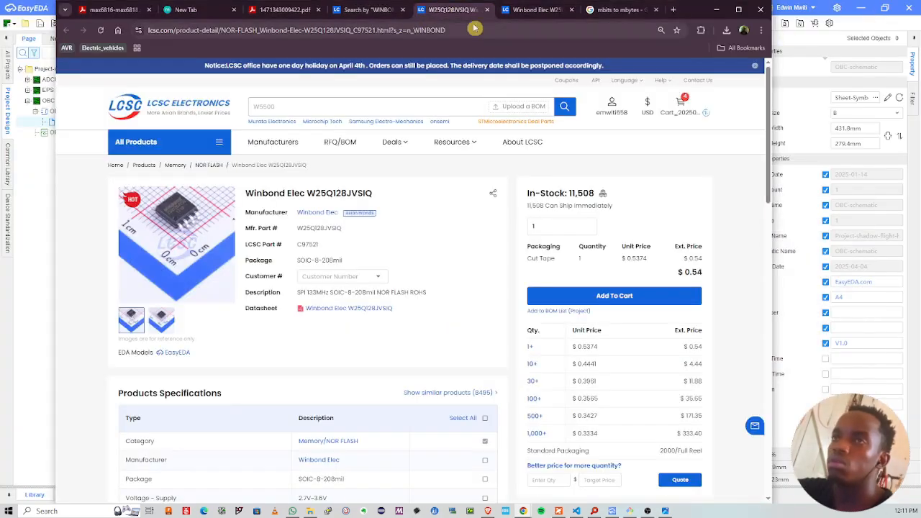
click(487, 9)
click(392, 10)
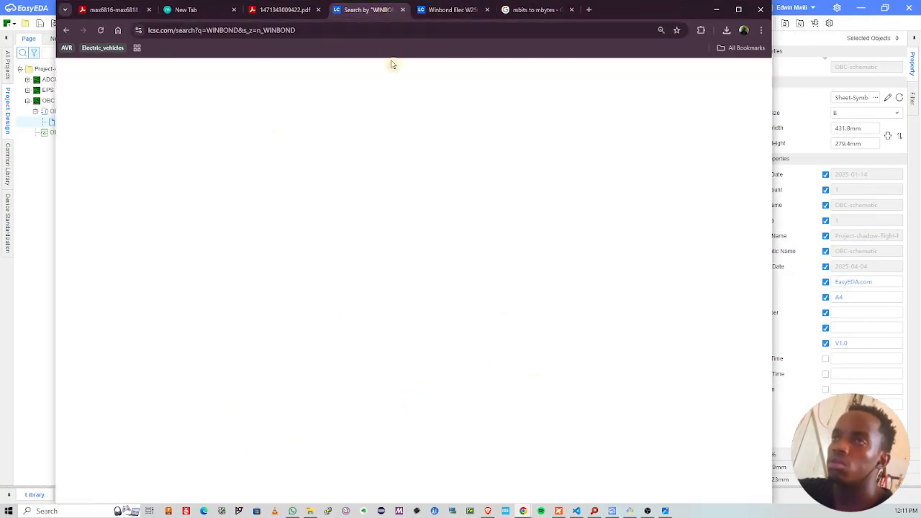
click(269, 78)
text(EEPROM 64KB)
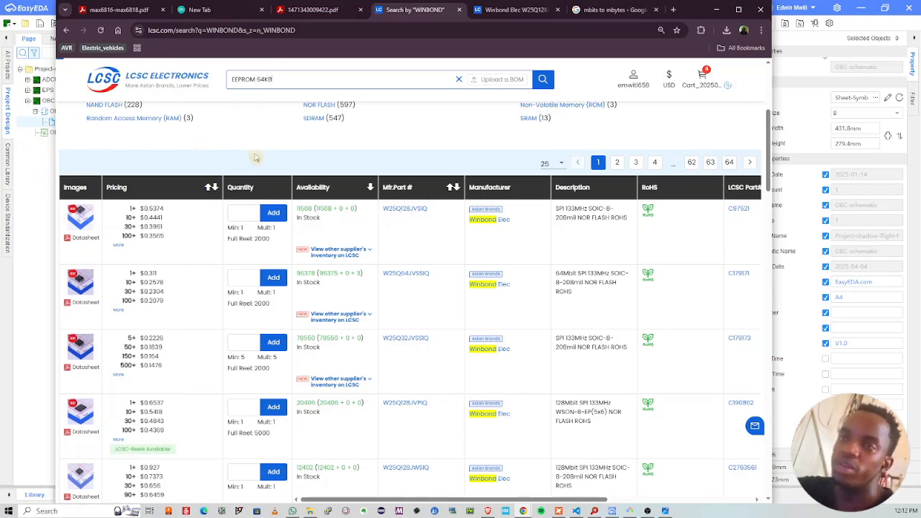
key(Return)
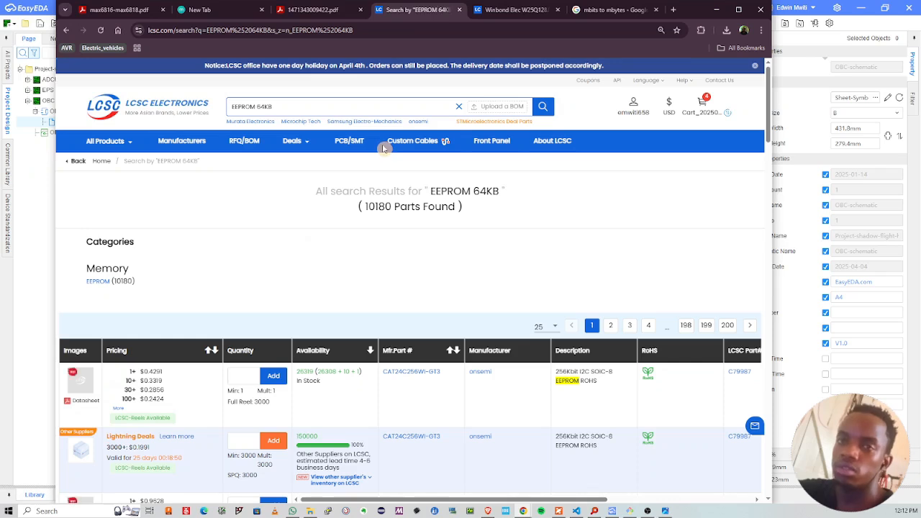
scroll(309, 243, down, 1)
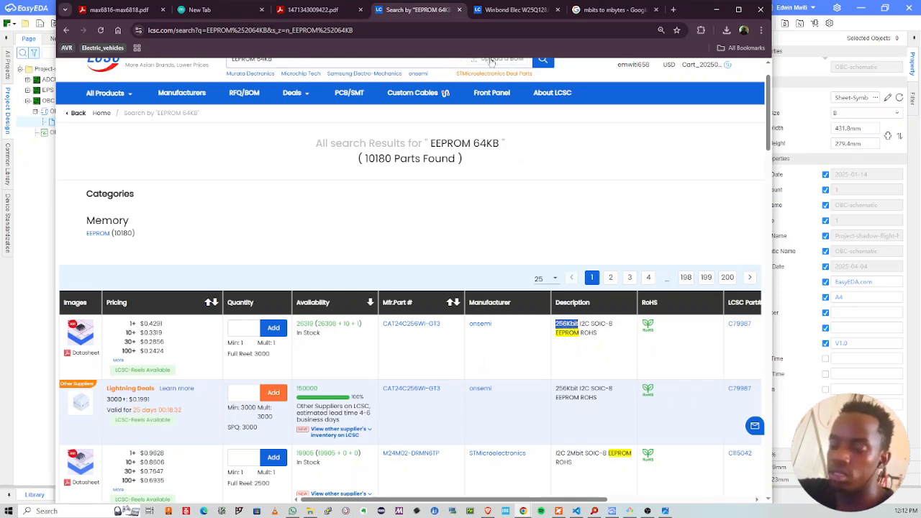
Step: Convert 256 kilobits to kilobytes with Google's digital storage converter
click(612, 9)
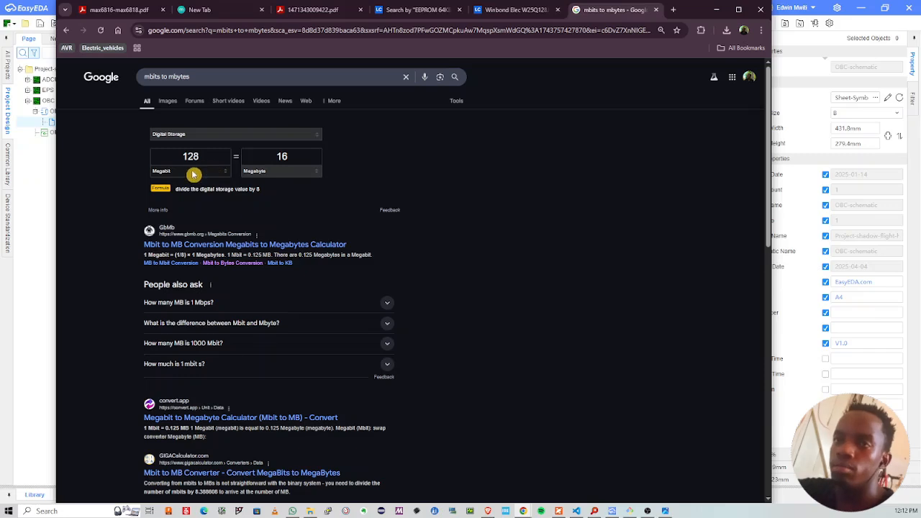
click(193, 174)
click(185, 195)
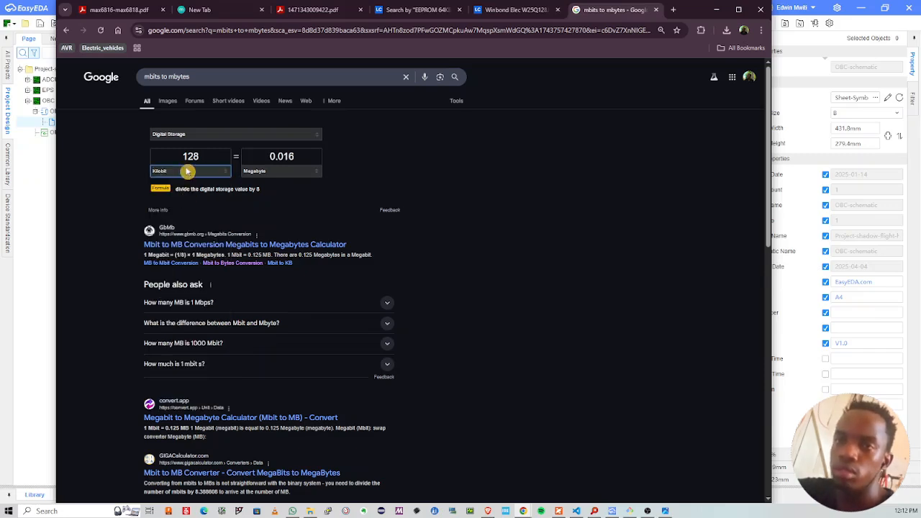
double_click(184, 157)
click(274, 175)
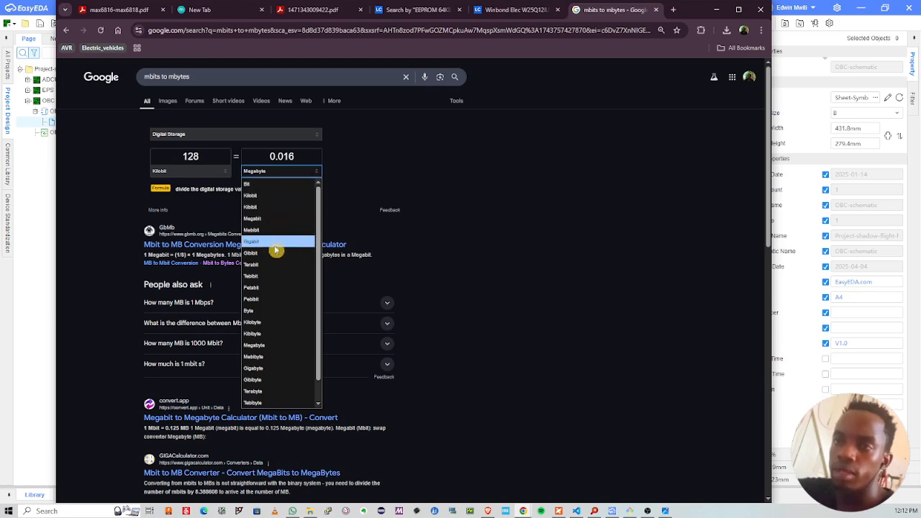
click(272, 310)
click(193, 155)
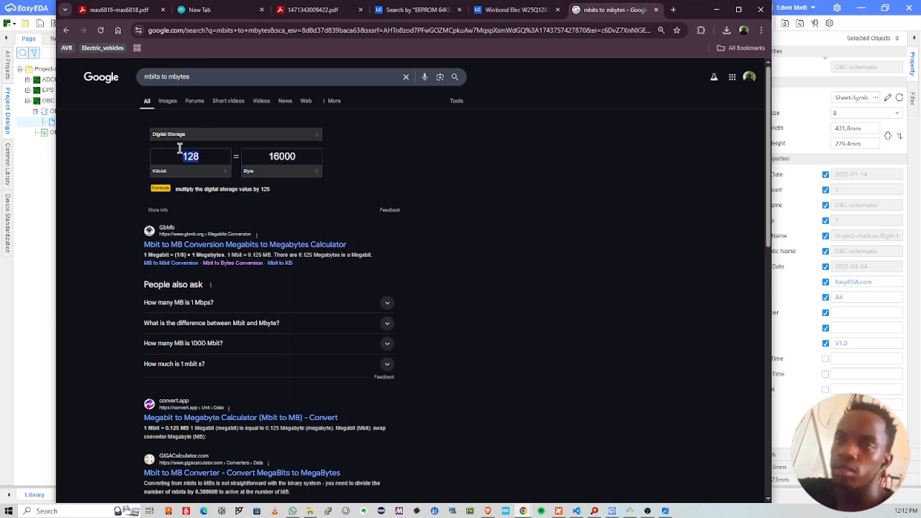
text(256)
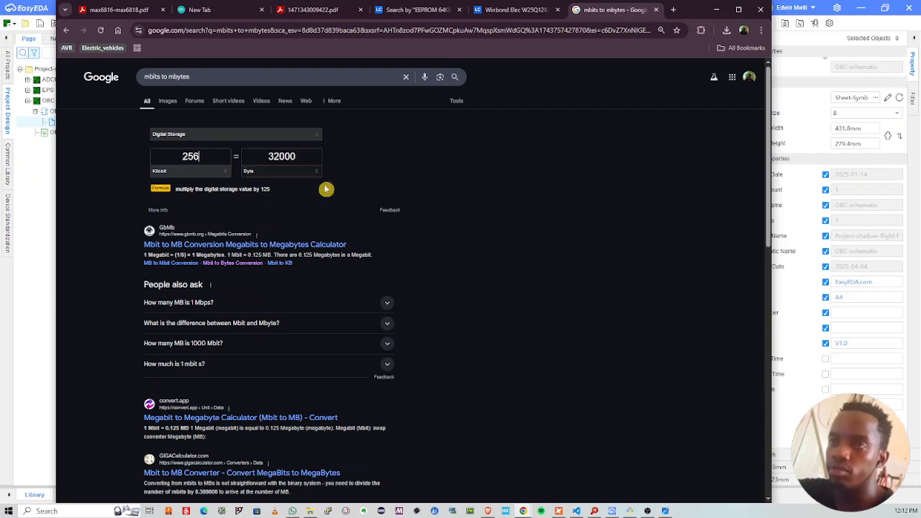
click(288, 171)
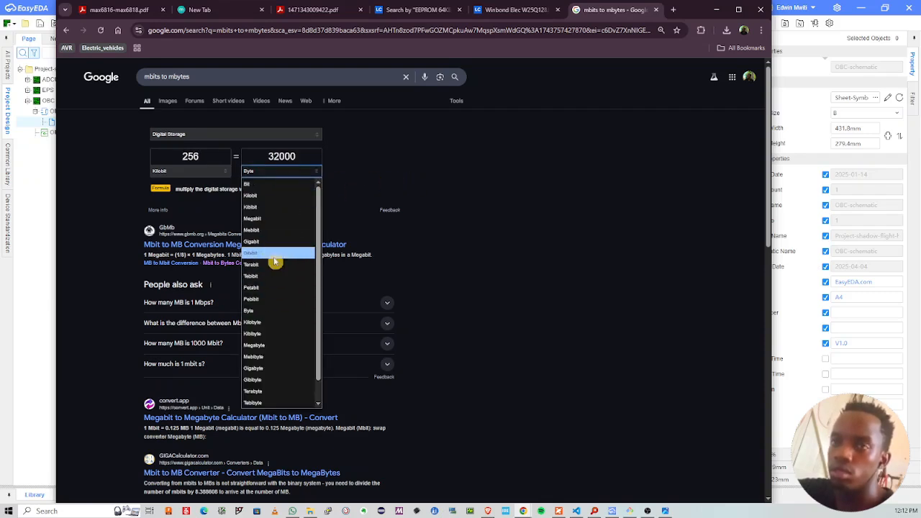
click(278, 323)
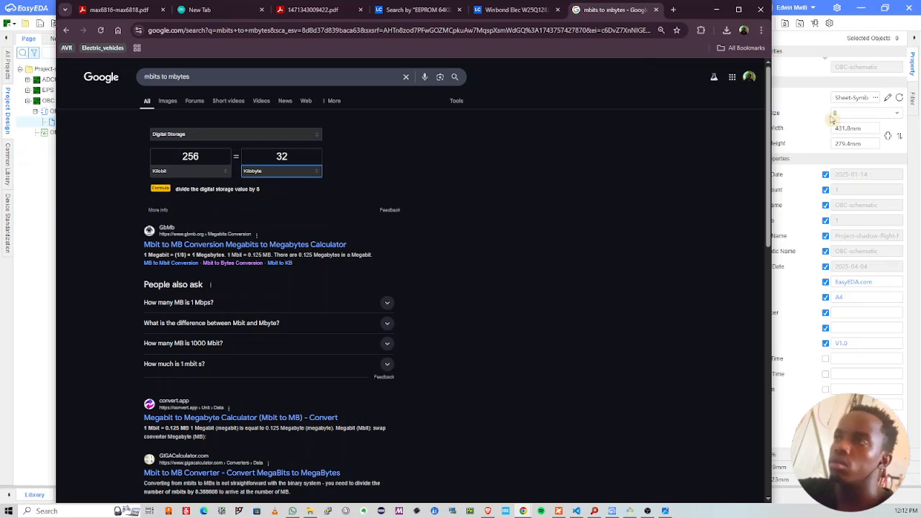
Step: Return to the LCSC EEPROM results and compare the capacities, interfaces and unit prices of the listed parts
click(428, 15)
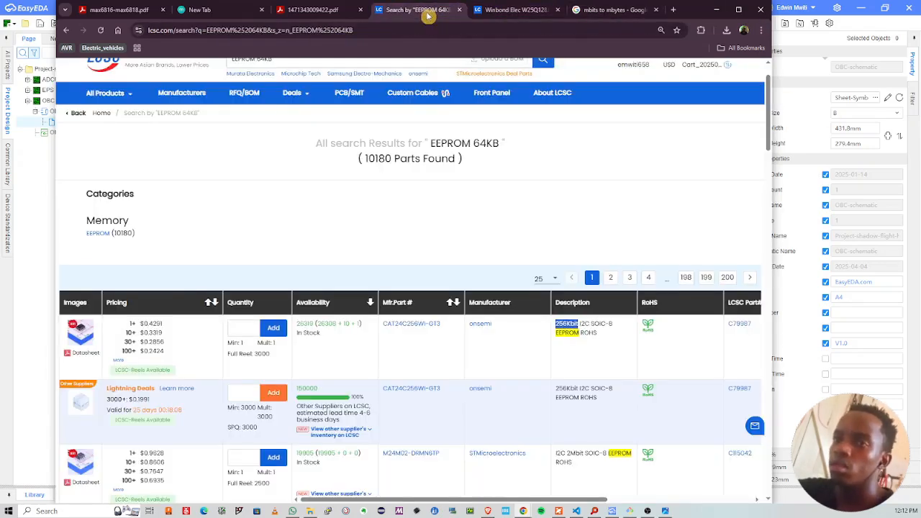
scroll(365, 264, down, 3)
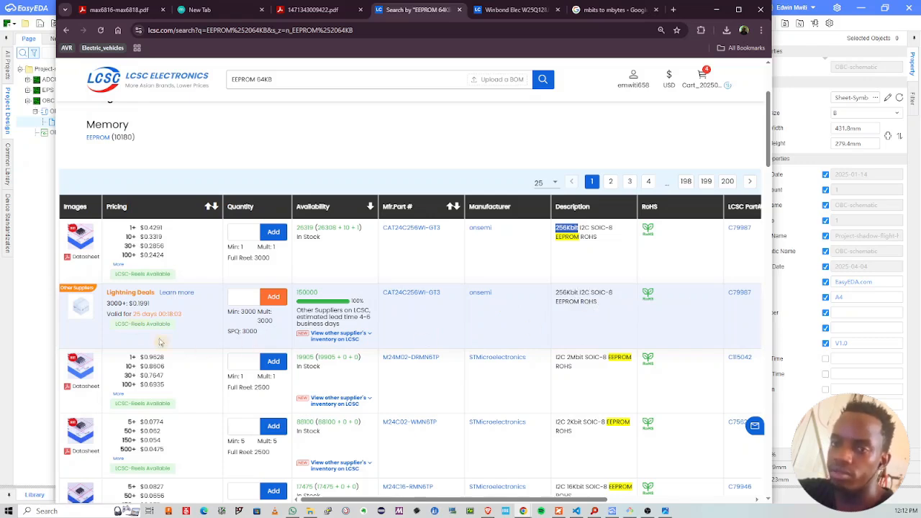
scroll(187, 345, down, 1)
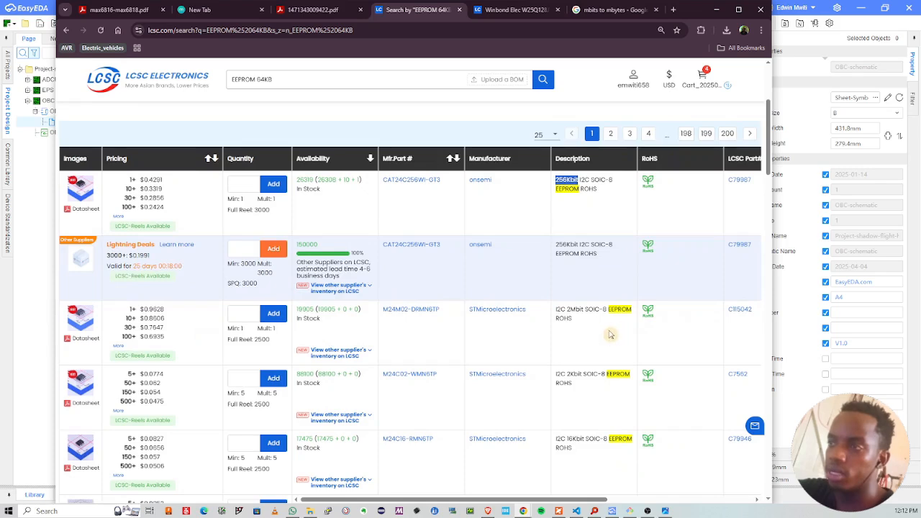
scroll(190, 308, up, 2)
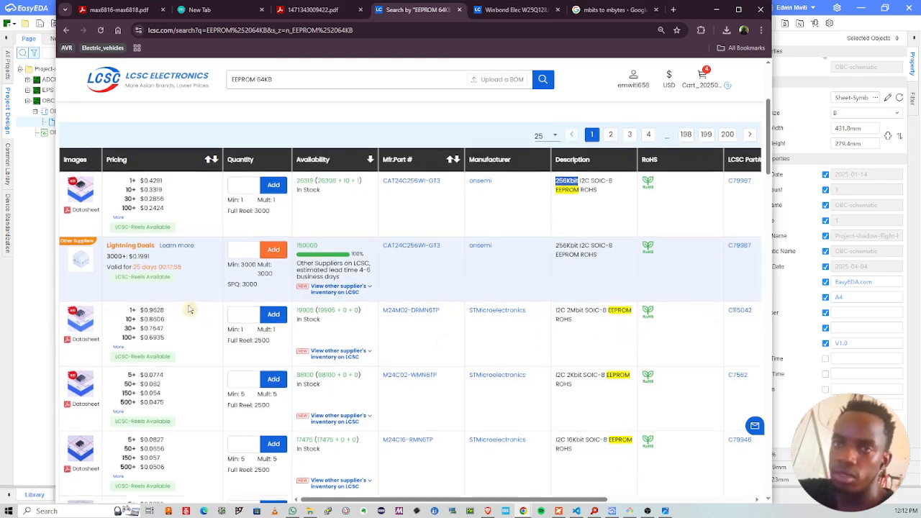
drag(141, 275, 163, 276)
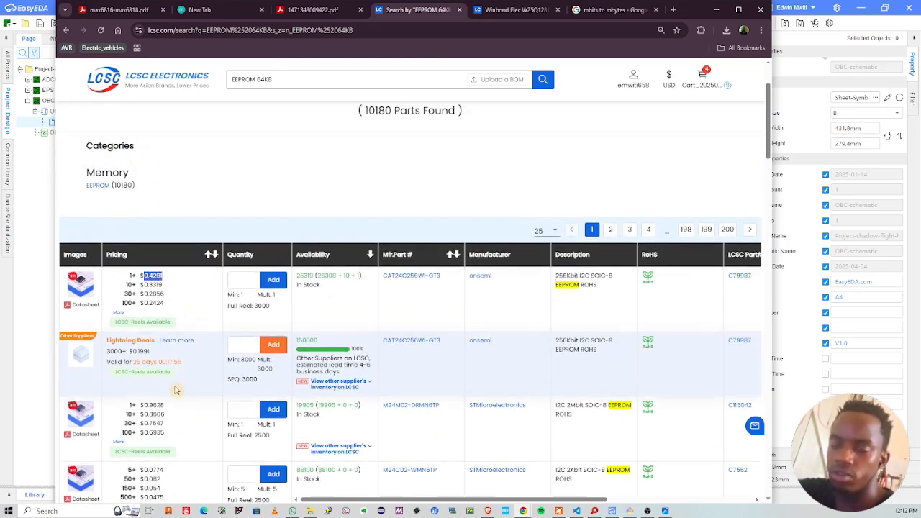
scroll(162, 316, down, 2)
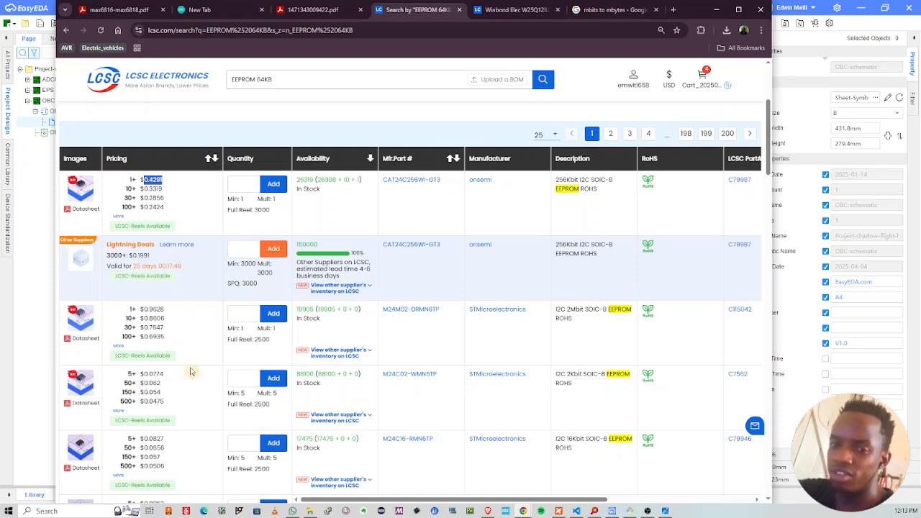
scroll(189, 353, up, 1)
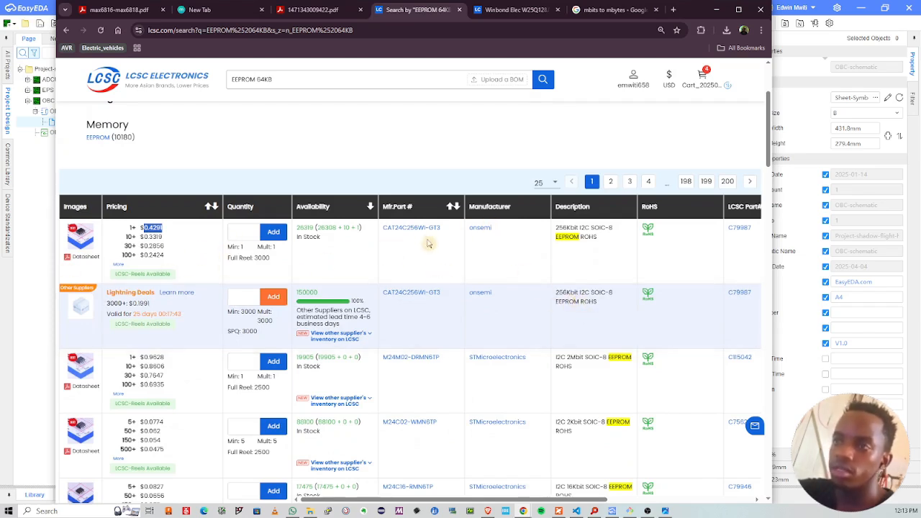
Step: Open the product page of the onsemi CAT24C256WI-GT3 EEPROM (C79987) and its datasheet in new tabs
right_click(746, 235)
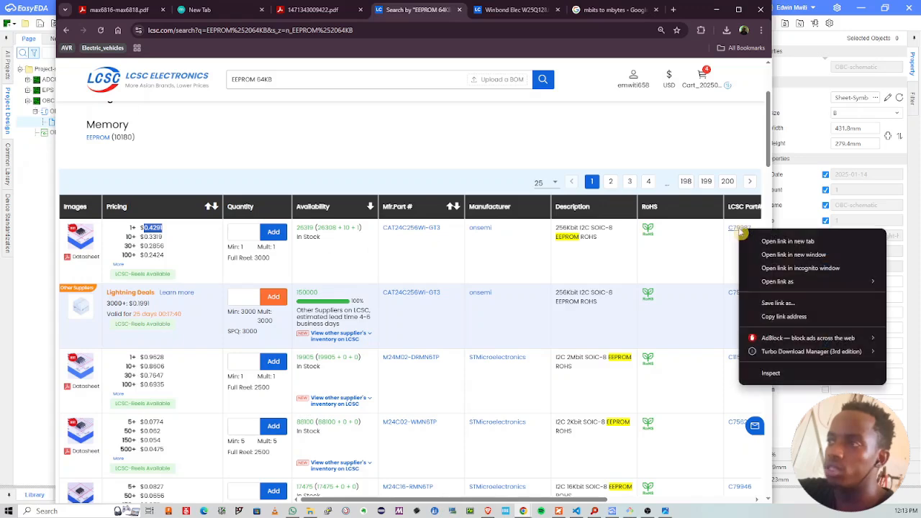
click(778, 237)
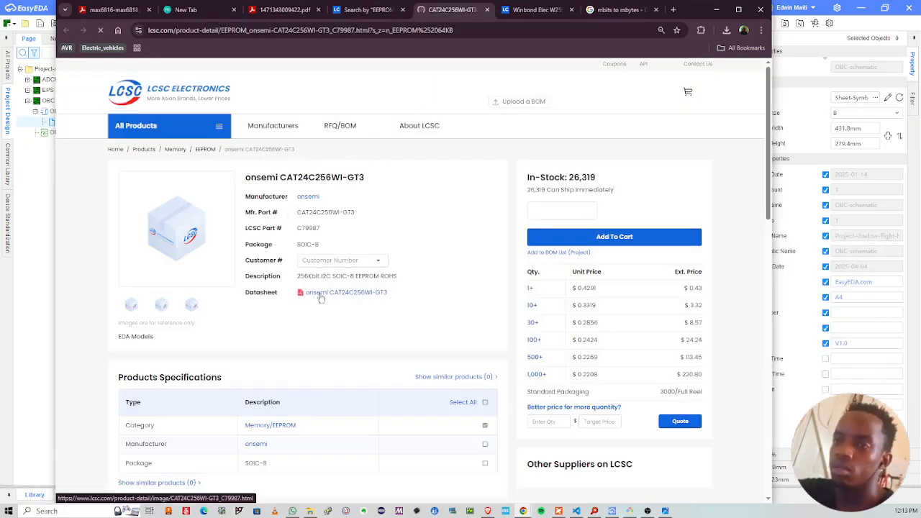
right_click(318, 293)
click(342, 300)
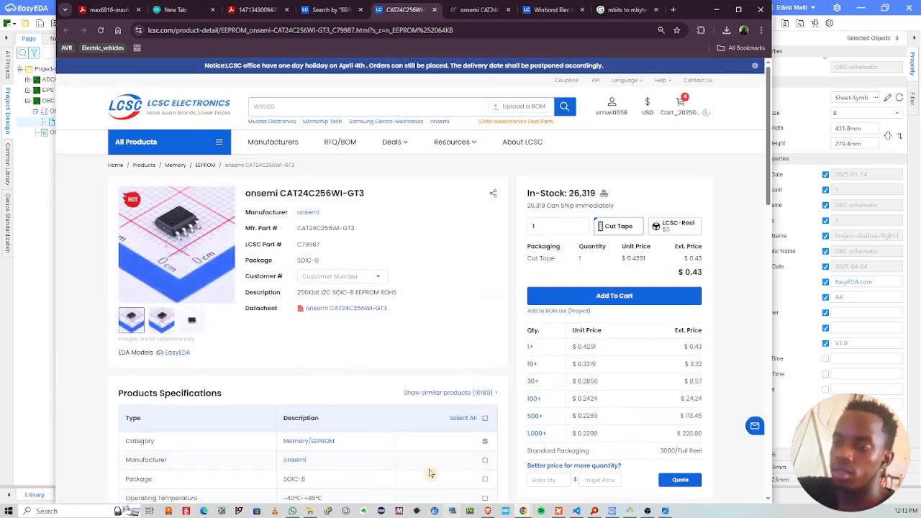
Step: Switch to EasyEDA, search the device library for C79987 and place the CAT24C256WI-GT3 beside the W25Q128JVSIQ flash
click(613, 511)
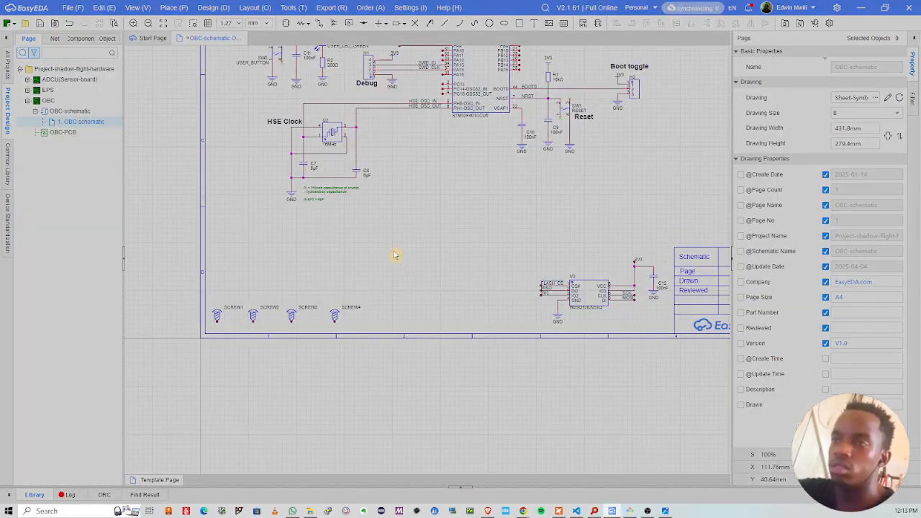
key(Return)
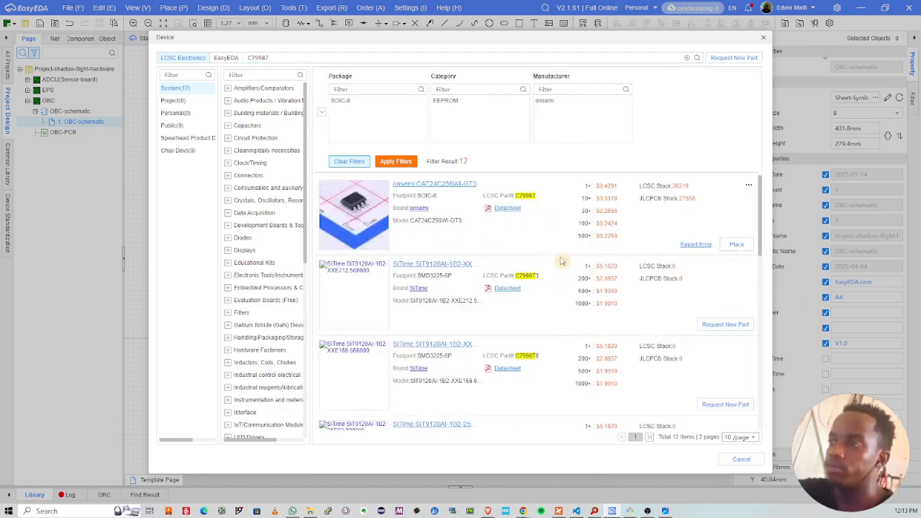
click(736, 244)
scroll(500, 278, up, 2)
click(477, 291)
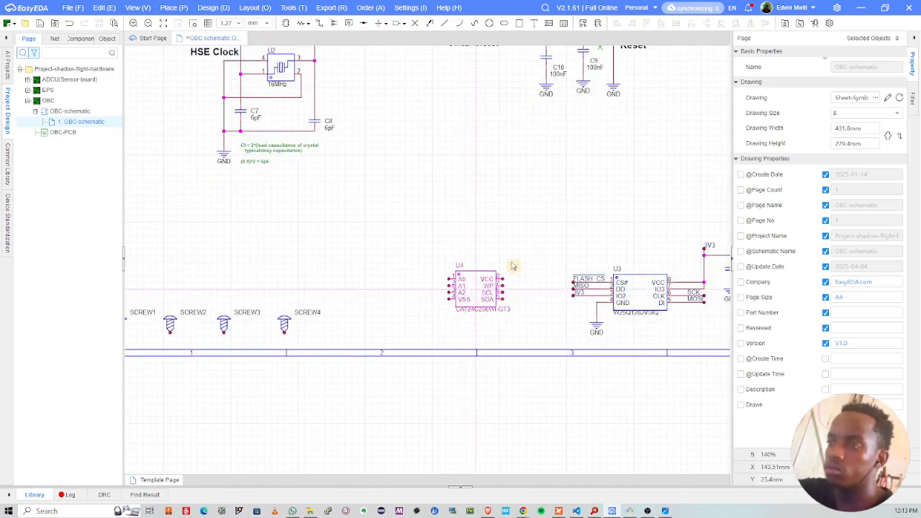
click(493, 219)
scroll(491, 296, up, 2)
key(Escape)
click(502, 195)
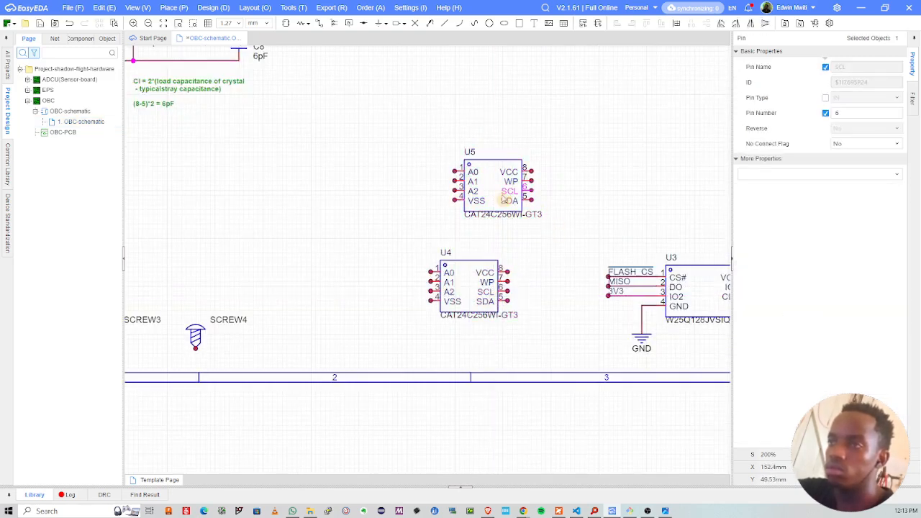
click(484, 198)
key(Delete)
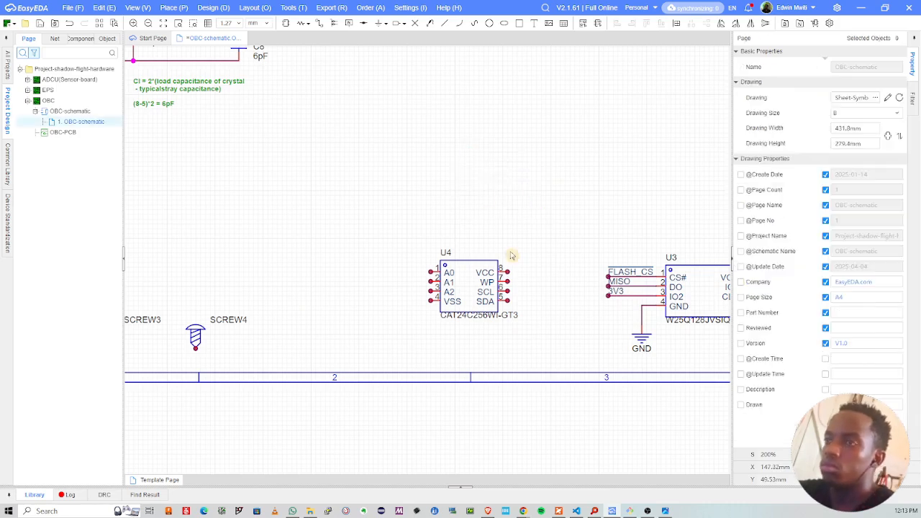
Step: Move the CAT24C256WI-GT3 symbol farther left, away from the flash chip
click(454, 293)
drag(466, 293, 414, 287)
click(477, 278)
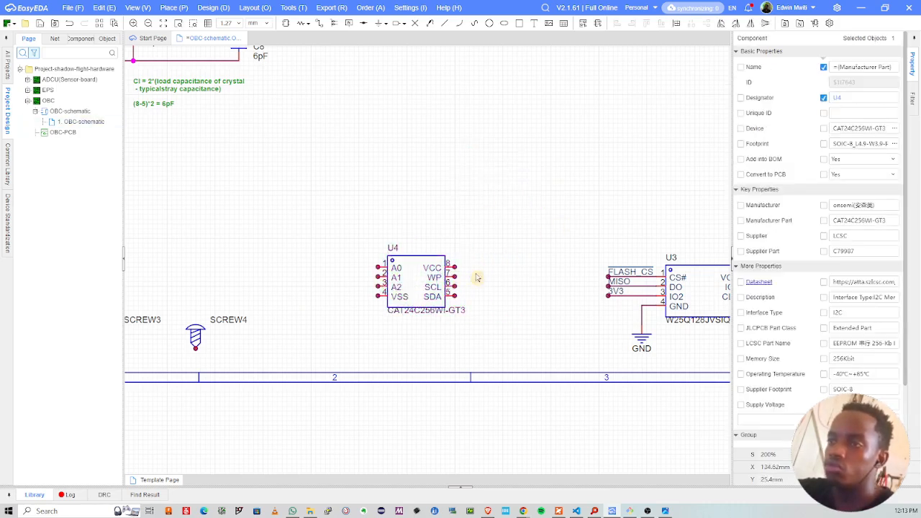
Step: Draw a wire from the EEPROM's VCC pin outward and then up to a free end above the chip
scroll(519, 284, down, 2)
scroll(377, 265, up, 5)
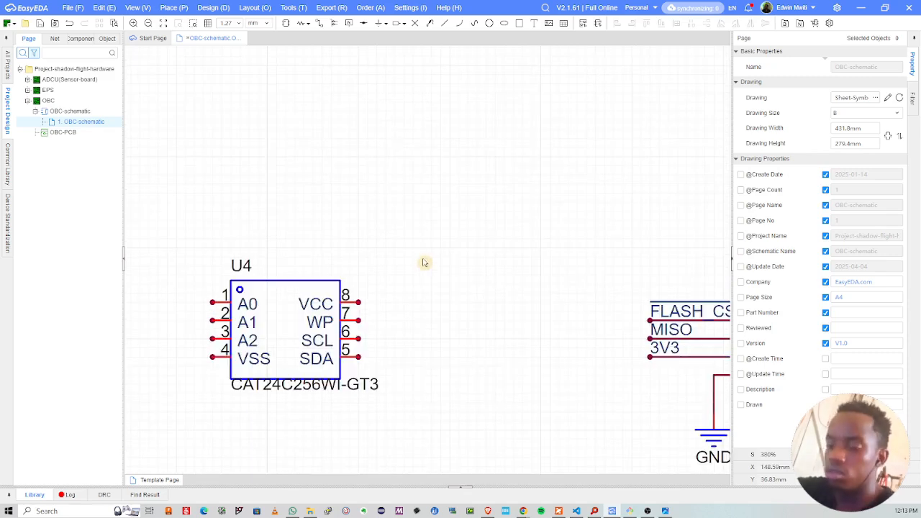
key(alt+w)
scroll(284, 255, up, 2)
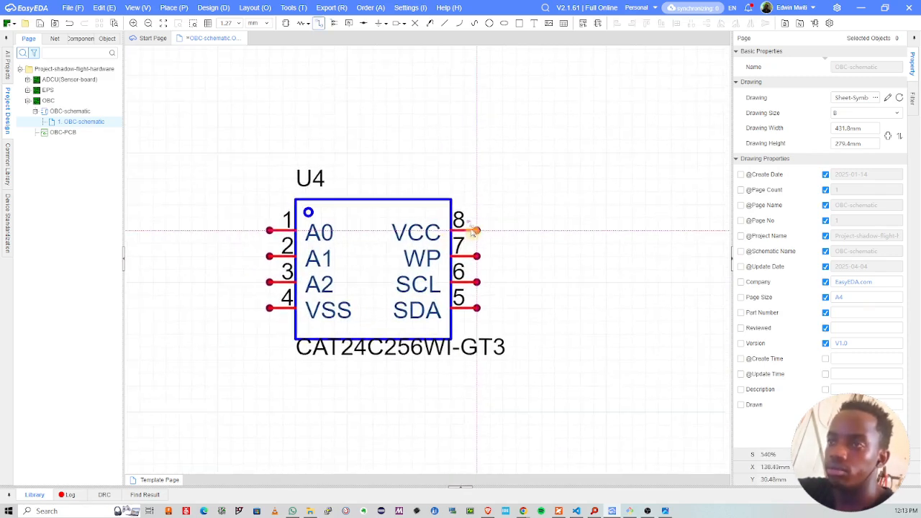
click(477, 230)
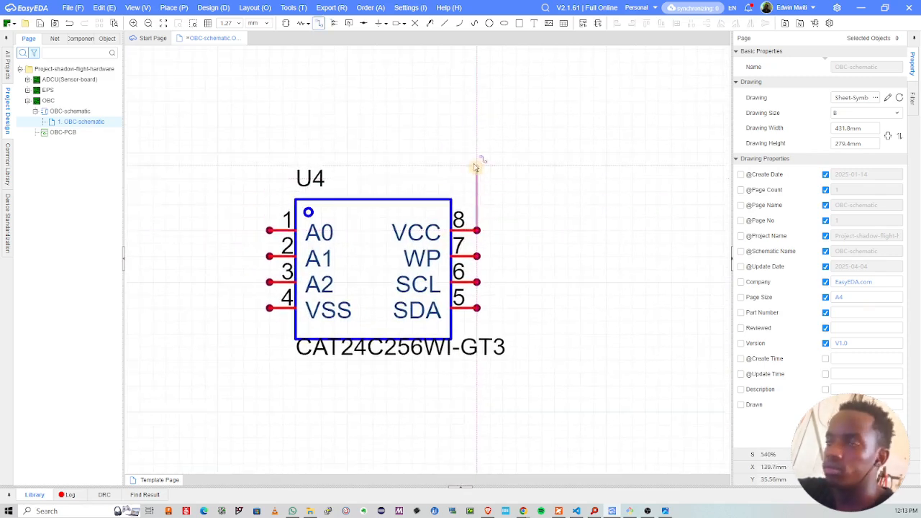
click(542, 231)
click(541, 139)
key(Escape)
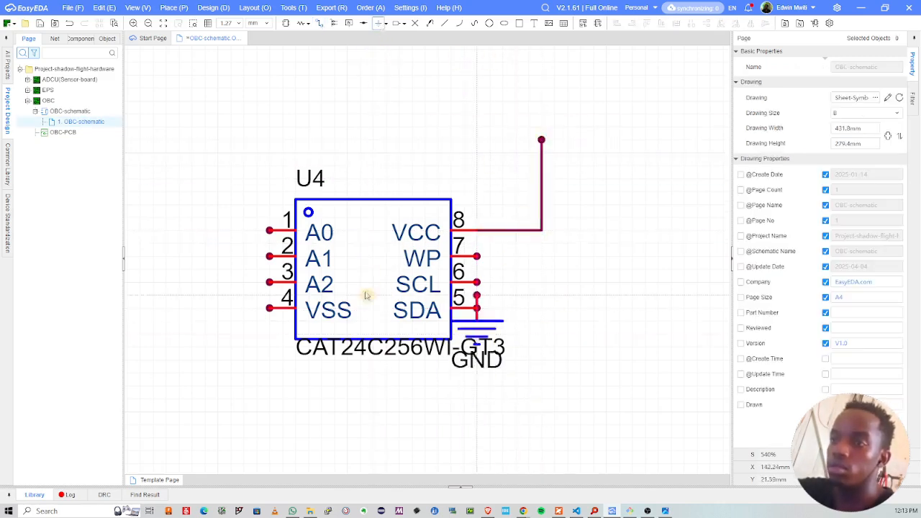
Step: Place a GND symbol below and left of the EEPROM and wire it to the VSS pin
click(221, 337)
key(Escape)
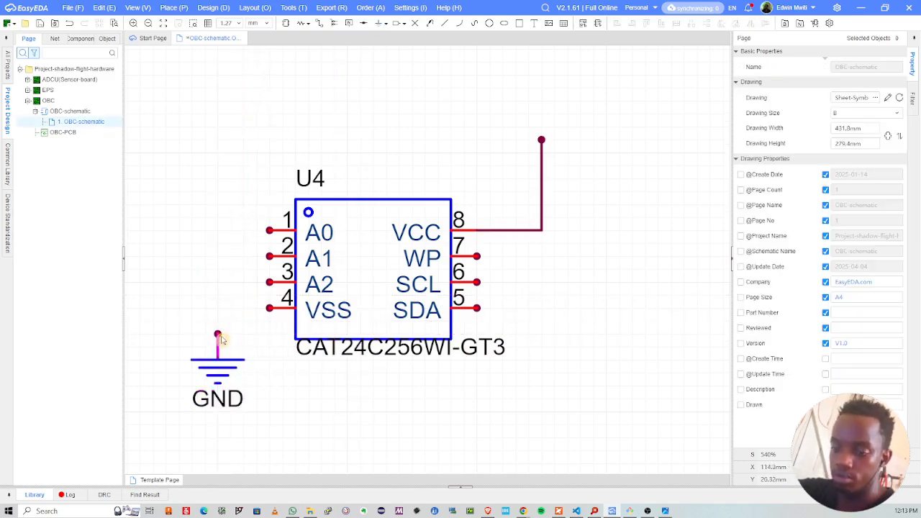
key(w)
click(218, 333)
click(268, 308)
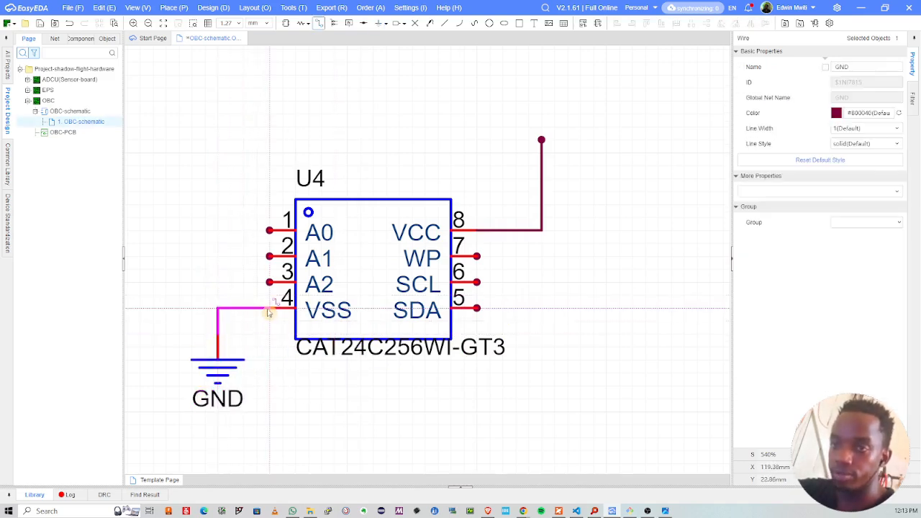
key(Escape)
Step: Add a net label named 3V3 at the end of the EEPROM's VCC wire and save the schematic
key(alt+n)
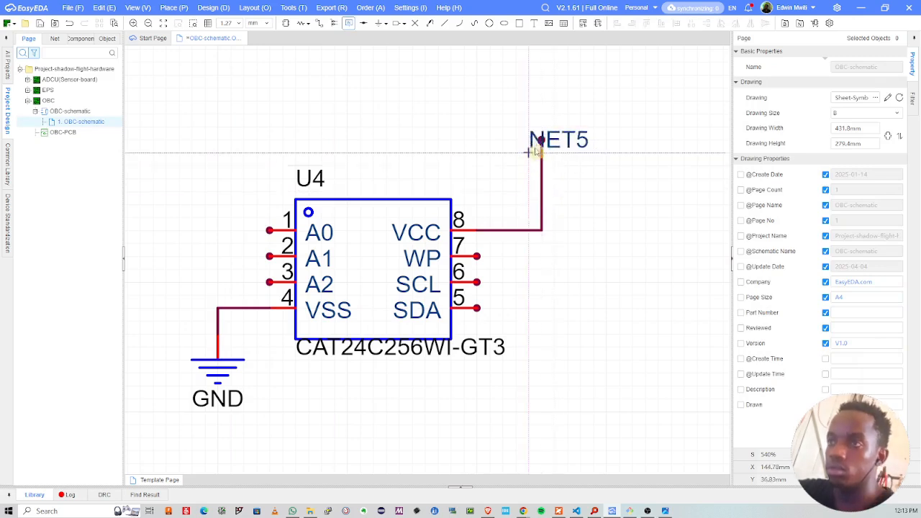
click(543, 139)
key(Escape)
double_click(562, 128)
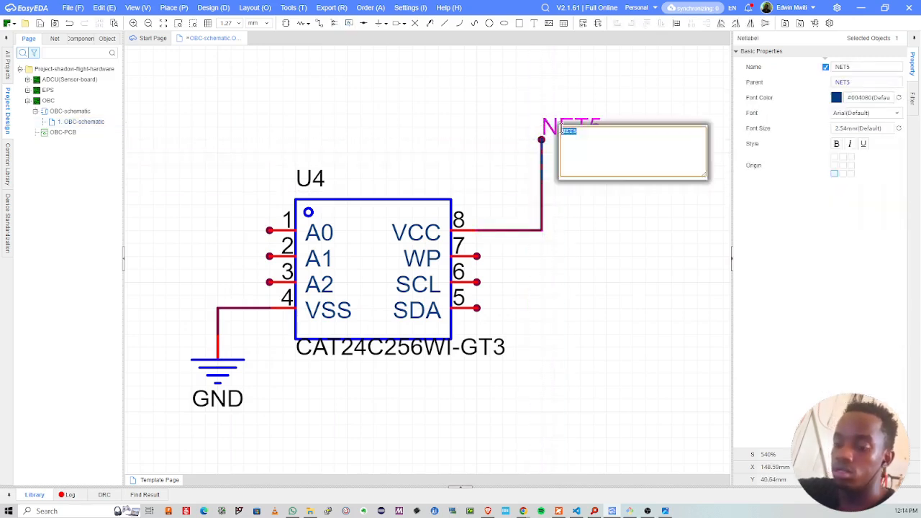
text(3V3)
key(Return)
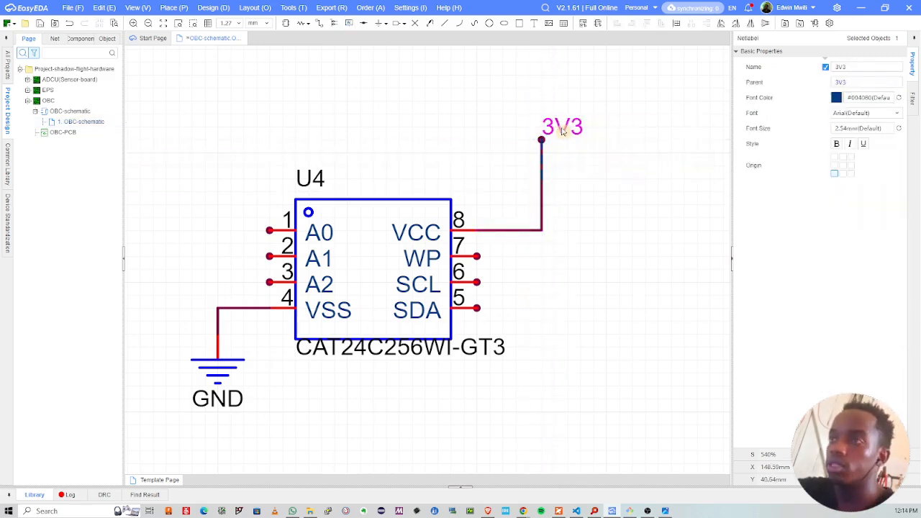
click(578, 206)
key(ctrl+s)
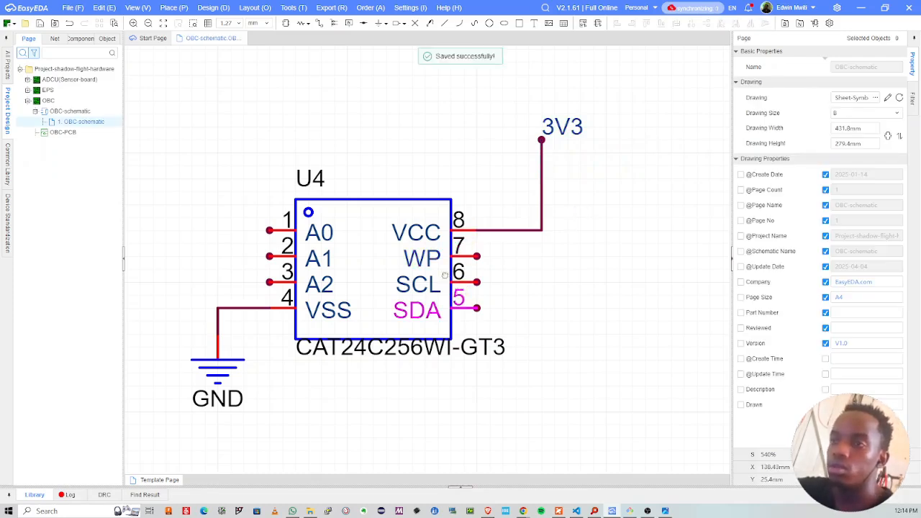
Step: Draw a short horizontal wire from the EEPROM's WP pin, ending below the VCC wire's vertical run
right_drag(445, 275, 426, 264)
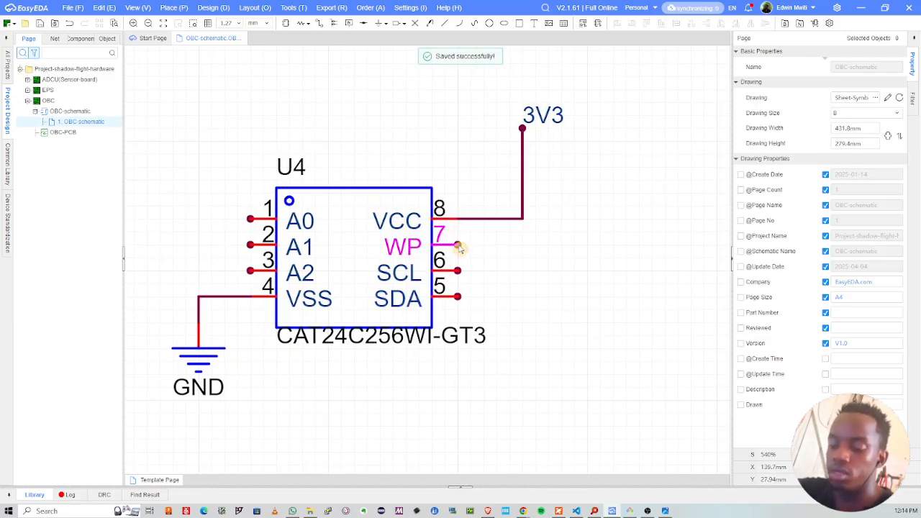
click(458, 246)
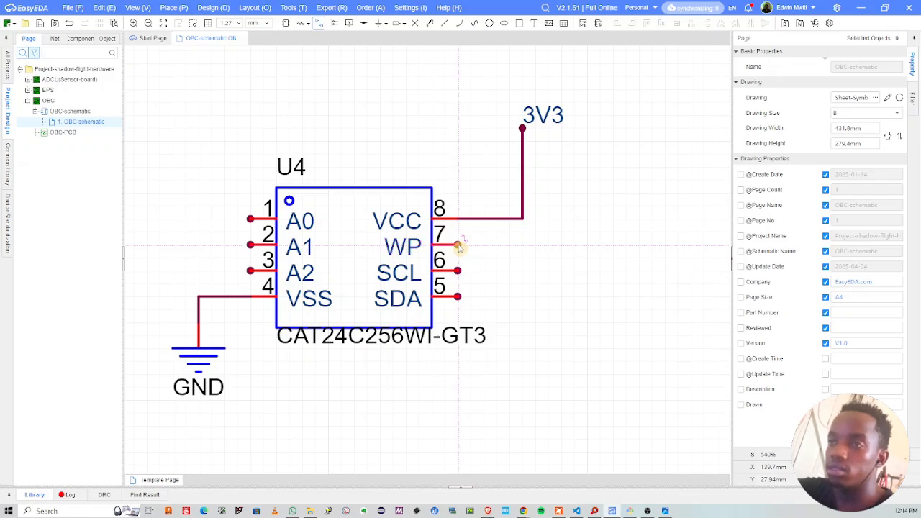
double_click(524, 245)
right_click(535, 260)
click(535, 263)
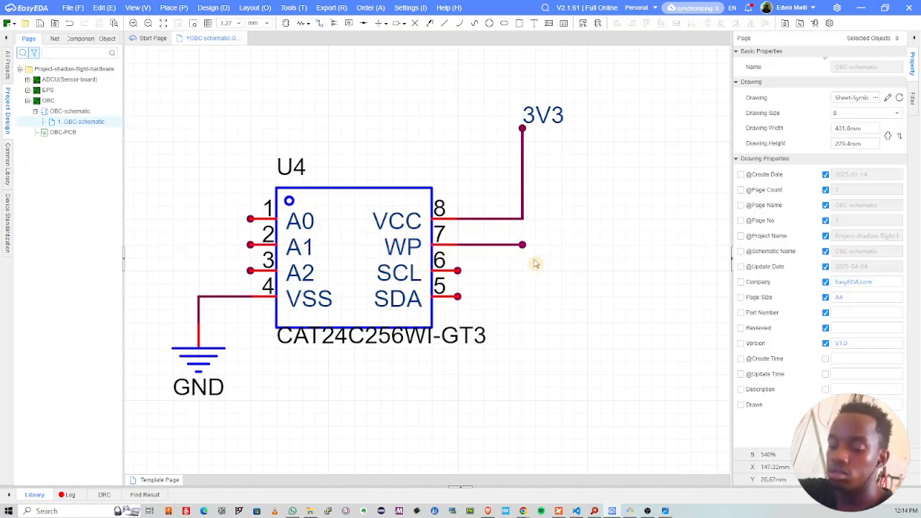
Step: Add a net label named EEPROM_WP to the WP wire
key(alt+n)
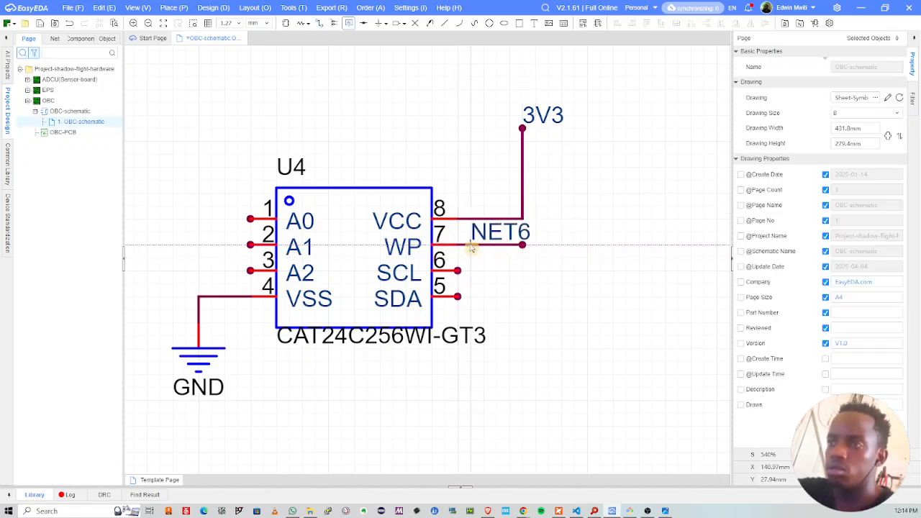
click(471, 245)
right_click(489, 243)
double_click(490, 235)
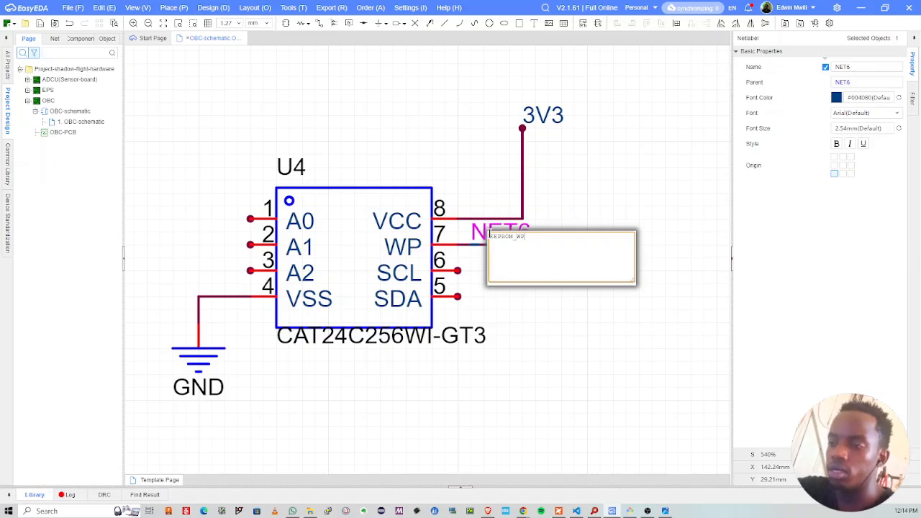
key(Return)
click(523, 251)
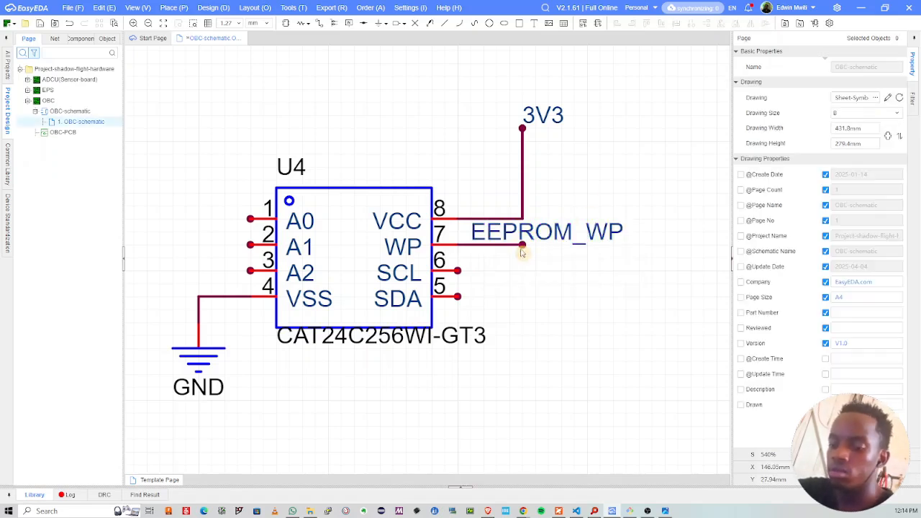
Step: Extend the WP wire to the end of its label and shift the 3V3 label and vertical VCC wire into line with it
drag(523, 246, 629, 247)
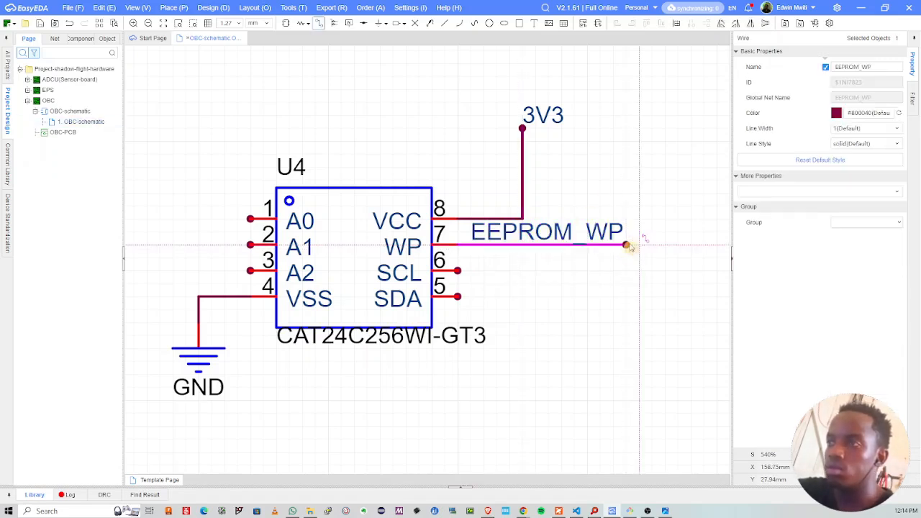
click(586, 209)
click(547, 116)
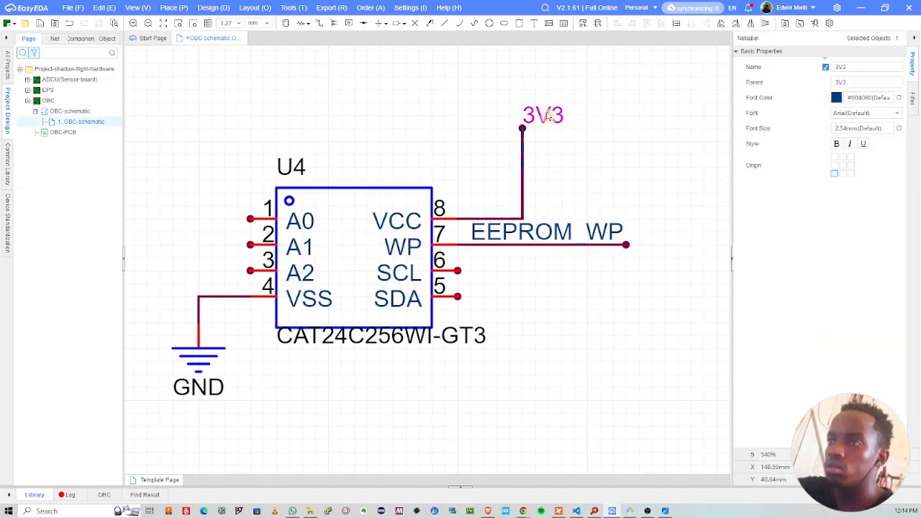
drag(548, 116, 648, 118)
click(529, 165)
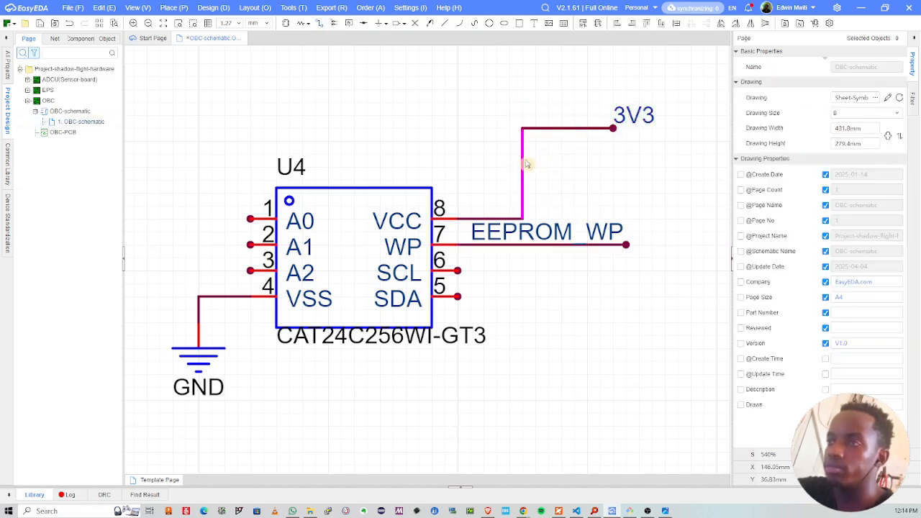
drag(525, 162, 623, 164)
click(499, 264)
click(651, 200)
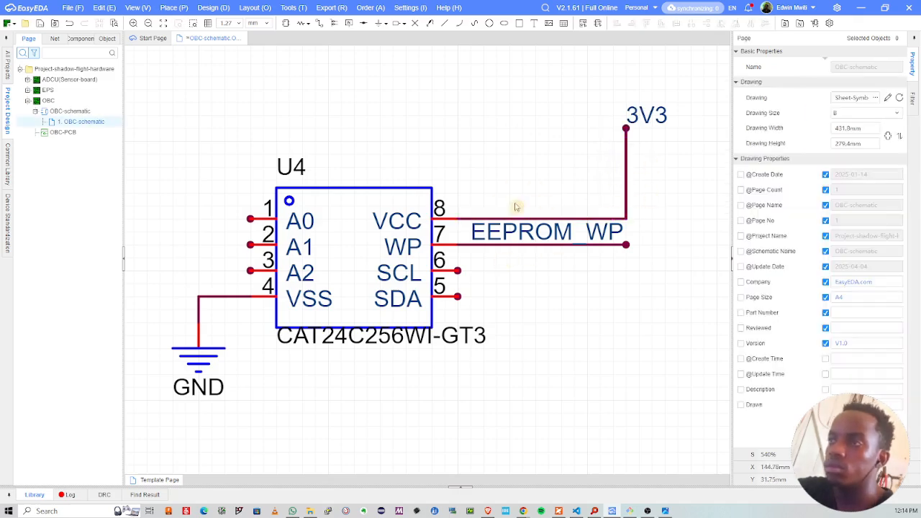
Step: Move the EEPROM's GND symbol and its vertical wire farther left to clear space beside the address pins
right_drag(498, 219, 556, 174)
drag(201, 225, 307, 379)
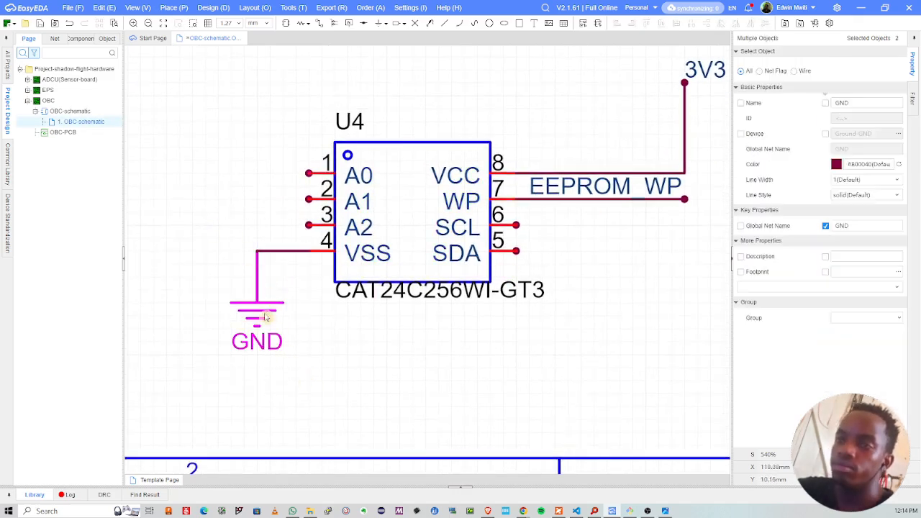
drag(264, 319, 173, 323)
click(291, 210)
right_drag(331, 217, 413, 260)
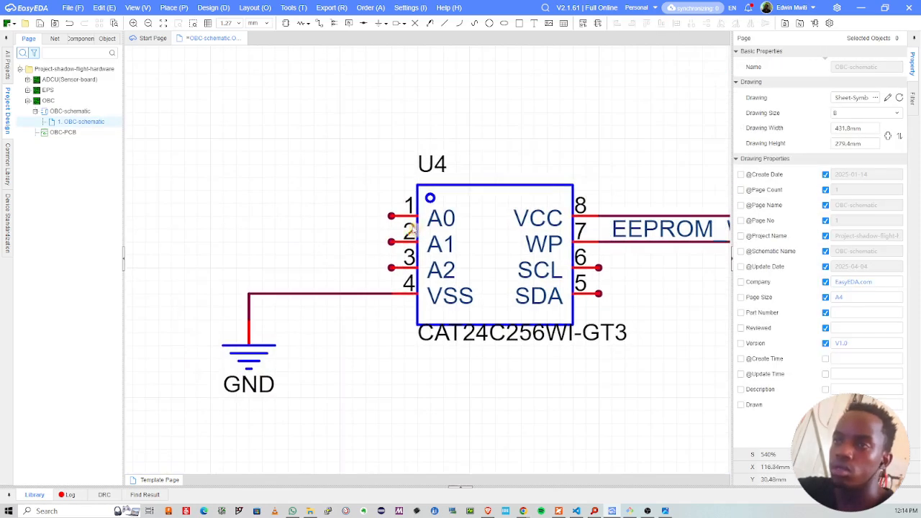
Step: Draw horizontal wires from the EEPROM's SCL and SDA pins, ending in line with the WP wire
right_drag(627, 355, 495, 352)
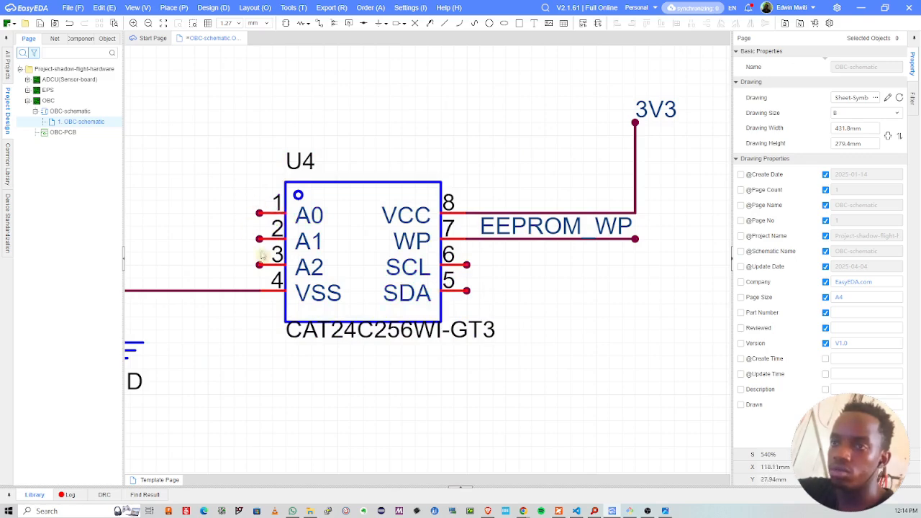
right_drag(255, 239, 294, 238)
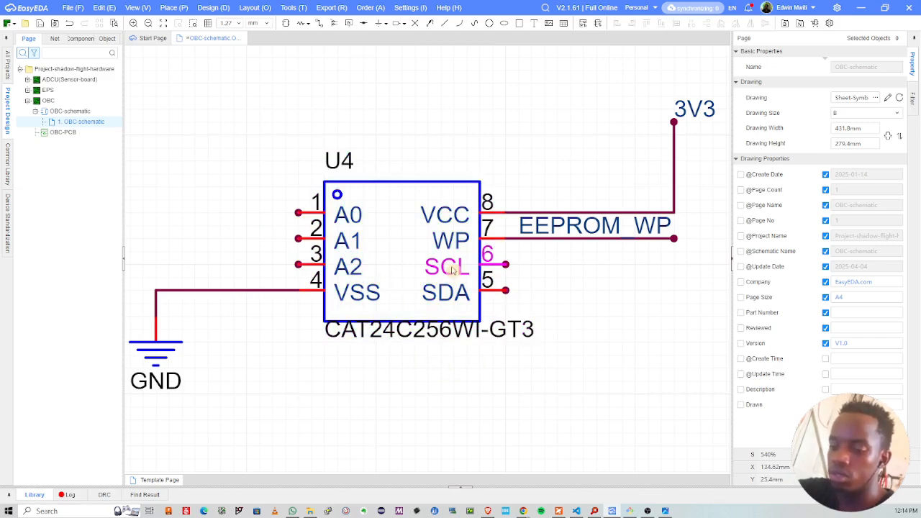
click(505, 264)
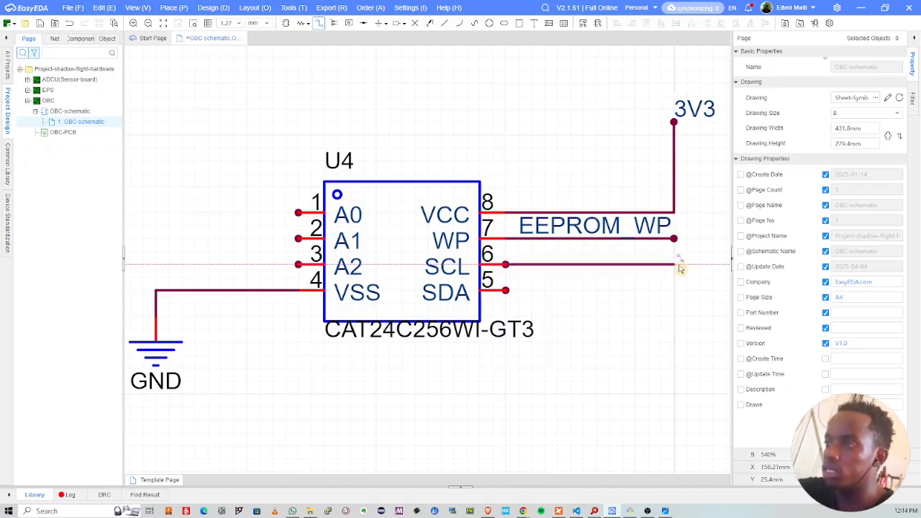
double_click(680, 268)
click(507, 292)
double_click(676, 292)
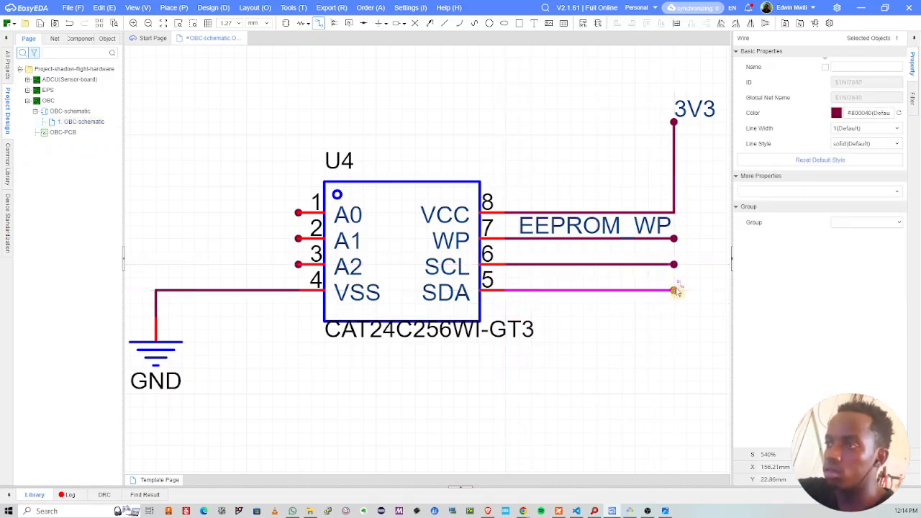
Step: Finish the wiring and place one net label on each of the EEPROM's SCL and SDA wires
right_click(626, 335)
click(451, 268)
ctrl+click(449, 293)
click(627, 373)
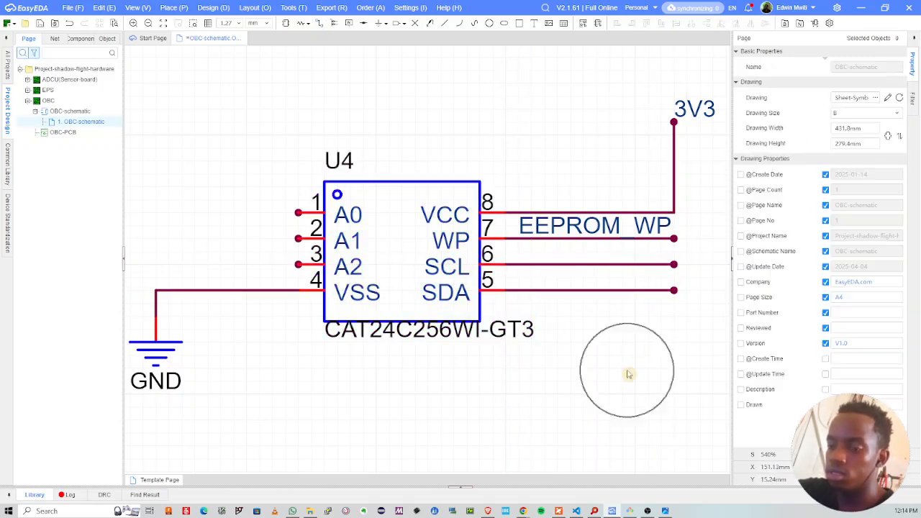
key(n)
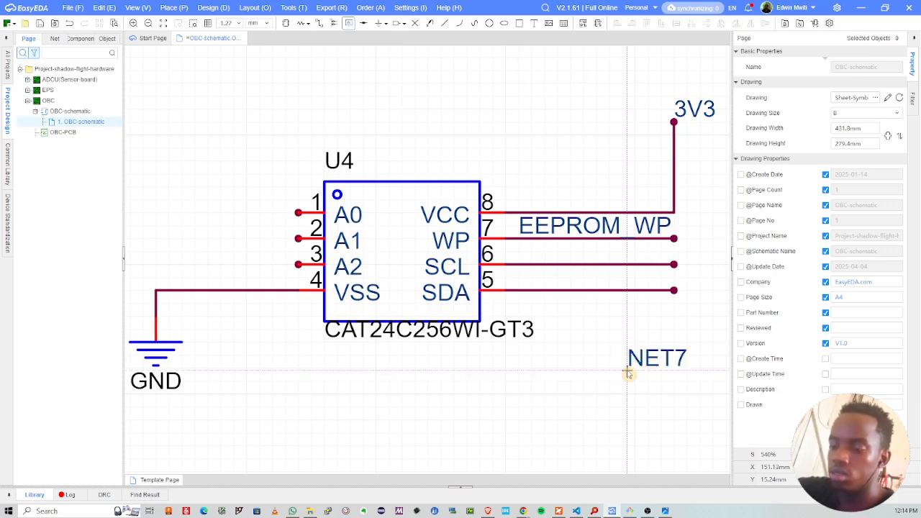
click(525, 268)
click(520, 291)
Step: Rename the two new net labels SCL and SDA to match their EEPROM pins, and save the schematic
double_click(545, 249)
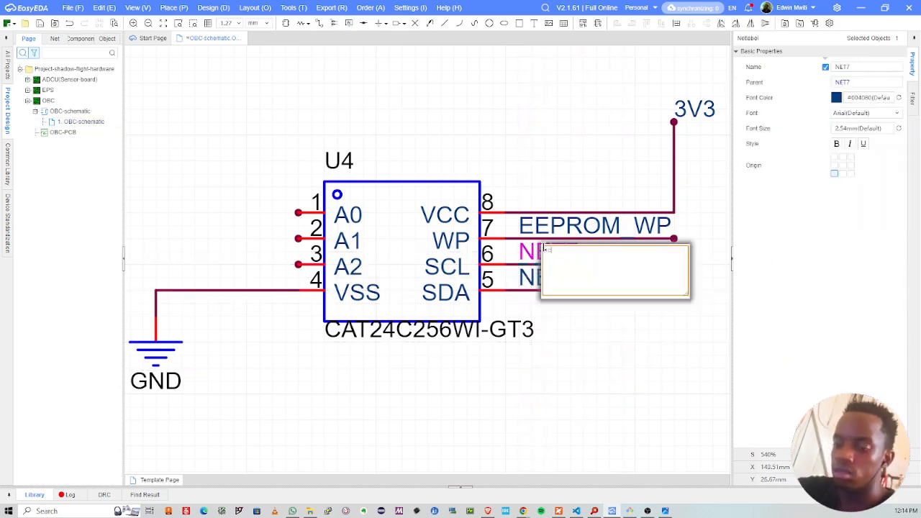
text(SCL)
key(Return)
double_click(534, 276)
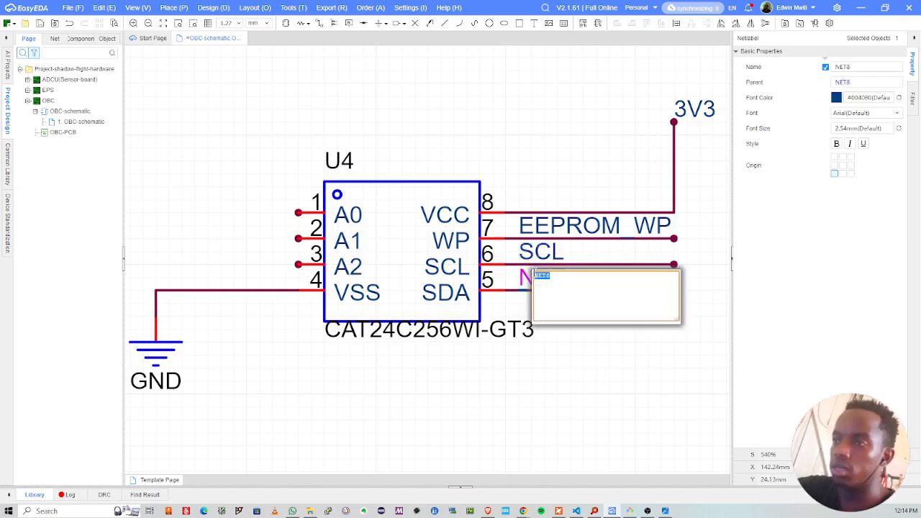
text(SDA)
key(Return)
click(572, 377)
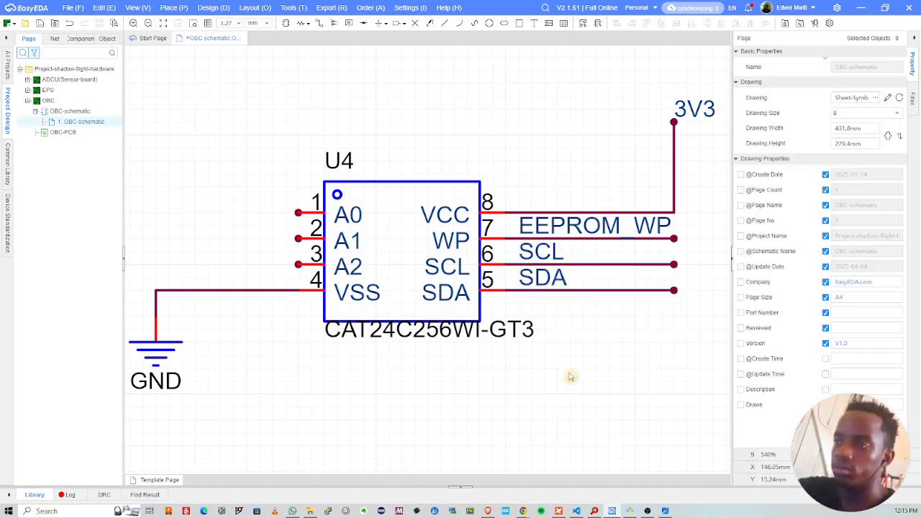
right_drag(283, 250, 373, 267)
key(ctrl+s)
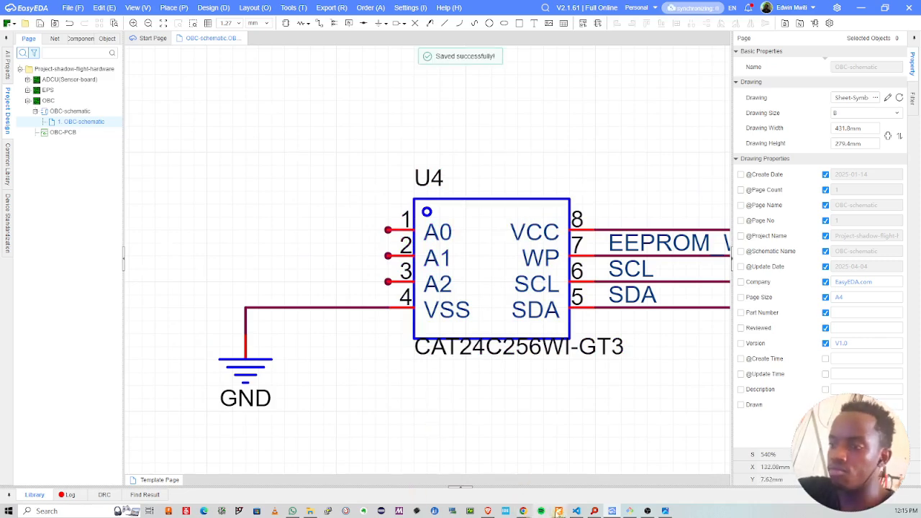
Step: Switch to Chrome's CAT24C256 datasheet and examine its description and the pin function table entry for A0, A1 and A2
mouse_move(523, 511)
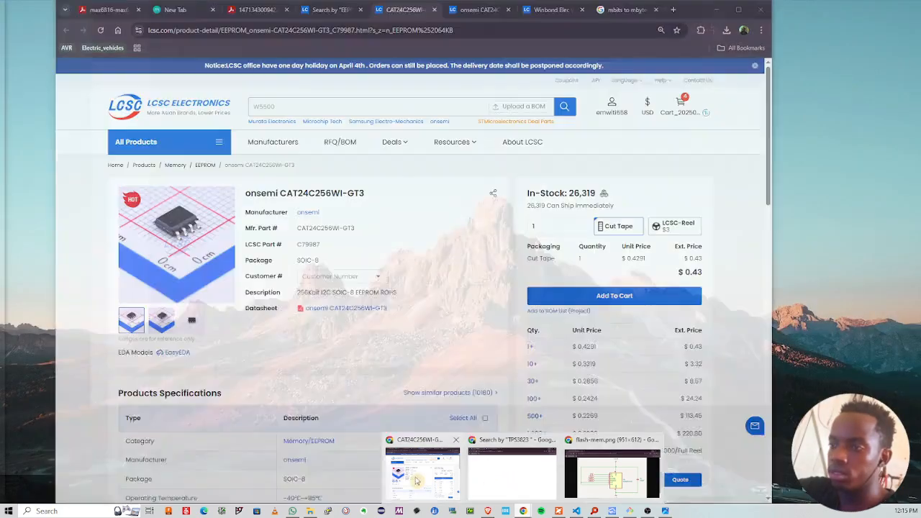
click(414, 475)
click(479, 10)
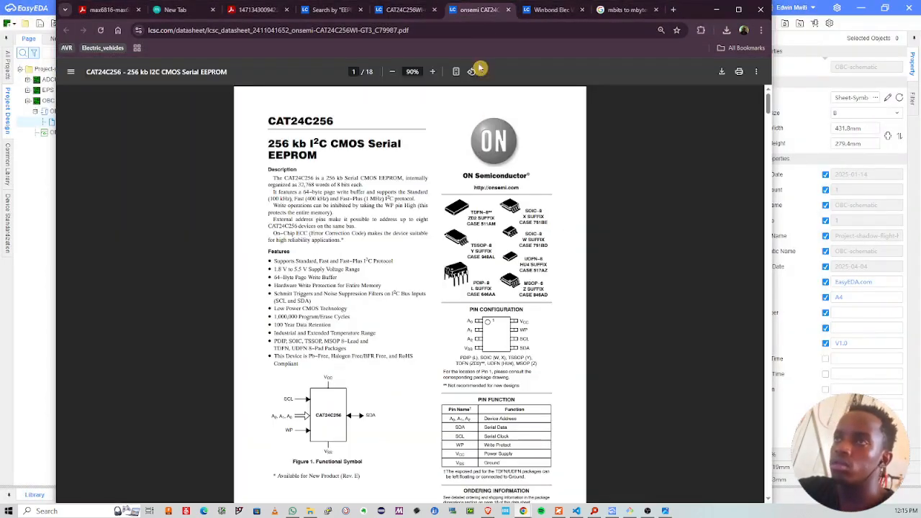
ctrl+scroll(402, 224, up, 5)
scroll(288, 180, down, 3)
scroll(202, 144, up, 4)
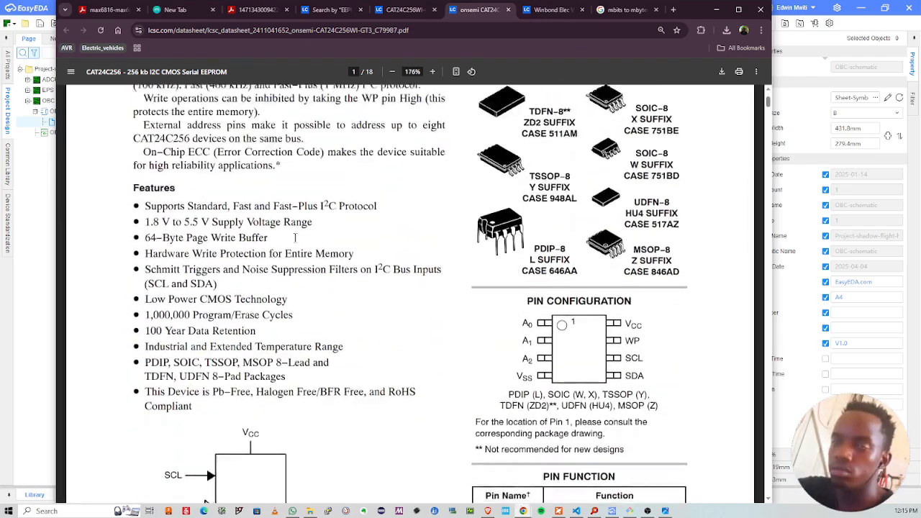
drag(134, 115, 229, 118)
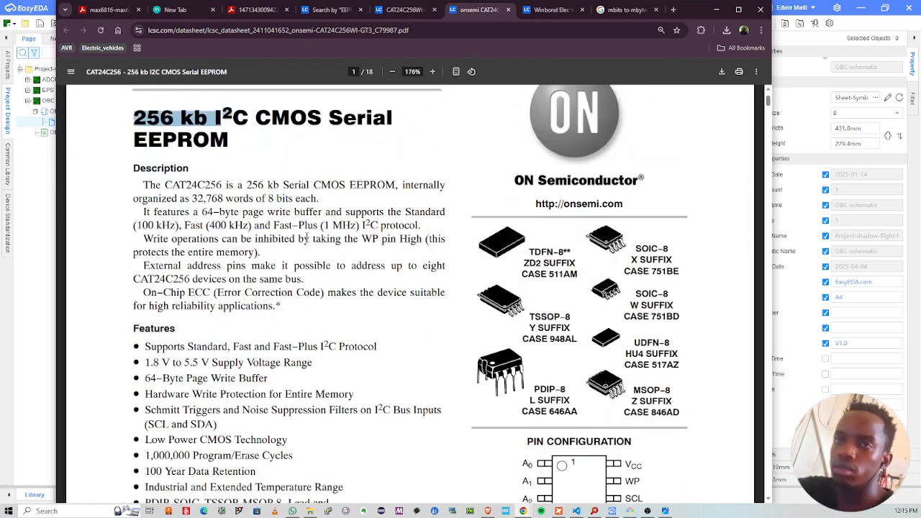
scroll(374, 252, down, 5)
ctrl+scroll(378, 258, down, 2)
ctrl+scroll(487, 289, up, 3)
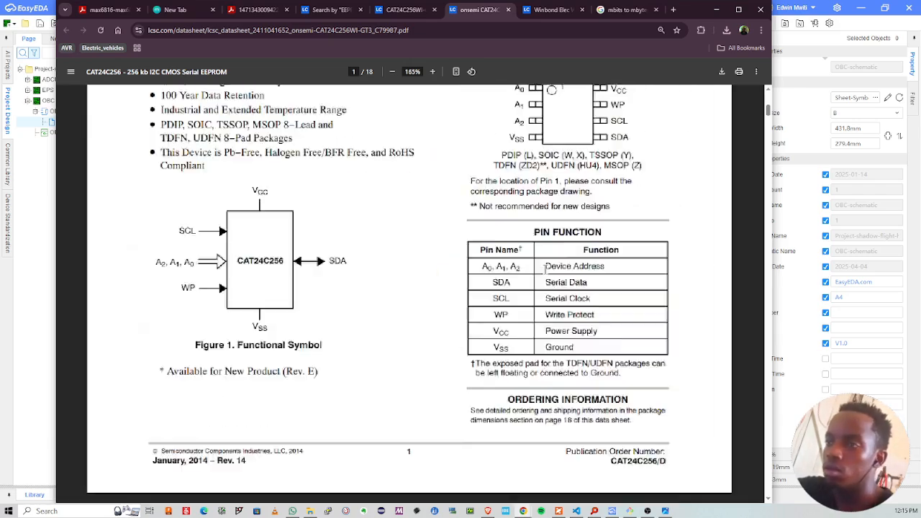
drag(605, 267, 432, 267)
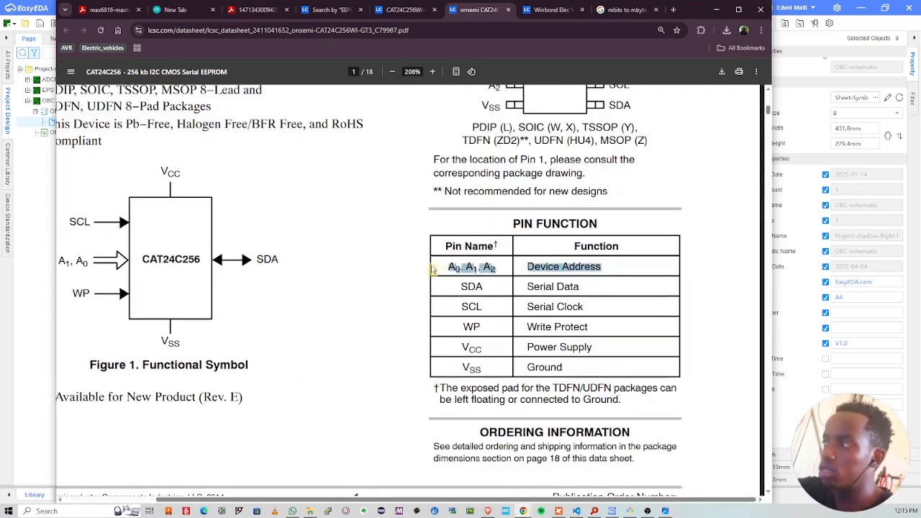
Step: Read the datasheet's Device Addressing section on how bits A2, A1 and A0 select the slave device
scroll(446, 327, down, 10)
ctrl+scroll(591, 349, down, 3)
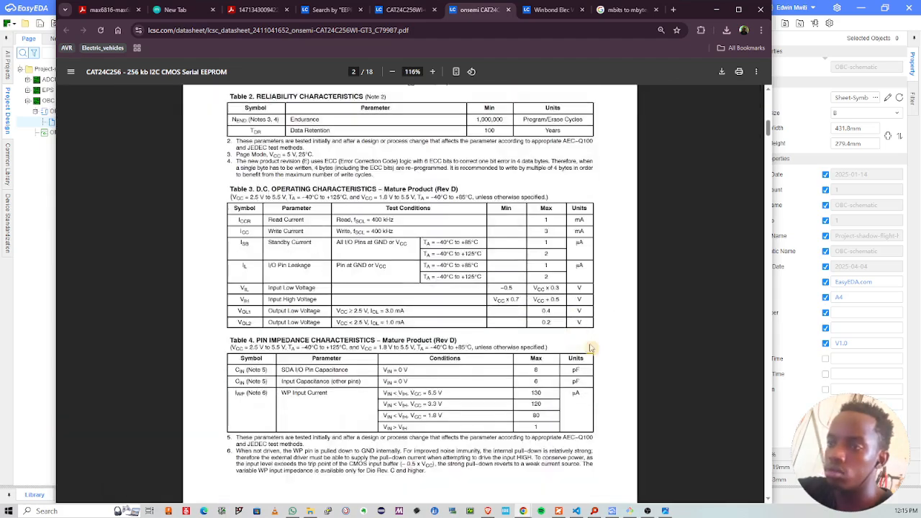
scroll(590, 348, down, 20)
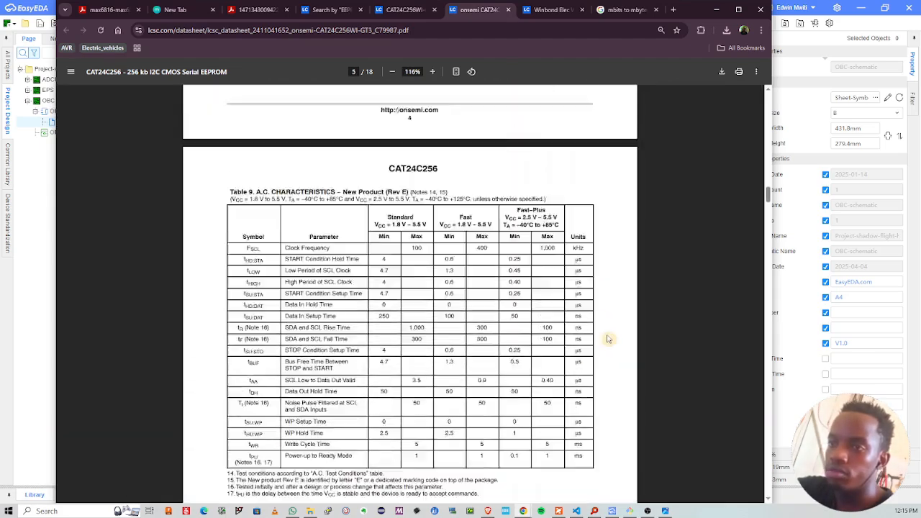
scroll(608, 339, down, 10)
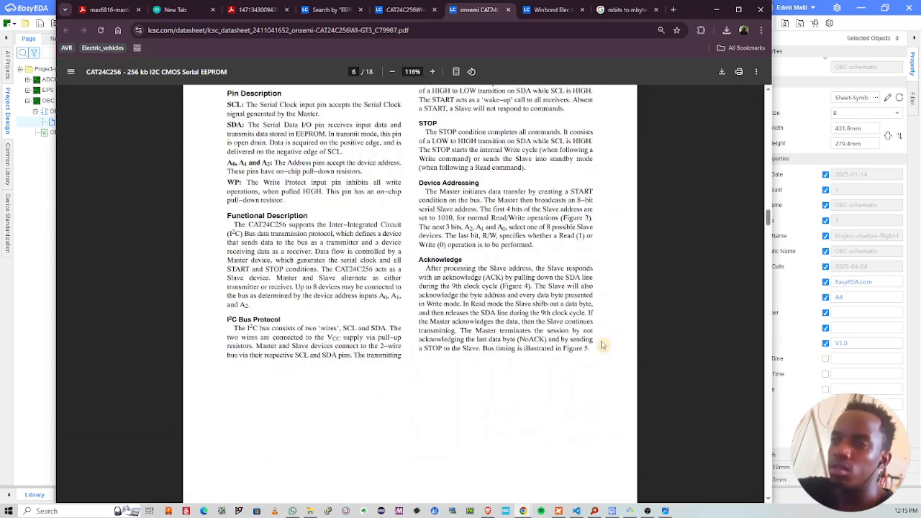
ctrl+scroll(566, 259, up, 3)
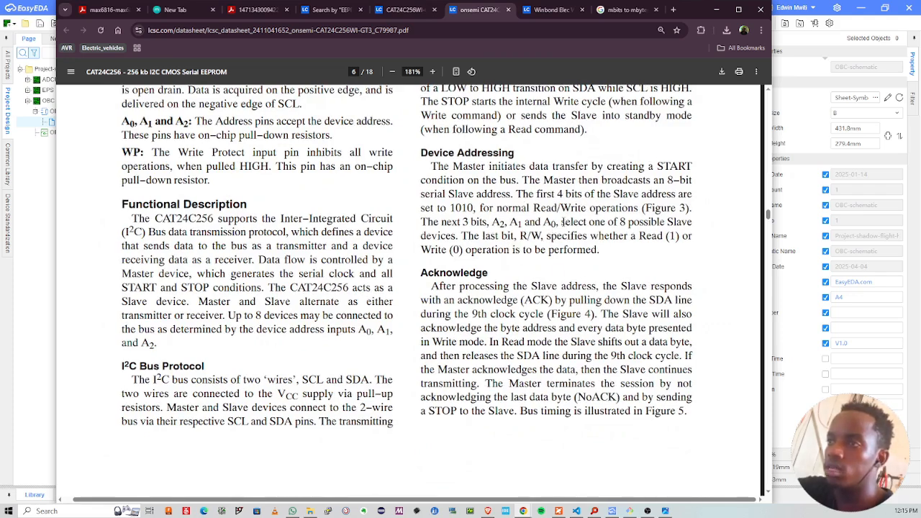
drag(562, 223, 608, 250)
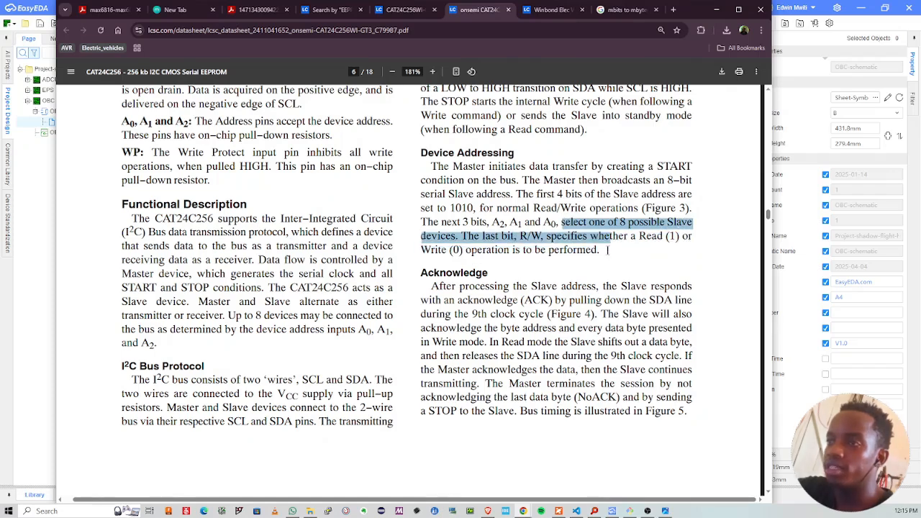
click(607, 251)
drag(490, 222, 555, 222)
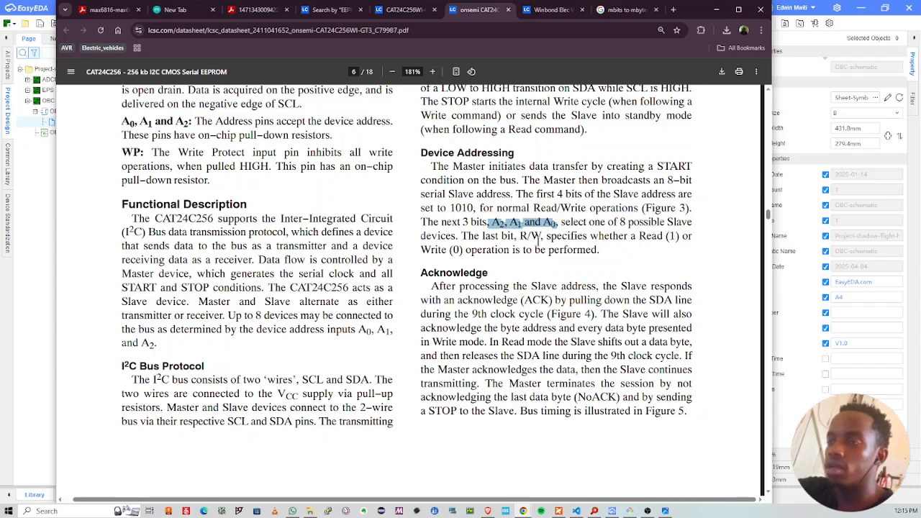
drag(616, 222, 693, 222)
click(644, 267)
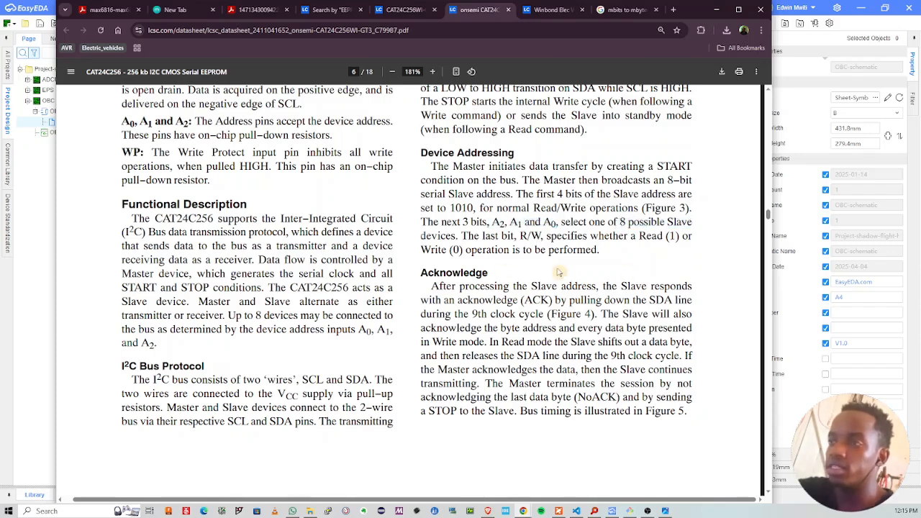
Step: Look through the datasheet's timing diagrams and package dimension pages, and return to EasyEDA
scroll(560, 272, down, 10)
scroll(560, 273, down, 10)
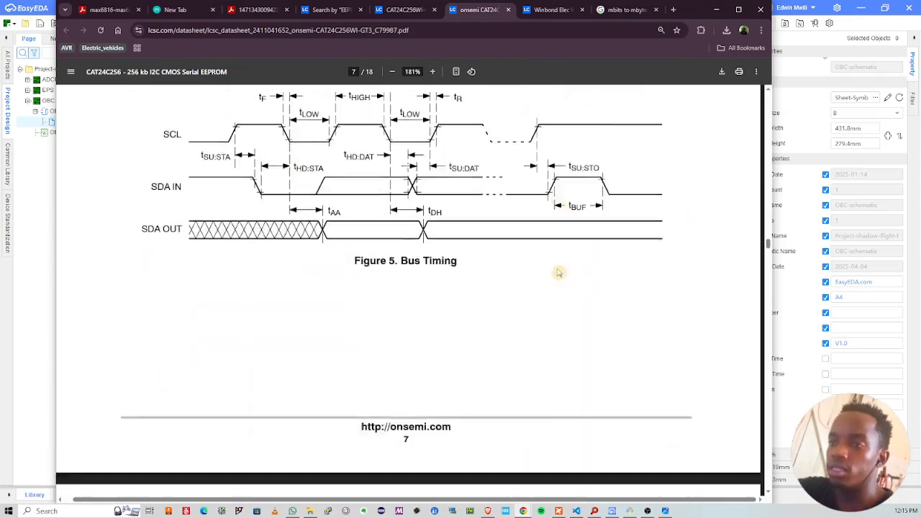
ctrl+scroll(560, 273, down, 4)
scroll(560, 272, down, 16)
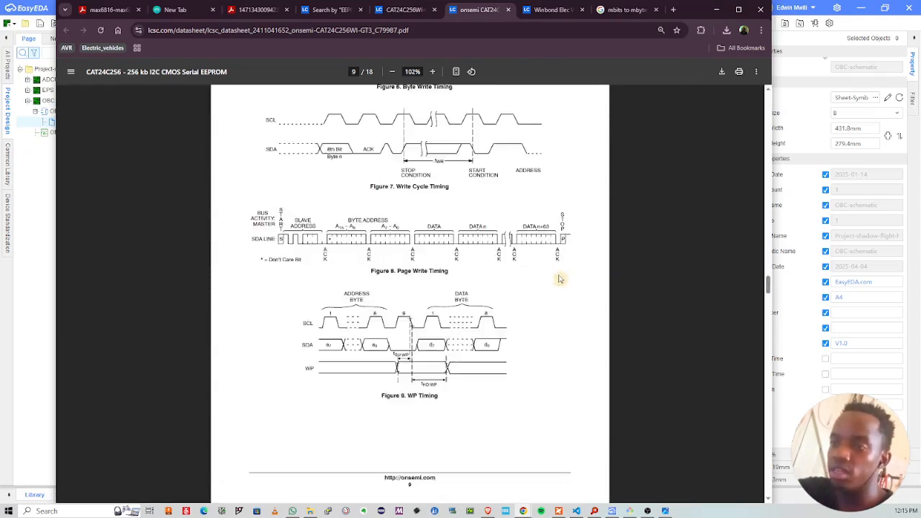
scroll(564, 273, down, 16)
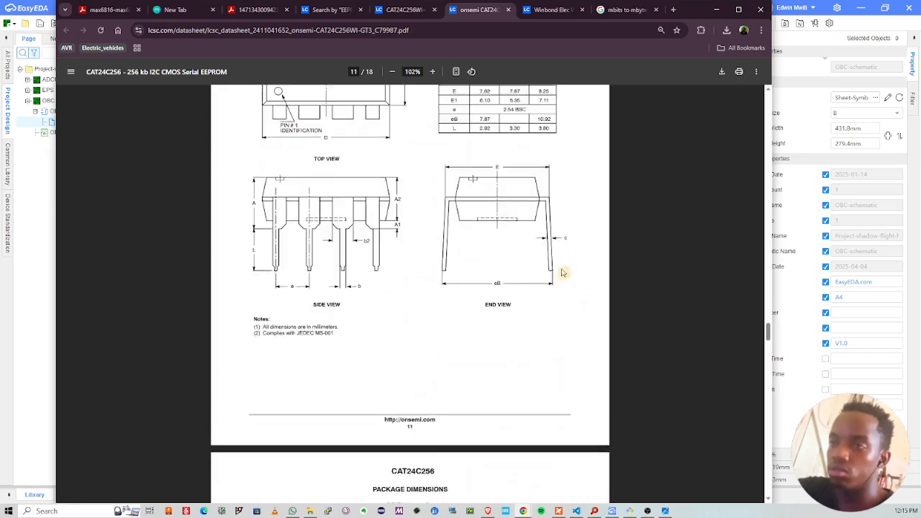
scroll(552, 276, down, 16)
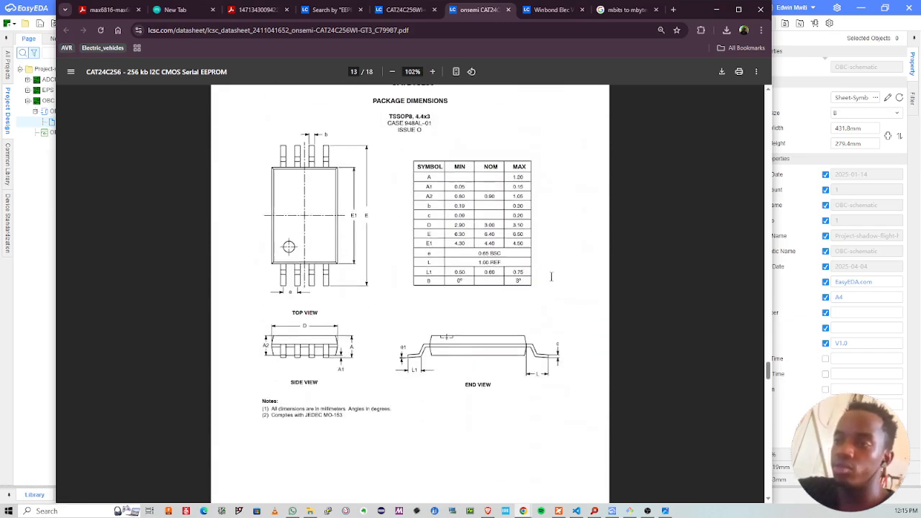
scroll(563, 276, down, 1)
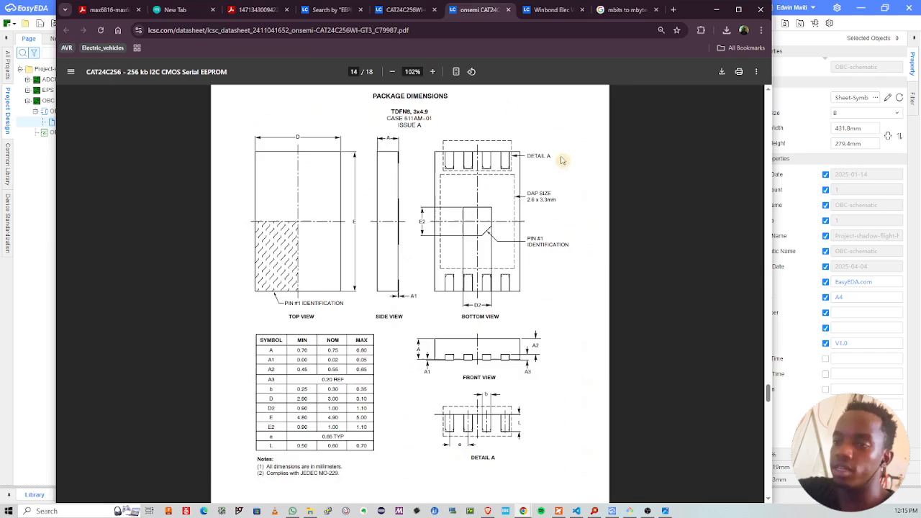
click(717, 10)
Step: Wire the EEPROM's address pins A0, A1 and A2 to the vertical GND wire shared with VSS
scroll(382, 241, down, 4)
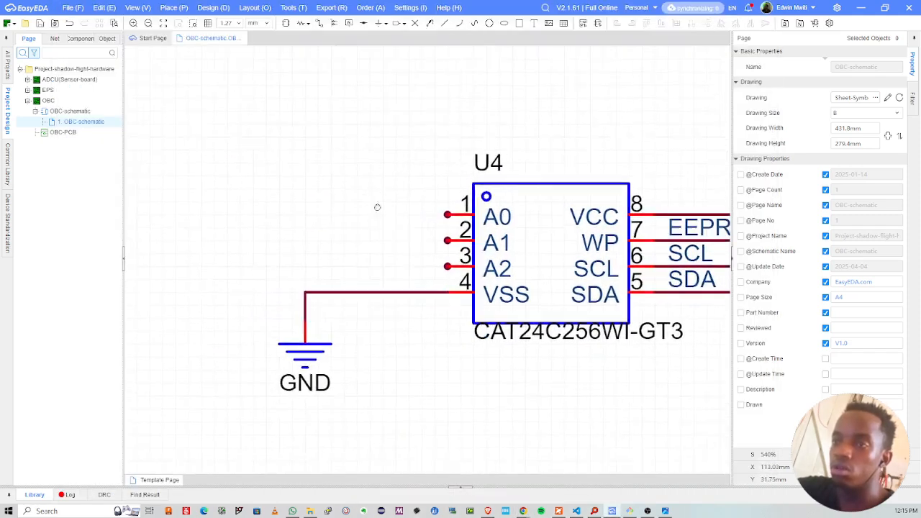
scroll(407, 234, down, 1)
scroll(408, 223, up, 3)
right_drag(404, 244, 403, 160)
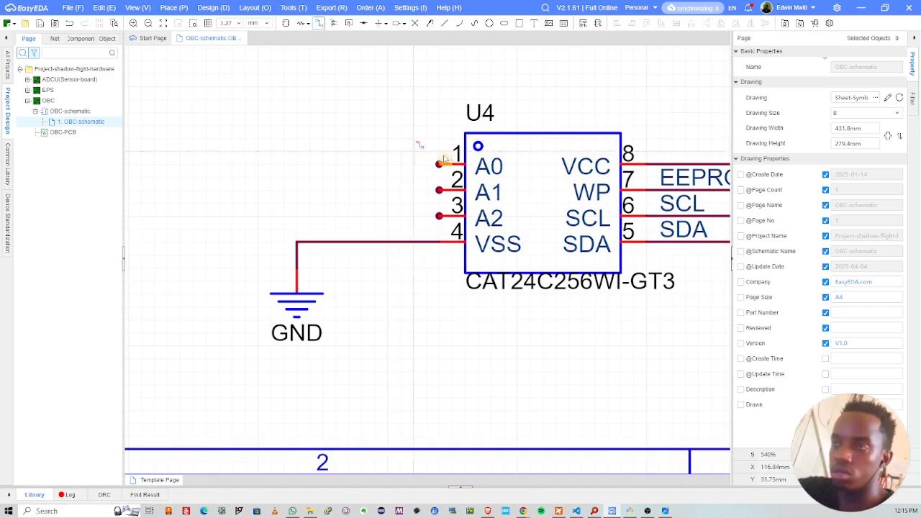
key(alt+w)
click(439, 164)
click(296, 242)
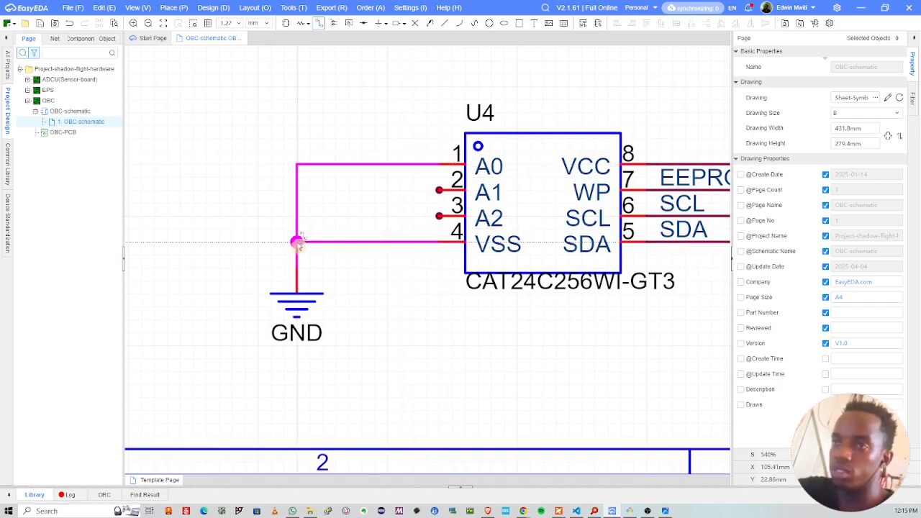
click(439, 190)
click(296, 190)
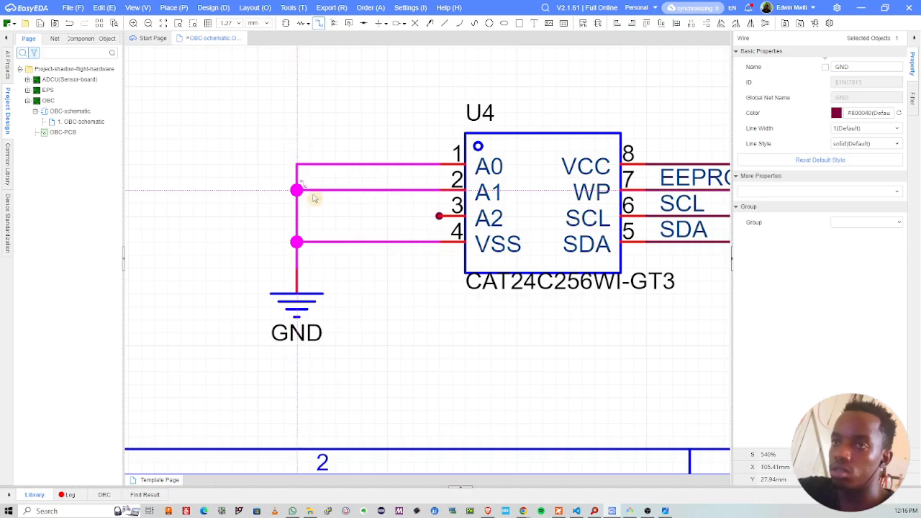
click(439, 216)
click(297, 216)
key(Escape)
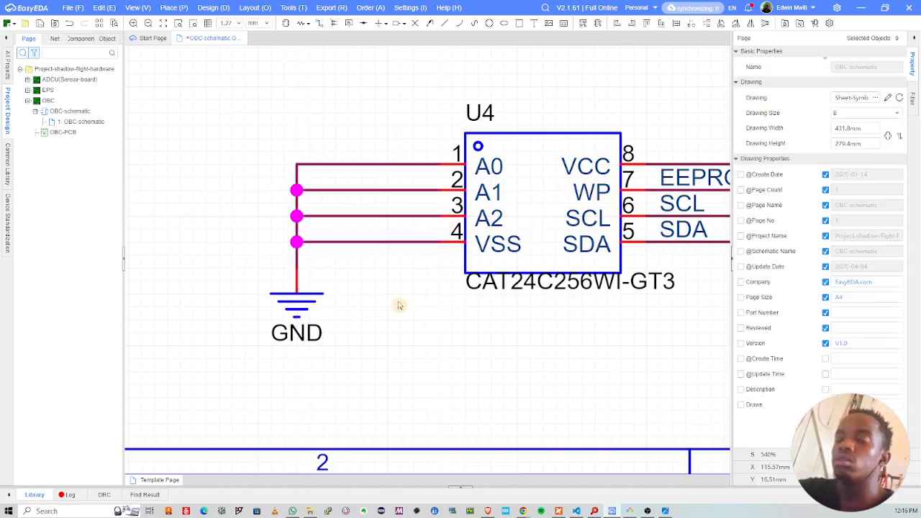
Step: Check the vertical ground wire joining the address pins and save the schematic
right_drag(394, 301, 329, 319)
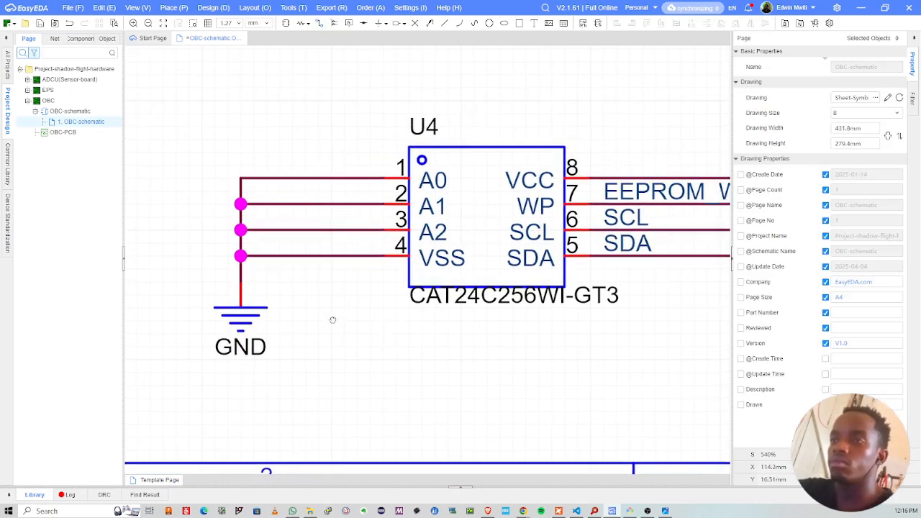
click(239, 200)
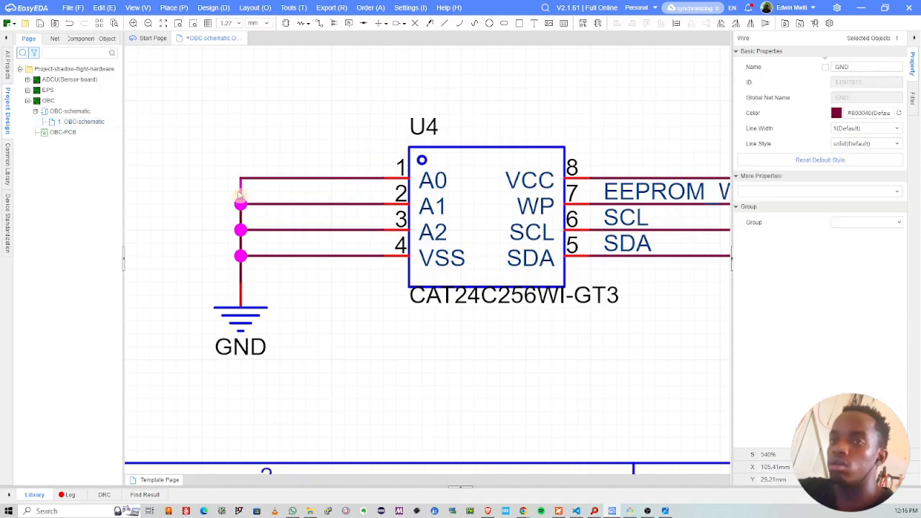
click(278, 120)
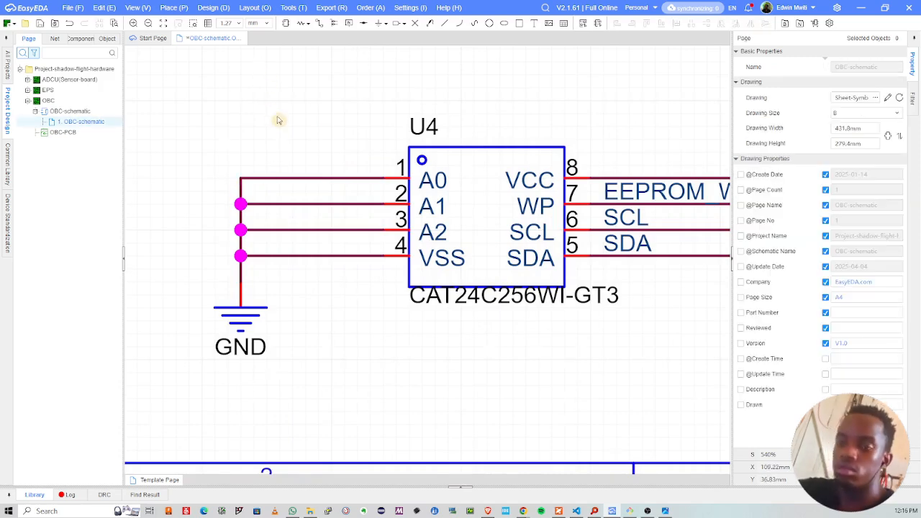
key(ctrl+s)
Step: Place the text note "0x00" just below the CAT24C256WI-GT3 part name
right_drag(354, 349, 353, 298)
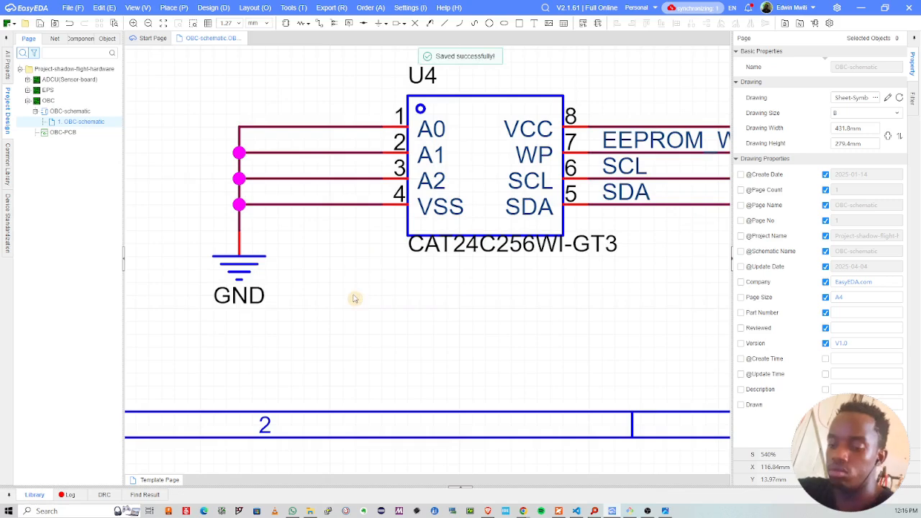
key(t)
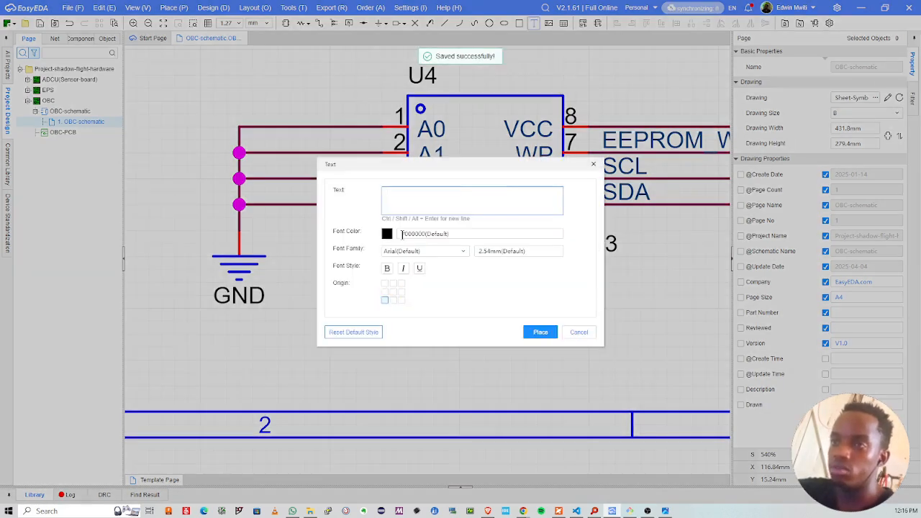
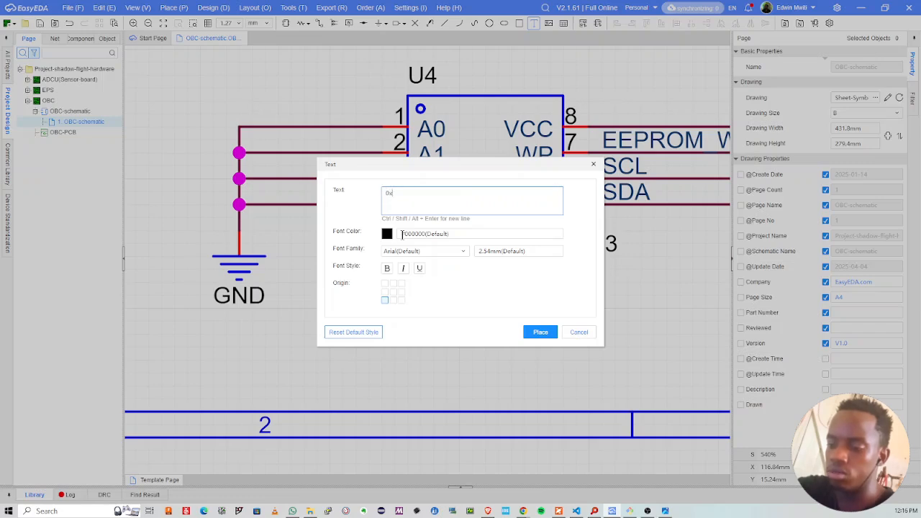
key(Return)
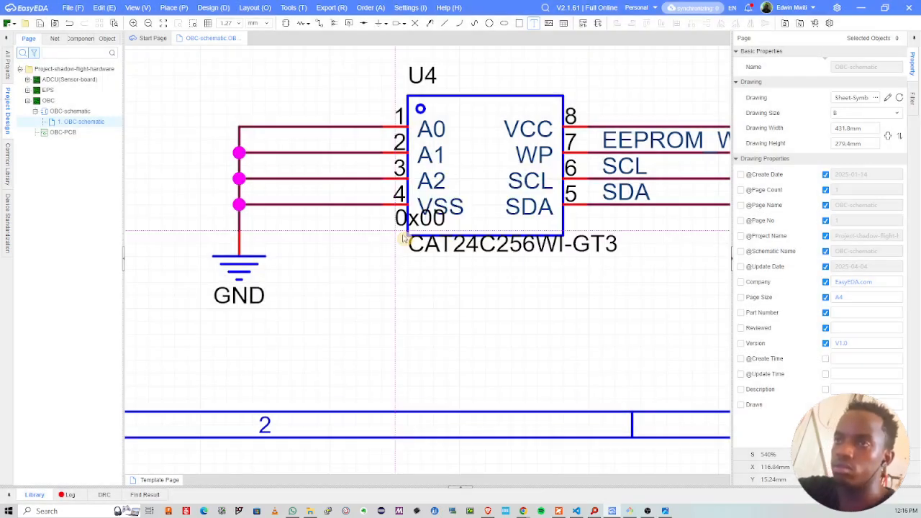
click(409, 302)
key(Escape)
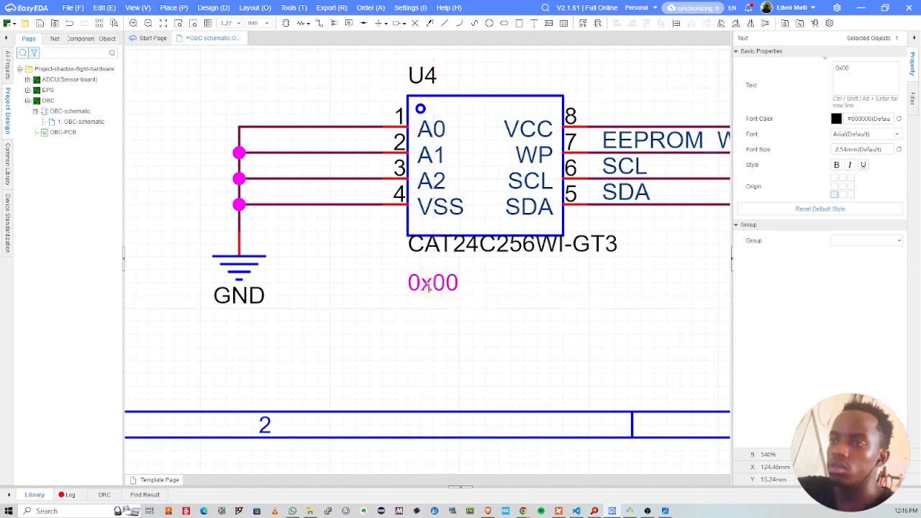
Step: Extend the note below the EEPROM to read "Device Address: 0x00" and shift it slightly left
double_click(432, 285)
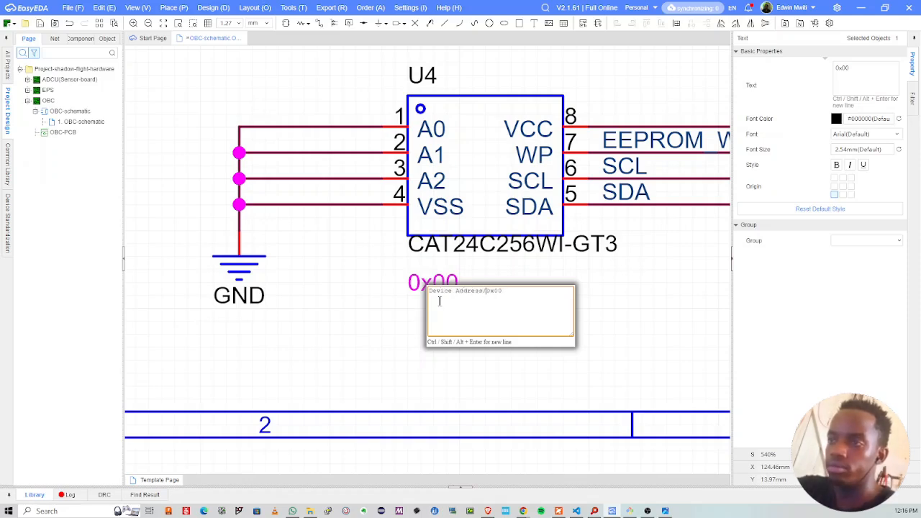
key(Return)
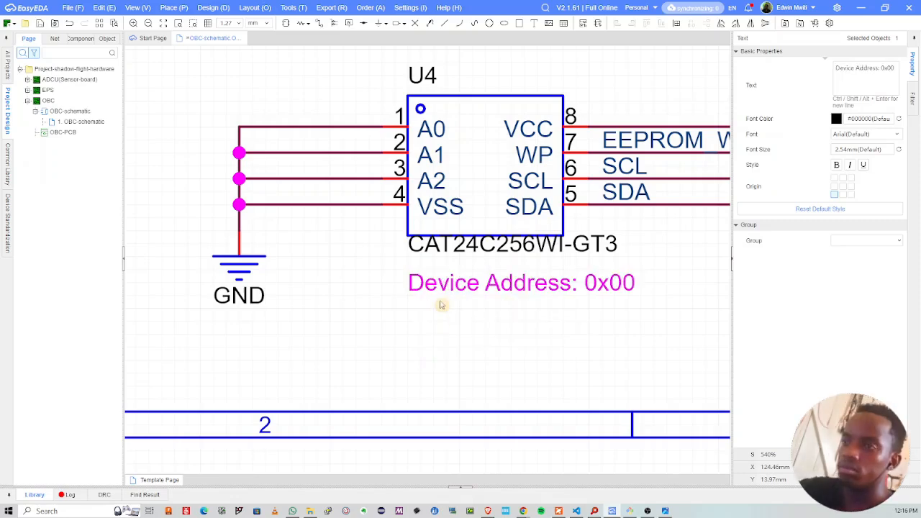
click(442, 302)
Step: Reword the address note as "EEPROM Address: 0x00" and nudge it left so it sits centred beneath U4
double_click(472, 288)
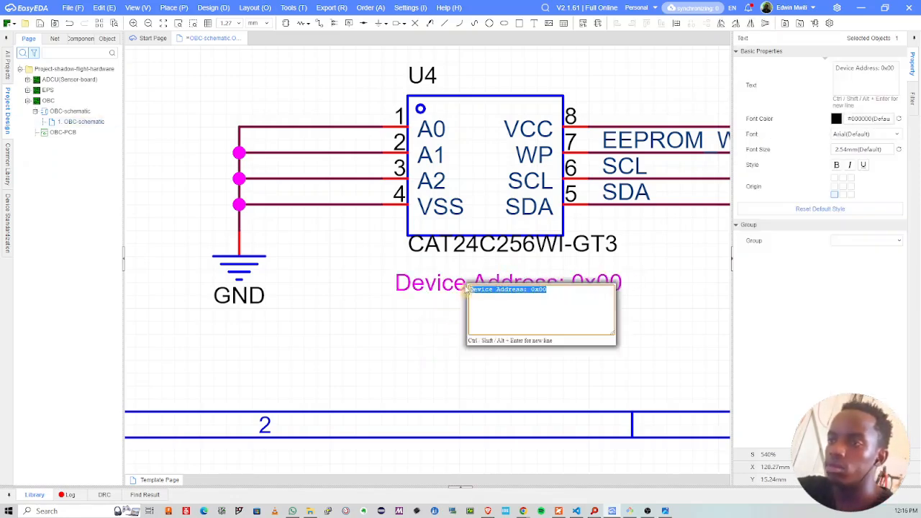
click(491, 290)
text(EEPROM)
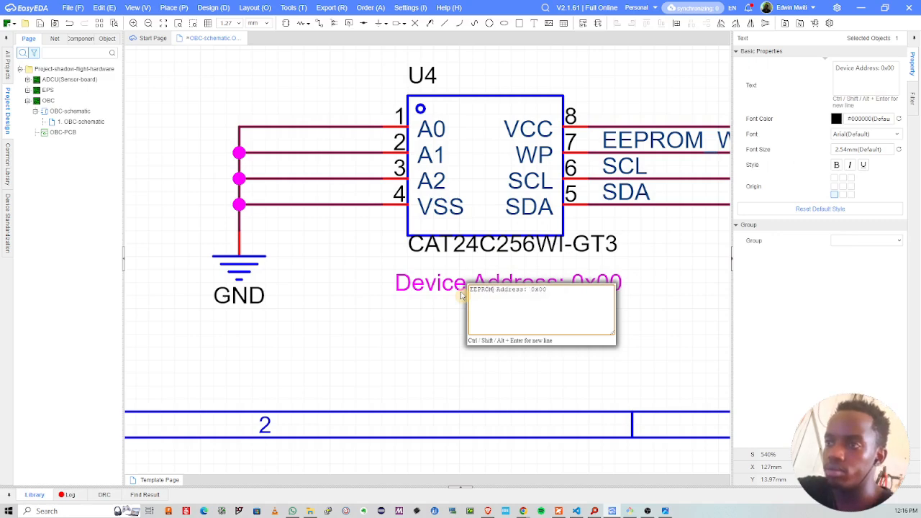
key(Return)
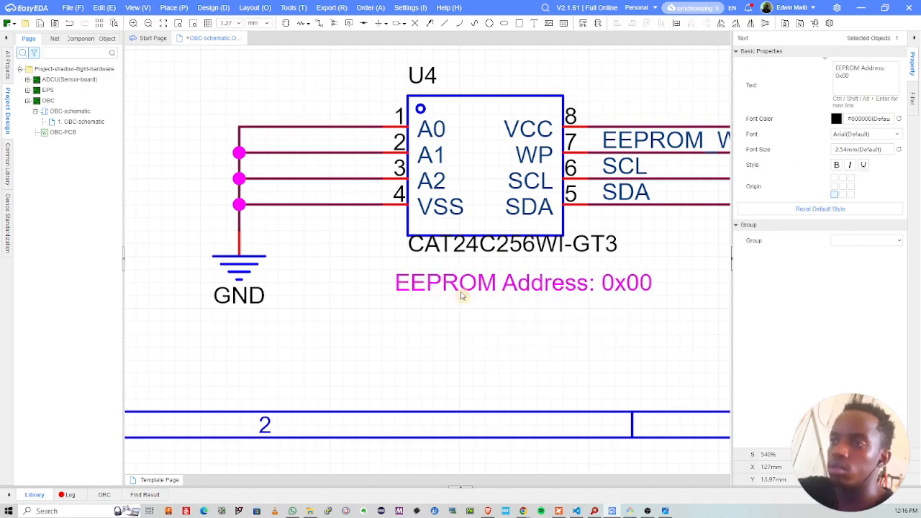
click(465, 314)
drag(459, 292, 446, 295)
click(446, 309)
Step: Move the whole EEPROM circuit with its wires, labels and address note slightly right and down toward the flash circuit, and save the schematic
scroll(583, 245, down, 3)
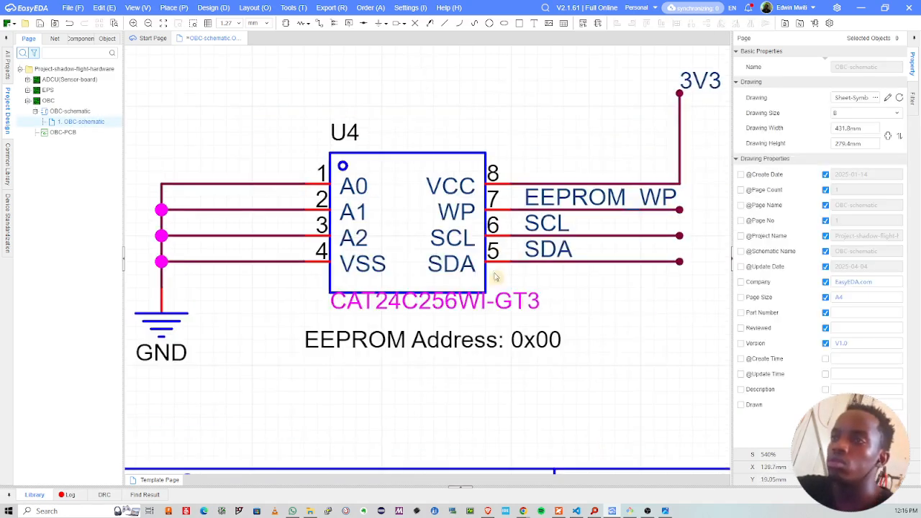
scroll(607, 267, down, 2)
scroll(601, 293, down, 2)
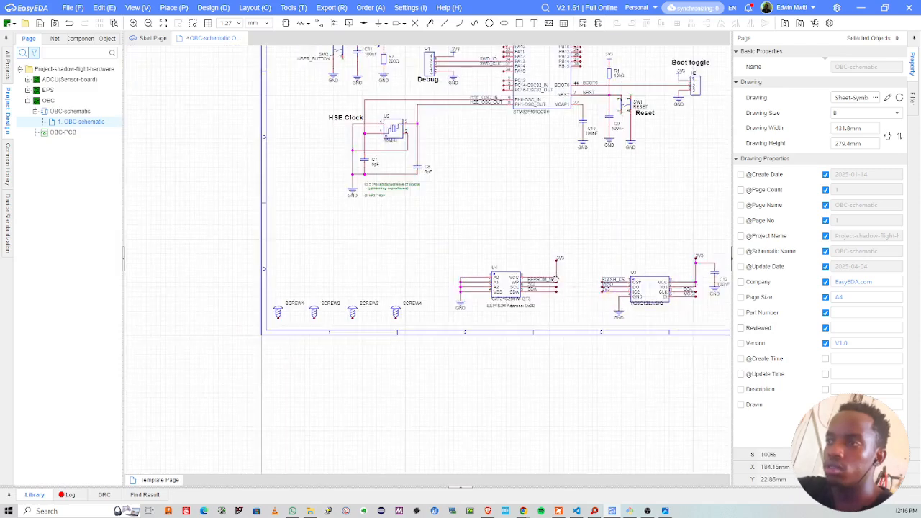
scroll(553, 274, up, 1)
drag(357, 207, 526, 324)
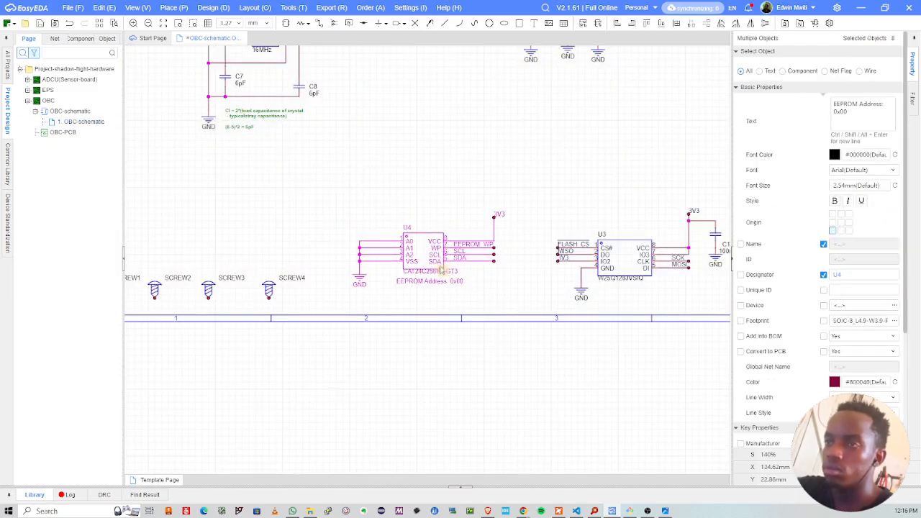
drag(447, 205, 465, 219)
click(465, 218)
key(ctrl+s)
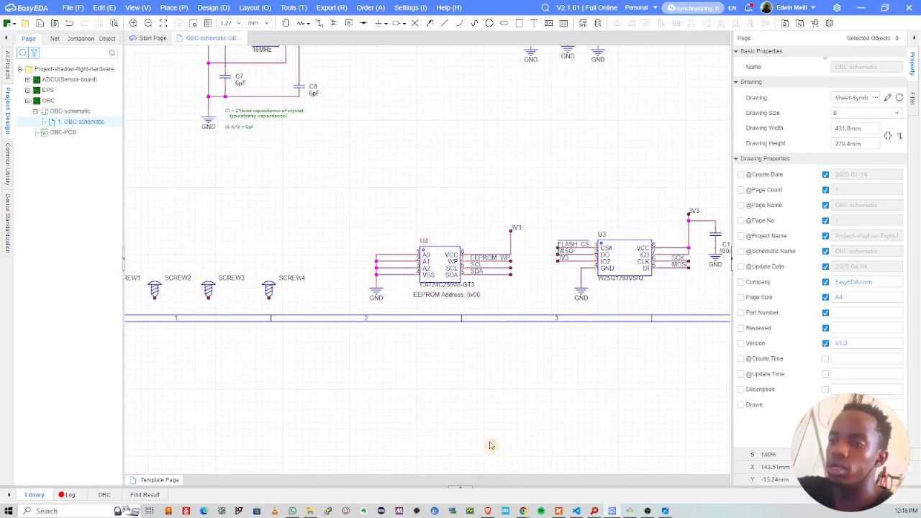
Step: Check the Memory, storage and RTC block in the obc-memory-and-debug.png diagram for the next component, and return to EasyEDA
click(666, 511)
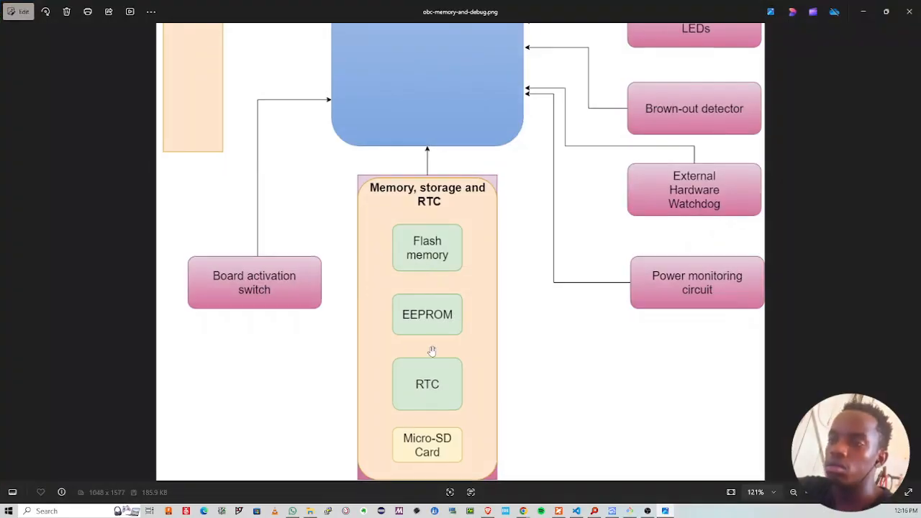
scroll(436, 354, up, 4)
scroll(437, 403, up, 2)
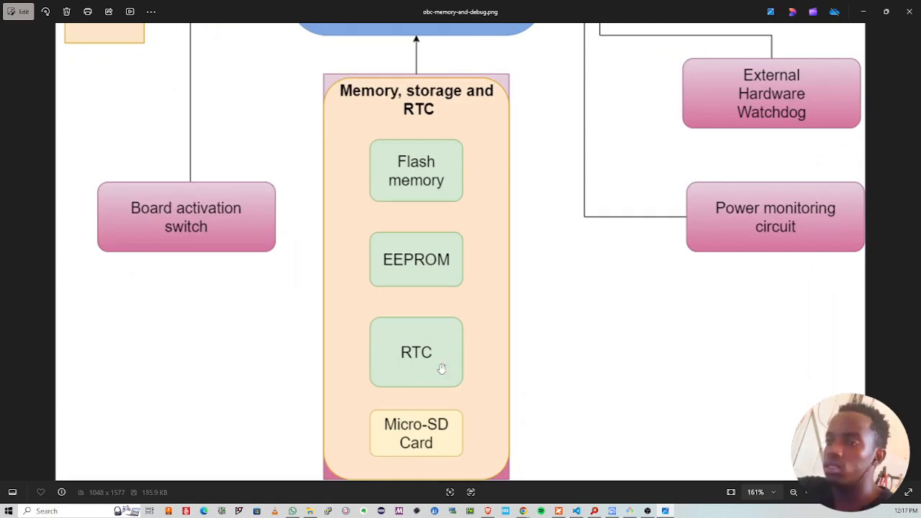
click(869, 16)
Step: Move the four screw hole symbols SCREW1 to SCREW4 straight up, into the empty area below the HSE clock circuit
scroll(426, 210, down, 2)
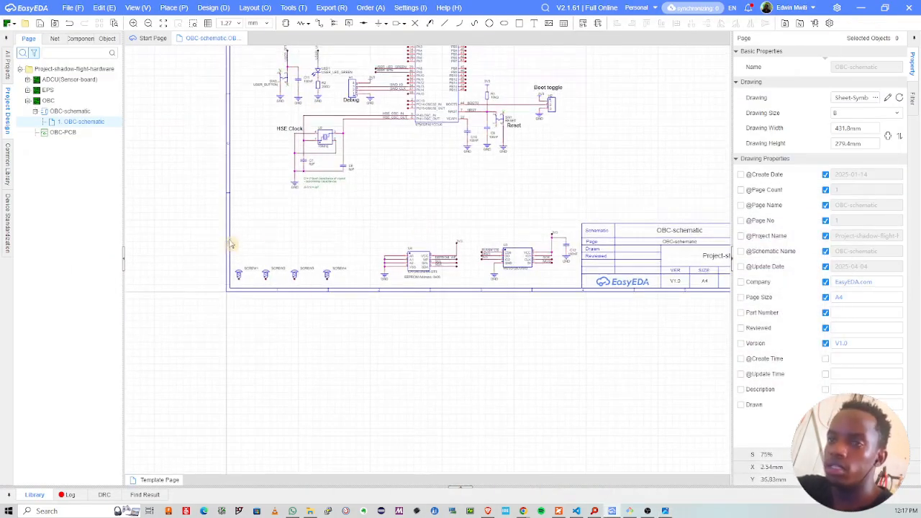
mouse_move(229, 239)
mouse_down()
mouse_move(367, 308)
mouse_move(354, 319)
mouse_up()
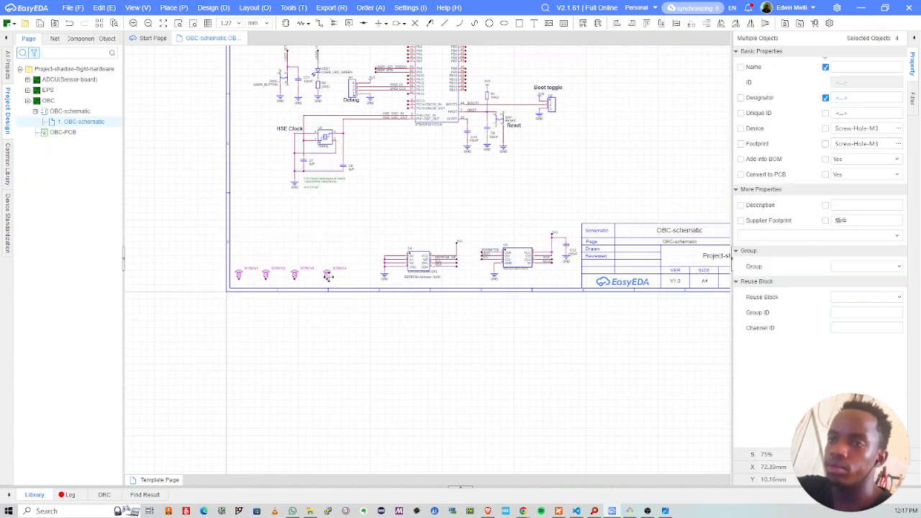
drag(329, 276, 331, 211)
click(336, 237)
scroll(438, 250, up, 3)
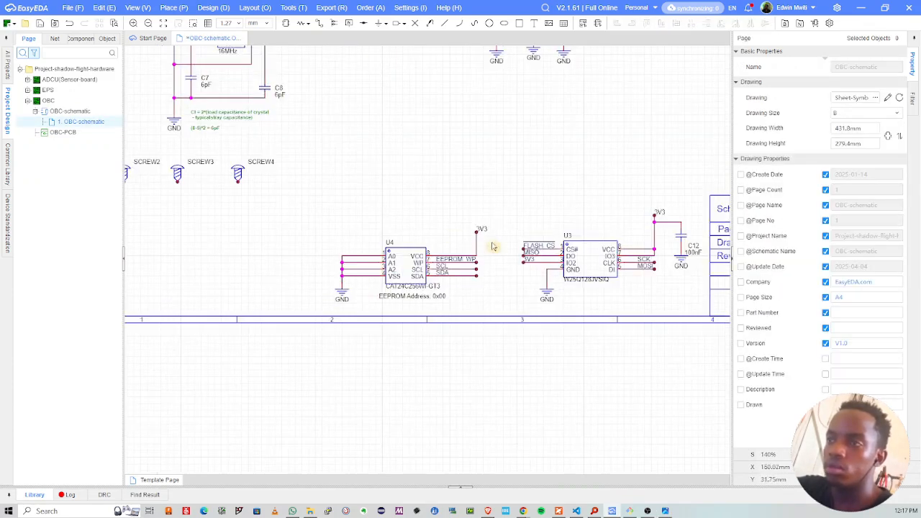
Step: Switch to the LCSC product page in Chrome and search the store for "rtc"
mouse_move(524, 512)
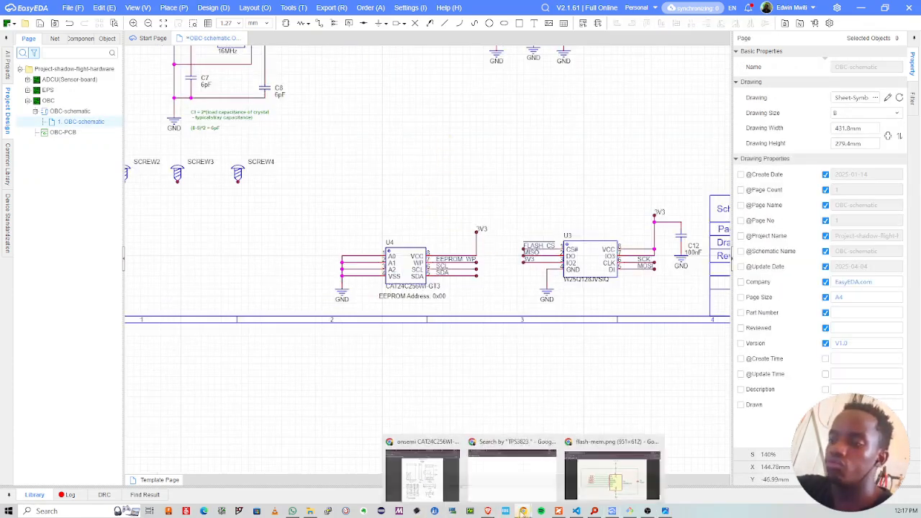
mouse_move(521, 477)
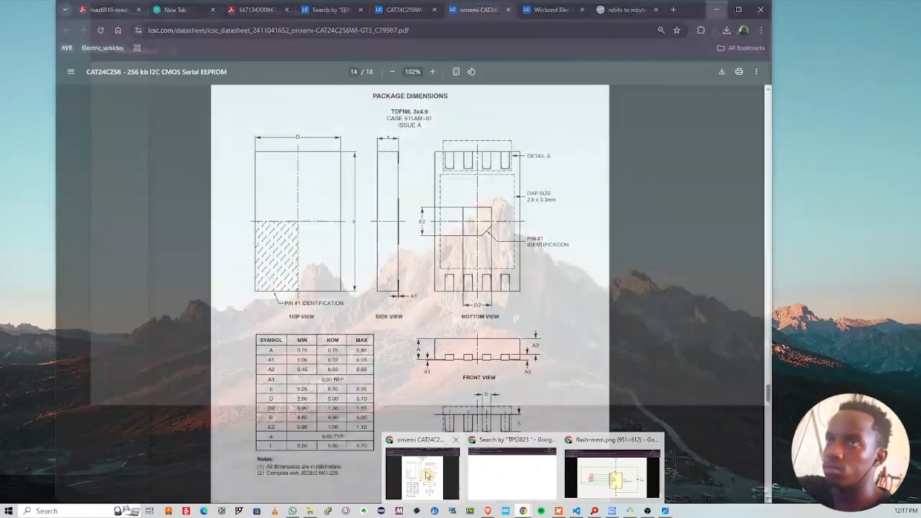
click(453, 474)
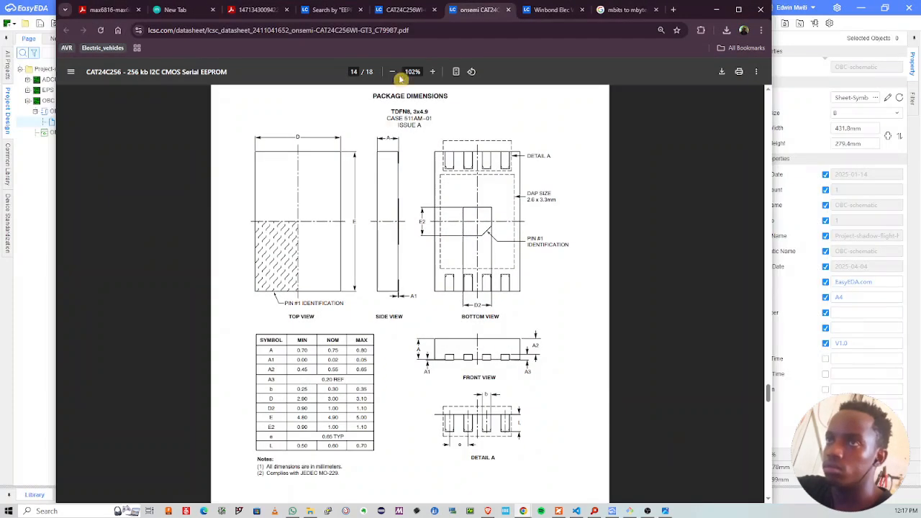
click(403, 10)
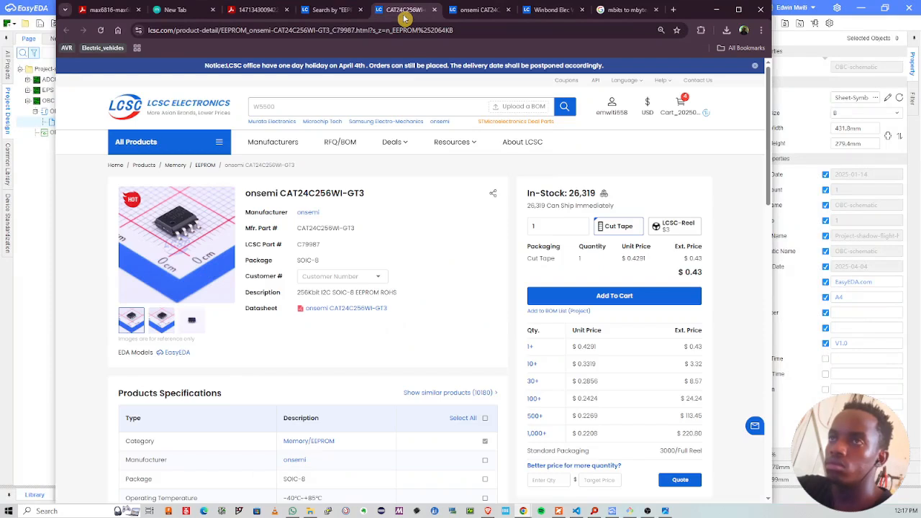
click(288, 110)
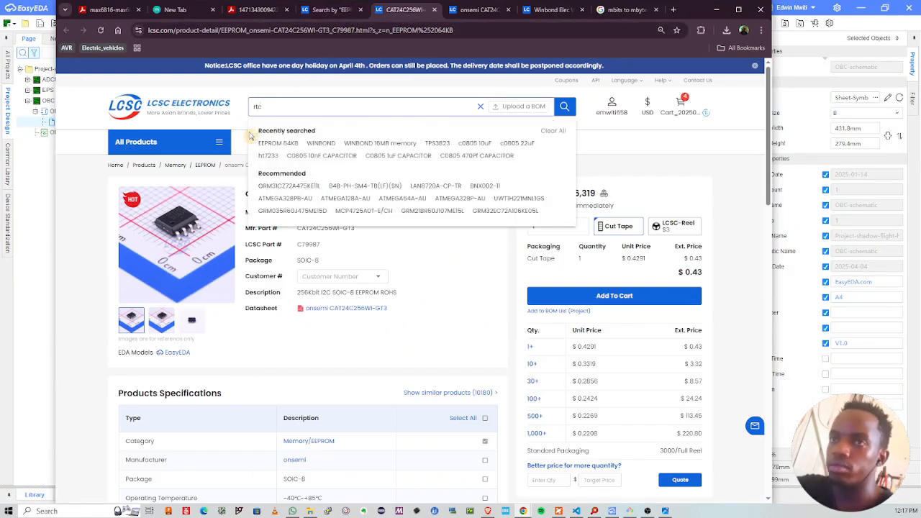
key(Return)
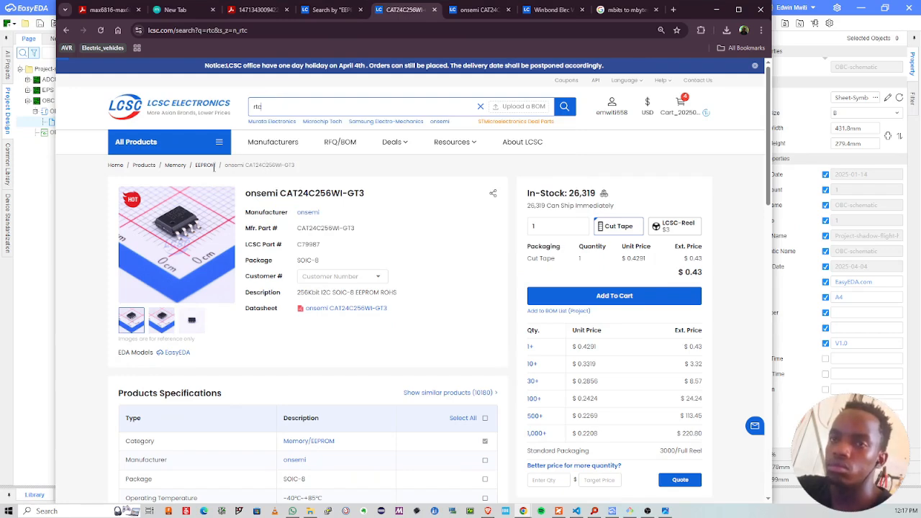
Step: Compare the real-time clock search results on LCSC by package, price, stock and interface
scroll(252, 238, down, 1)
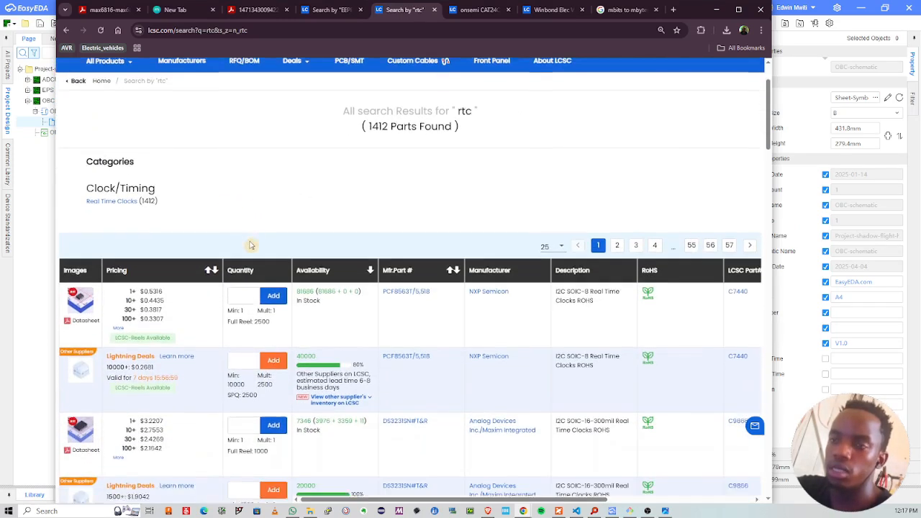
scroll(251, 246, down, 1)
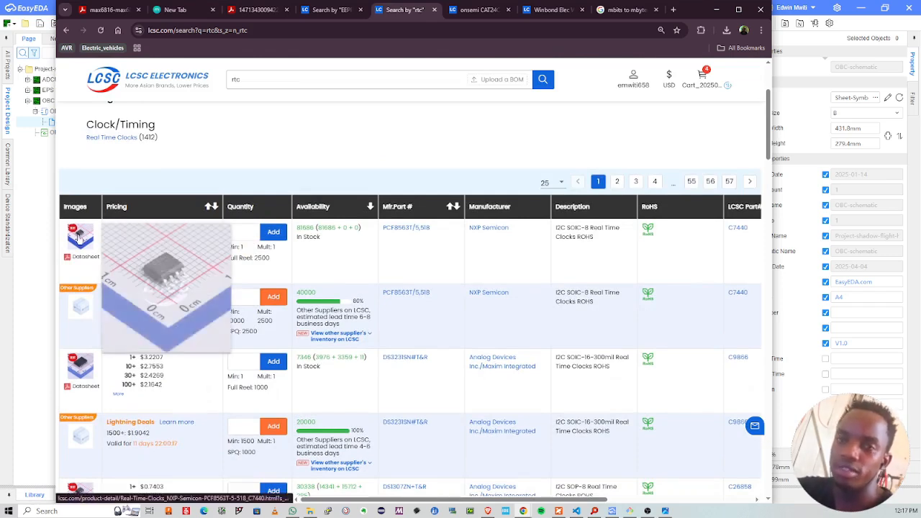
scroll(205, 290, down, 1)
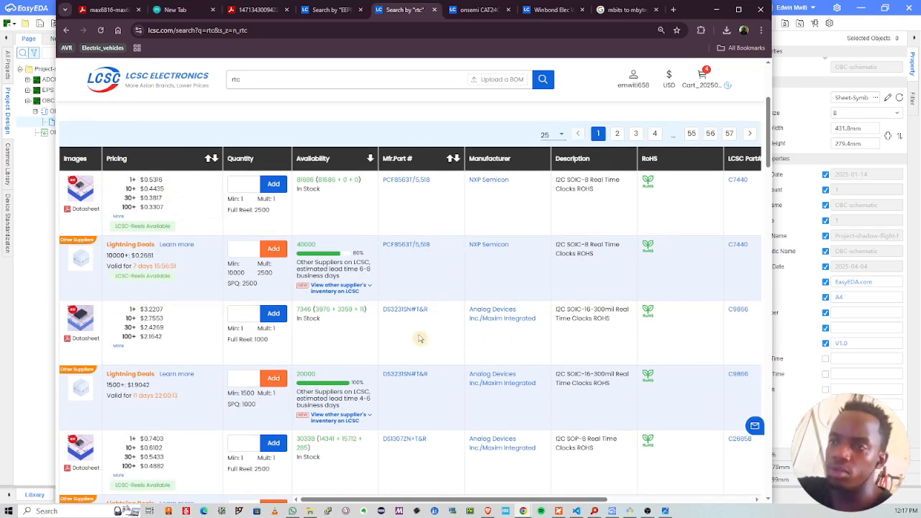
scroll(317, 288, up, 1)
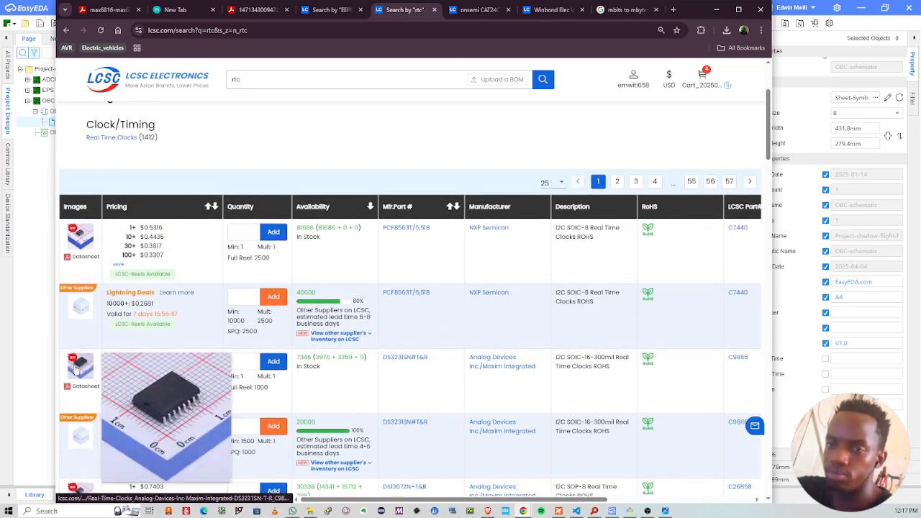
mouse_move(82, 232)
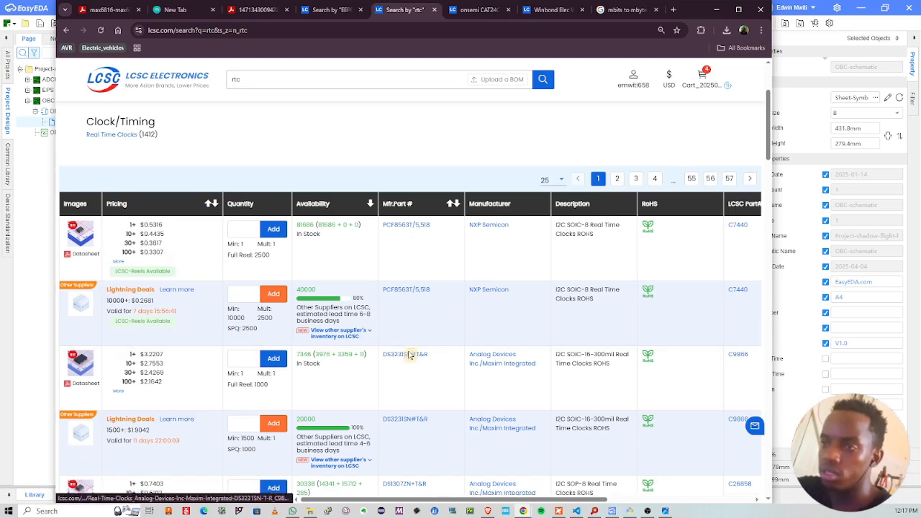
scroll(403, 331, down, 1)
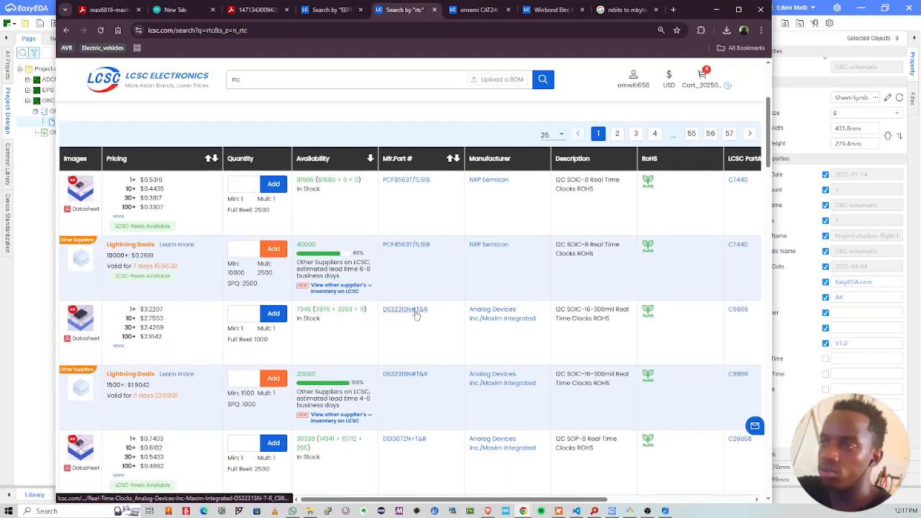
scroll(511, 325, up, 1)
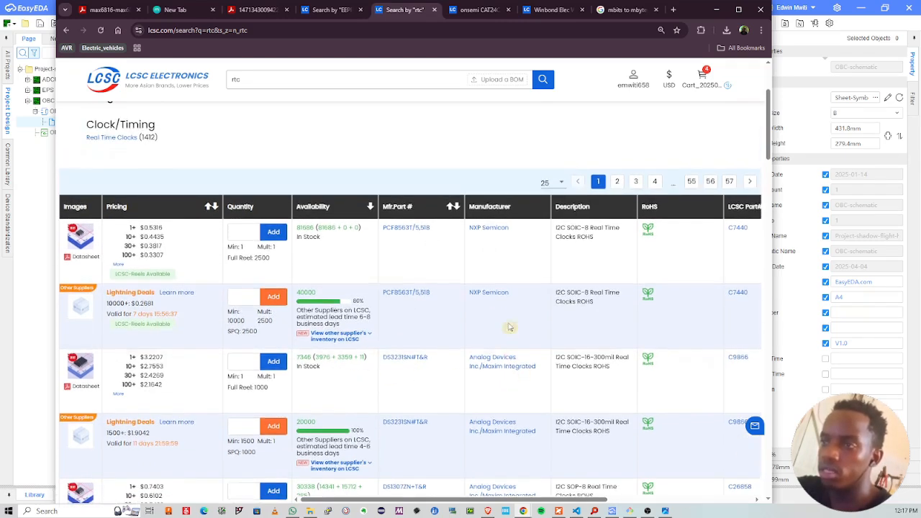
scroll(507, 371, down, 1)
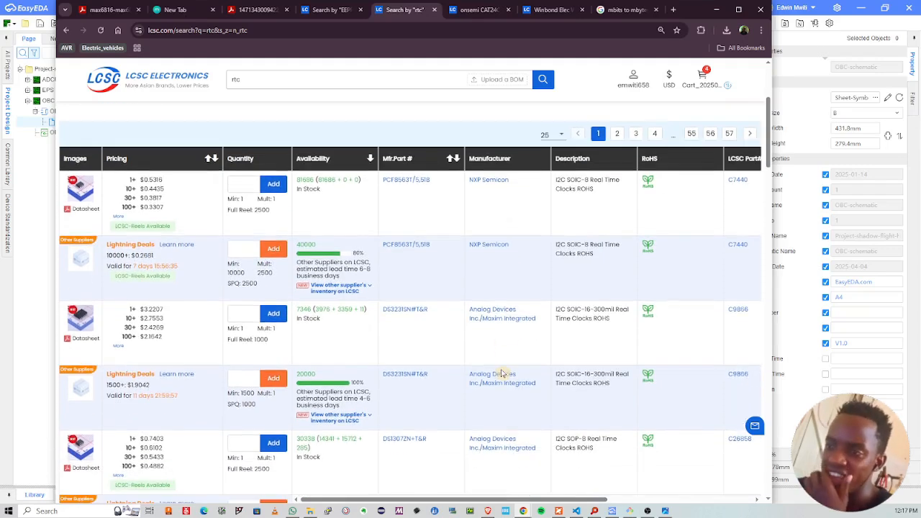
scroll(503, 378, down, 2)
scroll(504, 403, down, 3)
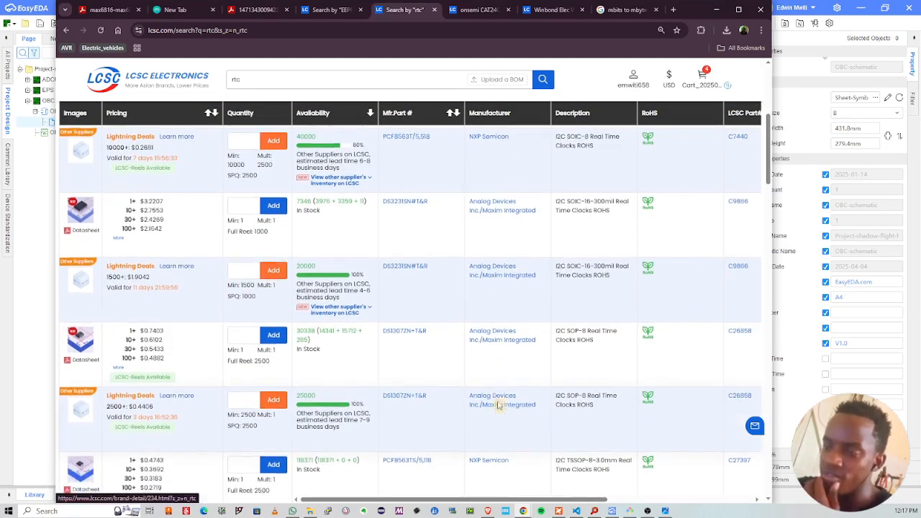
scroll(507, 401, down, 4)
scroll(514, 427, up, 8)
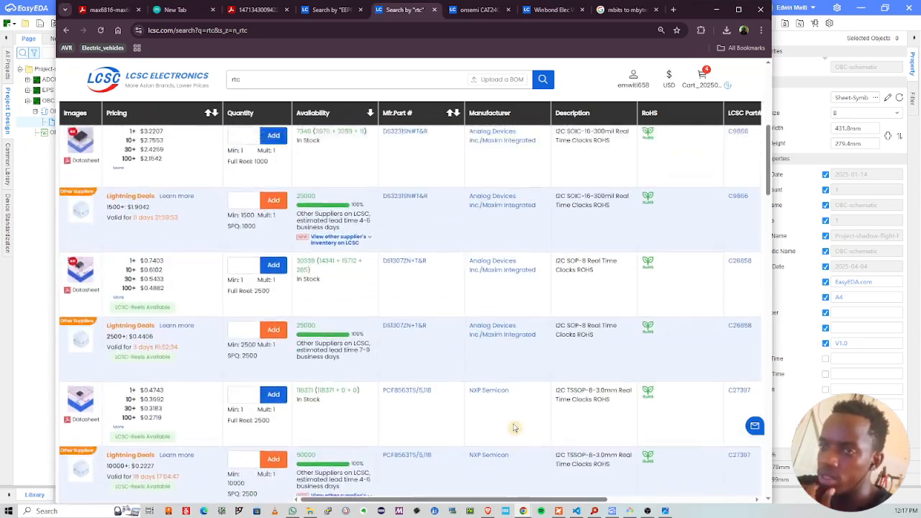
scroll(515, 403, up, 2)
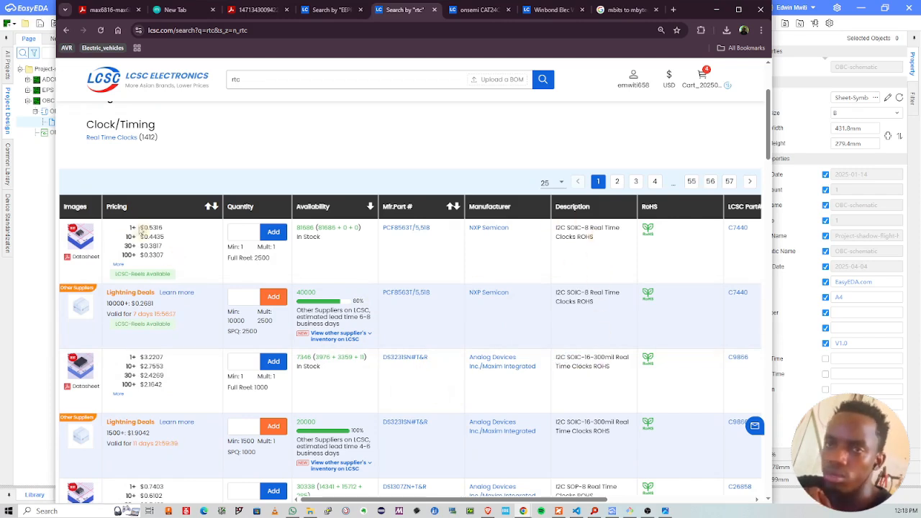
scroll(211, 335, down, 5)
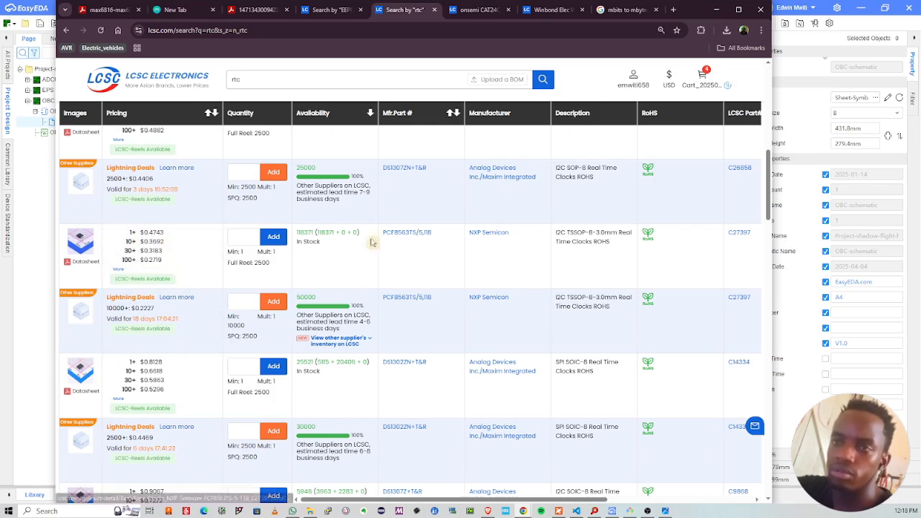
Step: Open the NXP PCF8563TS/5,118 product page and its datasheet, closing the two LCSC search-result tabs
click(452, 265)
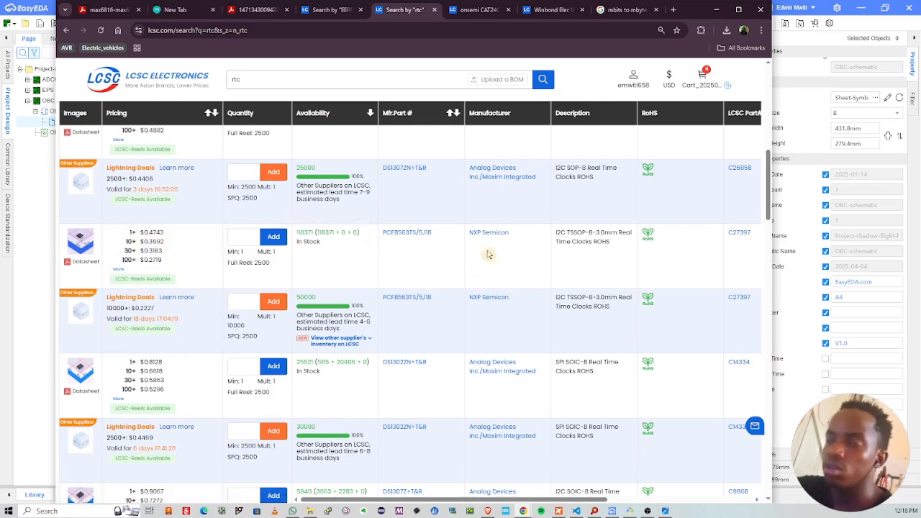
click(83, 239)
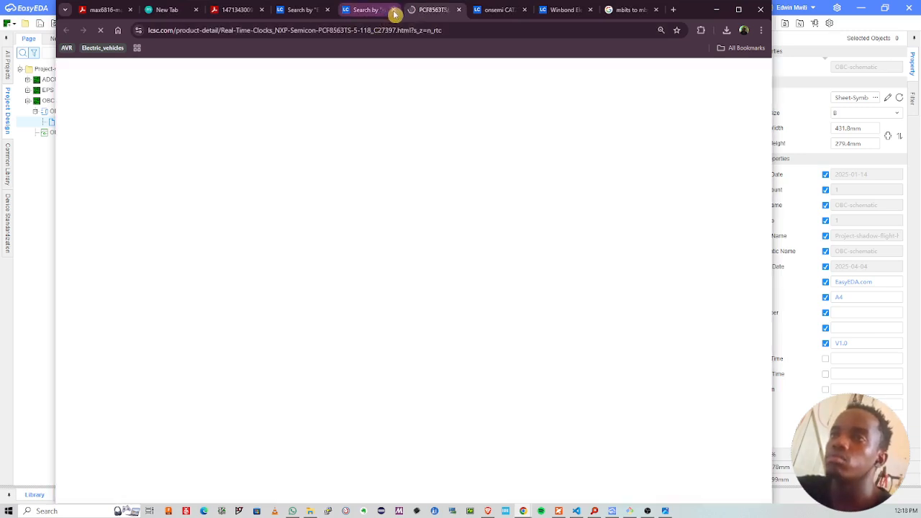
click(393, 10)
click(328, 10)
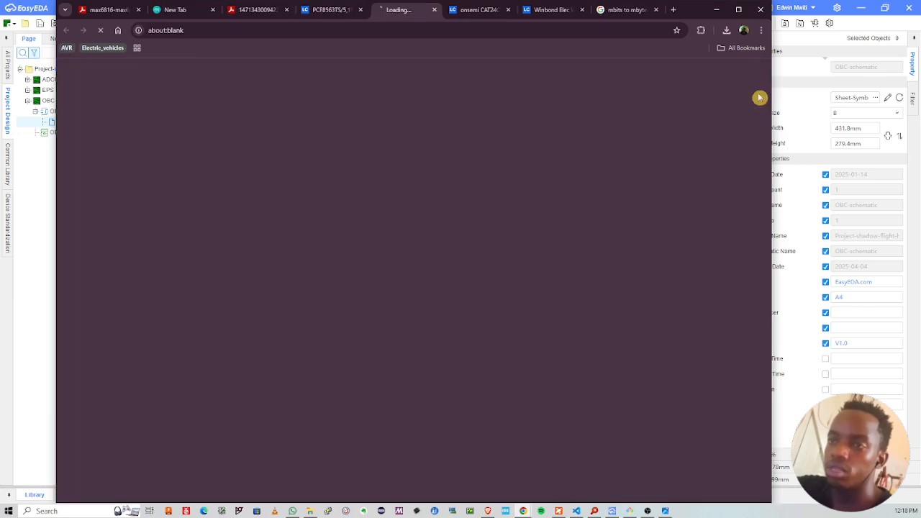
click(345, 308)
Step: Return to EasyEDA, search the LCSC device library for C27397 and place the PCF8563TS/5,118 left of the EEPROM circuit
click(719, 14)
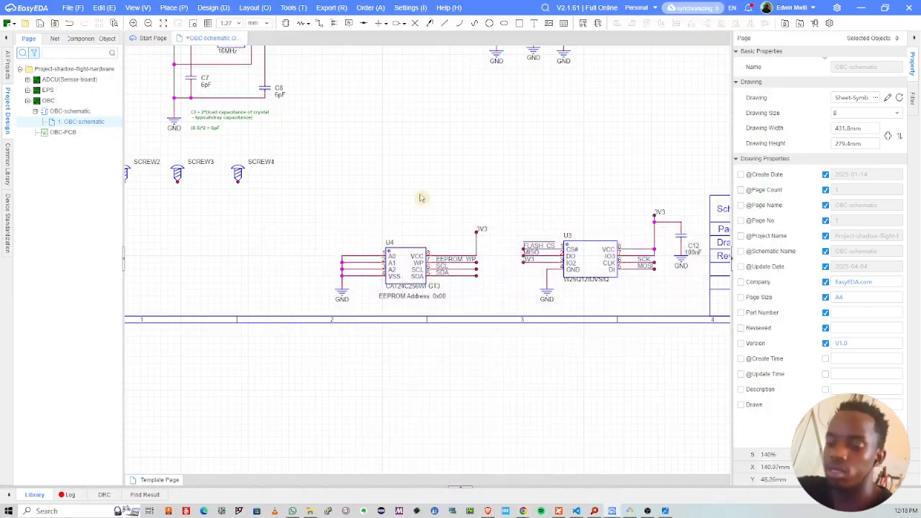
key(shift+f)
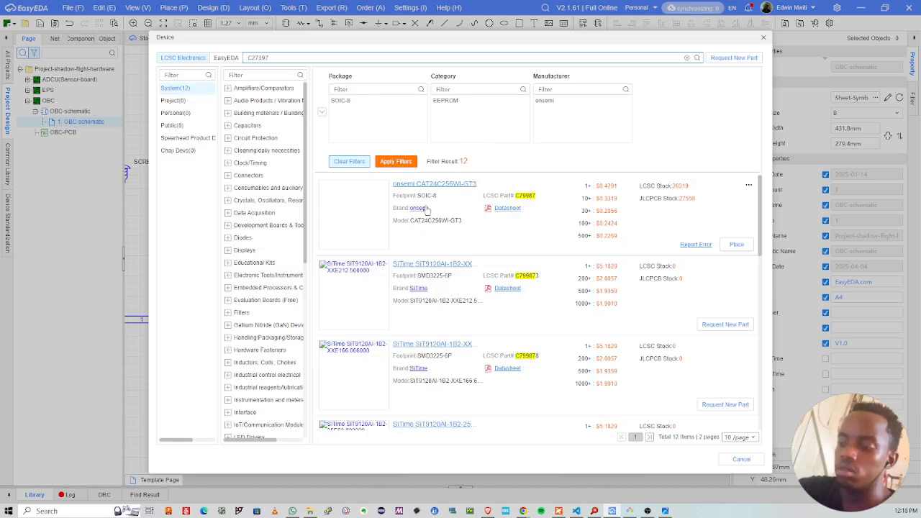
key(Return)
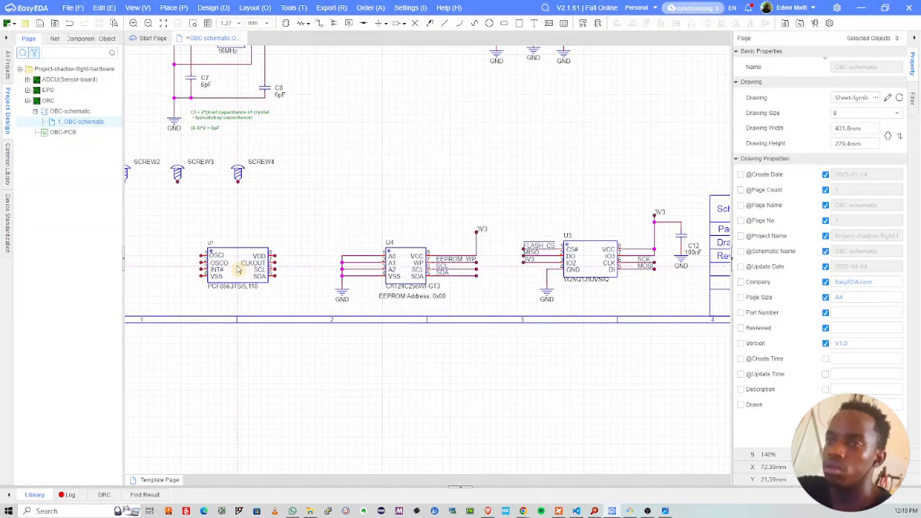
scroll(242, 268, down, 2)
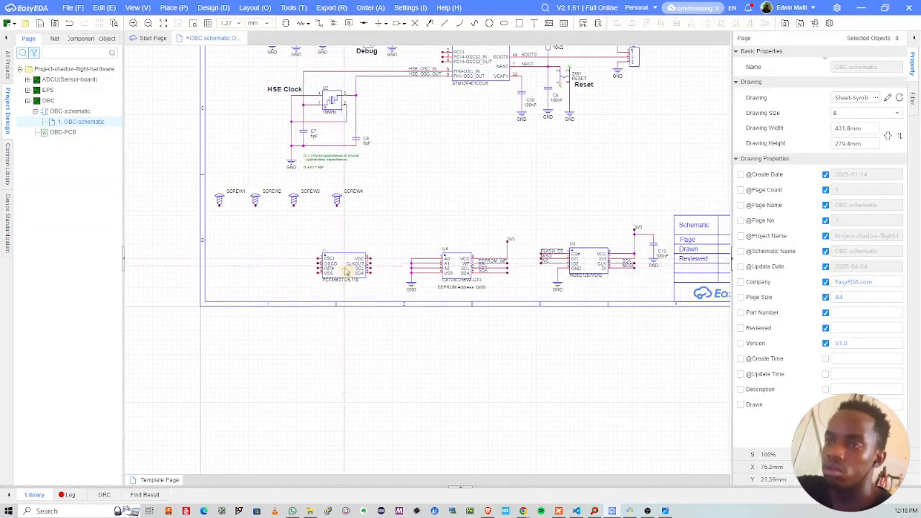
click(346, 272)
Step: Draw equally long horizontal wires outward from the SCL and SDA pins of the PCF8563TS real-time clock U5
scroll(319, 277, up, 4)
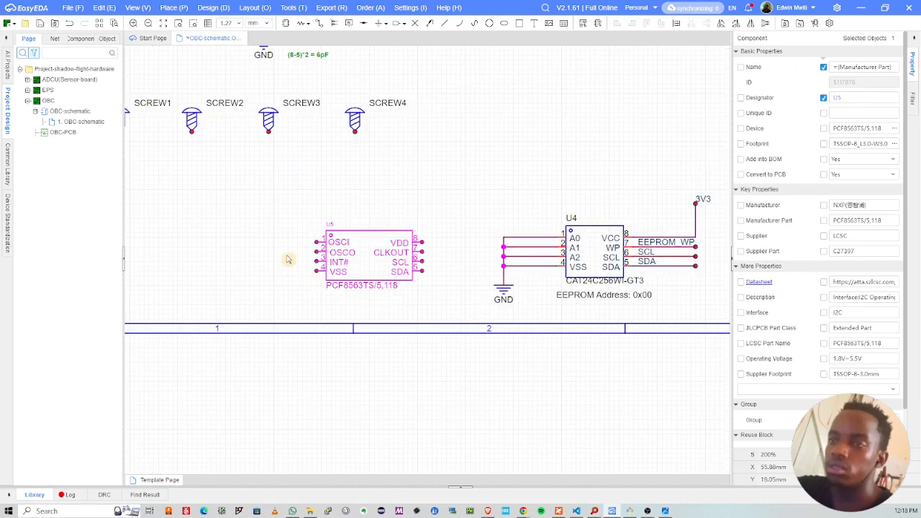
scroll(360, 266, up, 2)
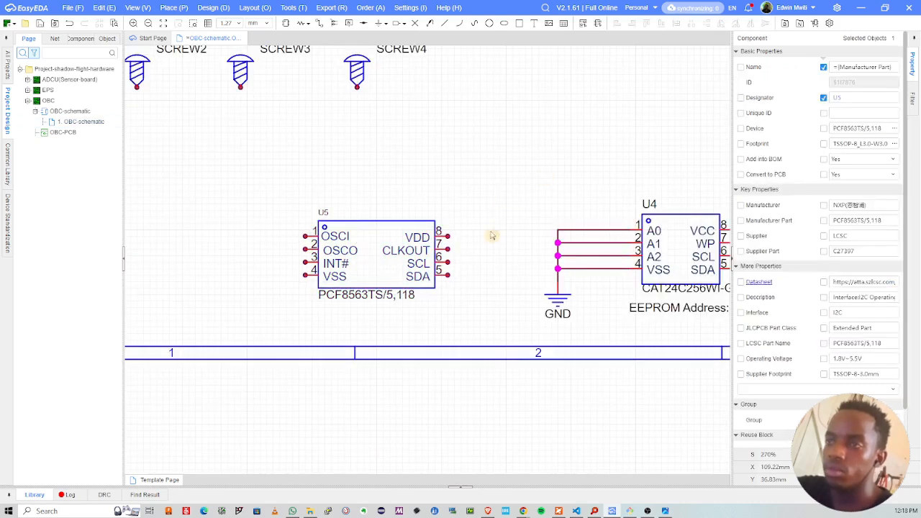
scroll(491, 236, up, 2)
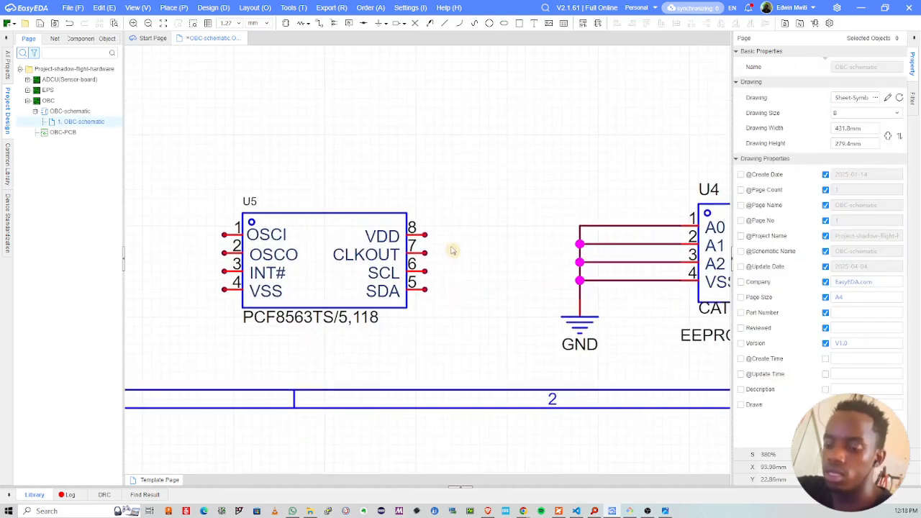
key(alt+w)
click(426, 271)
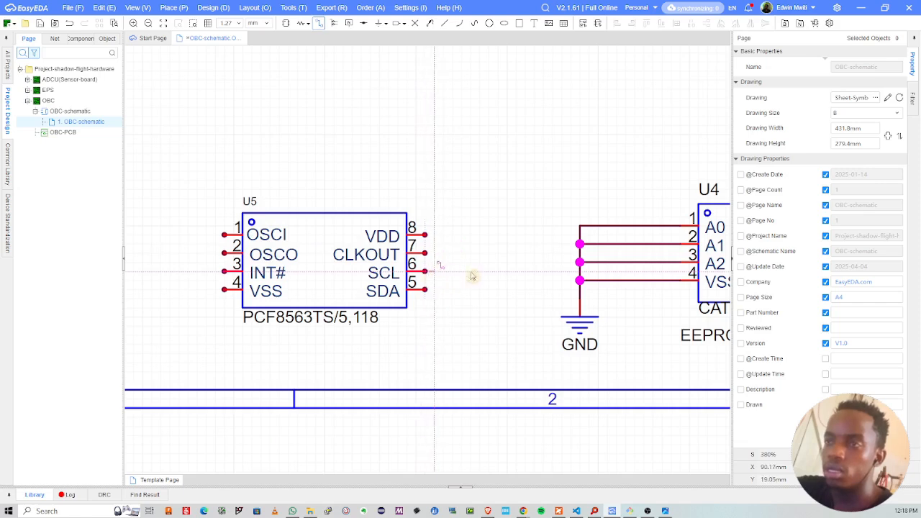
double_click(525, 271)
click(424, 290)
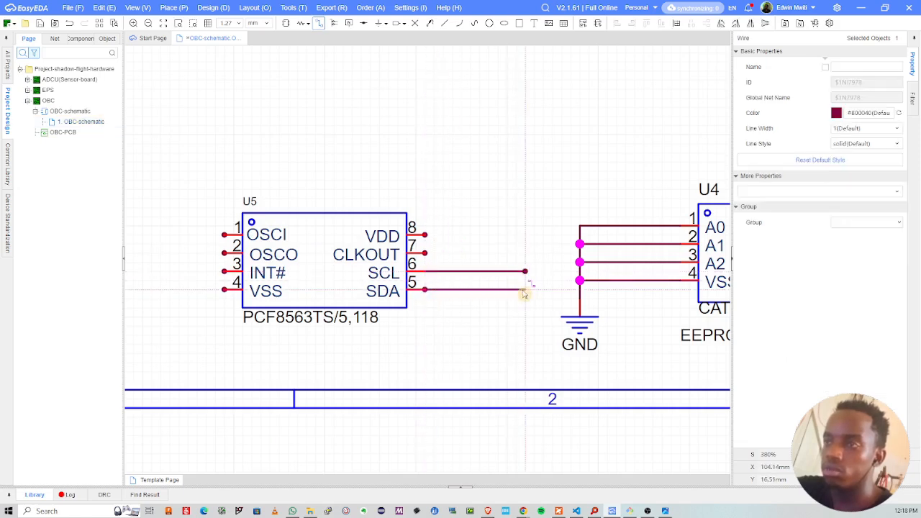
double_click(525, 291)
Step: Copy the SCL and SDA net labels from EEPROM U4 onto the matching wires of U5
scroll(529, 239, down, 4)
scroll(555, 247, up, 3)
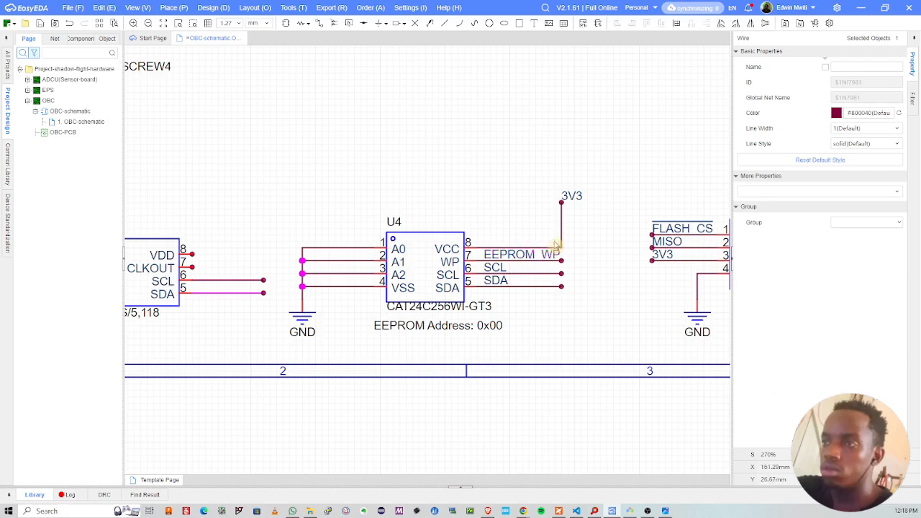
click(496, 269)
ctrl+click(495, 281)
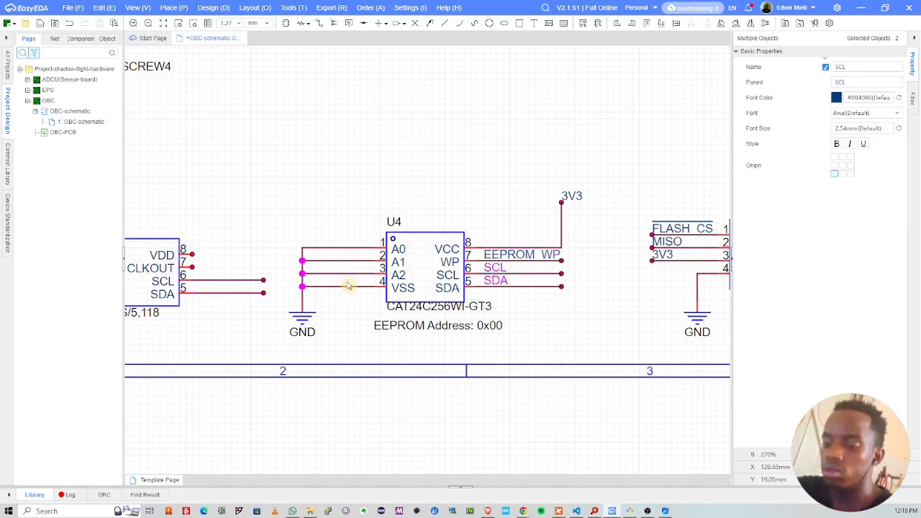
key(ctrl+c)
key(ctrl+v)
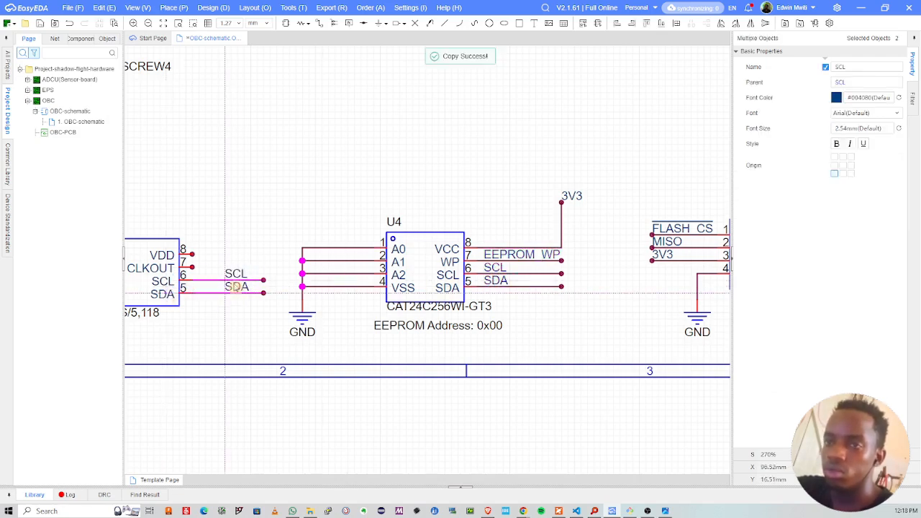
click(235, 286)
Step: Copy the EEPROM circuit's GND symbol and place the copy below and to the left of U5's VSS pin
scroll(259, 259, up, 3)
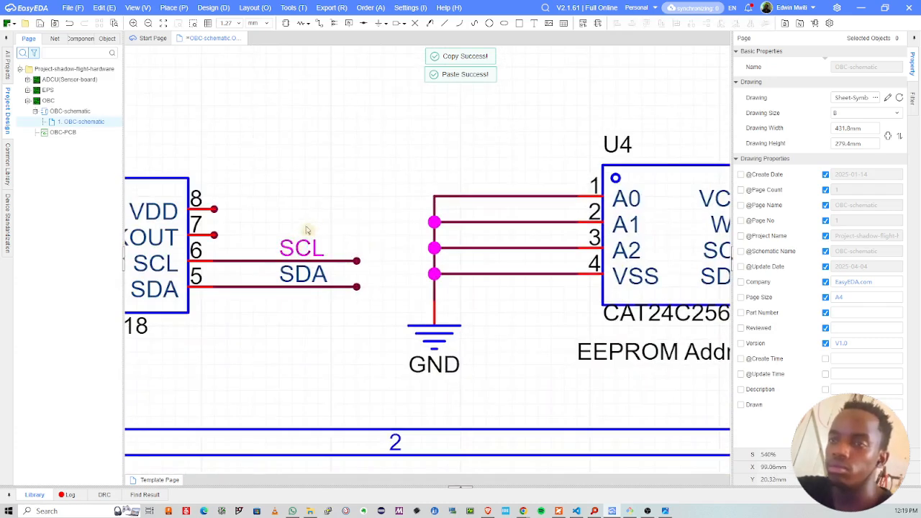
right_drag(243, 253, 414, 224)
scroll(387, 222, down, 2)
right_drag(333, 234, 369, 224)
scroll(335, 228, up, 1)
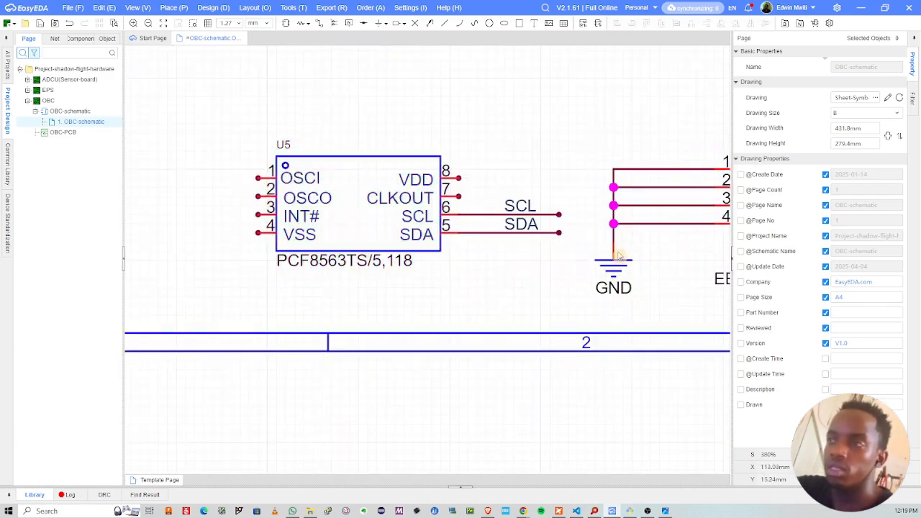
click(617, 257)
key(ctrl+c)
key(ctrl+v)
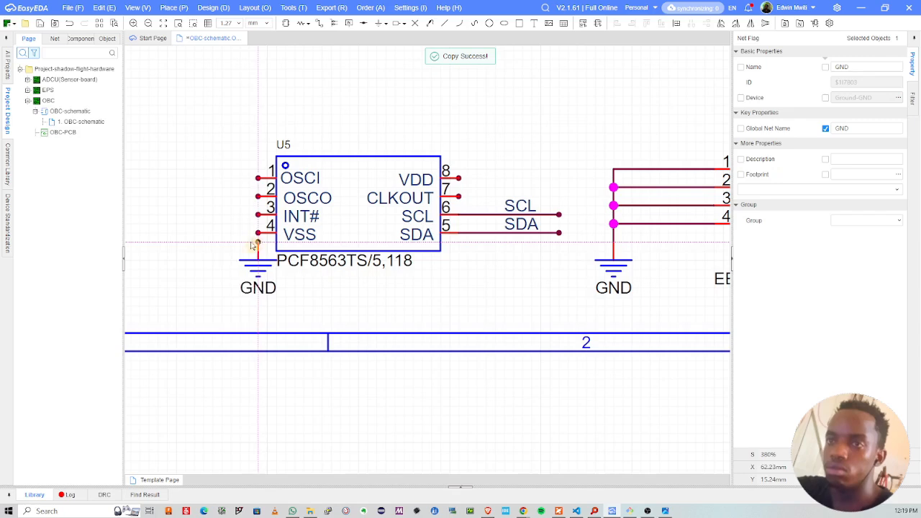
click(226, 253)
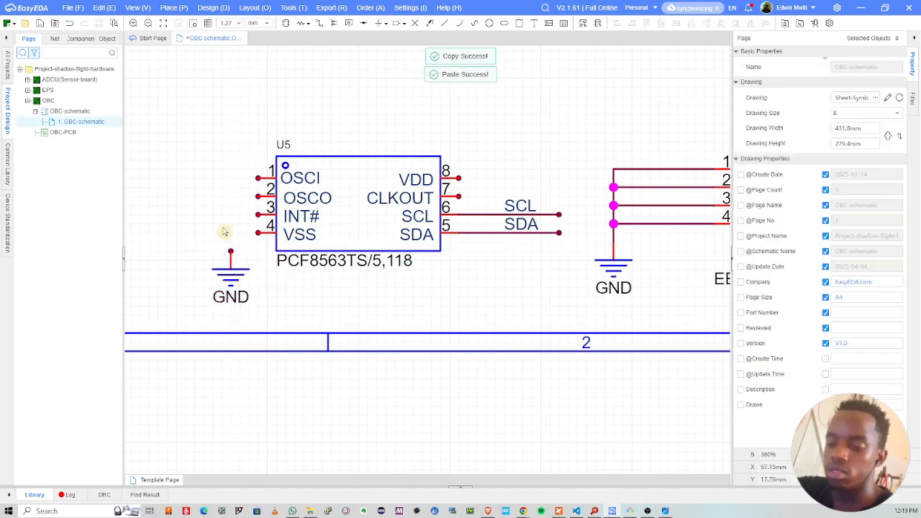
Step: Wire the new GND symbol to U5's VSS pin and save the schematic
key(w)
click(231, 251)
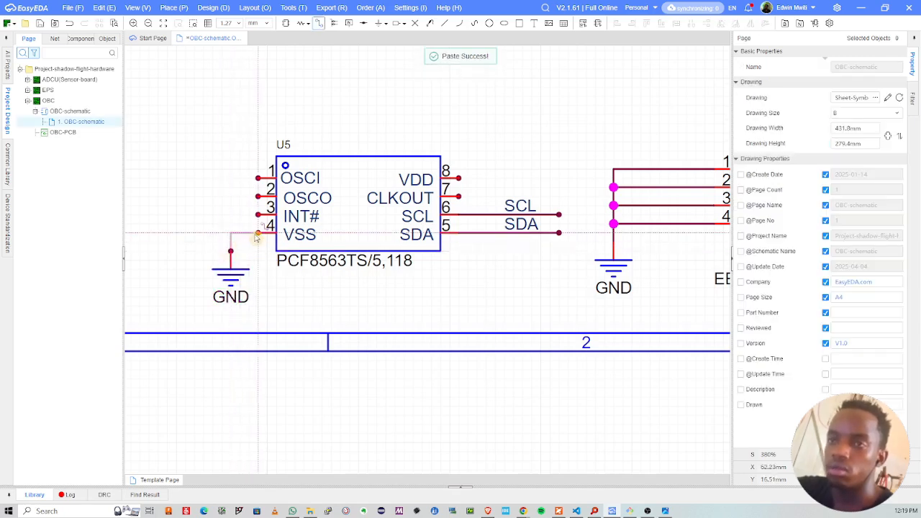
click(257, 234)
key(Escape)
right_drag(313, 232, 375, 240)
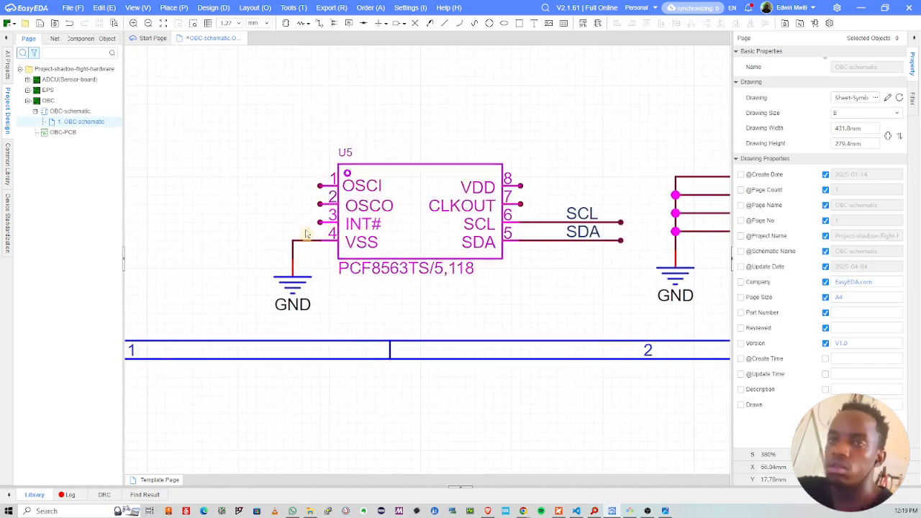
key(ctrl+s)
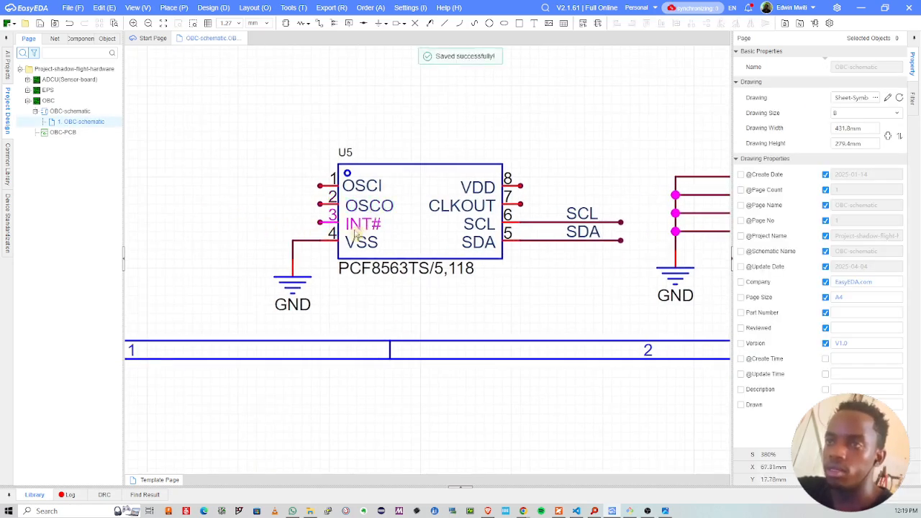
right_drag(440, 249, 380, 248)
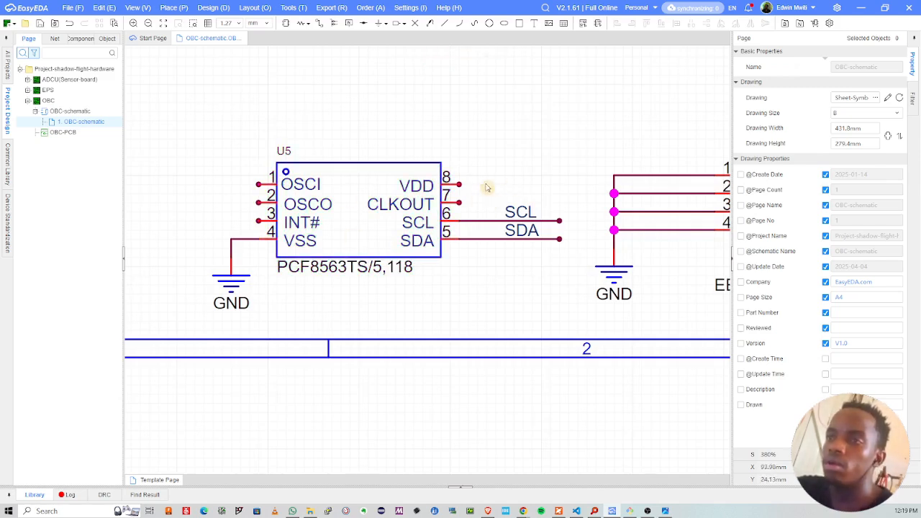
click(353, 193)
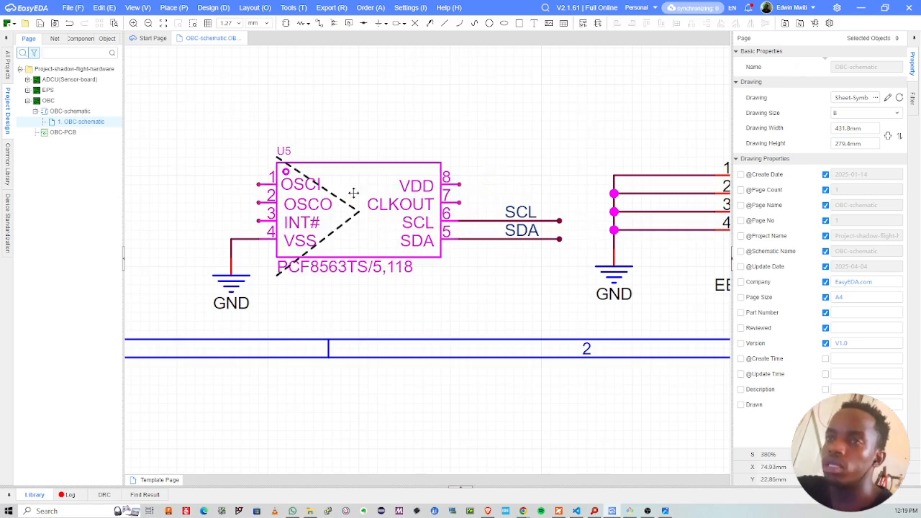
click(518, 174)
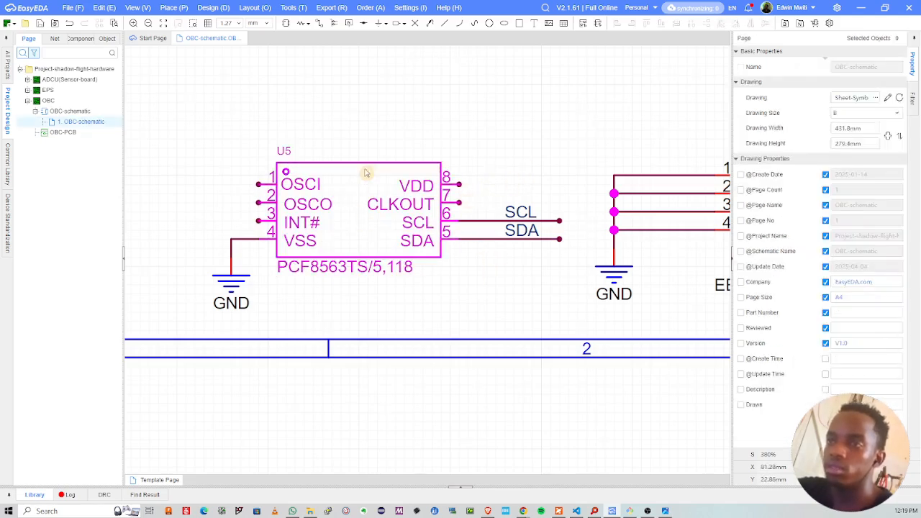
right_drag(405, 140, 435, 125)
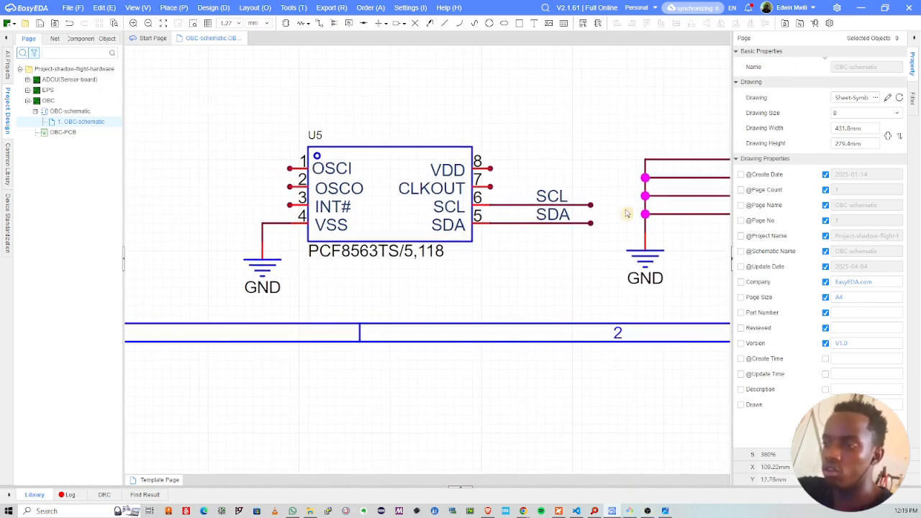
mouse_move(523, 511)
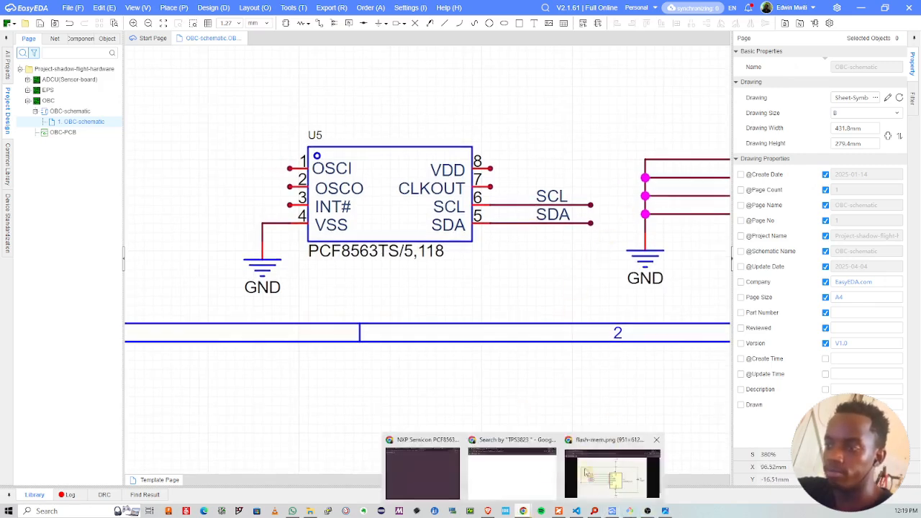
click(540, 476)
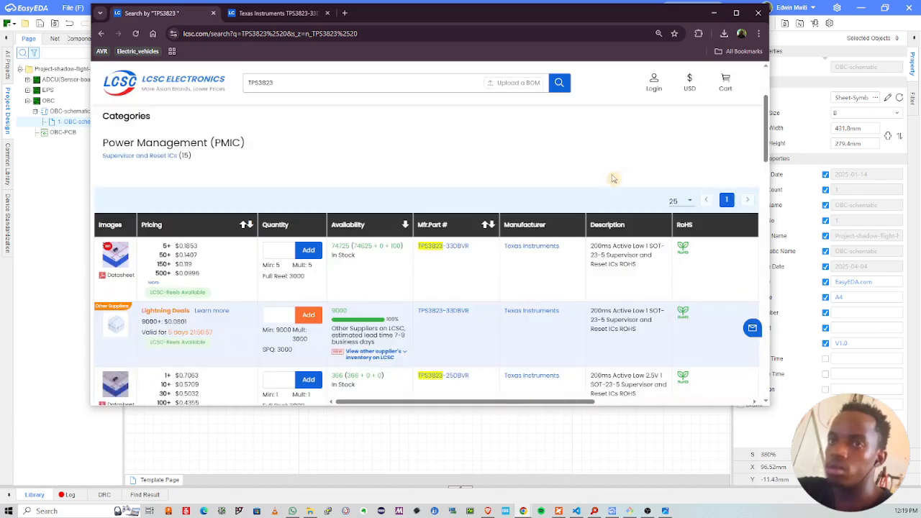
click(713, 13)
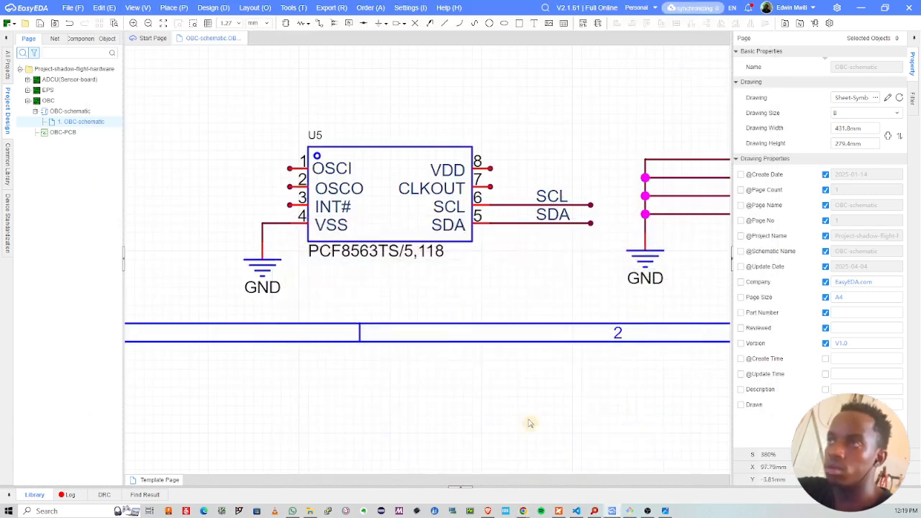
Step: Switch to the Chrome window with the LCSC TPS3823 search and view the Texas Instruments TPS3823-33DBVR datasheet
mouse_move(518, 511)
click(507, 489)
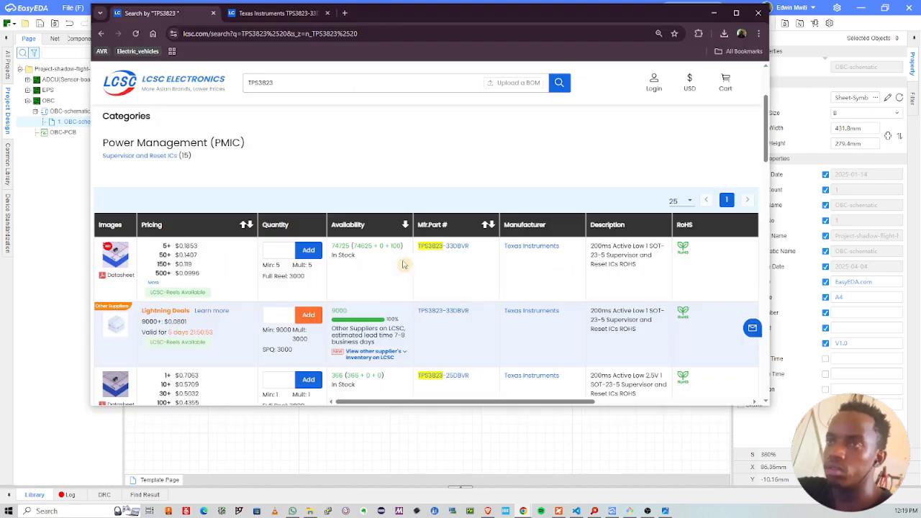
click(278, 14)
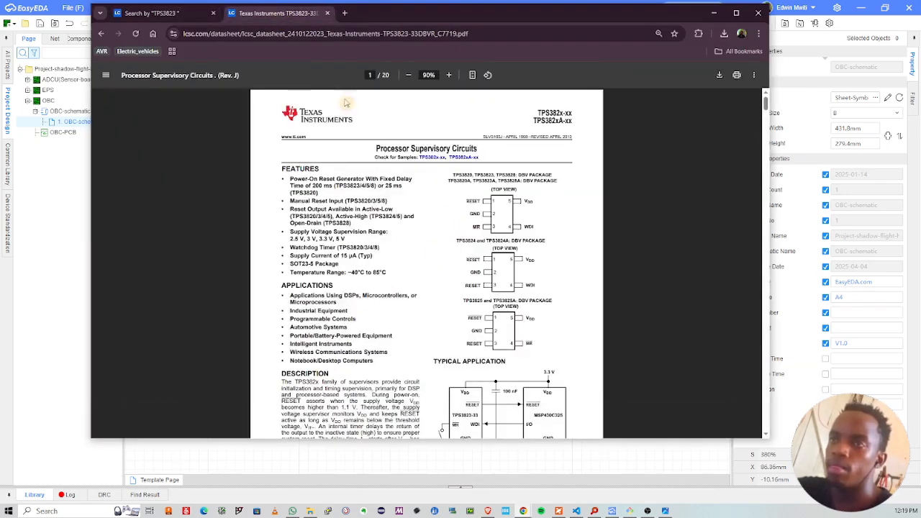
Step: Close the flash-mem.png browser window and bring up the PCF8563TS/5,118 datasheet in Chrome
click(714, 13)
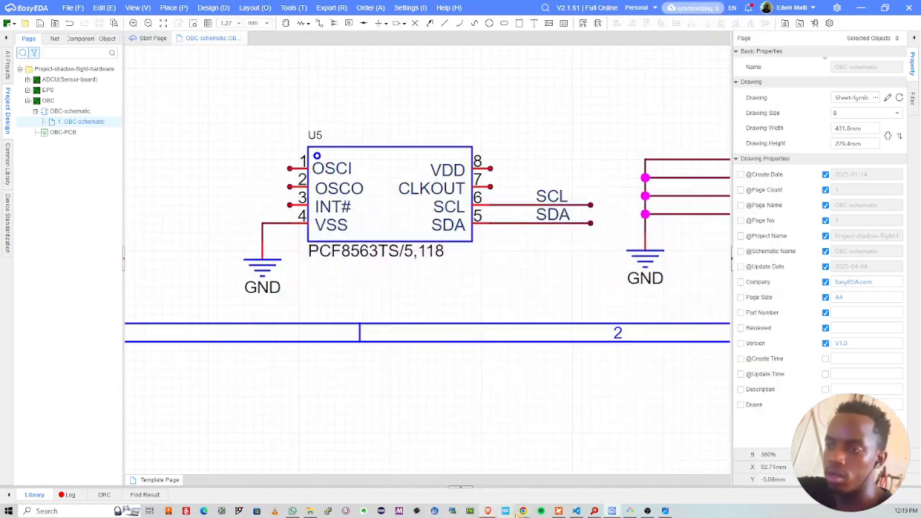
mouse_move(523, 512)
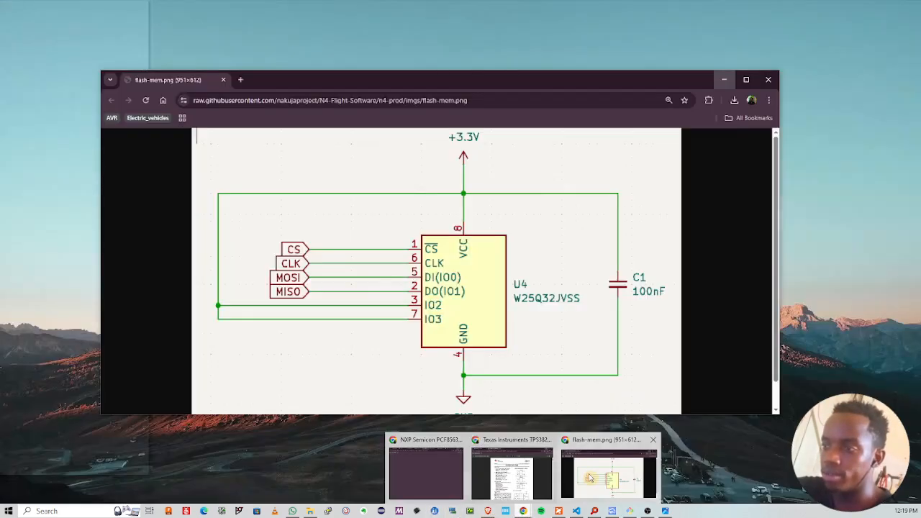
click(650, 441)
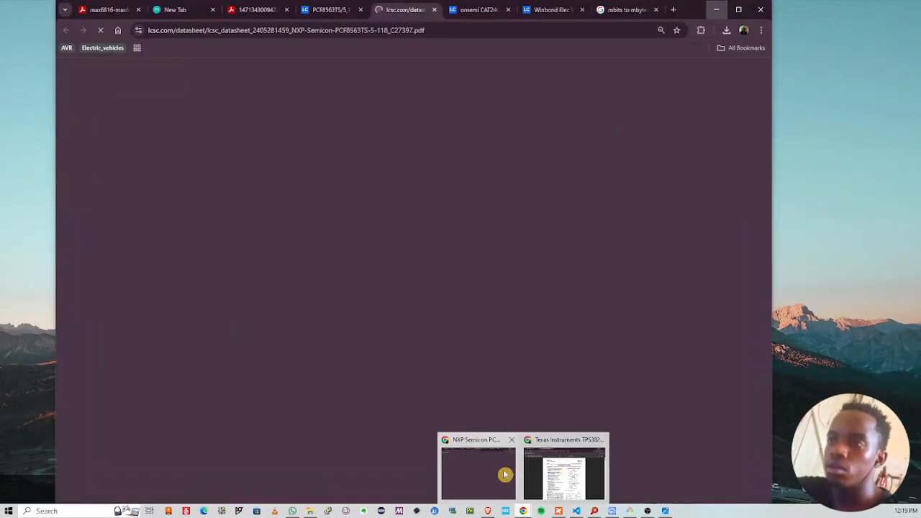
click(504, 474)
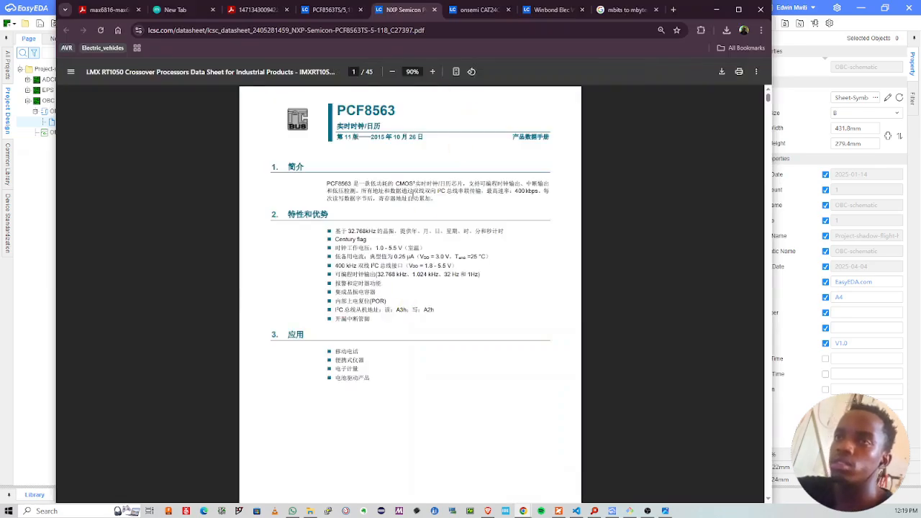
Step: Examine the PCF8563 datasheet's block diagram, pin configuration, pin descriptions and register tables
scroll(412, 193, down, 15)
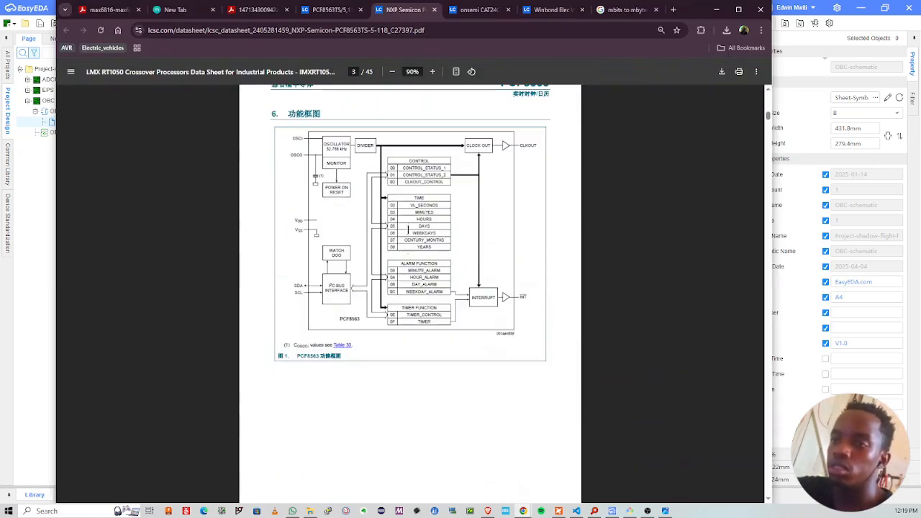
ctrl+scroll(393, 256, up, 6)
ctrl+scroll(393, 230, down, 6)
scroll(396, 230, down, 5)
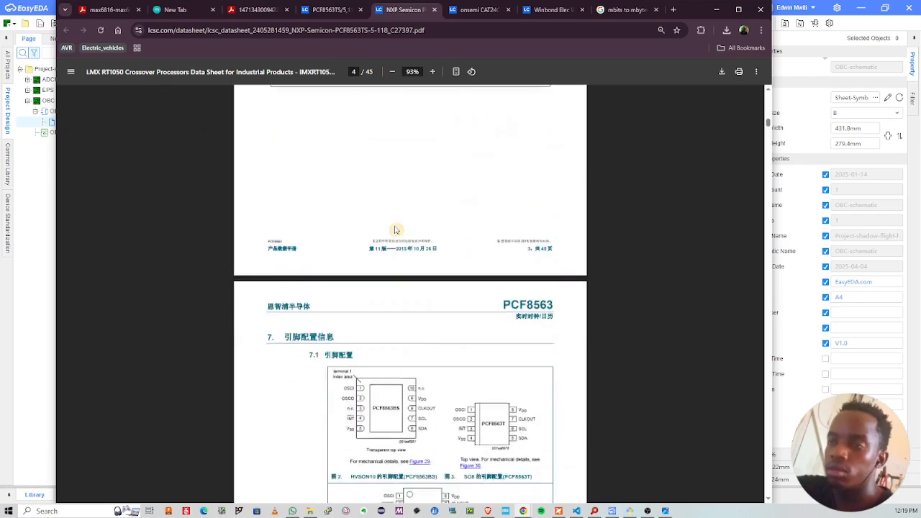
scroll(395, 231, down, 3)
ctrl+scroll(411, 216, up, 3)
scroll(430, 216, down, 8)
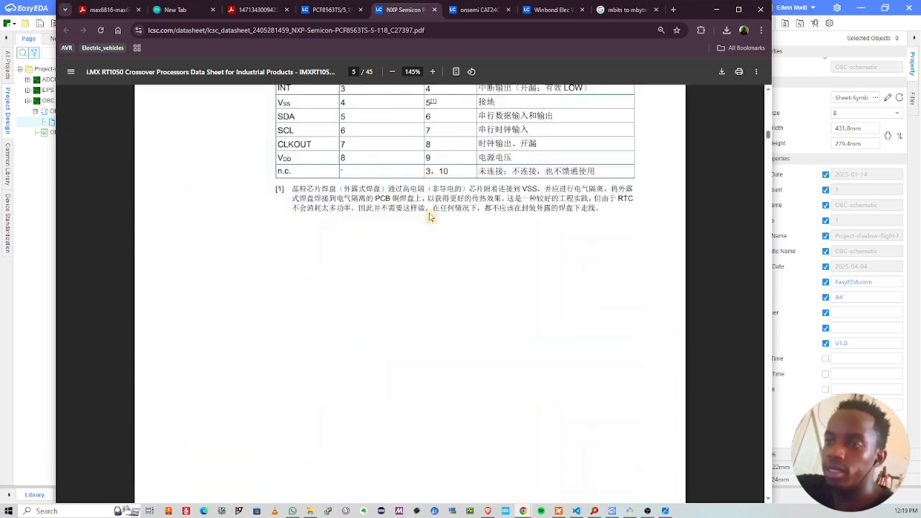
scroll(431, 216, up, 2)
scroll(444, 219, down, 20)
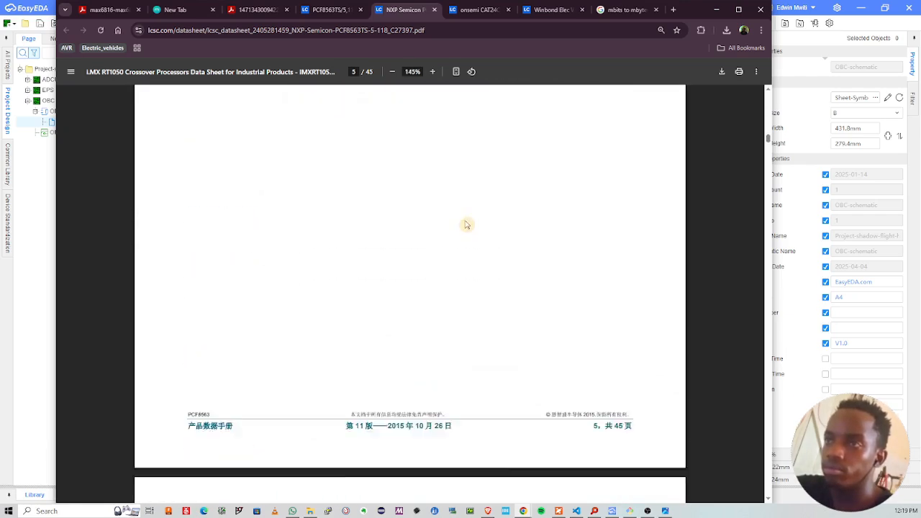
scroll(467, 225, down, 10)
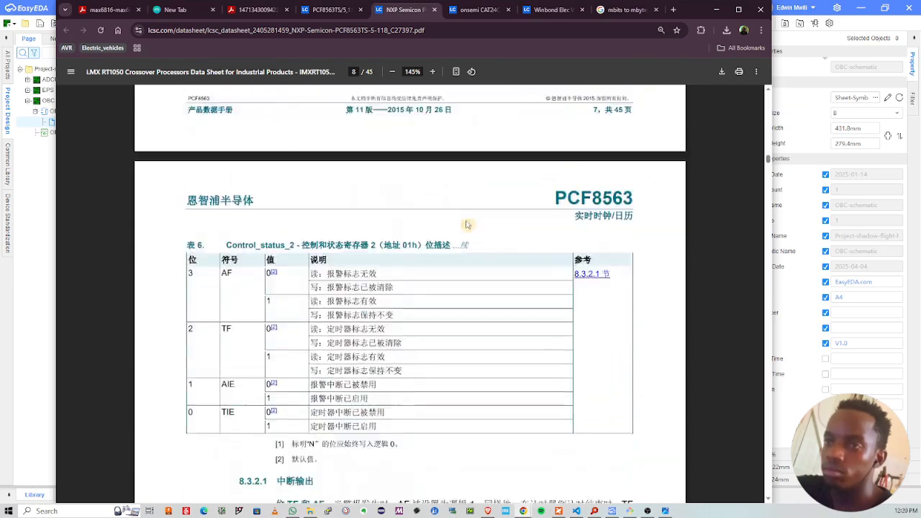
scroll(467, 225, down, 20)
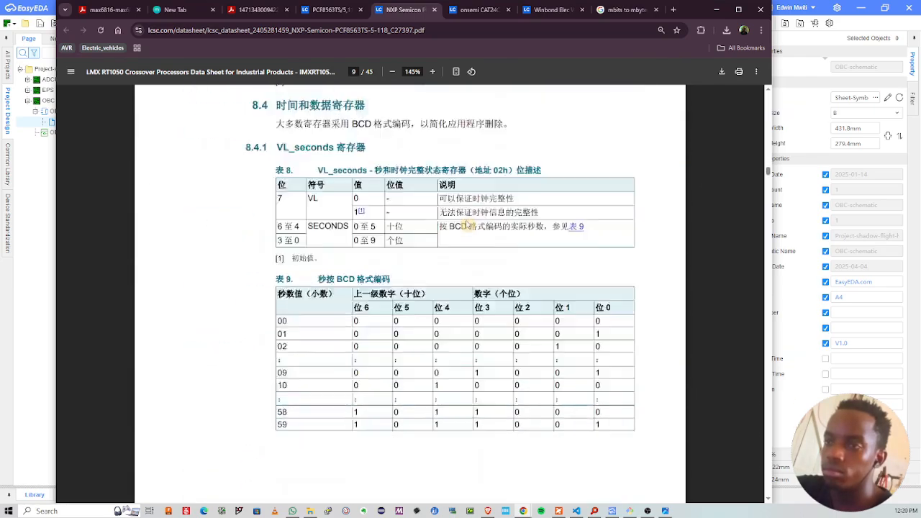
Step: Search LCSC for "rtc" and look through the listed real-time clock chips
click(328, 9)
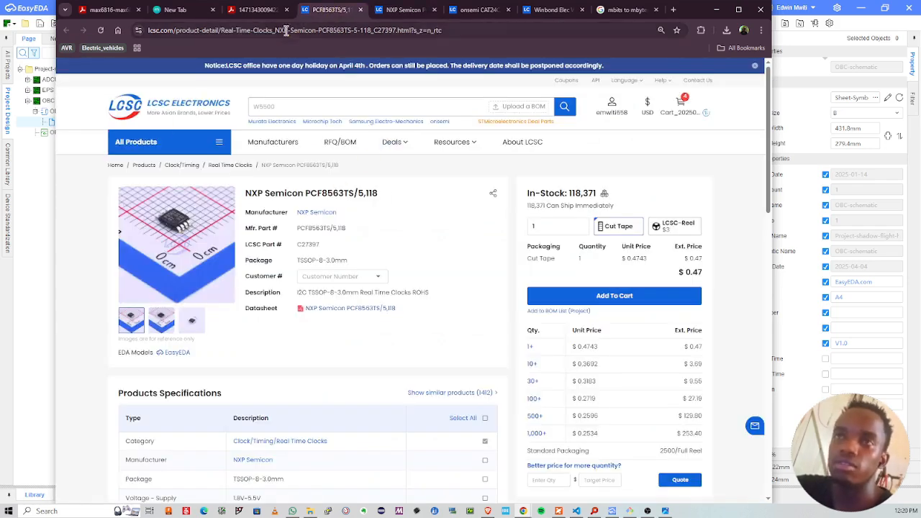
click(380, 10)
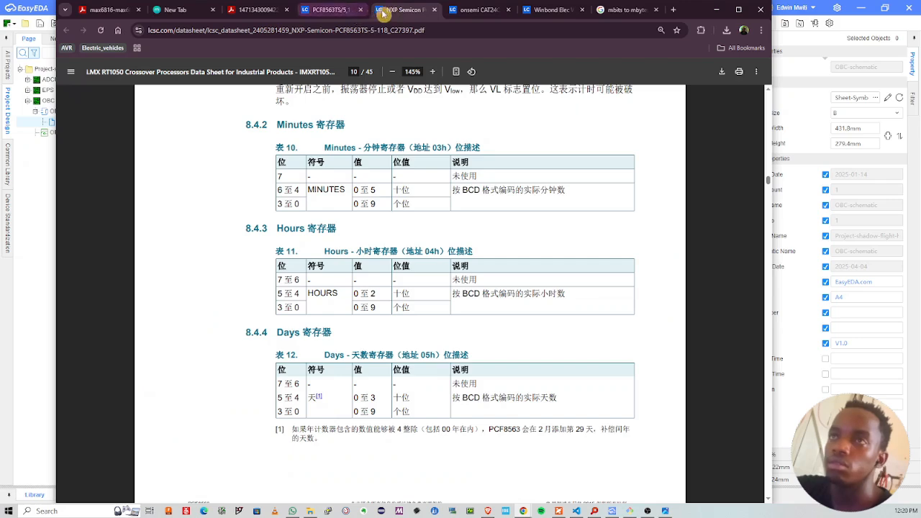
click(357, 11)
click(285, 107)
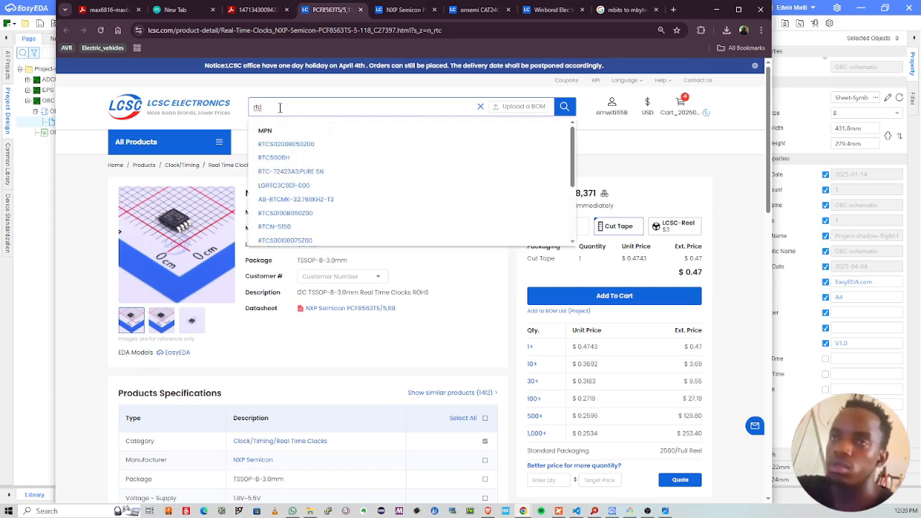
key(Return)
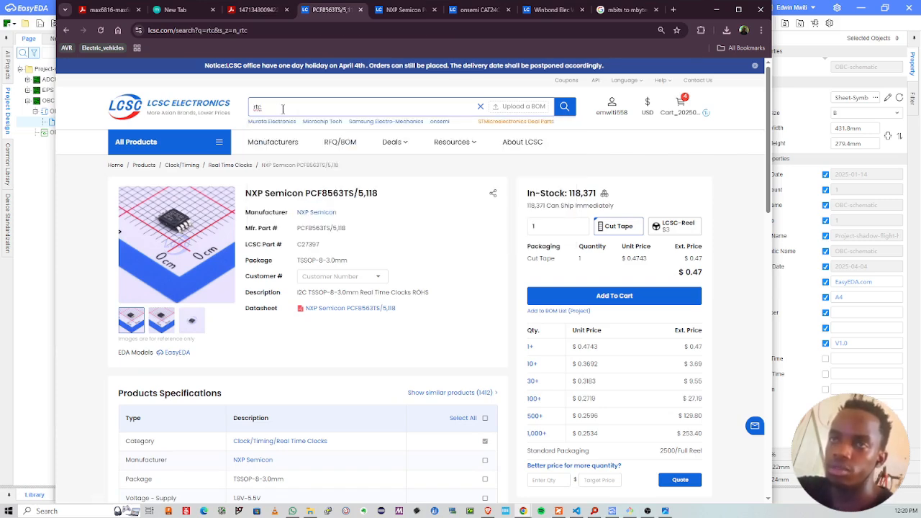
scroll(288, 163, down, 1)
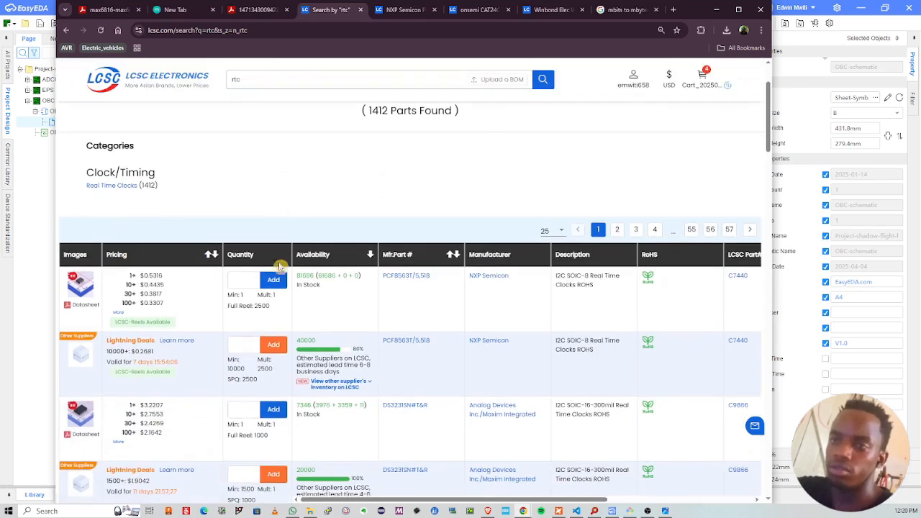
scroll(80, 285, down, 2)
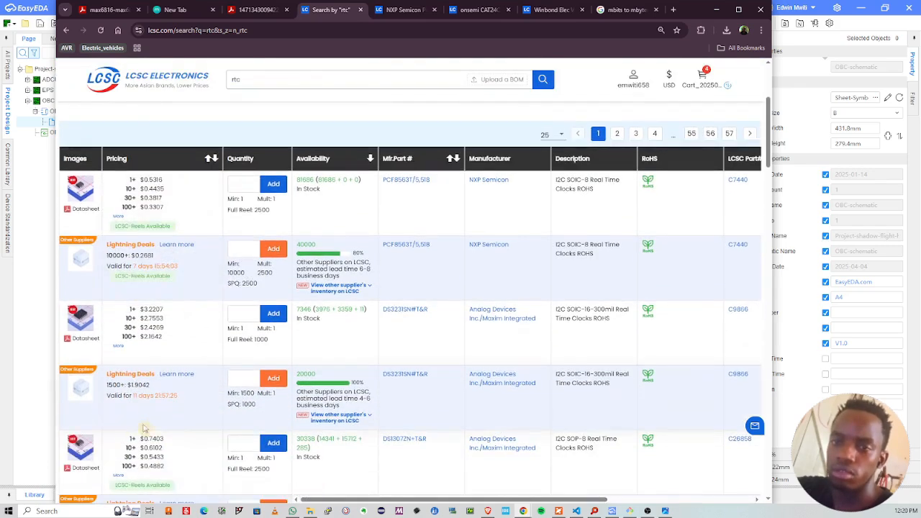
scroll(153, 442, down, 2)
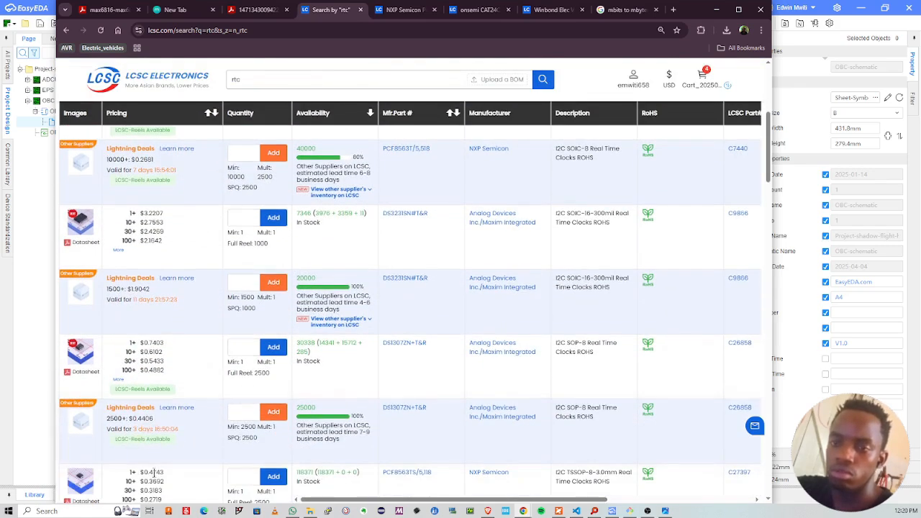
scroll(133, 263, up, 3)
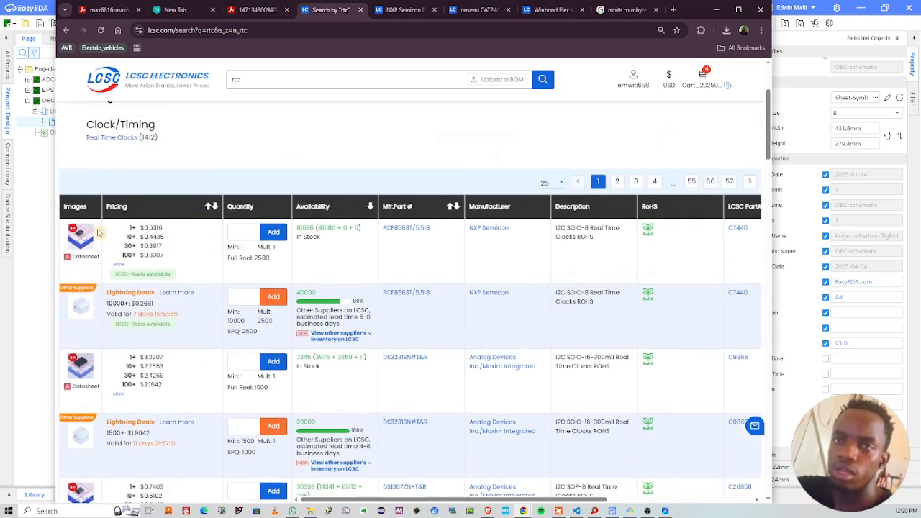
Step: Open the PCF8563T/5,518 product page and its English datasheet, and close the Chinese datasheet
click(82, 237)
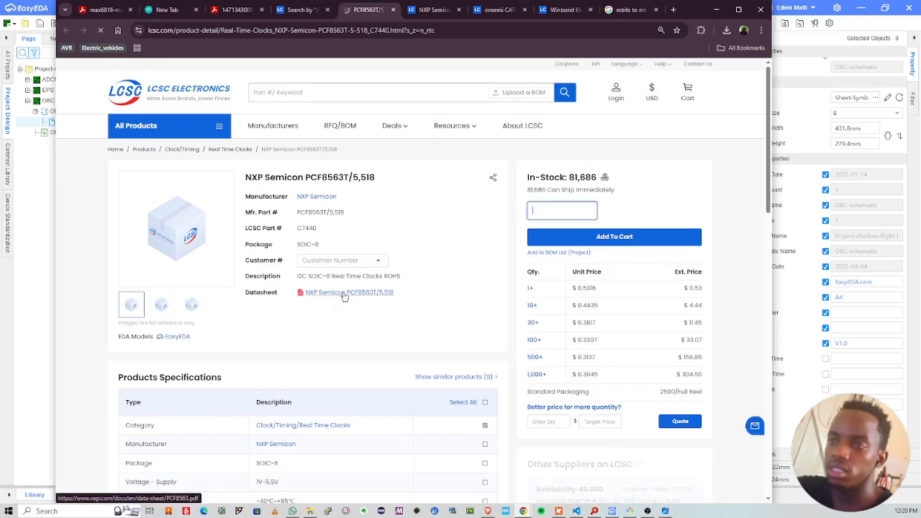
click(345, 294)
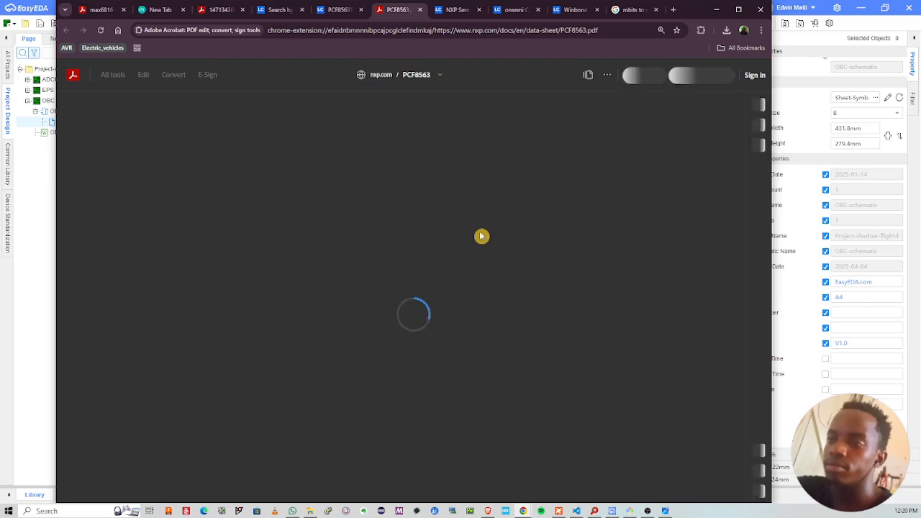
click(459, 9)
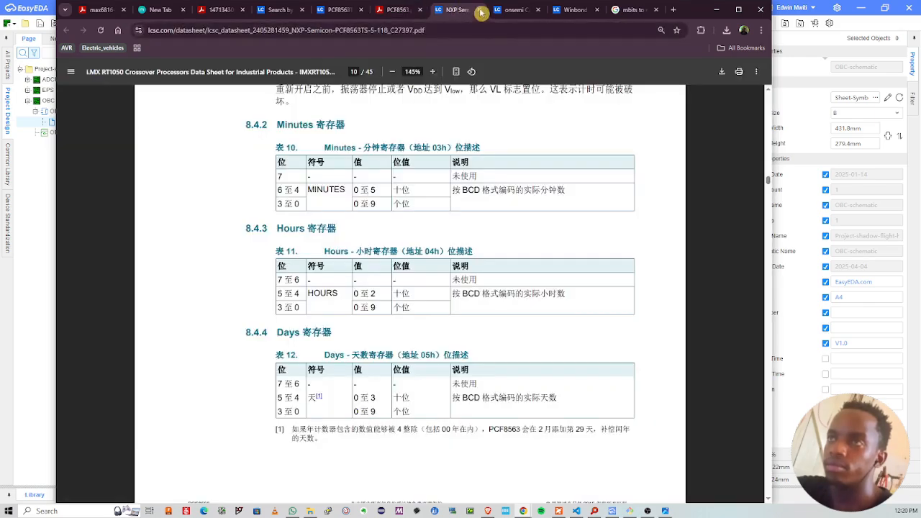
click(478, 9)
click(443, 12)
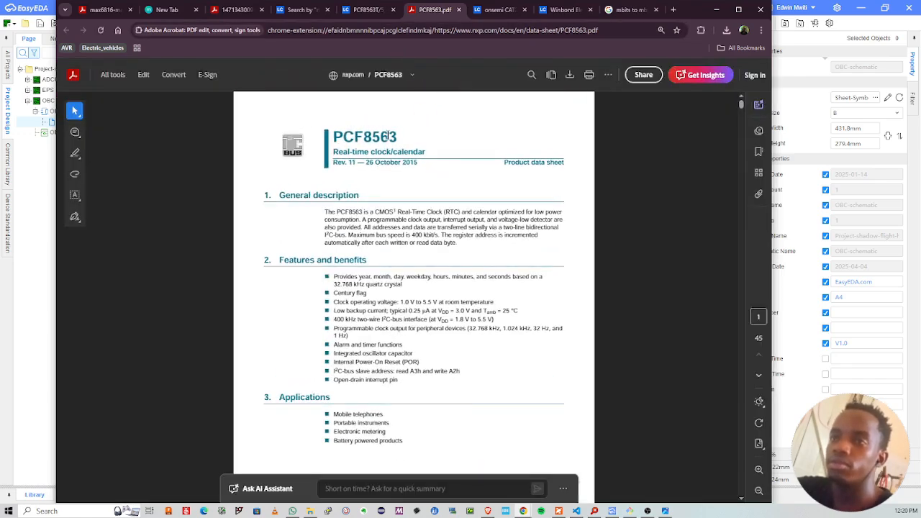
Step: Get the LCSC part number of the PCF8563T/5,518, and delete the PCF8563TS/5,118 chip from the EasyEDA schematic
click(368, 9)
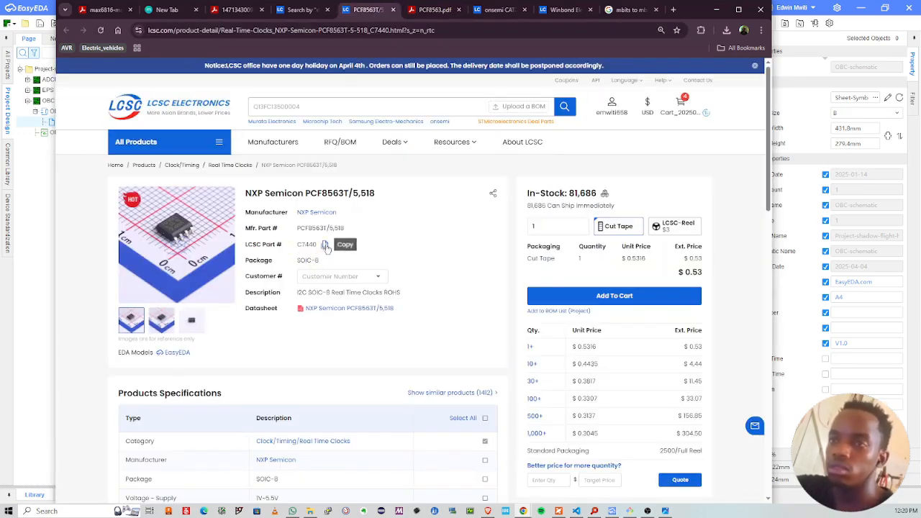
click(717, 10)
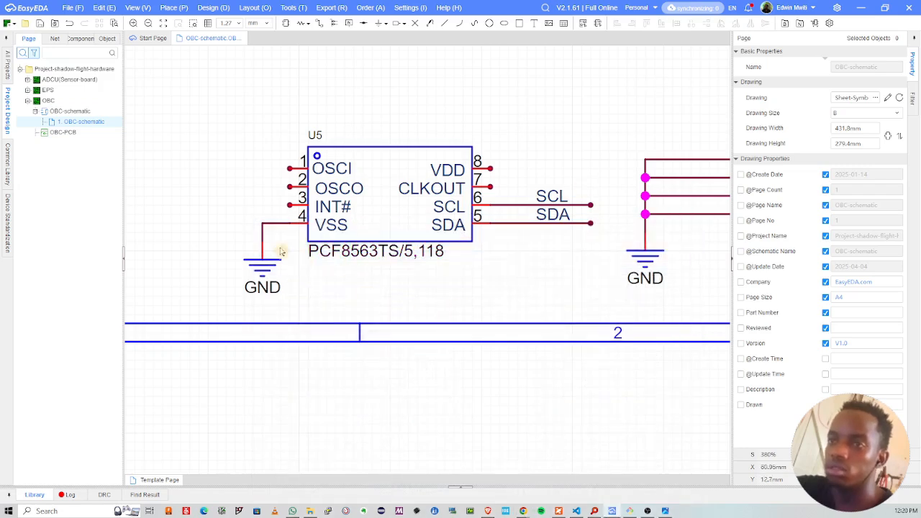
click(360, 225)
key(Delete)
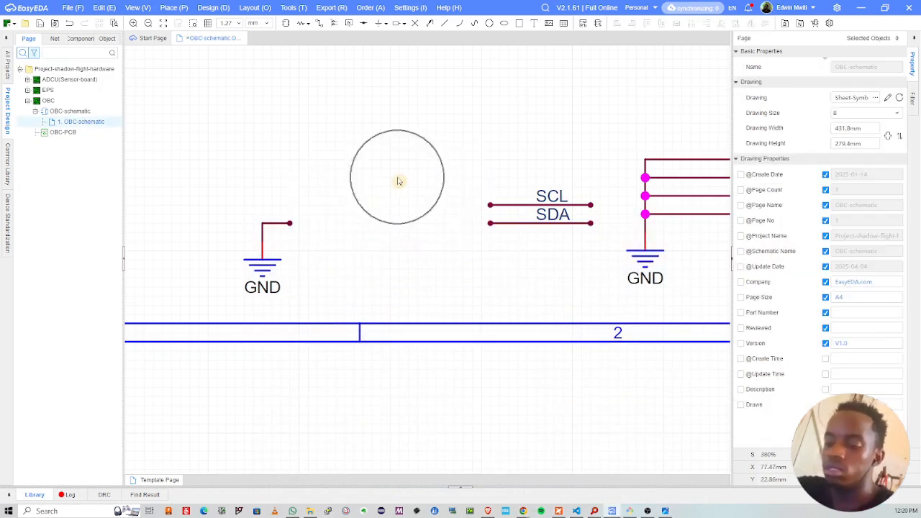
Step: Find part C7440 in the device library and place the PCF8563T/5,518 so it joins the existing GND, SCL and SDA wires
key(shift+f)
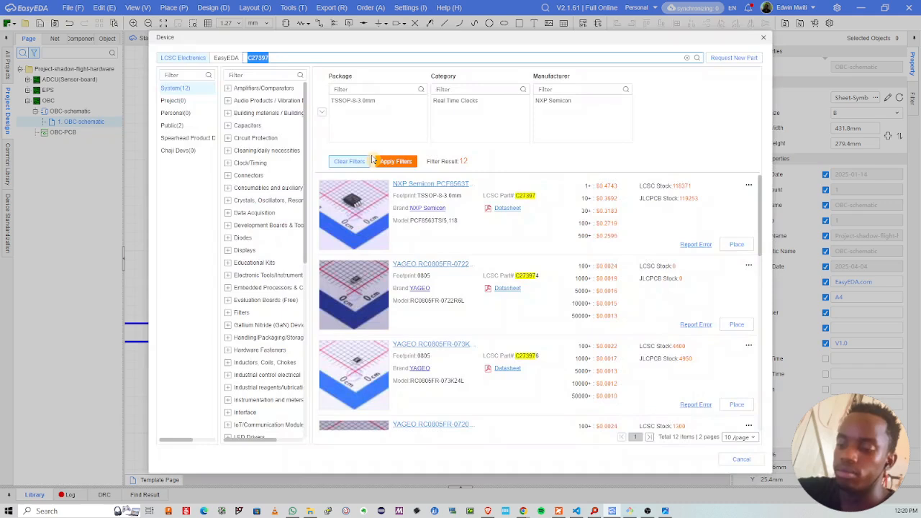
text(C7440)
key(Return)
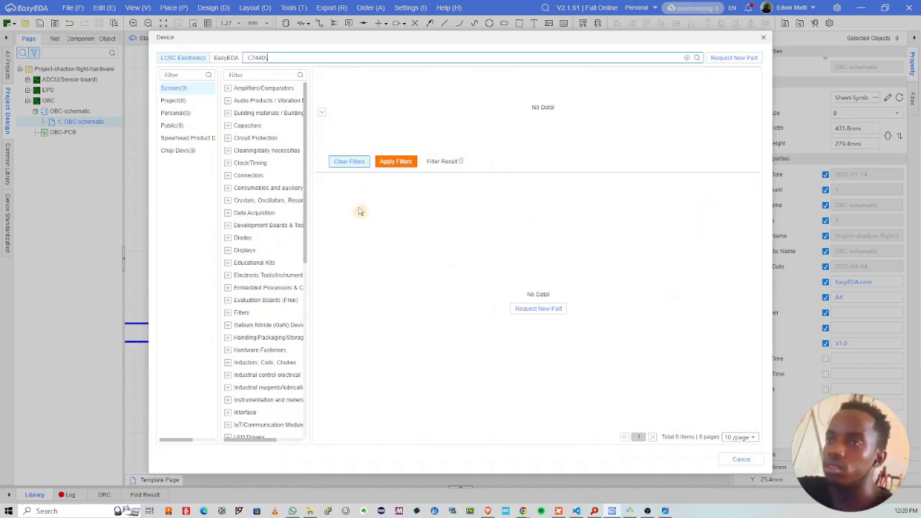
key(Return)
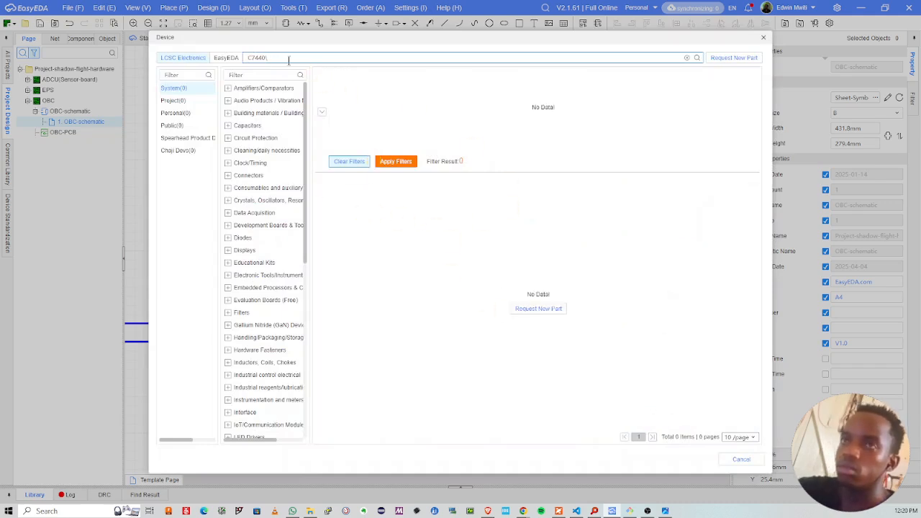
key(Return)
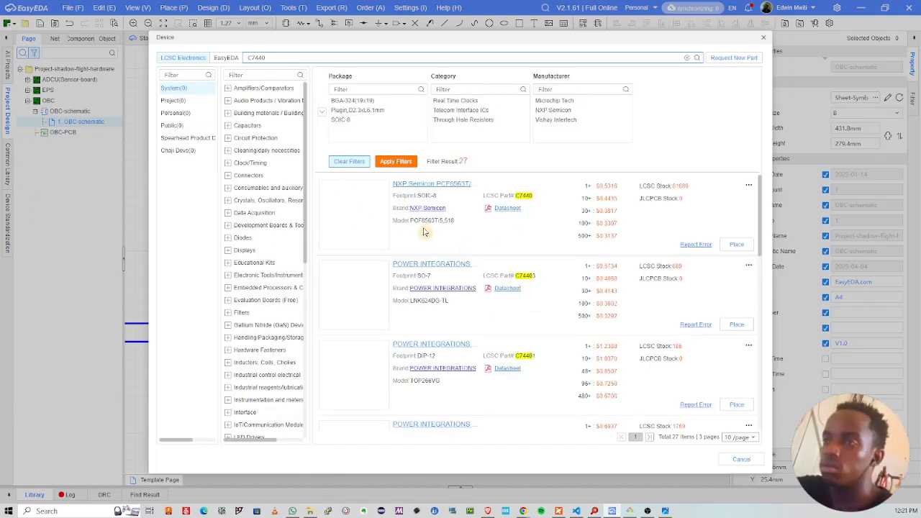
click(738, 244)
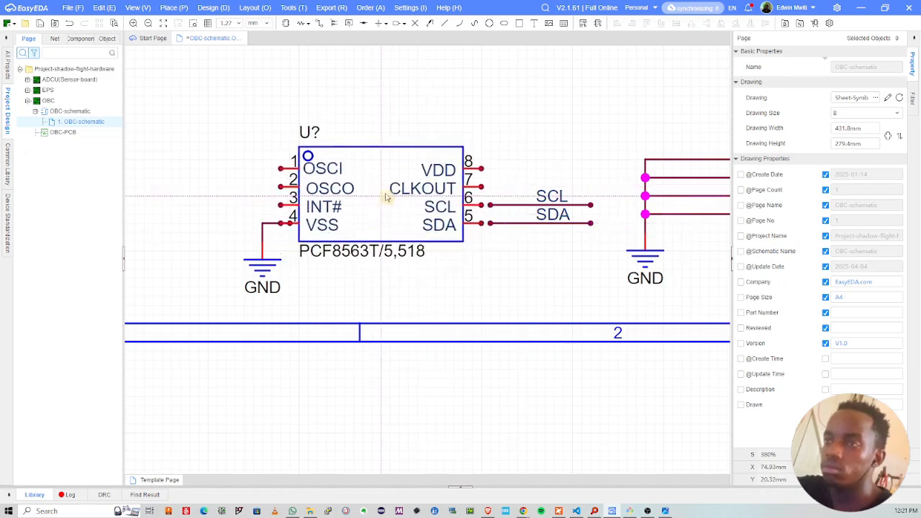
click(389, 197)
key(Escape)
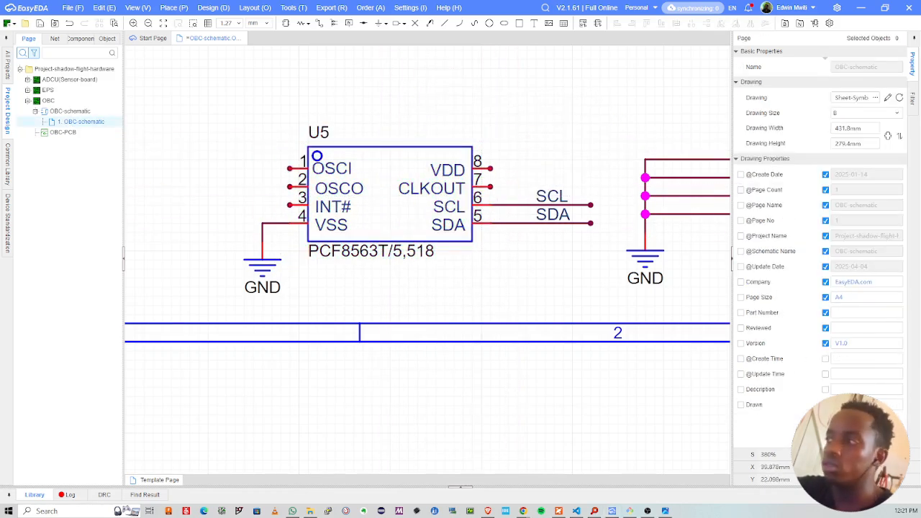
Step: Switch to the PCF8563 datasheet in Chrome and check the clock operating voltage under Features and benefits
click(523, 511)
click(435, 10)
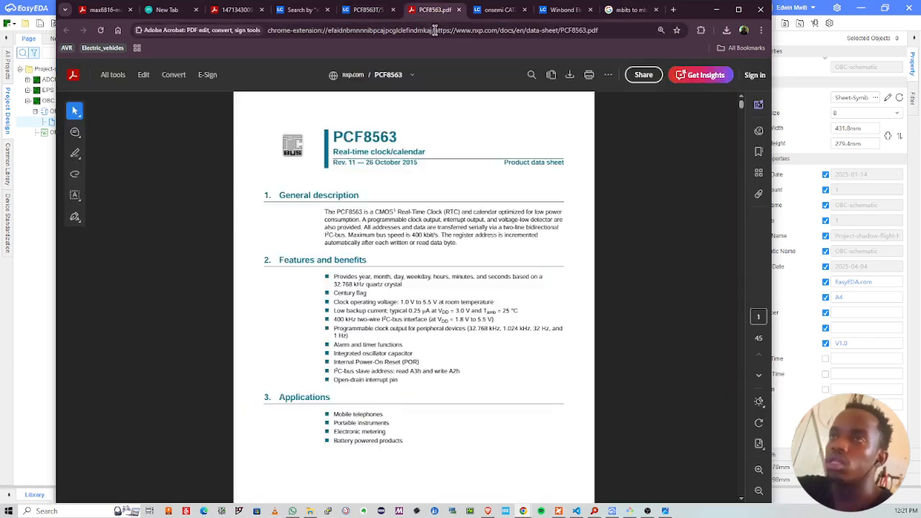
ctrl+scroll(368, 236, up, 3)
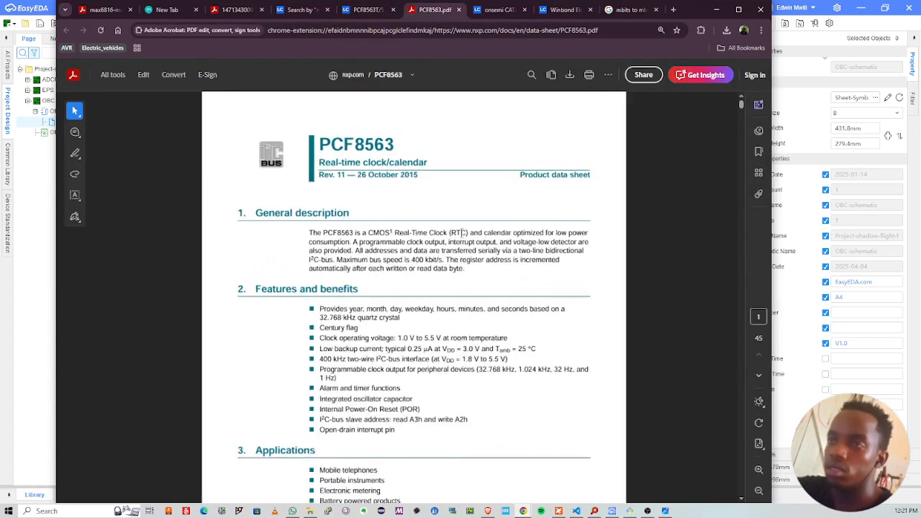
scroll(370, 256, down, 3)
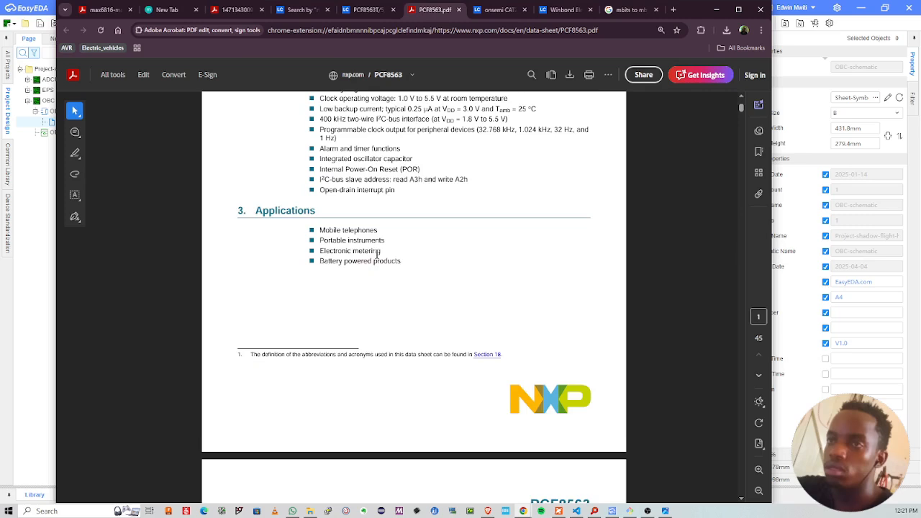
scroll(377, 254, up, 1)
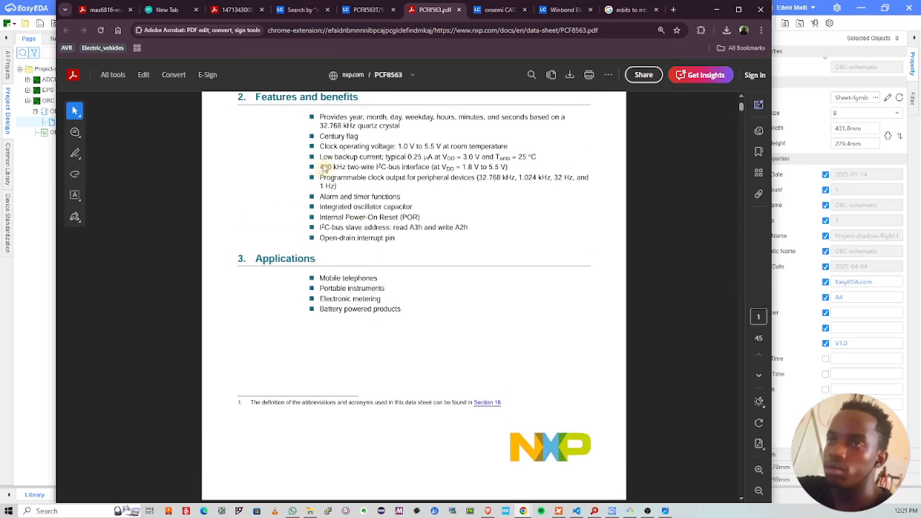
drag(327, 147, 435, 146)
click(397, 146)
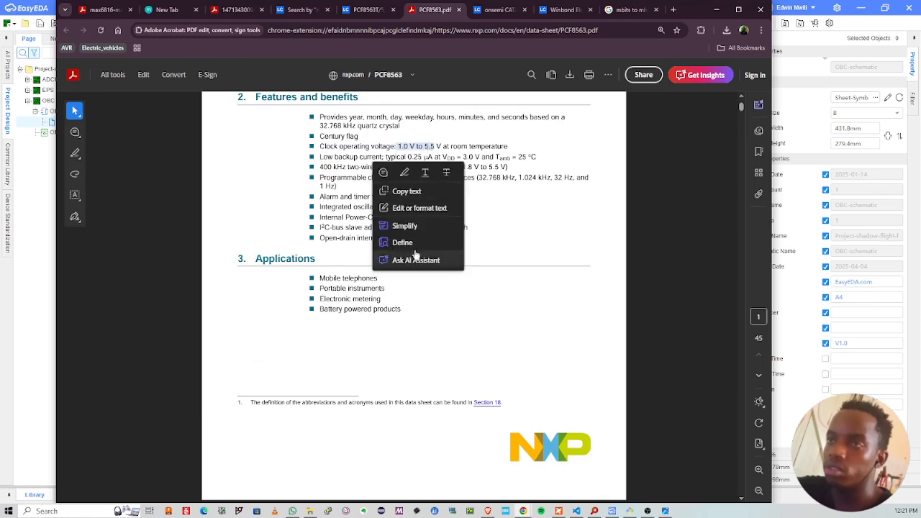
Step: Find the pin description table in section 7.2 and compare it with the chip's pins in the EasyEDA schematic
scroll(321, 288, down, 8)
scroll(369, 294, down, 15)
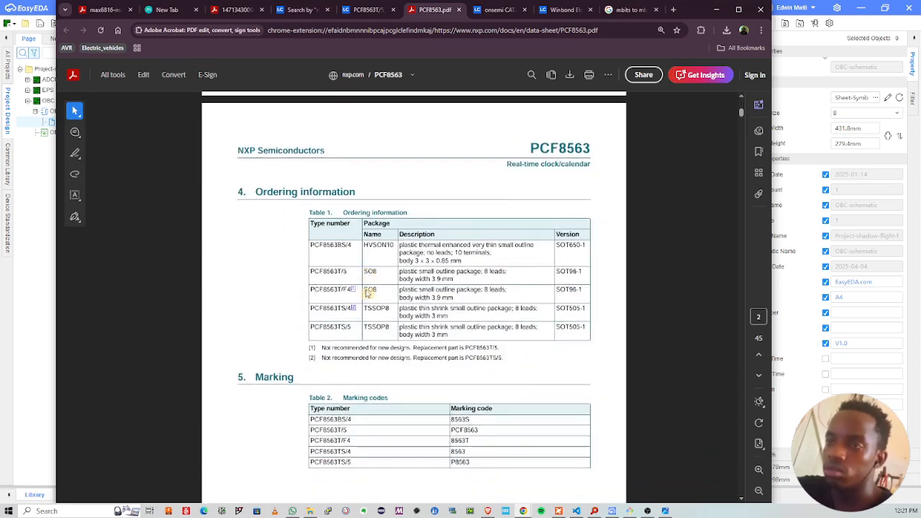
scroll(383, 297, down, 15)
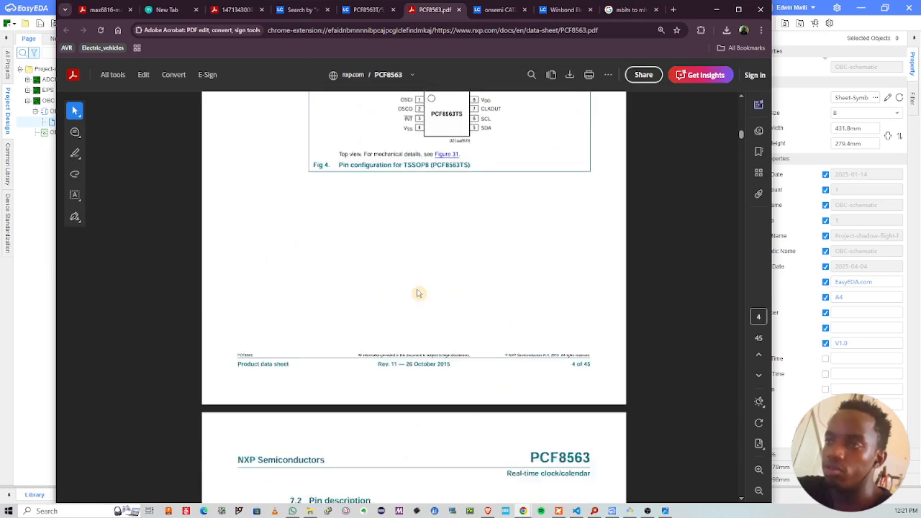
scroll(419, 293, up, 8)
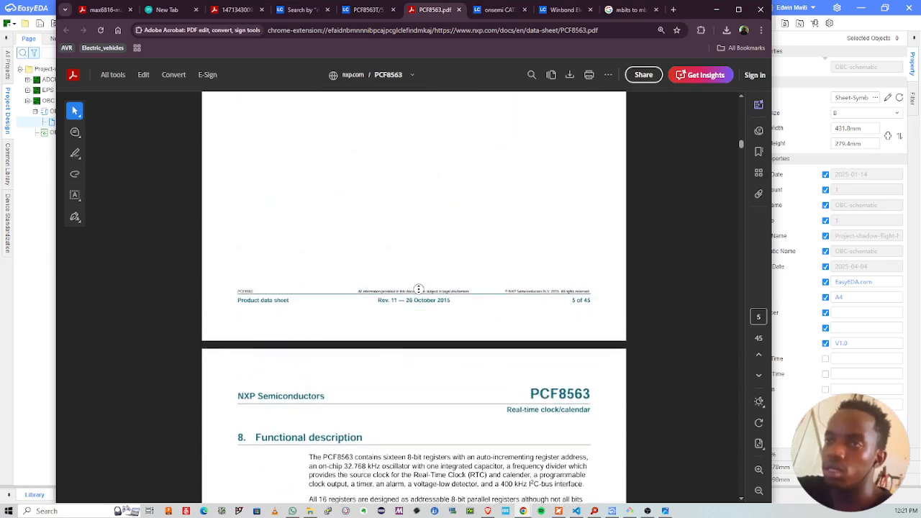
scroll(380, 280, down, 3)
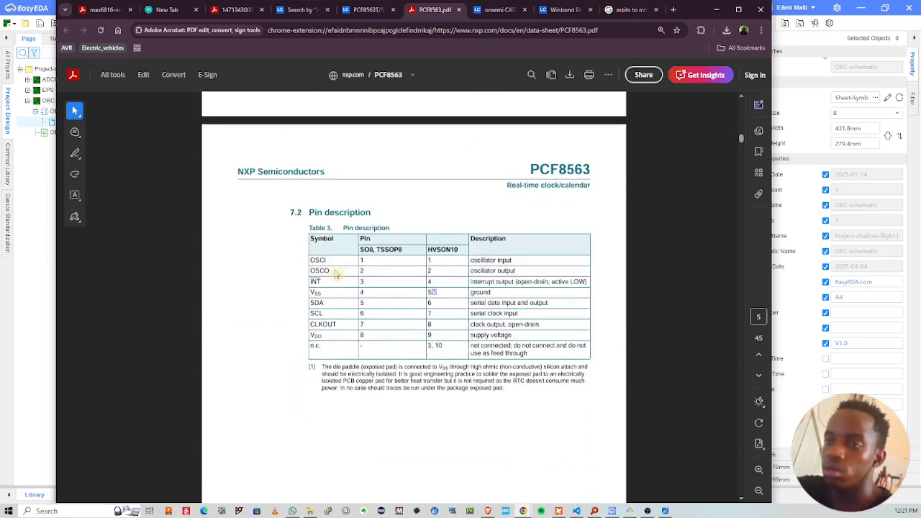
ctrl+scroll(319, 287, up, 1)
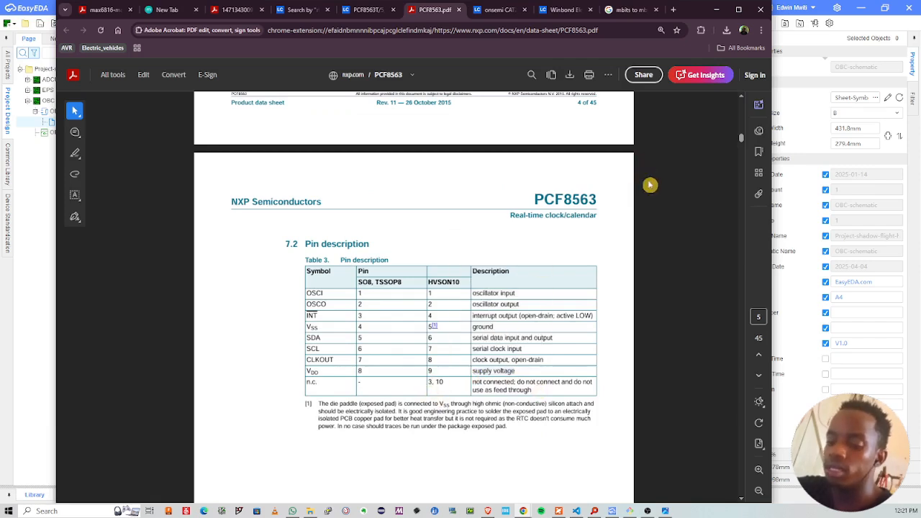
key(alt+Tab)
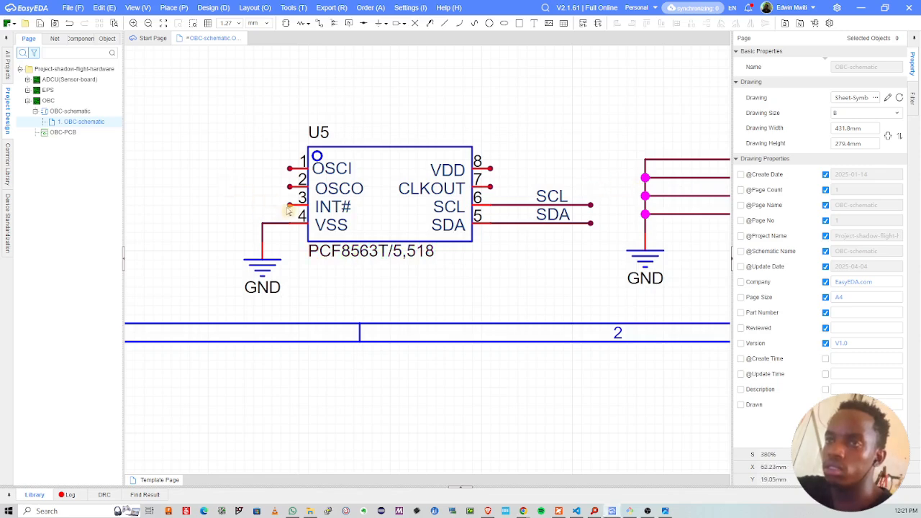
key(alt+Tab)
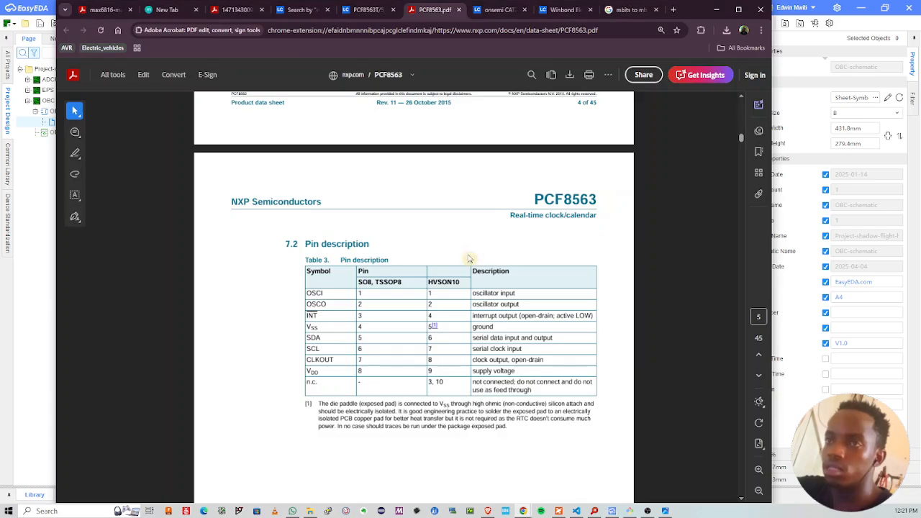
Step: Look past the register and timer sections for the application diagram in section 14, Fig 28
scroll(480, 267, down, 6)
scroll(481, 268, down, 15)
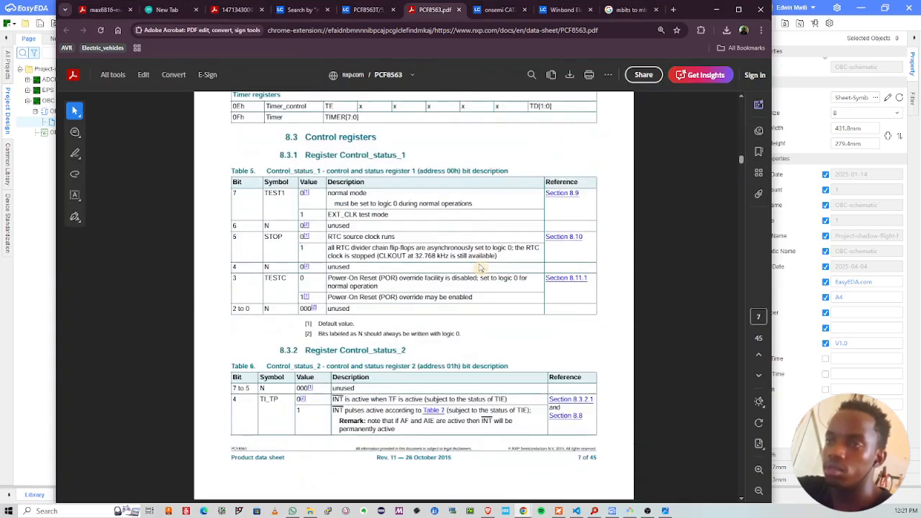
scroll(491, 255, down, 20)
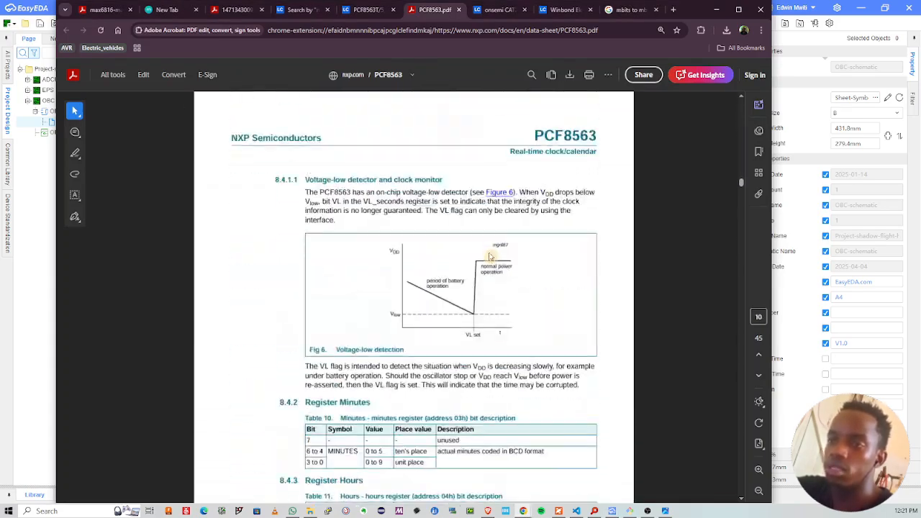
scroll(586, 252, down, 20)
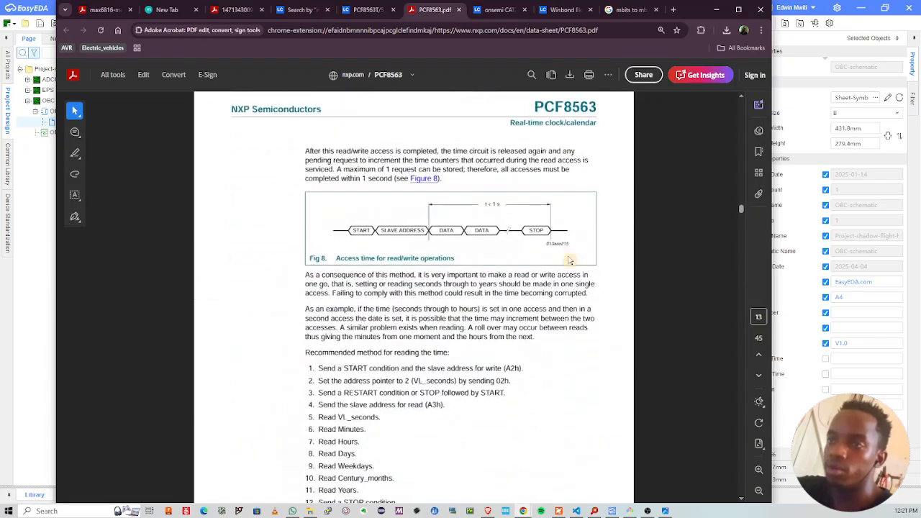
scroll(605, 252, down, 20)
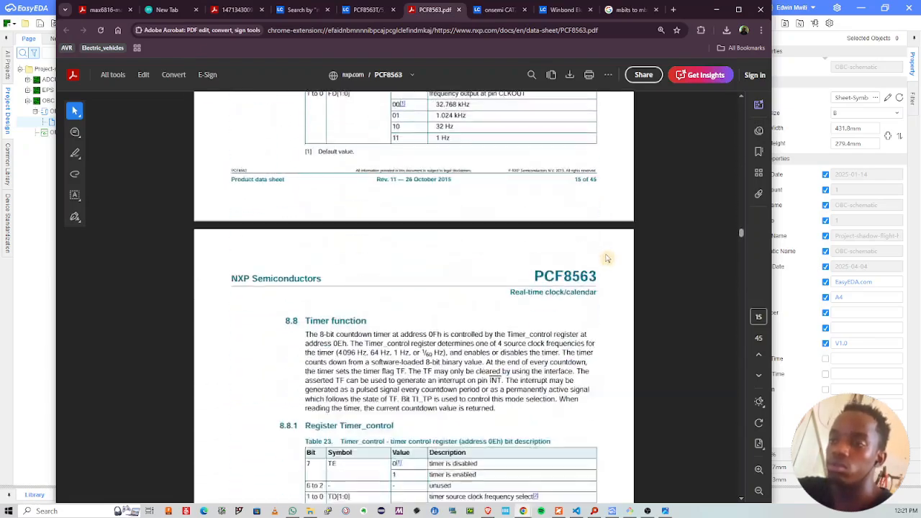
scroll(741, 249, down, 15)
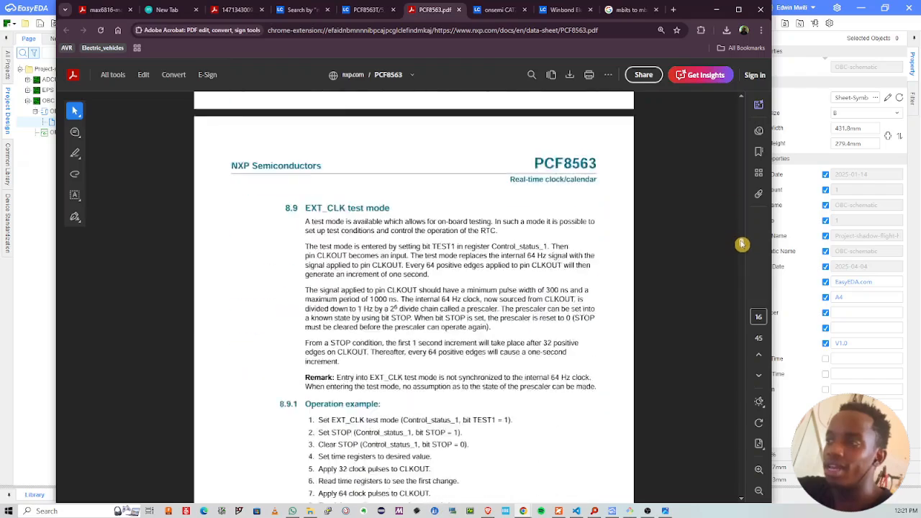
drag(747, 256, 749, 375)
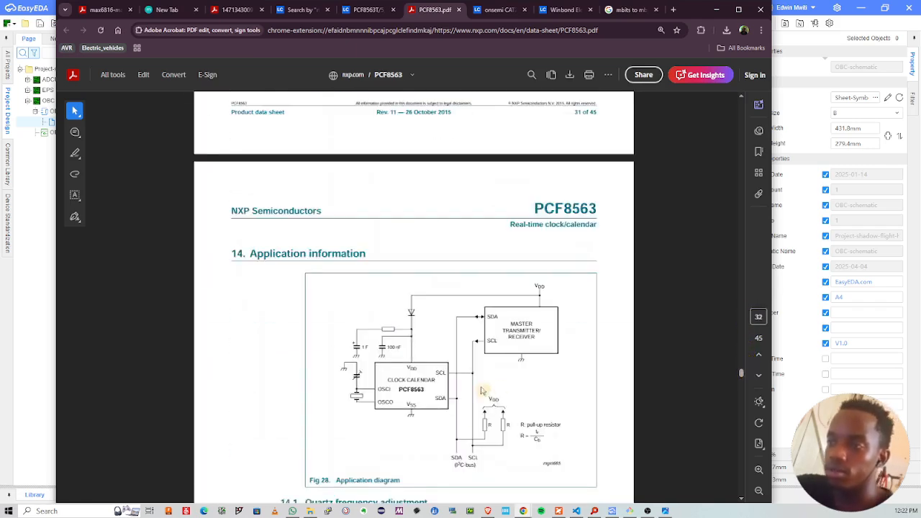
ctrl+scroll(524, 407, up, 1)
scroll(544, 410, down, 3)
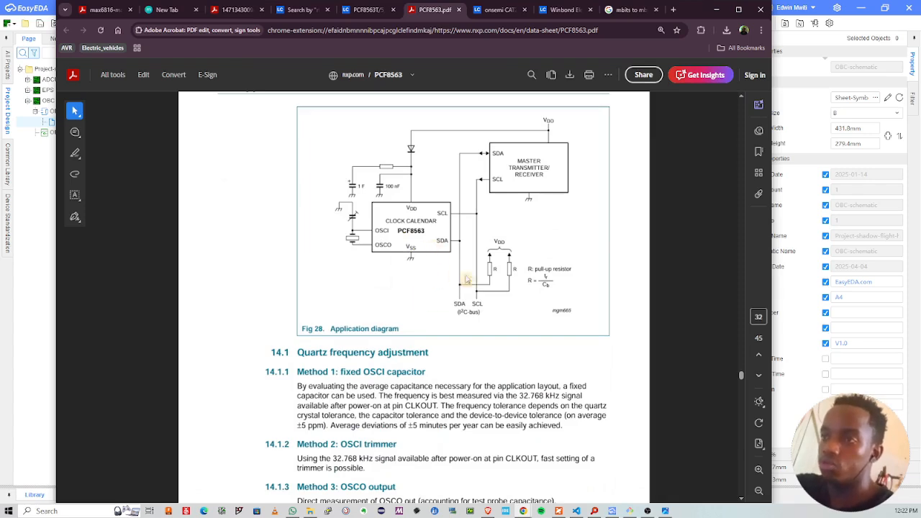
Step: Examine the supply, crystal and pull-up wiring in the application diagram and read the quartz frequency adjustment methods
scroll(474, 297, up, 1)
scroll(410, 275, up, 8)
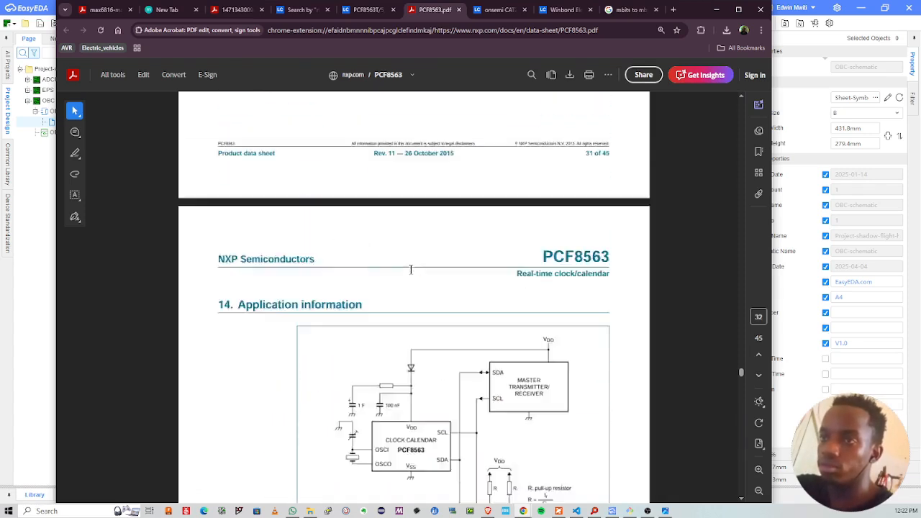
scroll(414, 273, up, 1)
scroll(413, 269, down, 9)
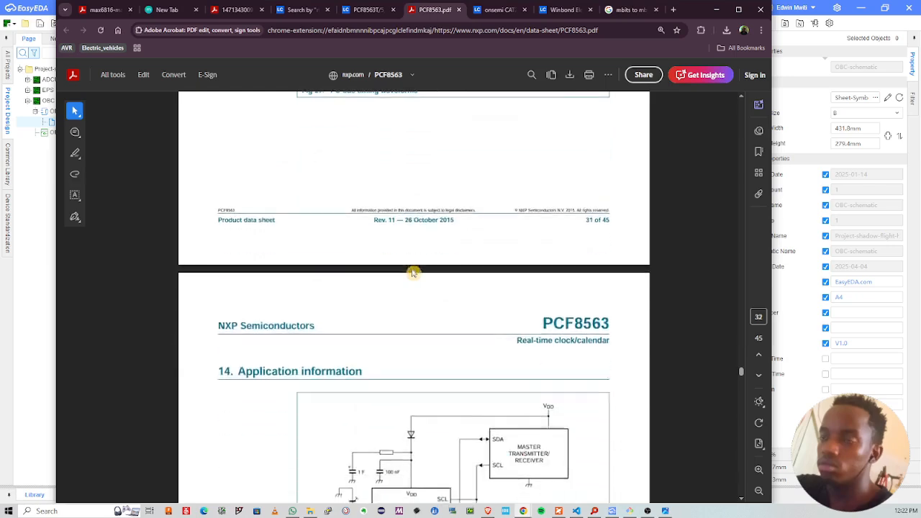
ctrl+scroll(410, 256, up, 1)
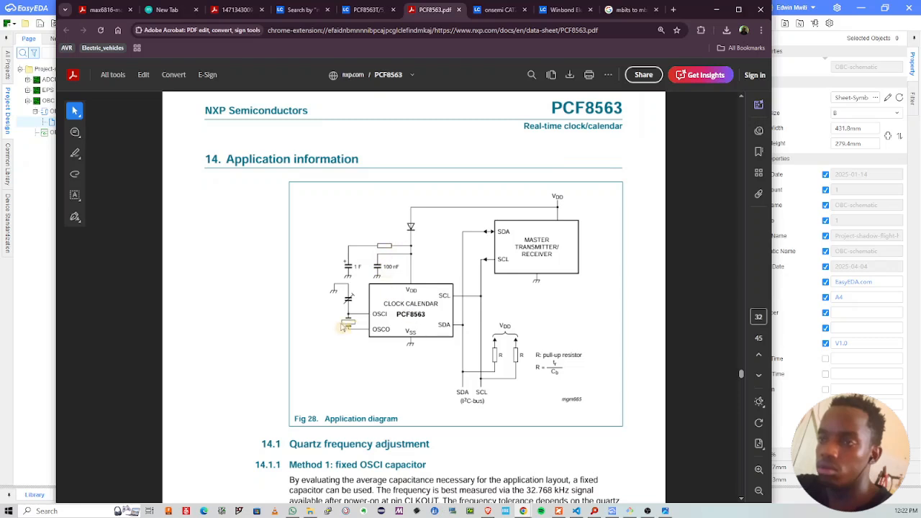
scroll(371, 317, down, 2)
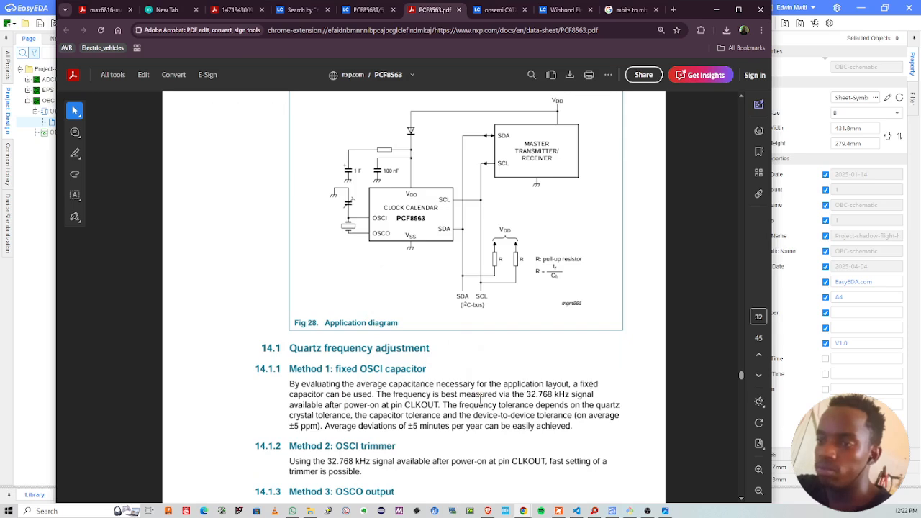
scroll(487, 396, down, 1)
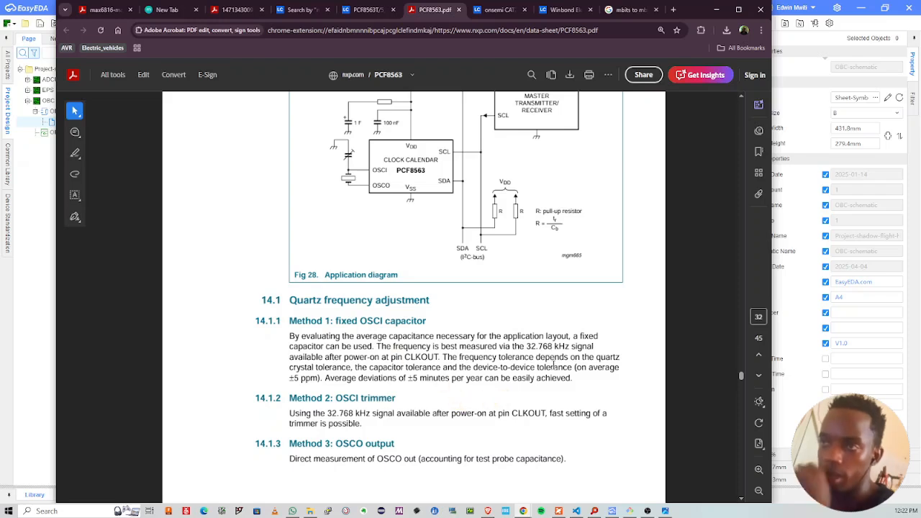
scroll(418, 267, up, 2)
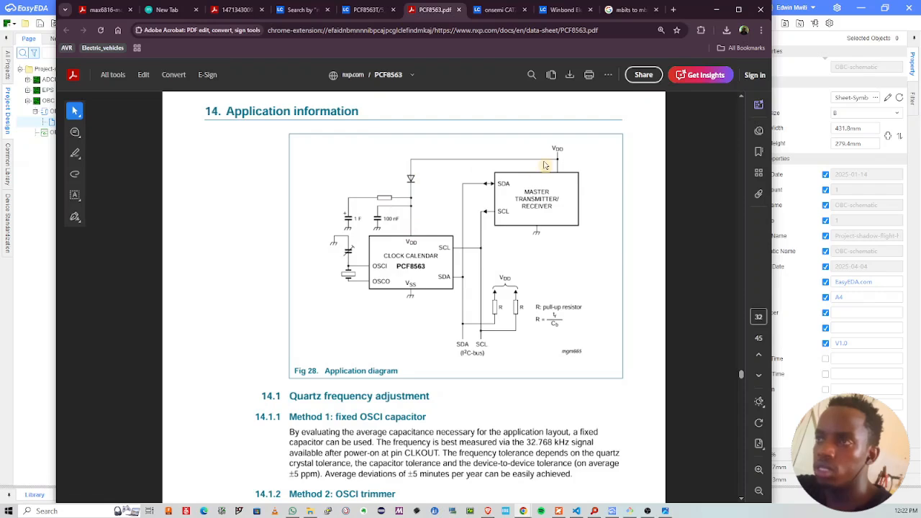
Step: Look through the package outline pages for further wiring information and return to the application diagram
scroll(521, 273, down, 5)
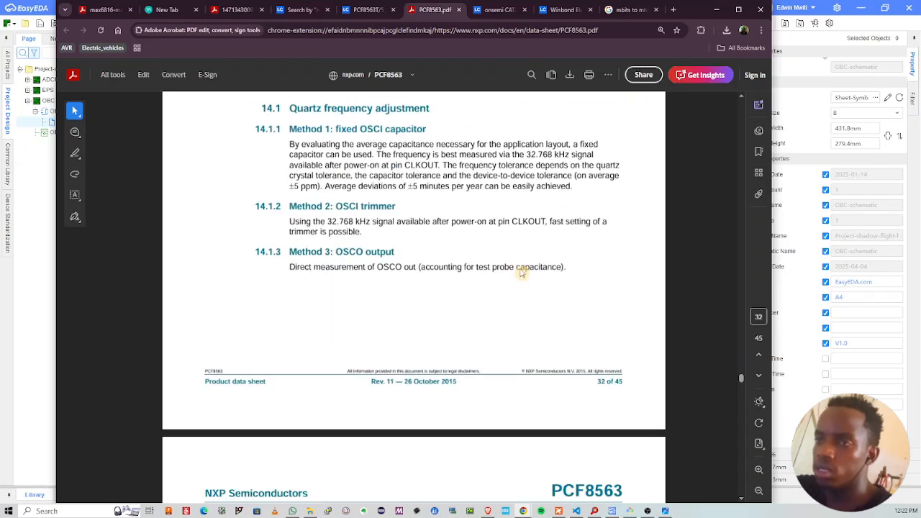
scroll(521, 273, down, 10)
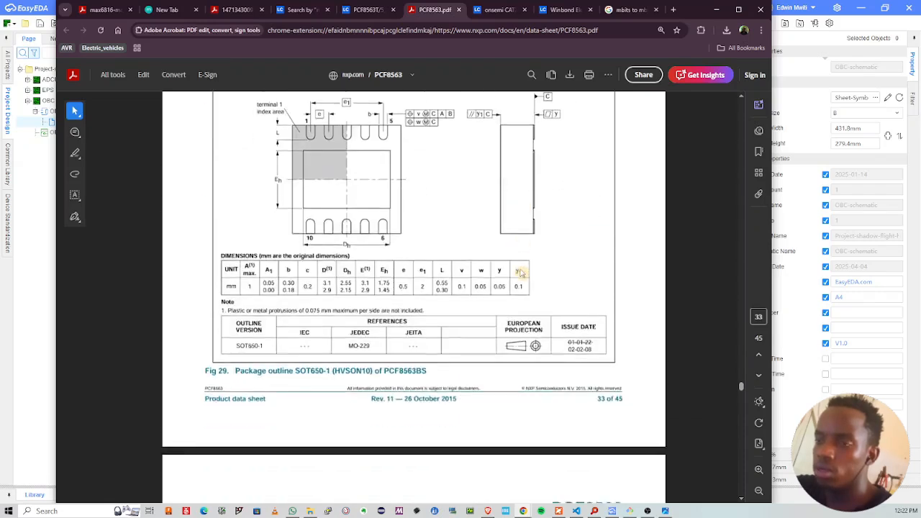
scroll(522, 273, down, 9)
scroll(522, 273, up, 12)
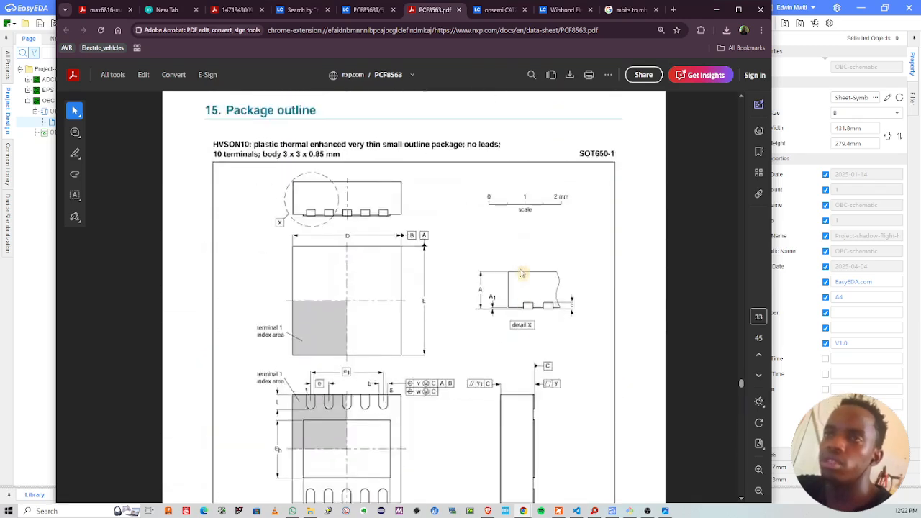
scroll(522, 273, up, 9)
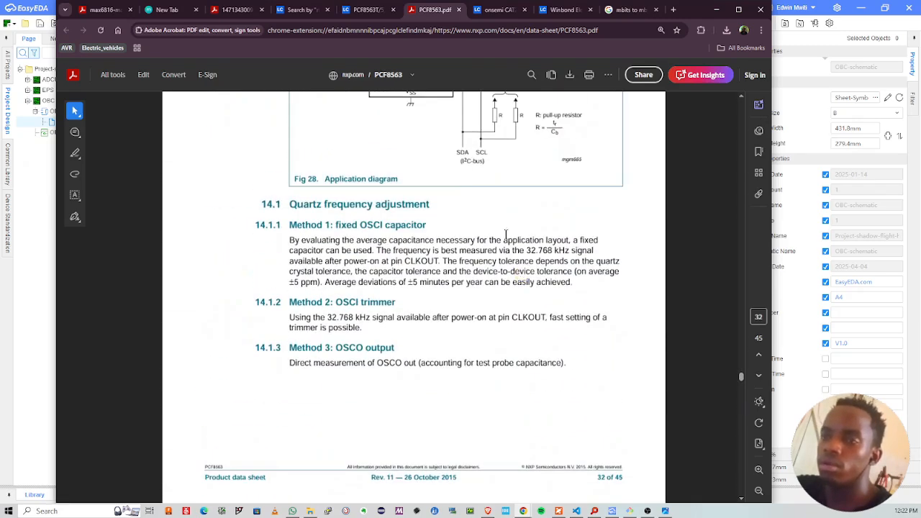
scroll(506, 234, up, 4)
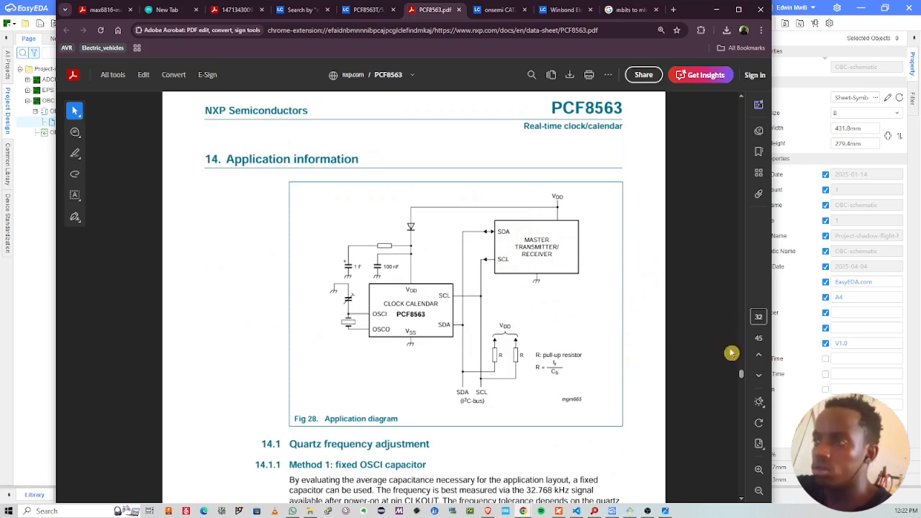
Step: Review the datasheet's features and ordering information, and look at the I2C-bus acknowledgement page
drag(742, 375, 729, 110)
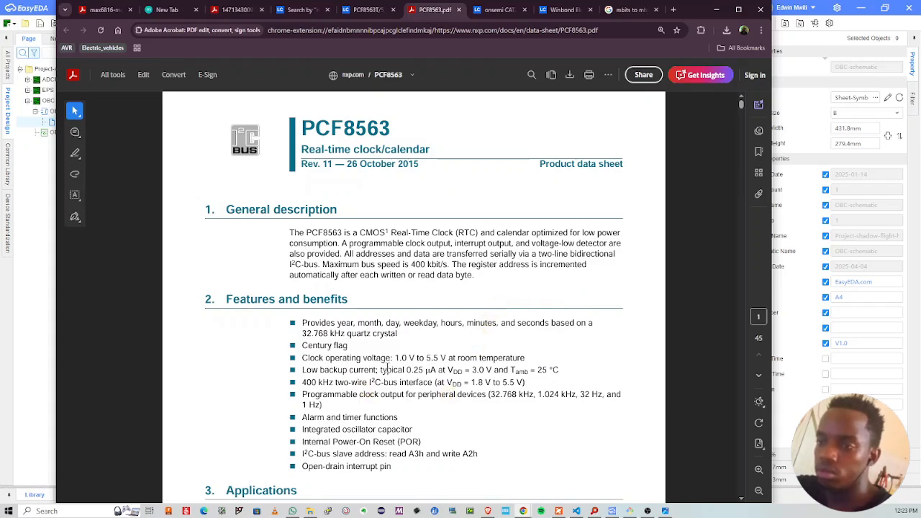
scroll(387, 368, down, 3)
scroll(387, 368, down, 7)
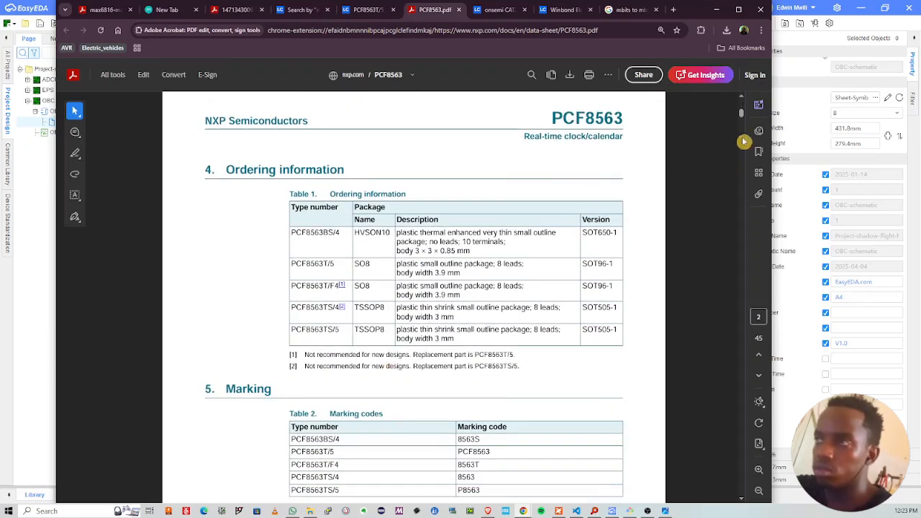
drag(744, 115, 742, 291)
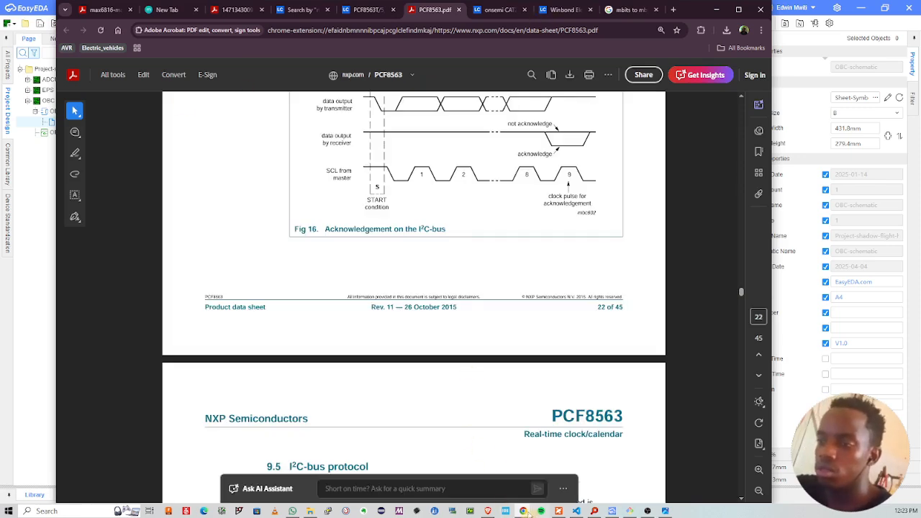
mouse_move(524, 512)
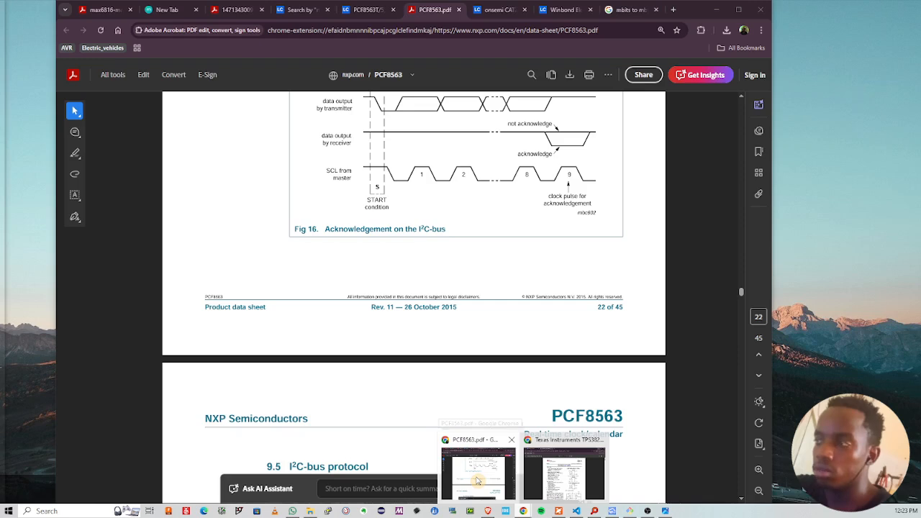
click(477, 481)
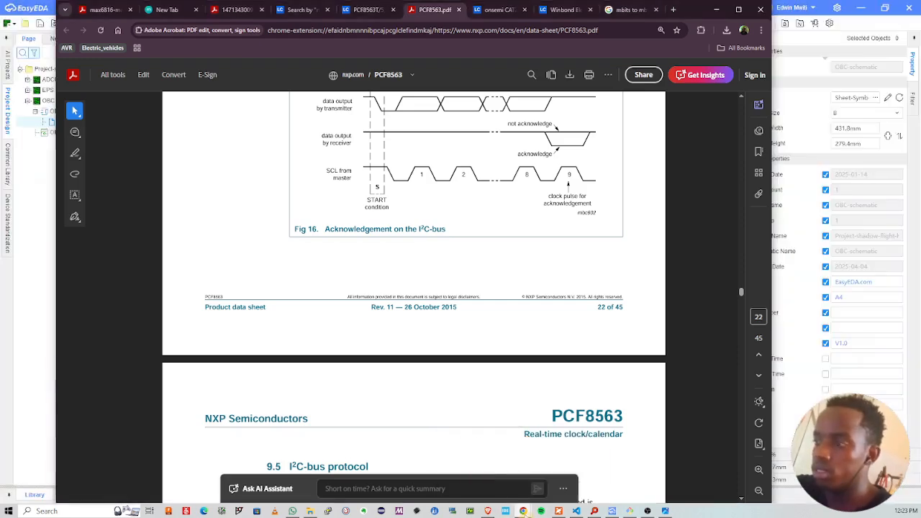
Step: Move the TPS3823 datasheet browser window off this screen and return to the PCF8563T/5,518 chip in the EasyEDA schematic
mouse_move(524, 511)
click(569, 481)
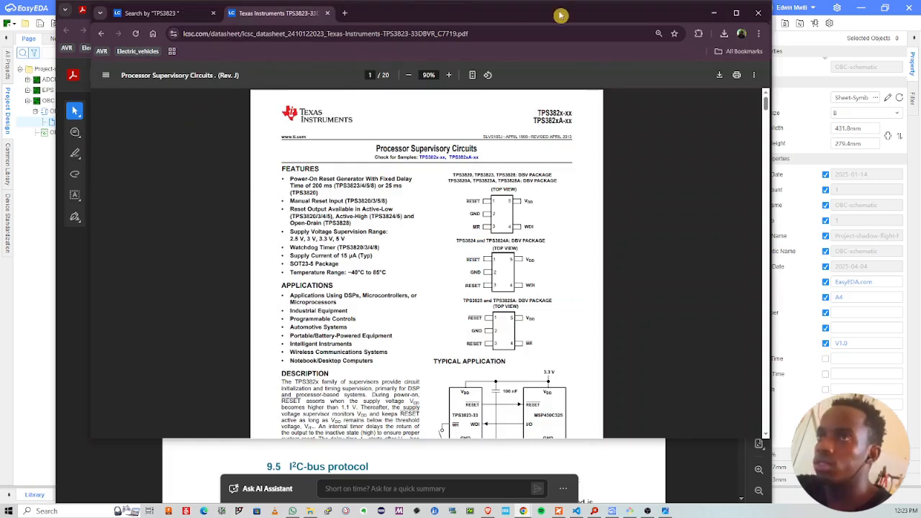
drag(562, 15, 0, 16)
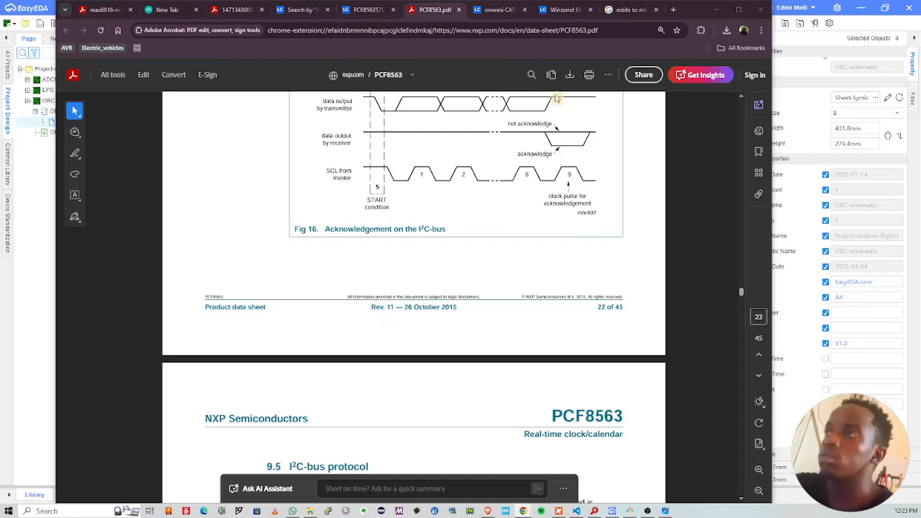
click(717, 10)
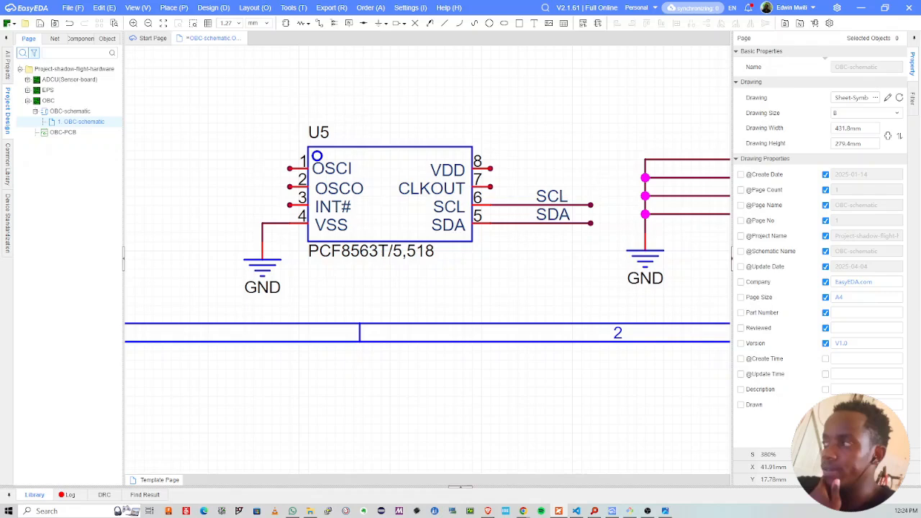
scroll(509, 191, down, 3)
scroll(394, 241, up, 2)
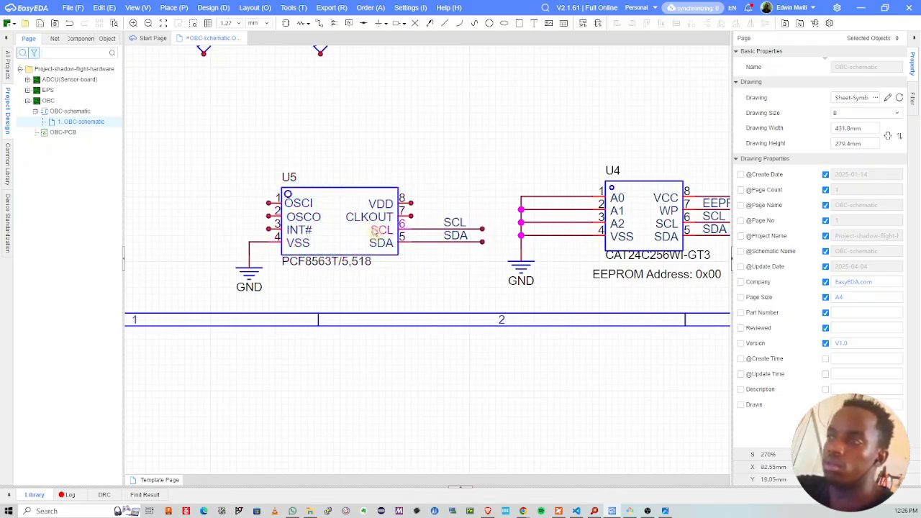
scroll(483, 248, down, 1)
scroll(288, 217, up, 1)
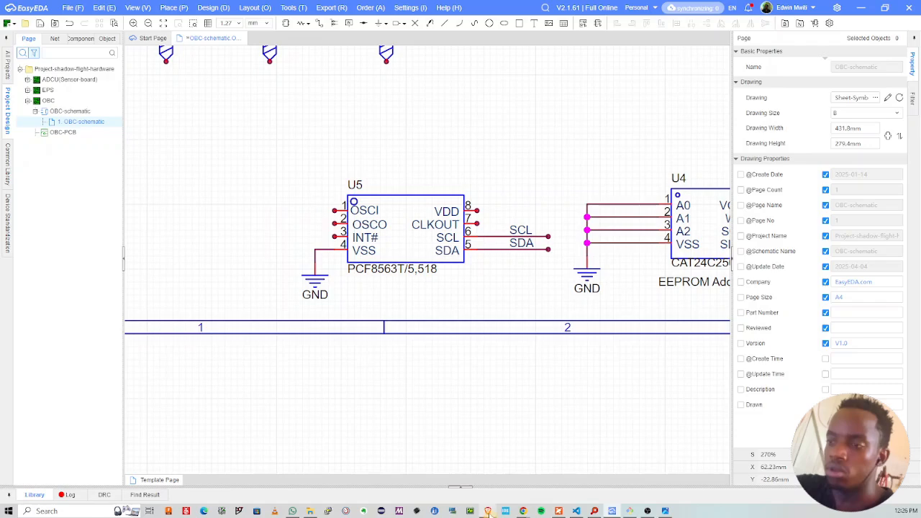
Step: Switch to the LCSC product page in Chrome and search the store for 32.768kHz
mouse_move(524, 512)
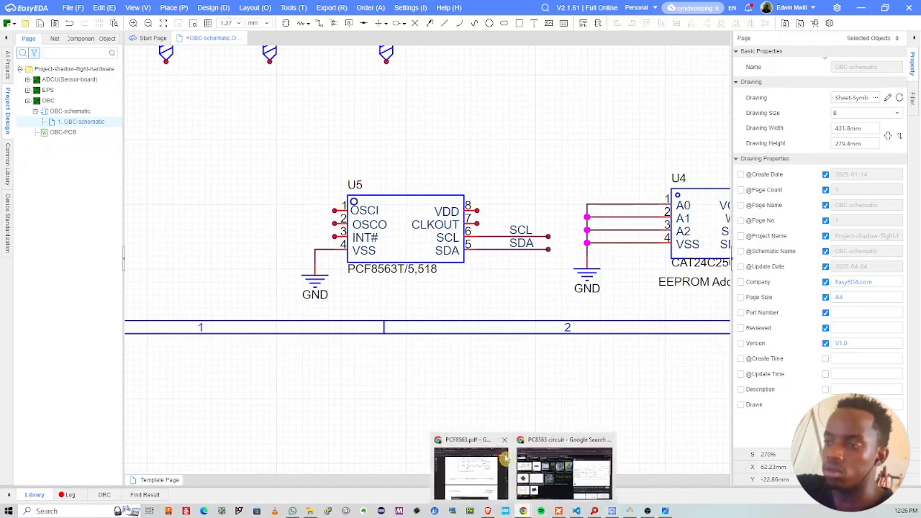
mouse_move(547, 474)
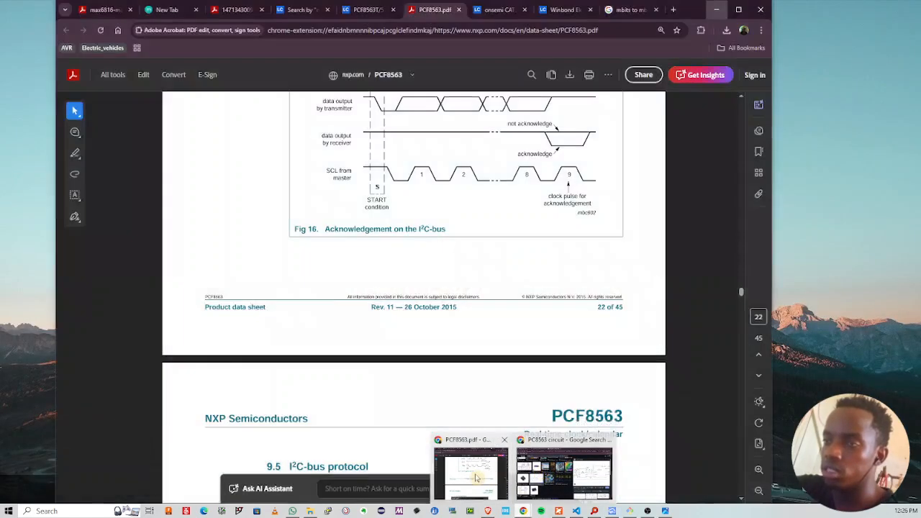
click(470, 472)
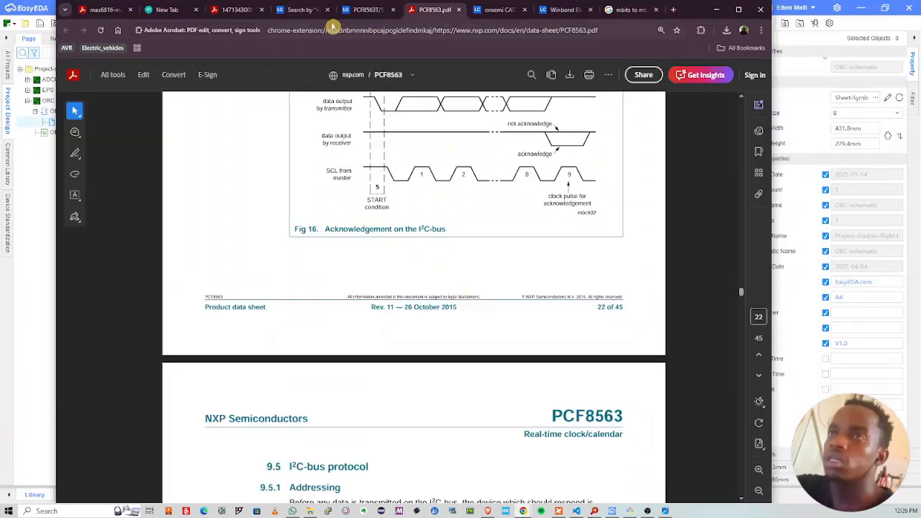
click(365, 10)
click(311, 108)
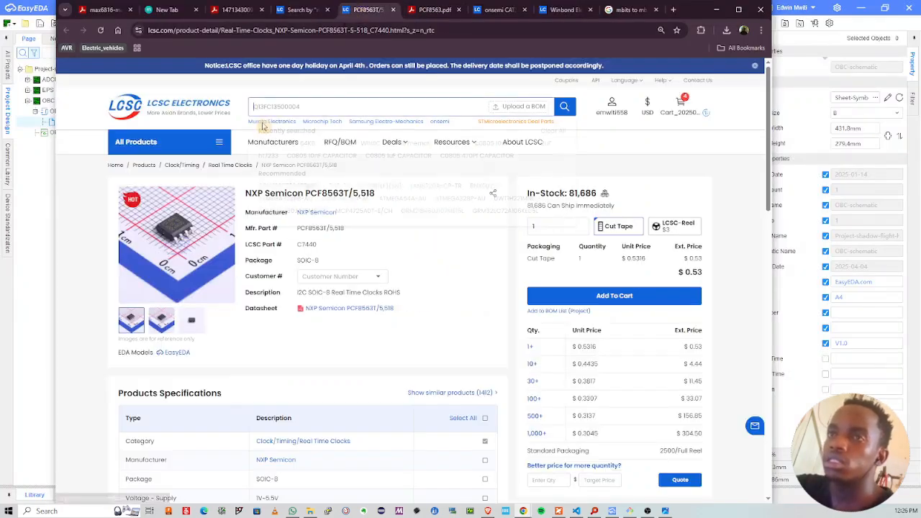
text(32)
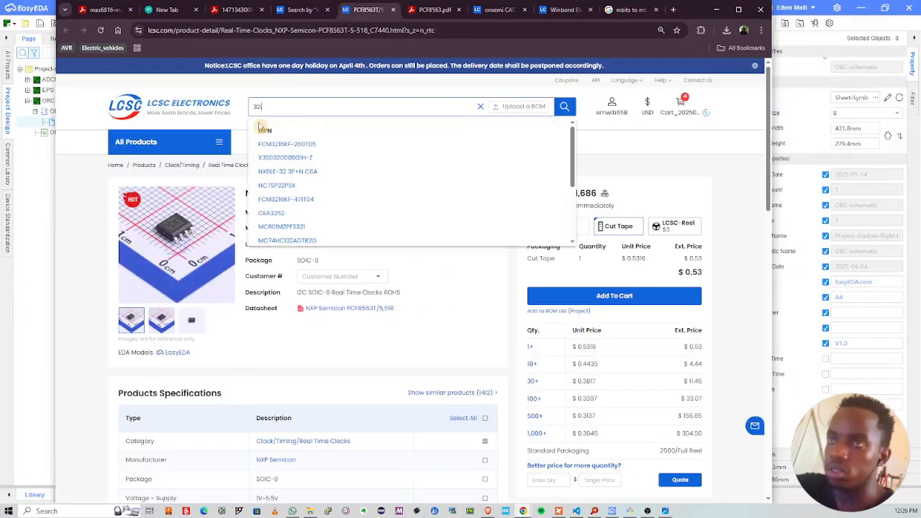
text(.)
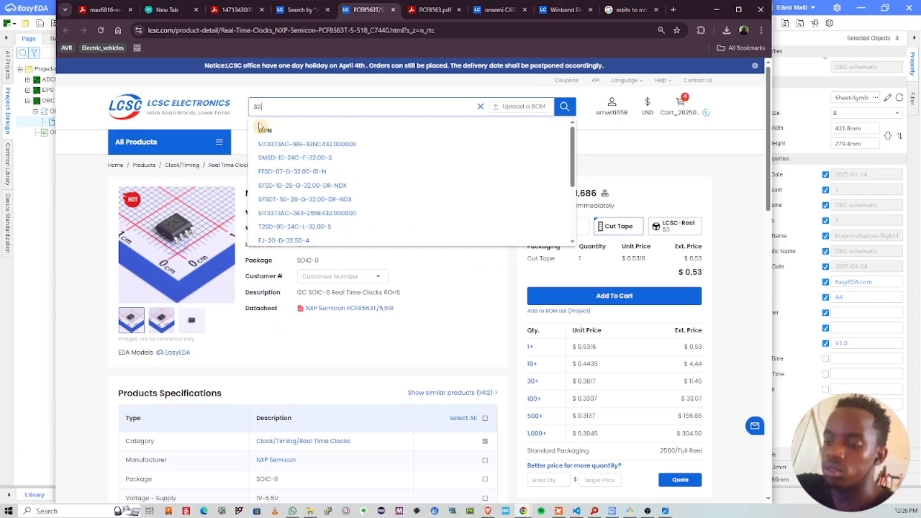
text(768kHz)
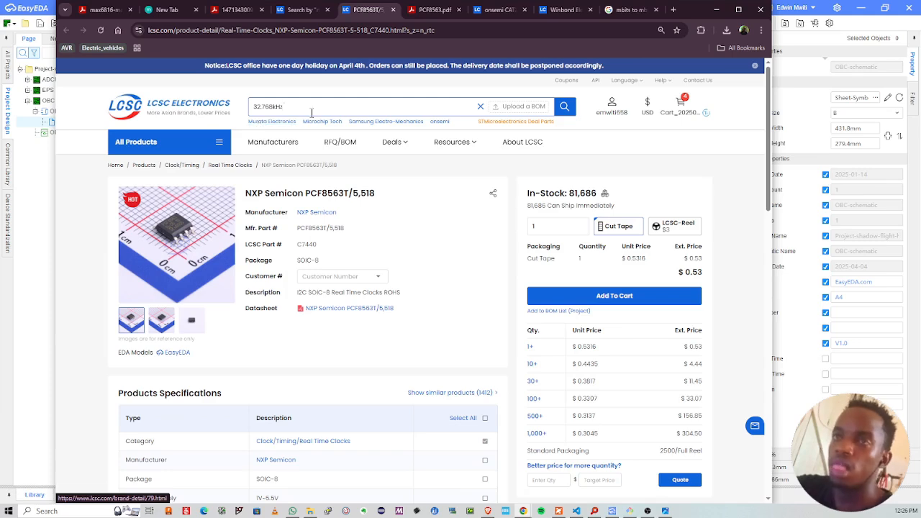
key(Return)
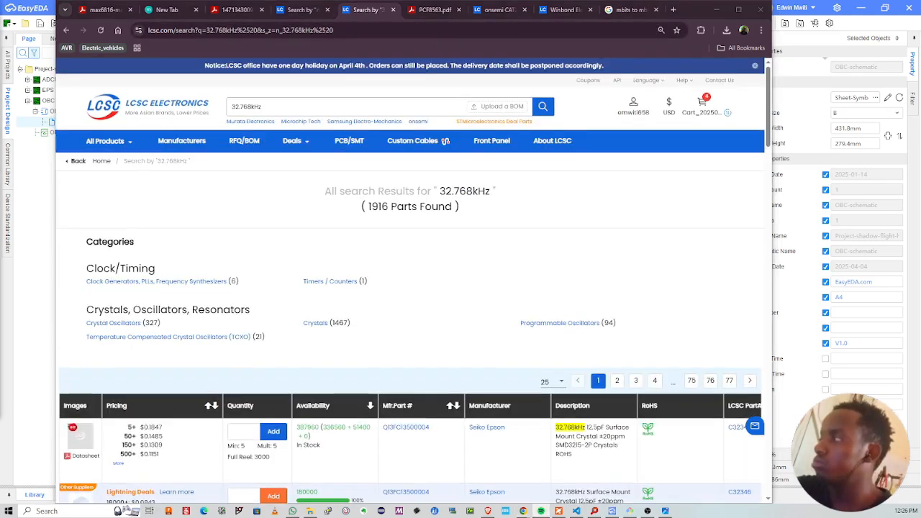
Step: Copy the first Seiko Epson crystal's LCSC part number, C32346, and search for it in EasyEDA's device library
scroll(81, 209, down, 3)
mouse_move(81, 205)
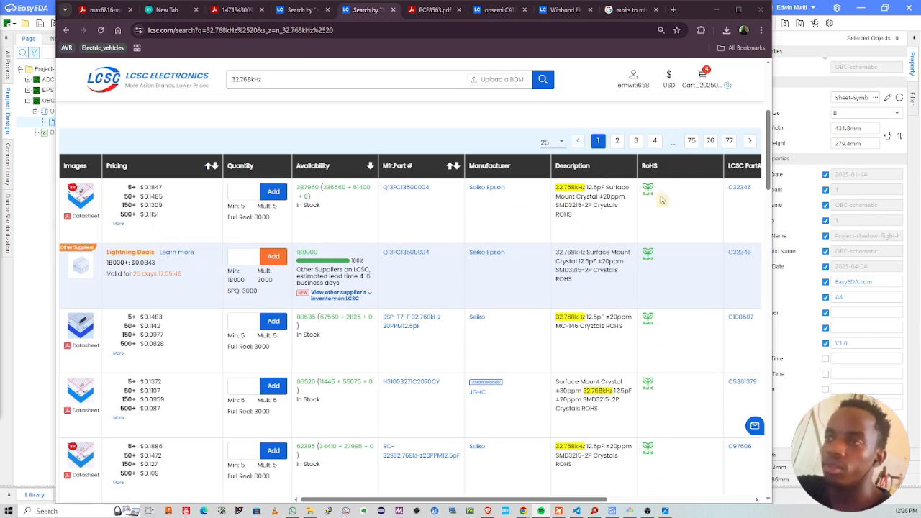
drag(757, 190, 726, 192)
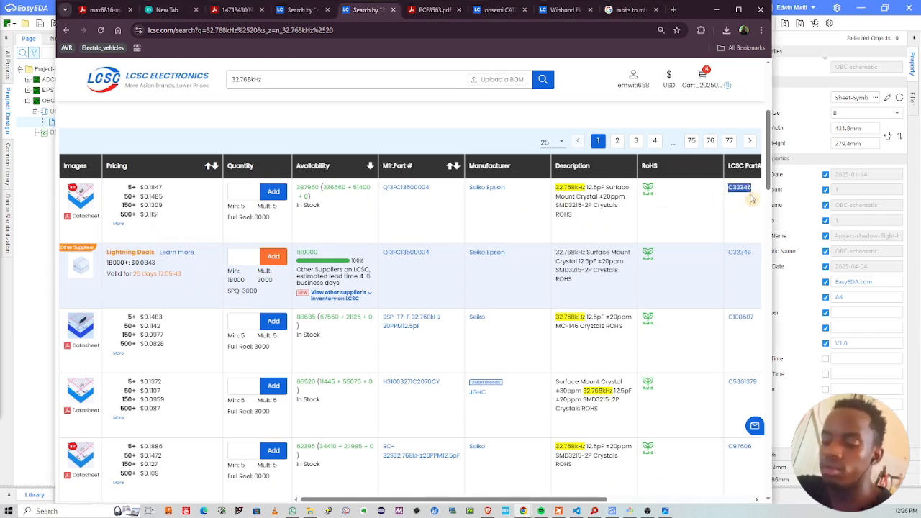
key(super+Tab)
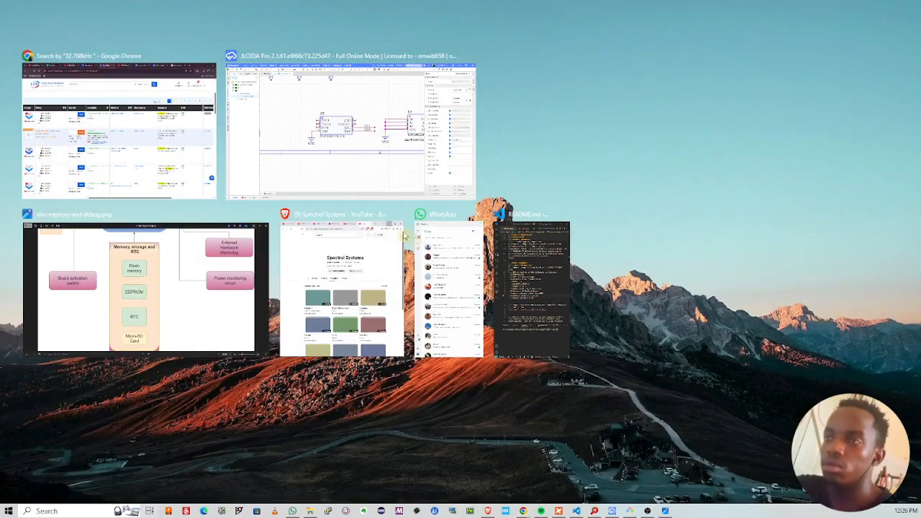
click(389, 164)
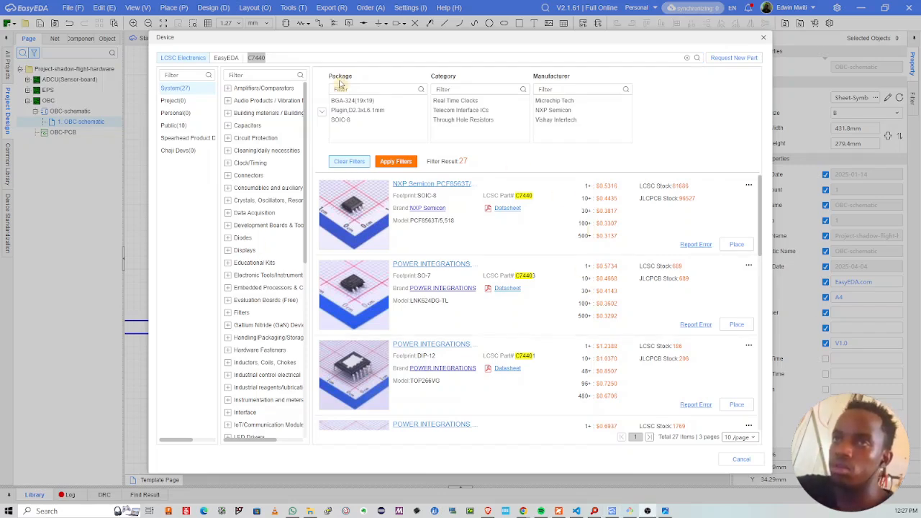
click(282, 59)
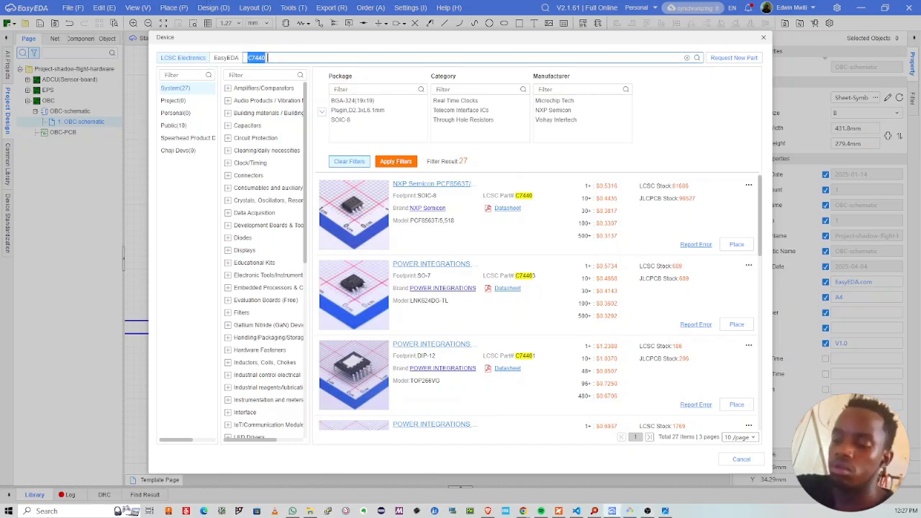
key(Return)
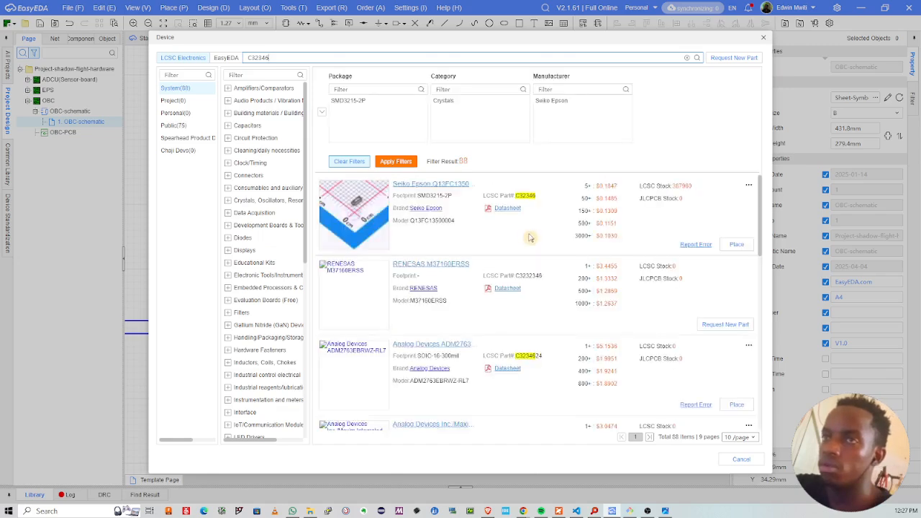
Step: Place one Seiko Epson Q13FC13500004 32.768kHz crystal, rotated vertically, beside U5's OSCI and OSCO pins
click(736, 246)
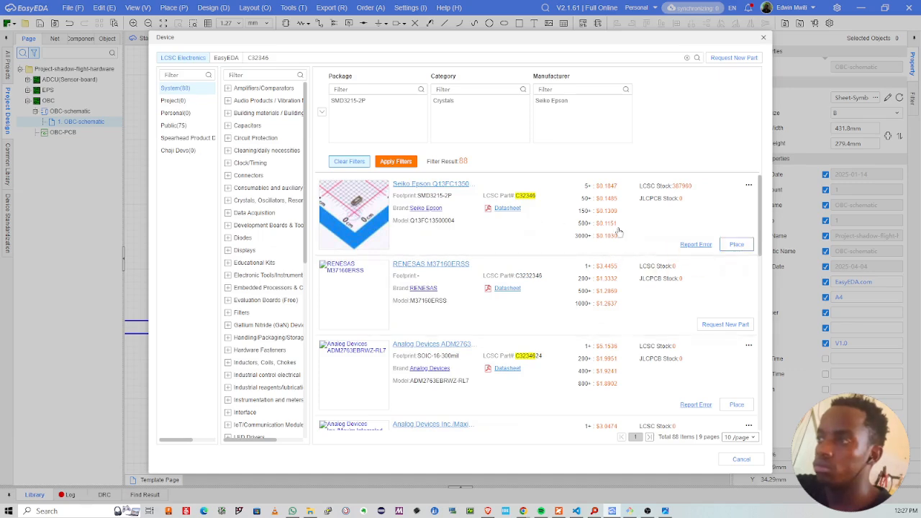
double_click(355, 245)
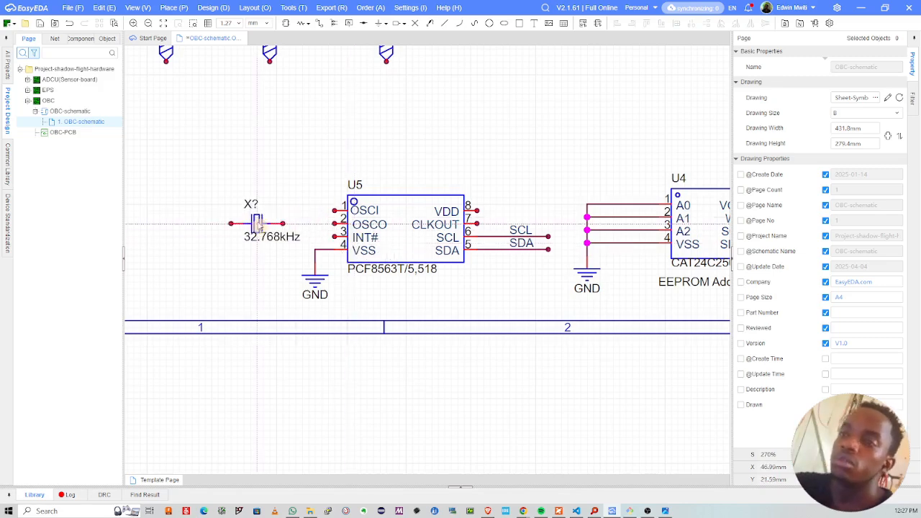
key(space)
click(173, 218)
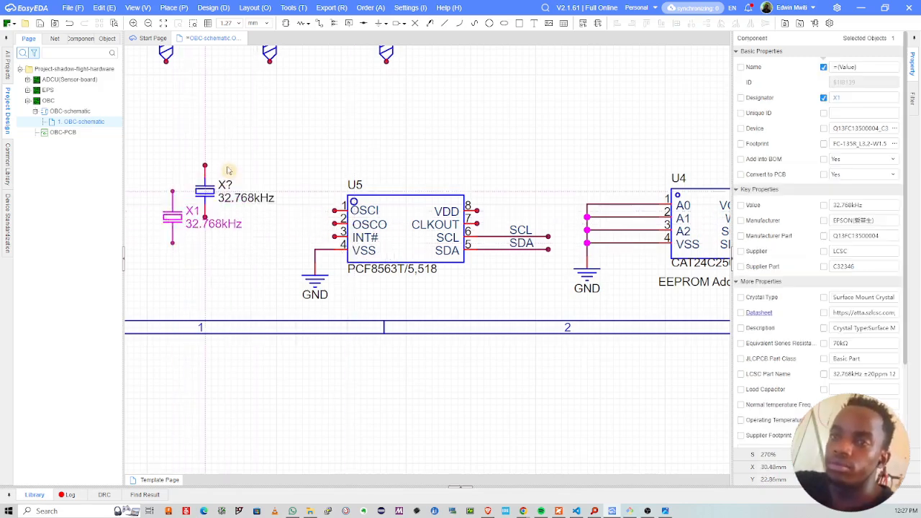
key(Escape)
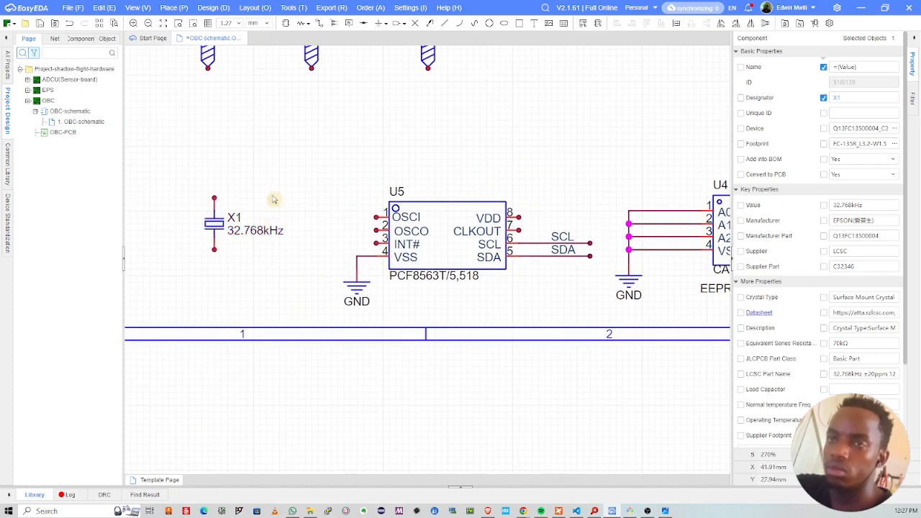
Step: Wire crystal X1's upper pin to OSCI and its lower pin to OSCO on U5
click(233, 204)
key(w)
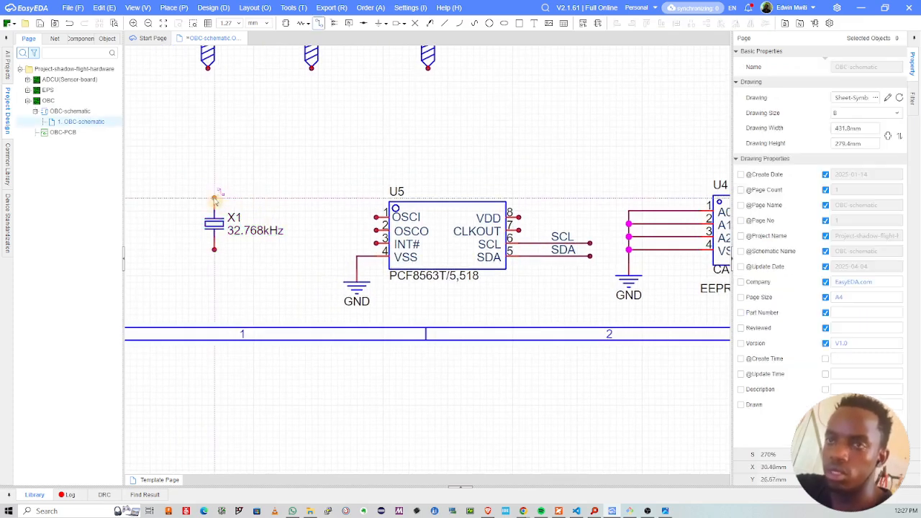
click(214, 198)
click(299, 216)
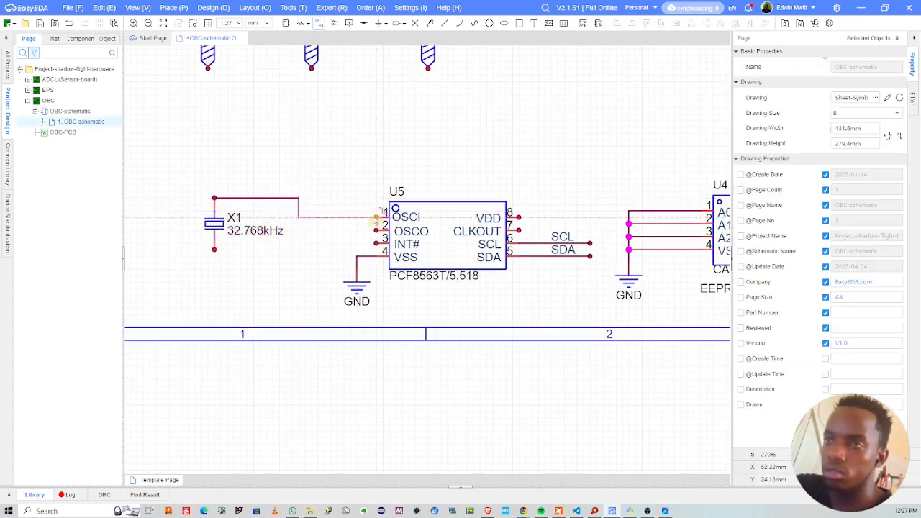
click(378, 216)
click(214, 250)
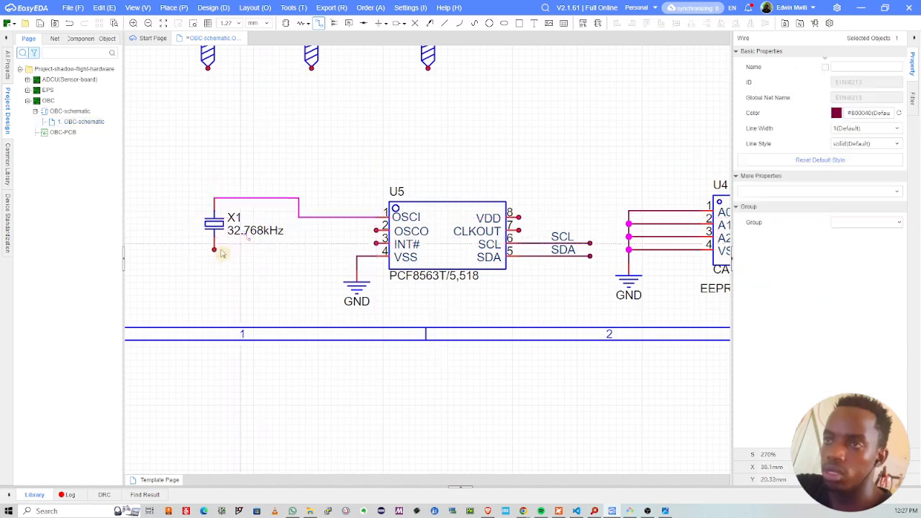
click(299, 231)
click(377, 231)
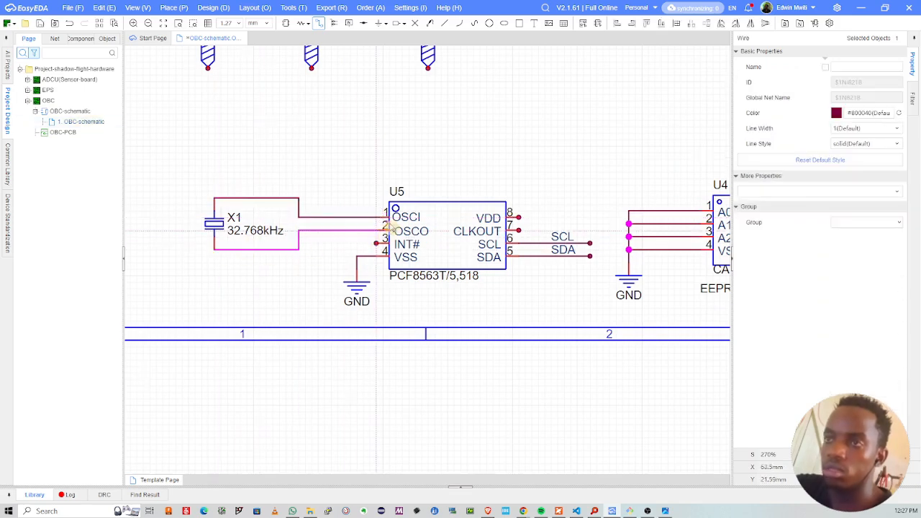
right_drag(313, 250, 385, 229)
click(233, 216)
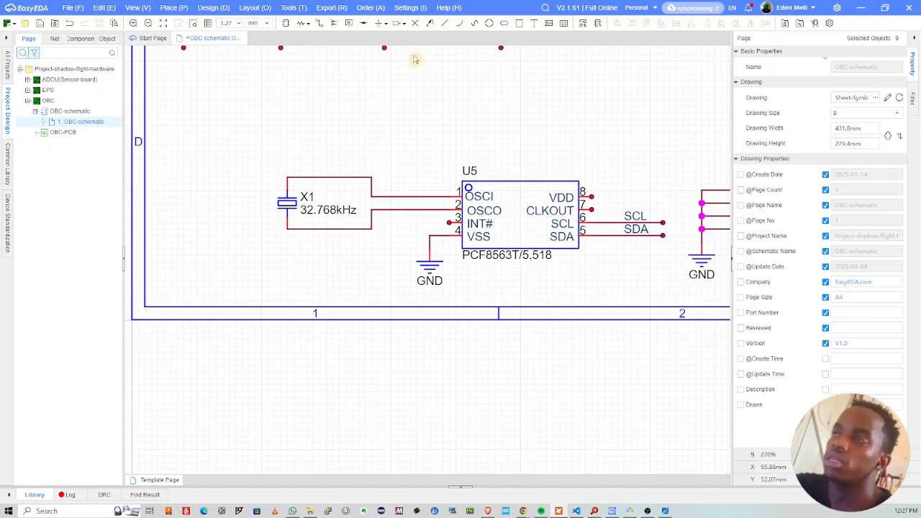
Step: Review the HSE clock's load capacitor calculation and check the 32.768kHz crystal's load capacitance in the LCSC results in Chrome
scroll(415, 60, down, 4)
scroll(396, 89, up, 2)
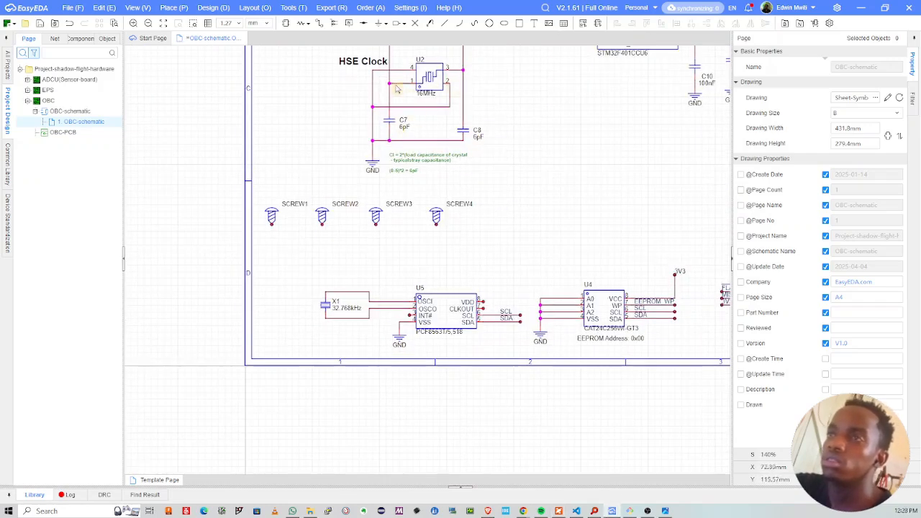
scroll(384, 137, up, 2)
scroll(426, 173, down, 2)
scroll(435, 204, down, 3)
scroll(442, 238, up, 3)
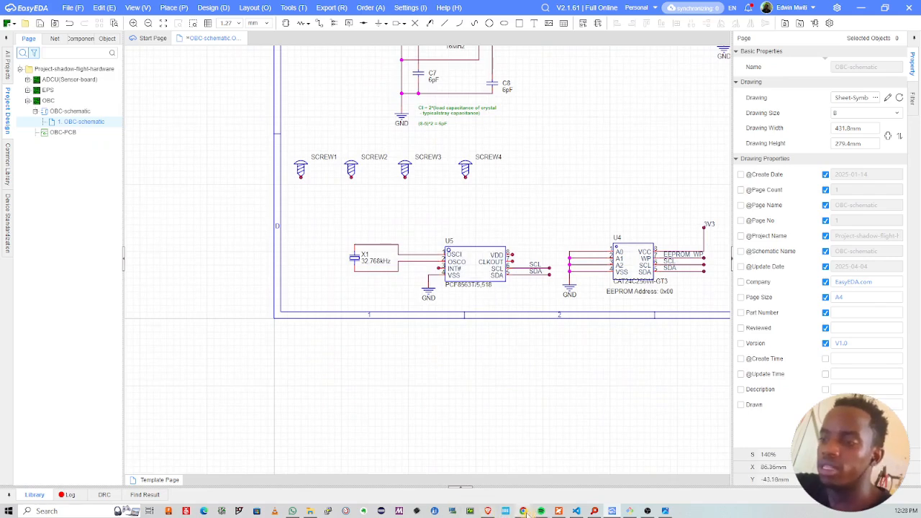
mouse_move(526, 512)
click(463, 479)
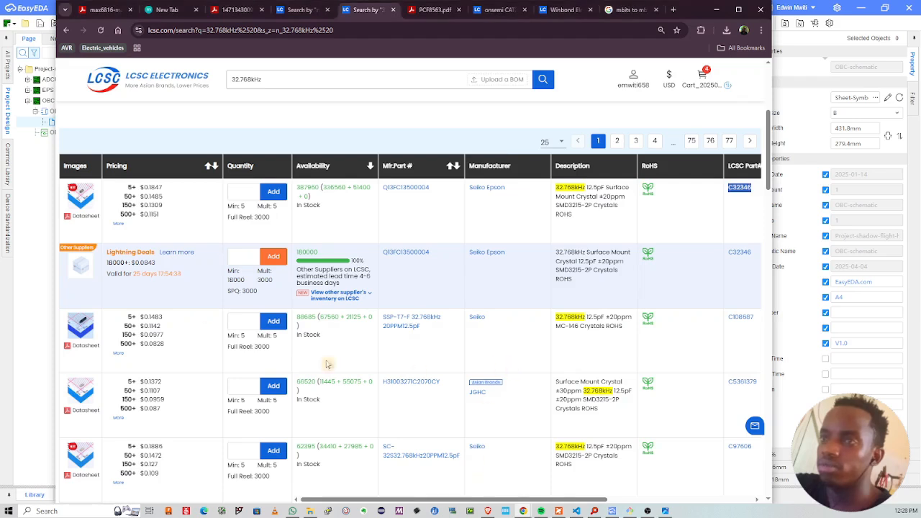
click(602, 202)
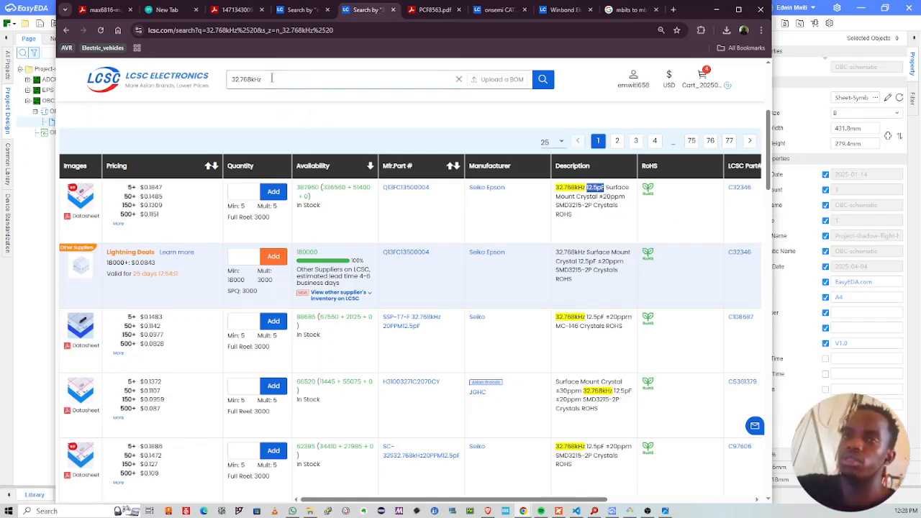
Step: Search LCSC for "c0805 capacitor 15pF"
drag(271, 77, 178, 92)
text(15pF)
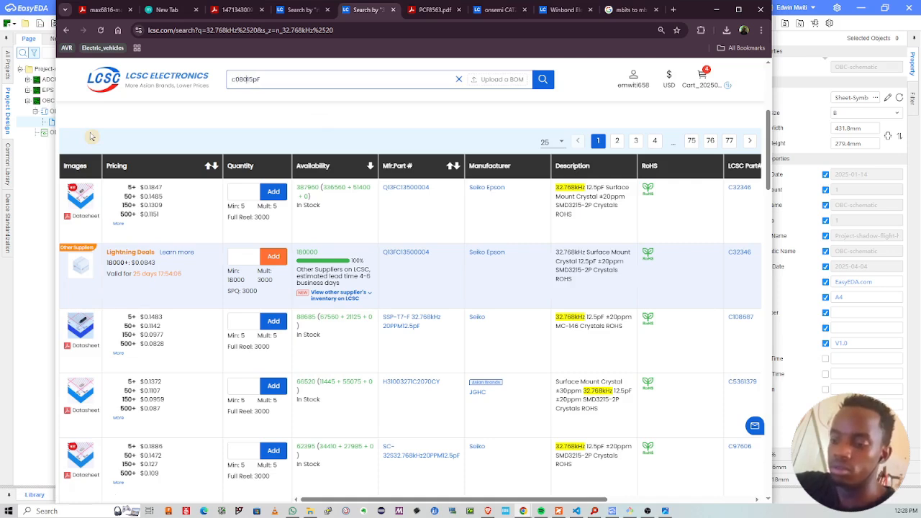
text(apacitor)
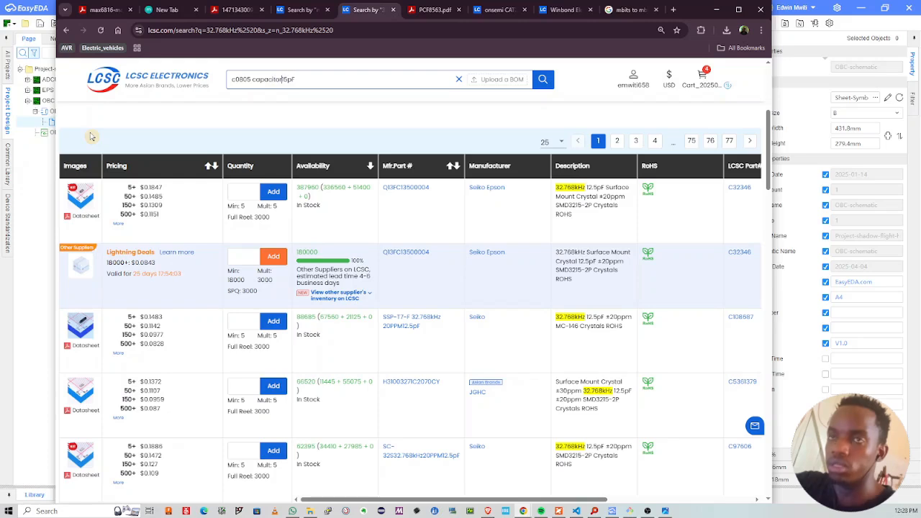
text( 1)
key(Return)
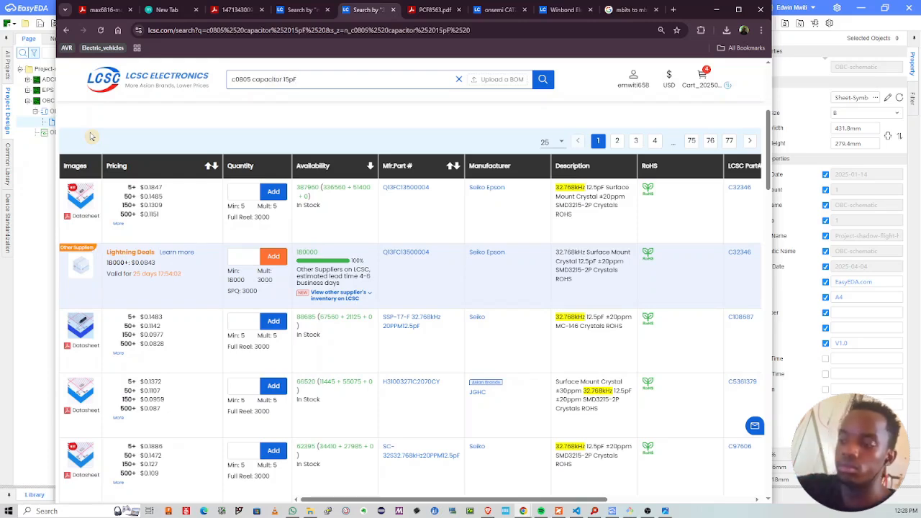
Step: Copy the LCSC part number C5186731 of the Chinocera 15pF 0805 capacitor and return to the EasyEDA schematic
mouse_move(77, 378)
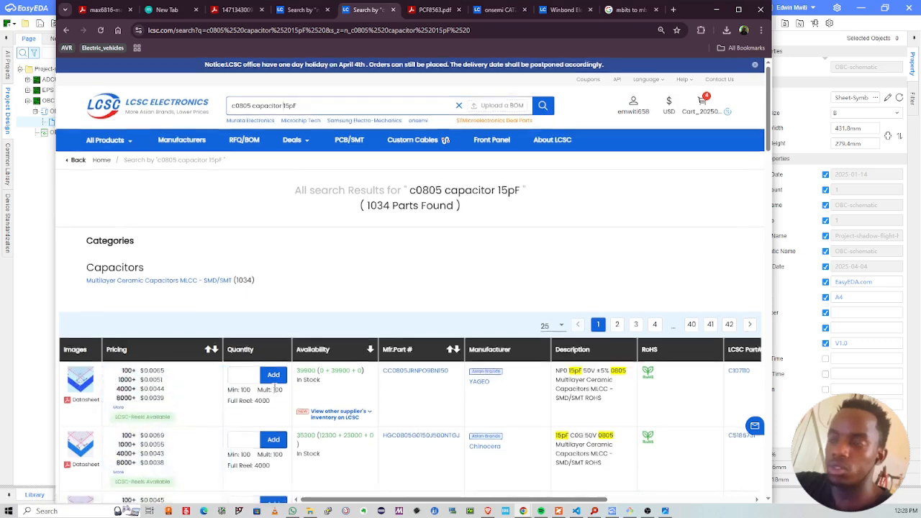
scroll(81, 341, down, 2)
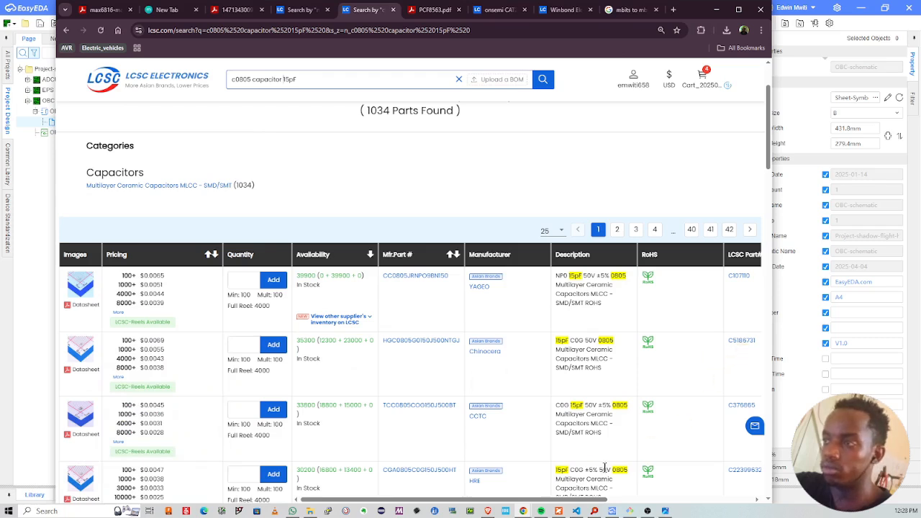
drag(576, 500, 616, 501)
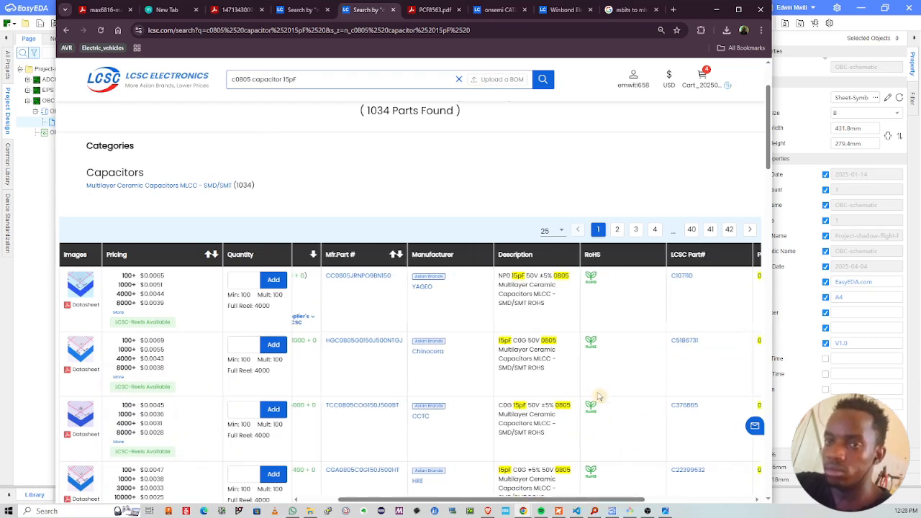
drag(699, 344, 647, 347)
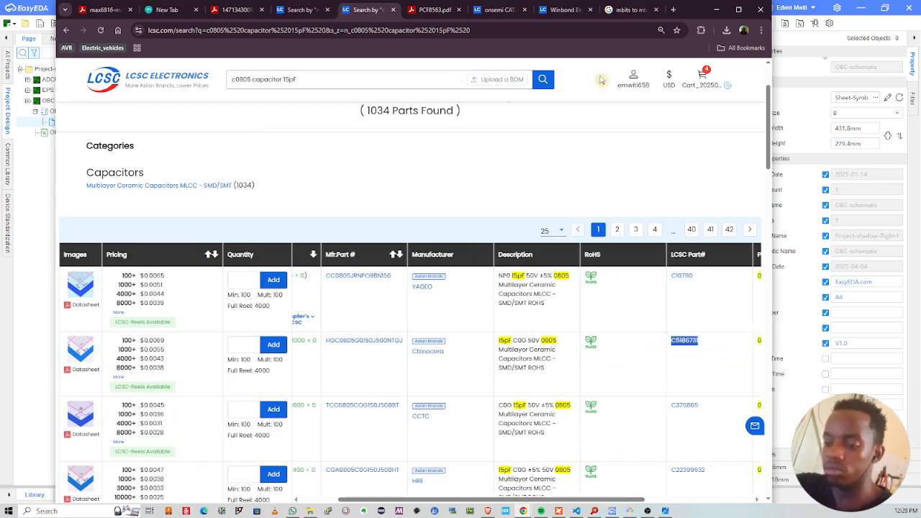
click(717, 9)
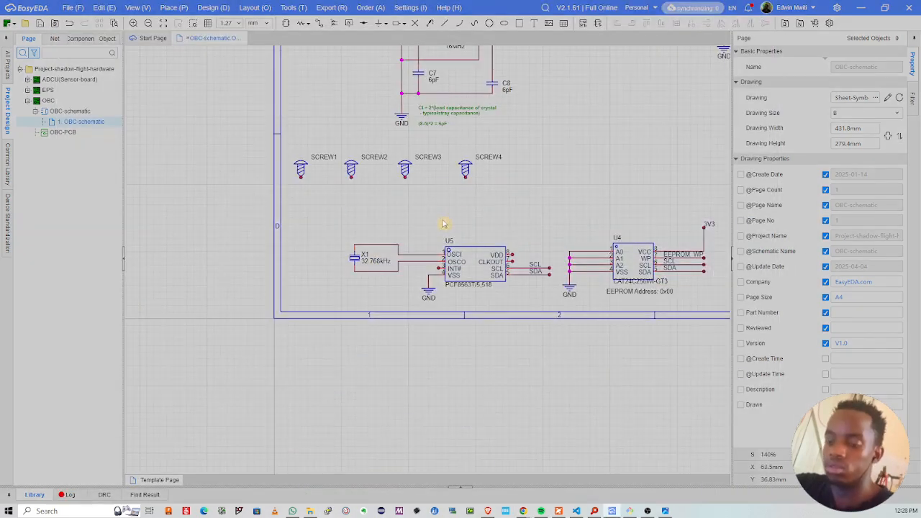
Step: Find part C5186731 in the device library and place the 15pF capacitor, rotated vertically, beside crystal X1
key(shift+f)
text(C5186731)
key(Return)
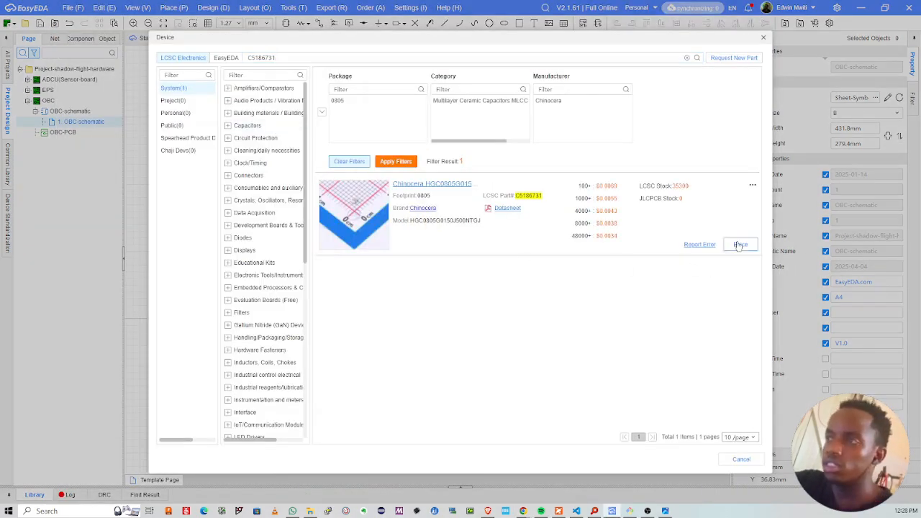
click(741, 244)
scroll(324, 263, up, 5)
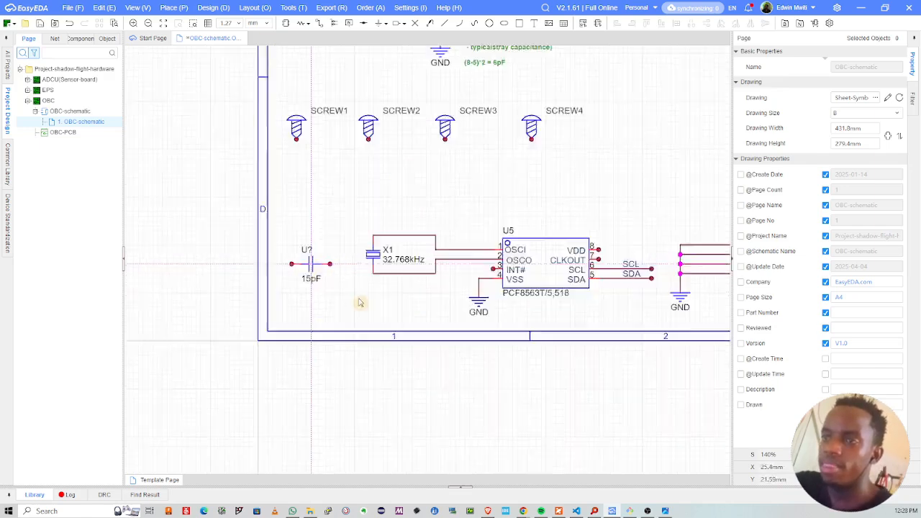
click(330, 254)
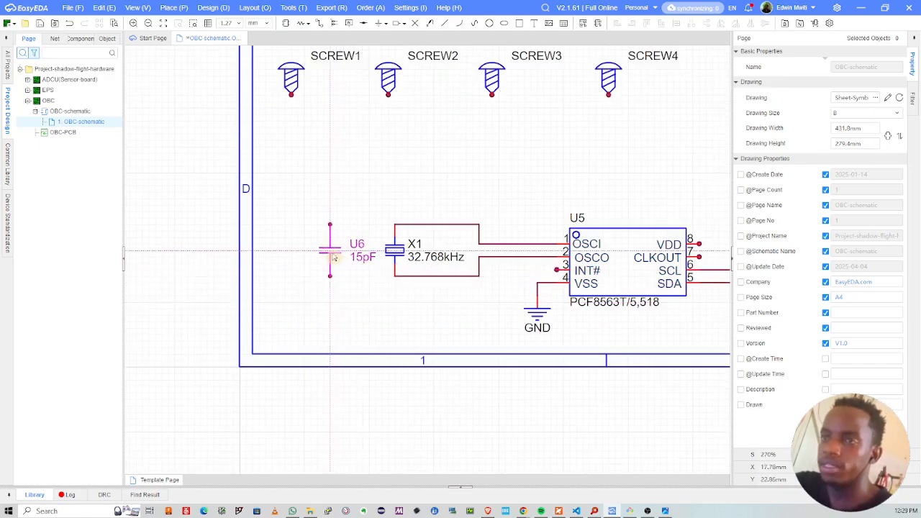
key(Escape)
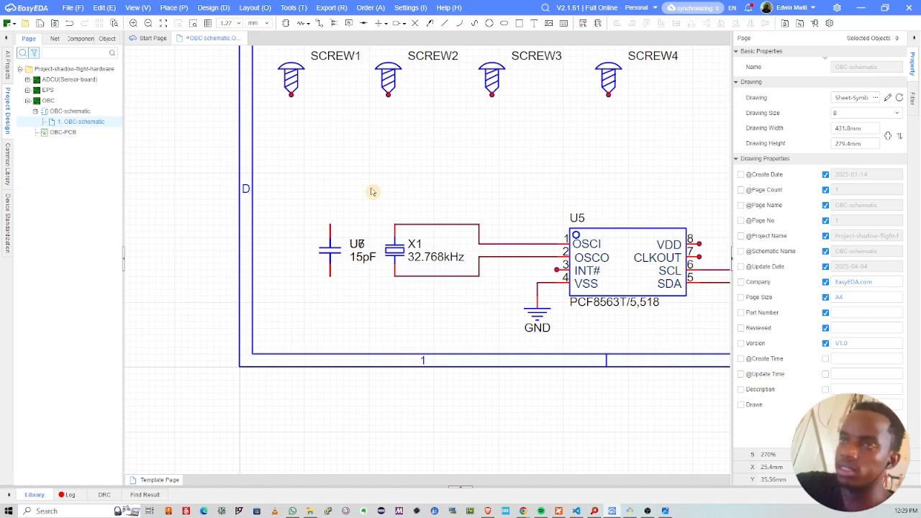
Step: Wire the 15pF capacitor's upper pin to the upper pin of crystal X1
key(alt+w)
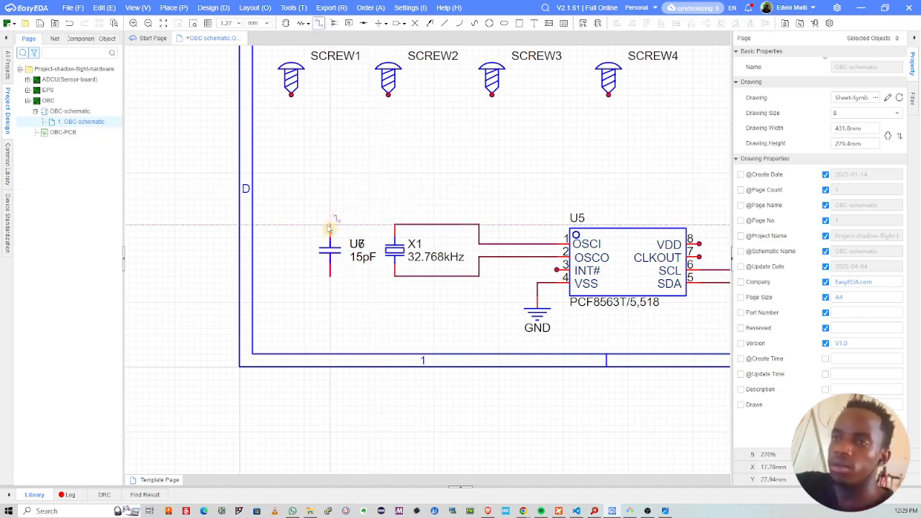
click(395, 226)
click(330, 226)
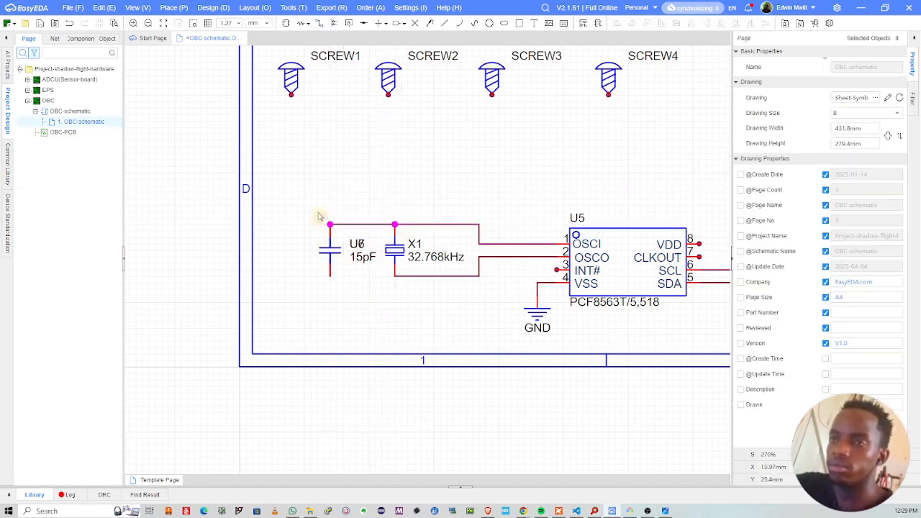
Step: Pull the duplicate capacitor U7 off U6, then delete it together with its leftover wires
drag(326, 252, 276, 256)
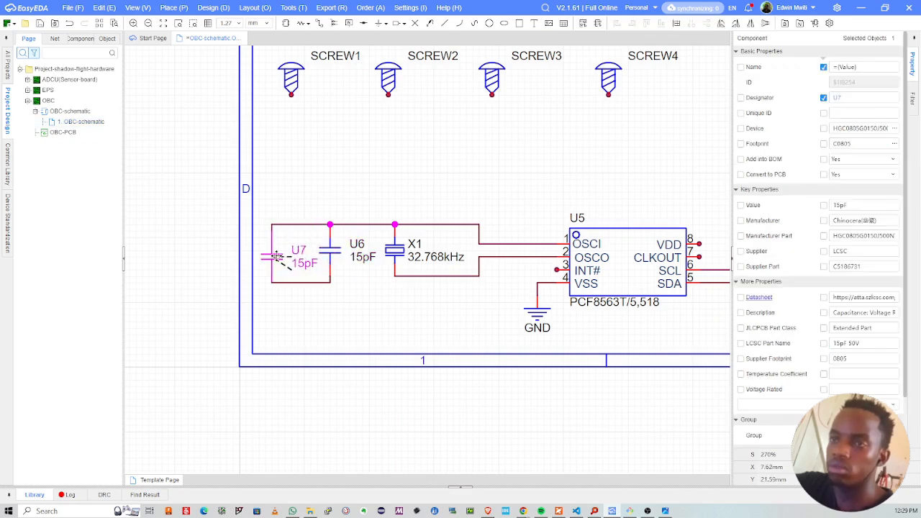
key(Delete)
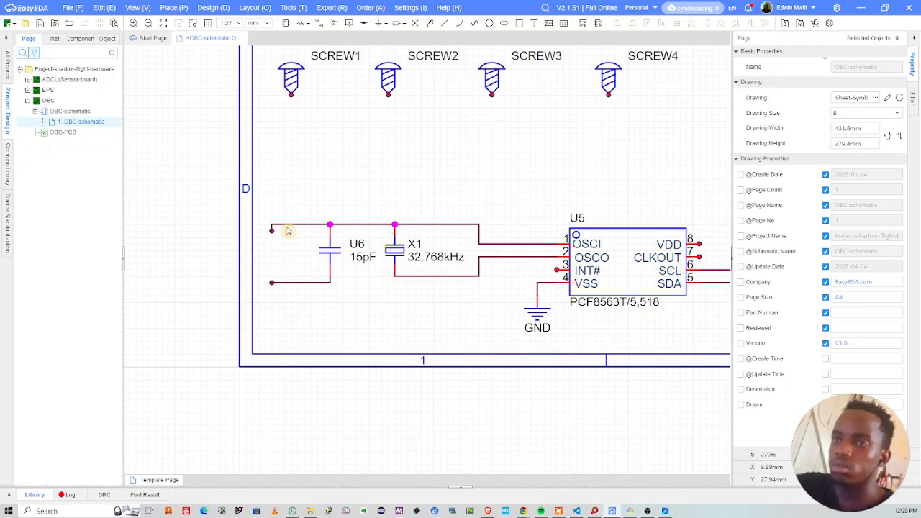
click(288, 227)
key(Delete)
drag(280, 258, 260, 215)
key(Delete)
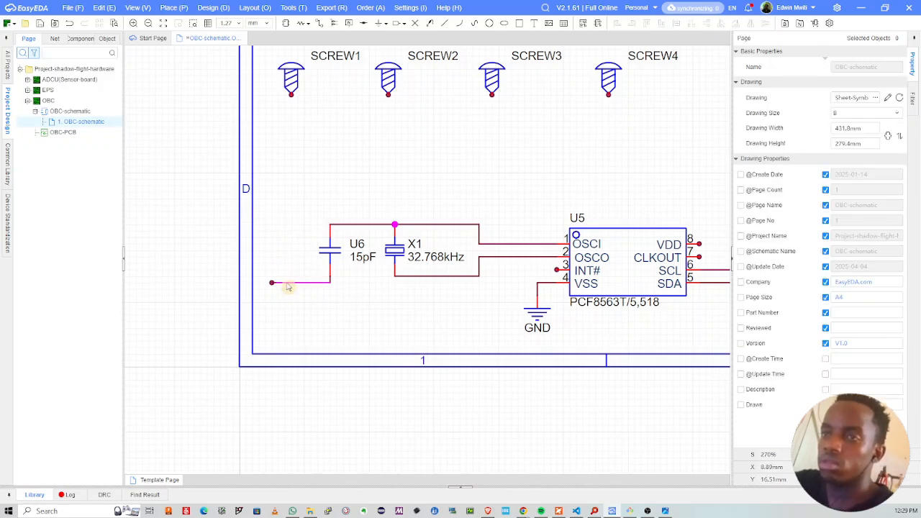
click(287, 283)
key(Delete)
Step: Copy the GND symbol under U5's VSS pin and attach the copy below capacitor U6's lower pin
click(537, 317)
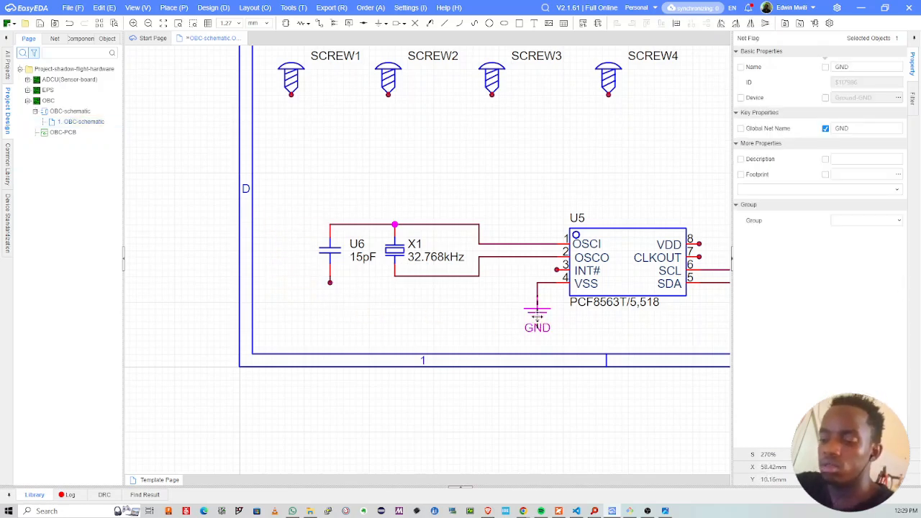
key(ctrl+c)
key(ctrl+v)
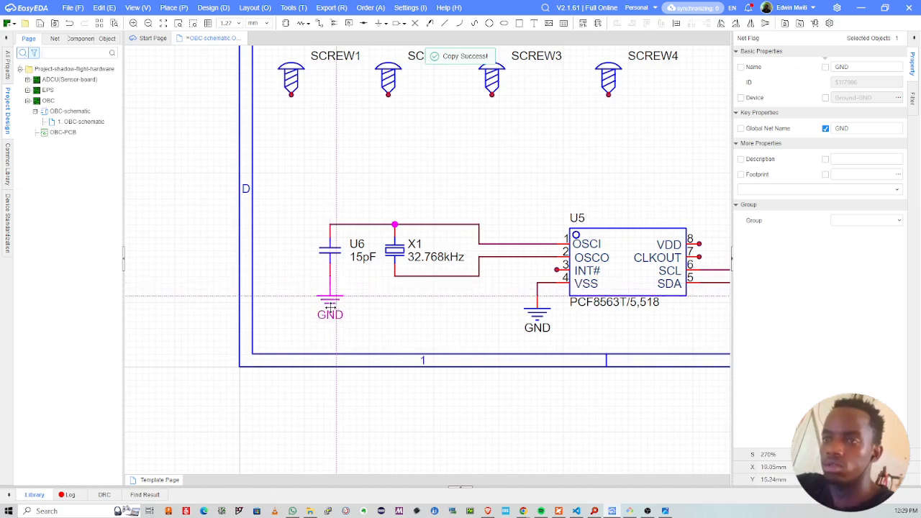
click(330, 313)
drag(331, 317, 331, 323)
click(383, 314)
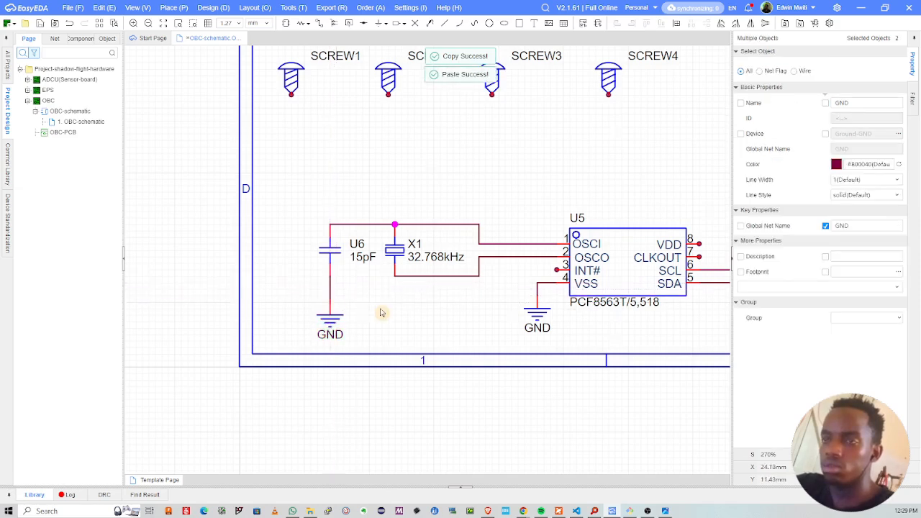
Step: Save the schematic and put a no-connect flag on U5's INT# pin
right_drag(620, 330, 540, 328)
key(ctrl+s)
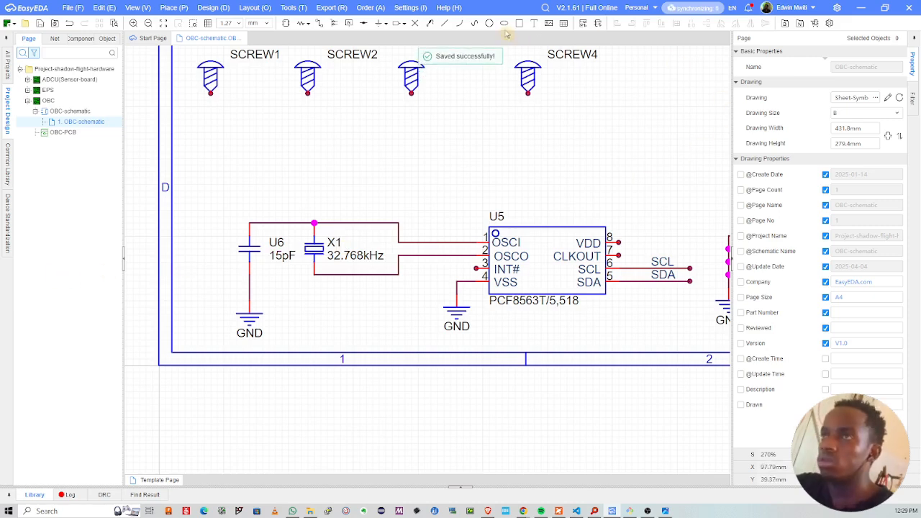
click(415, 24)
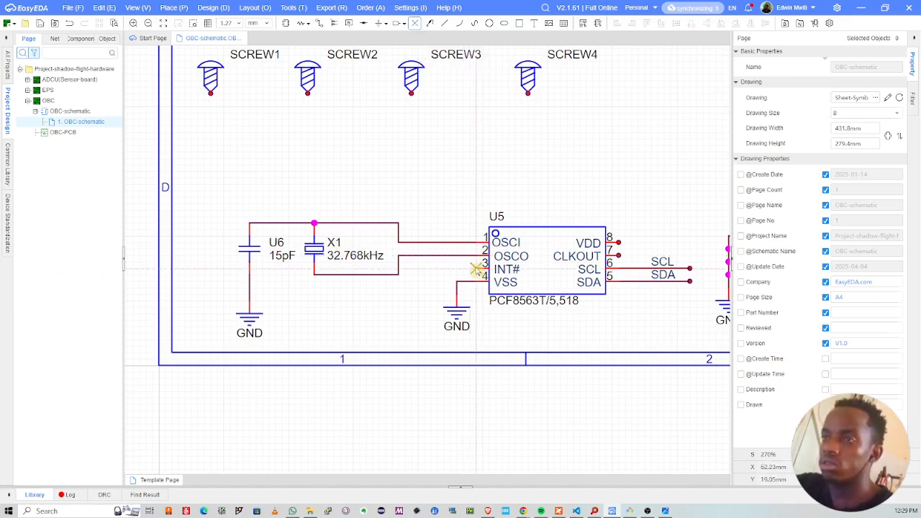
click(476, 268)
Step: Draw a wire about 14 mm long from U5's VDD pin, ending in line with the SCL and SDA wires
right_drag(609, 218, 495, 225)
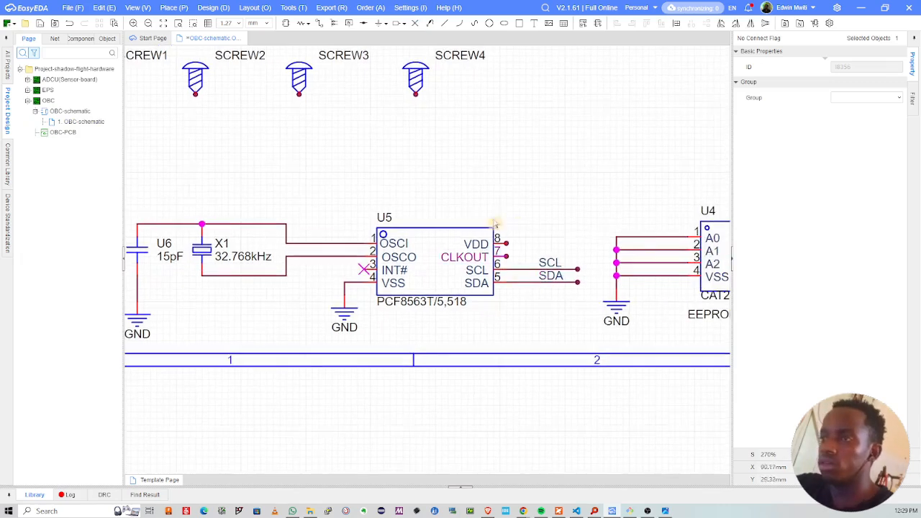
click(506, 243)
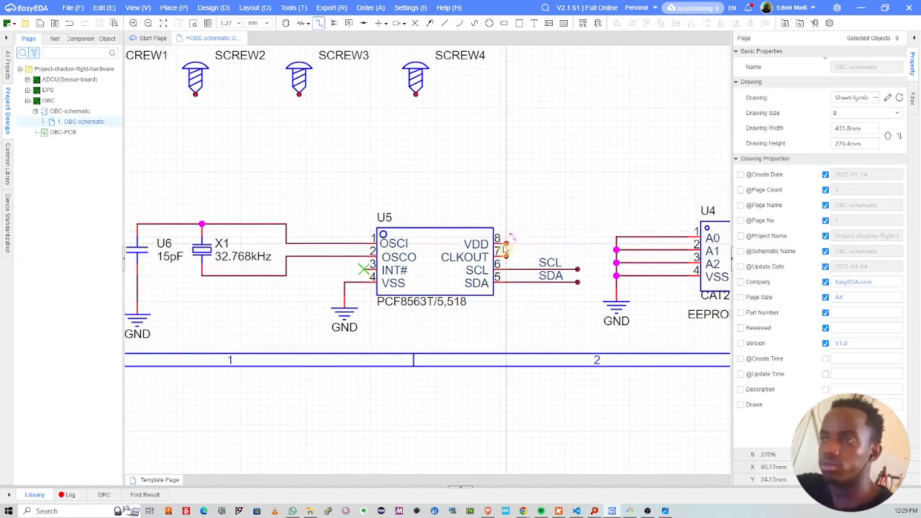
click(577, 243)
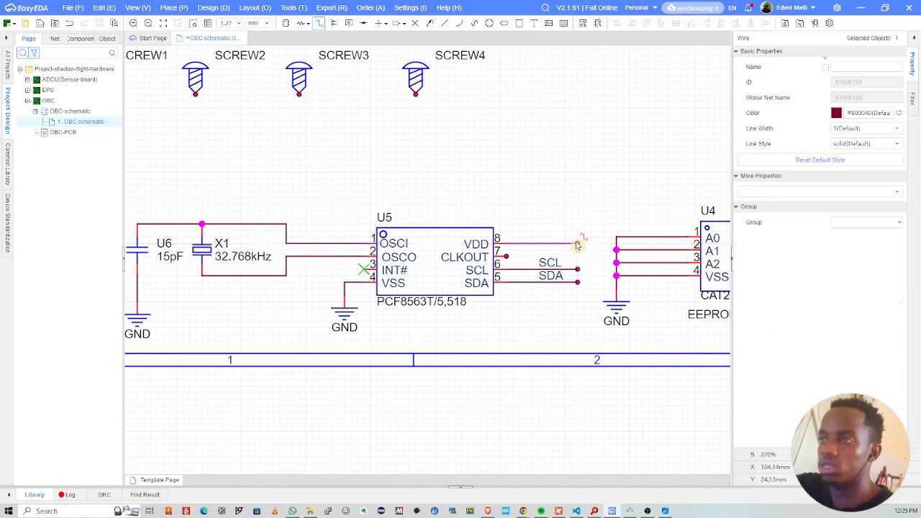
key(Escape)
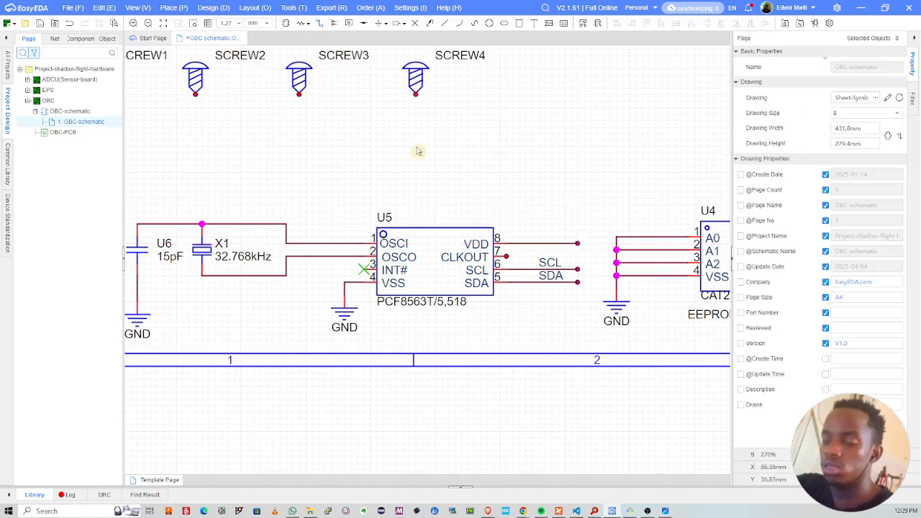
Step: Add a net label to the VDD wire of U5 and name it 3V3
click(349, 22)
click(538, 244)
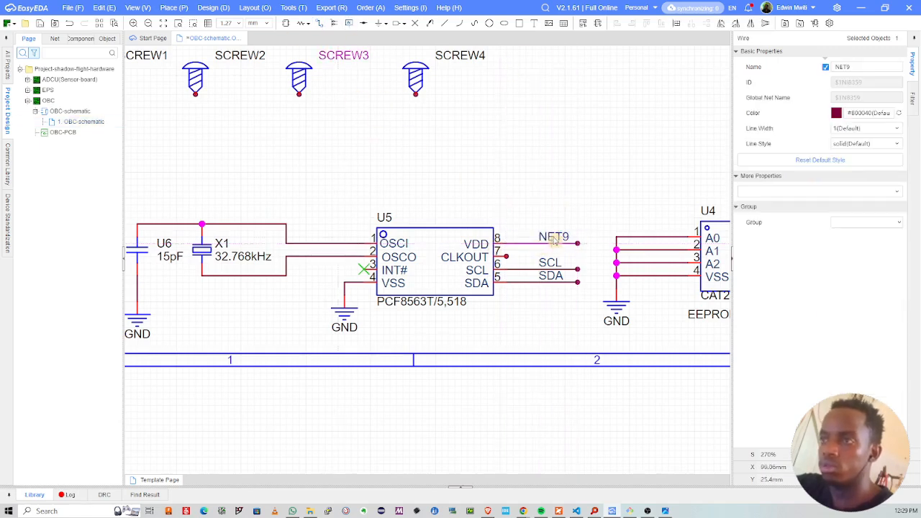
double_click(555, 238)
text(3V3)
key(Return)
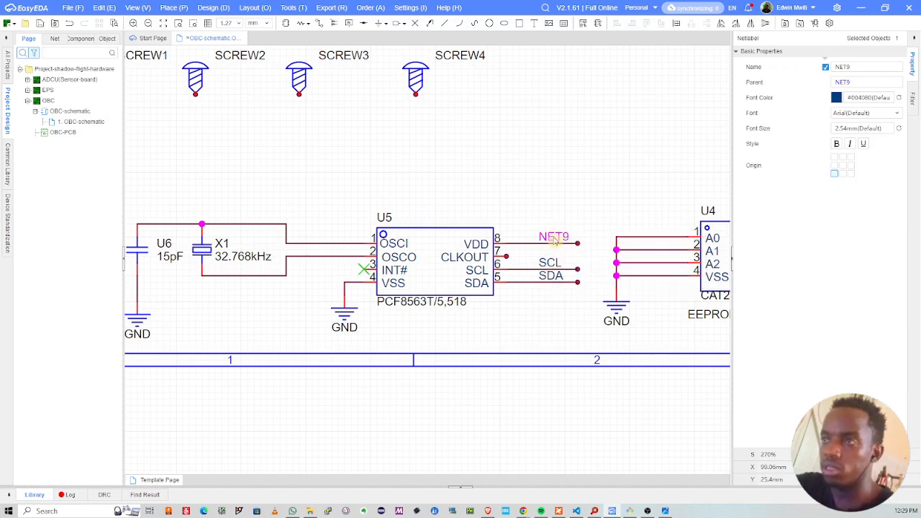
click(546, 198)
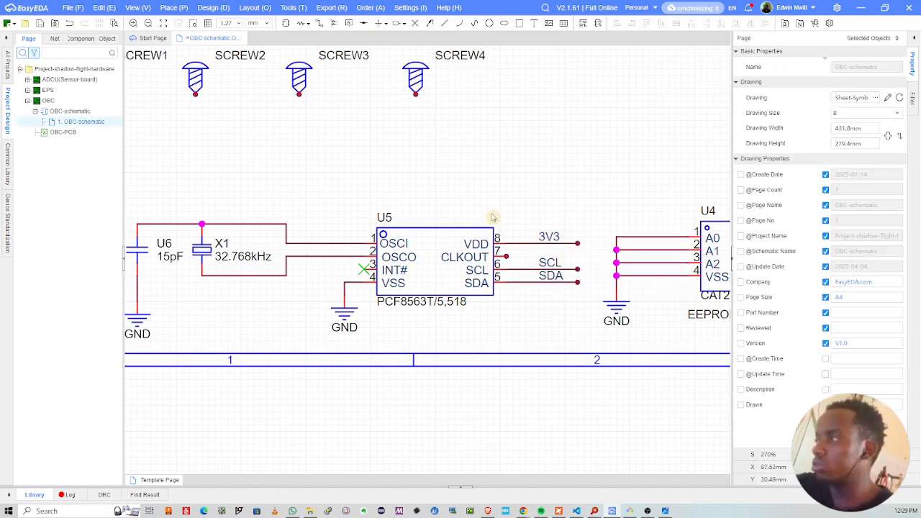
click(418, 23)
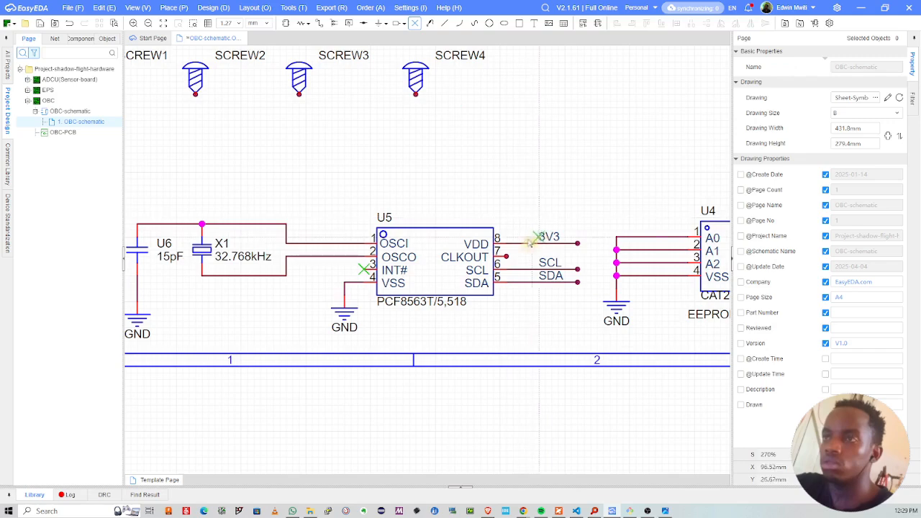
click(507, 257)
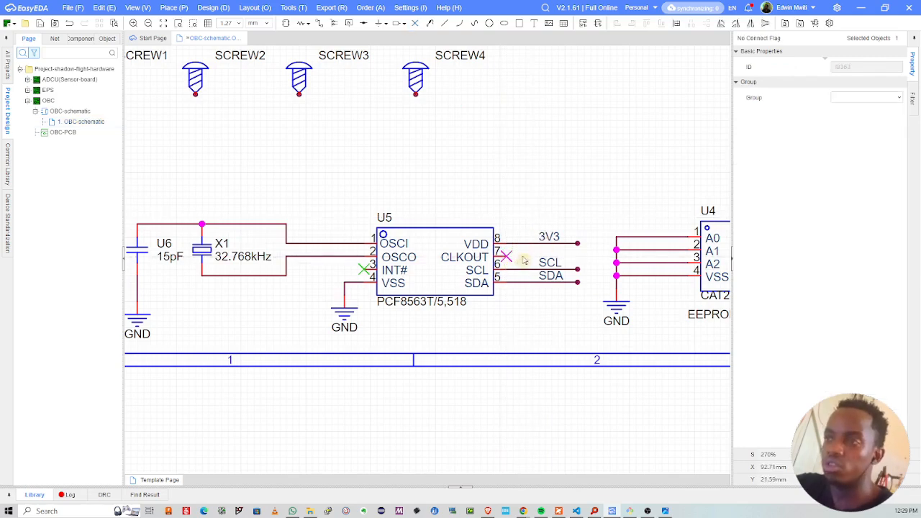
scroll(516, 267, up, 3)
click(519, 167)
scroll(491, 207, down, 2)
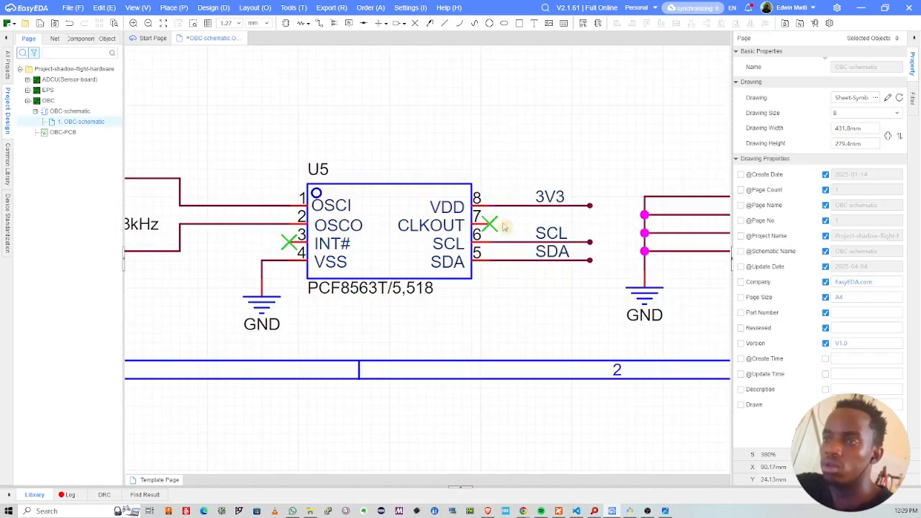
right_drag(507, 229, 418, 258)
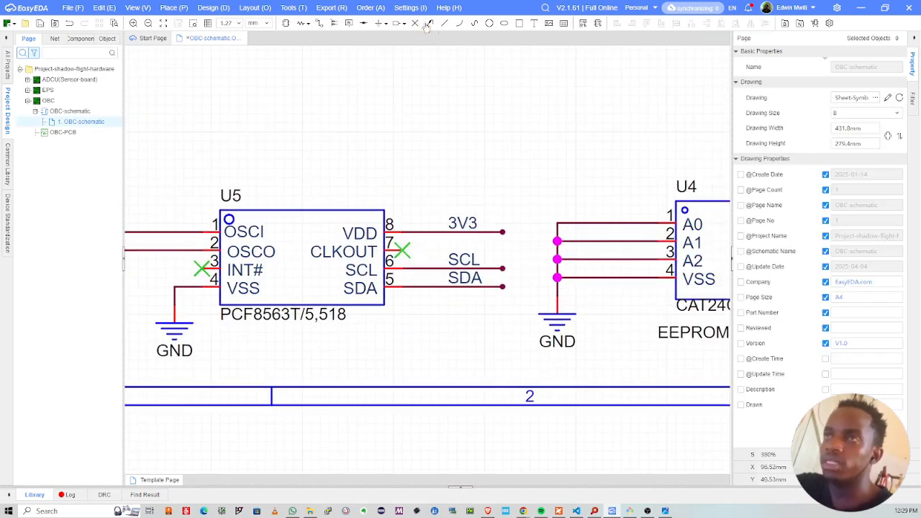
click(403, 252)
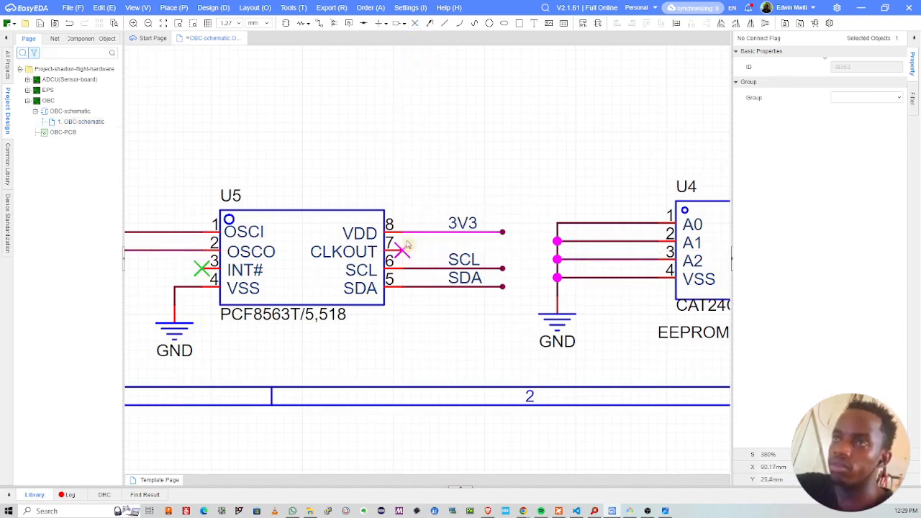
key(Delete)
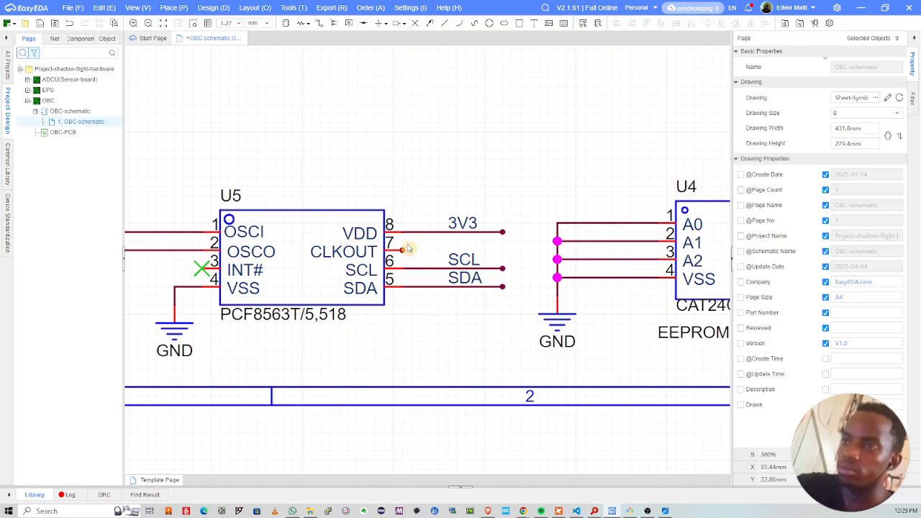
Step: Place a test point on U5's CLKOUT pin and pull it out to the ends of the neighbouring SCL and SDA wires
click(429, 23)
click(418, 250)
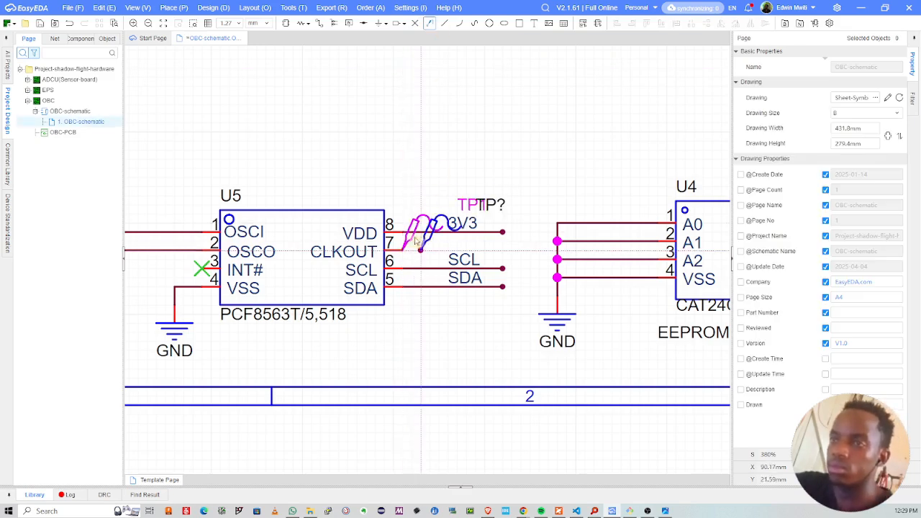
drag(444, 243, 514, 241)
click(473, 190)
scroll(472, 188, down, 1)
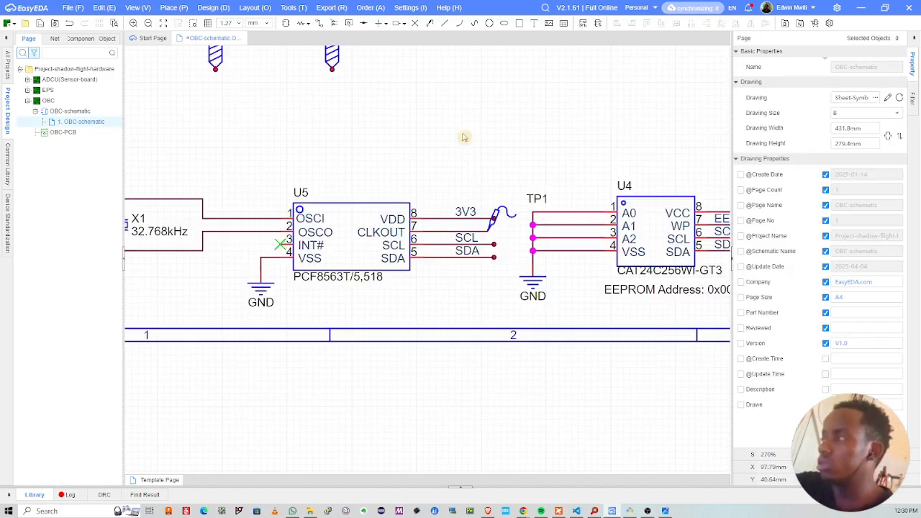
scroll(447, 144, down, 2)
scroll(363, 137, down, 1)
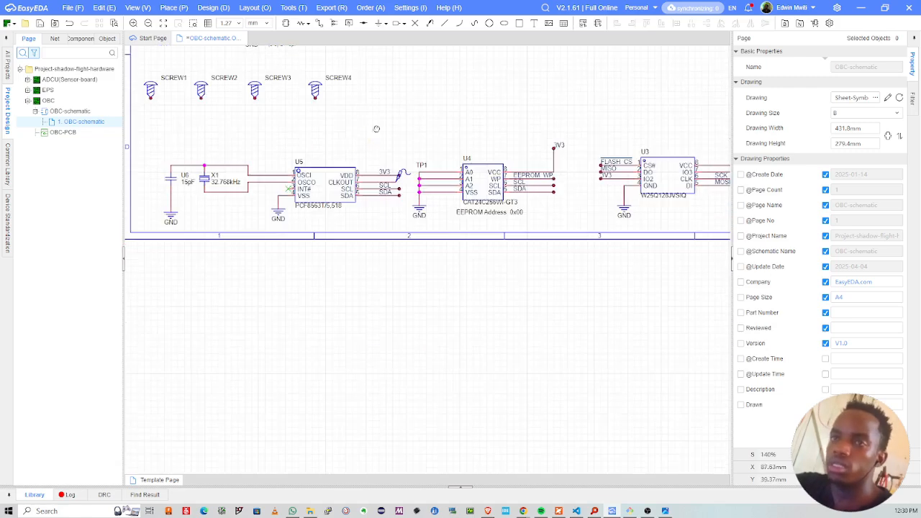
Step: Save the OBC schematic with the finished PCF8563T/5,518 real-time clock circuit
right_drag(376, 128, 424, 133)
drag(210, 151, 271, 235)
drag(254, 187, 284, 188)
click(292, 161)
scroll(356, 185, down, 2)
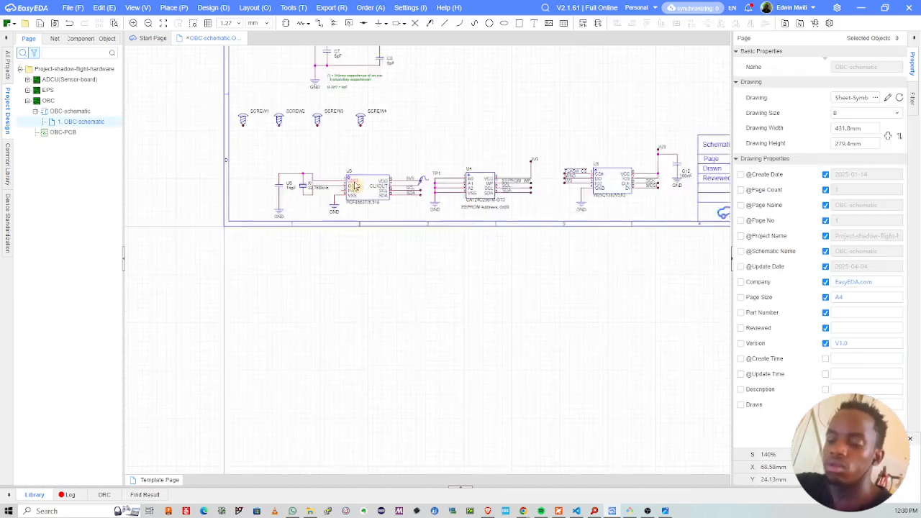
scroll(356, 185, down, 2)
scroll(252, 162, up, 3)
key(ctrl+s)
scroll(395, 204, down, 1)
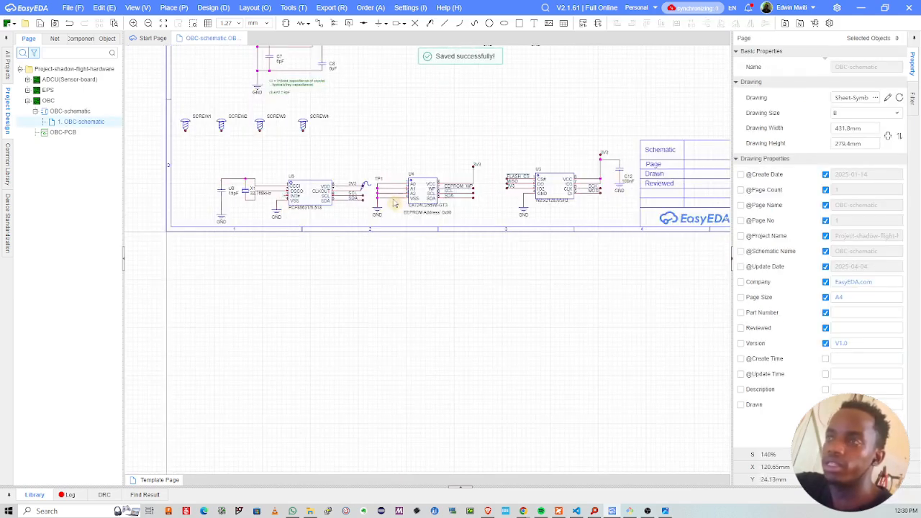
scroll(421, 180, up, 2)
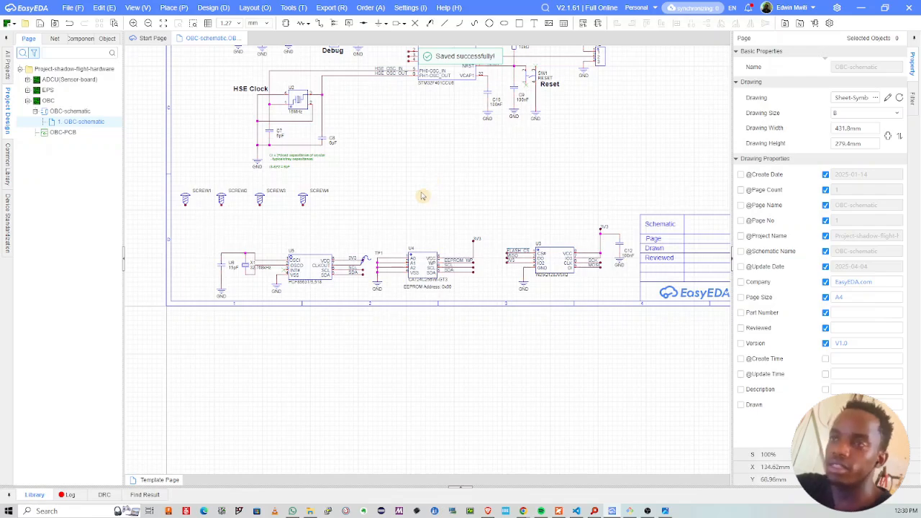
Step: Check the Memory, storage and RTC block of the obc-memory-and-debug.png diagram for the remaining parts, then return to the schematic
click(664, 510)
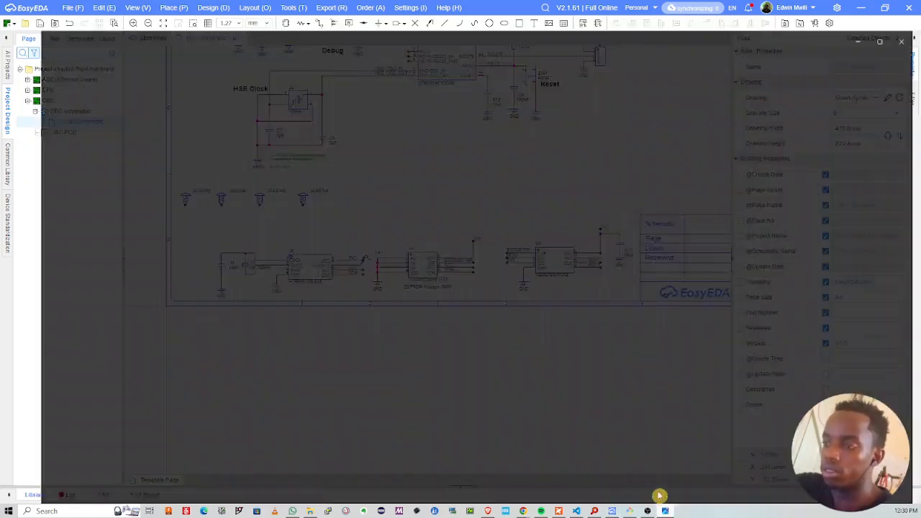
scroll(460, 331, down, 1)
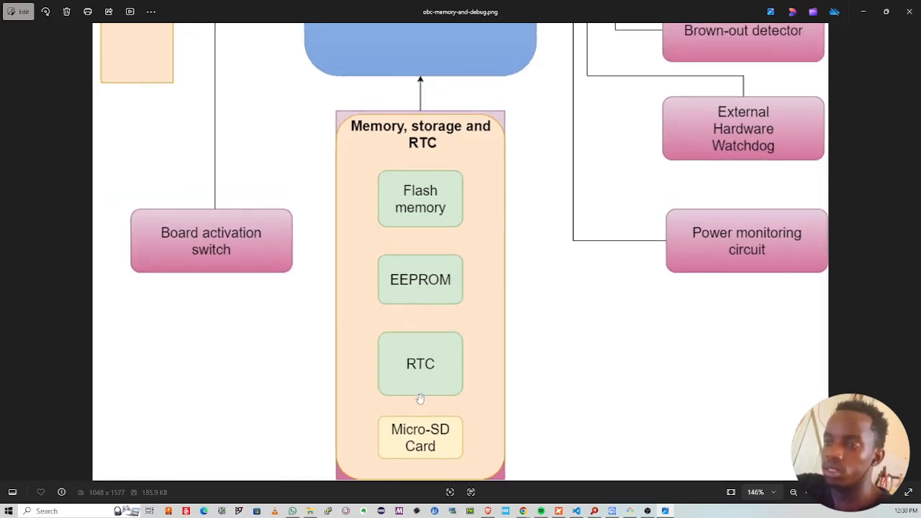
scroll(420, 399, up, 2)
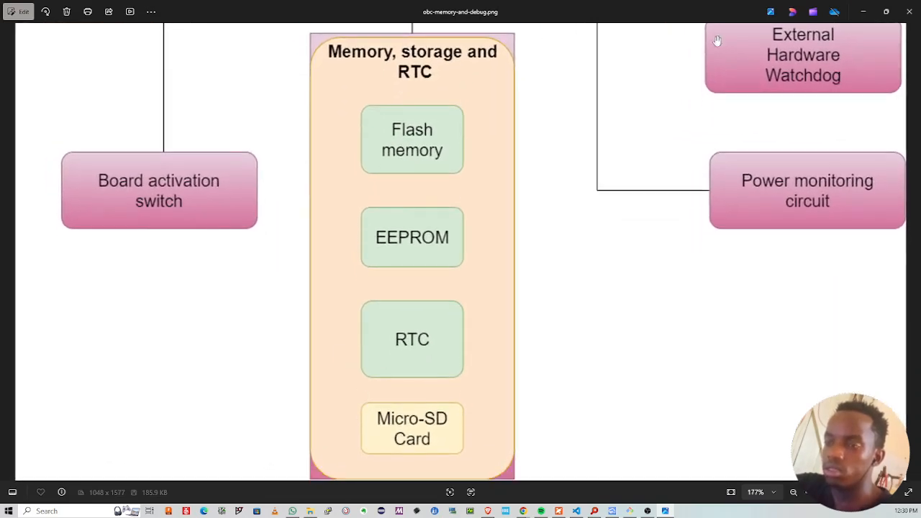
click(863, 11)
scroll(473, 231, up, 3)
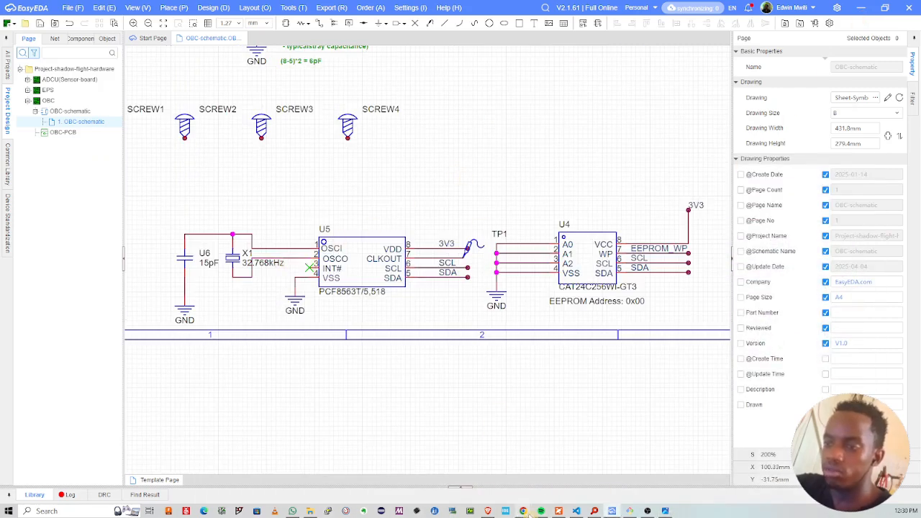
Step: Switch to the browser and examine the Micro SD Card Module Catalex - ESP8266 reference schematic, including the card socket and buffer wiring
mouse_move(524, 512)
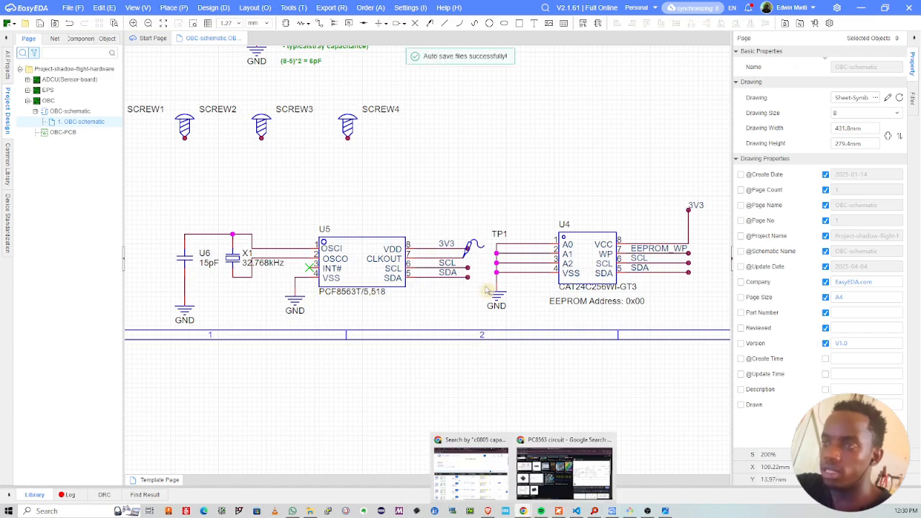
click(567, 438)
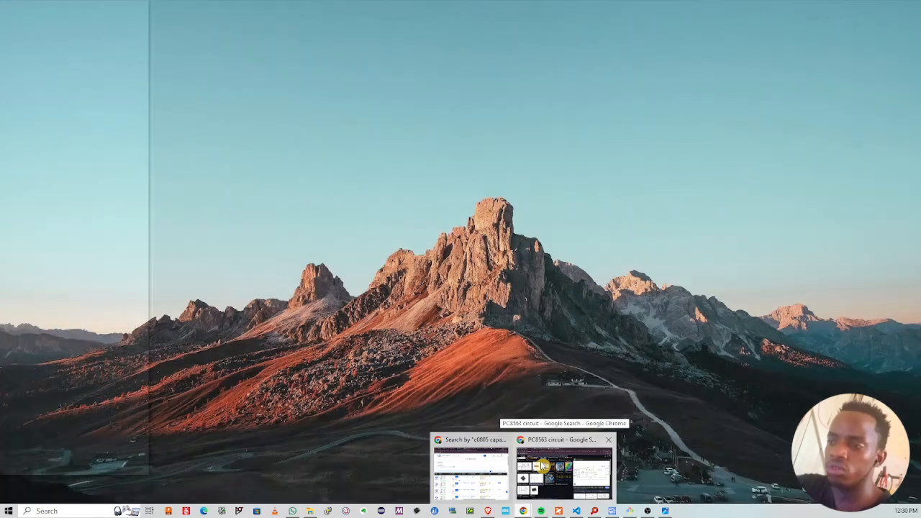
mouse_move(455, 486)
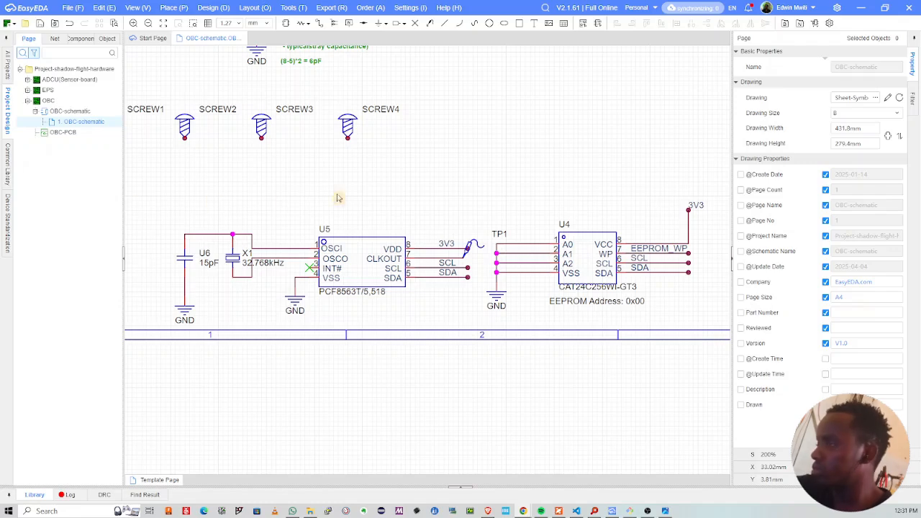
drag(339, 197, 553, 70)
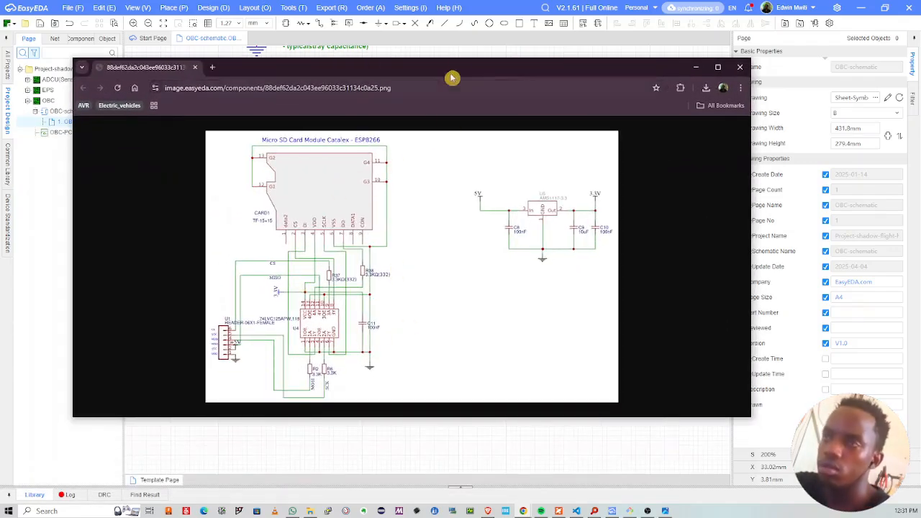
drag(456, 65, 463, 26)
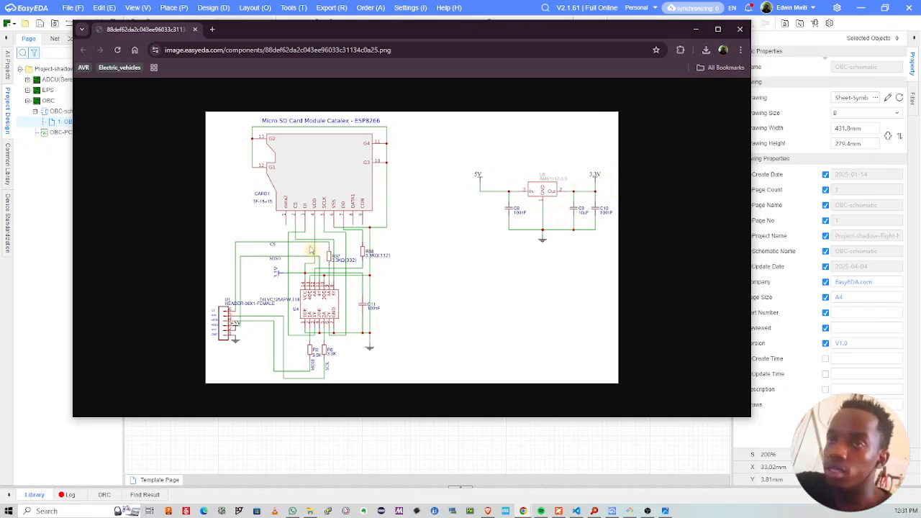
ctrl+scroll(317, 271, up, 3)
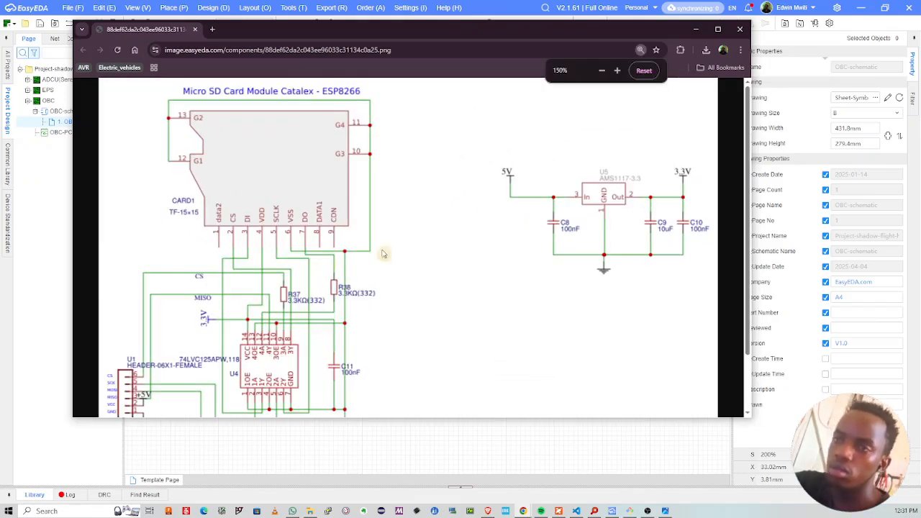
ctrl+scroll(675, 185, down, 1)
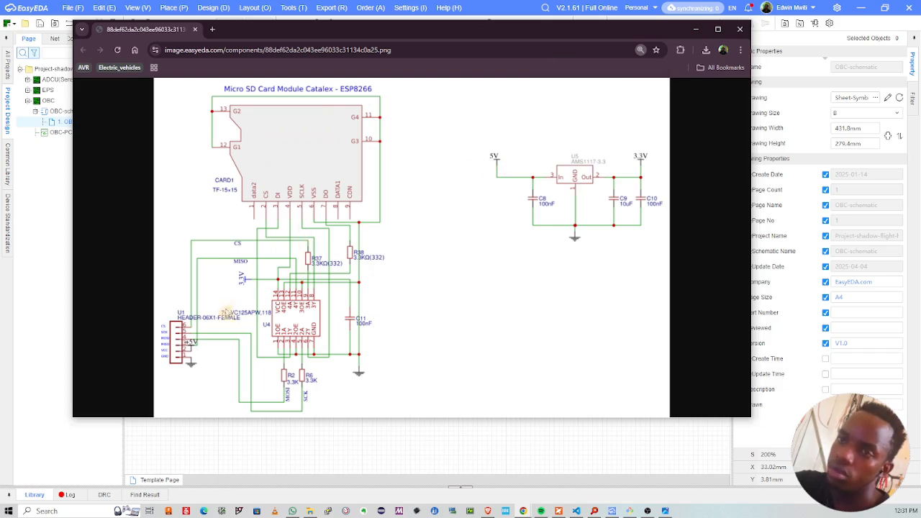
ctrl+scroll(331, 335, up, 2)
scroll(268, 339, down, 3)
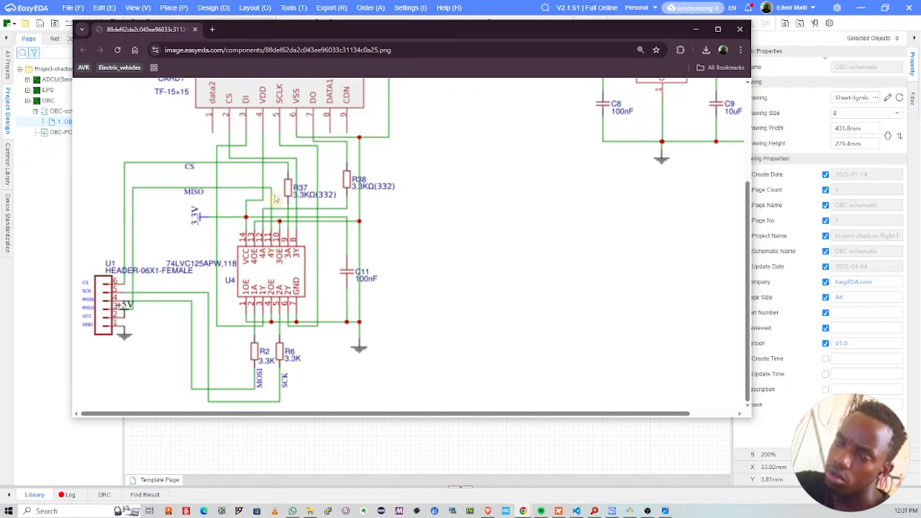
Step: Search the web for the buffer chip 74lvc125apw in a new browser tab
click(214, 31)
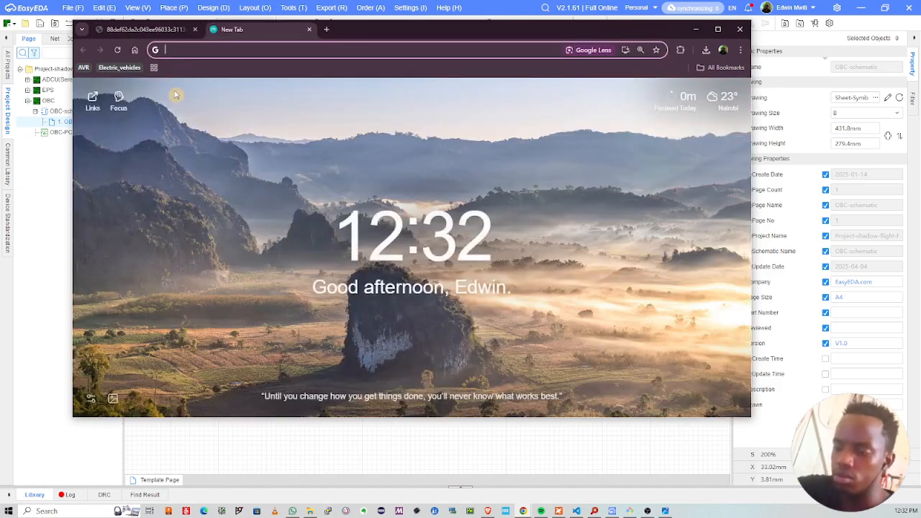
text(74lvc)
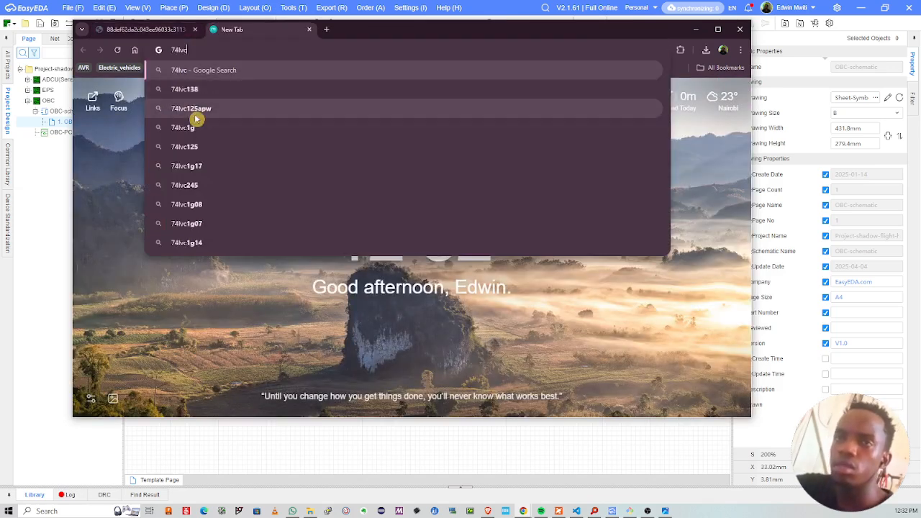
click(195, 113)
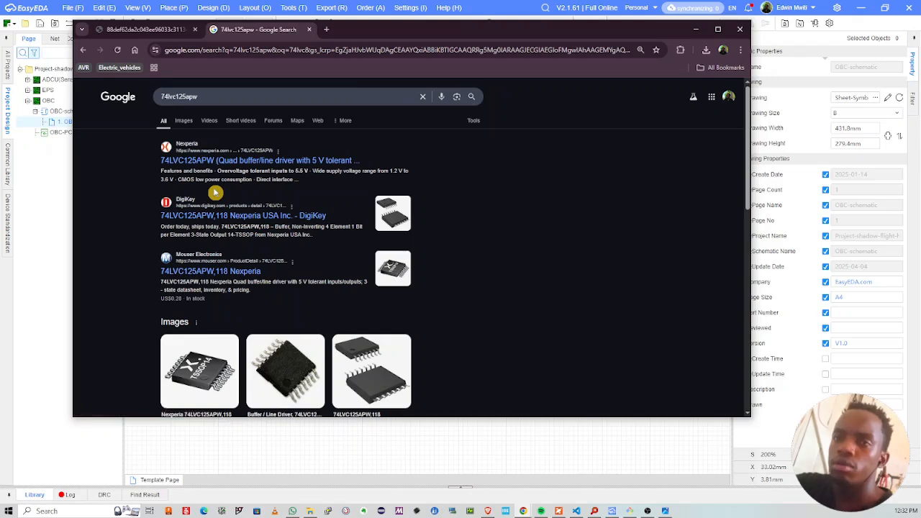
Step: Recheck the card socket and the 74LVC125APW,118 buffer in the Micro SD card reference schematic
click(164, 28)
click(303, 224)
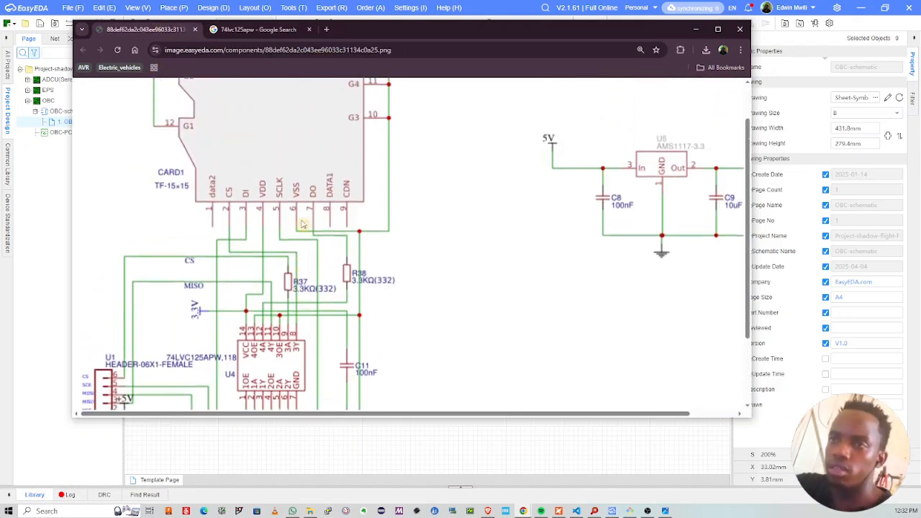
scroll(303, 225, up, 1)
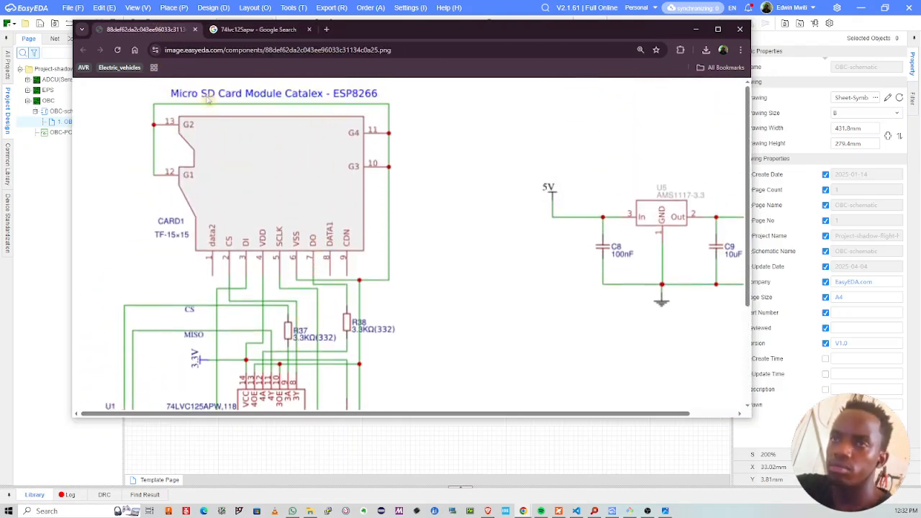
scroll(278, 151, down, 3)
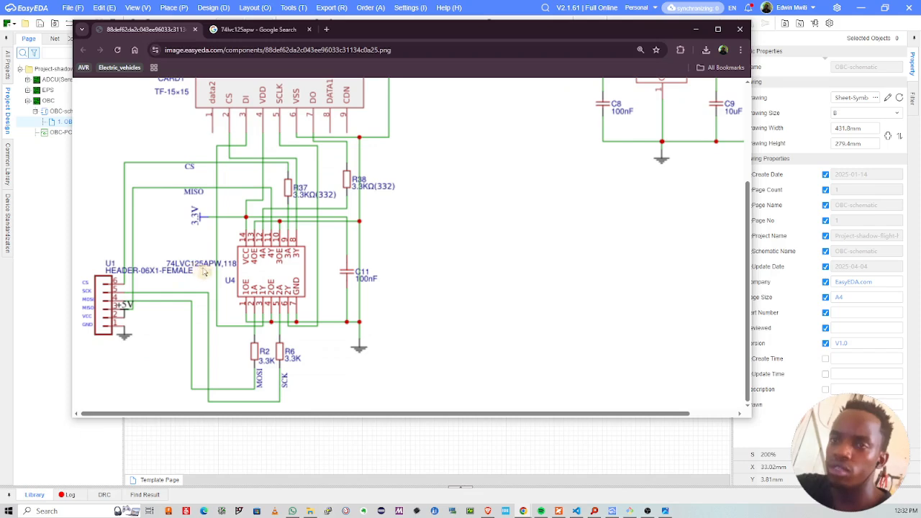
Step: Copy the part name 74lvc125apw from the web search and search for it on LCSC
click(236, 30)
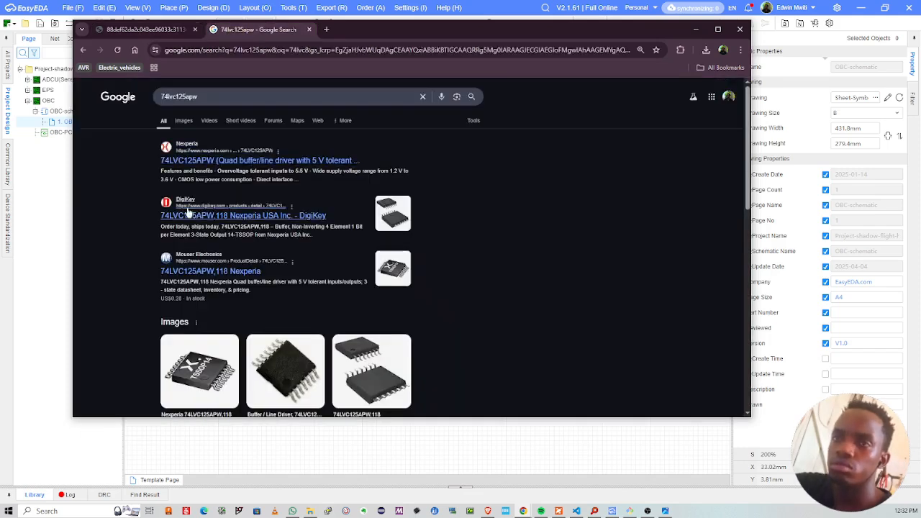
drag(206, 97, 153, 98)
key(ctrl+c)
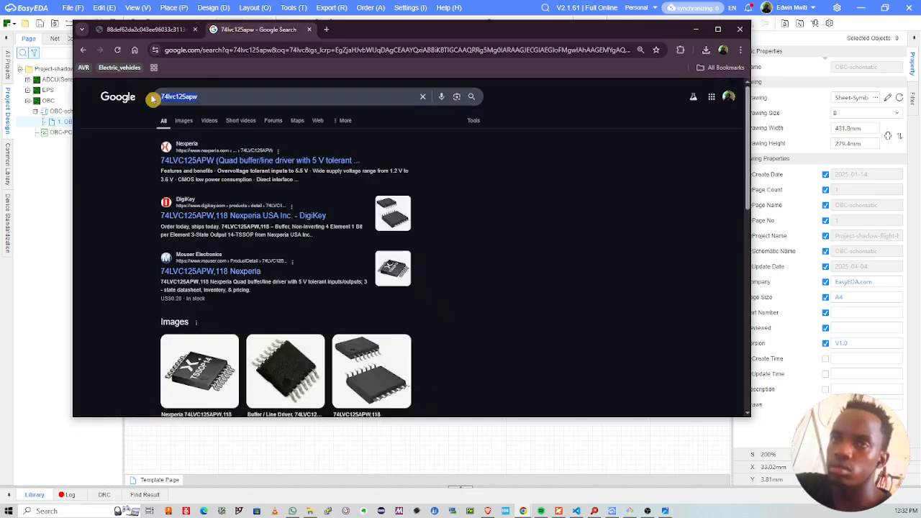
key(super+Tab)
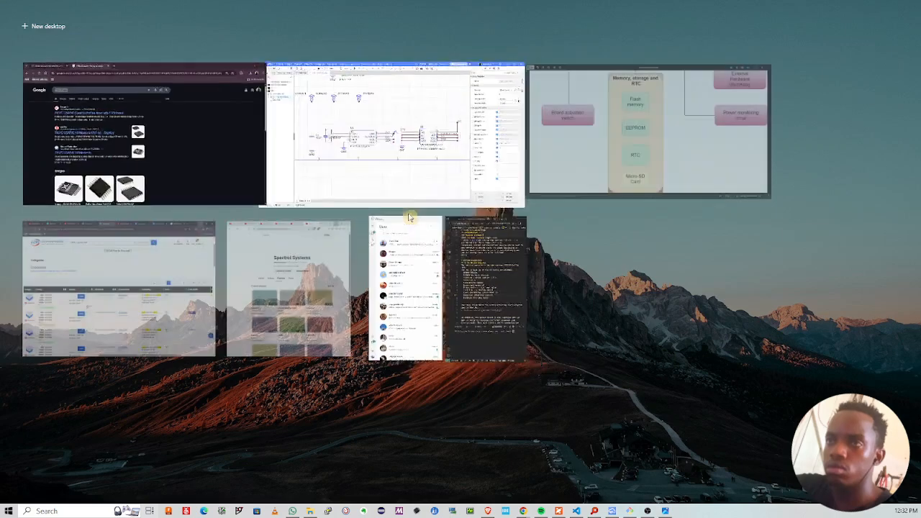
click(403, 134)
key(super+Tab)
click(392, 144)
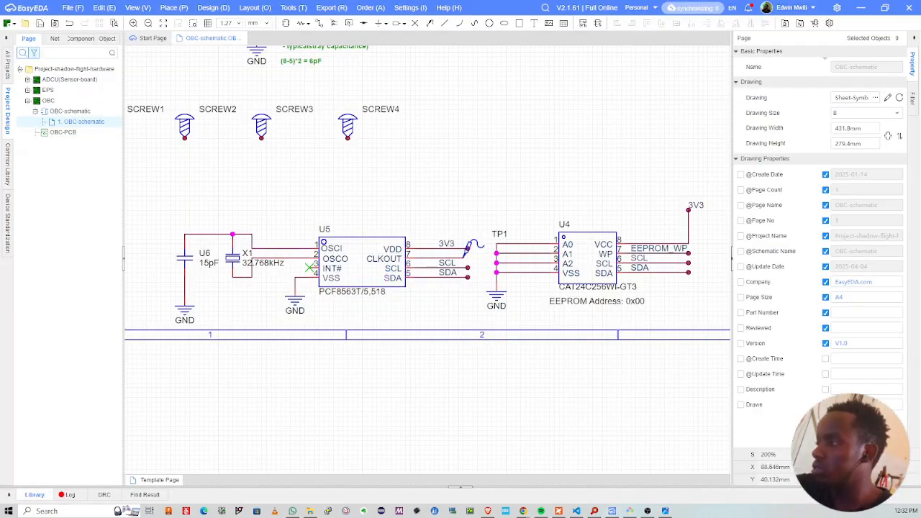
key(alt+Tab)
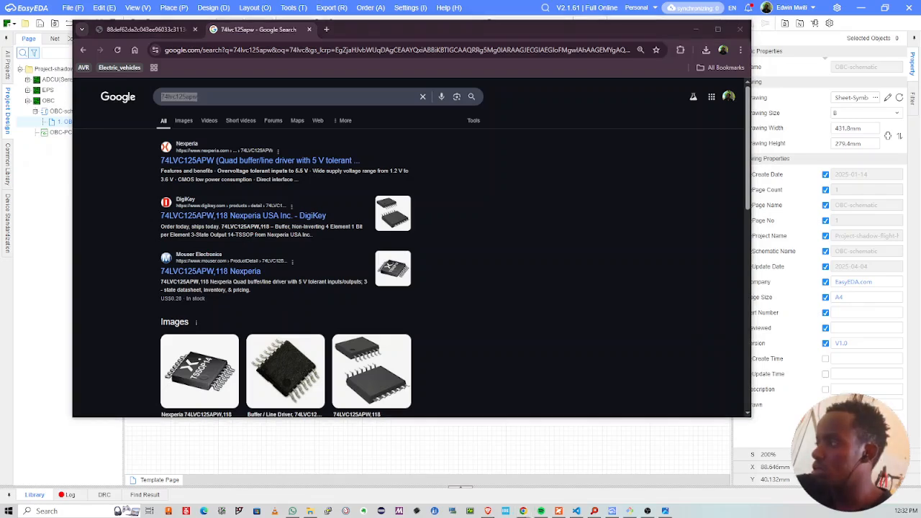
key(alt+Tab)
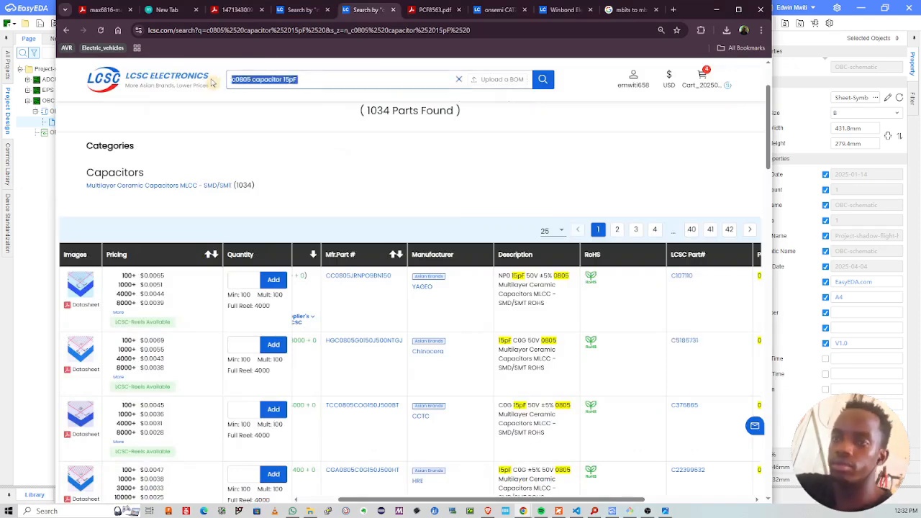
key(ctrl+v)
key(Return)
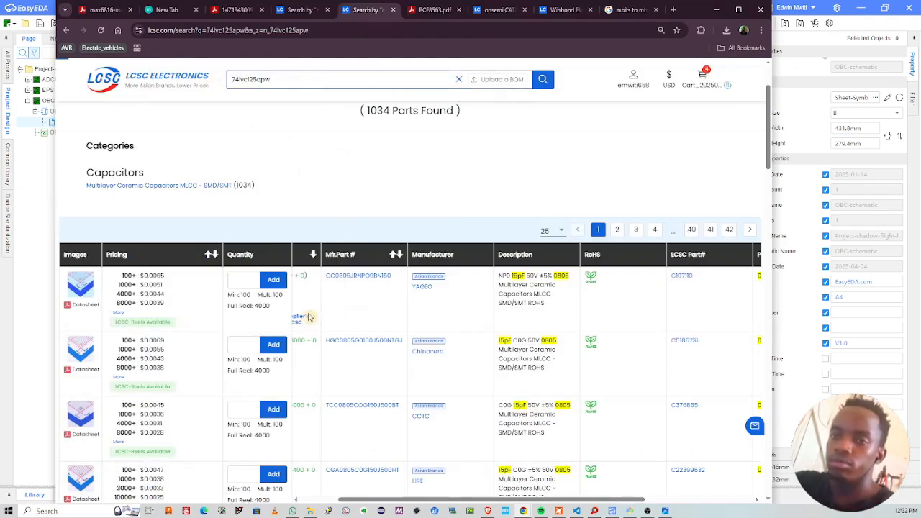
scroll(186, 347, down, 2)
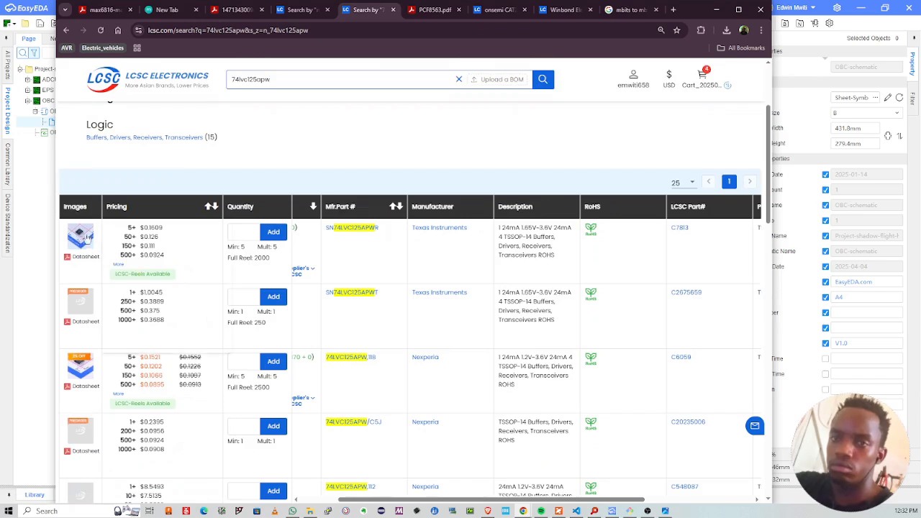
Step: Copy the LCSC part number C7813 of the Texas Instruments SN74LVC125APWR
mouse_move(84, 232)
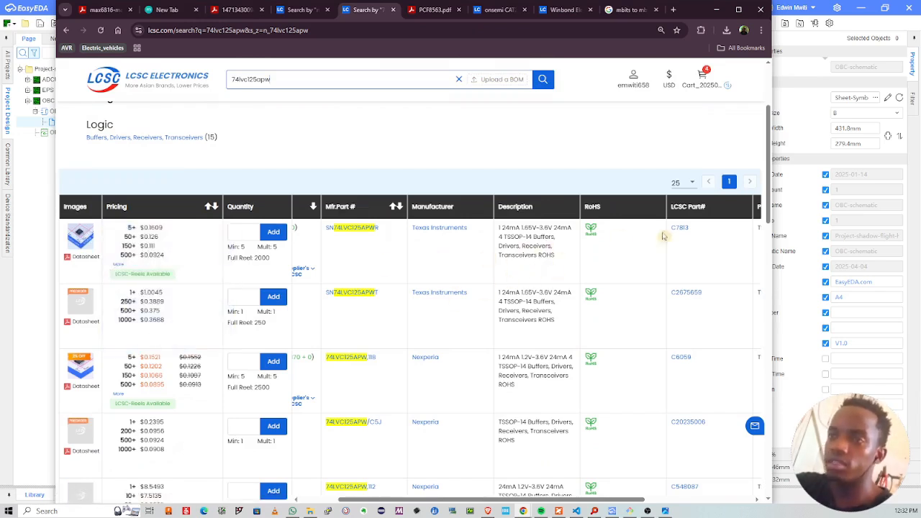
drag(391, 243, 329, 240)
drag(702, 236, 668, 237)
key(ctrl+c)
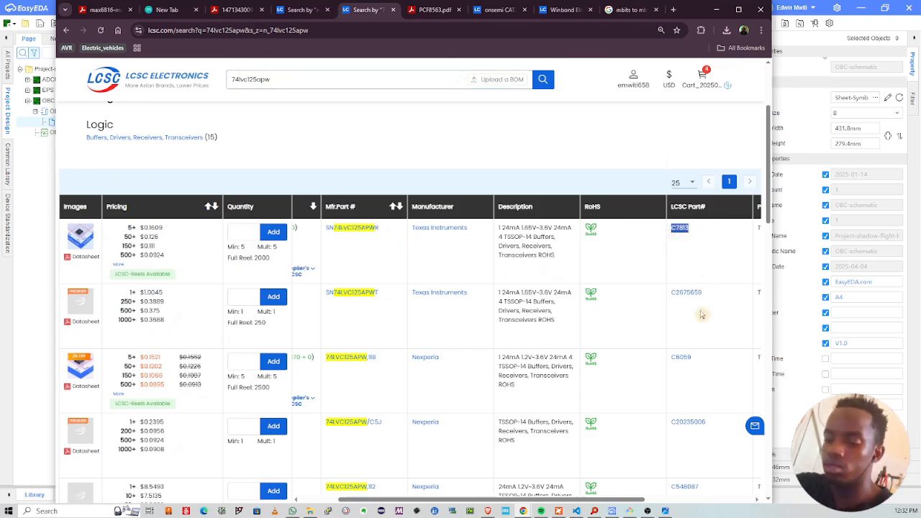
Step: Return to EasyEDA and search the device library for part C7813
click(717, 9)
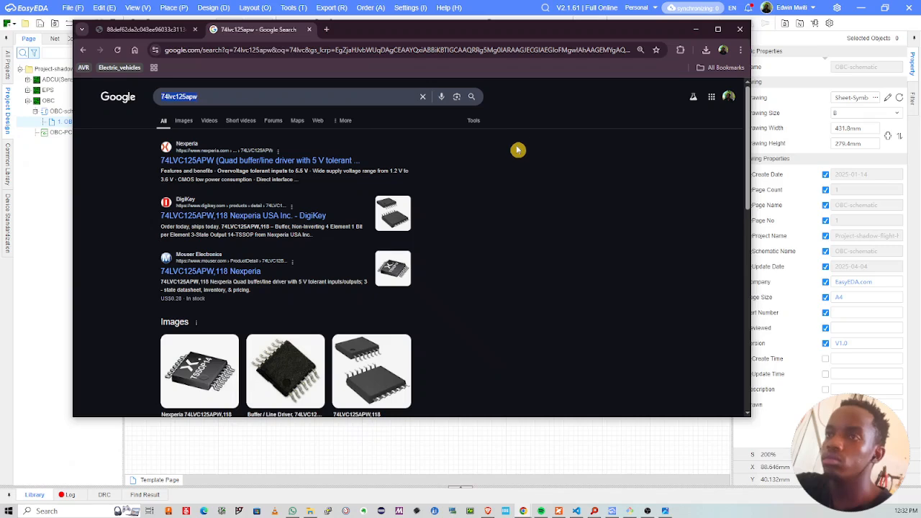
click(696, 29)
key(shift+f)
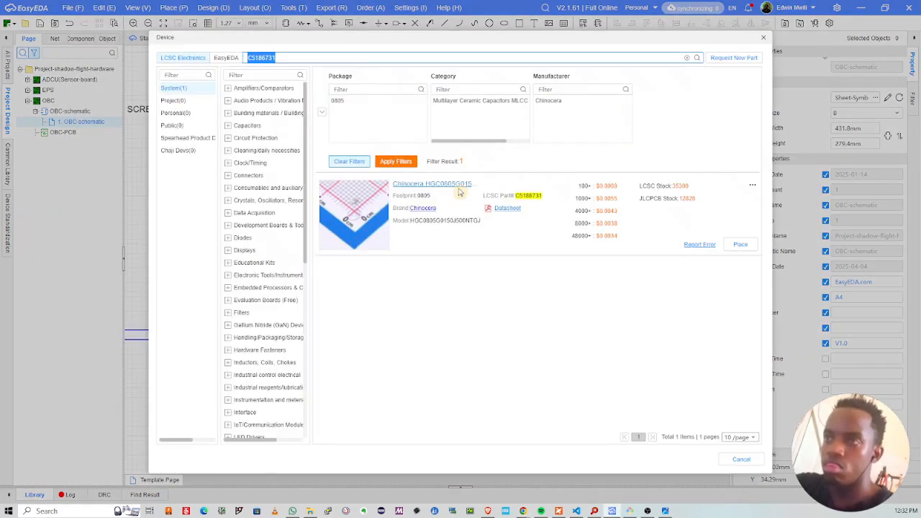
key(ctrl+v)
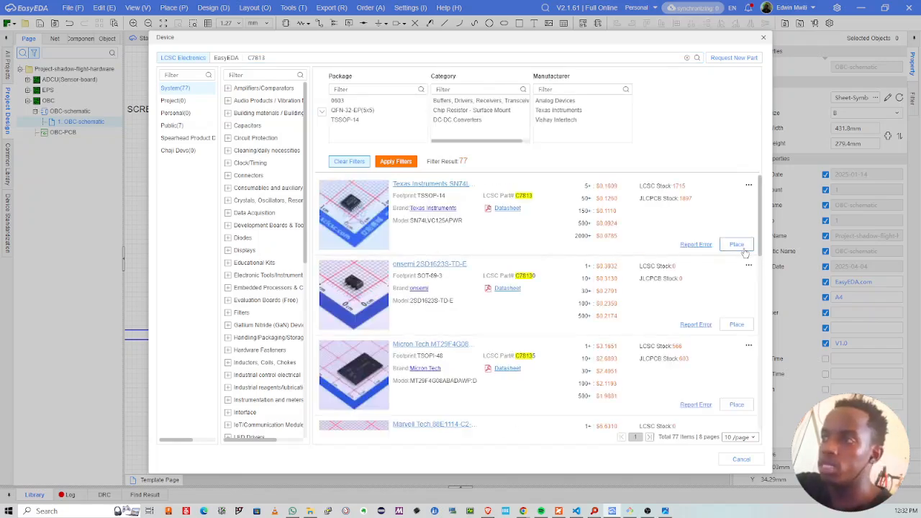
Step: Place the Texas Instruments SN74LVC125APWR buffer in the empty area above the EEPROM U4
click(736, 244)
scroll(547, 216, down, 4)
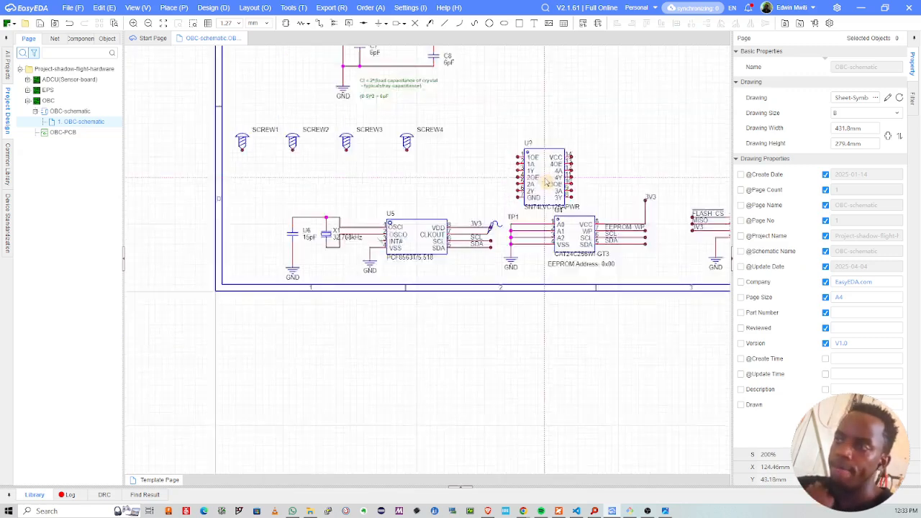
right_drag(542, 207, 514, 224)
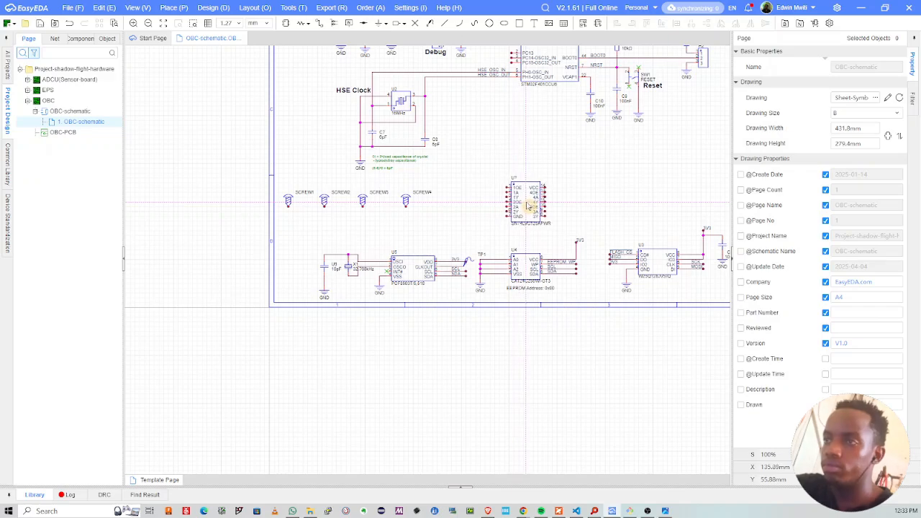
click(530, 205)
scroll(587, 211, up, 2)
key(Escape)
scroll(584, 184, down, 3)
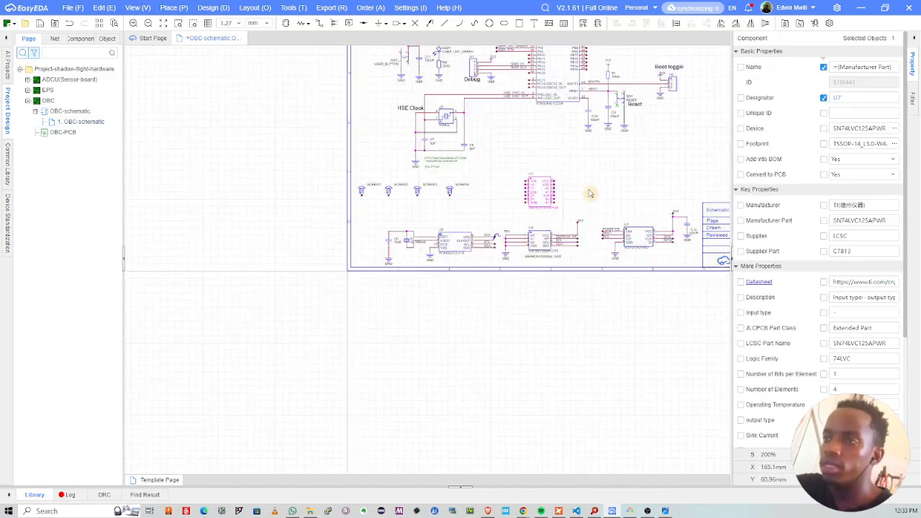
Step: Select all four screw holes, SCREW1 to SCREW4, and shift them slightly down and left toward the sheet border
right_drag(588, 193, 454, 230)
scroll(304, 250, up, 3)
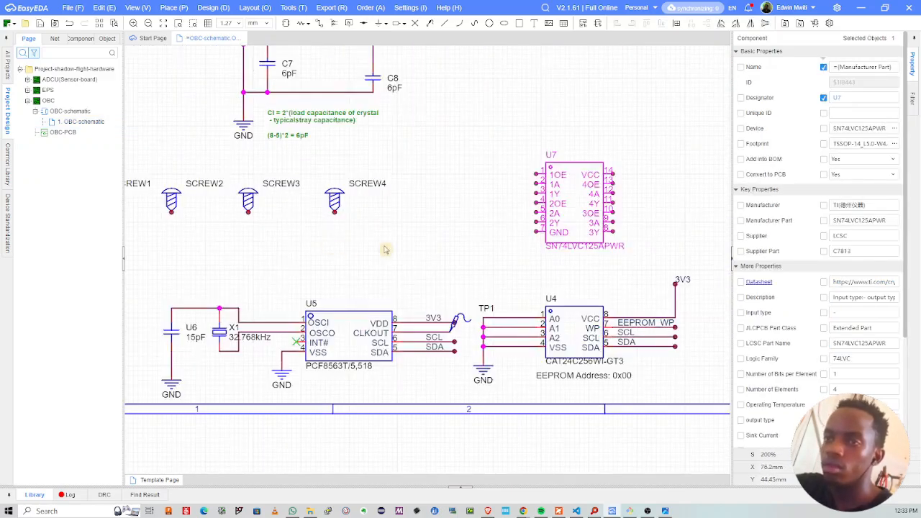
drag(385, 237, 136, 172)
right_drag(282, 206, 431, 201)
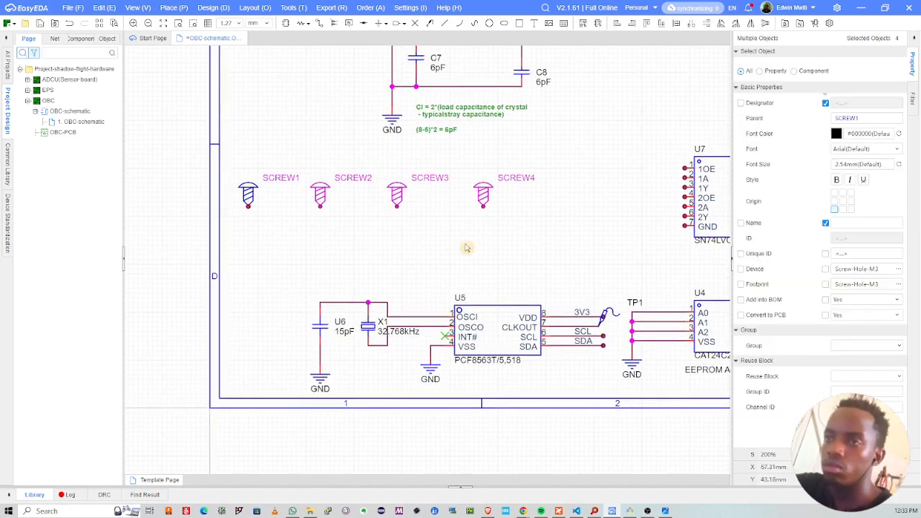
drag(560, 250, 190, 162)
drag(248, 195, 239, 204)
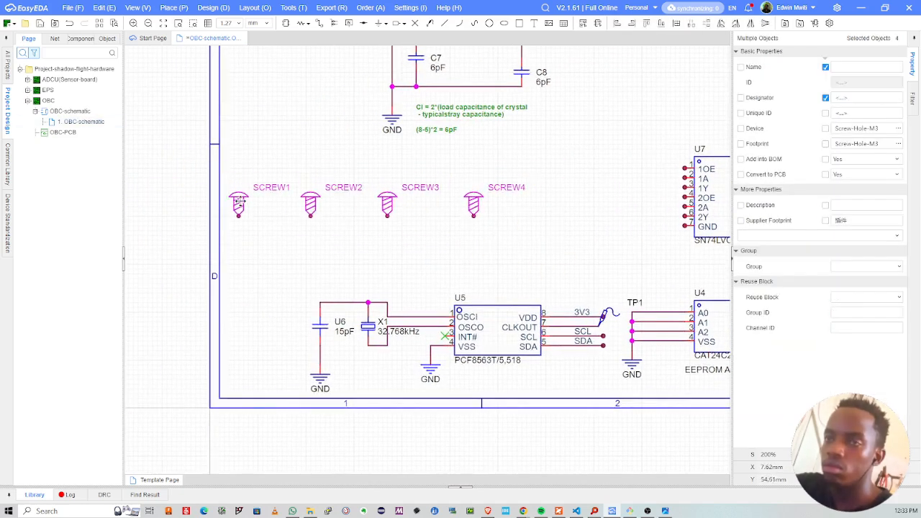
Step: Try deleting the four screw holes and undo the deletion
key(Delete)
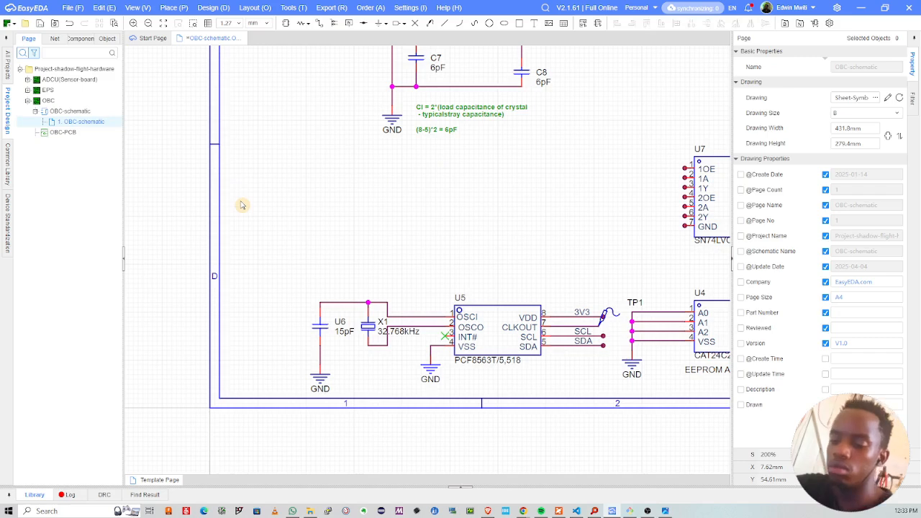
key(ctrl+z)
scroll(366, 252, down, 3)
scroll(336, 259, up, 1)
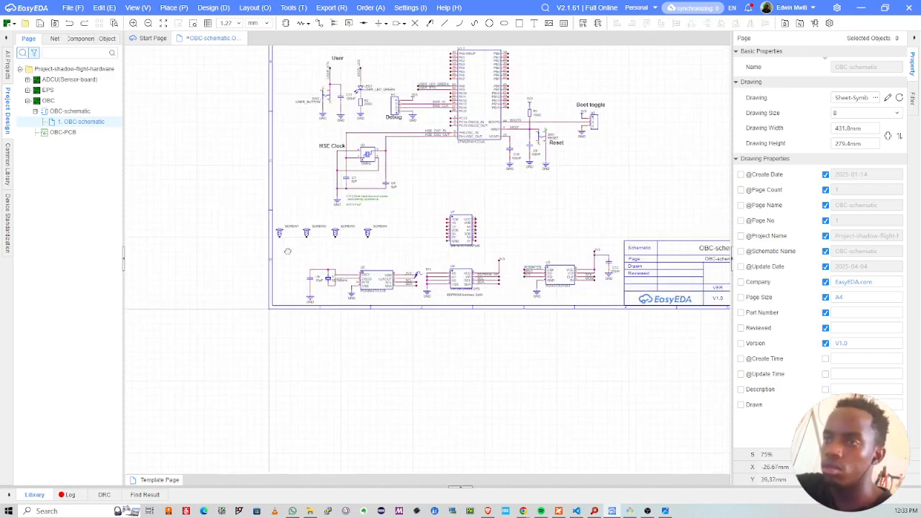
Step: Move the SN74LVC125APWR buffer slightly up and to the right above the EEPROM
scroll(456, 254, up, 4)
click(397, 215)
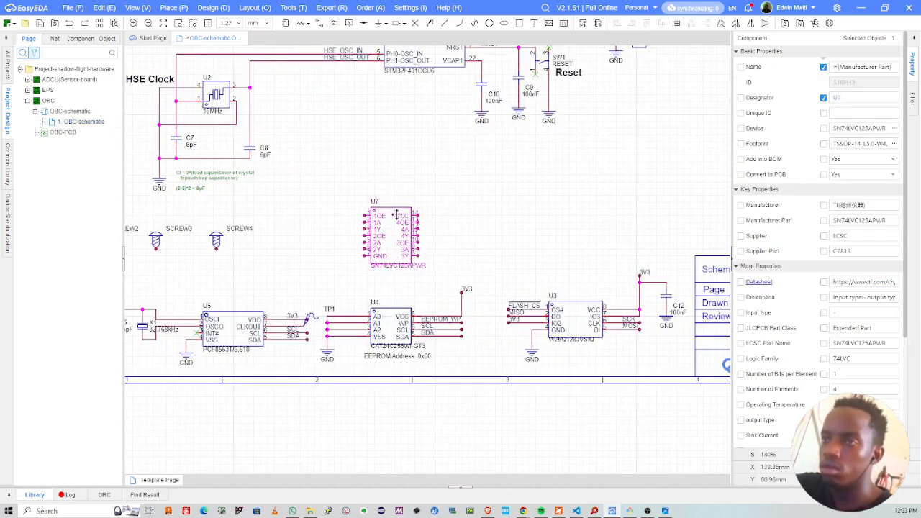
drag(397, 214, 409, 206)
click(470, 203)
scroll(437, 238, up, 2)
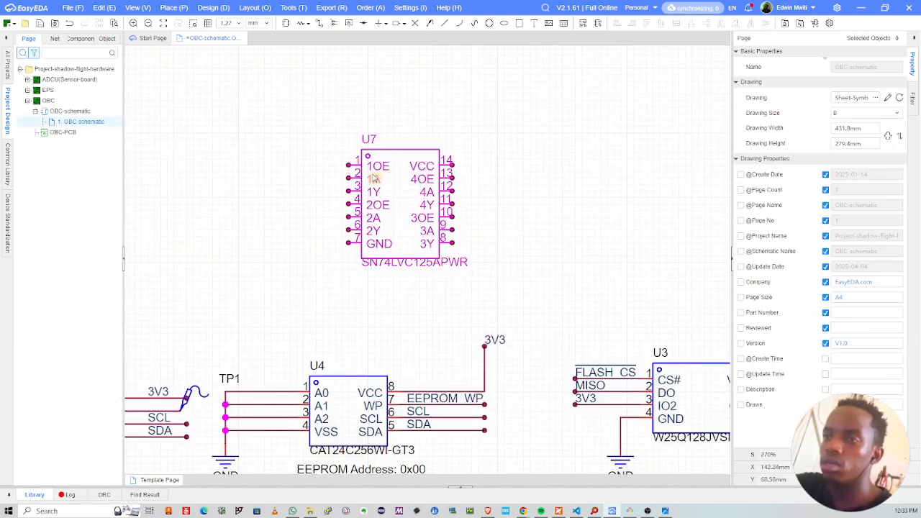
Step: Attach a GND flag to pin 7 of the SN74LVC125APWR and rotate it to extend horizontally away from the chip
scroll(374, 178, up, 1)
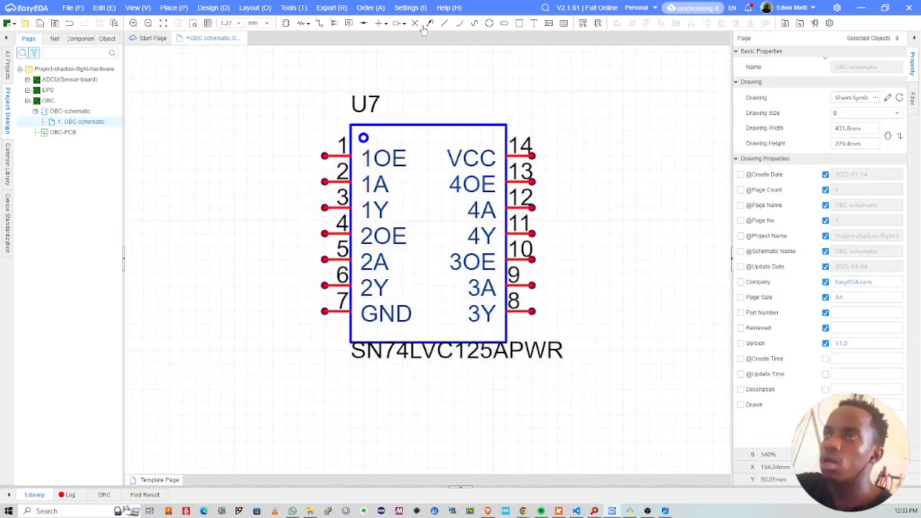
click(379, 23)
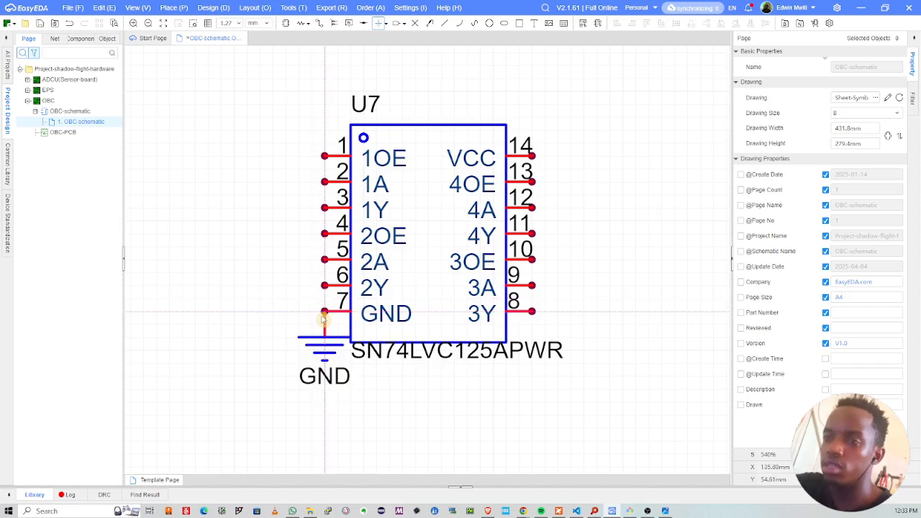
click(324, 317)
key(Escape)
key(space)
key(space)
key(space)
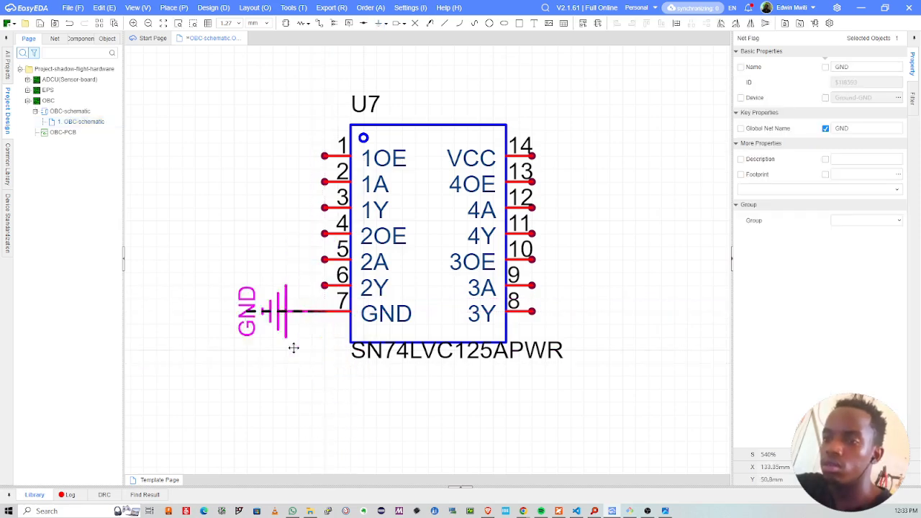
click(560, 263)
scroll(558, 263, down, 1)
scroll(583, 263, up, 2)
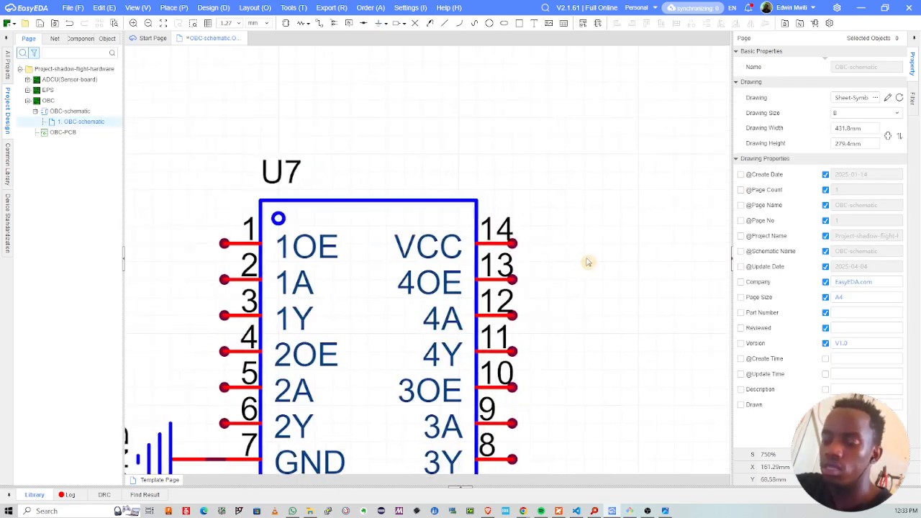
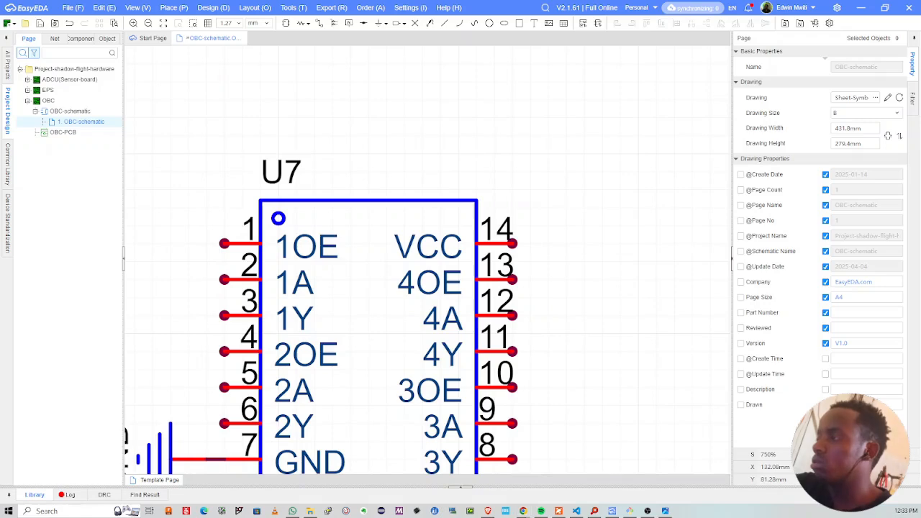
Step: Examine the buffer's supply, ground and decoupling capacitor connections in the micro SD reference schematic in the browser
click(523, 511)
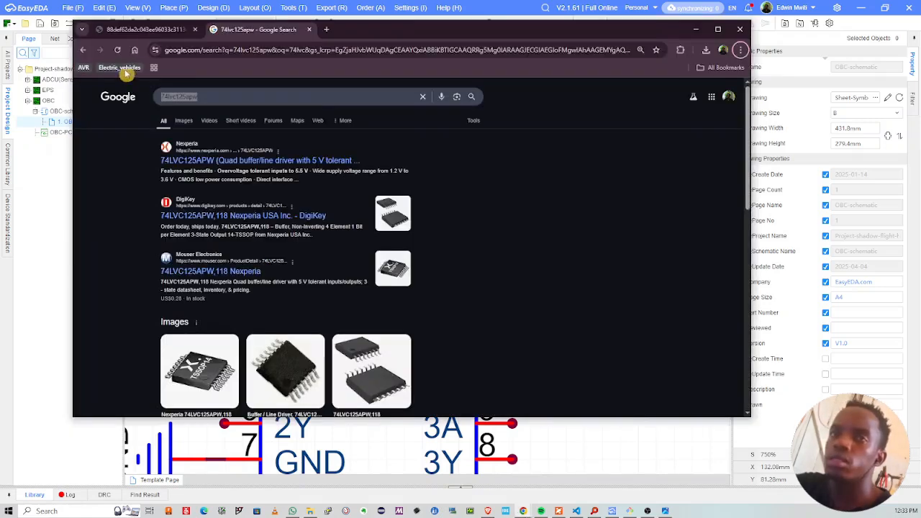
click(144, 29)
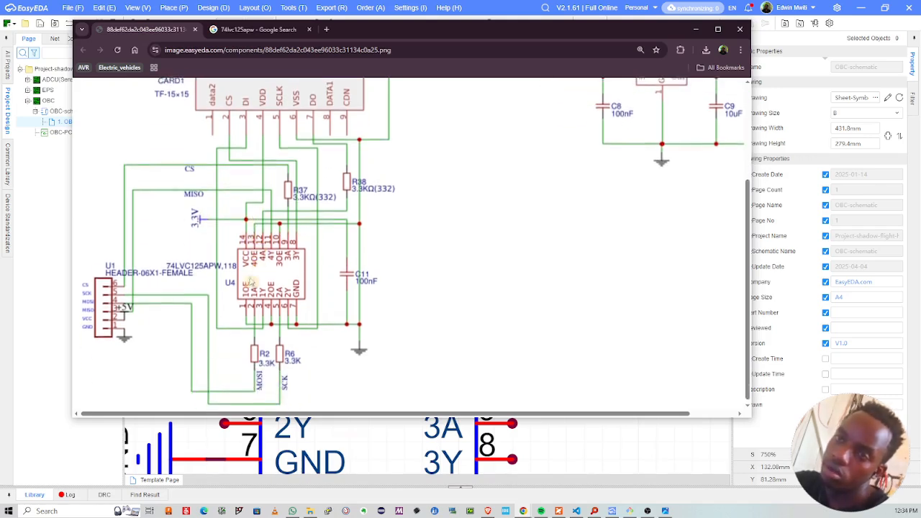
ctrl+scroll(253, 260, up, 2)
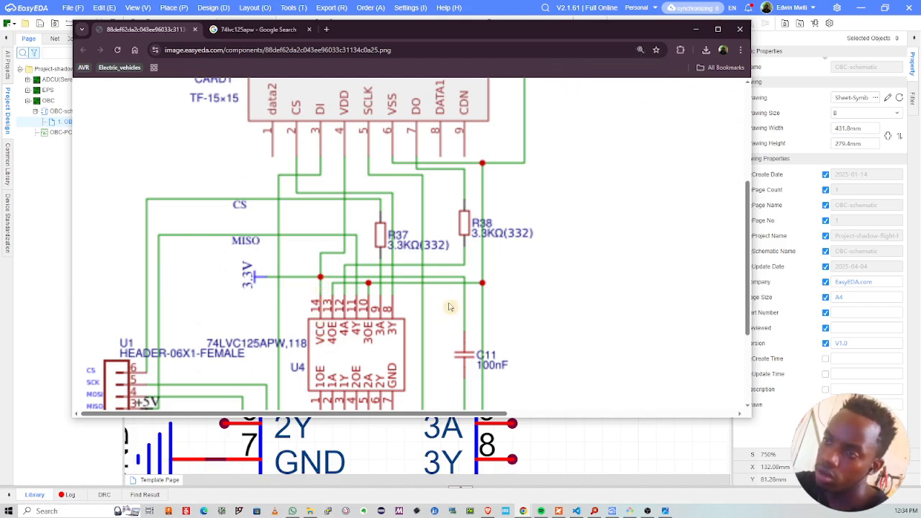
scroll(449, 308, down, 1)
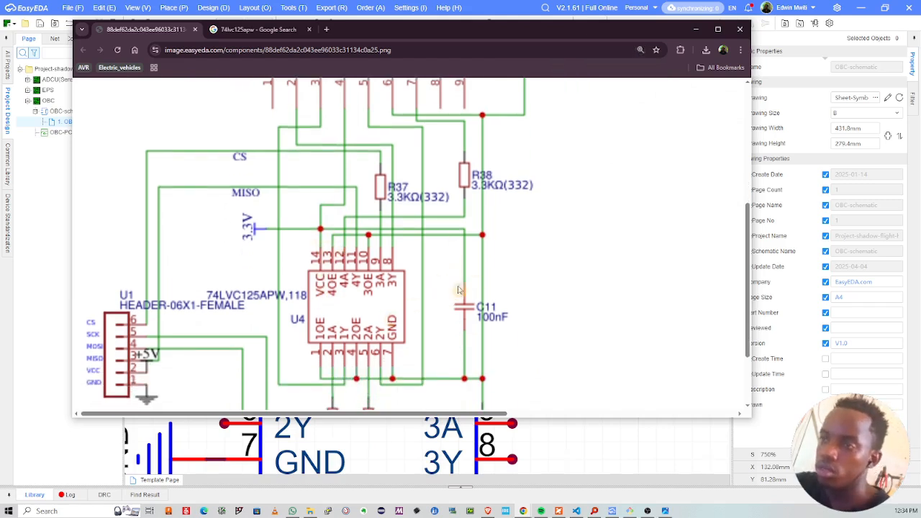
scroll(455, 338, down, 1)
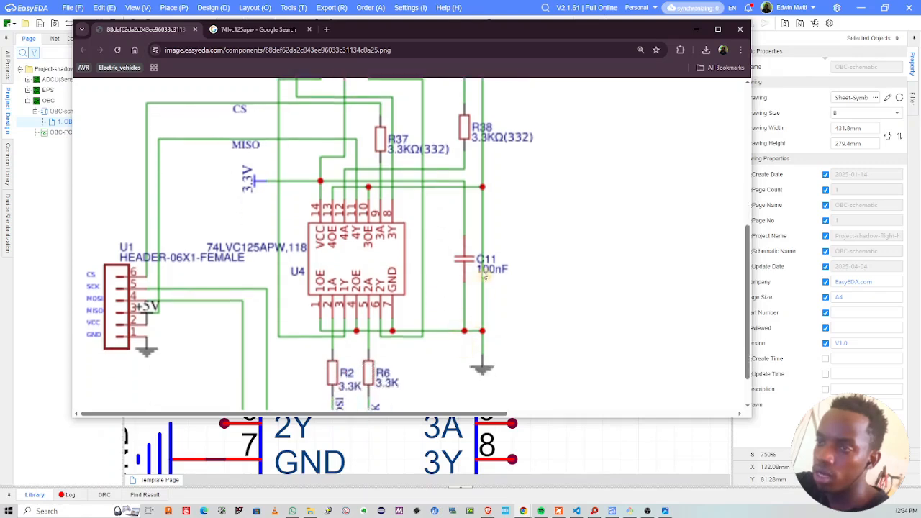
click(697, 29)
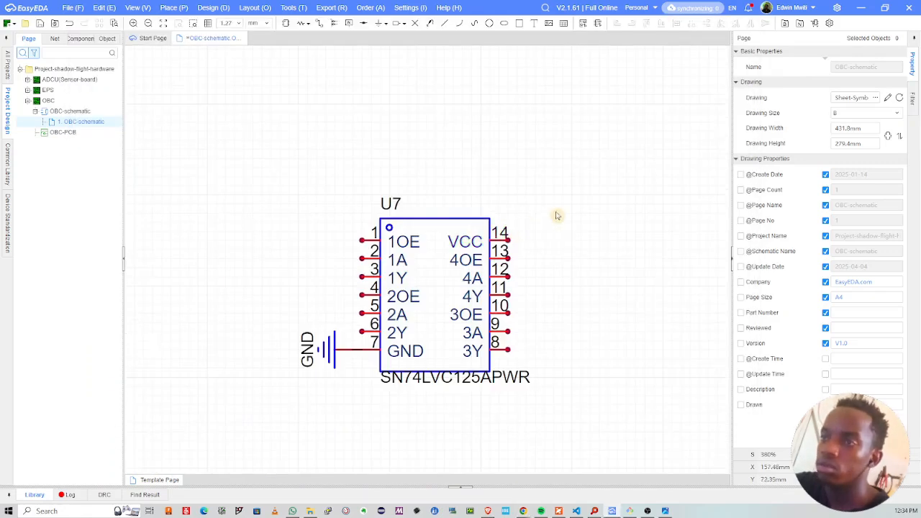
Step: Copy the 100nF capacitor C12 from the flash chip U3 and place the copy beside the buffer's VCC pin
scroll(504, 208, down, 4)
scroll(442, 232, up, 3)
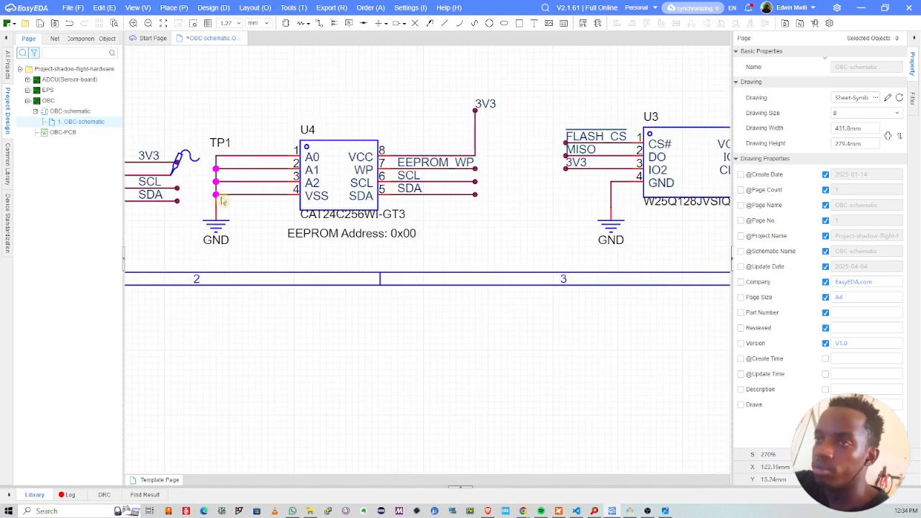
right_drag(633, 189, 341, 260)
click(571, 192)
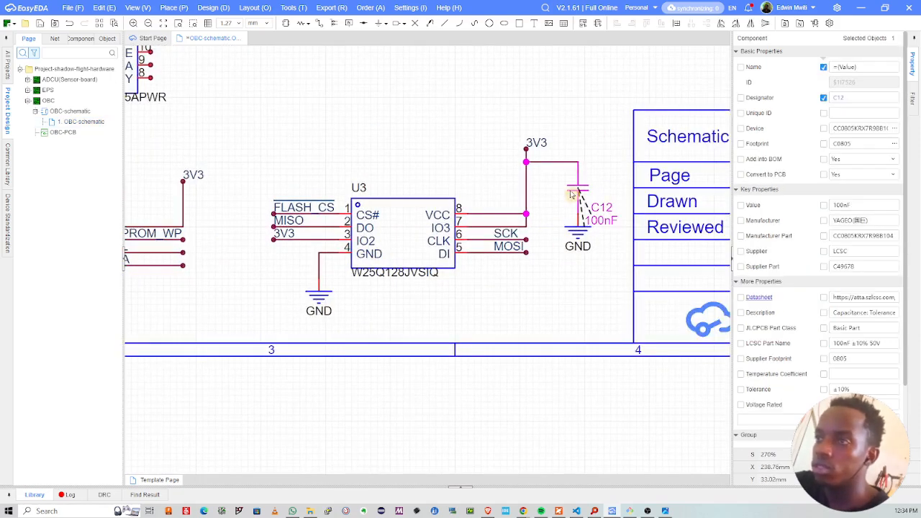
key(ctrl+c)
key(ctrl+v)
right_drag(178, 56, 316, 248)
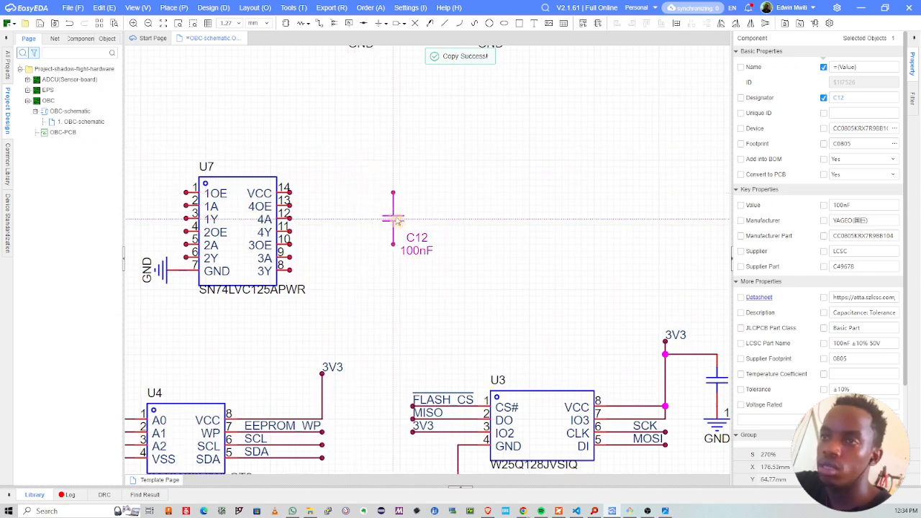
click(396, 219)
scroll(360, 192, up, 1)
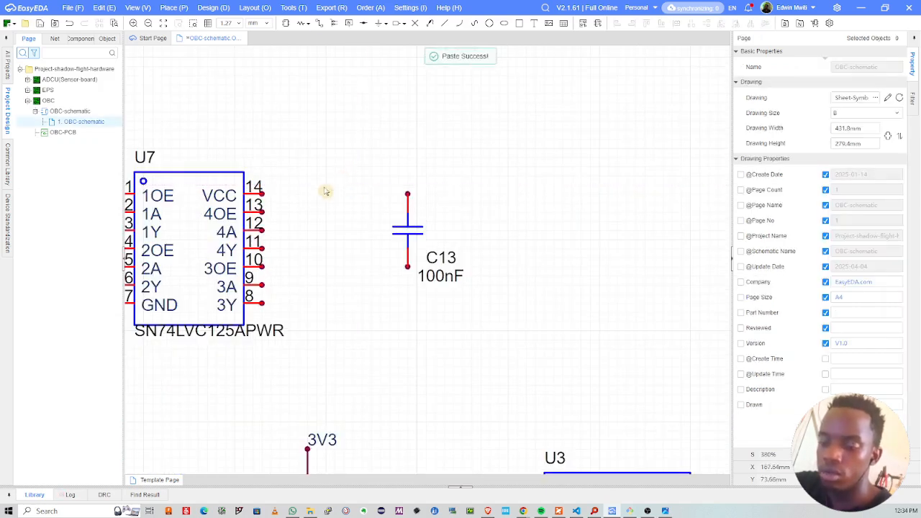
Step: Wire the buffer's VCC pin to the new 100nF capacitor and connect the capacitor's other end to a GND flag slightly below it
mouse_move(263, 193)
mouse_down()
mouse_move(425, 191)
mouse_move(407, 193)
mouse_up()
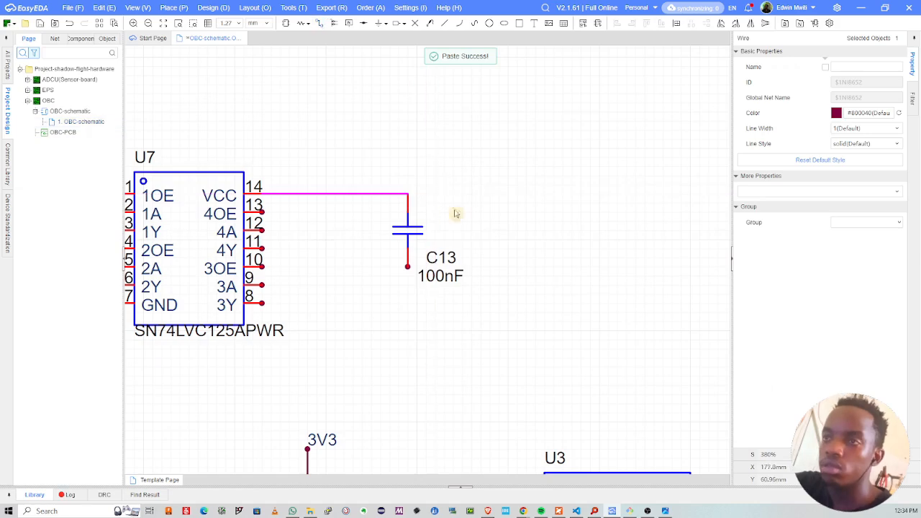
click(379, 24)
click(408, 267)
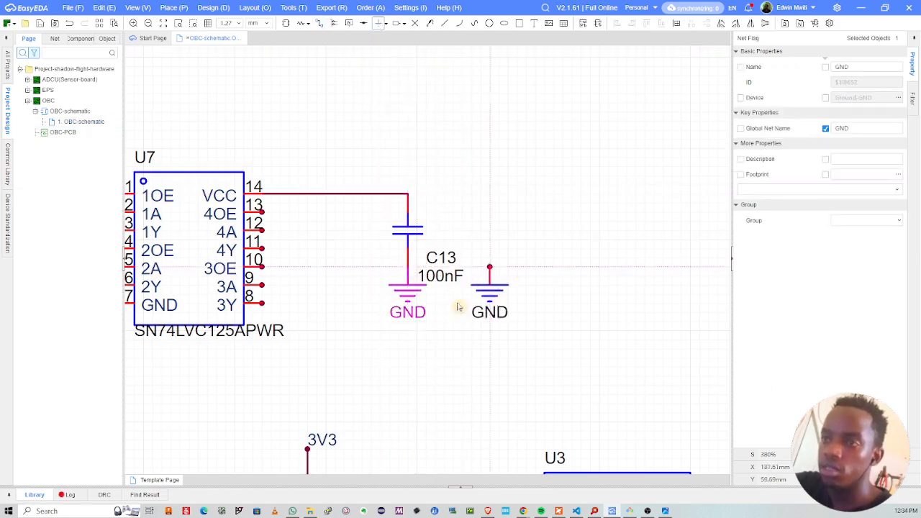
right_click(459, 307)
drag(401, 296, 401, 313)
click(444, 292)
right_drag(384, 142, 395, 228)
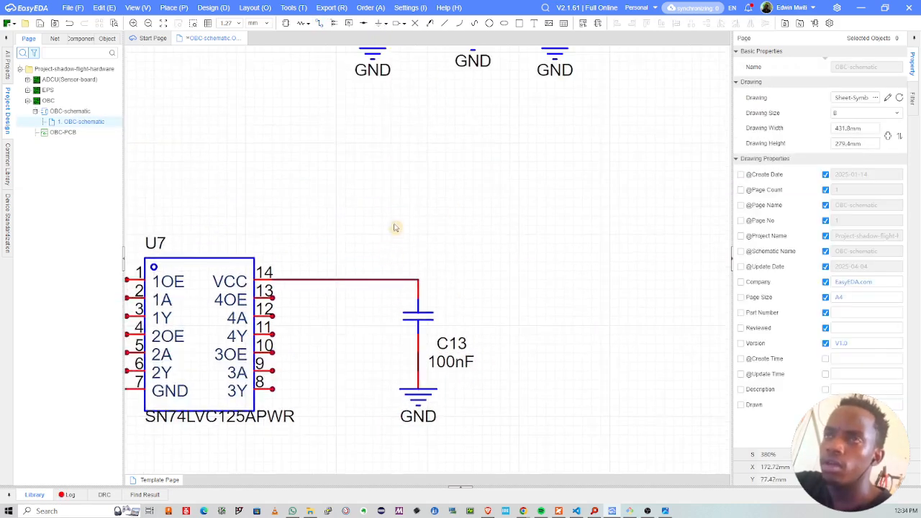
Step: Copy the 3V3 net label from the flash chip U3 and paste it at the top of capacitor C13
scroll(446, 308, down, 5)
scroll(514, 274, up, 4)
click(592, 309)
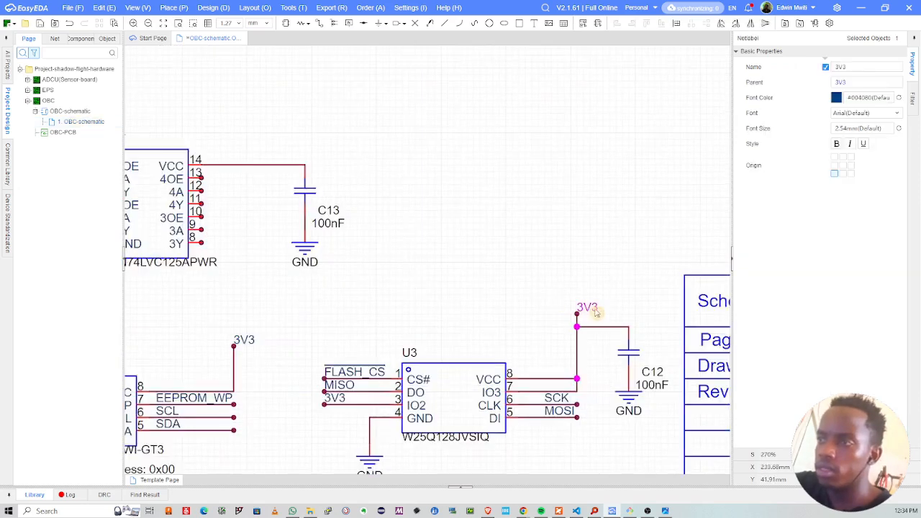
key(ctrl+c)
key(ctrl+v)
click(305, 166)
scroll(304, 167, up, 2)
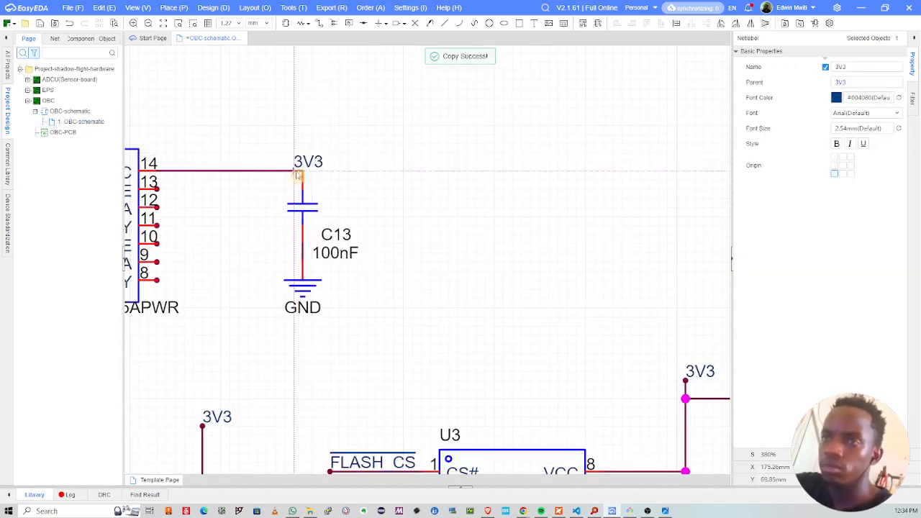
click(303, 172)
scroll(351, 198, down, 3)
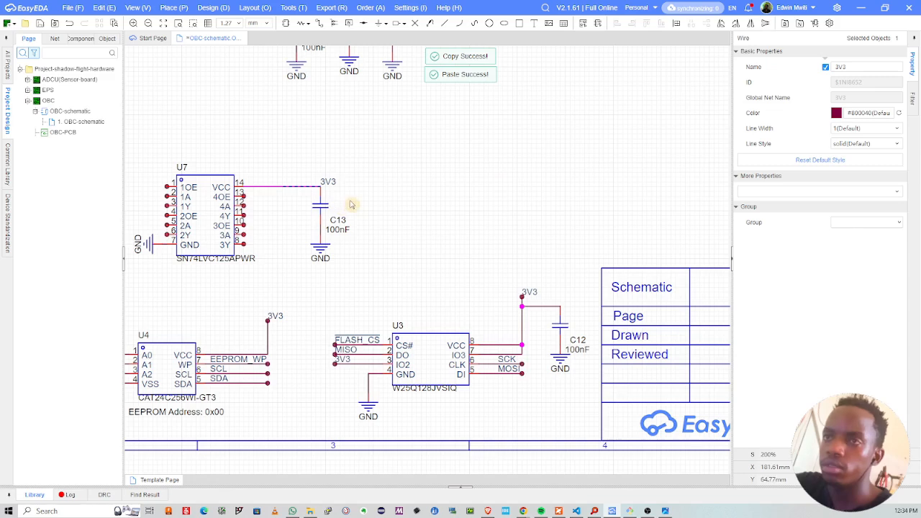
Step: Move the pasted 3V3 label slightly above C13 and wire it down to the junction with the buffer's VCC line
click(326, 171)
scroll(321, 173, up, 5)
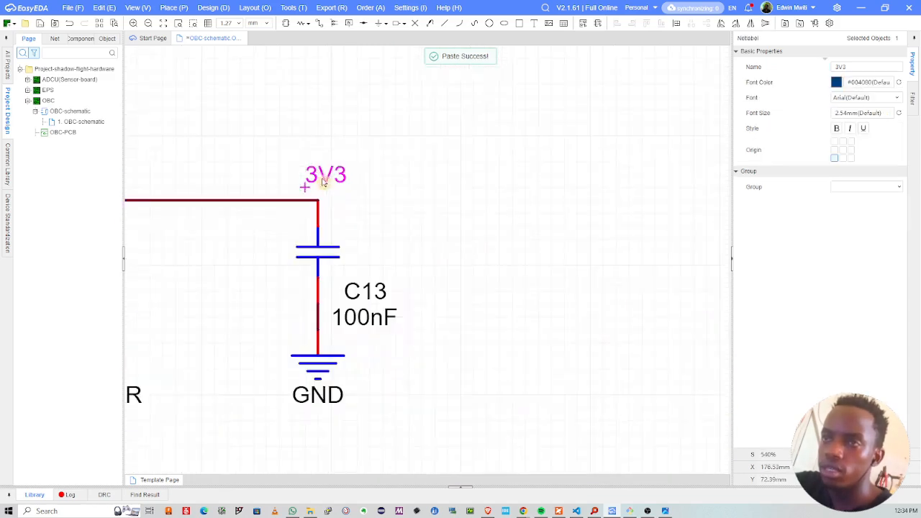
drag(331, 161, 332, 158)
click(339, 184)
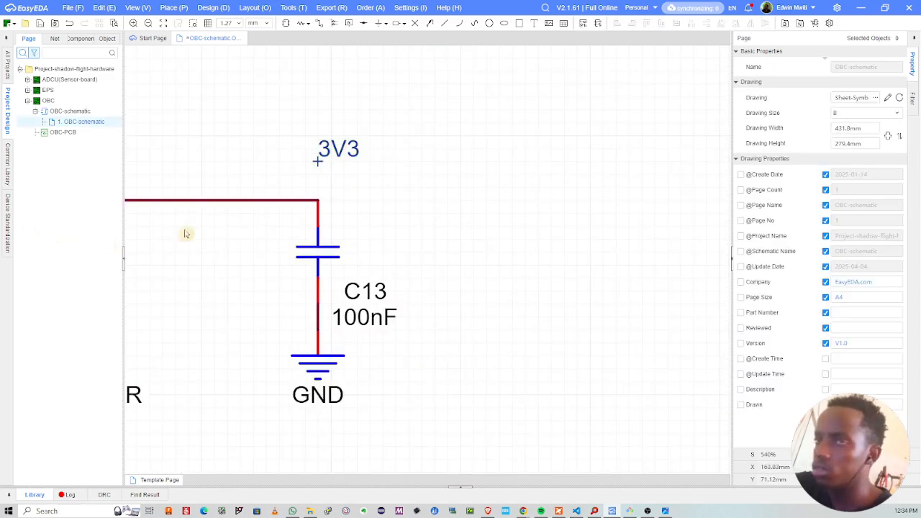
key(alt+w)
click(318, 200)
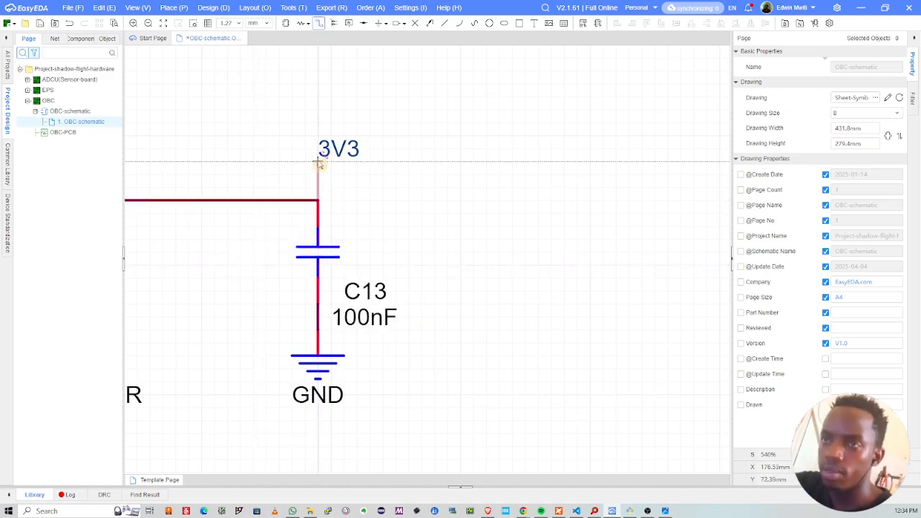
click(318, 162)
double_click(319, 163)
scroll(368, 212, down, 3)
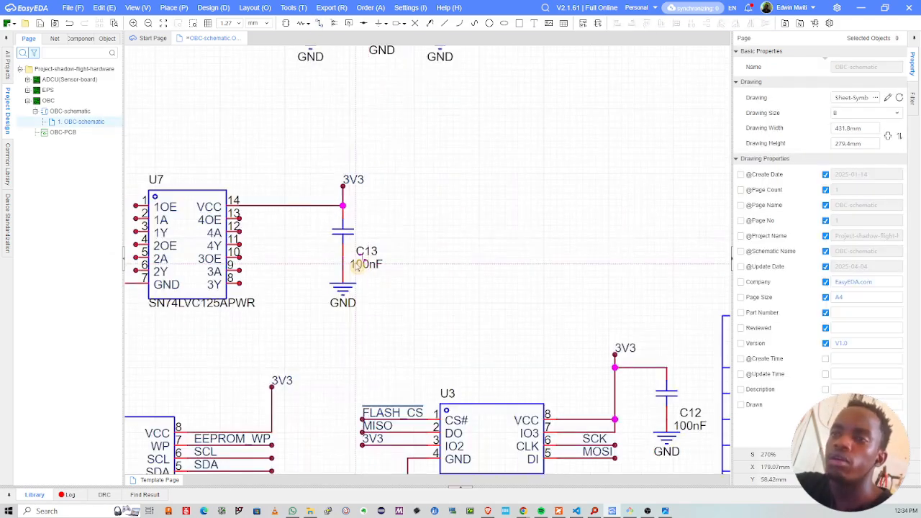
key(Escape)
Step: Check the buffer's input connections in the browser's reference schematic and draw a horizontal wire outward from U7's 2A pin
scroll(232, 227, up, 3)
right_drag(232, 228, 370, 207)
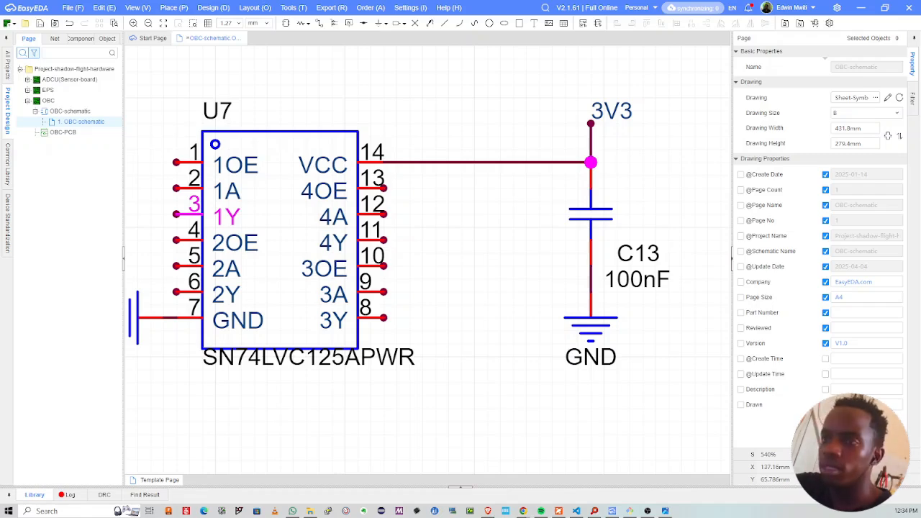
mouse_move(524, 511)
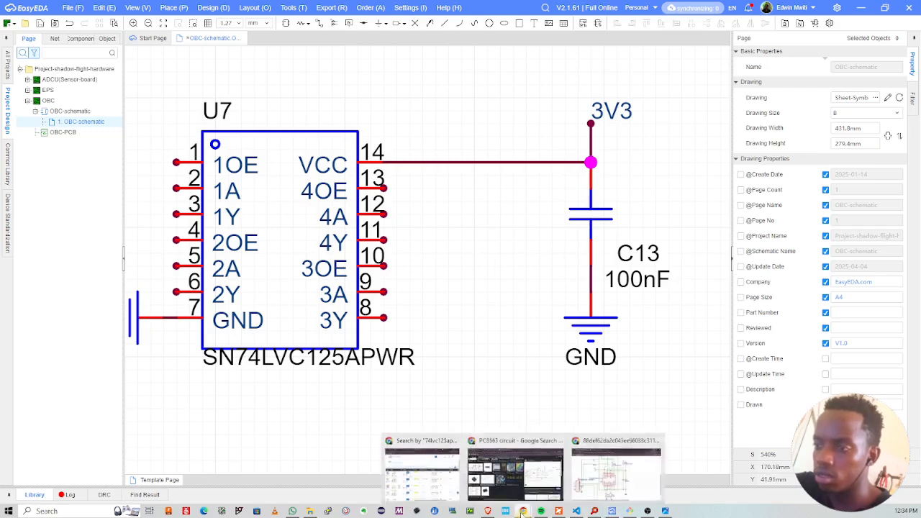
click(616, 470)
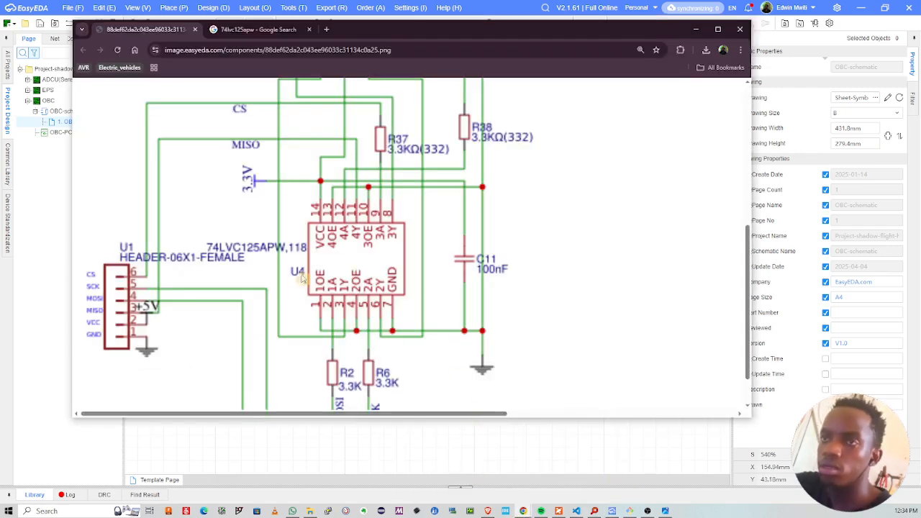
scroll(371, 326, down, 1)
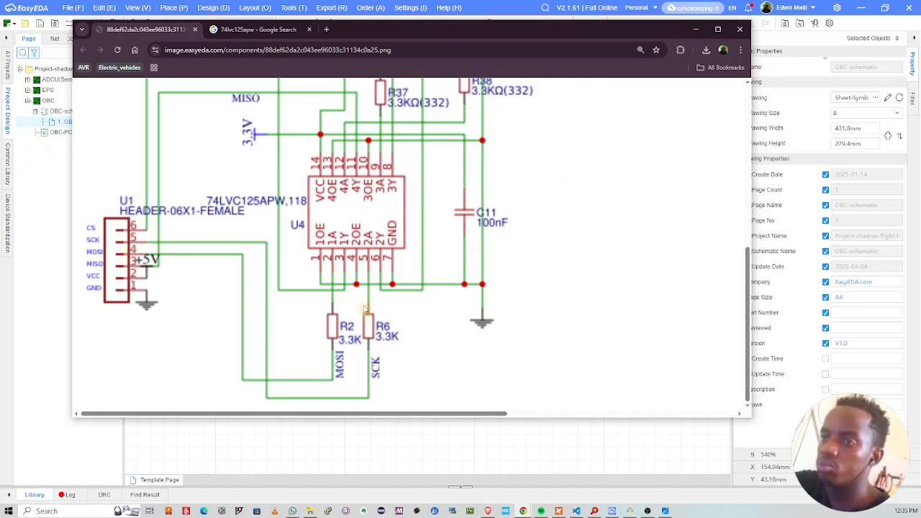
click(696, 29)
right_drag(313, 258, 494, 255)
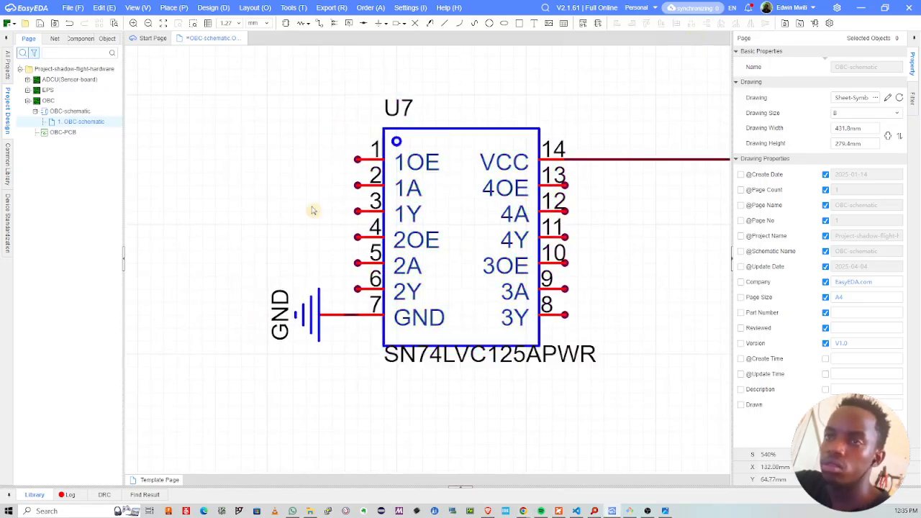
click(357, 265)
click(188, 265)
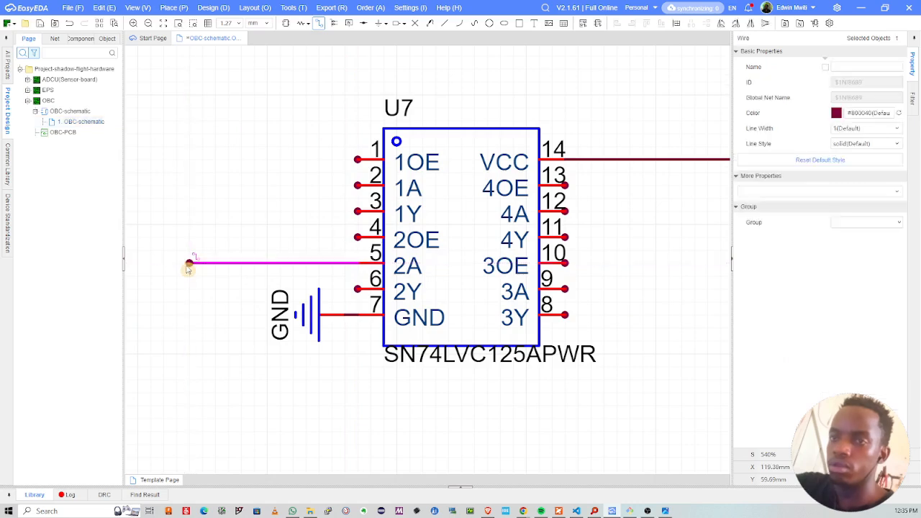
right_click(263, 219)
right_drag(291, 216, 361, 211)
click(321, 240)
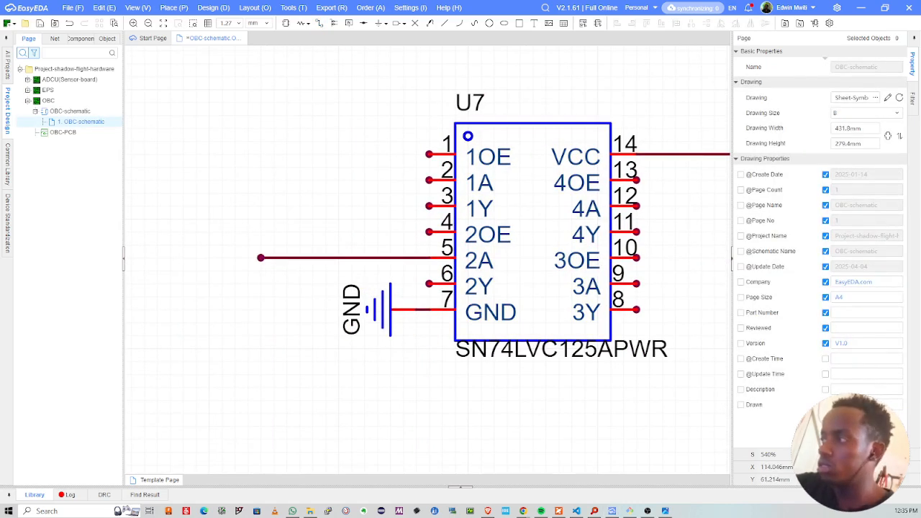
Step: Search LCSC in the browser for "c0805 3.3k" and copy part number C114531 of the YAGEO RC0805FR-073K3L resistor
click(524, 511)
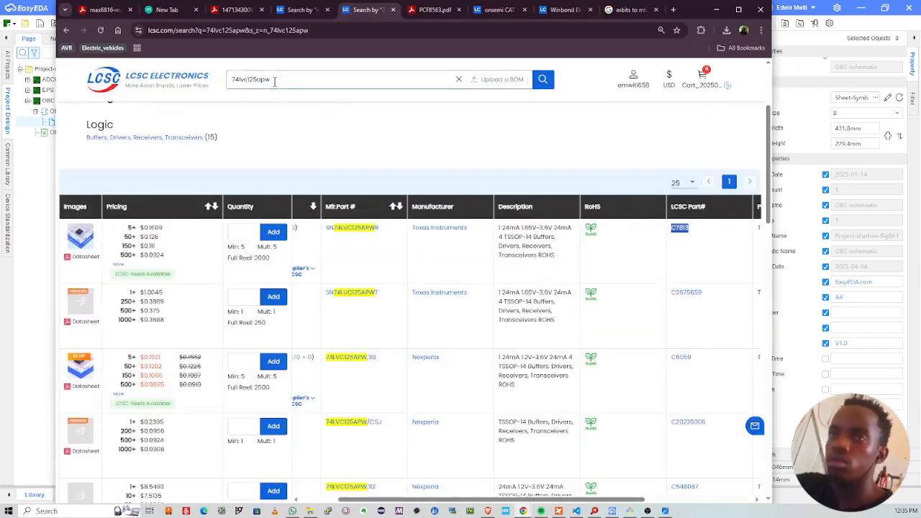
drag(273, 80, 147, 92)
text(cd)
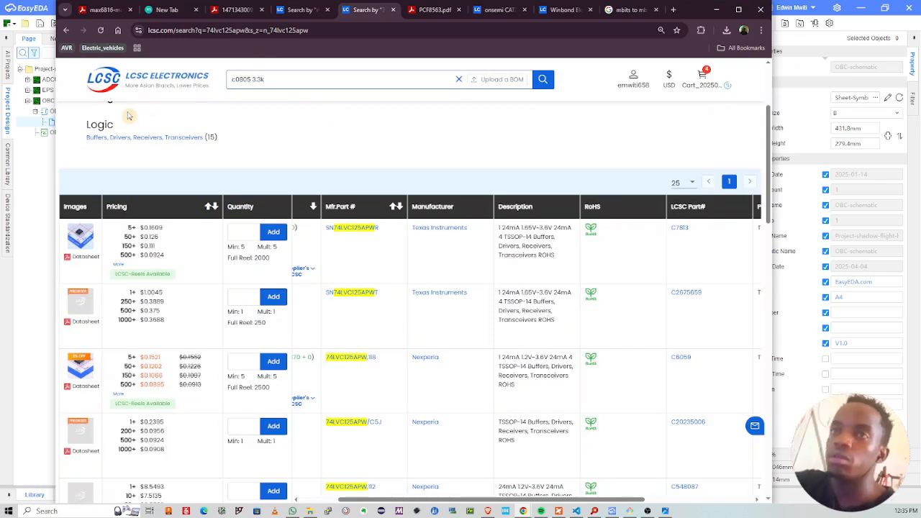
key(Return)
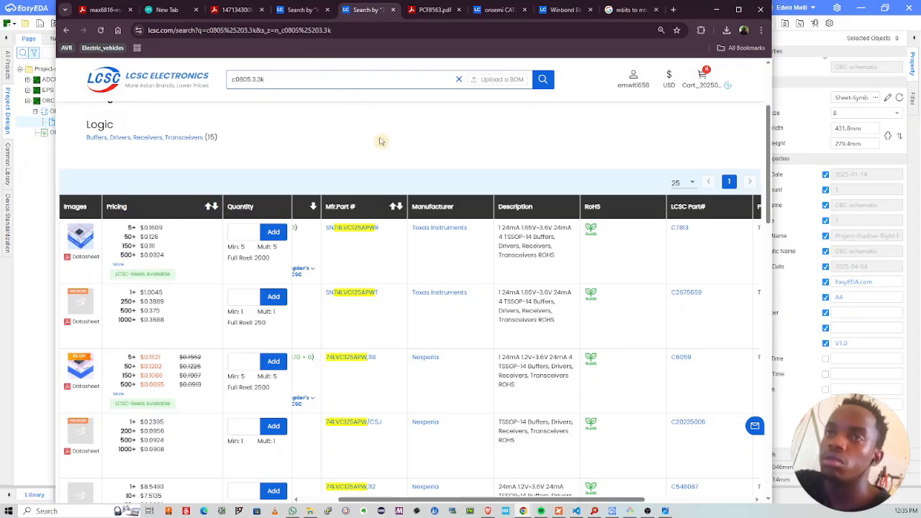
scroll(179, 334, down, 15)
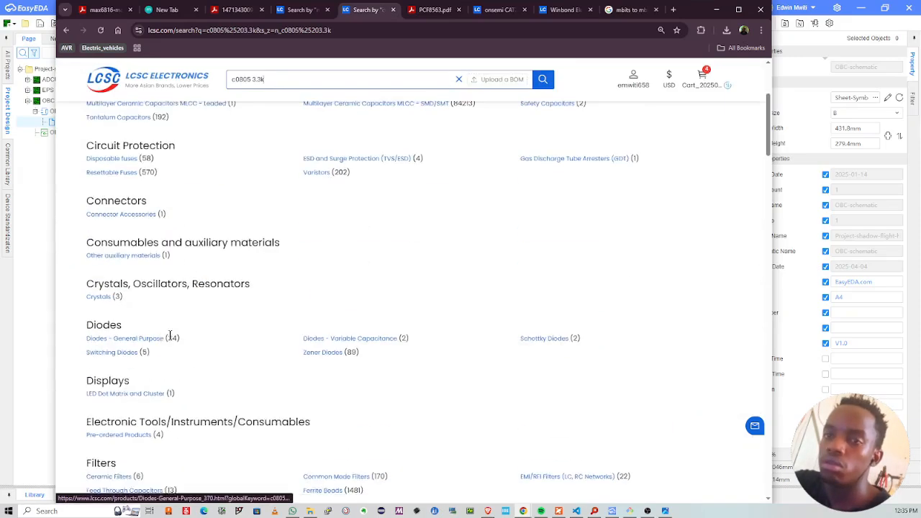
scroll(155, 295, up, 2)
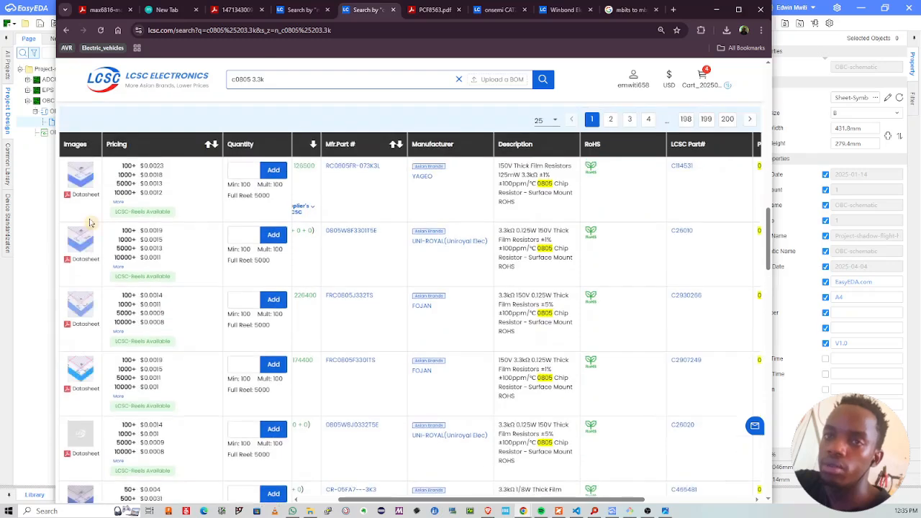
mouse_move(82, 214)
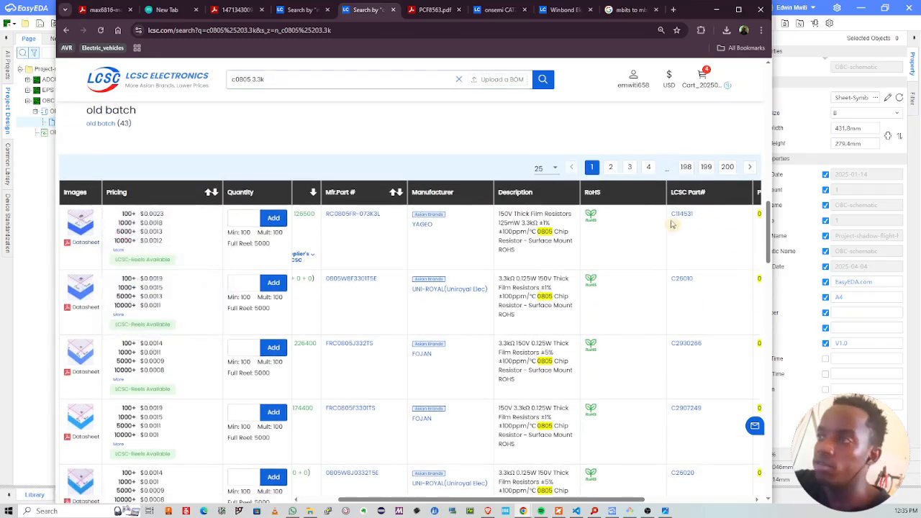
drag(695, 214, 668, 225)
Step: Back in EasyEDA, find part C114531 in the device library and place the 3.3kΩ resistor in line on the 2A wire
key(alt+Tab)
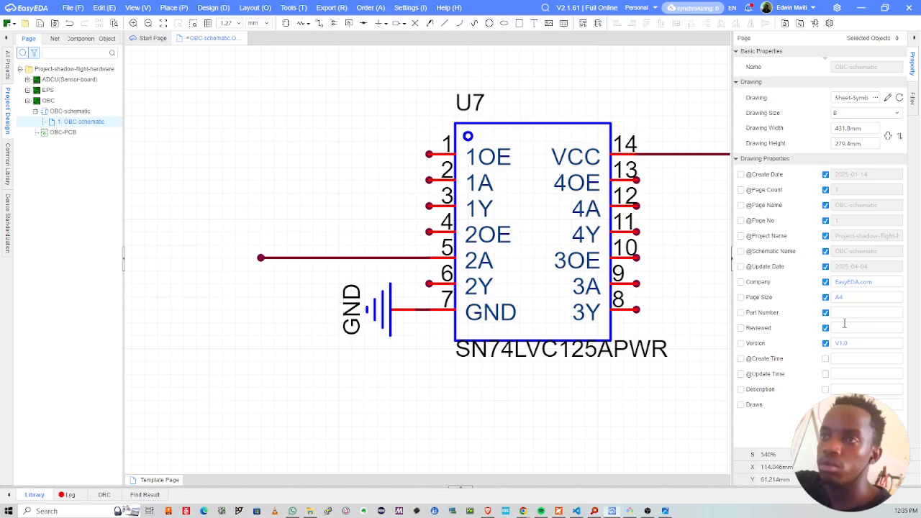
key(shift+f)
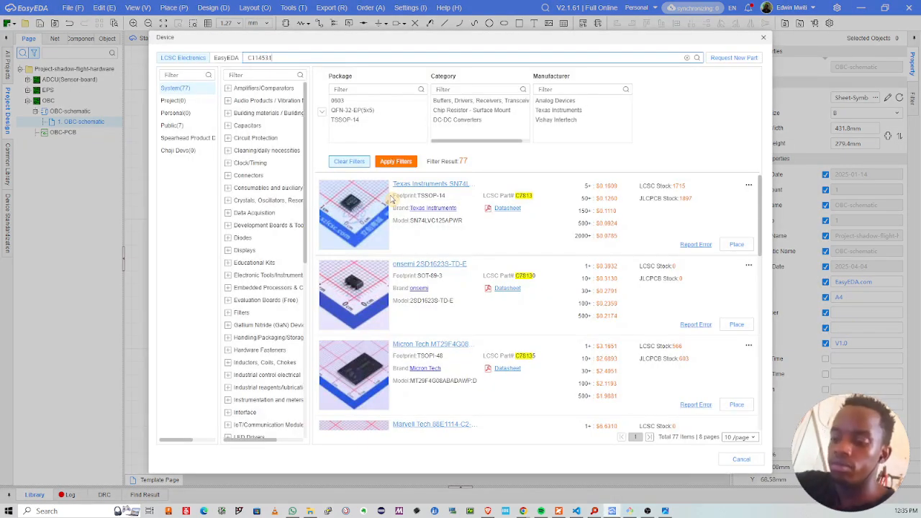
key(Return)
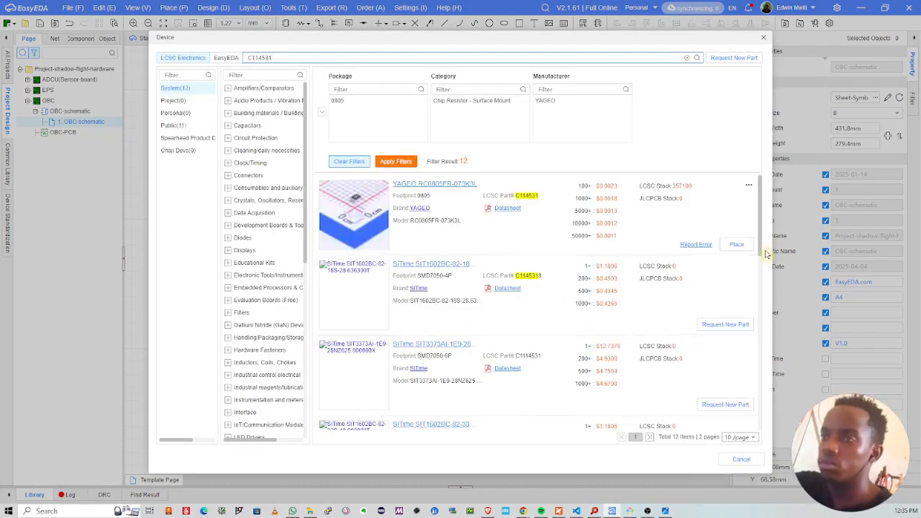
click(736, 244)
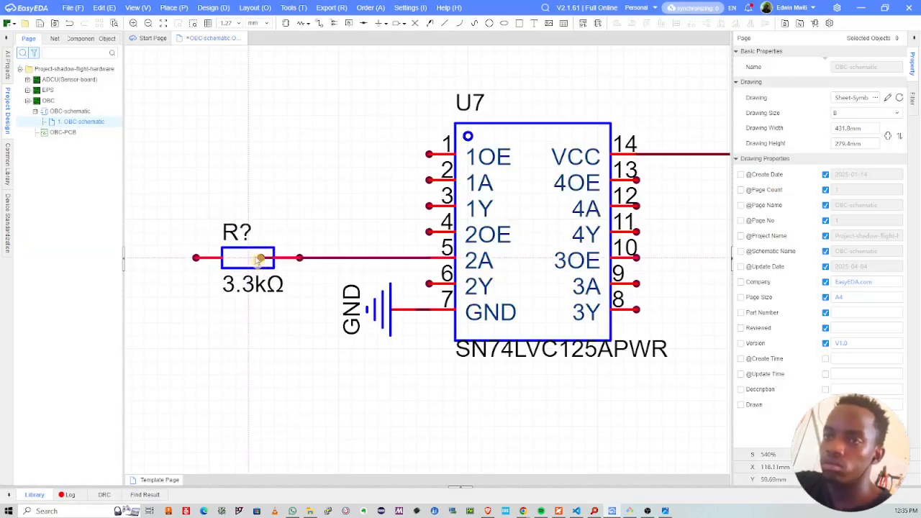
click(335, 258)
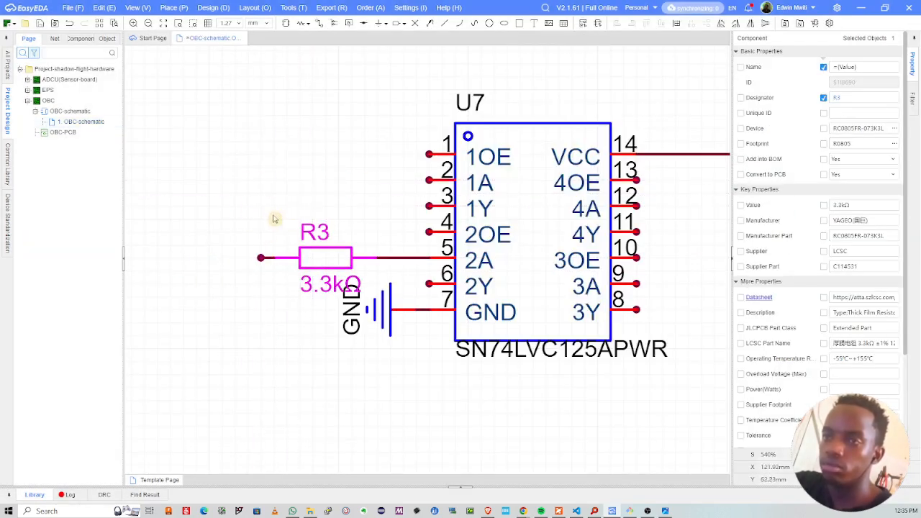
right_drag(274, 220, 347, 246)
click(317, 220)
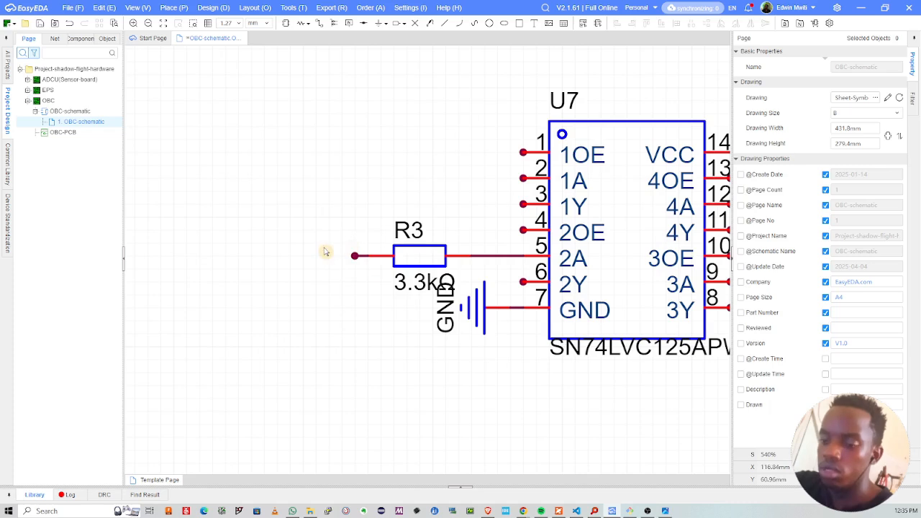
Step: Extend a wire from the free end of resistor R3 and attach a net label named SD_SCK to it
key(alt+w)
click(355, 255)
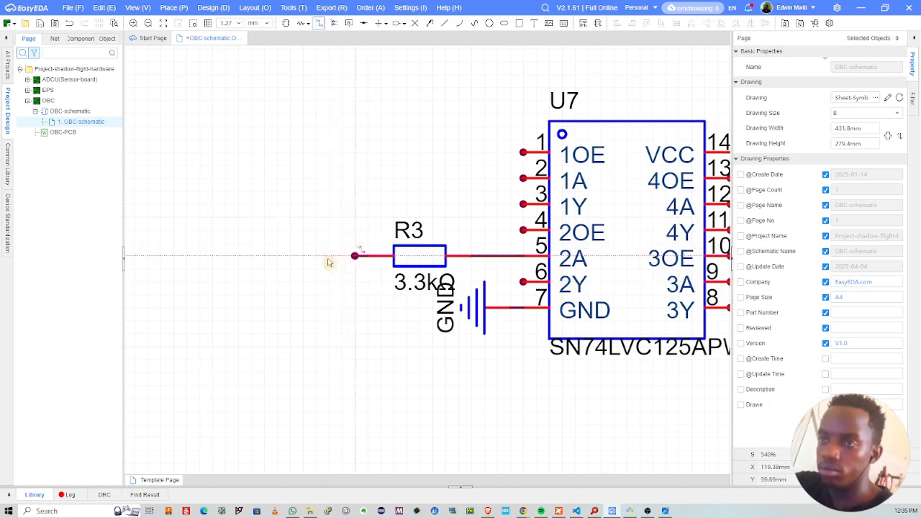
click(252, 256)
key(Escape)
key(alt+n)
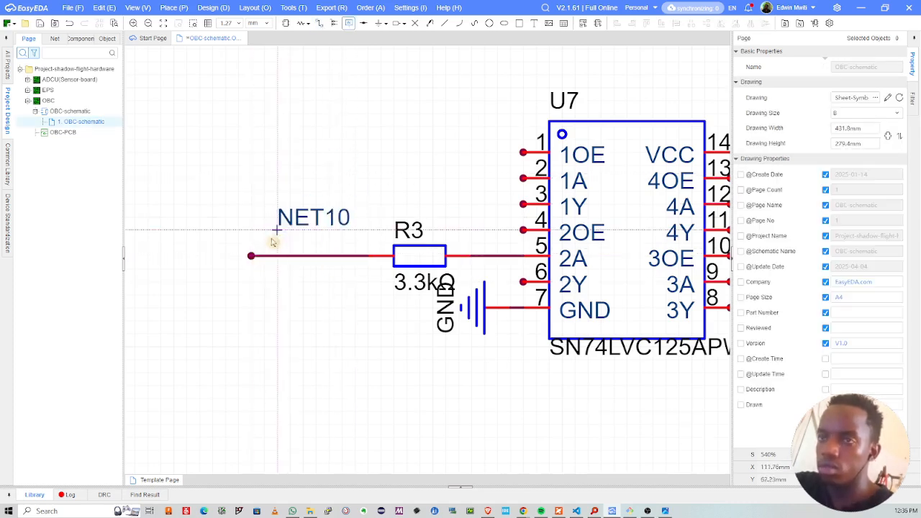
click(251, 255)
double_click(267, 241)
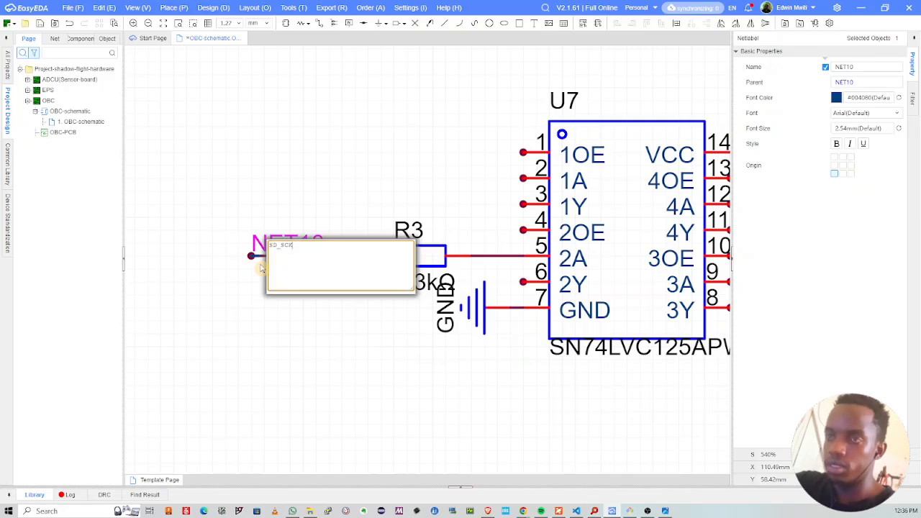
text(SD_SCK)
key(Return)
click(327, 189)
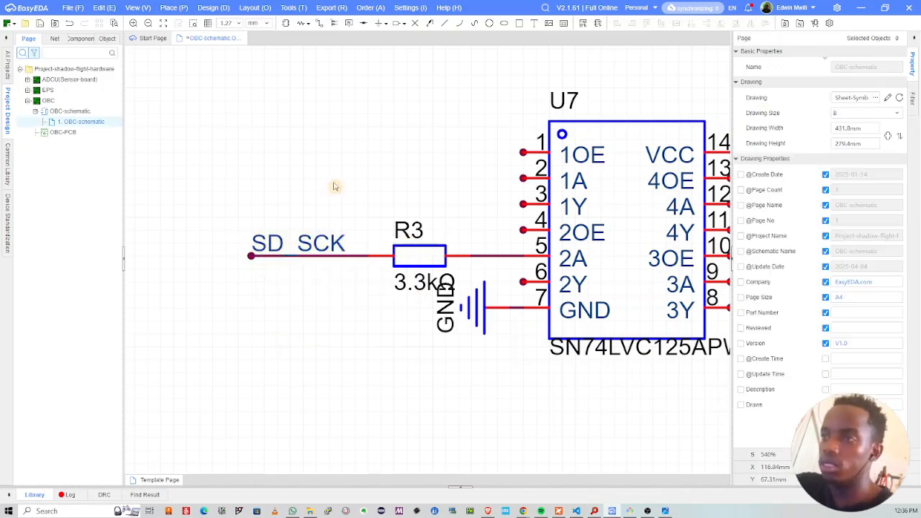
Step: Move R3 together with its SD_SCK wire farther away from U7 so its value text clears the GND symbol
drag(215, 178, 420, 295)
drag(403, 255, 338, 254)
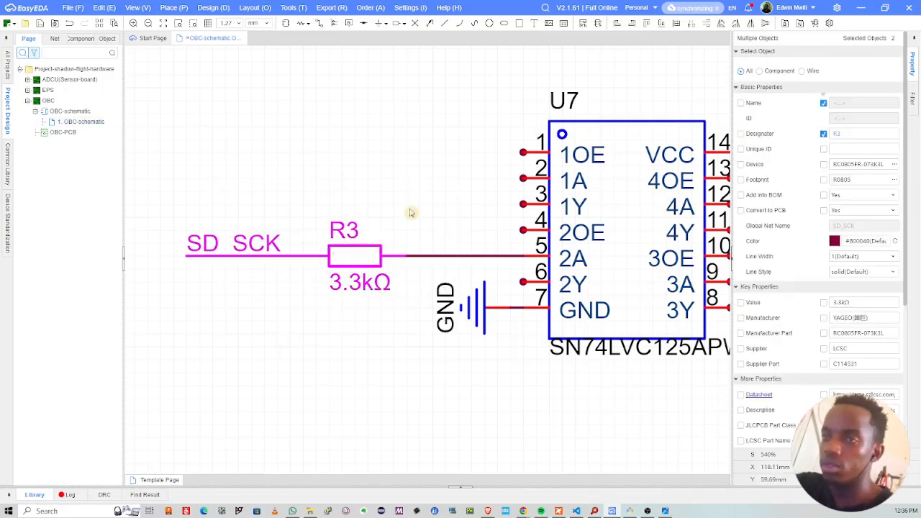
click(411, 210)
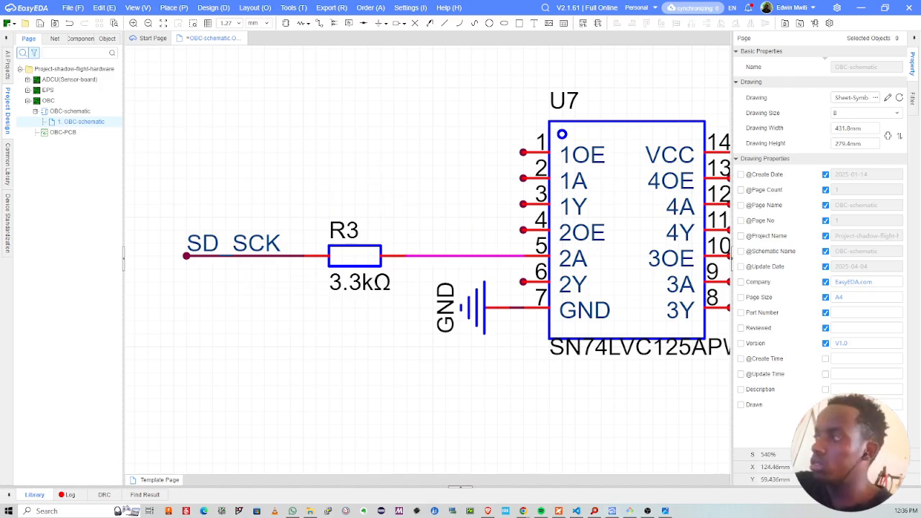
Step: Check the reference schematic and place a copy of the 3.3kΩ resistor R3 above it, level with U7's pin 1A
key(alt+Tab)
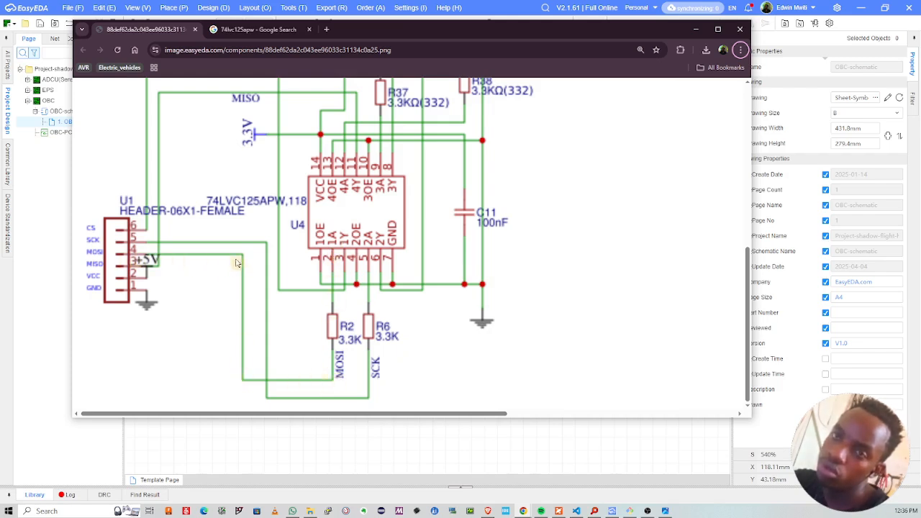
key(alt+Tab)
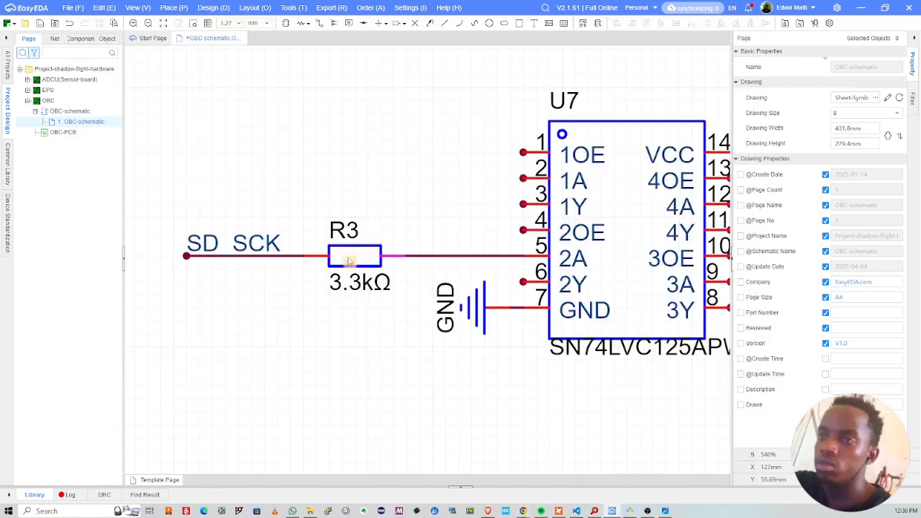
click(349, 260)
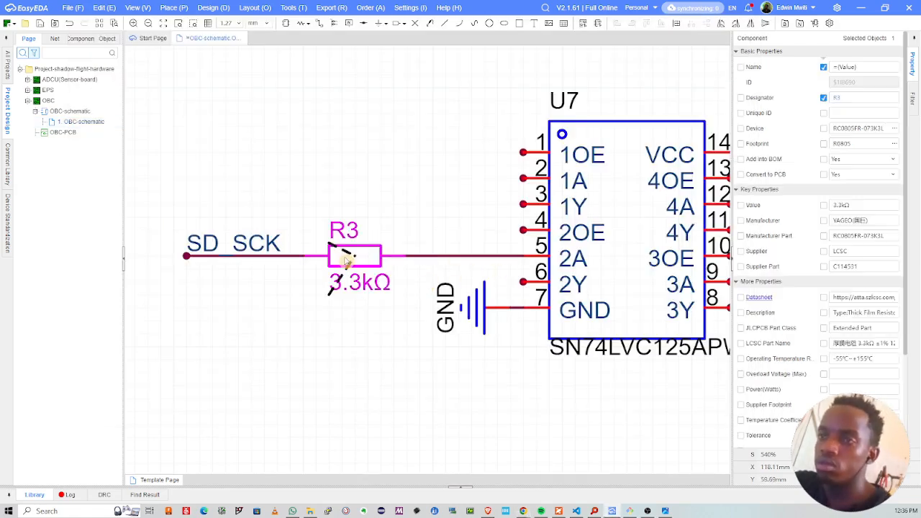
key(ctrl+c)
key(ctrl+v)
click(374, 184)
key(super+Tab)
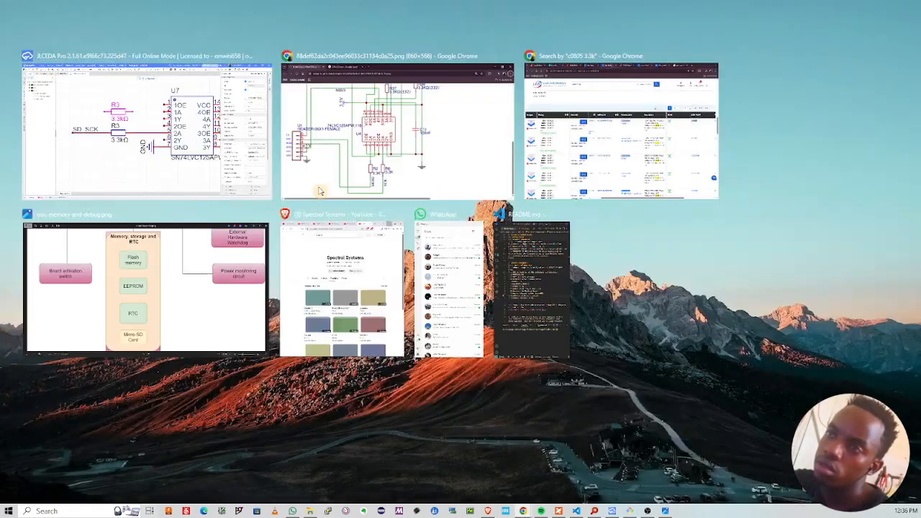
click(349, 167)
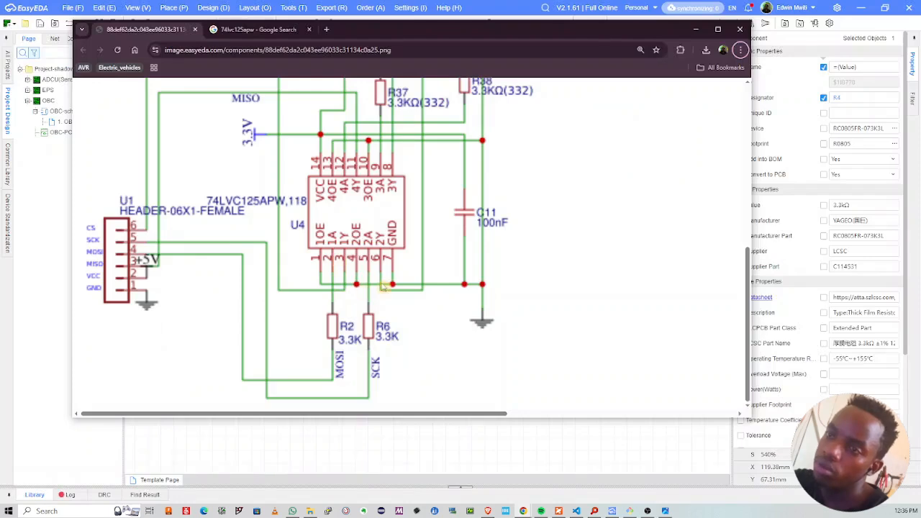
key(alt+Tab)
click(422, 191)
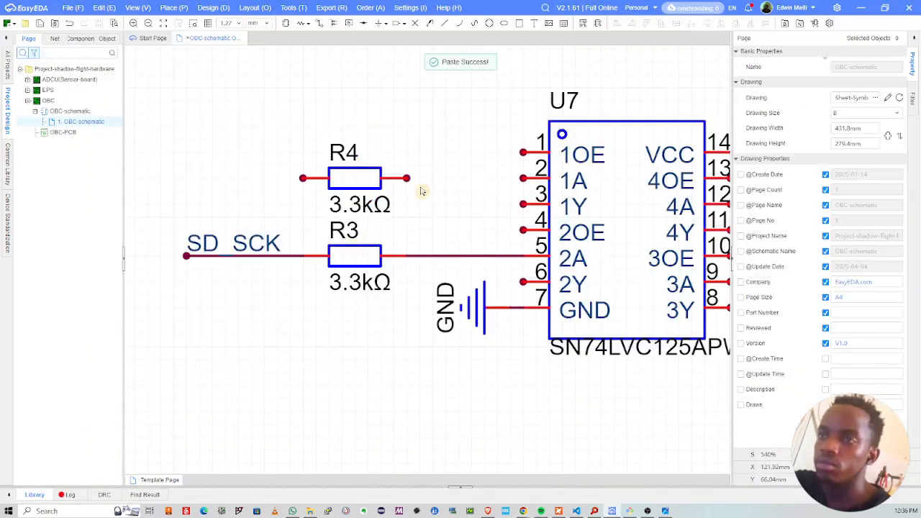
Step: Wire resistor R4 to U7's pin 1A and extend a wire from its free end, level with the SD_SCK wire's end
key(alt+w)
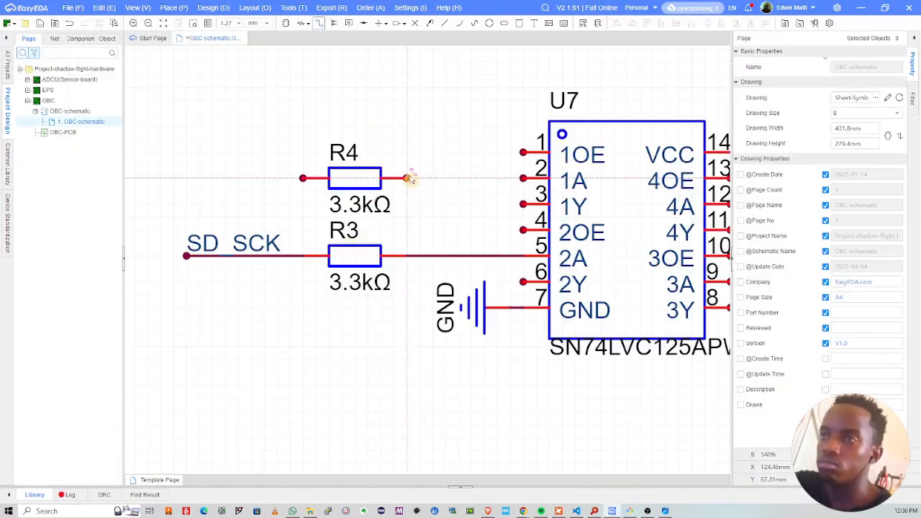
click(406, 178)
click(501, 185)
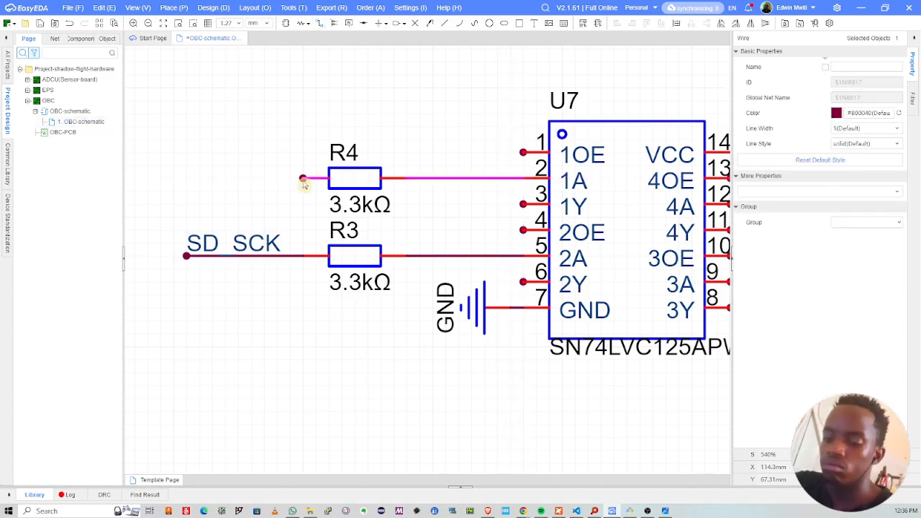
click(303, 179)
double_click(188, 178)
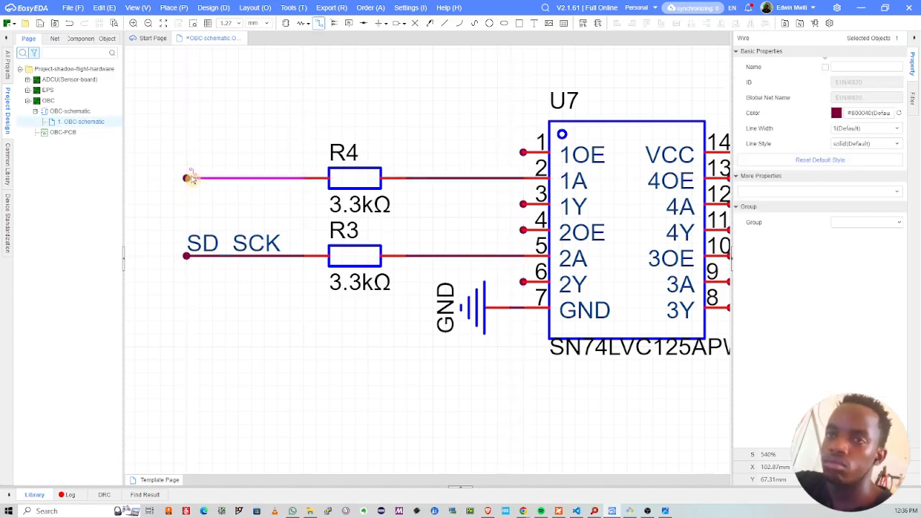
key(Escape)
Step: Copy the SD_SCK net label onto the end of R4's wire, rename the copy MOSI and save the schematic
click(233, 251)
key(ctrl+c)
key(ctrl+v)
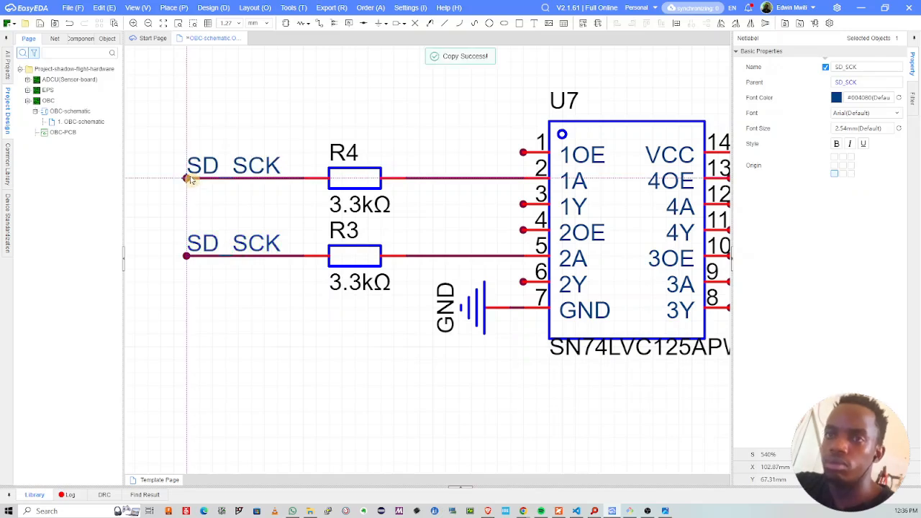
click(190, 179)
click(174, 134)
double_click(214, 171)
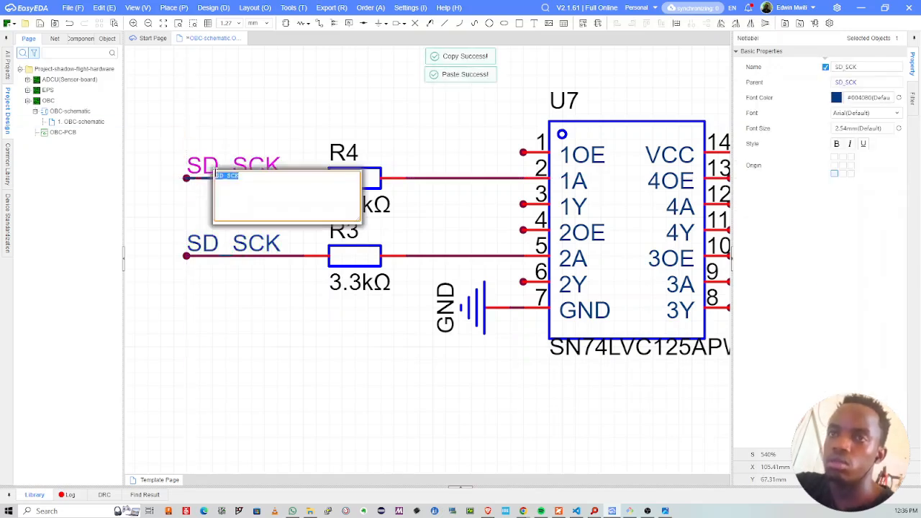
click(240, 161)
double_click(240, 161)
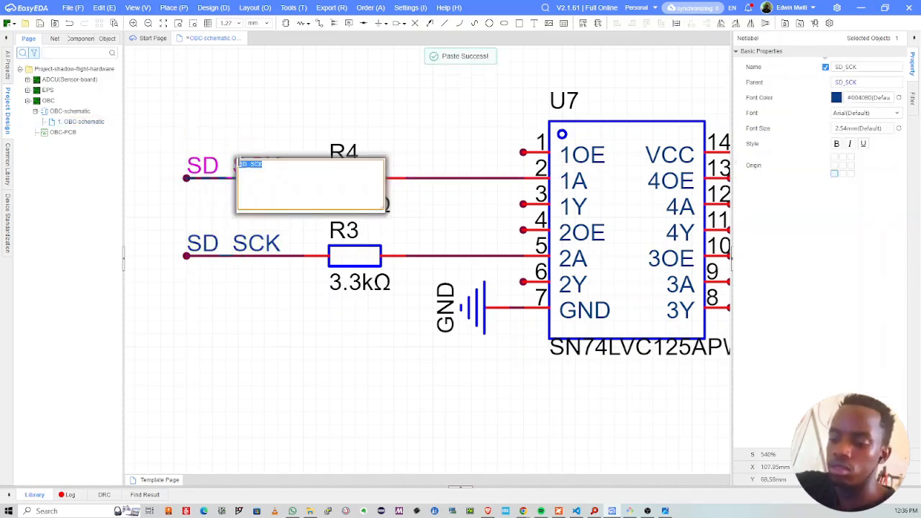
key(BackSpace)
text(MOSI)
key(Return)
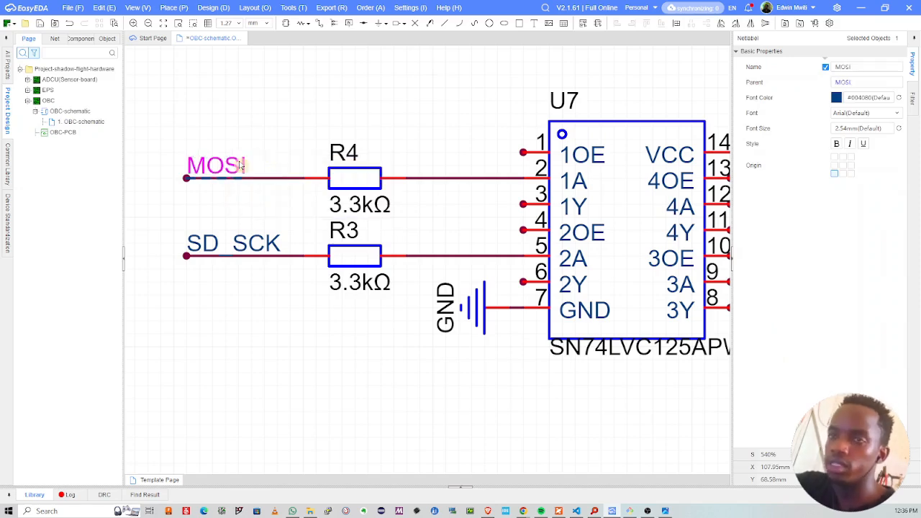
click(260, 130)
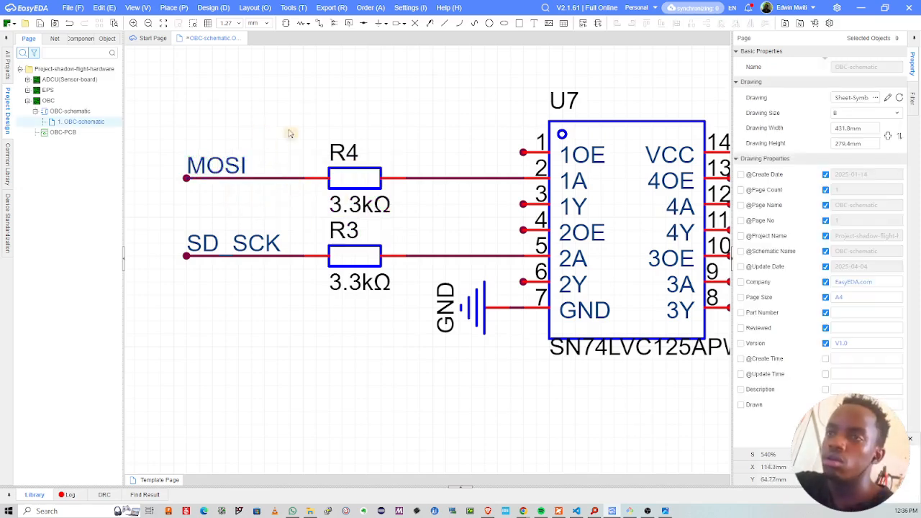
key(ctrl+s)
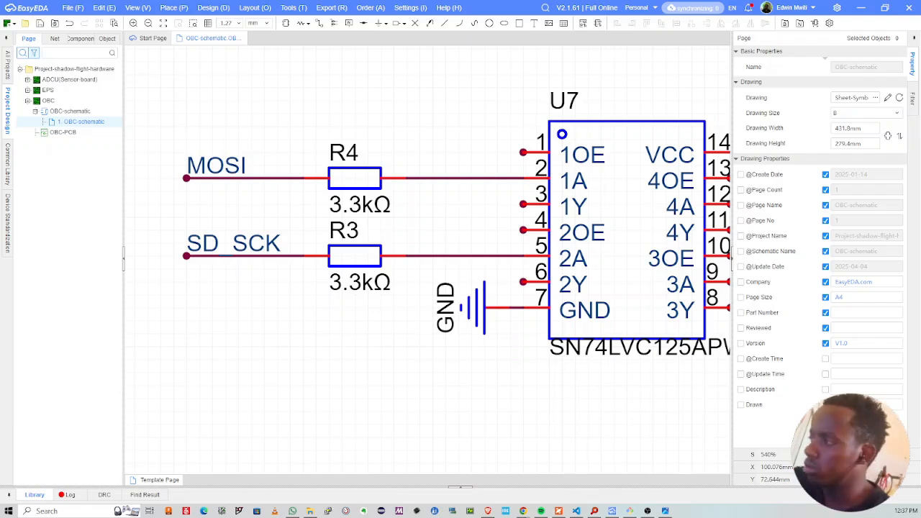
Step: Check the reference schematic and draw a horizontal wire from U7's pin 4Y, ending just short of capacitor C13
key(alt+Tab)
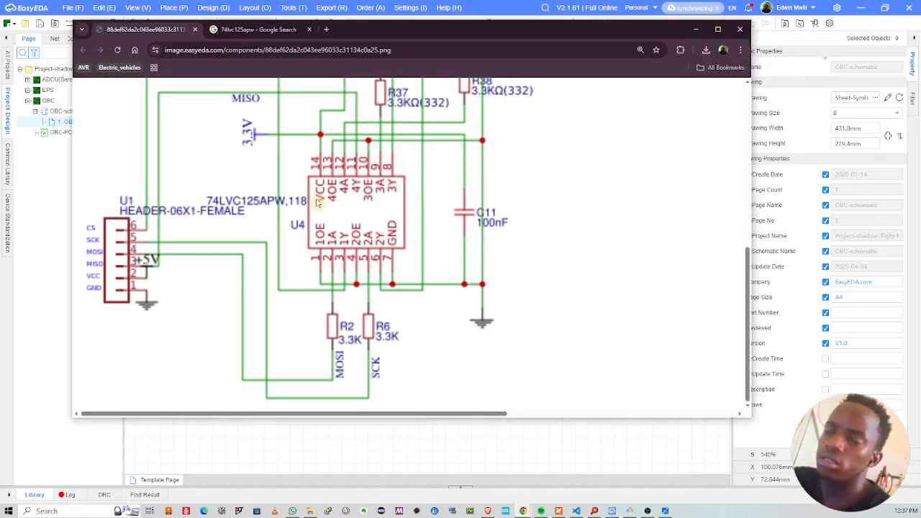
scroll(318, 203, up, 1)
scroll(327, 288, down, 1)
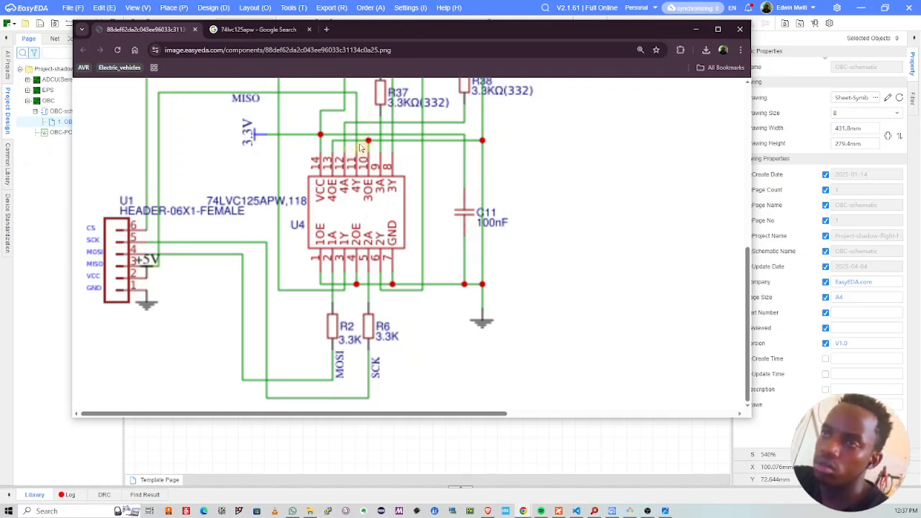
click(697, 29)
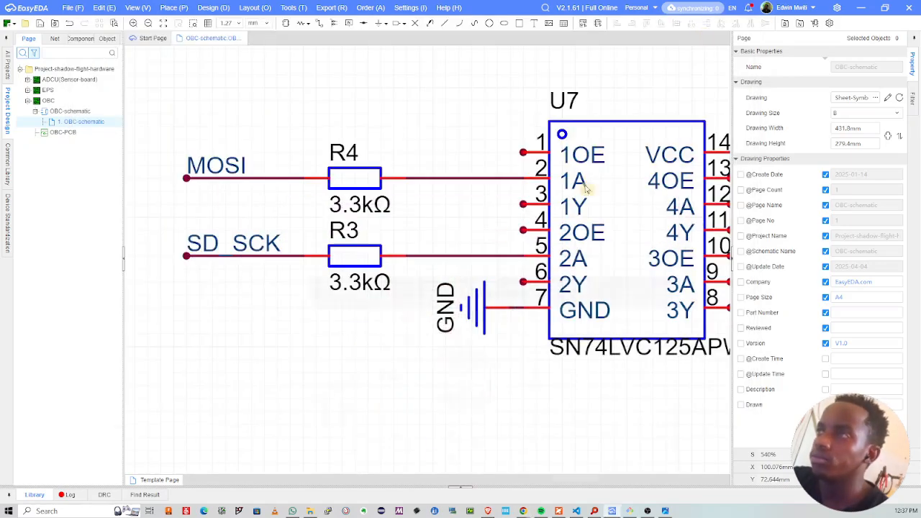
scroll(465, 203, down, 5)
right_drag(536, 225, 459, 234)
scroll(456, 235, up, 4)
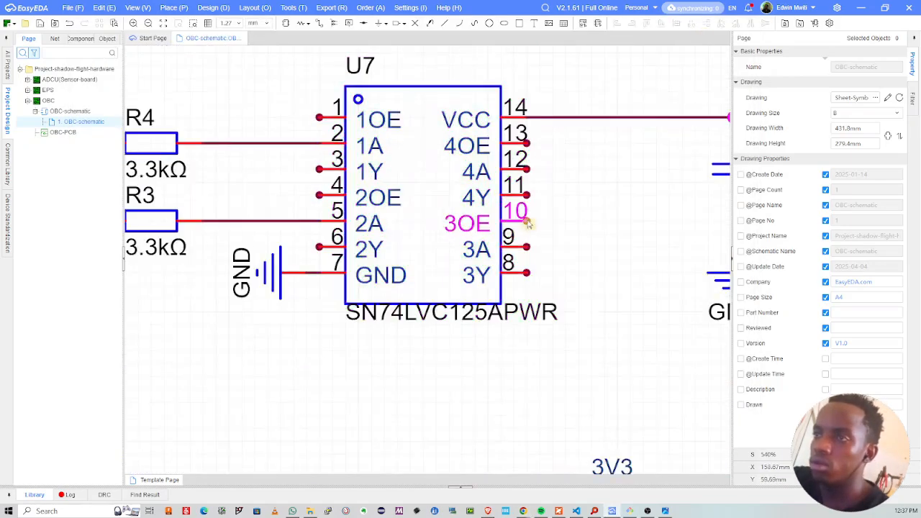
scroll(445, 235, down, 2)
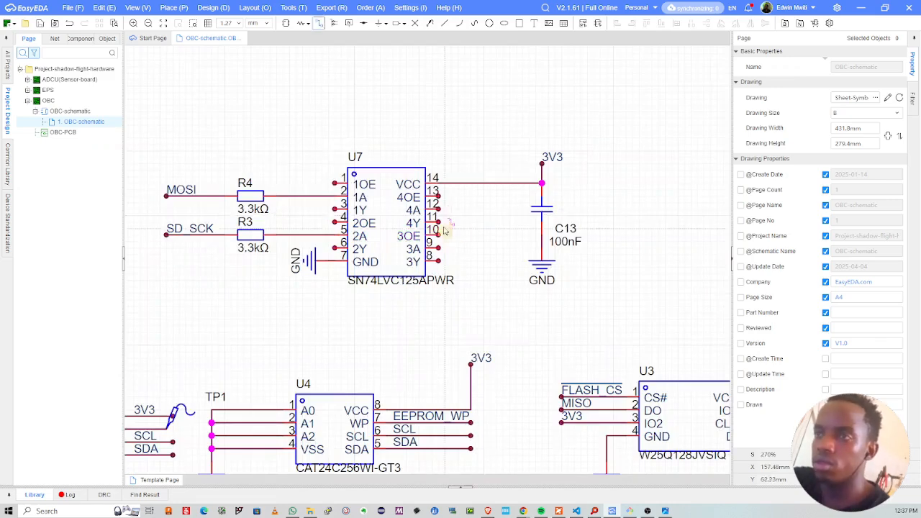
key(w)
scroll(439, 222, up, 3)
click(438, 222)
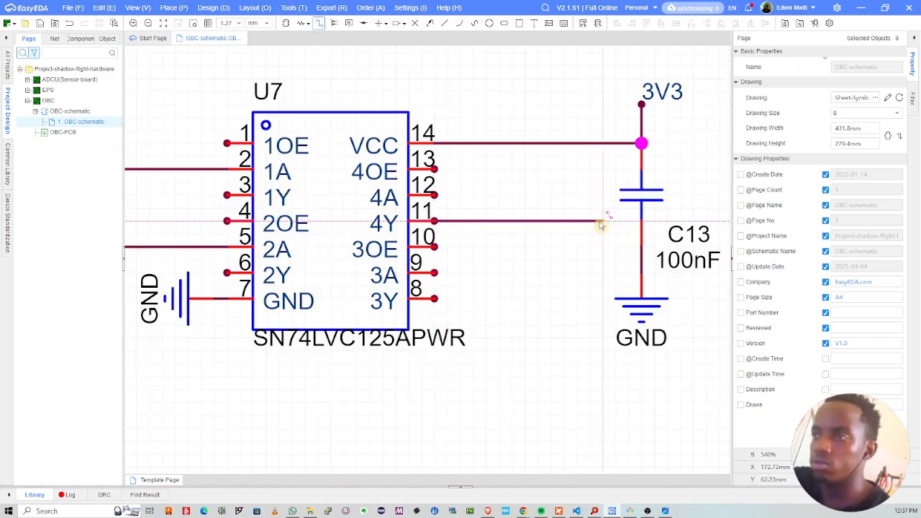
double_click(603, 222)
Step: Attach a net label to the 4Y wire and delete the surplus labels overlapping it
key(n)
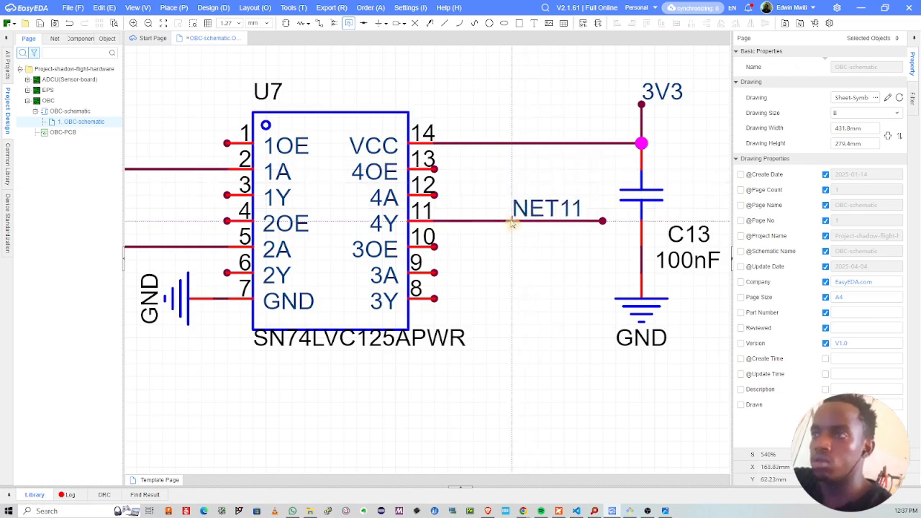
click(512, 222)
click(539, 208)
click(539, 209)
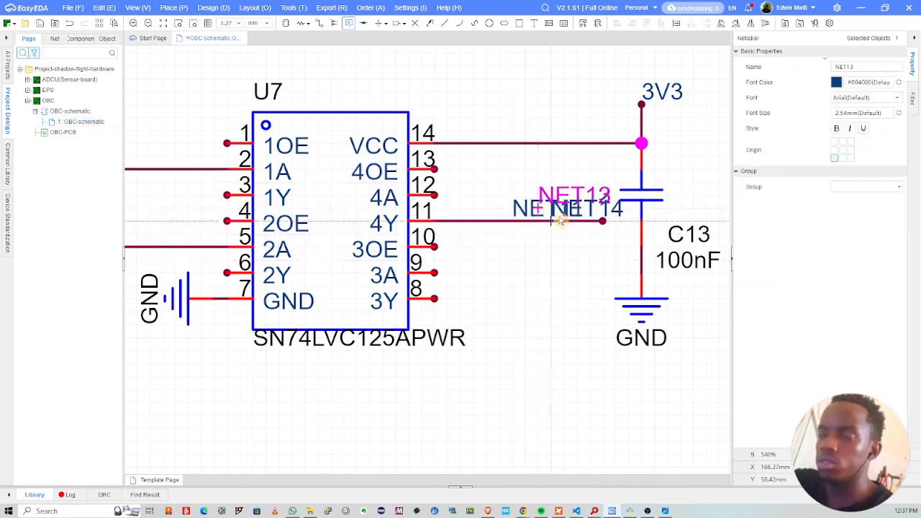
key(Escape)
click(578, 200)
key(Delete)
click(578, 201)
key(Delete)
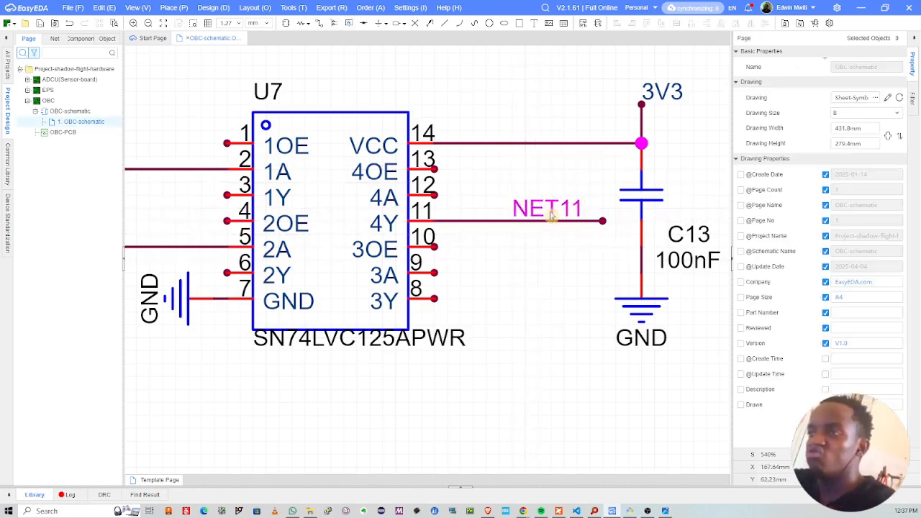
Step: Rename the net label on the 4Y wire MISO, shift it toward the wire's free end and save the schematic
double_click(552, 211)
text(MISO)
key(Return)
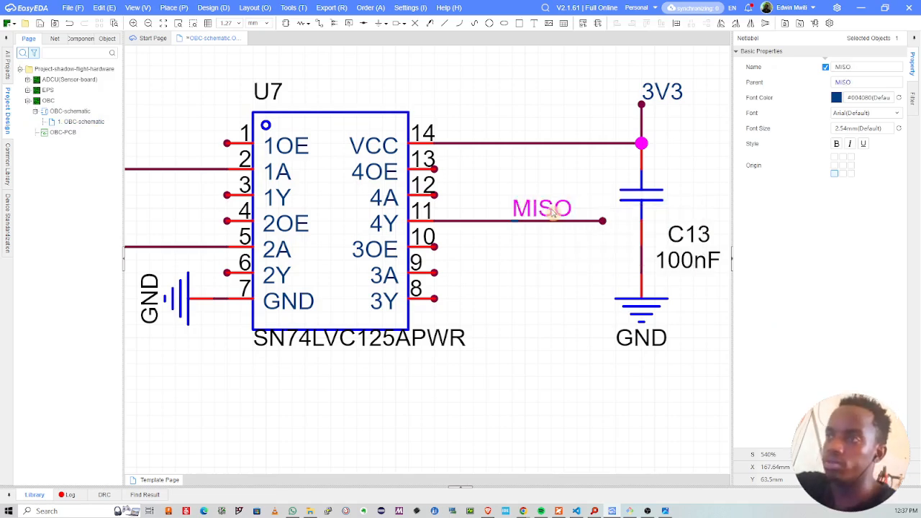
drag(538, 214, 577, 214)
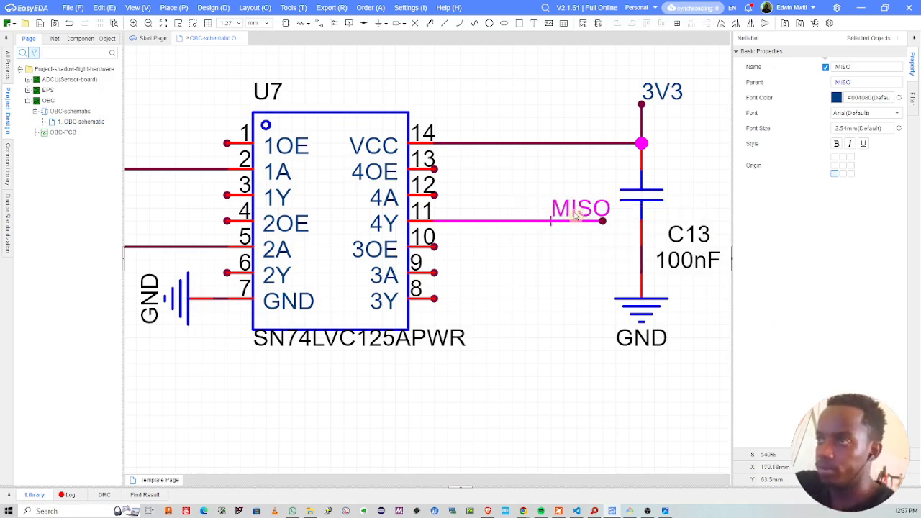
click(545, 189)
scroll(545, 189, down, 3)
key(ctrl+s)
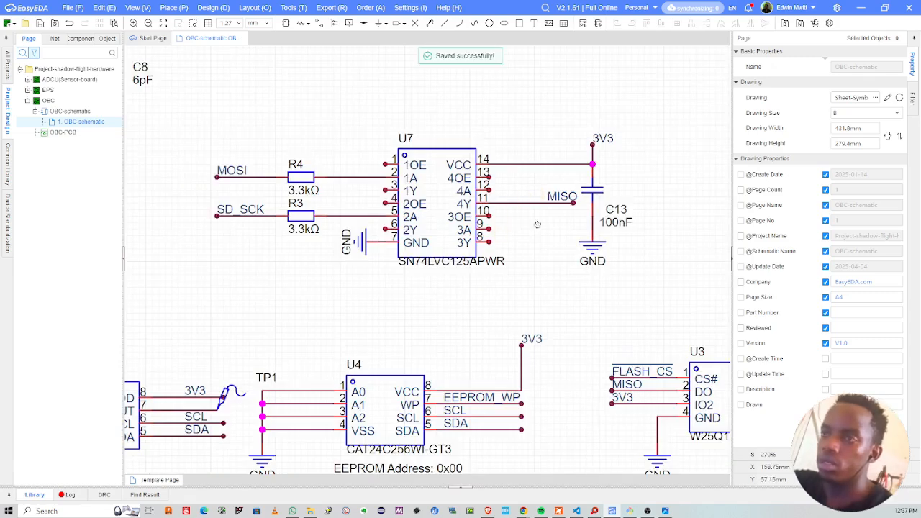
Step: Consult the reference schematic and draw a horizontal wire from U7's pin 3A, ending just short of capacitor C13
key(alt+Tab)
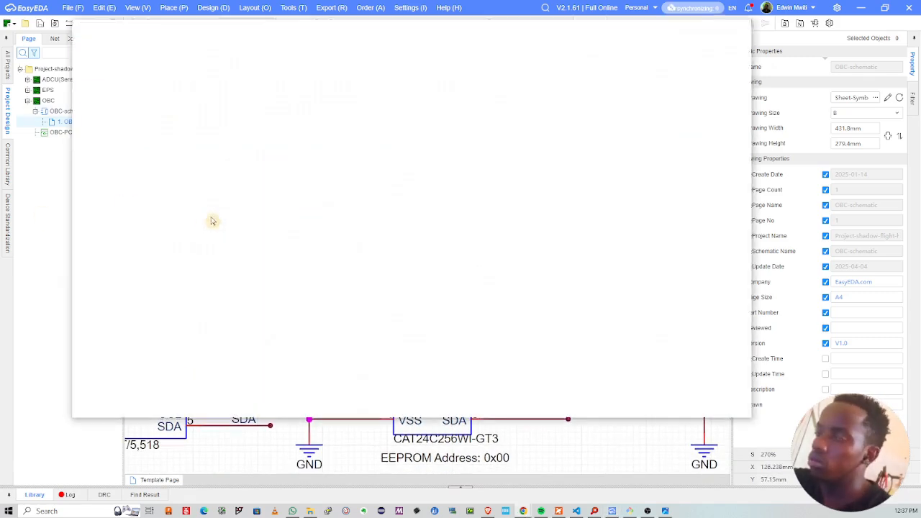
scroll(367, 229, up, 2)
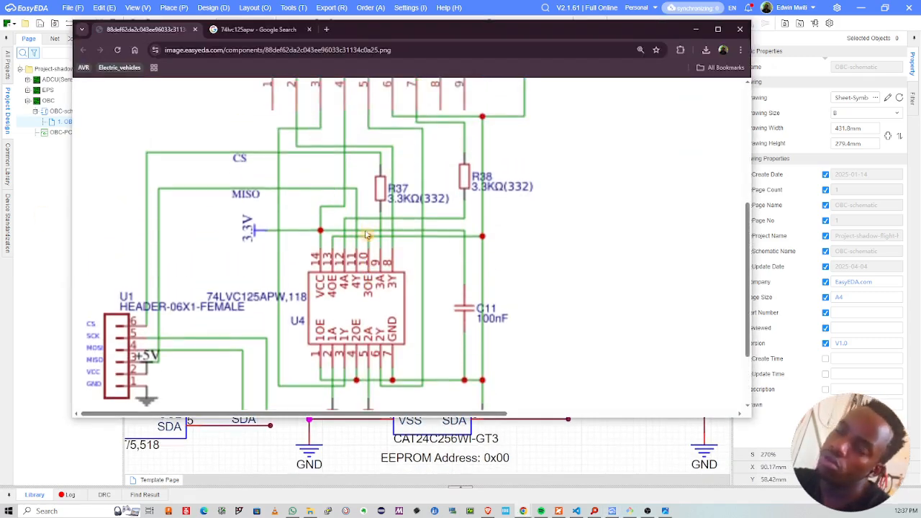
scroll(345, 244, down, 1)
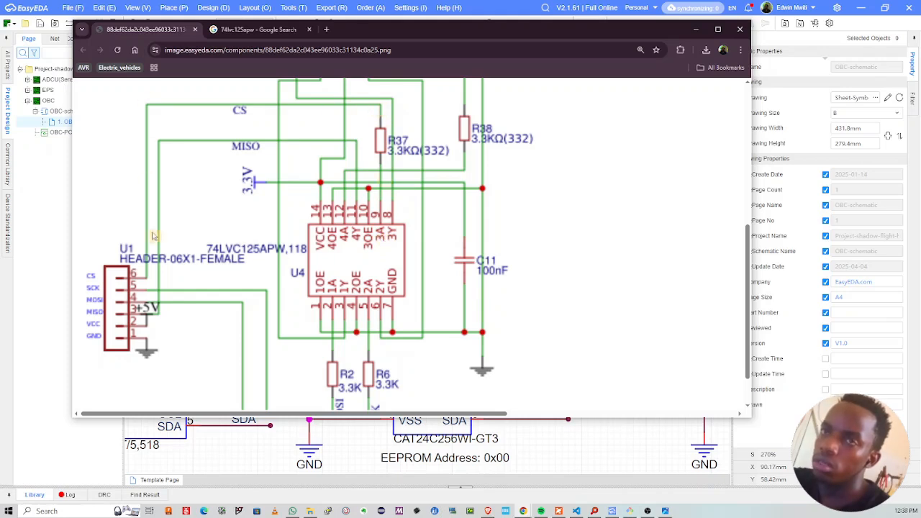
key(alt+Tab)
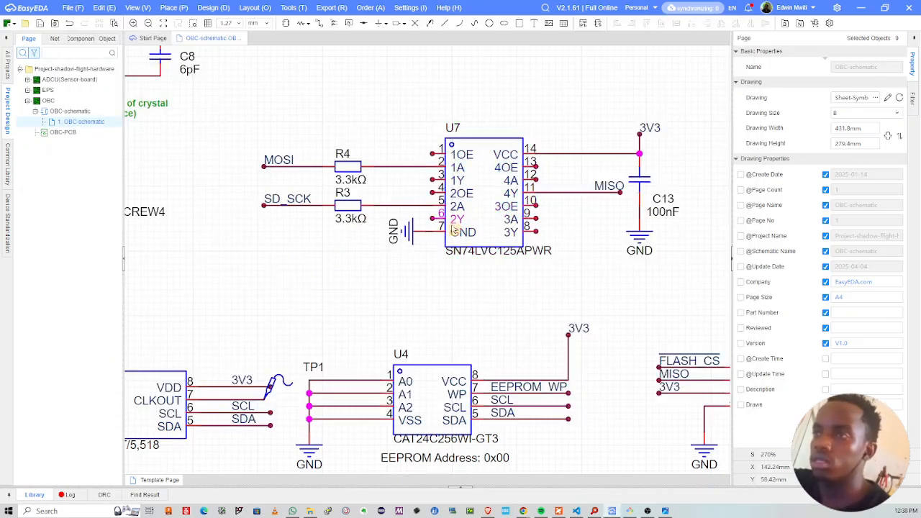
scroll(510, 228, up, 2)
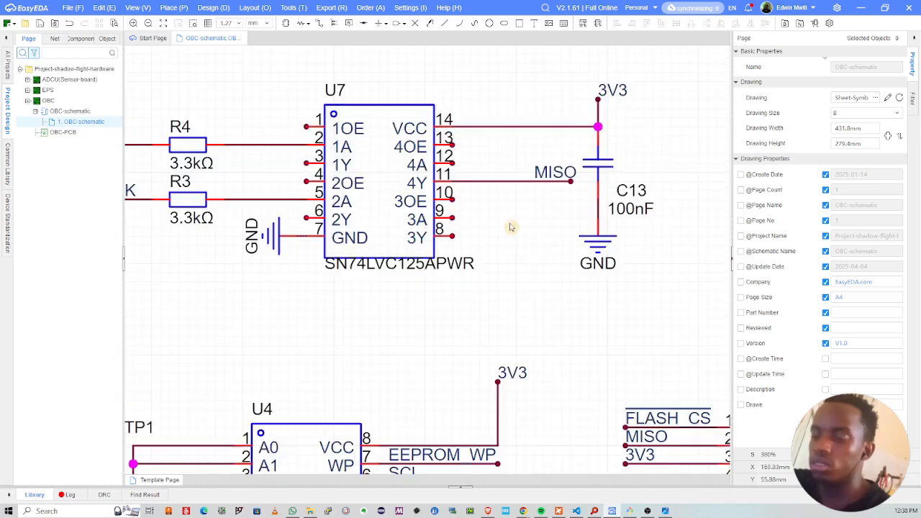
key(alt+w)
click(452, 217)
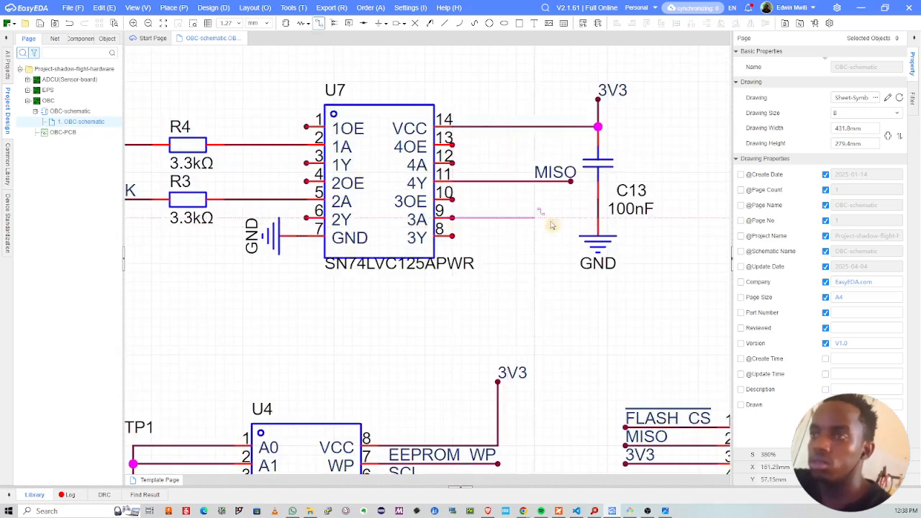
double_click(562, 217)
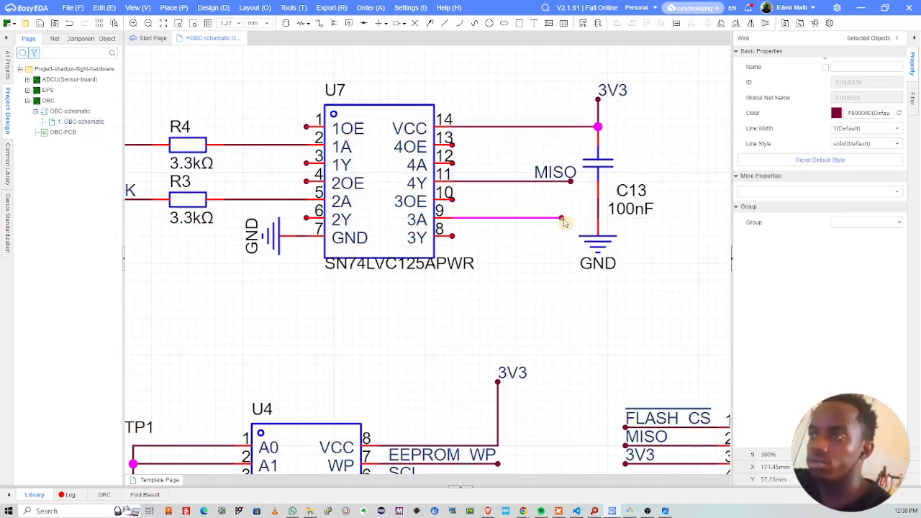
Step: Place a copy of the 3.3 kΩ resistor R3 in U7's 3A wire and attach a net label near the wire's free end
click(206, 201)
key(ctrl+c)
key(ctrl+v)
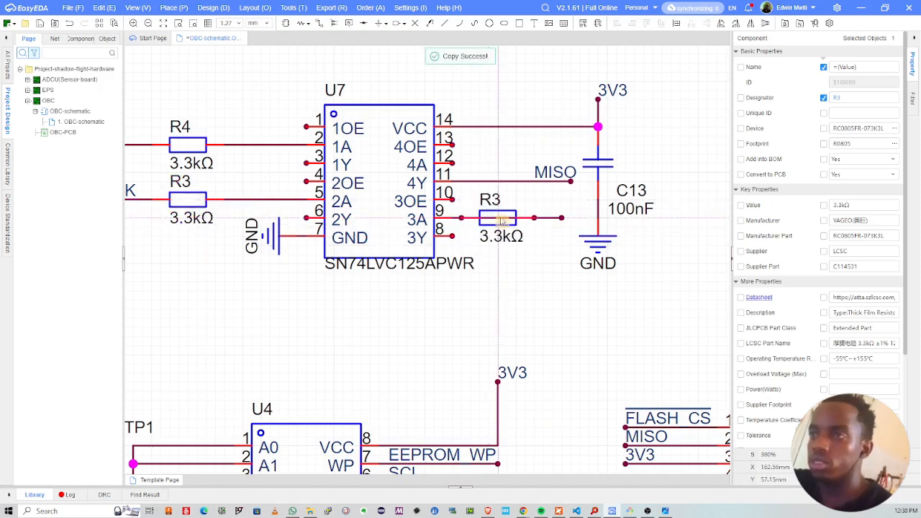
click(516, 218)
key(alt+n)
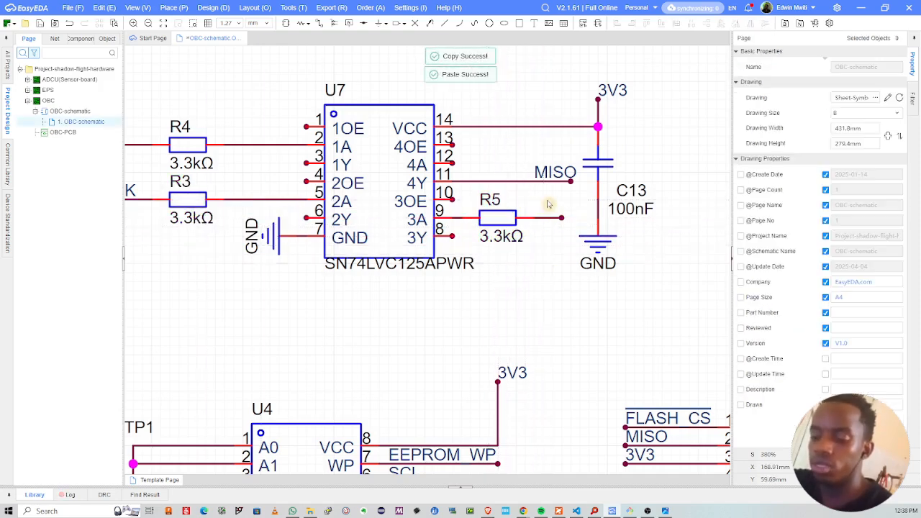
click(557, 219)
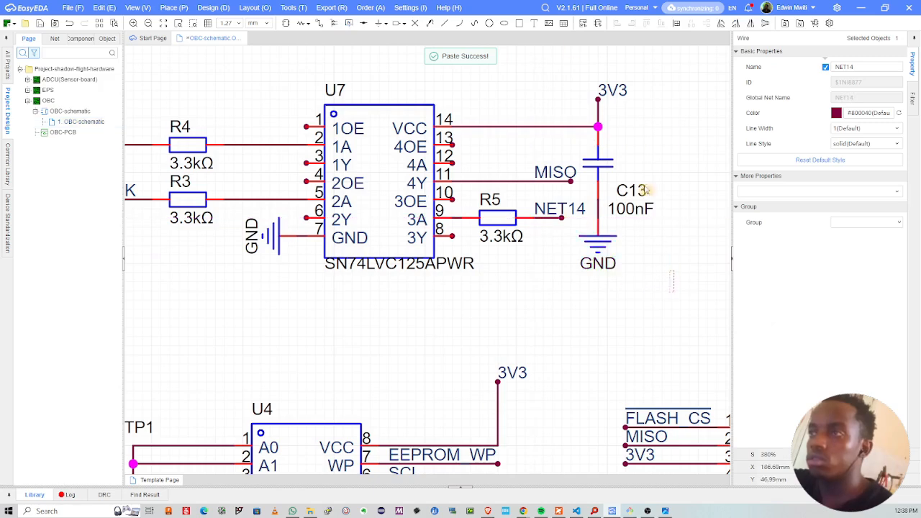
Step: Move capacitor C13 together with its 3V3 and GND flags farther away from U7
drag(675, 291, 582, 66)
drag(597, 165, 673, 153)
click(650, 154)
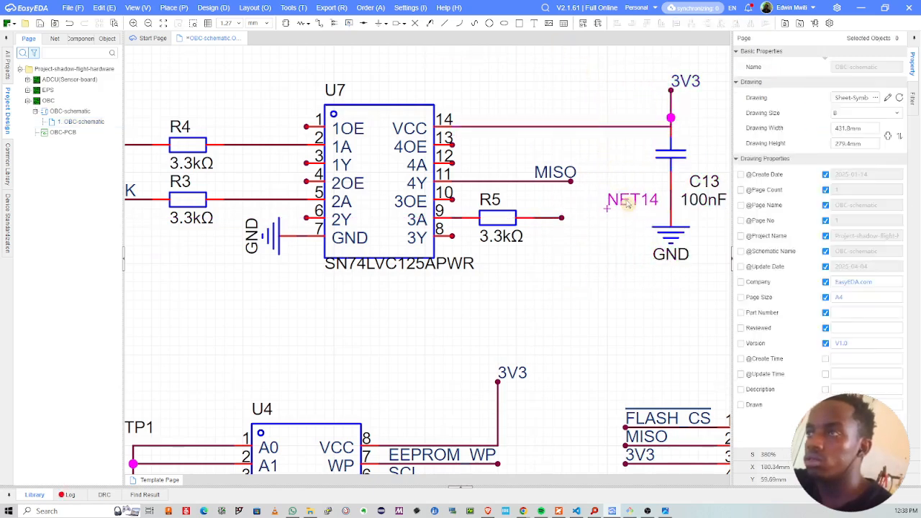
Step: Extend the 3A wire beyond resistor R5 toward C13 and place its net label at the wire's free end
drag(626, 202, 600, 217)
click(563, 179)
ctrl+click(562, 217)
click(610, 202)
Step: Try rotating the MISO net label at the free end of the 4Y wire
click(587, 174)
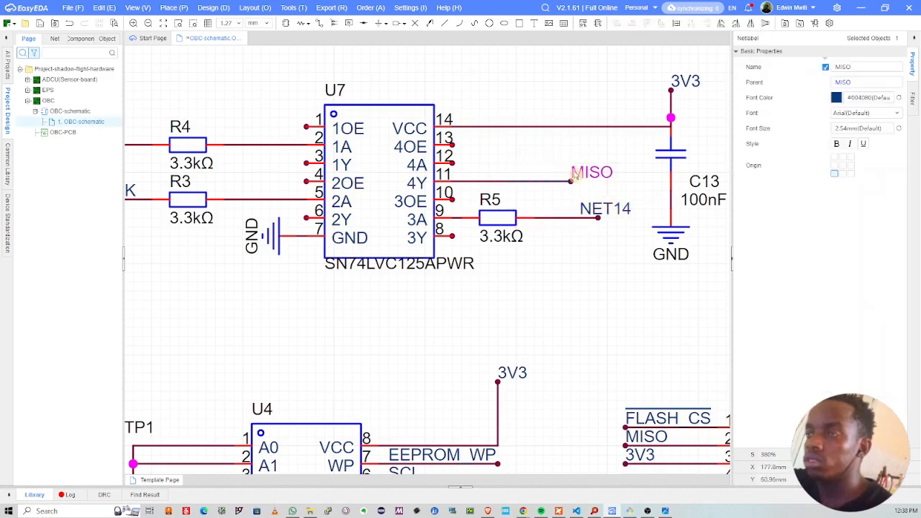
key(space)
key(space)
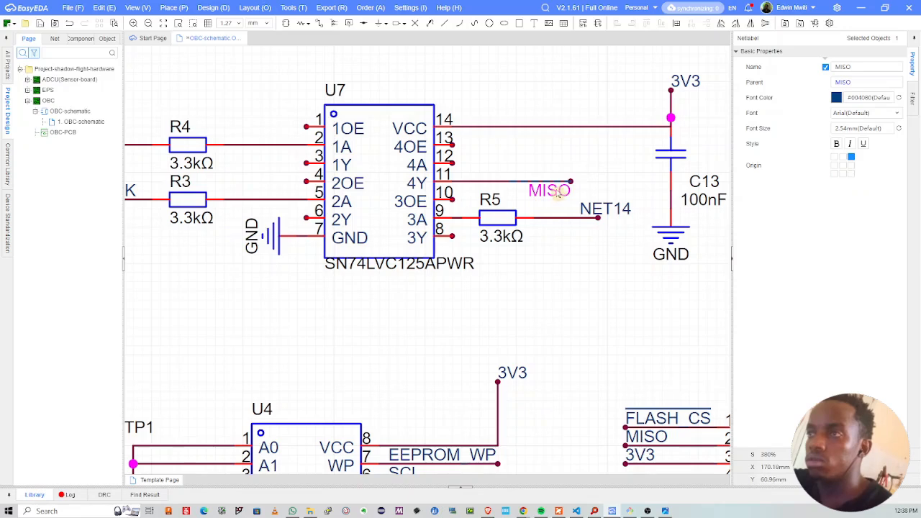
key(space)
key(space)
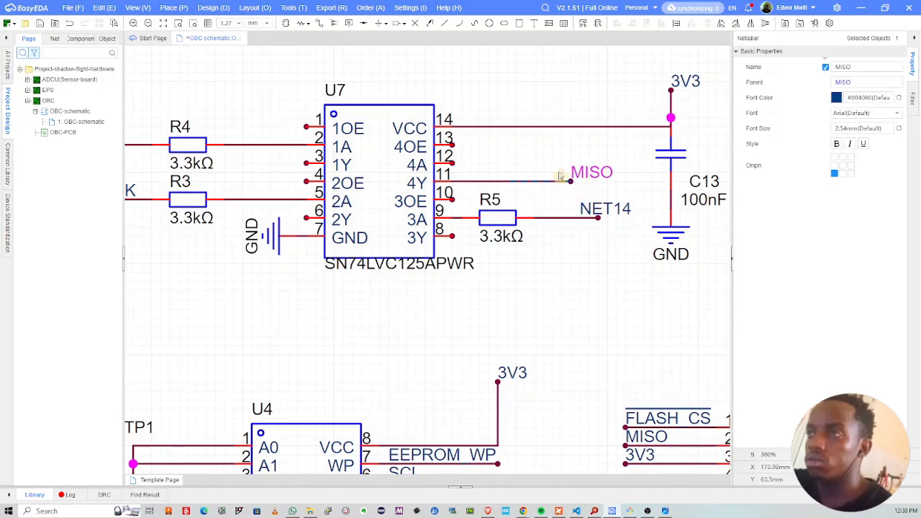
Step: Shorten the 4Y wire slightly and reattach the MISO label on it, set back from the free end
mouse_move(561, 179)
mouse_down()
mouse_move(544, 180)
mouse_move(555, 178)
mouse_up()
click(565, 176)
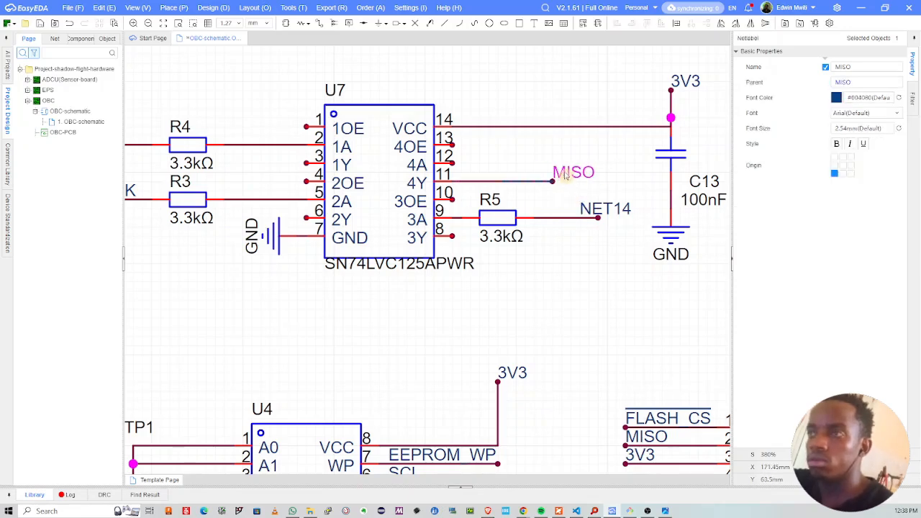
key(ctrl+x)
key(ctrl+v)
click(548, 179)
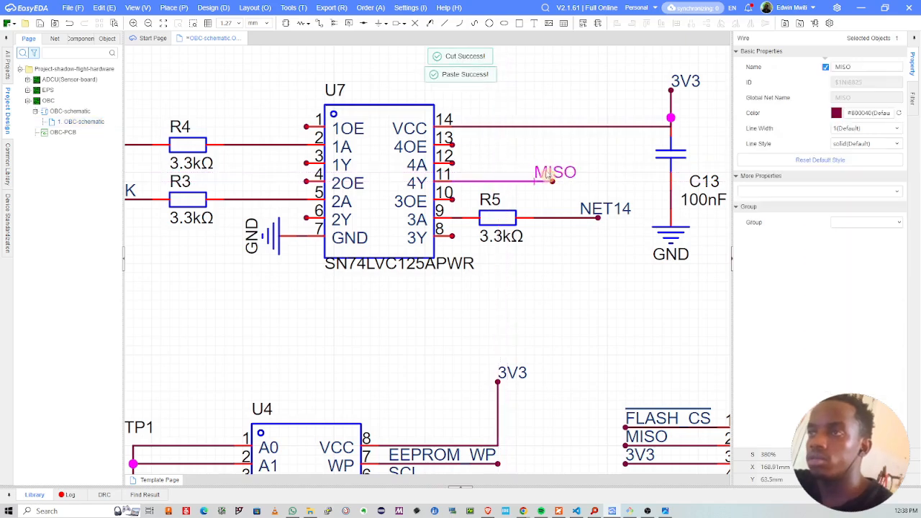
mouse_move(547, 174)
mouse_down()
mouse_move(519, 175)
mouse_move(530, 175)
mouse_up()
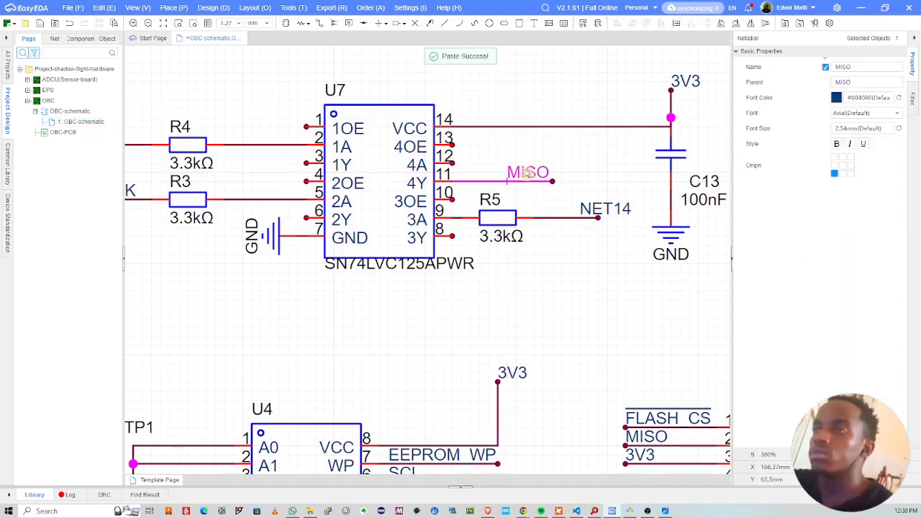
Step: Rename the net label on the 3A wire ~SD_CS and shift it inward from the wire's free end
double_click(602, 208)
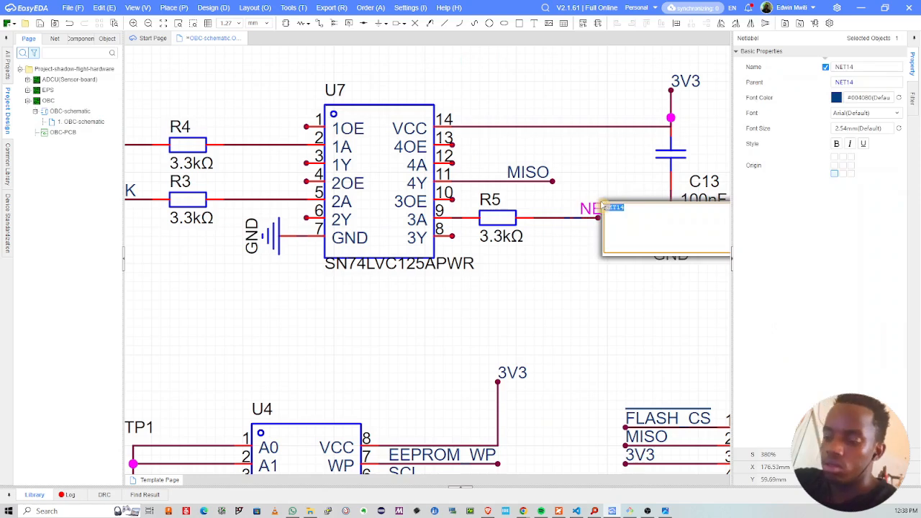
text(sd_cs)
key(BackSpace)
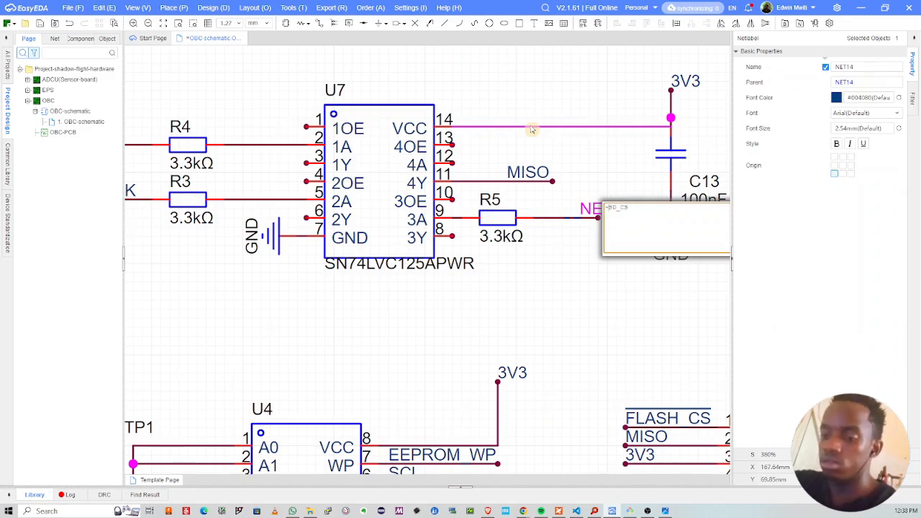
key(Return)
click(566, 92)
click(605, 209)
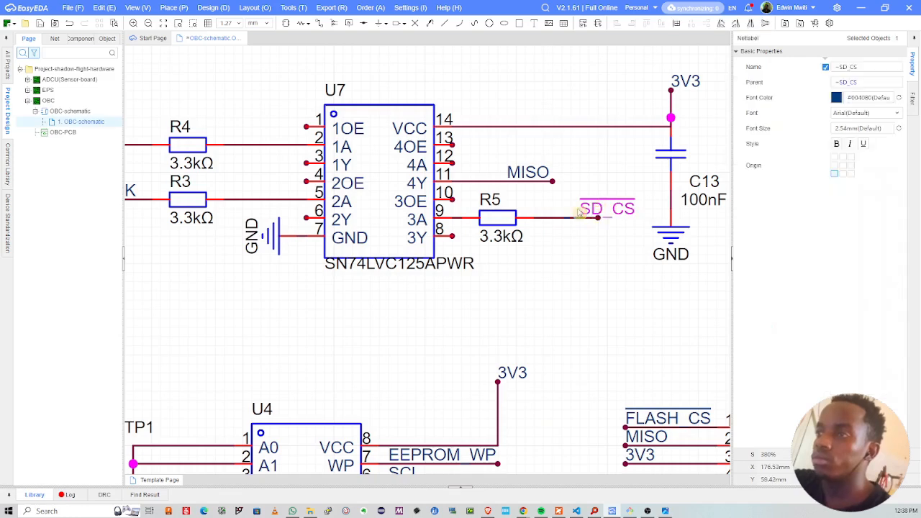
drag(580, 213, 544, 212)
Step: Extend the 4Y wire to end level with the SD_CS wire, shift its MISO label outward and save the schematic
click(568, 180)
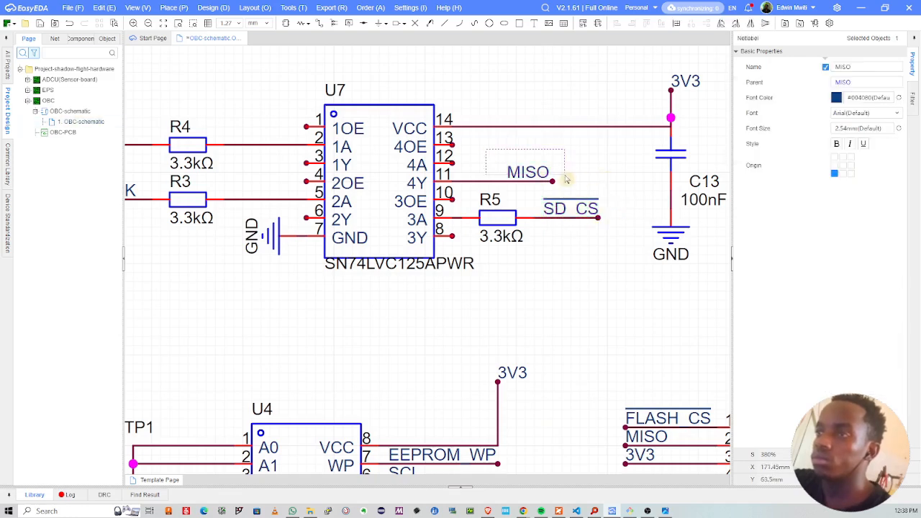
drag(552, 181, 575, 173)
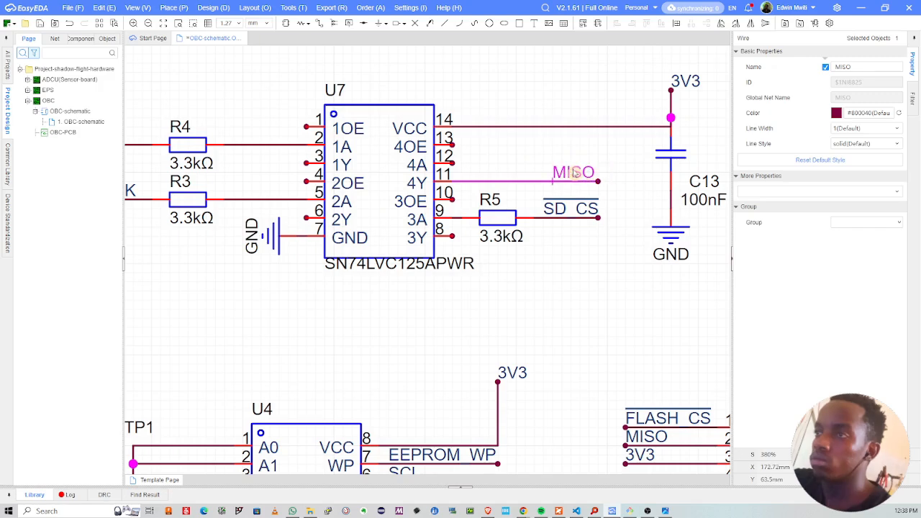
click(609, 177)
scroll(491, 189, down, 2)
key(ctrl+s)
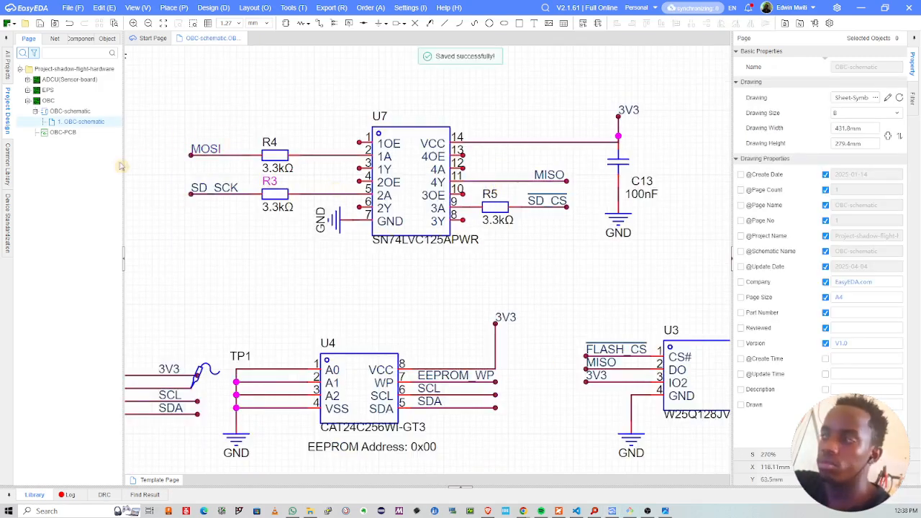
Step: Examine the reference schematic for the remaining buffer connections, including the output-enable, output and ground pins
key(alt+Tab)
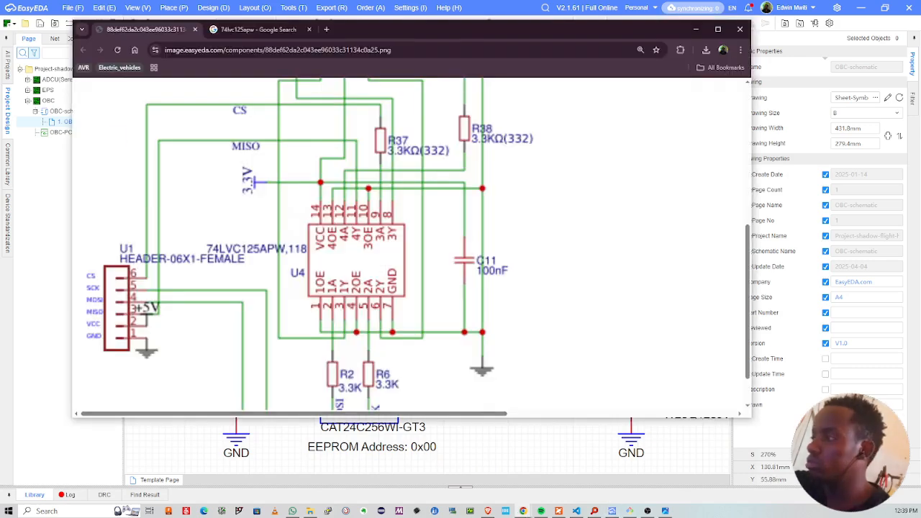
scroll(351, 237, up, 4)
scroll(374, 210, down, 1)
scroll(374, 211, down, 4)
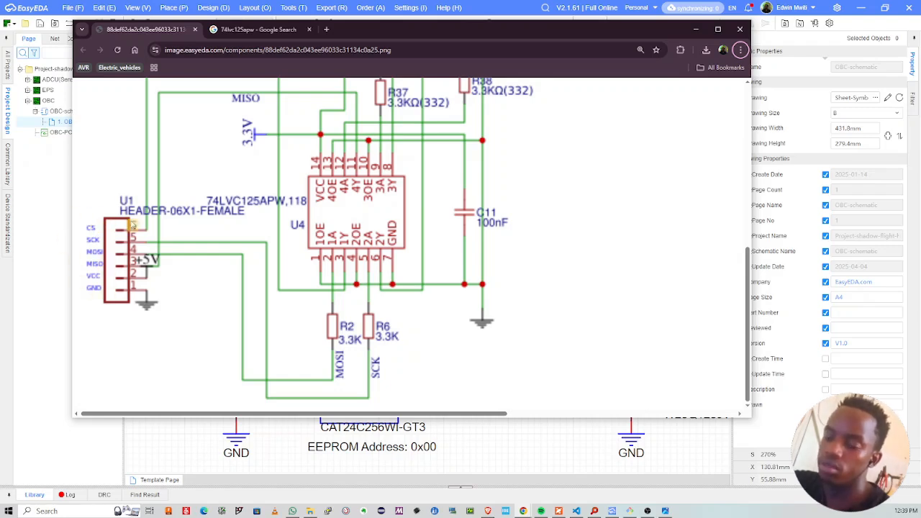
key(alt+Tab)
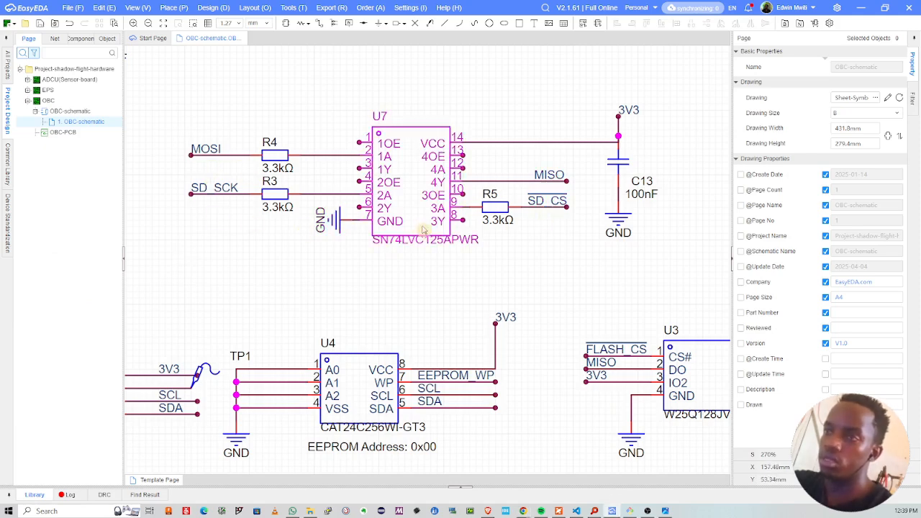
key(alt+Tab)
scroll(371, 221, up, 3)
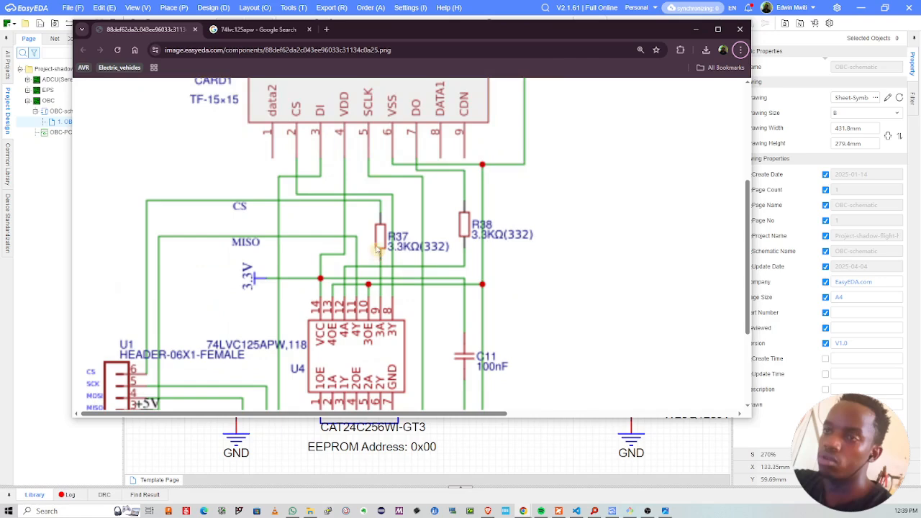
scroll(377, 248, down, 3)
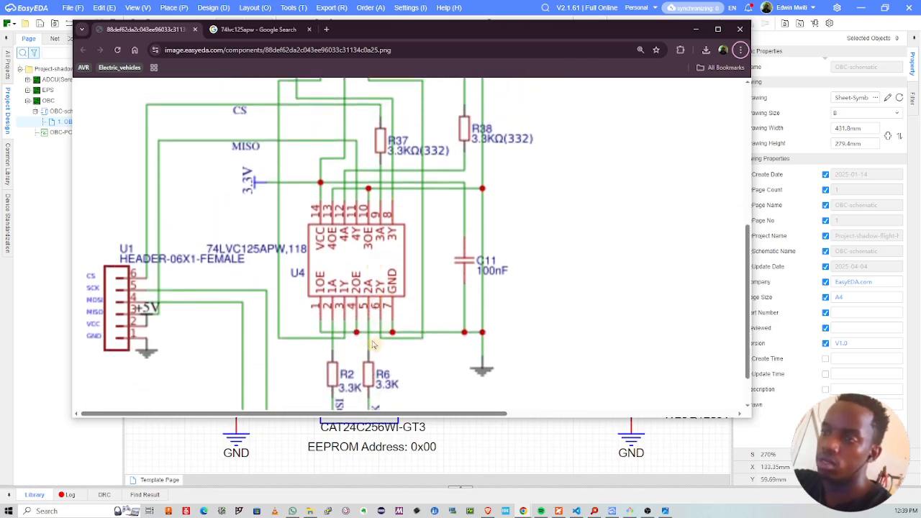
scroll(347, 337, down, 1)
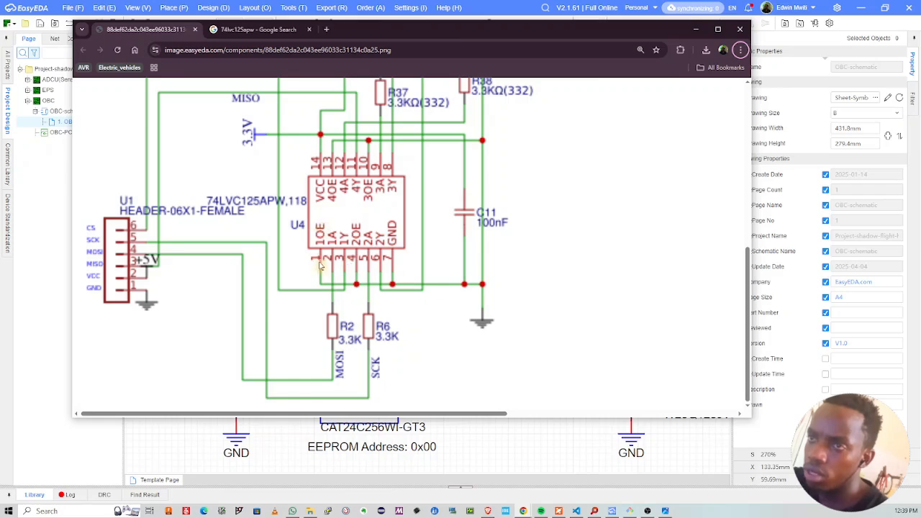
Step: Copy U7's GND flag and attach one copy to pin 1OE and another to pin 2OE
key(alt+Tab)
scroll(382, 191, up, 2)
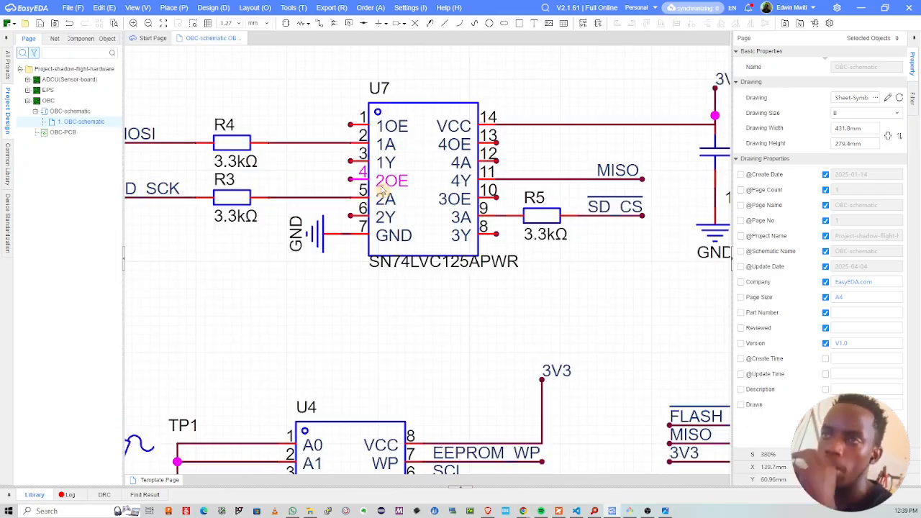
click(319, 237)
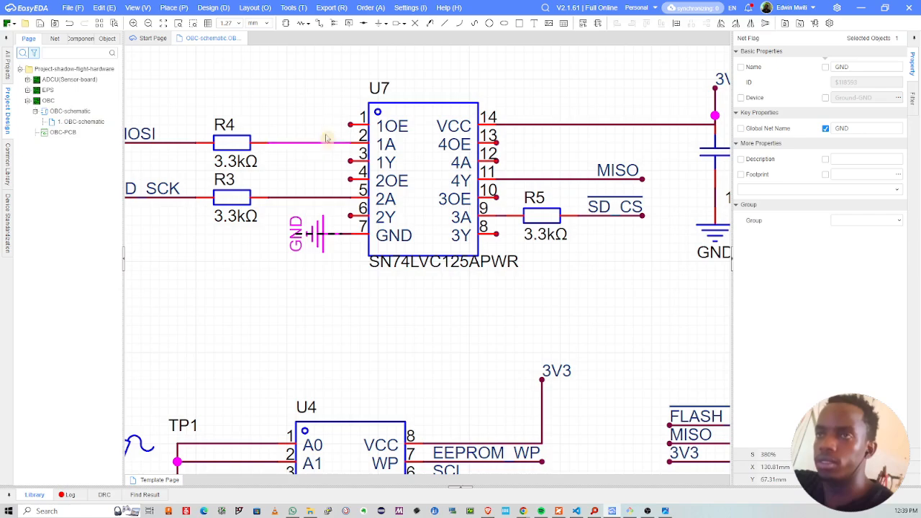
key(ctrl+c)
key(ctrl+v)
click(349, 125)
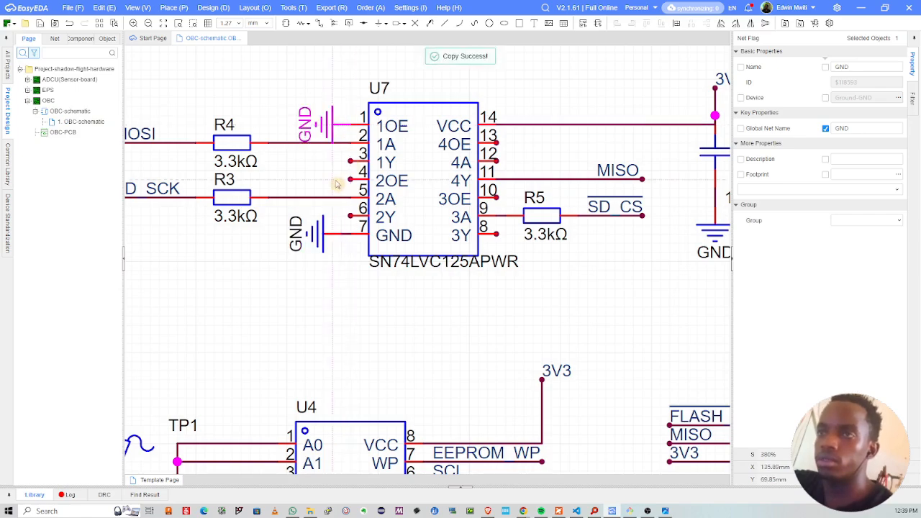
key(ctrl+v)
click(349, 180)
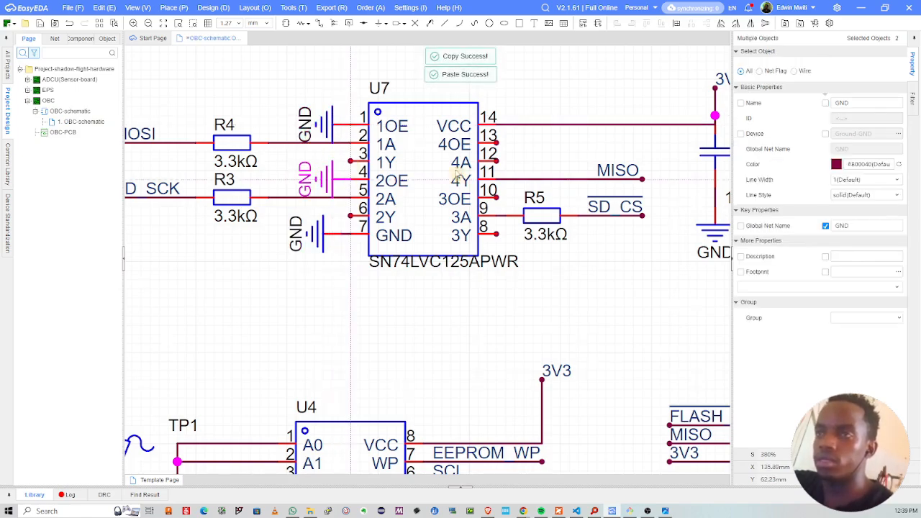
Step: Check the reference schematic's 3OE and 4OE wiring and attach a GND flag, rotated 180 degrees, to U7's pin 4OE
key(super+Tab)
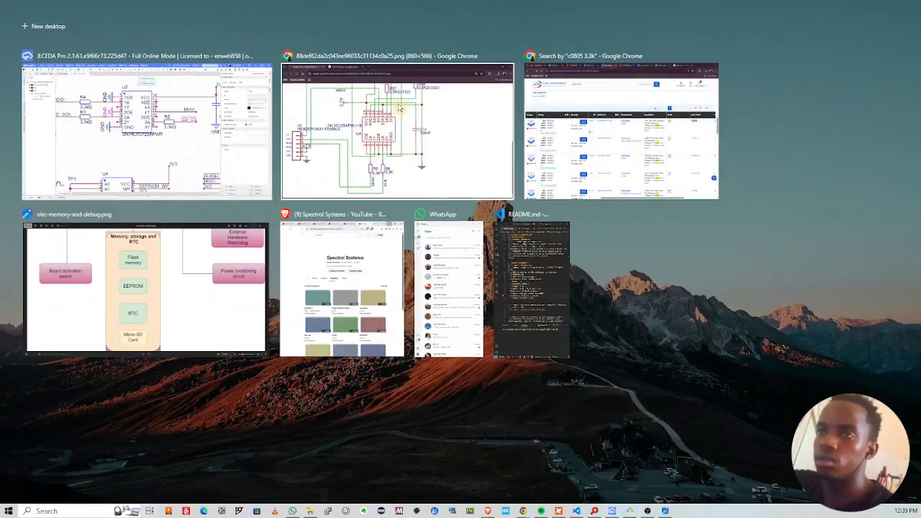
click(400, 108)
scroll(358, 188, up, 1)
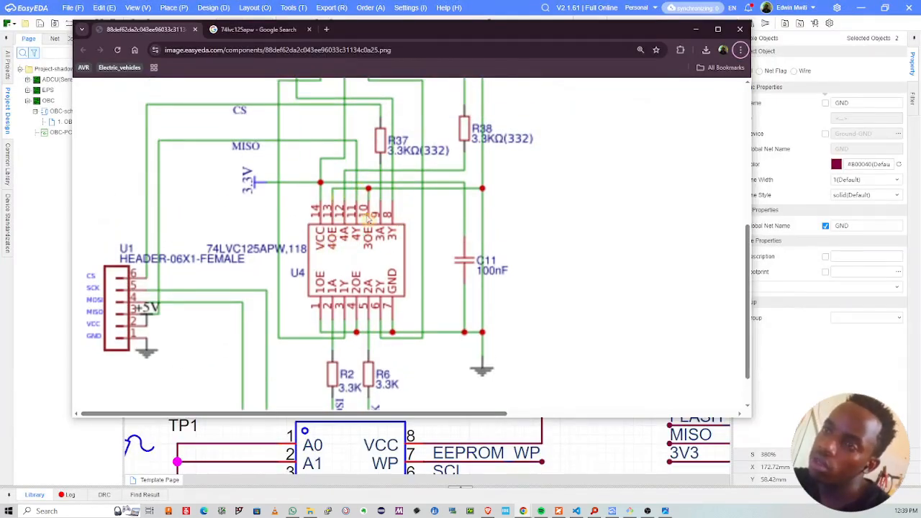
key(super+Tab)
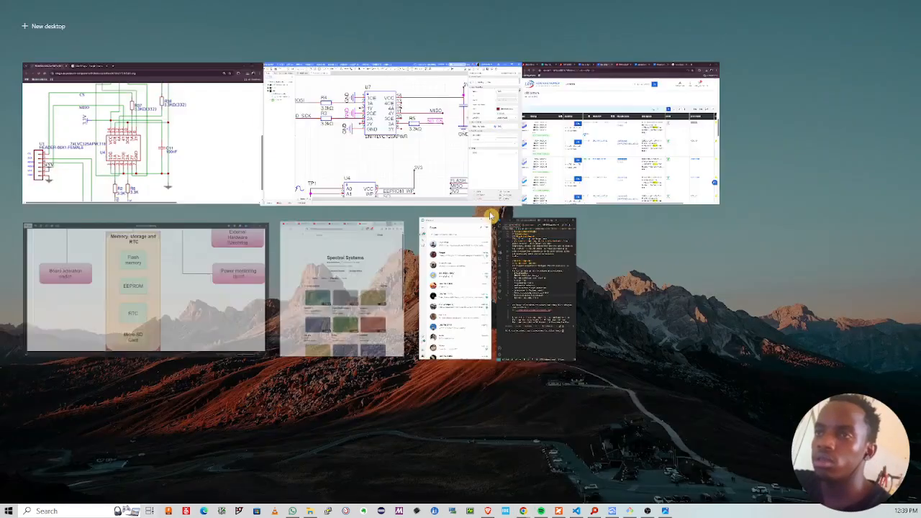
click(349, 125)
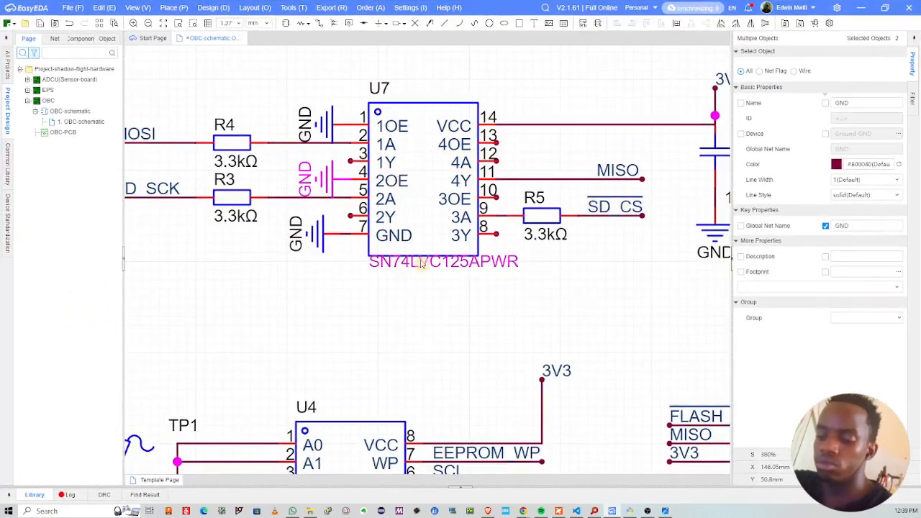
key(ctrl+v)
key(space)
key(space)
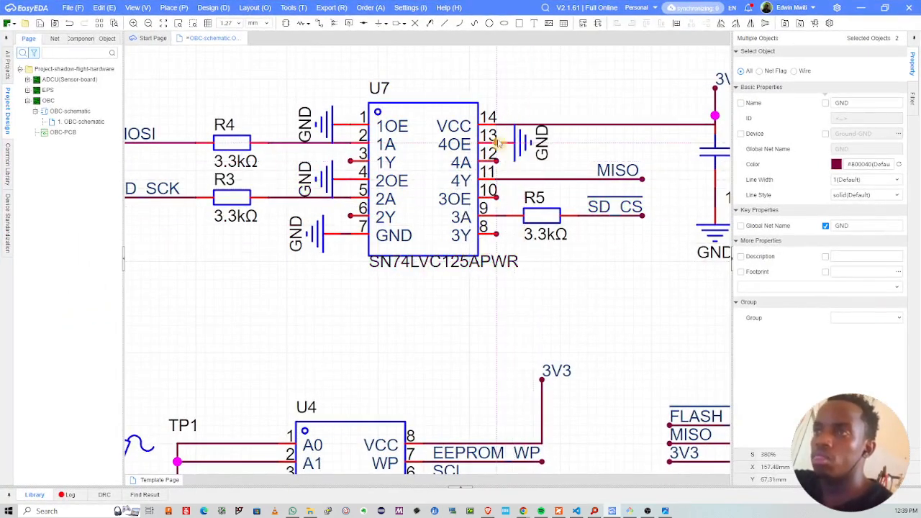
click(498, 143)
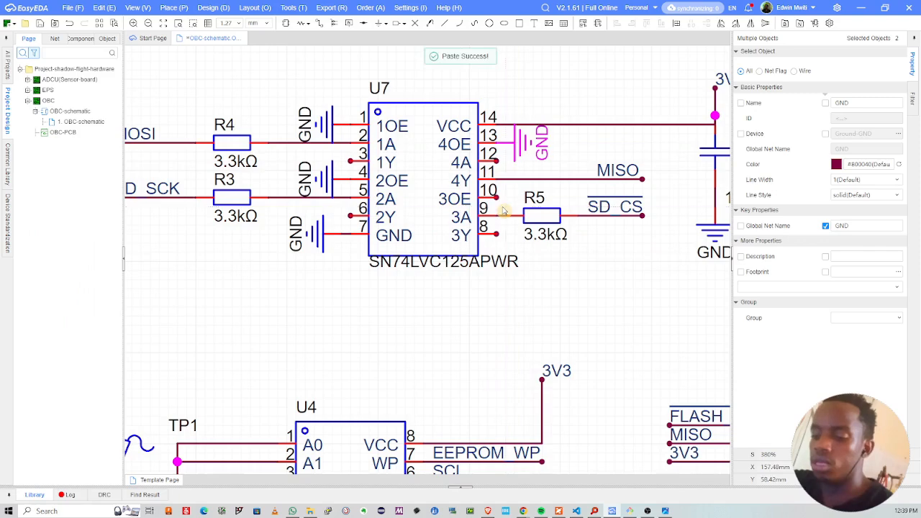
Step: Attach another copy of the GND flag to U7's pin 3OE, rotated to face away from the chip
key(ctrl+v)
key(space)
key(space)
key(space)
key(space)
key(space)
key(space)
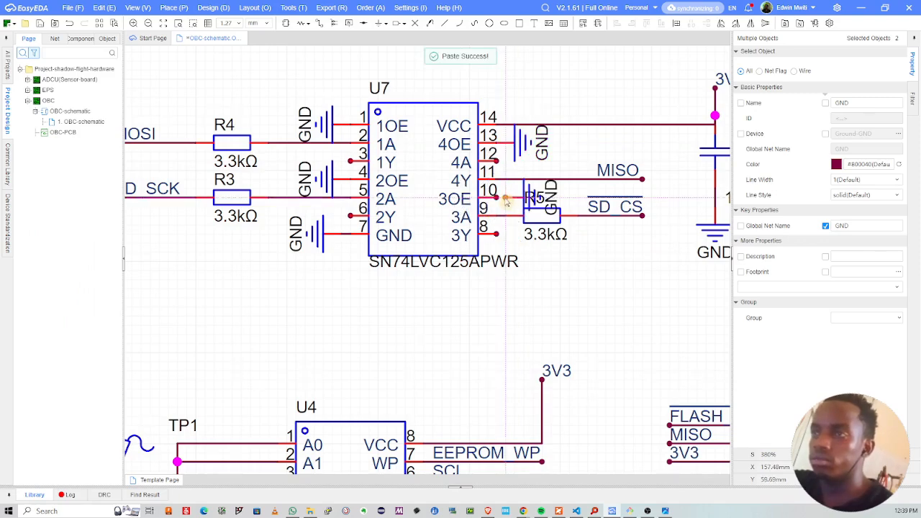
click(545, 212)
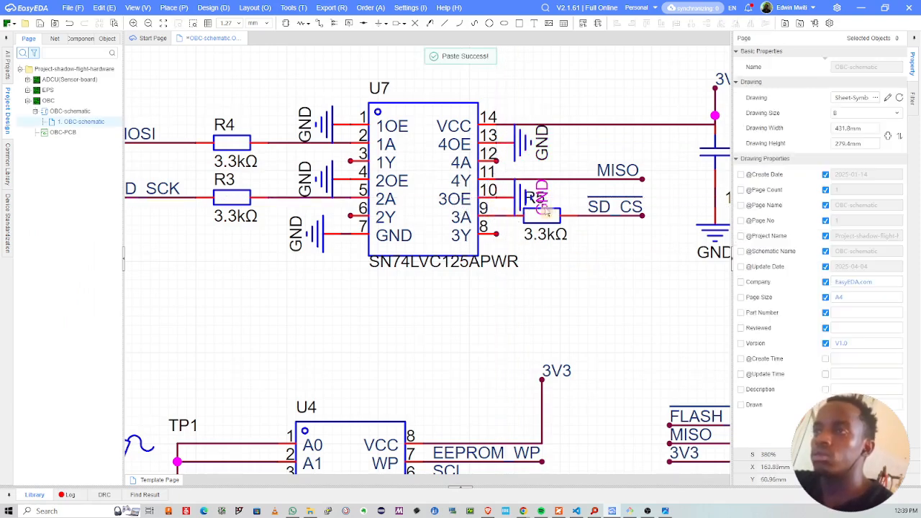
right_drag(518, 253, 462, 269)
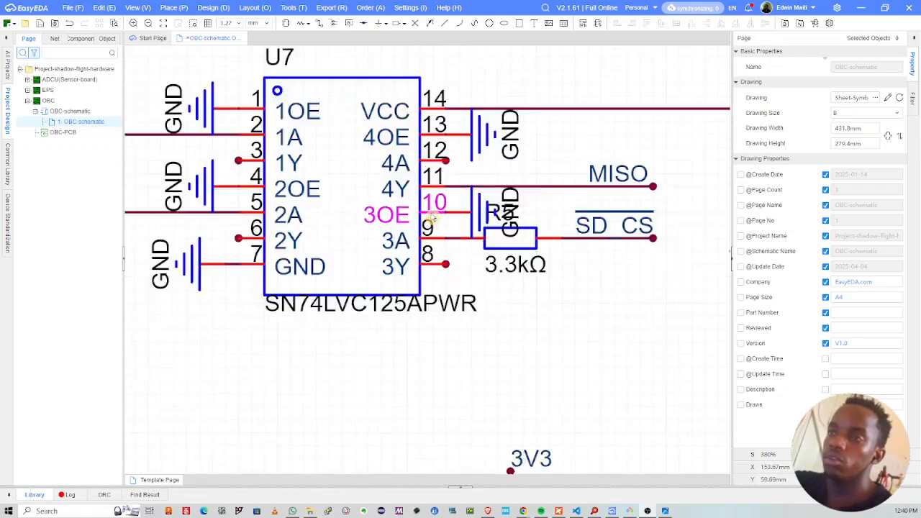
Step: Compare U7's wiring with the card socket and buffer connections in the reference Micro SD Card Module schematic
scroll(430, 211, up, 3)
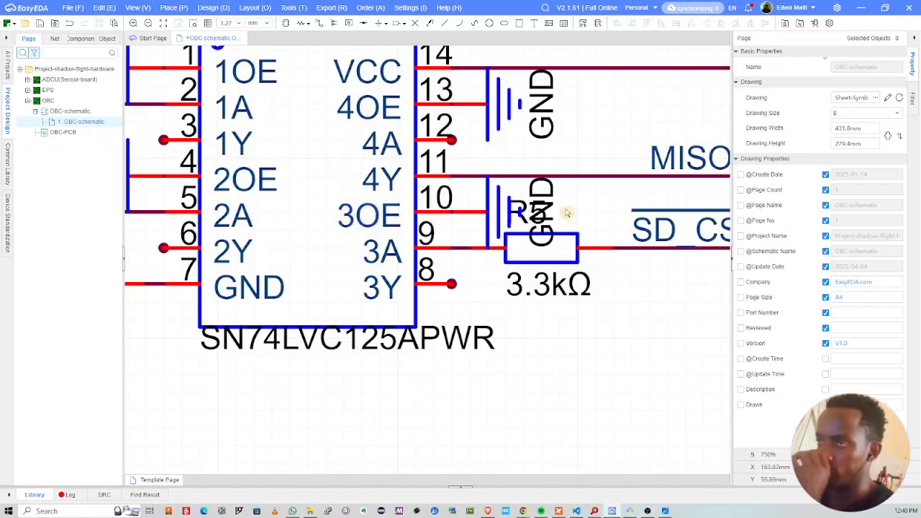
scroll(568, 213, down, 3)
scroll(515, 231, up, 2)
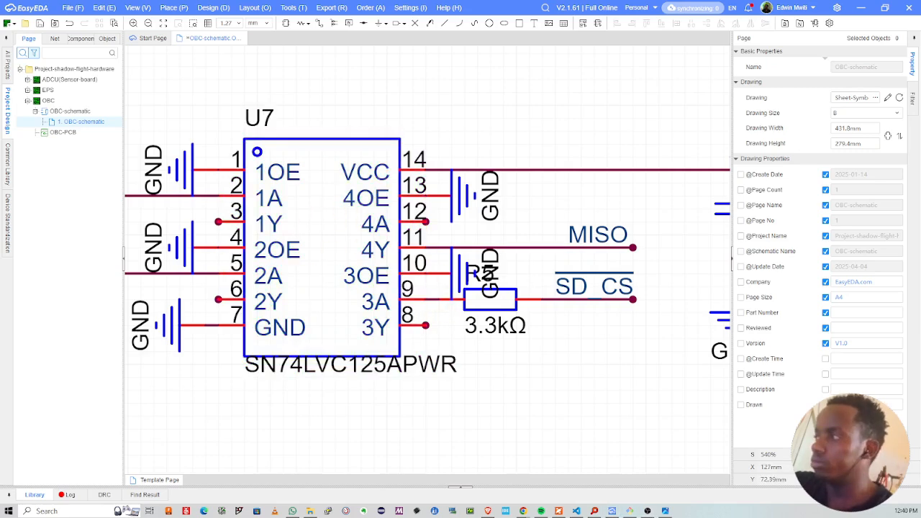
key(alt+Tab)
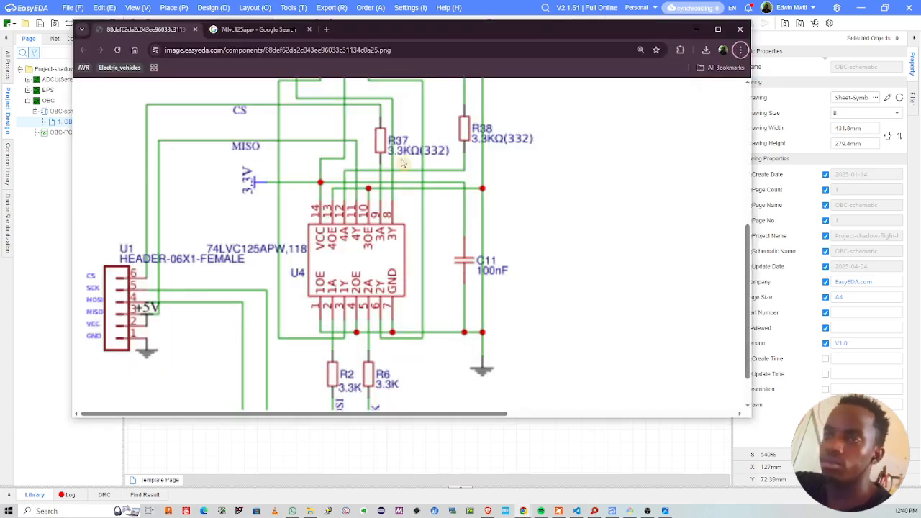
scroll(403, 164, up, 4)
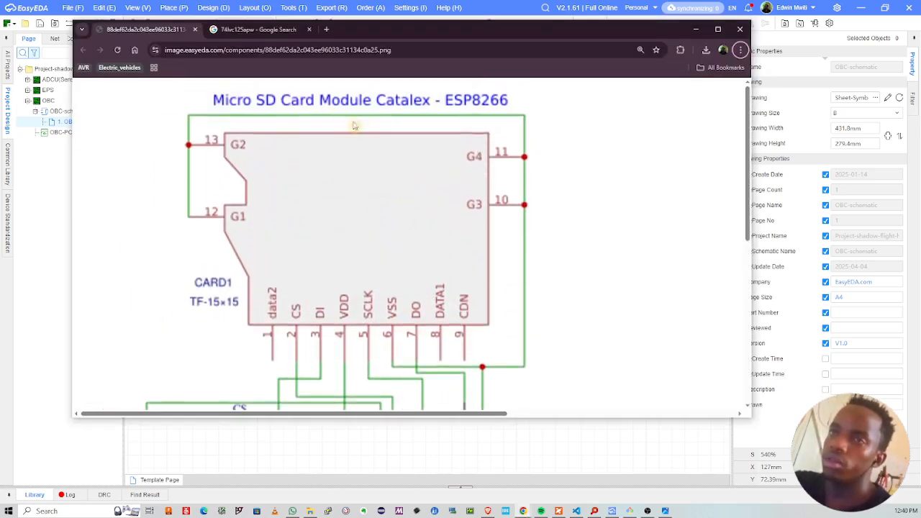
scroll(475, 165, down, 3)
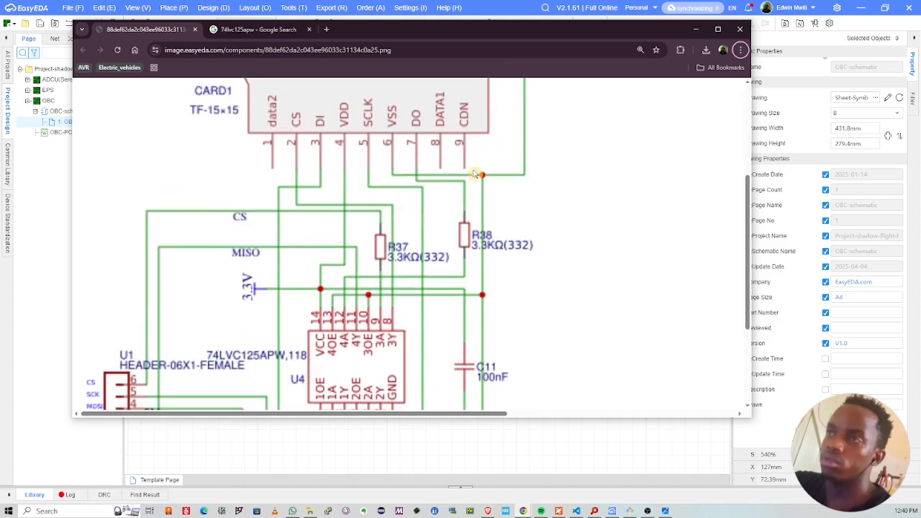
ctrl+scroll(475, 174, down, 1)
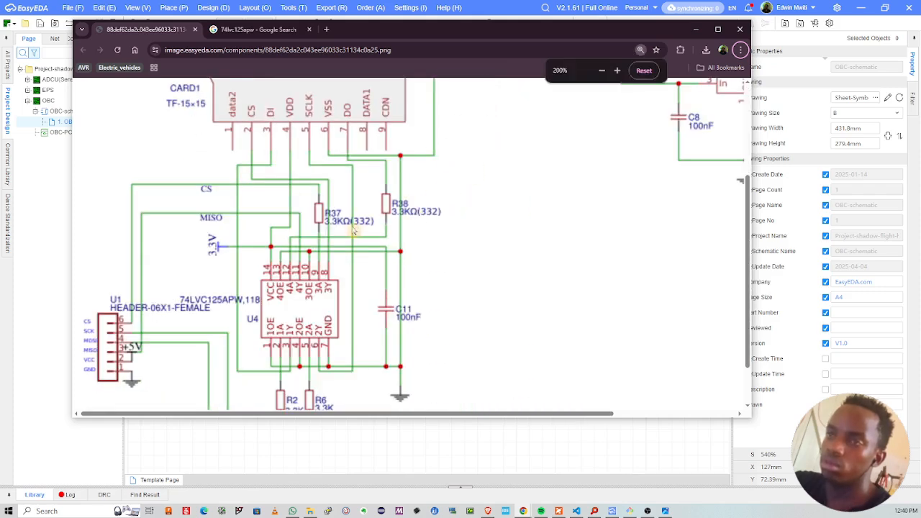
key(alt+Tab)
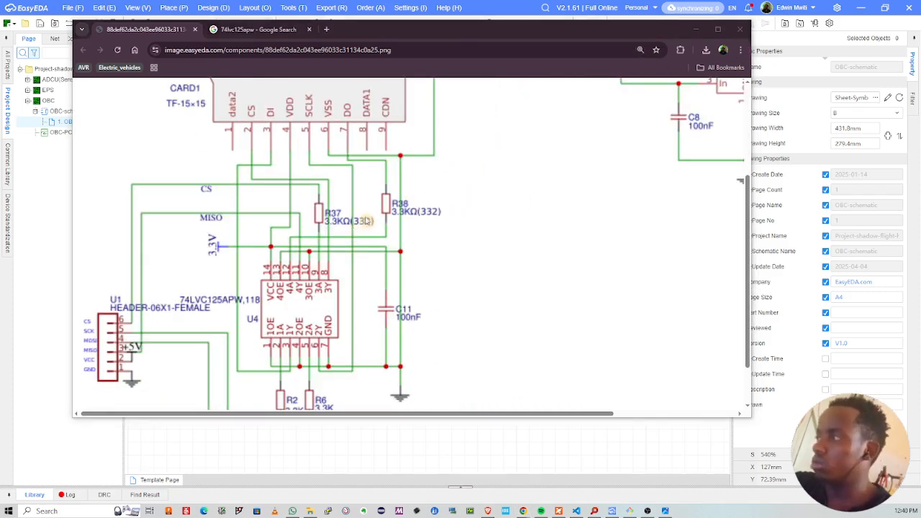
Step: Switch to the LCSC website, search for "micro SD card module" and look through the listed parts
key(alt+Tab)
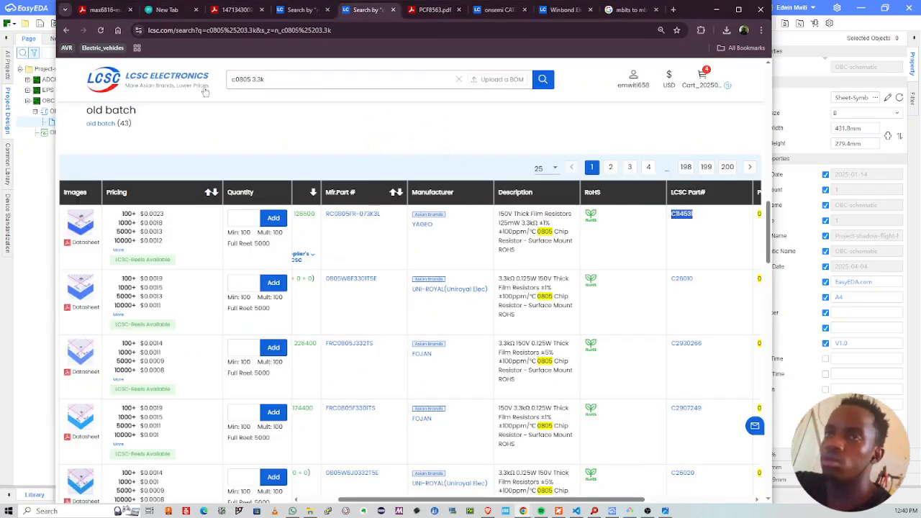
click(240, 81)
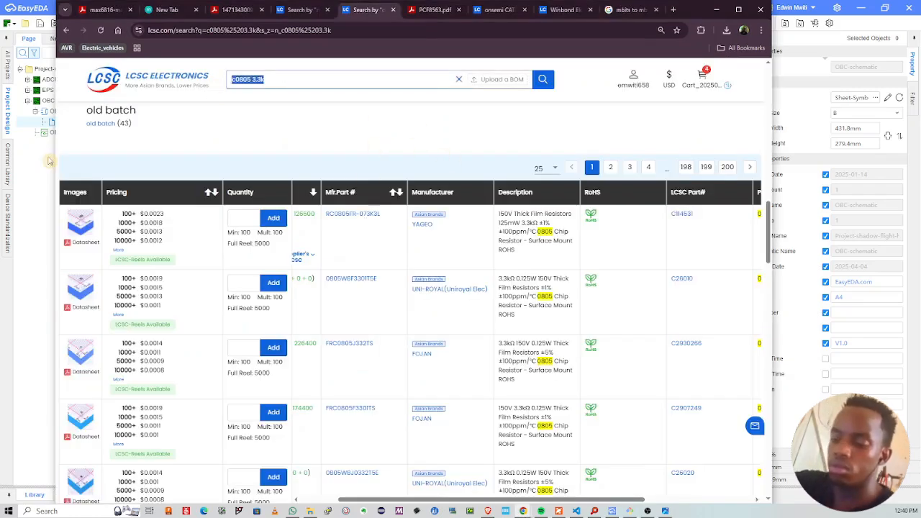
text(MICO)
text(mic)
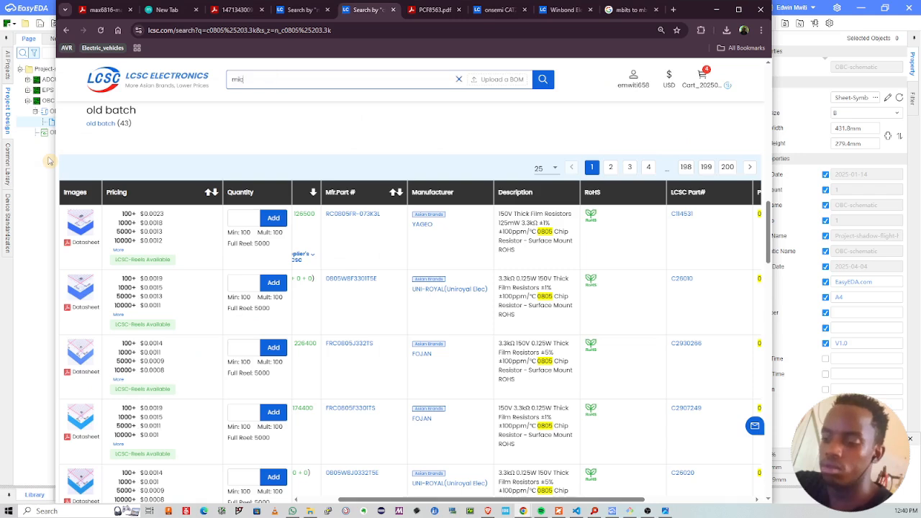
text(rd module)
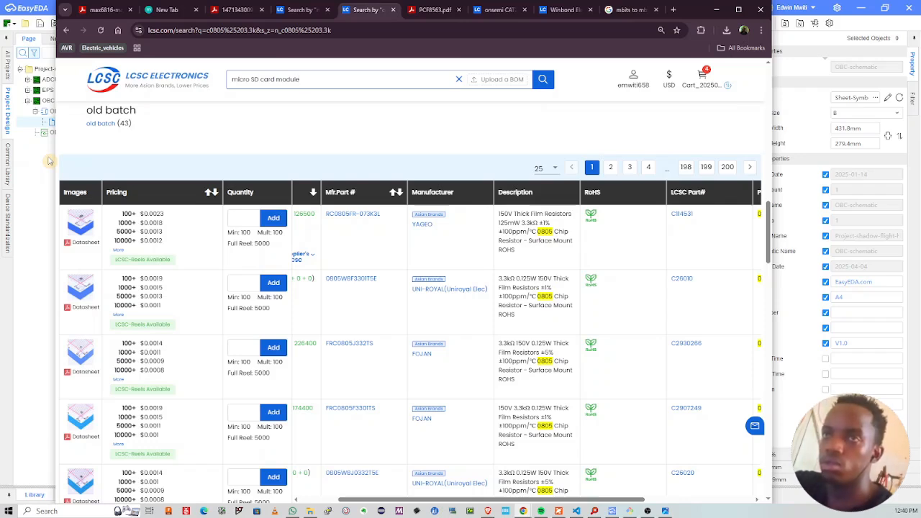
key(Return)
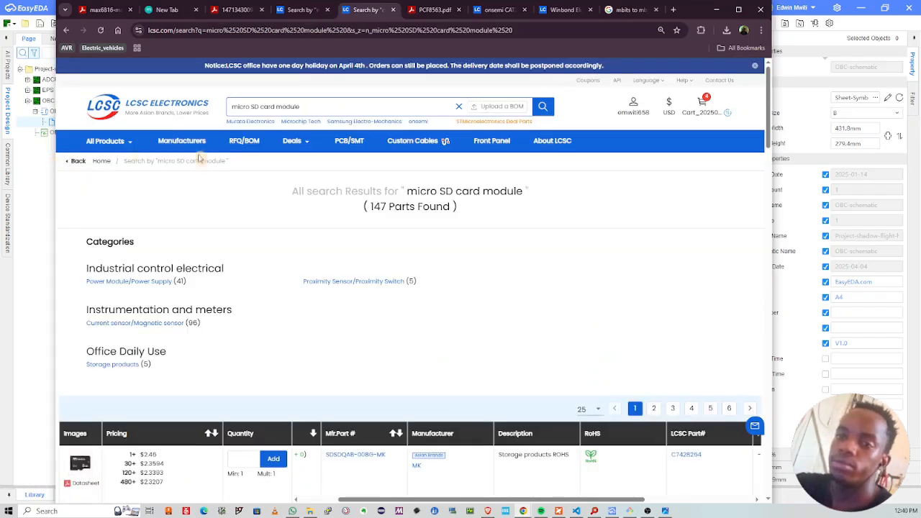
scroll(201, 160, down, 4)
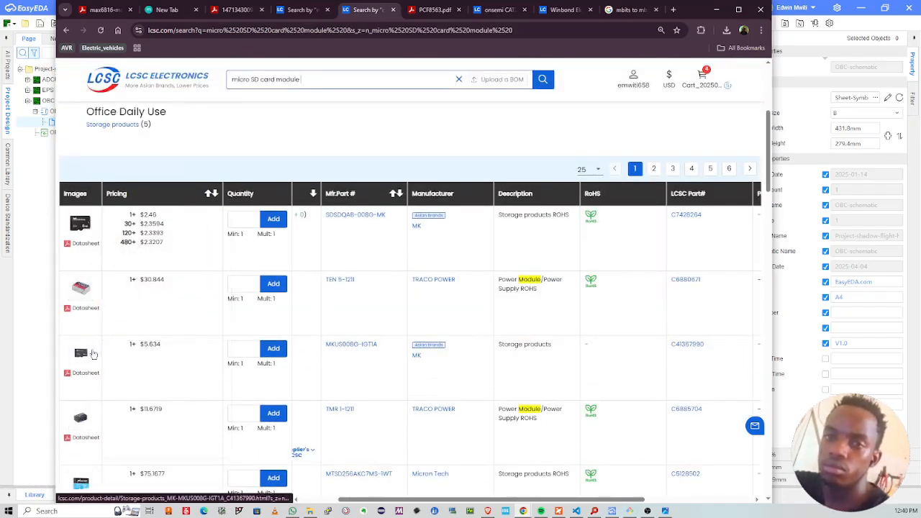
scroll(226, 305, up, 4)
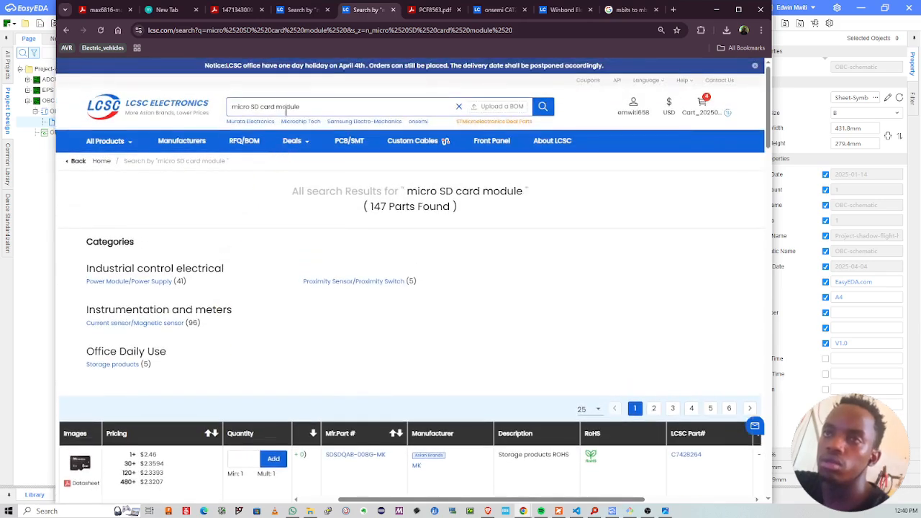
Step: Search LCSC for "micro SD card socket" and look through the listed parts
double_click(285, 106)
text(socket)
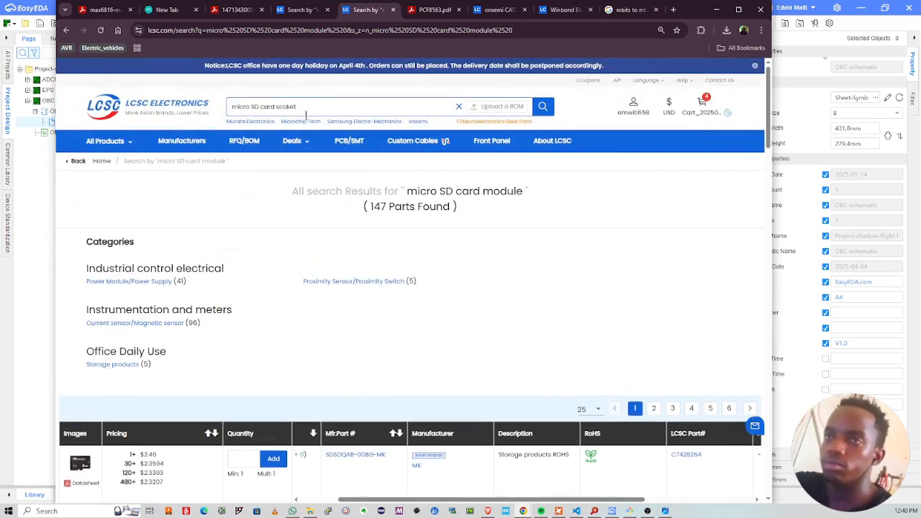
key(Return)
click(285, 106)
double_click(287, 107)
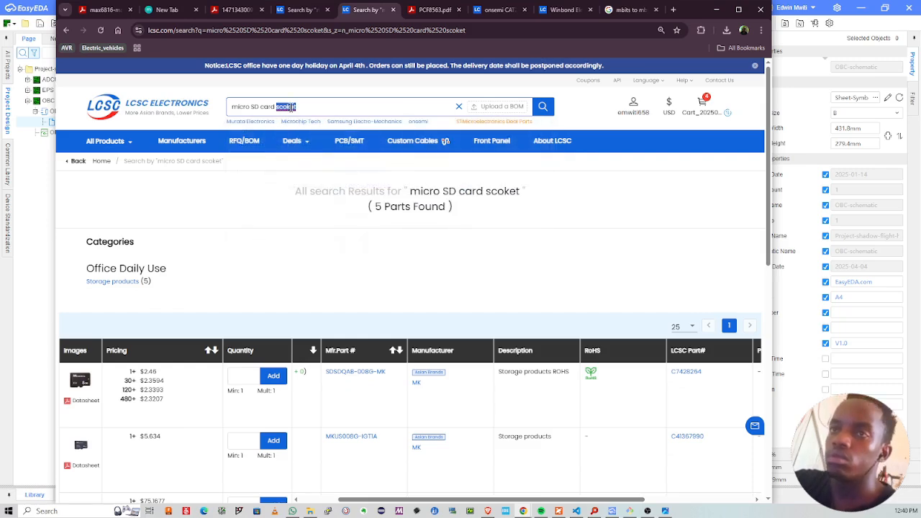
text(socket)
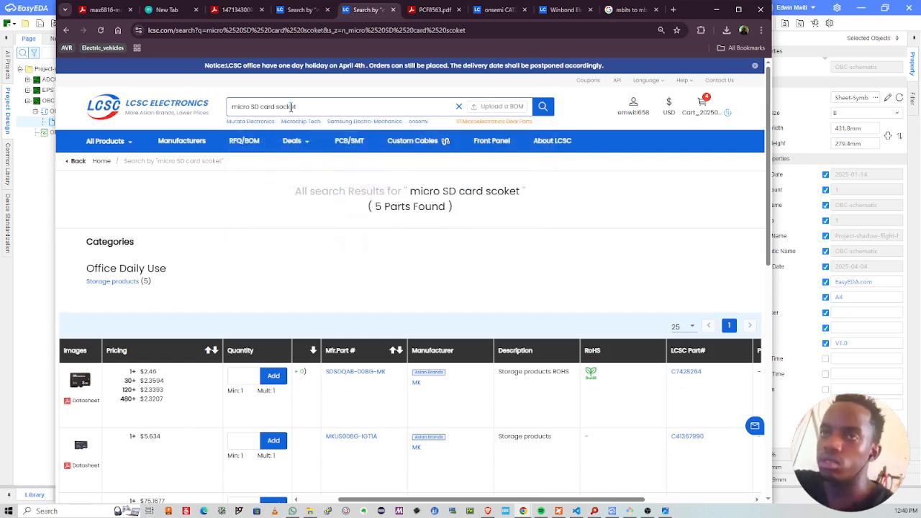
key(Return)
scroll(321, 206, down, 3)
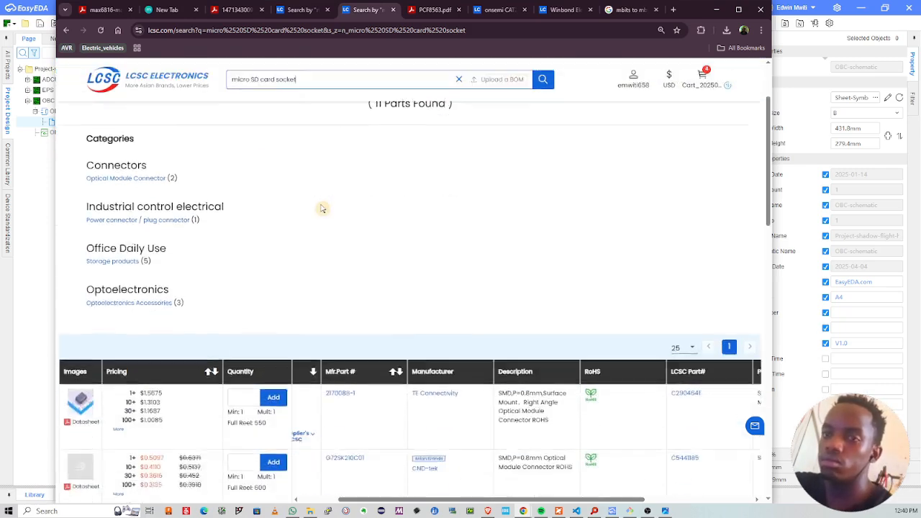
scroll(318, 202, down, 2)
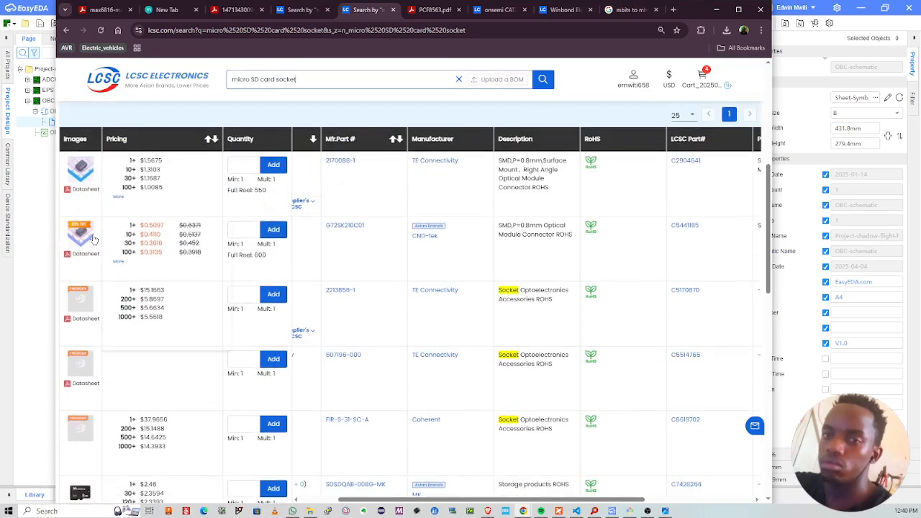
mouse_move(94, 239)
scroll(293, 113, up, 3)
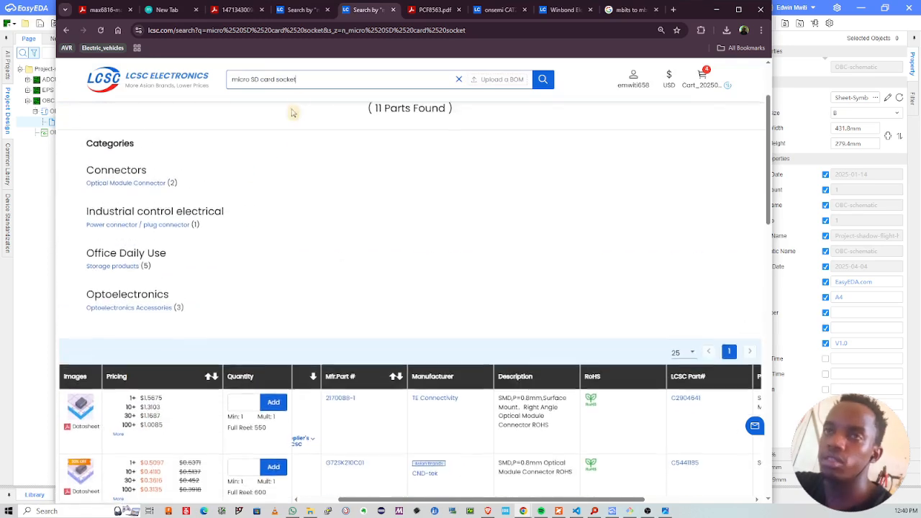
Step: Shorten the LCSC search to "micro SD" and look through the listed parts
double_click(286, 82)
key(BackSpace)
key(BackSpace)
key(BackSpace)
key(BackSpace)
key(BackSpace)
key(BackSpace)
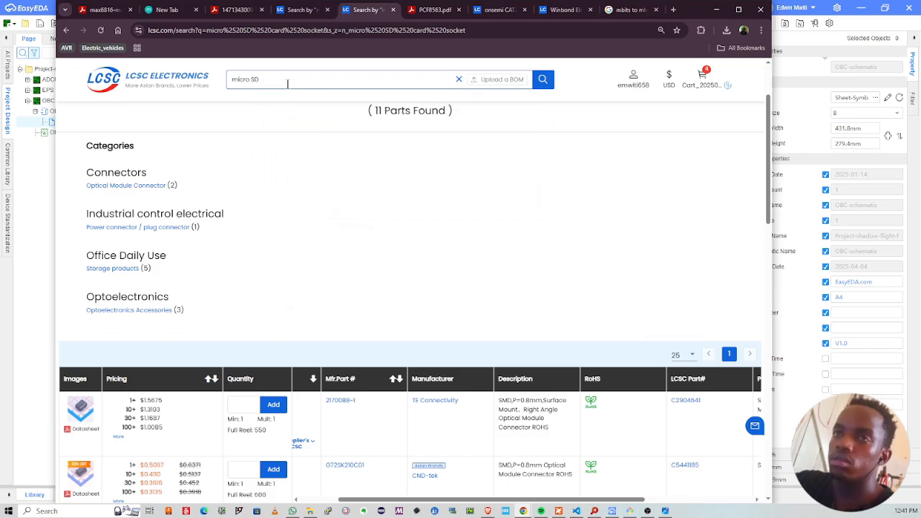
key(Return)
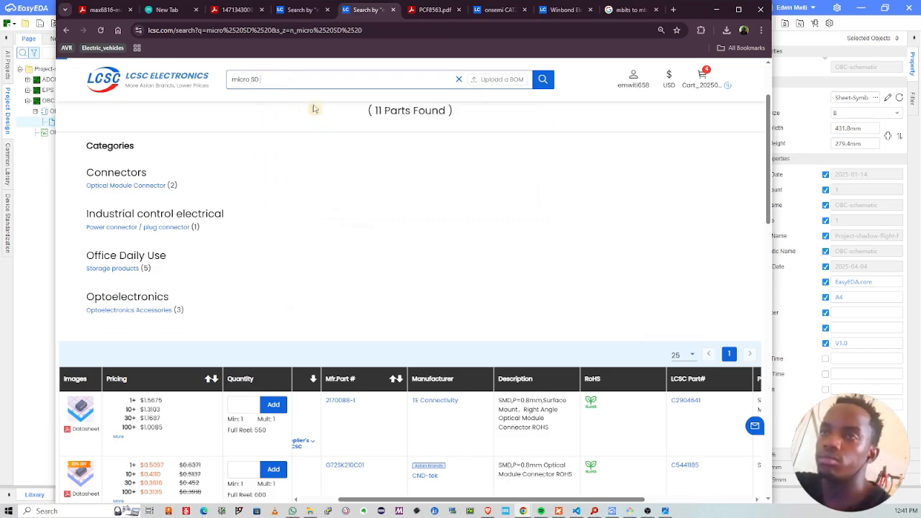
scroll(265, 180, down, 1)
scroll(207, 236, down, 5)
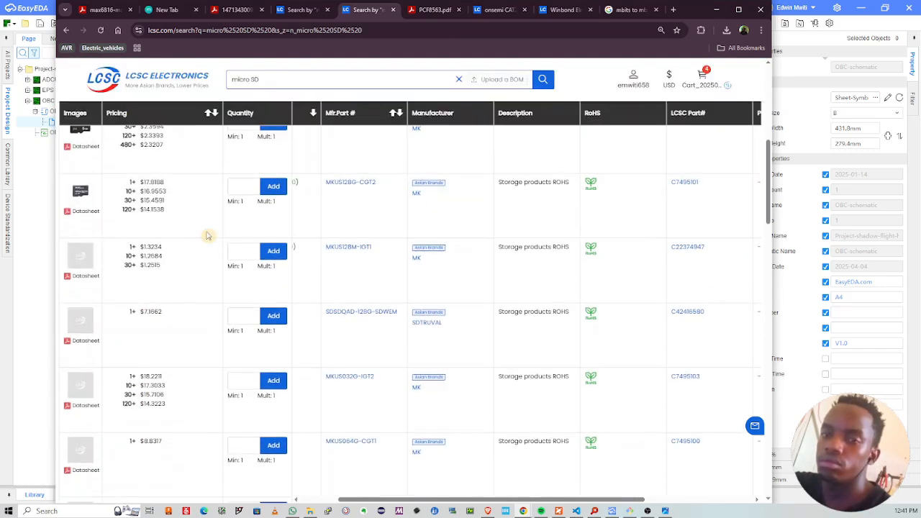
scroll(206, 237, up, 6)
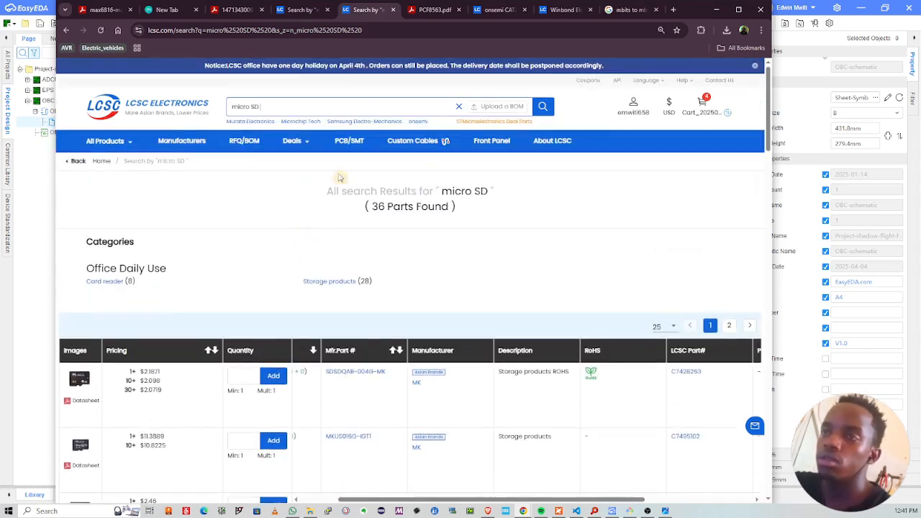
Step: Check the card socket symbol and its pins in the reference schematic
key(alt+Tab)
key(alt+Tab)
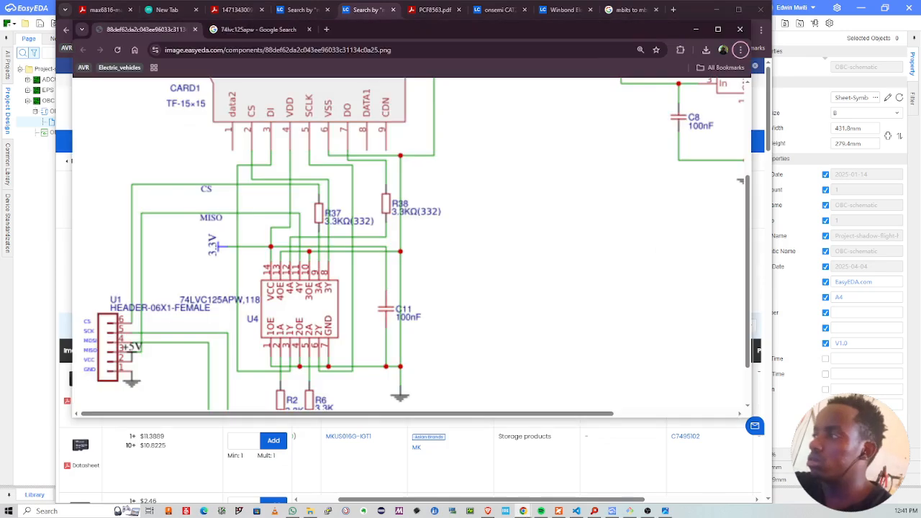
scroll(374, 231, up, 2)
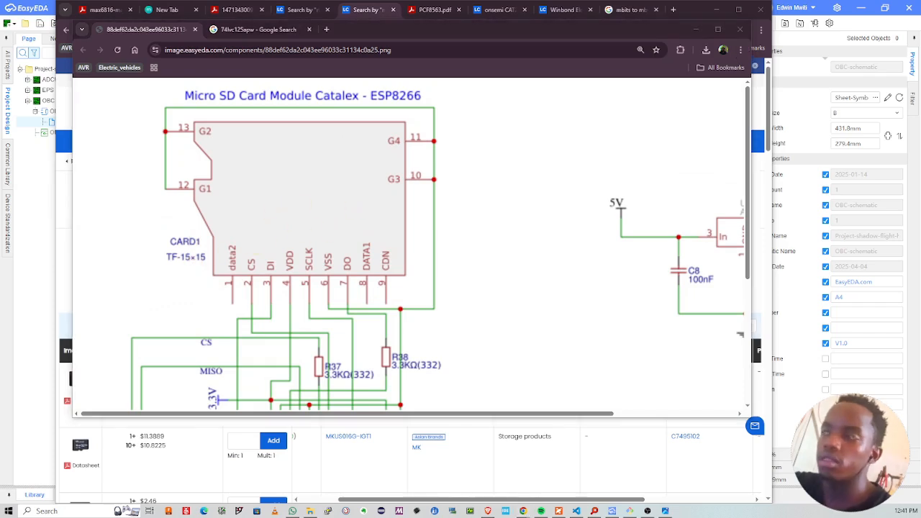
key(alt+Tab)
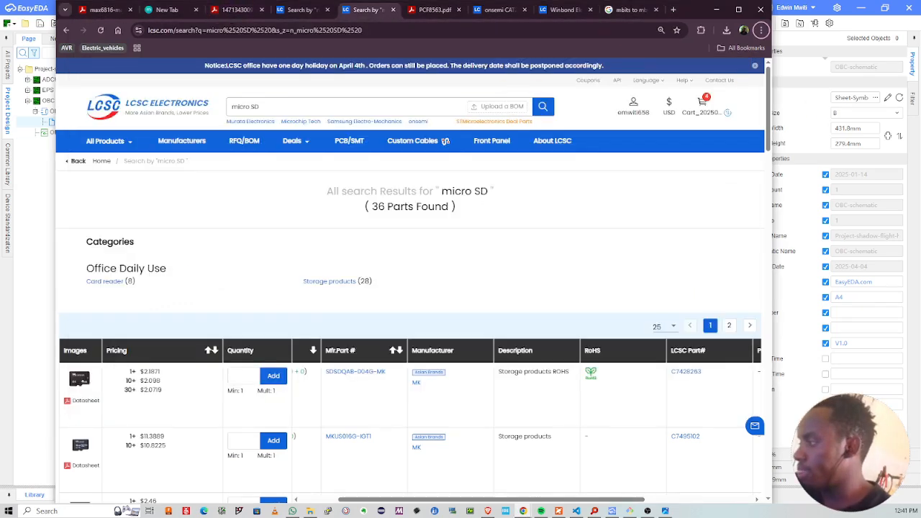
key(alt+Tab)
key(super+d)
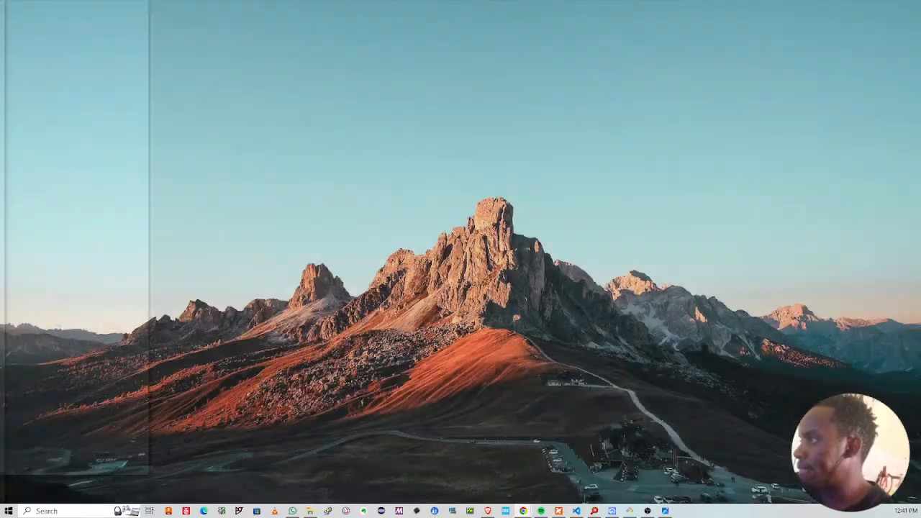
key(super+d)
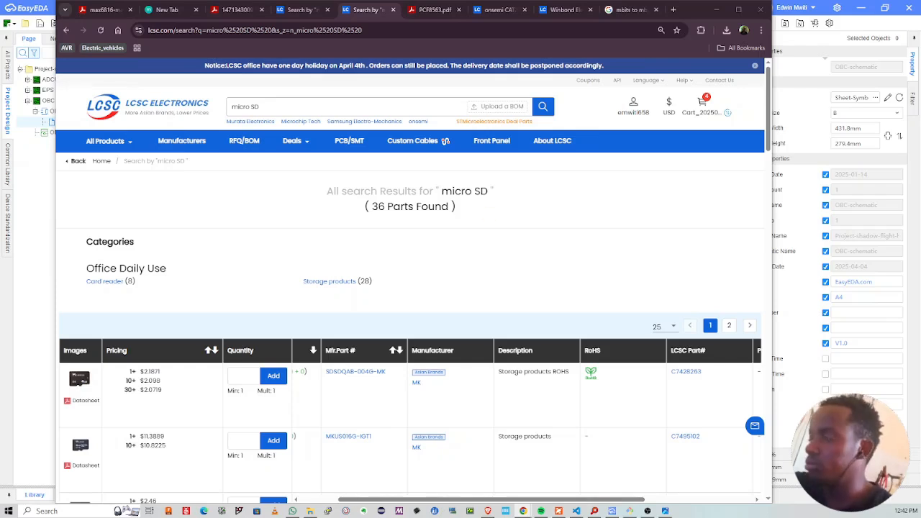
Step: Look over the CARD1 socket wiring in the reference schematic and return to the OBC schematic in EasyEDA
click(717, 9)
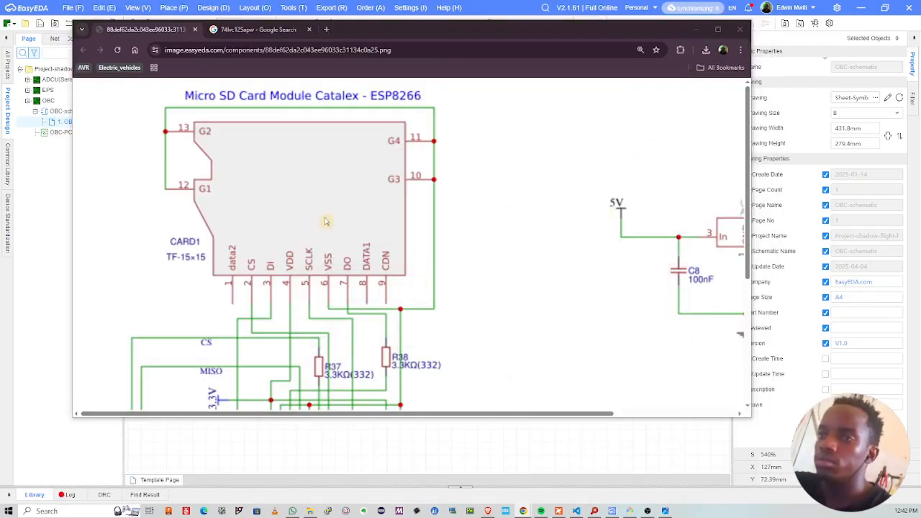
scroll(324, 220, down, 3)
scroll(325, 221, up, 3)
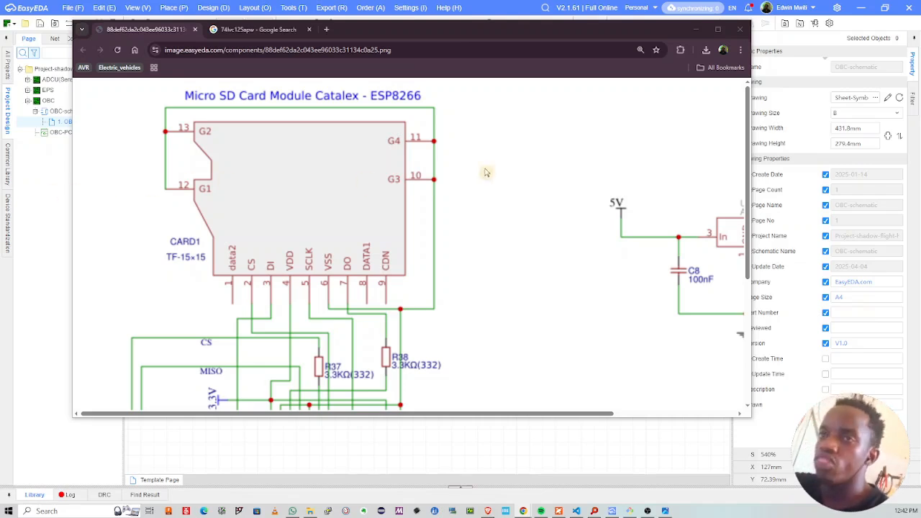
drag(535, 32, 616, 48)
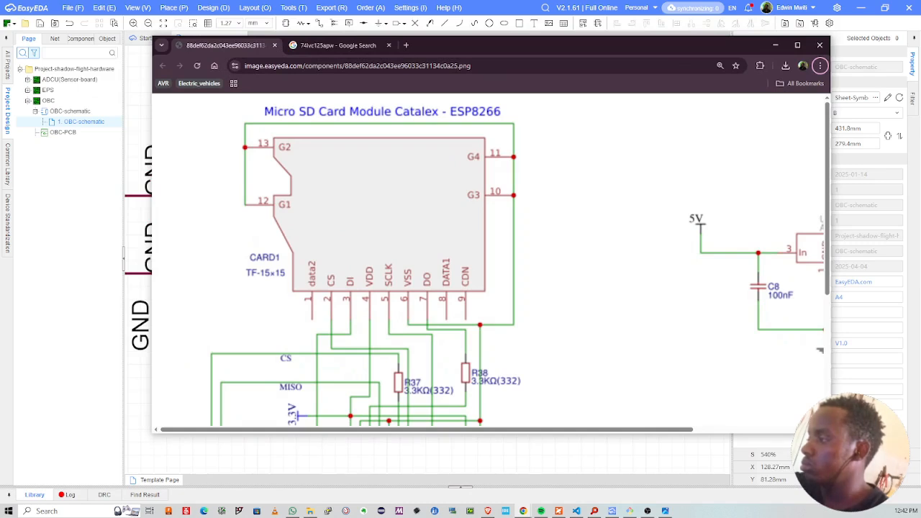
key(alt+Tab)
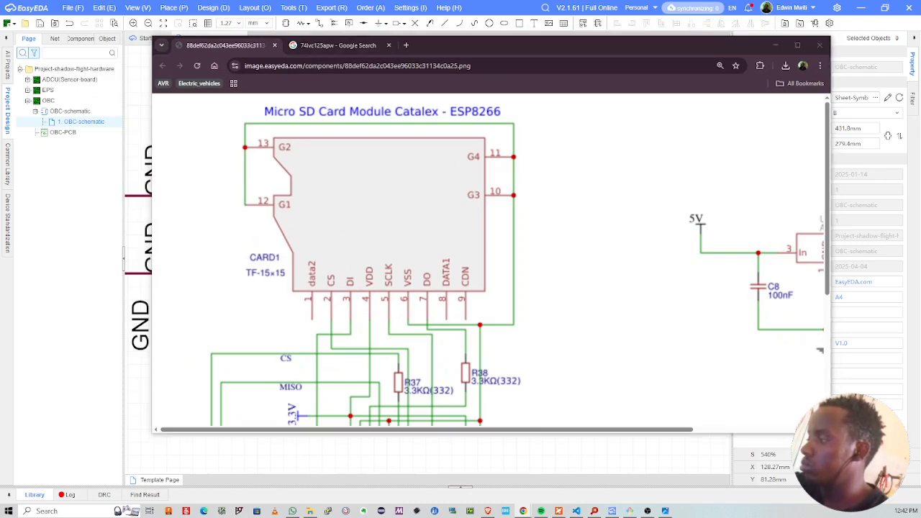
click(776, 44)
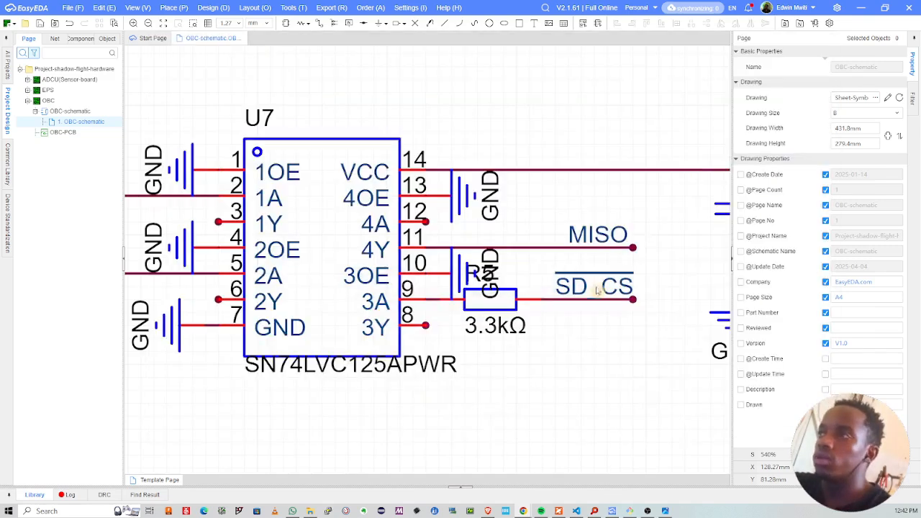
mouse_move(523, 511)
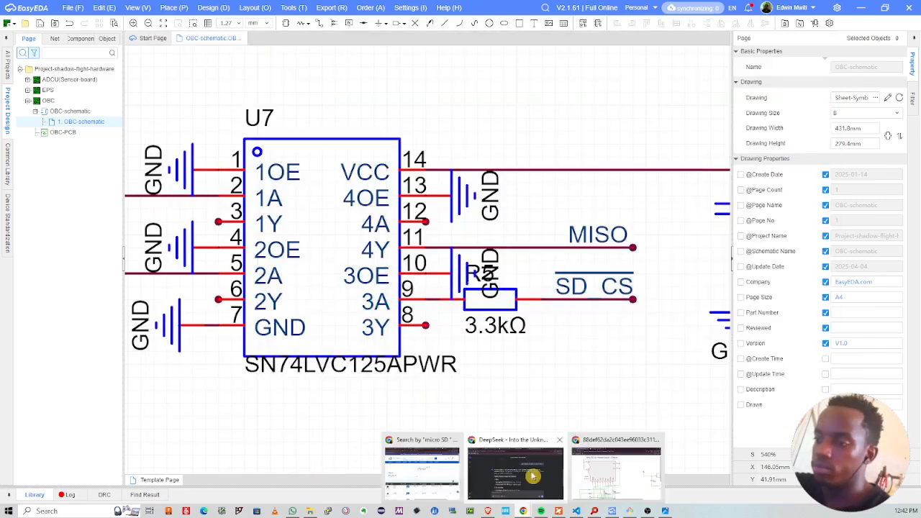
click(401, 485)
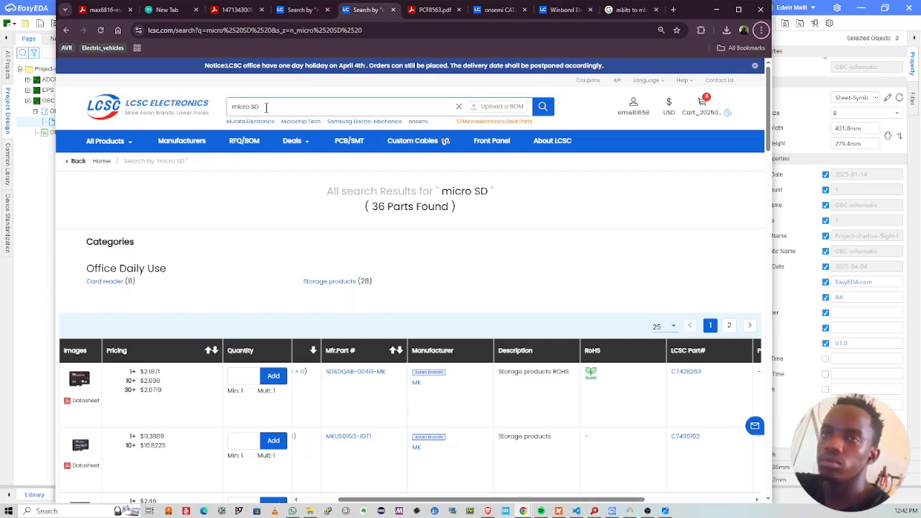
drag(266, 107, 221, 114)
key(ctrl+v)
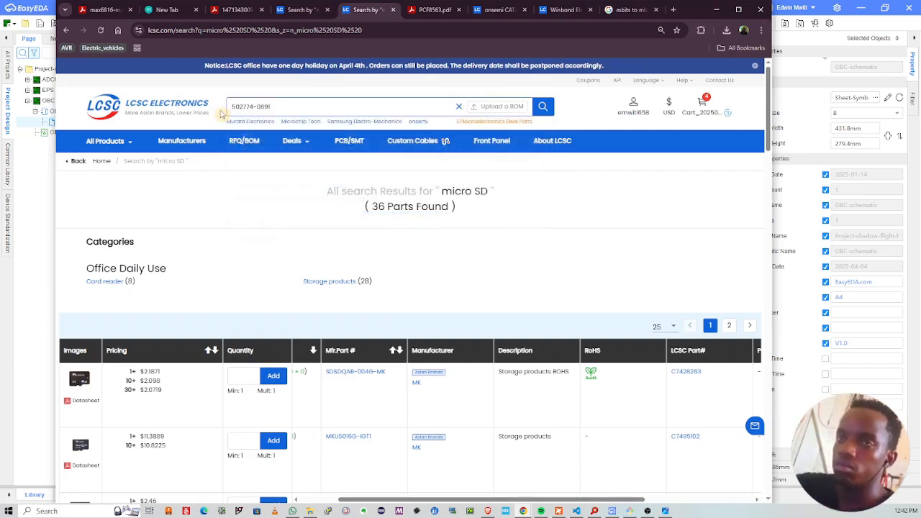
mouse_move(311, 153)
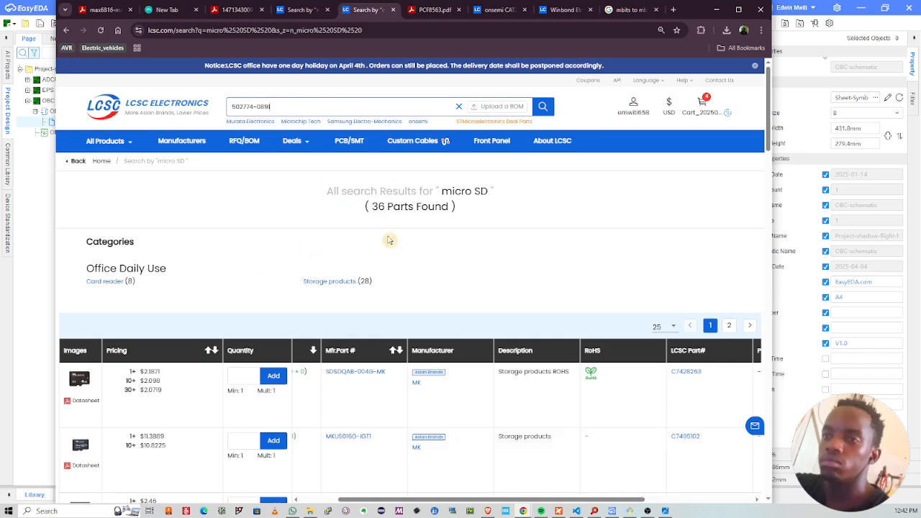
key(Return)
scroll(257, 279, down, 2)
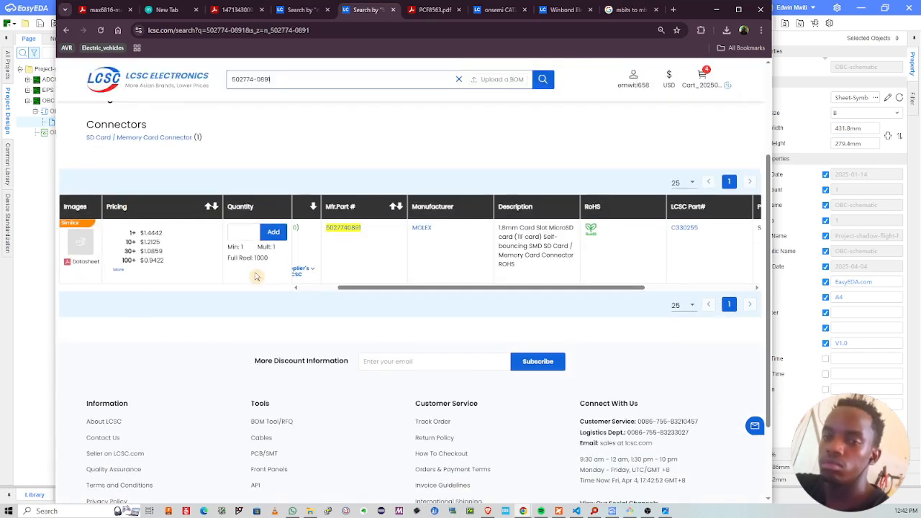
mouse_move(83, 245)
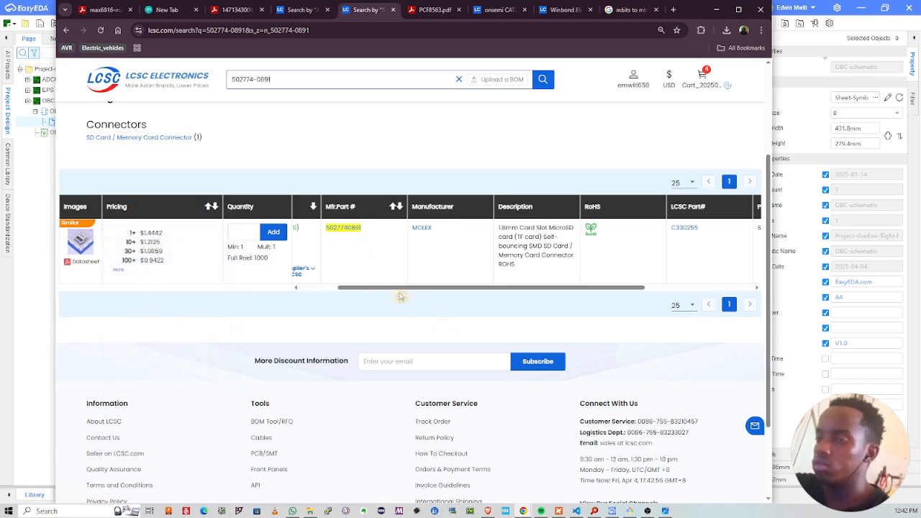
drag(397, 288, 349, 288)
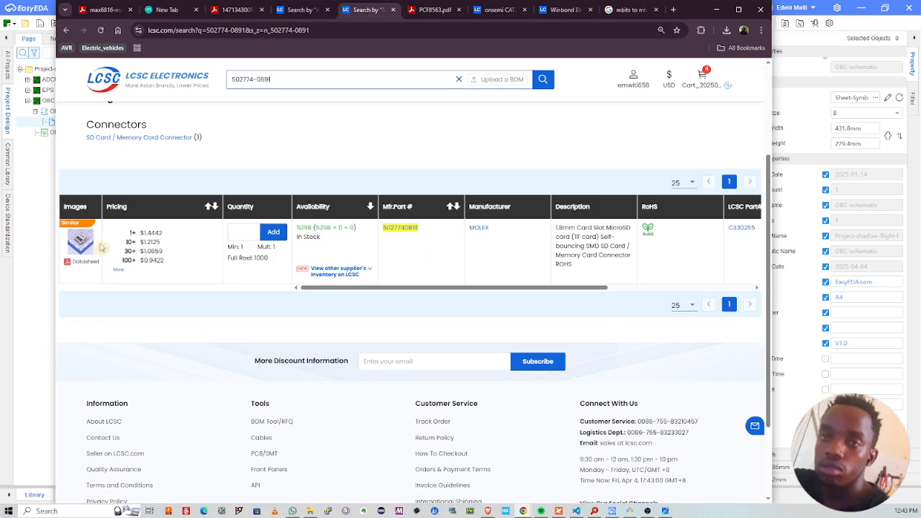
mouse_move(81, 249)
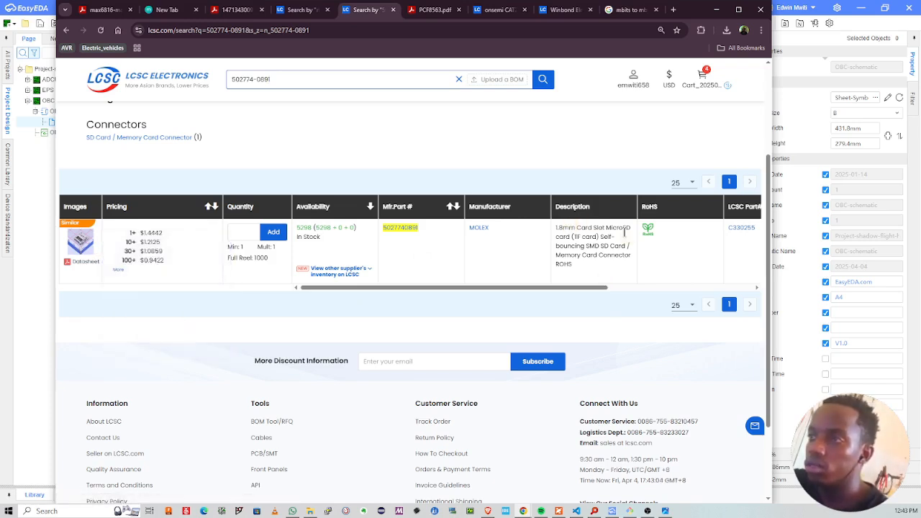
drag(296, 82, 209, 85)
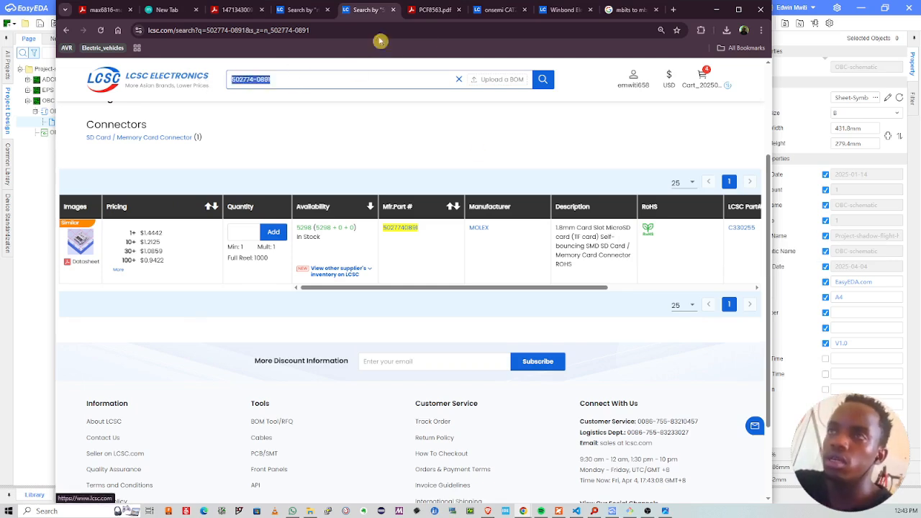
Step: Replace the "rtc" search on the other LCSC page with "MICRO SD SLOT" and look through the listed parts
click(301, 13)
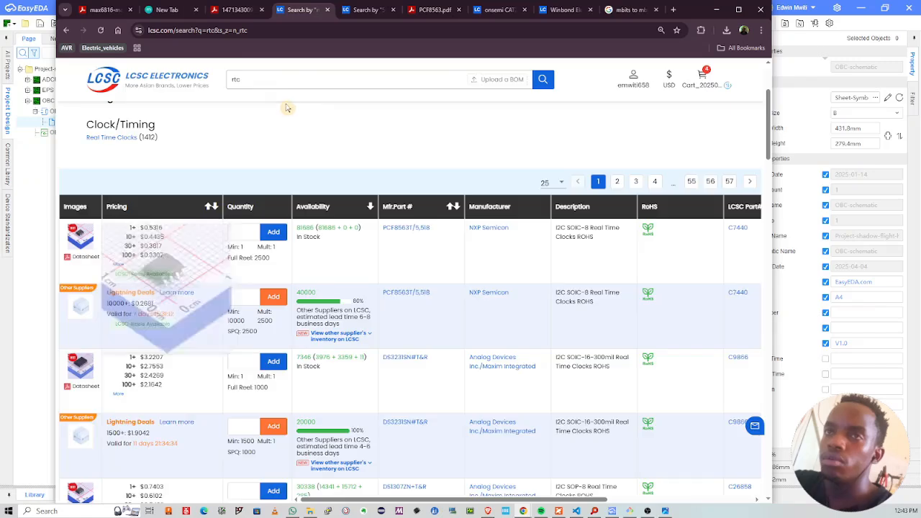
double_click(214, 83)
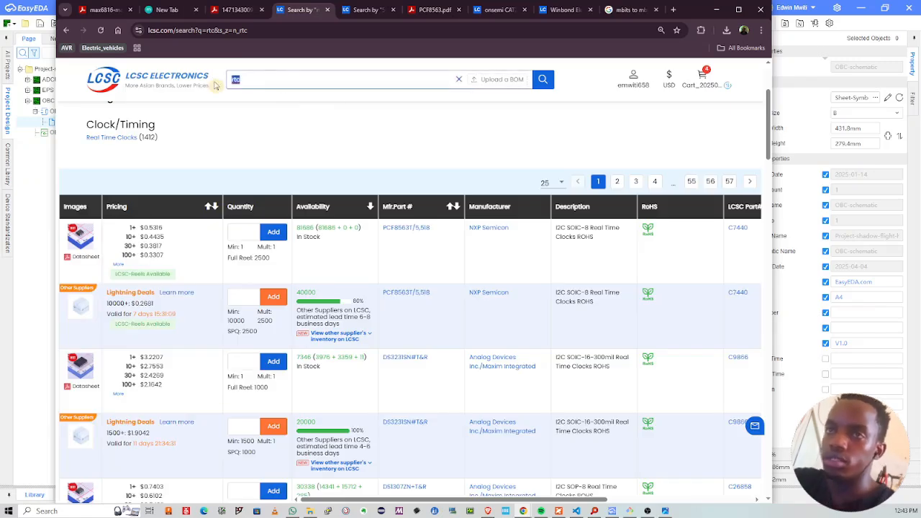
text(MICRO SD)
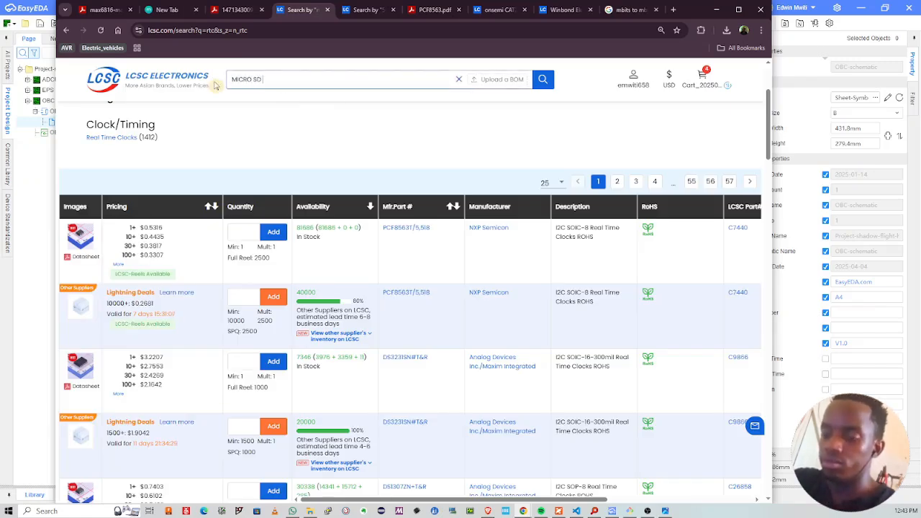
text( SLOT)
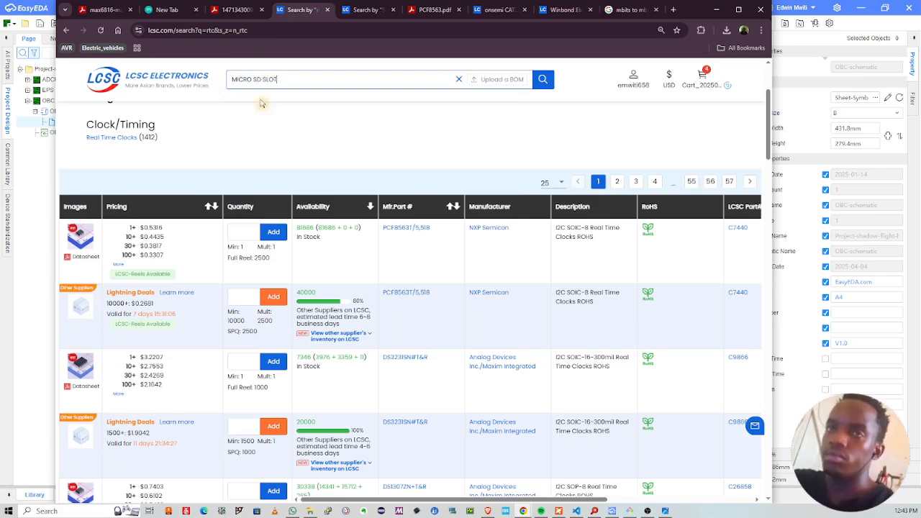
key(Return)
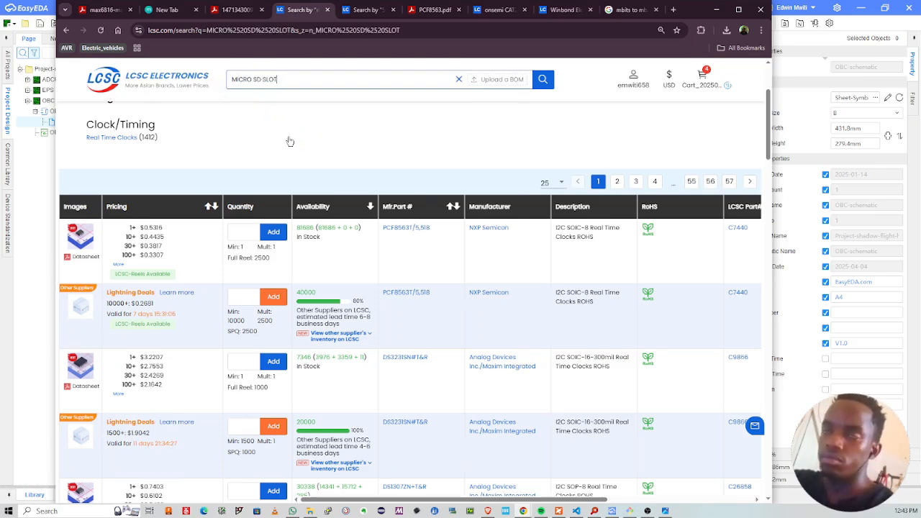
scroll(85, 268, down, 3)
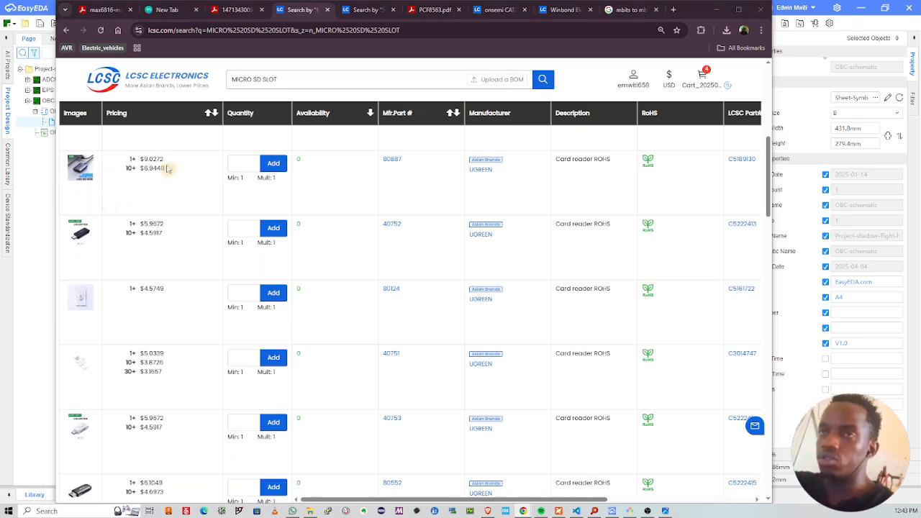
triple_click(305, 80)
key(ctrl+v)
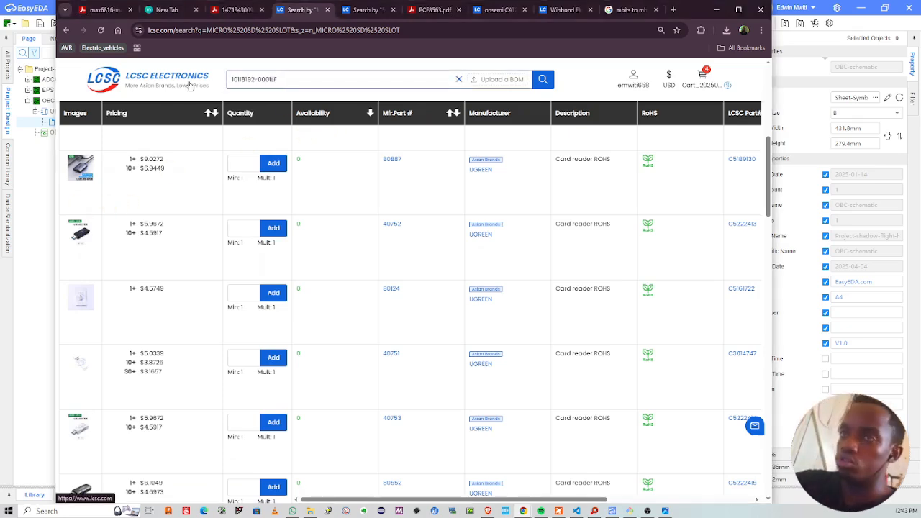
key(Return)
scroll(101, 218, down, 3)
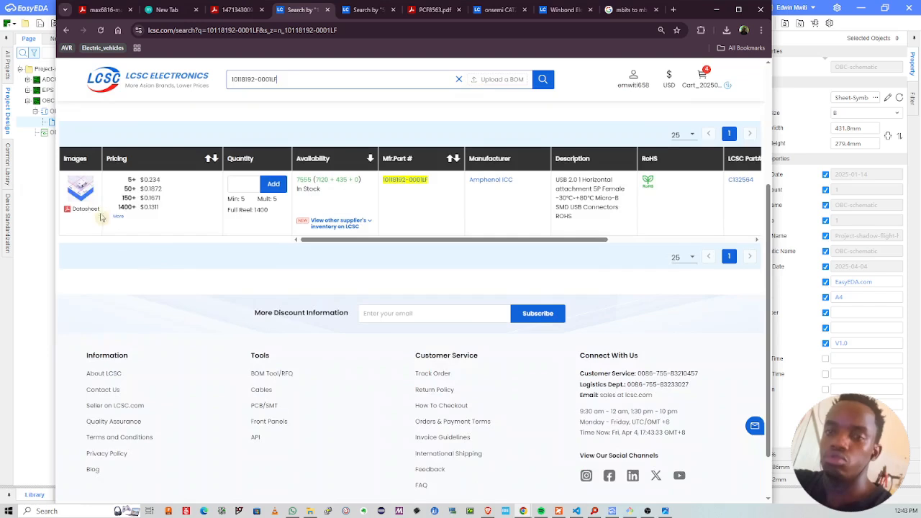
mouse_move(80, 187)
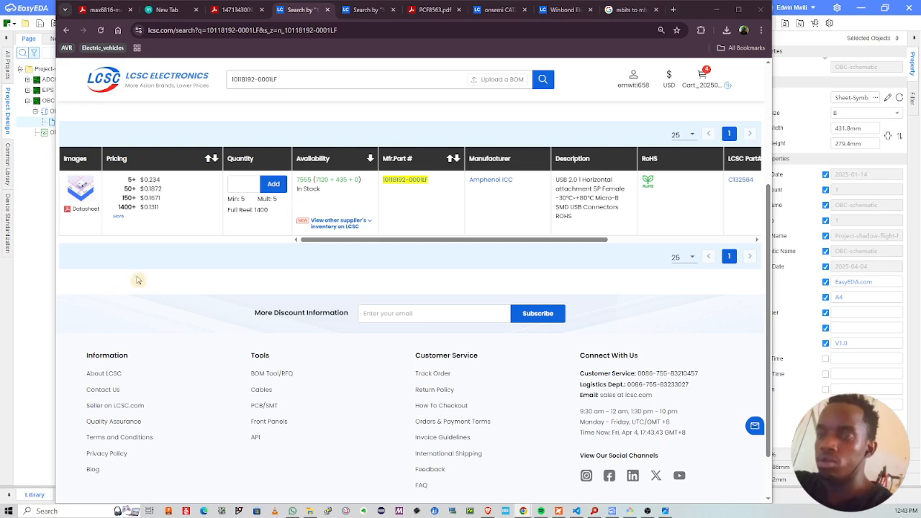
Step: Search LCSC for DM3AT-SF-PEJM5 and look at the images and details of the listed card sockets
click(273, 84)
text(DM3AT-SF-PEJM5)
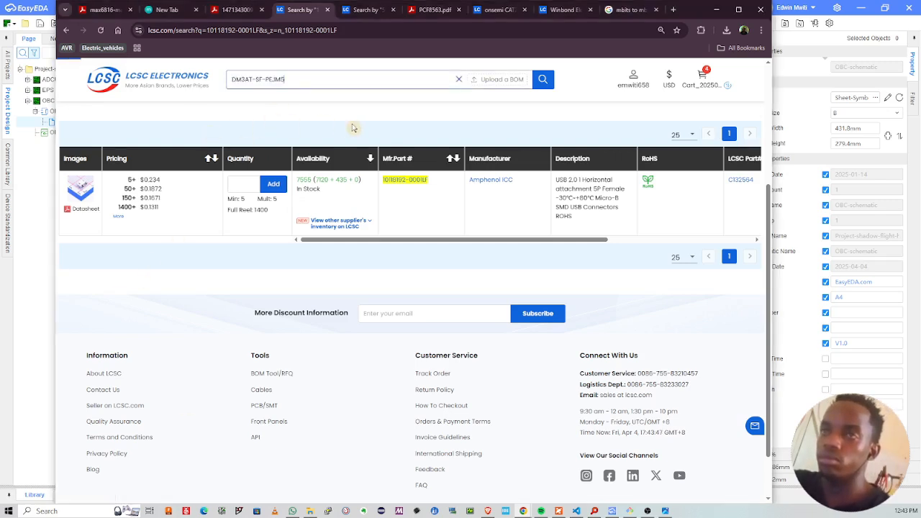
key(Return)
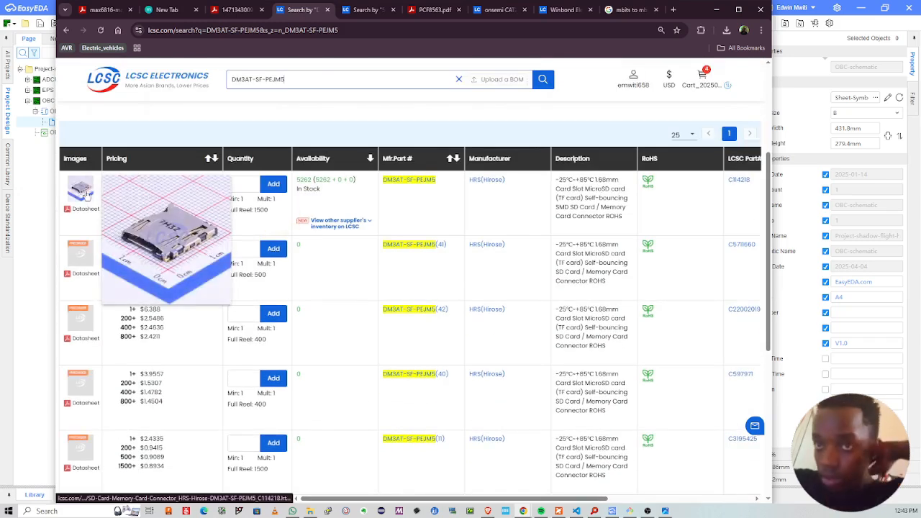
mouse_move(84, 251)
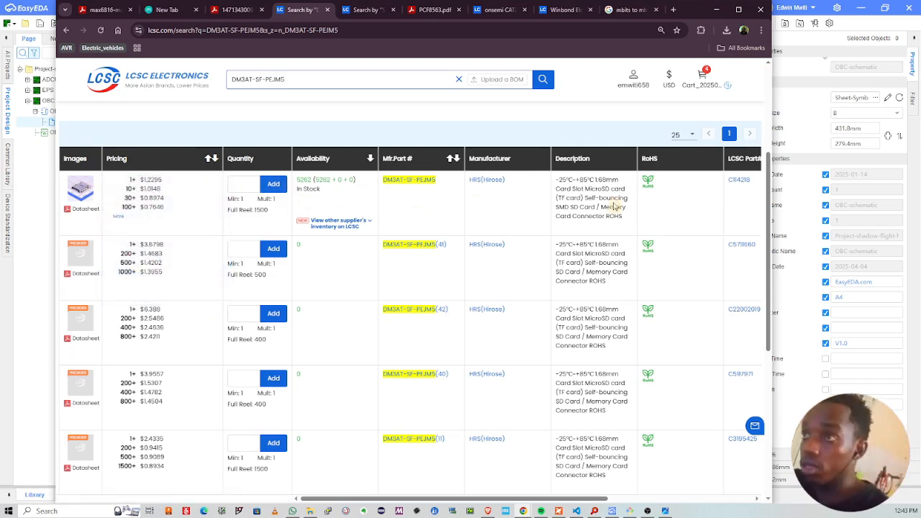
click(370, 10)
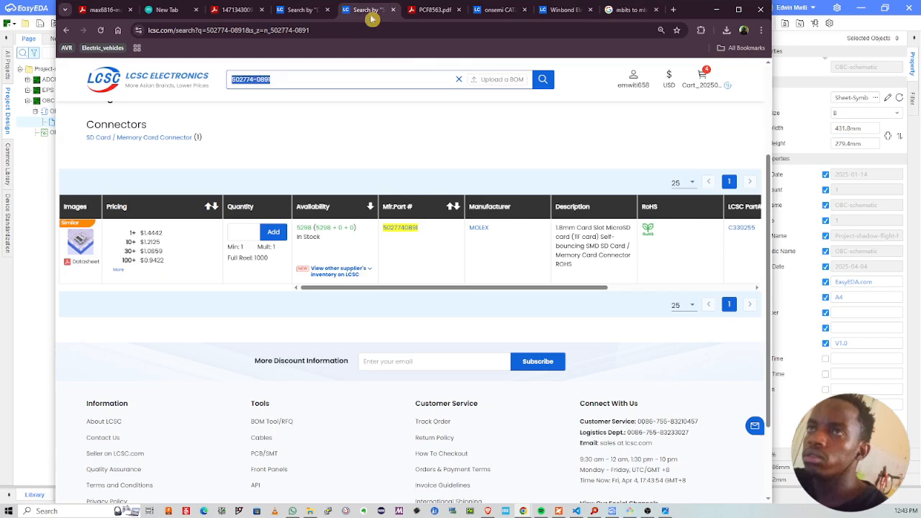
click(577, 231)
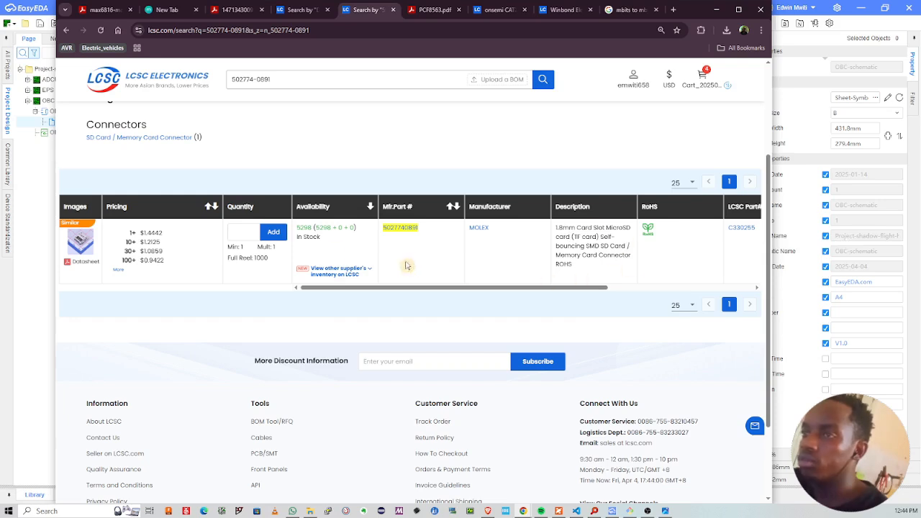
key(ctrl+shift+Tab)
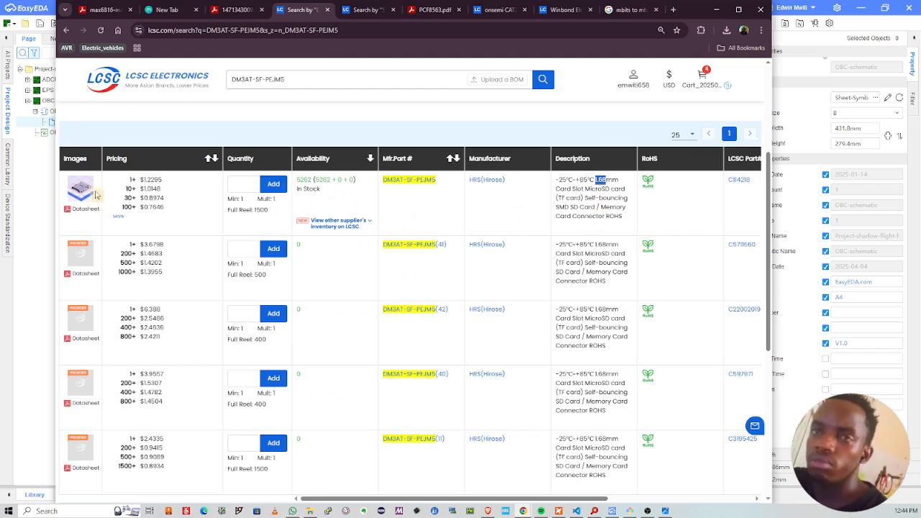
mouse_move(81, 192)
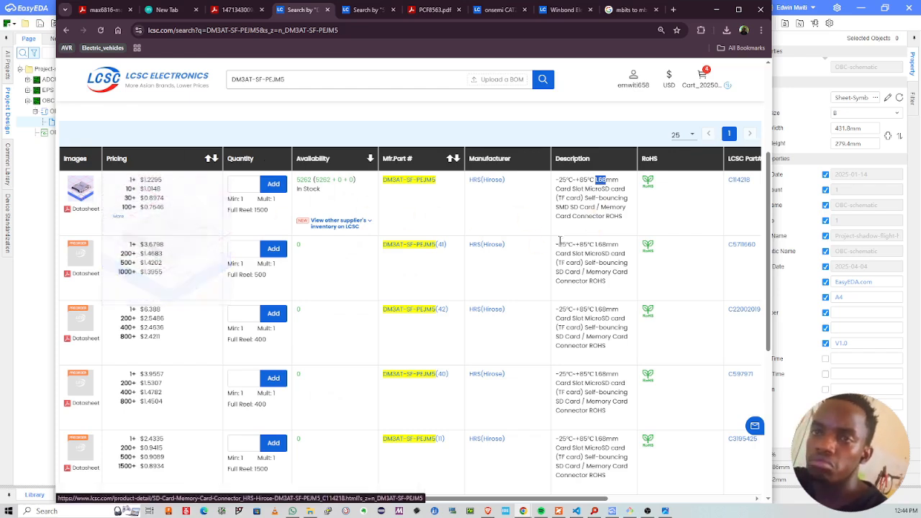
Step: Copy the DM3AT-SF-PEJM5's LCSC part number C114218 and search for it in EasyEDA's device library
drag(753, 182, 729, 183)
key(ctrl+c)
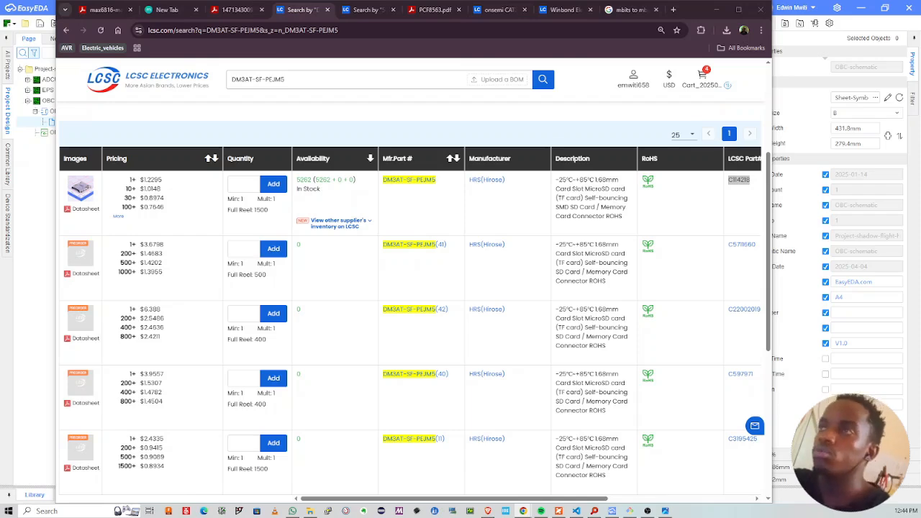
click(717, 9)
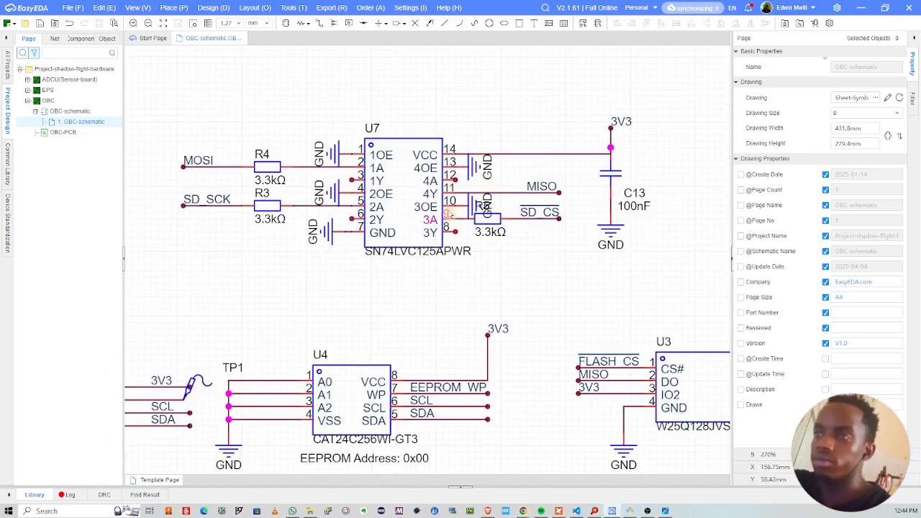
right_drag(486, 164, 510, 282)
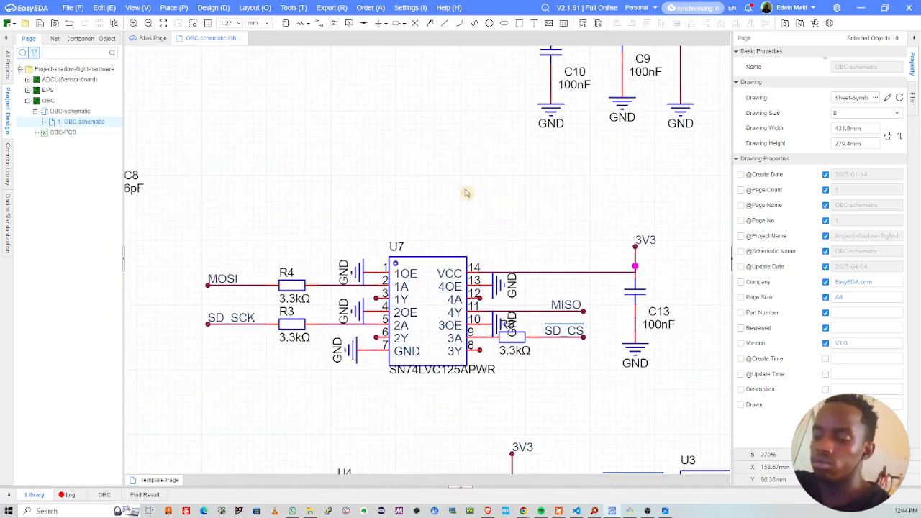
key(shift+f)
key(ctrl+v)
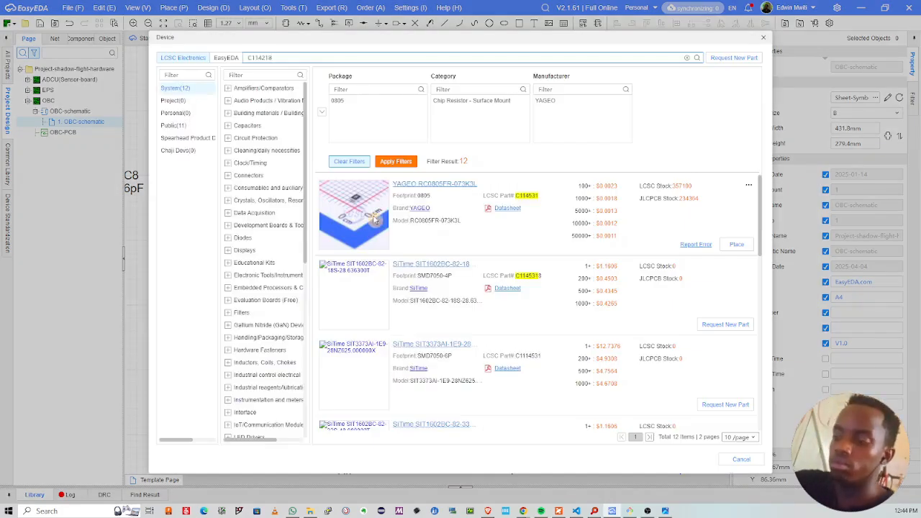
key(Return)
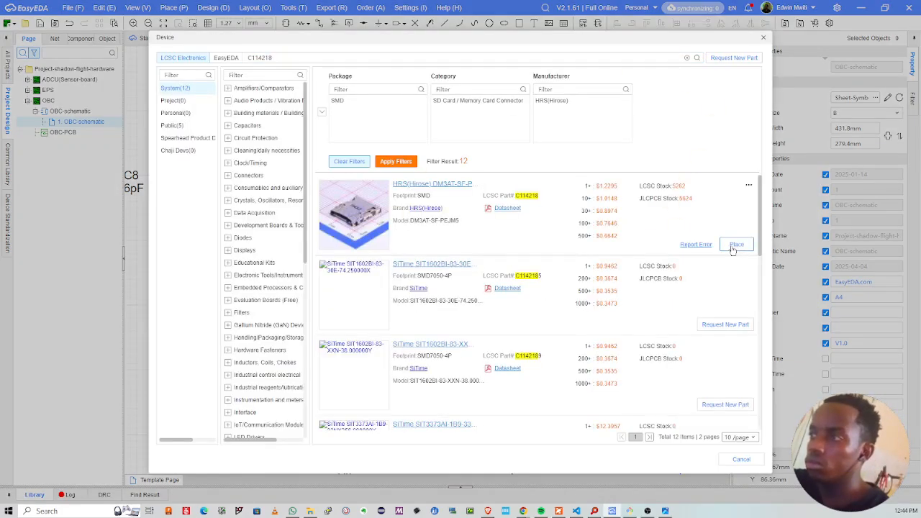
Step: Place the Hirose DM3AT-SF-PEJM5 card socket in the free area to the right of buffer U7 and C13
click(735, 246)
scroll(598, 261, down, 5)
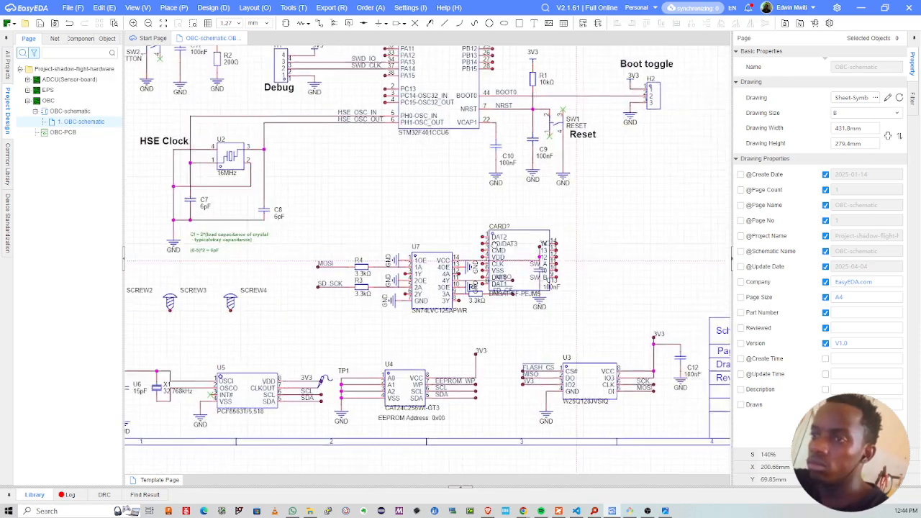
right_drag(633, 268, 551, 251)
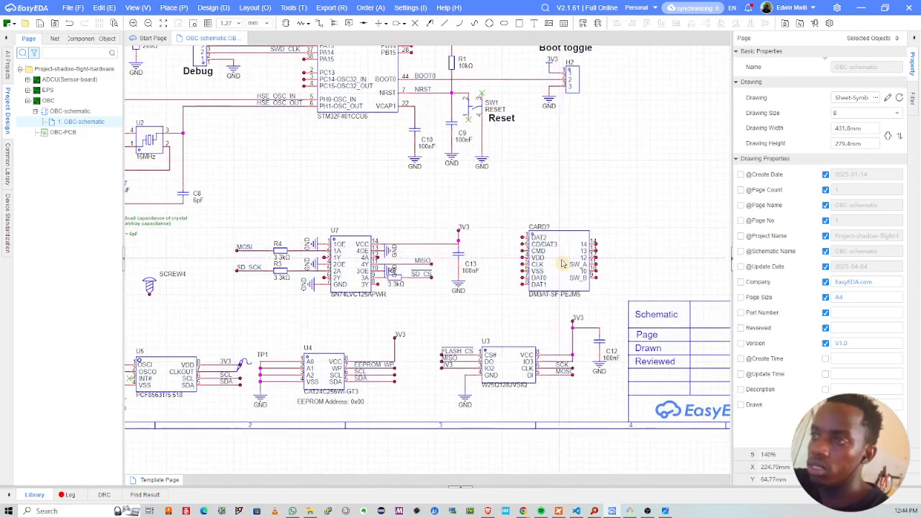
Step: Place one DM3AT-SF-PEJM5 microSD connector in the free area between capacitor C13 and the title block
click(565, 261)
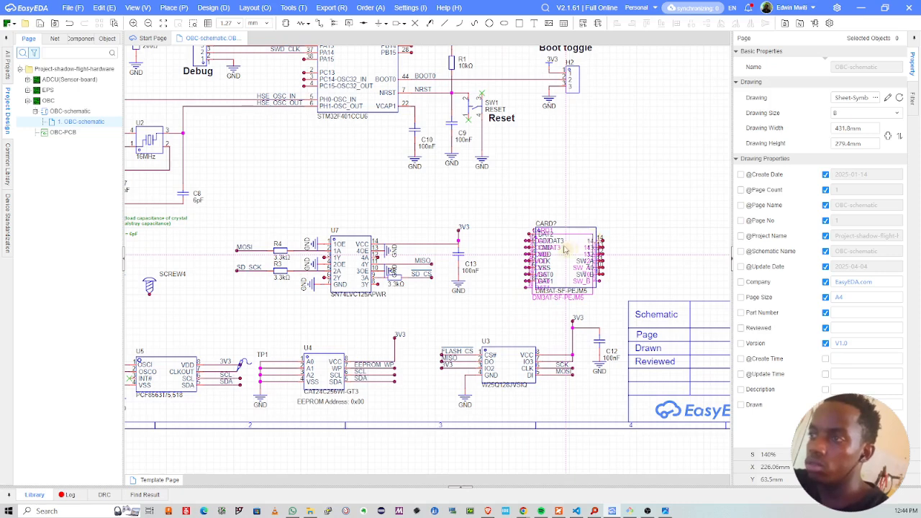
key(Escape)
scroll(569, 255, up, 5)
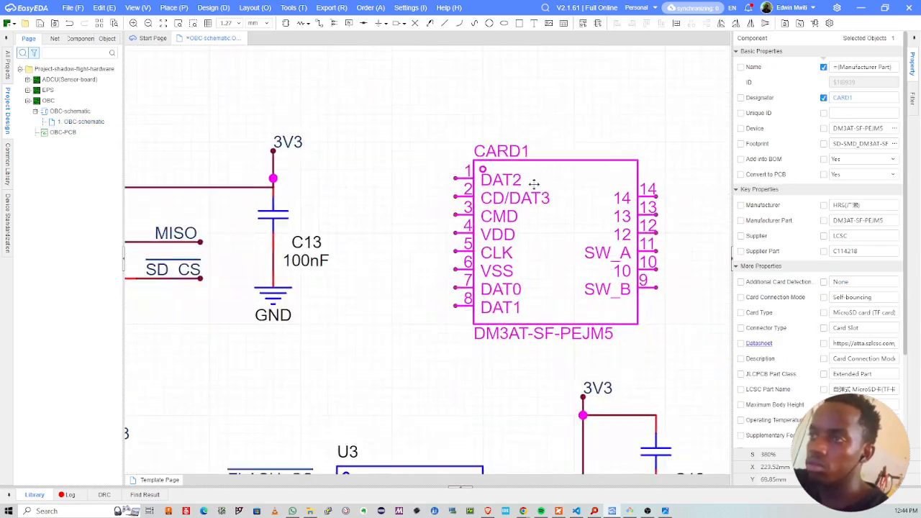
click(425, 200)
scroll(425, 199, down, 2)
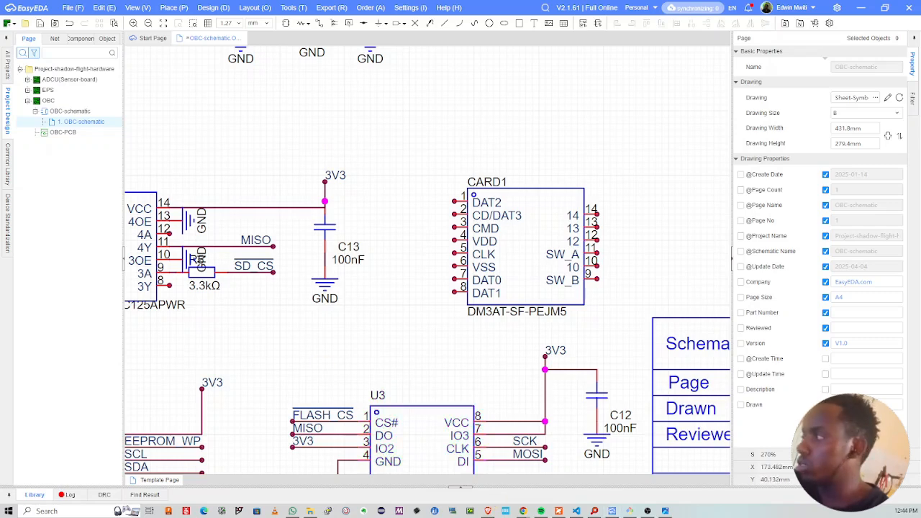
Step: Switch to the browser and examine how the card pins and the 74LVC125 buffer are wired in the reference Micro SD module schematic
key(alt+Tab)
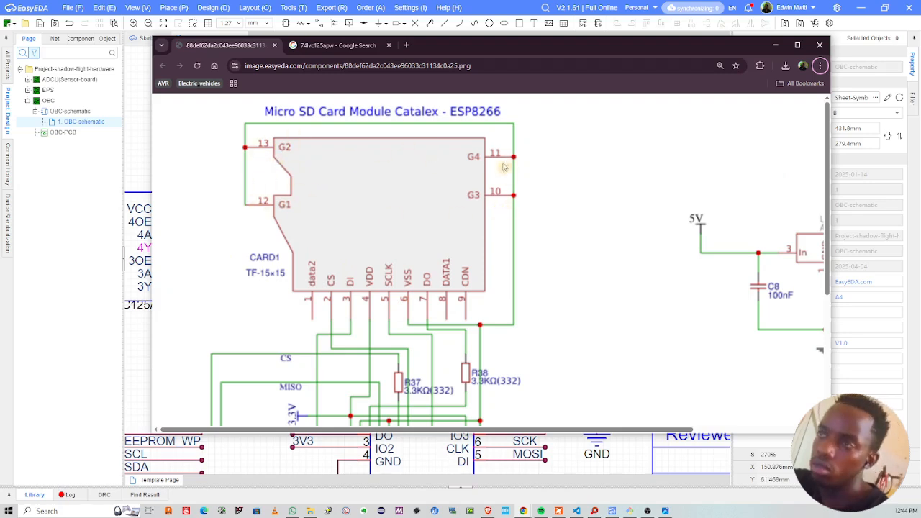
scroll(483, 355, down, 3)
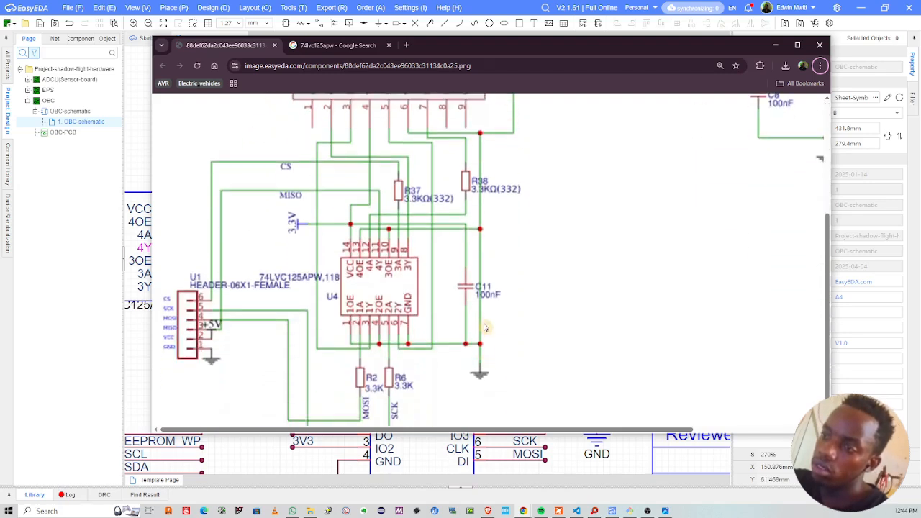
scroll(483, 324, up, 2)
scroll(486, 321, up, 1)
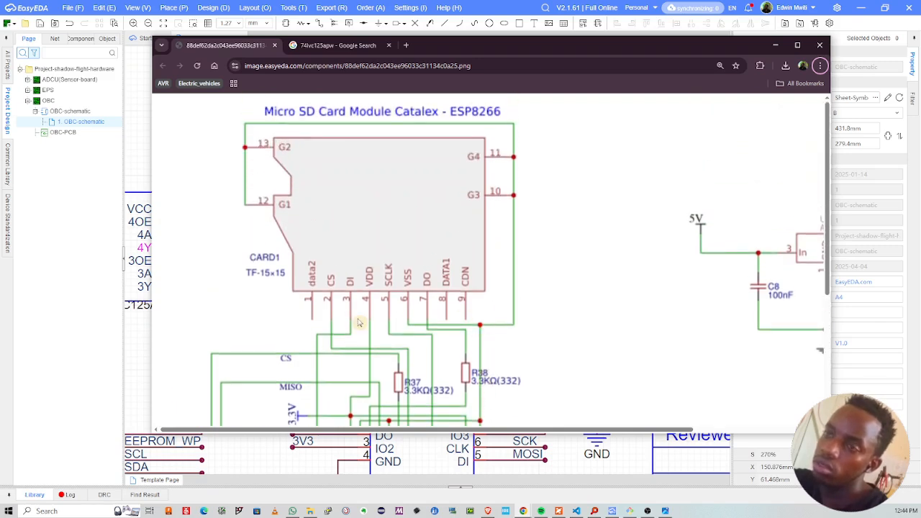
scroll(376, 330, down, 2)
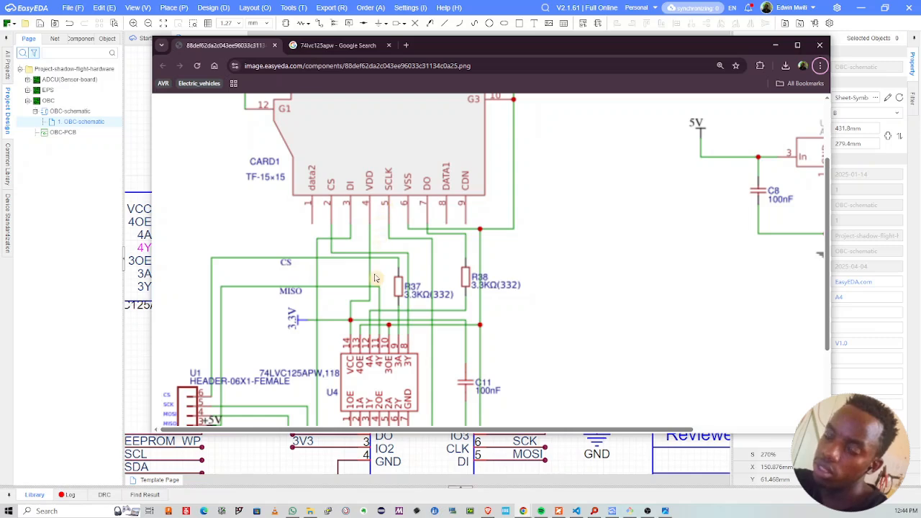
key(alt+Tab)
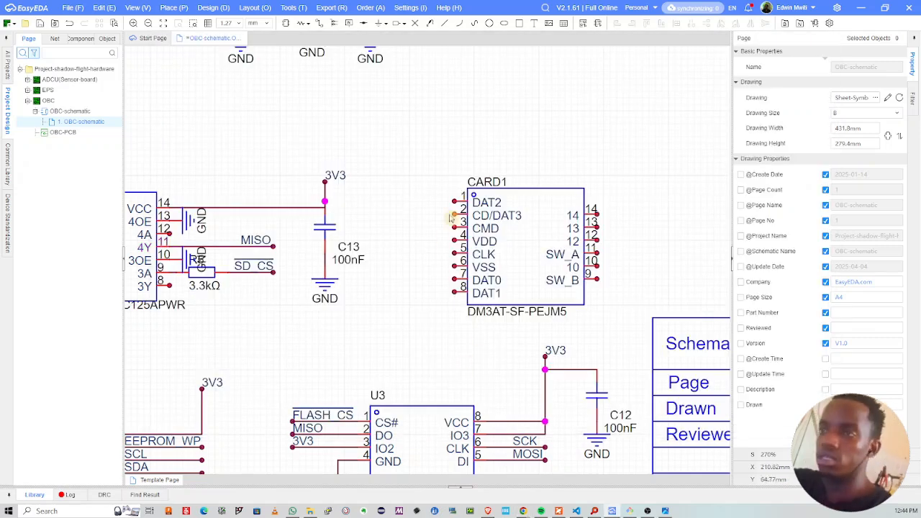
Step: Draw a short horizontal wire out from CARD1's VDD pin (4) and label its net 3V3
scroll(443, 238, left, 1)
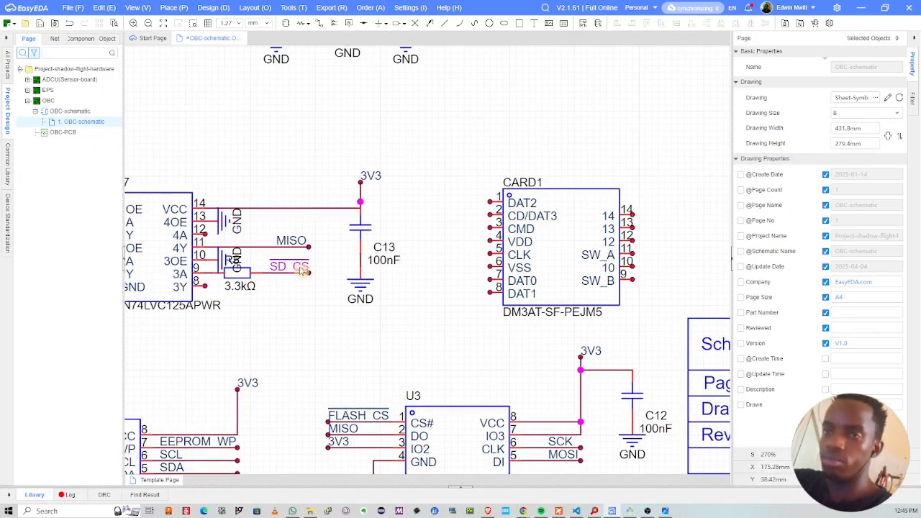
scroll(490, 250, up, 2)
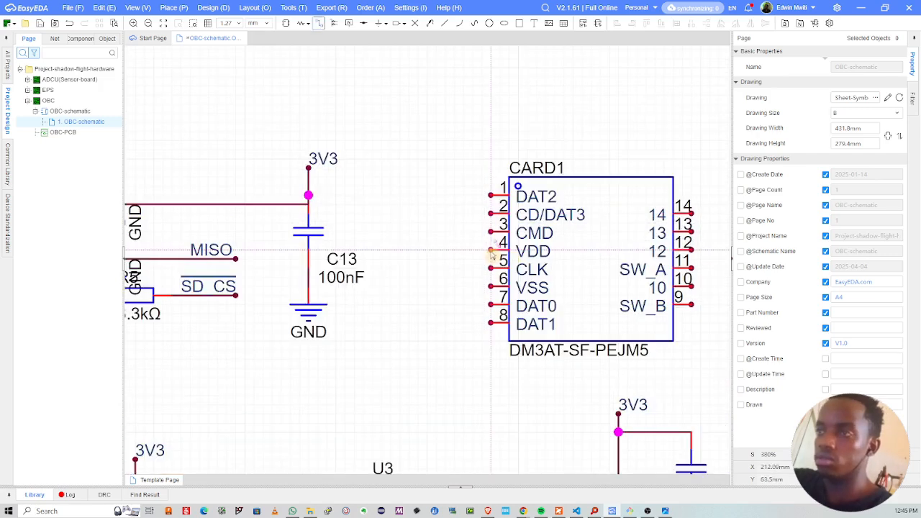
click(491, 251)
double_click(400, 250)
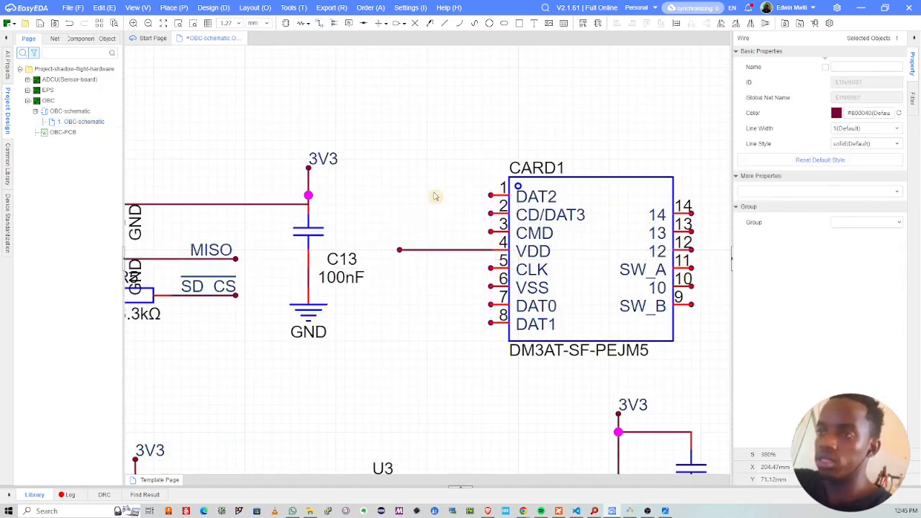
key(n)
click(420, 246)
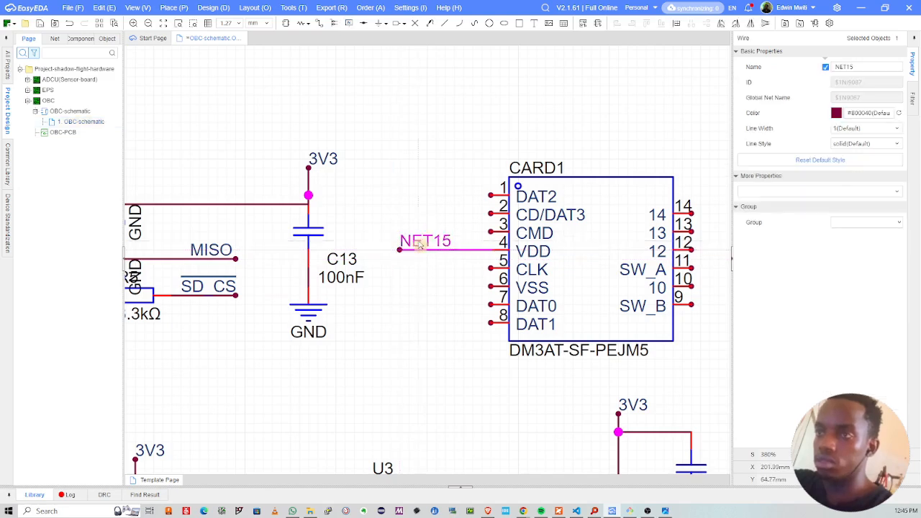
double_click(419, 246)
key(Return)
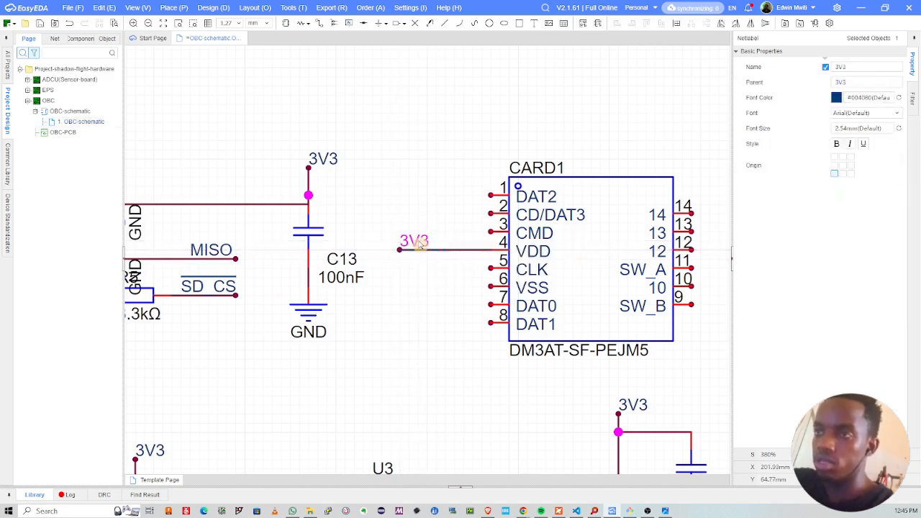
click(414, 319)
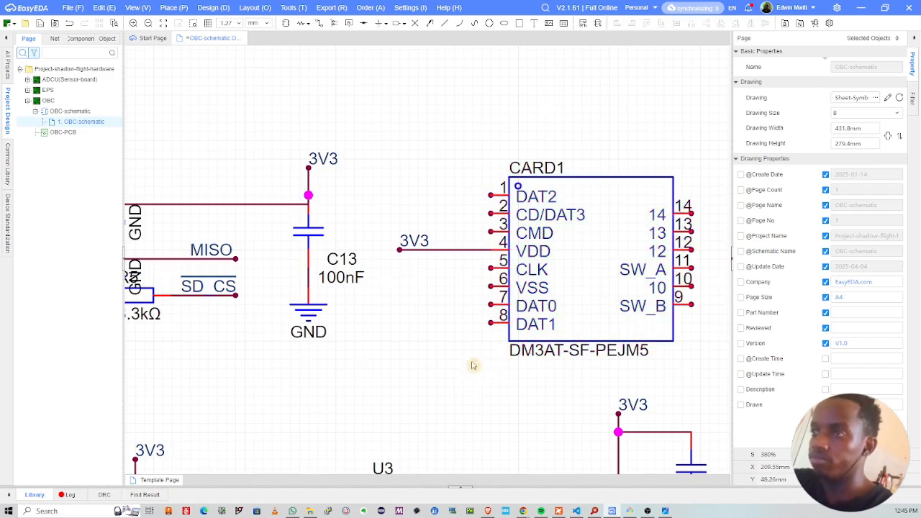
Step: Copy the GND flag under C13, rotate it sideways and attach the copy to CARD1's VSS pin (6)
right_drag(473, 366, 483, 333)
click(319, 282)
key(ctrl+c)
key(ctrl+v)
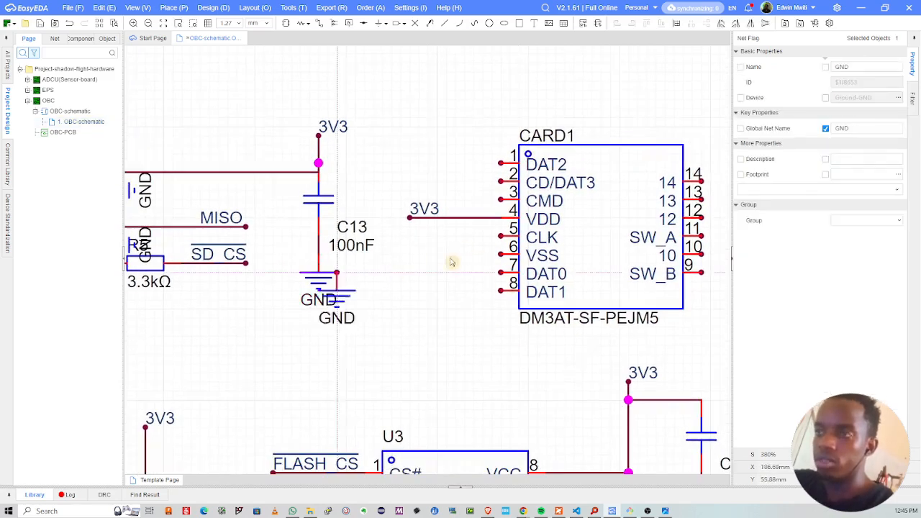
key(space)
key(space)
key(space)
click(504, 257)
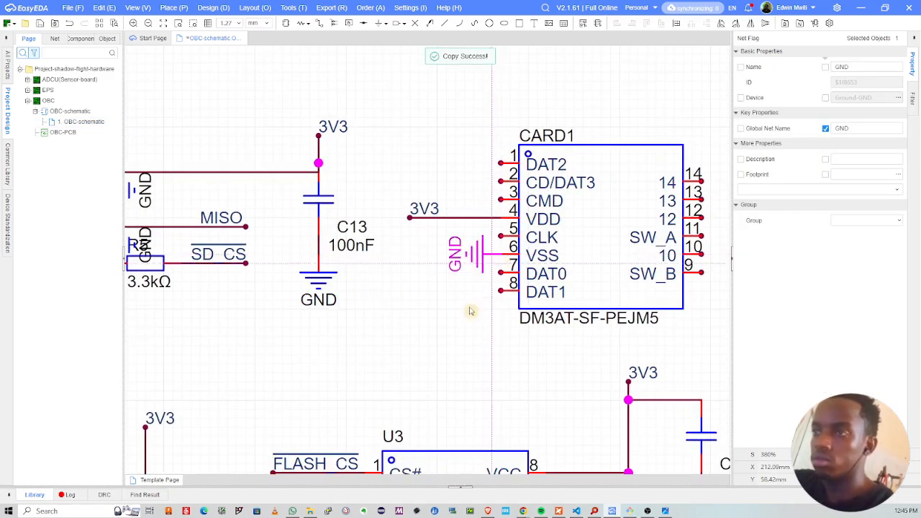
Step: Check in the browser's reference schematic how the card's CS pin connects to the buffer, then return to EasyEDA
key(super+Tab)
click(405, 187)
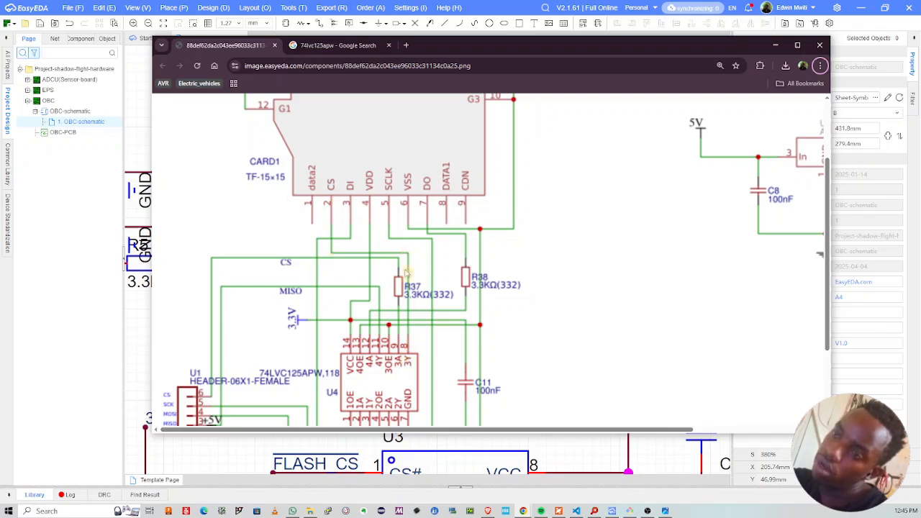
key(super+Tab)
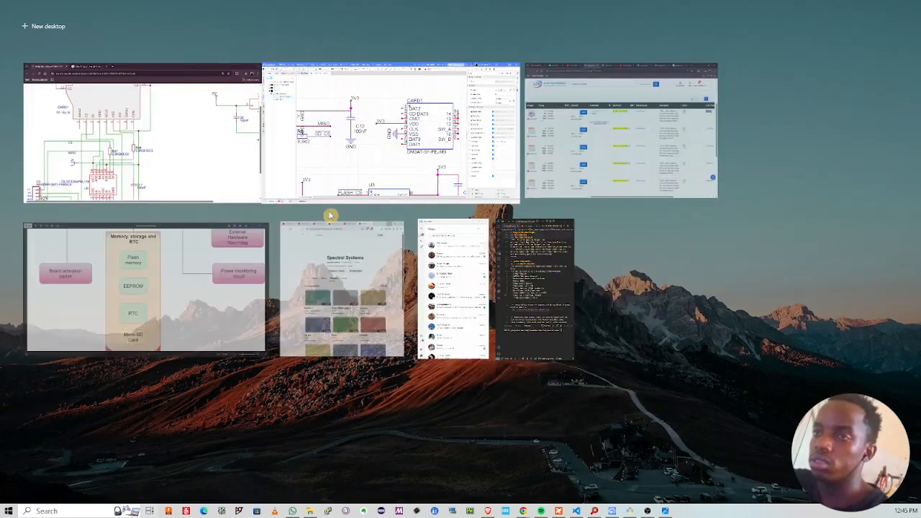
click(332, 182)
Step: Draw a horizontal wire from U7's 3Y output (pin 8), ending in line with the SD_CS wire above it
scroll(447, 258, down, 1)
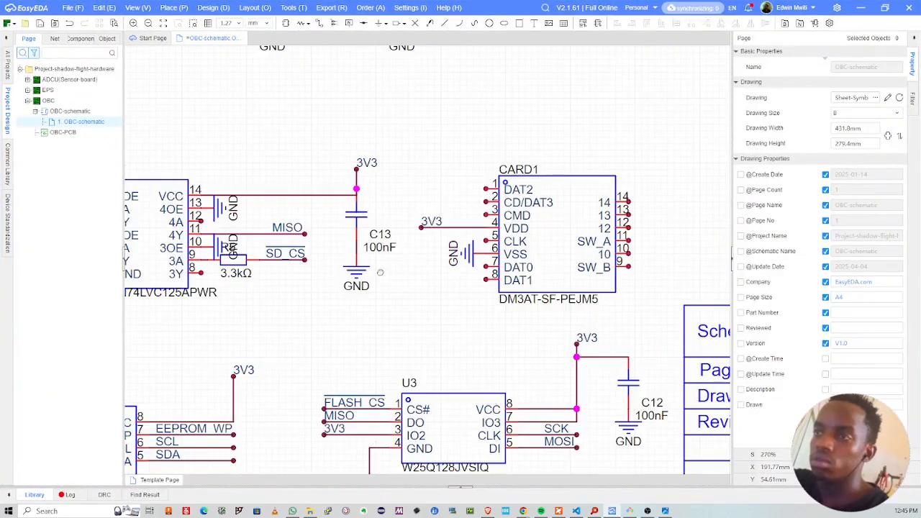
right_drag(370, 277, 467, 247)
scroll(285, 208, up, 1)
right_drag(308, 271, 322, 250)
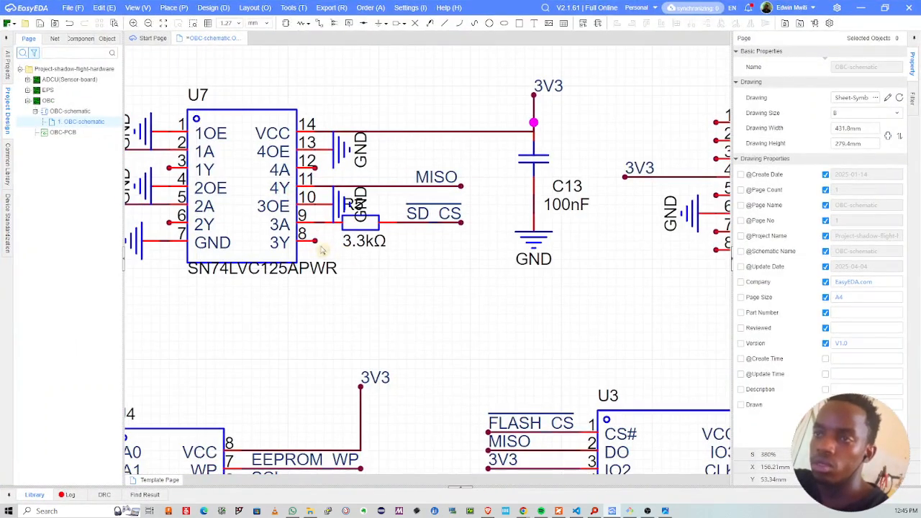
key(alt+w)
click(315, 241)
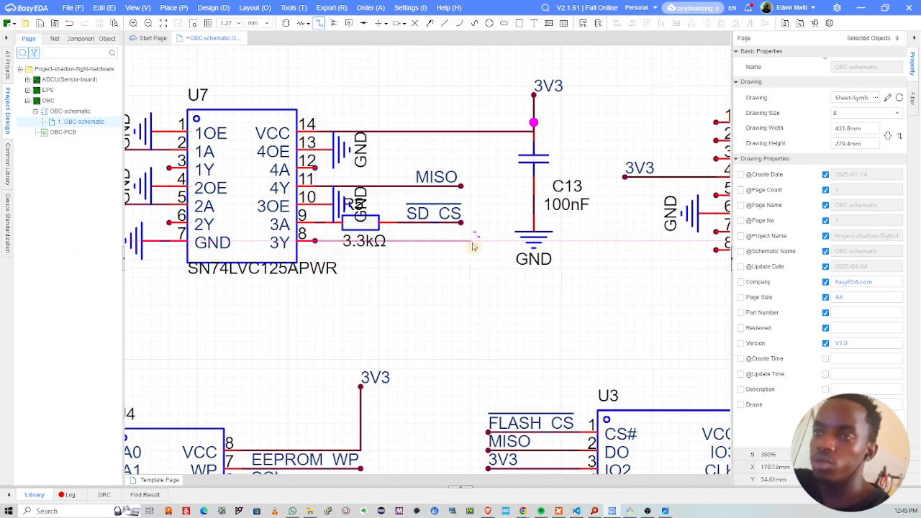
click(460, 240)
key(Escape)
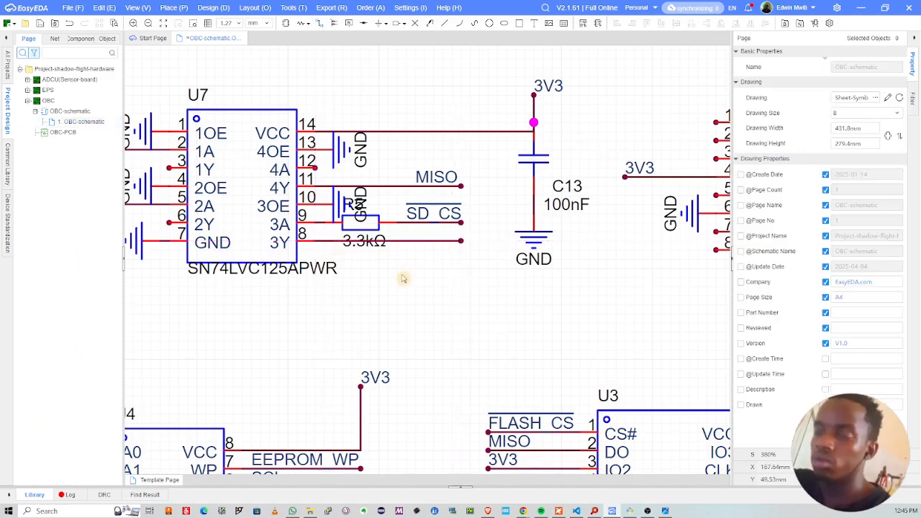
Step: Add a net label to the wire on U7's 3Y output and name it SD_CLOT_CS
key(alt+n)
click(400, 242)
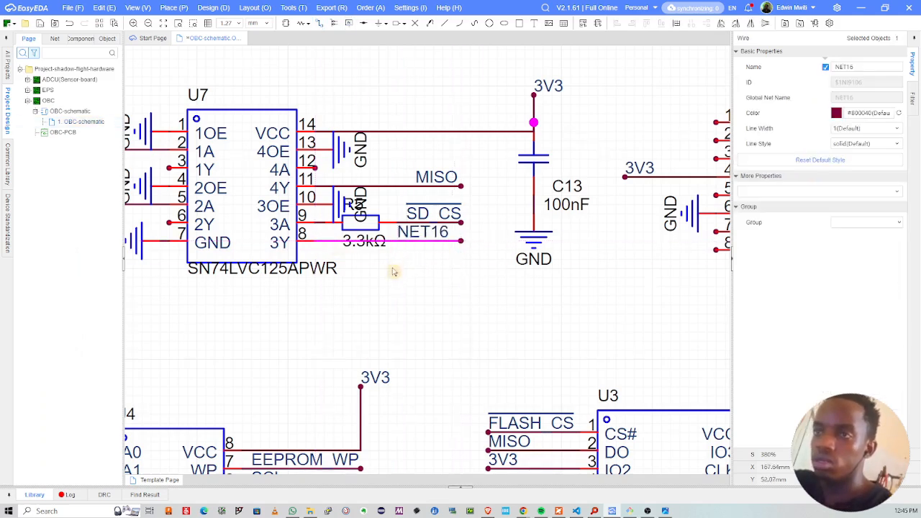
double_click(414, 240)
scroll(257, 277, down, 3)
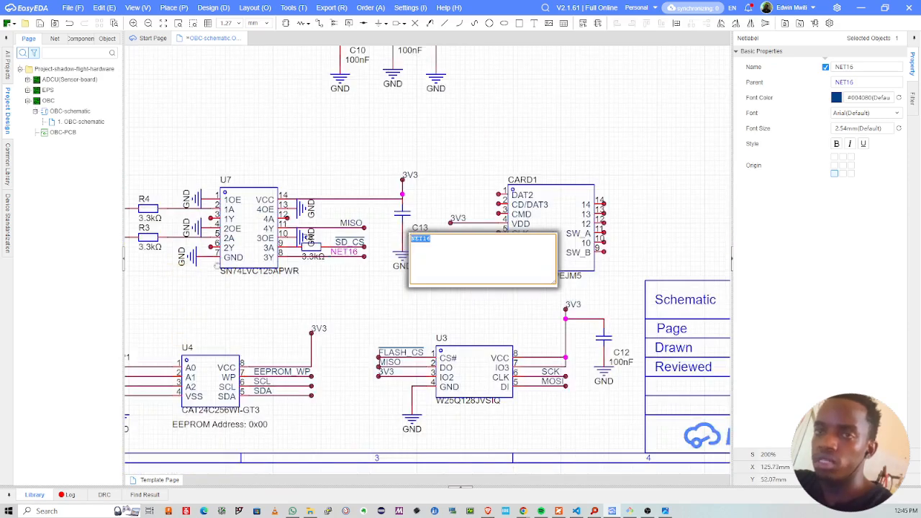
mouse_move(217, 266)
right_down()
mouse_move(310, 266)
mouse_move(214, 266)
right_up()
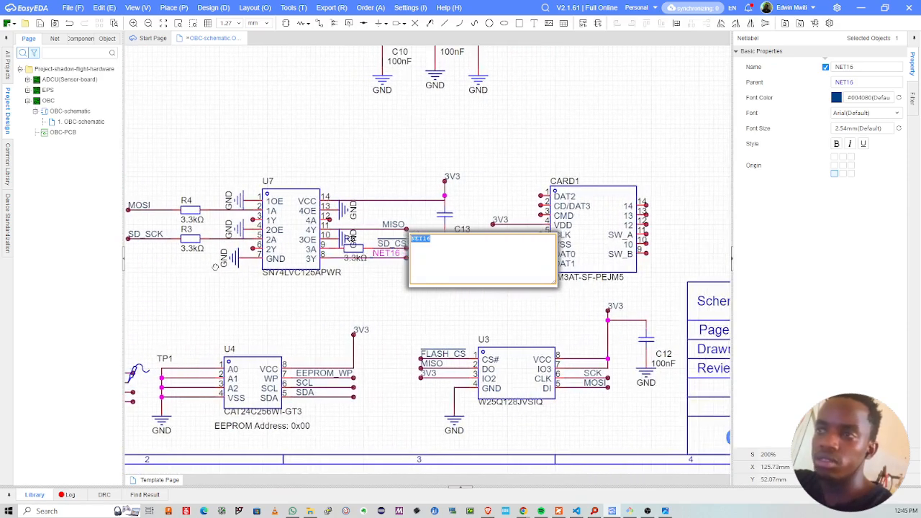
click(421, 311)
double_click(393, 255)
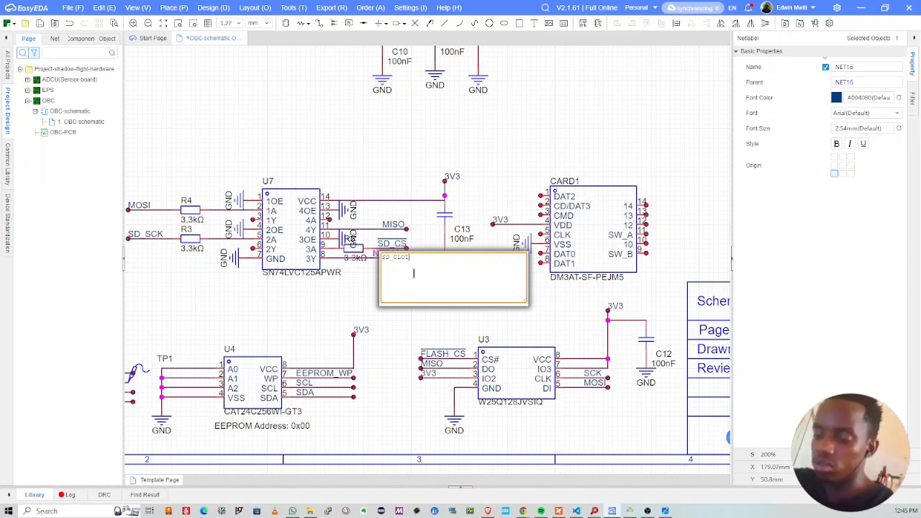
key(Return)
click(387, 255)
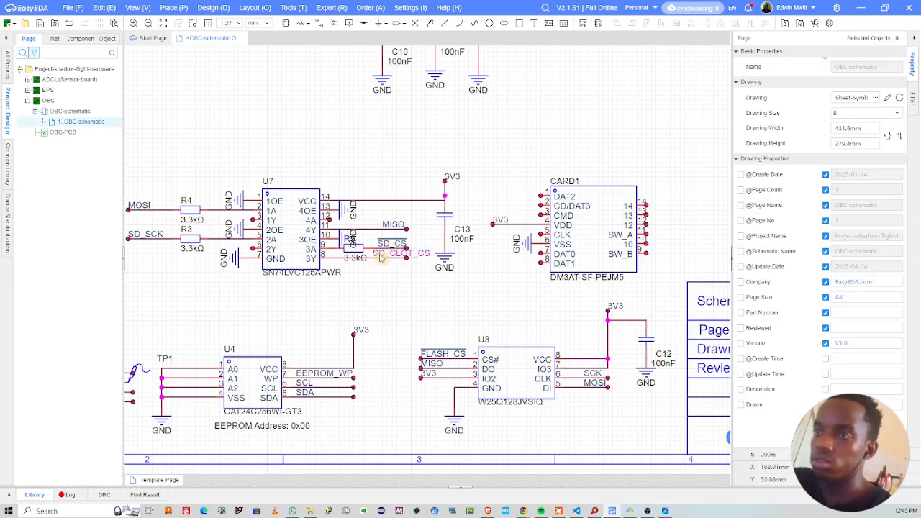
Step: Copy the SD_CLOT_CS net label and paste it beside CARD1's DAT2 pin (1)
click(381, 258)
key(ctrl+c)
scroll(482, 261, up, 2)
key(ctrl+v)
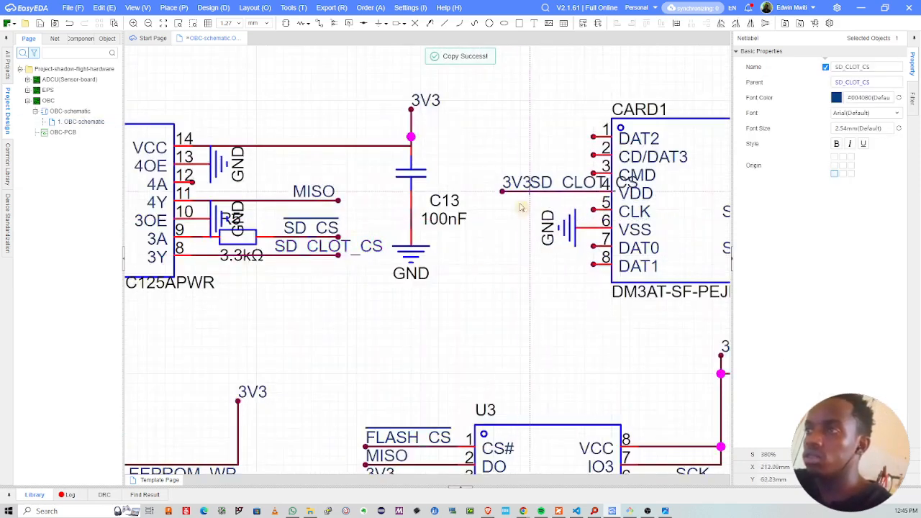
scroll(504, 194, up, 2)
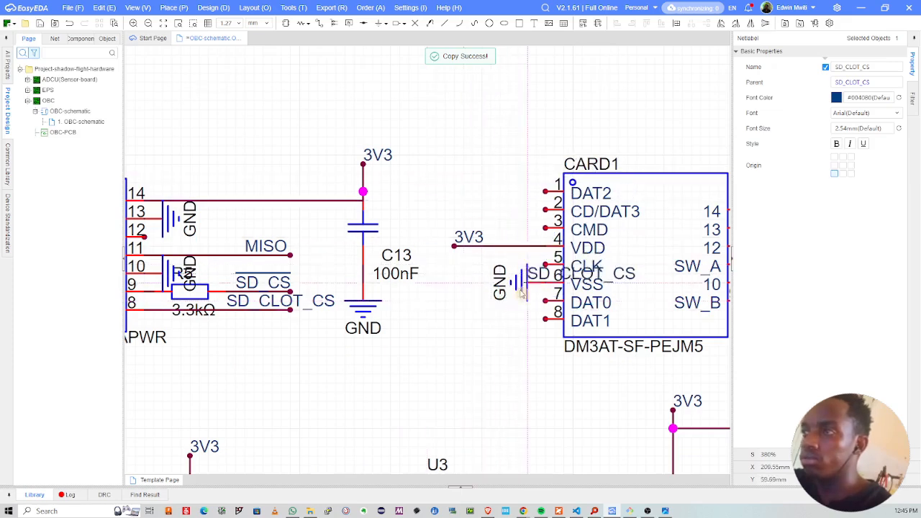
right_drag(527, 292, 507, 313)
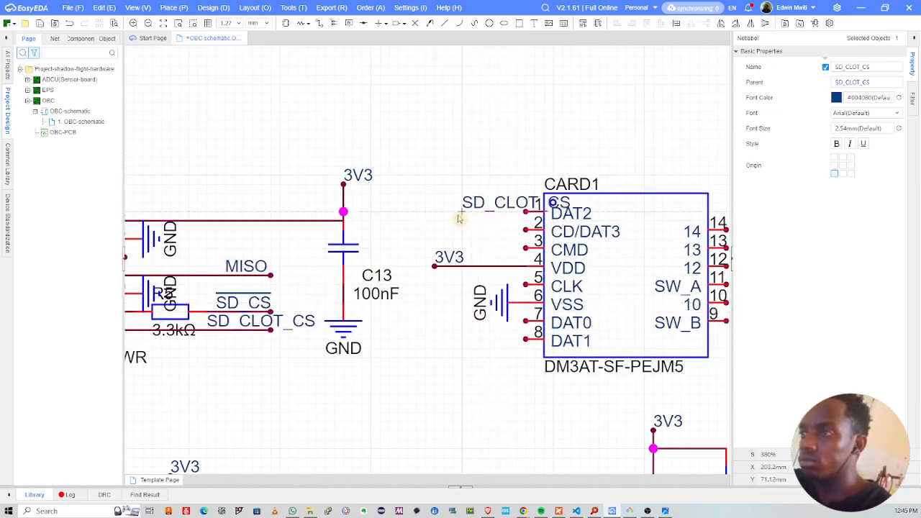
click(424, 219)
right_drag(644, 301, 560, 276)
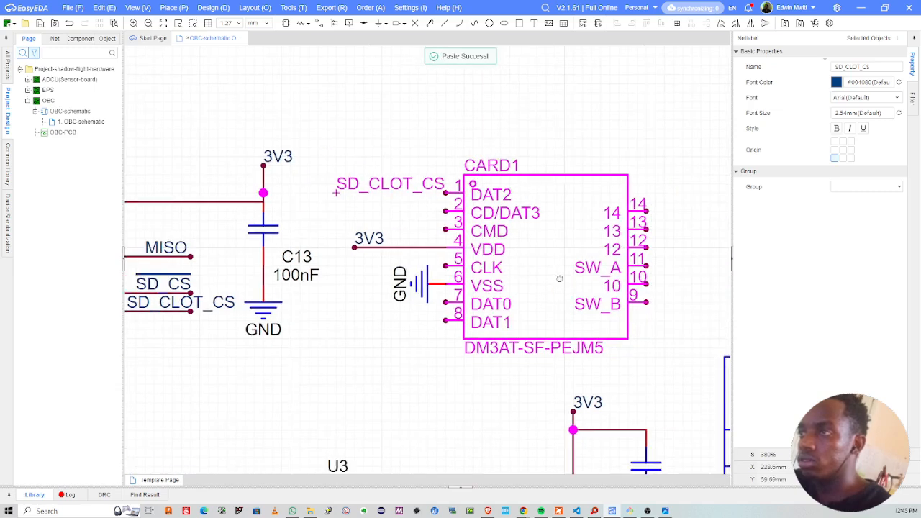
click(683, 272)
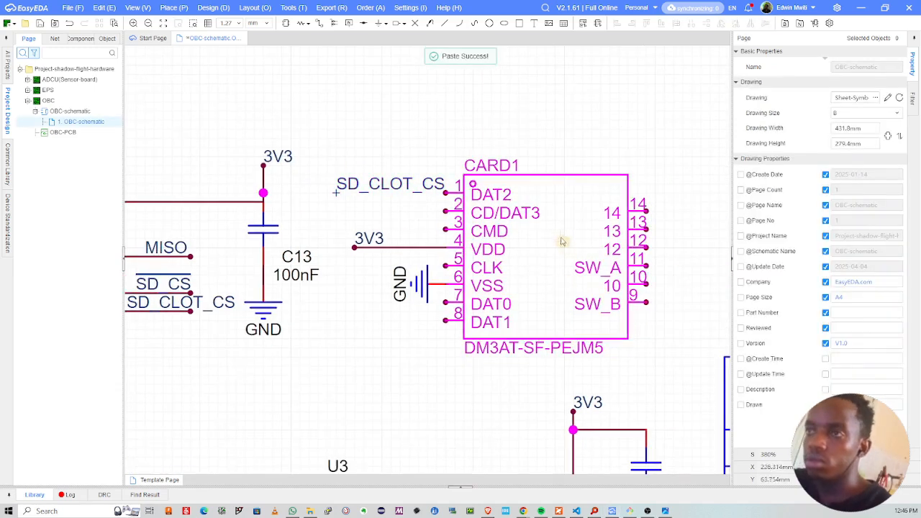
Step: Check the CS pin in the browser's reference schematic, then open the datasheet of the CARD1 connector
key(alt+Tab)
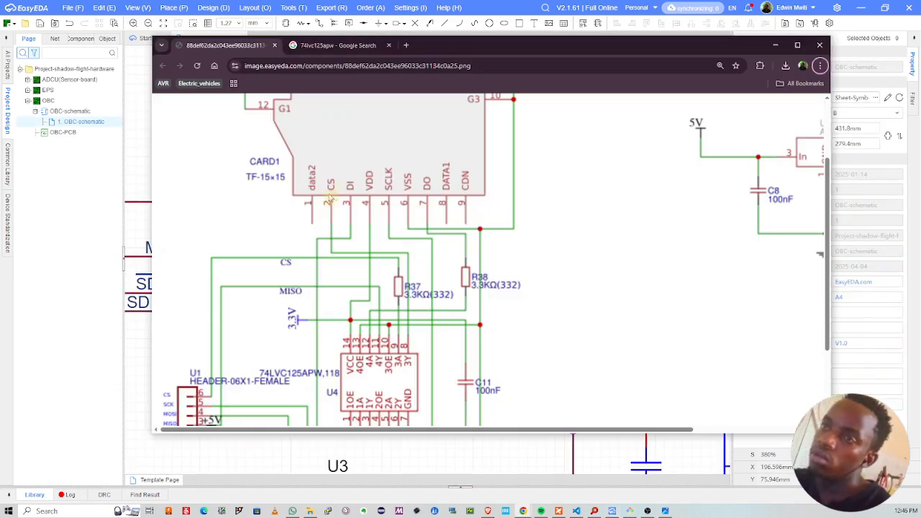
key(alt+Tab)
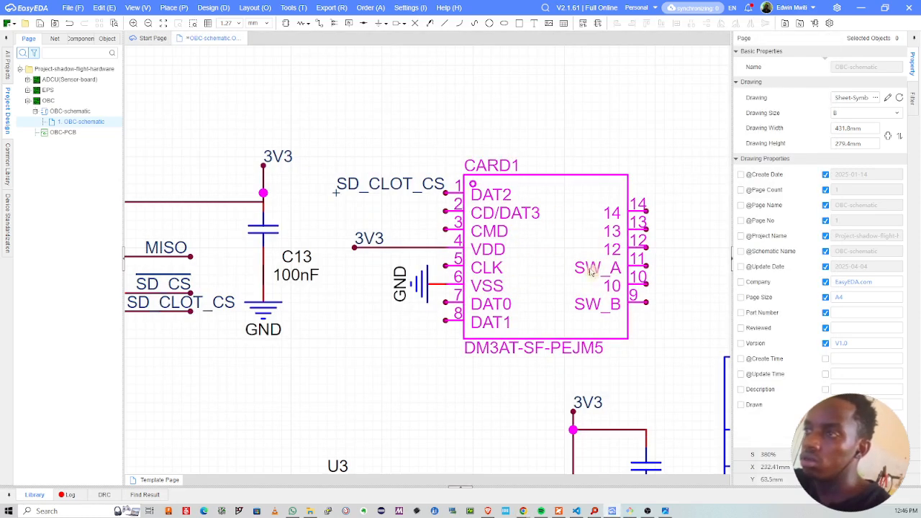
click(547, 298)
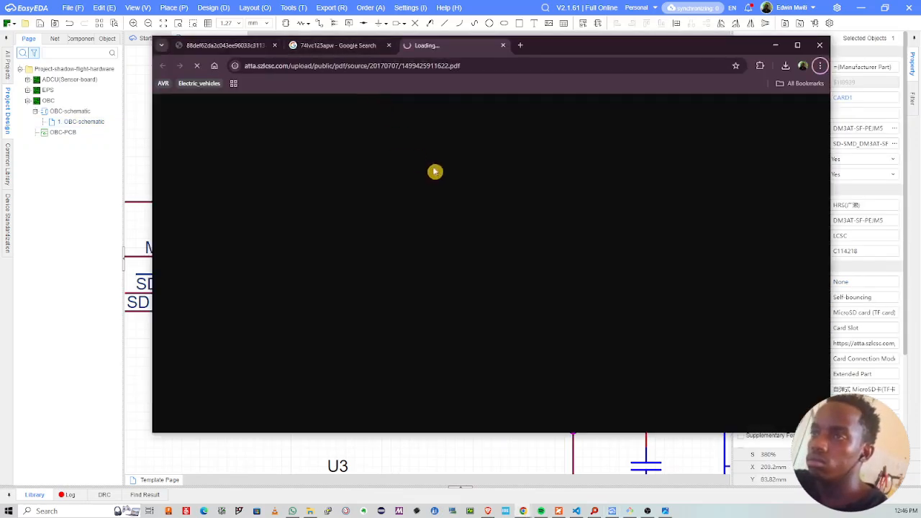
Step: Return to the EasyEDA schematic and draw a horizontal wire from U7's 4A pin (12), ending in line with the MISO wire below it
drag(560, 37, 559, 5)
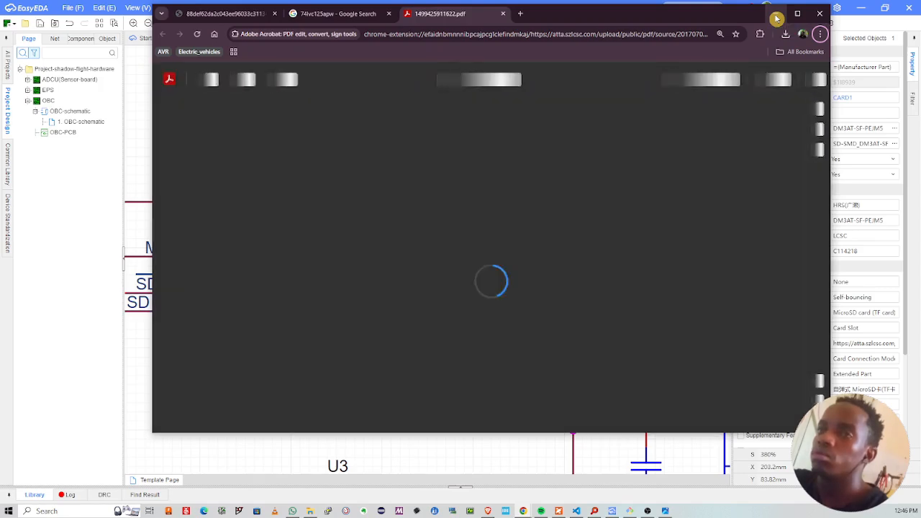
click(778, 18)
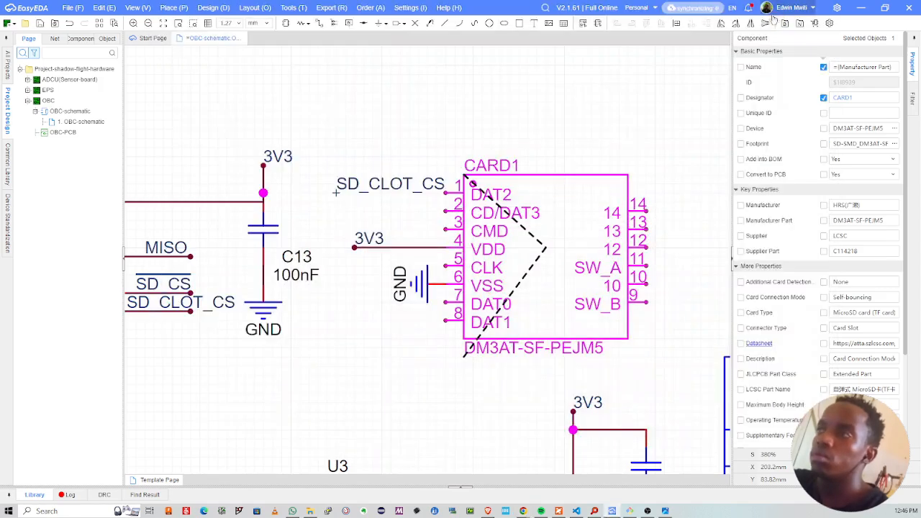
click(540, 141)
right_drag(569, 299, 486, 296)
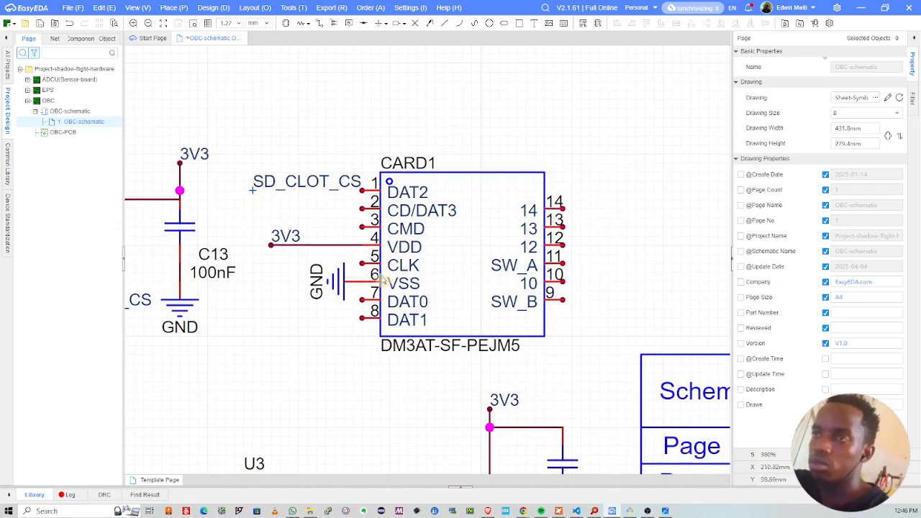
mouse_move(409, 265)
right_down()
mouse_move(469, 235)
mouse_move(599, 264)
right_up()
right_drag(363, 266, 452, 265)
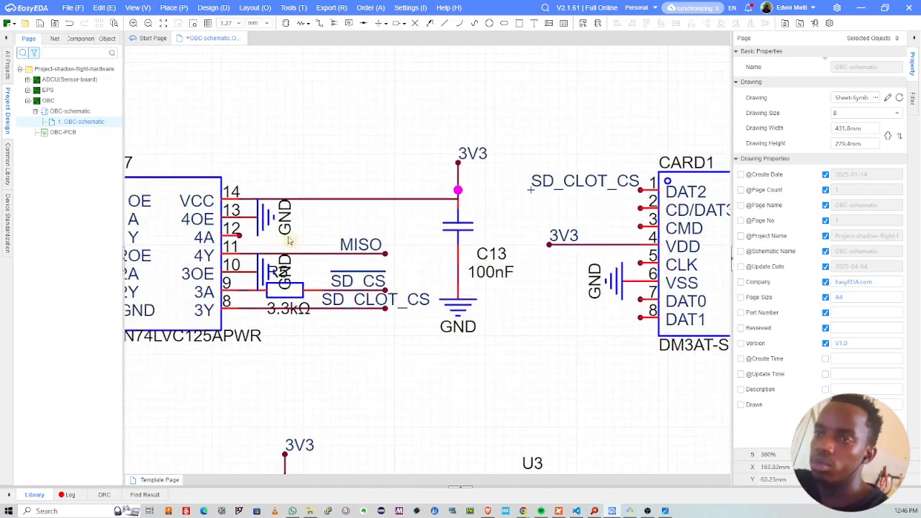
right_drag(289, 241, 341, 239)
key(alt+w)
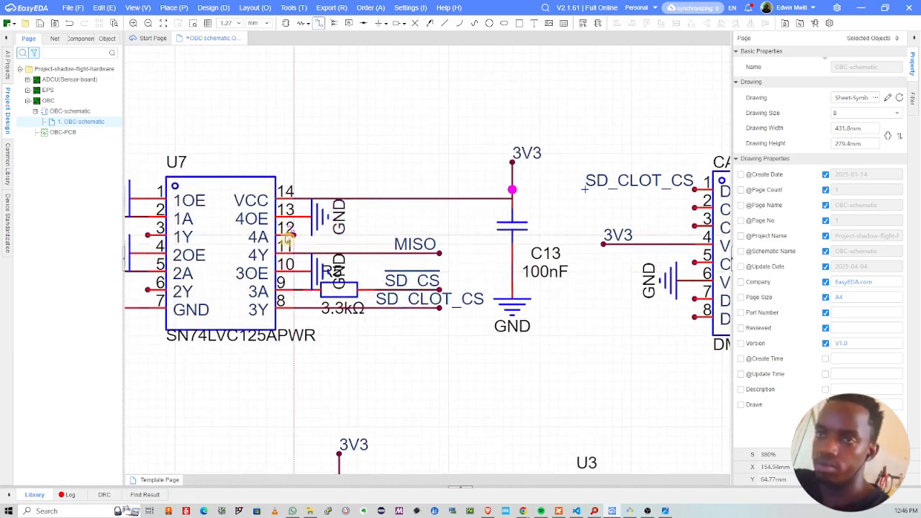
click(294, 235)
click(439, 235)
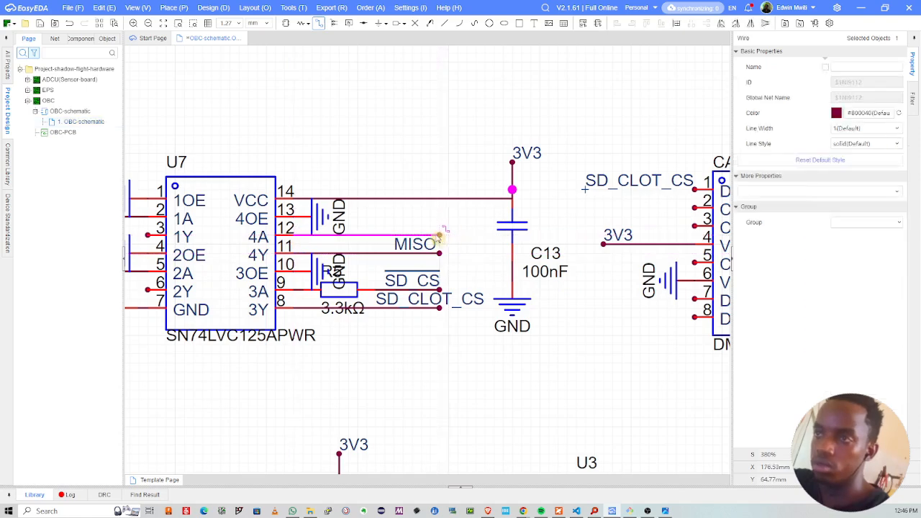
Step: Draw equally long horizontal wires outward from U7's 2Y (pin 6) and 1Y (pin 3) outputs
right_drag(294, 266, 475, 239)
click(329, 262)
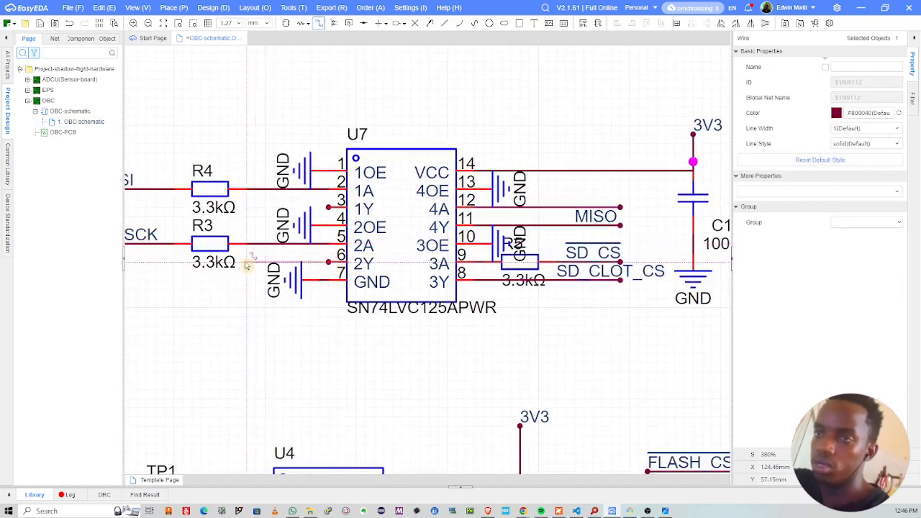
double_click(246, 262)
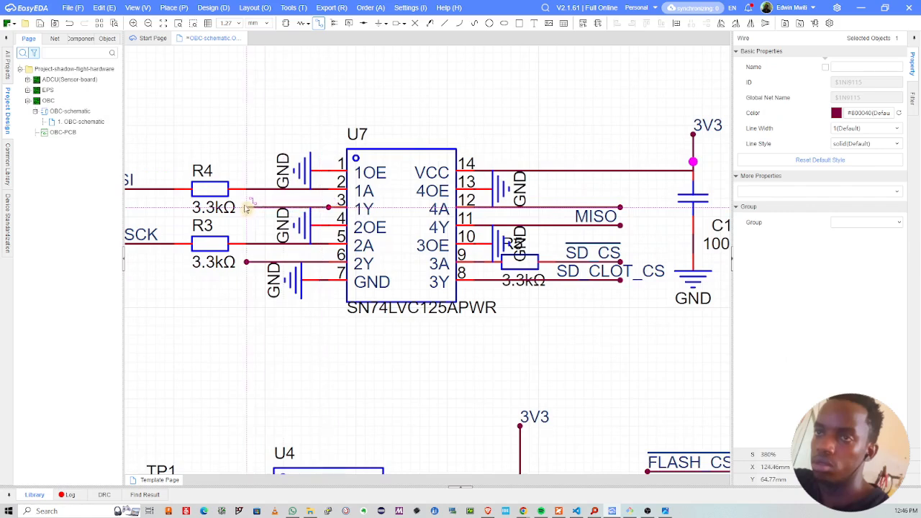
click(329, 329)
scroll(329, 329, down, 2)
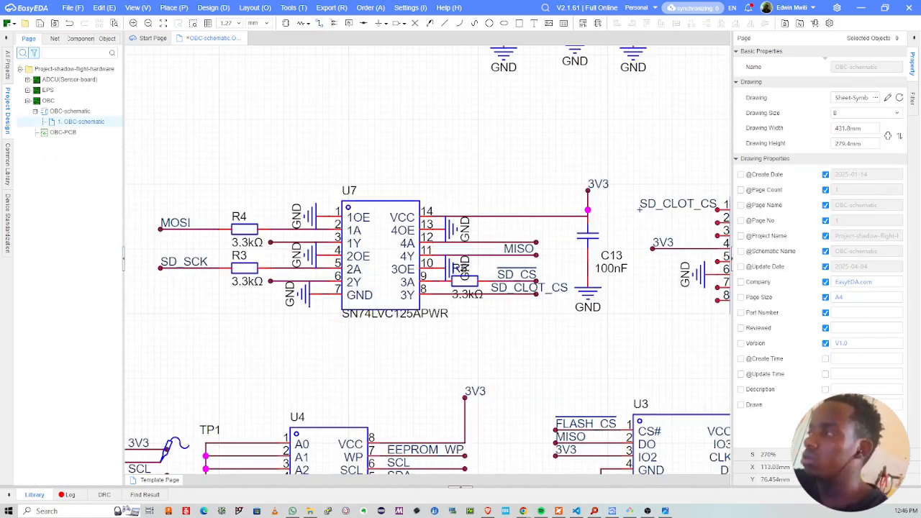
Step: Switch to the browser, close the 74lvc125apw search page, and check the buffer's output wiring in the reference schematic
key(alt+Tab)
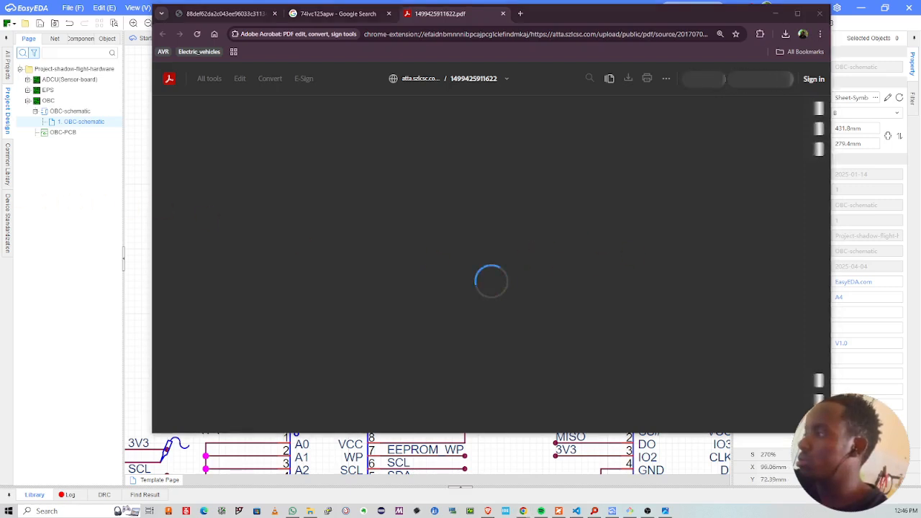
click(330, 15)
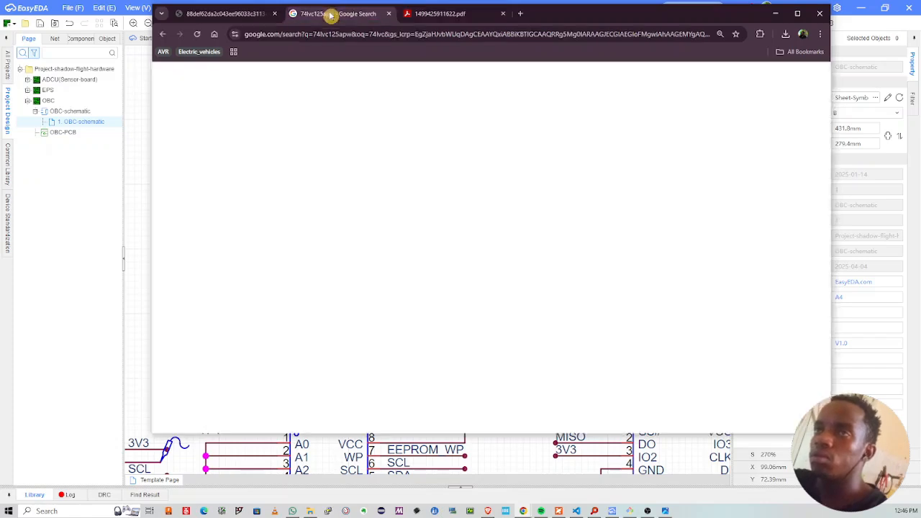
click(392, 15)
click(223, 13)
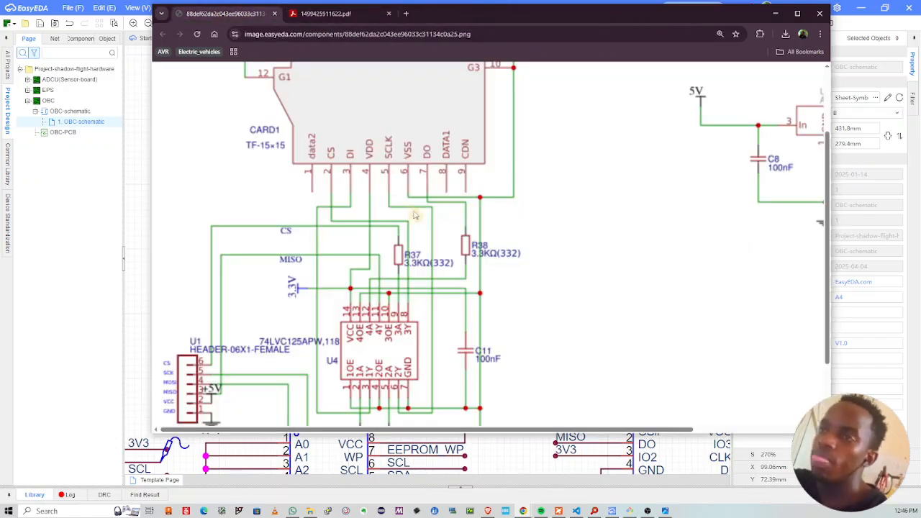
scroll(414, 216, down, 1)
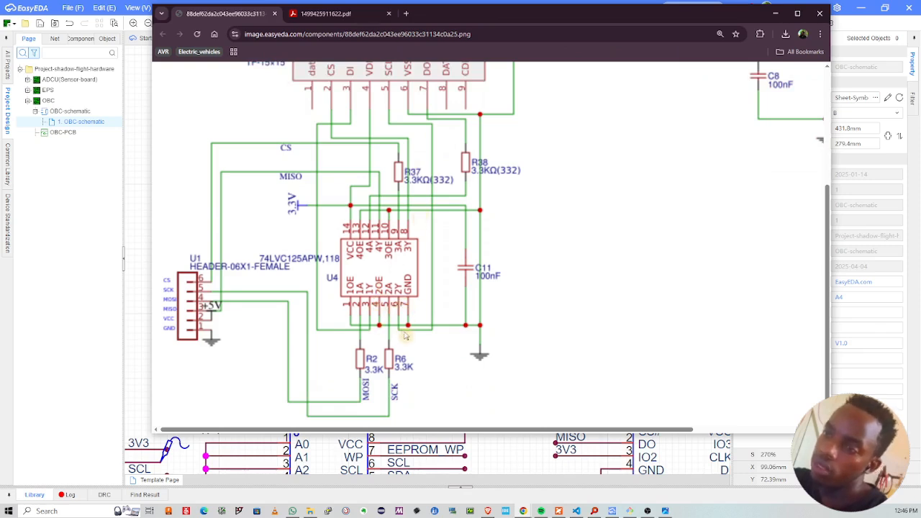
scroll(399, 124, up, 1)
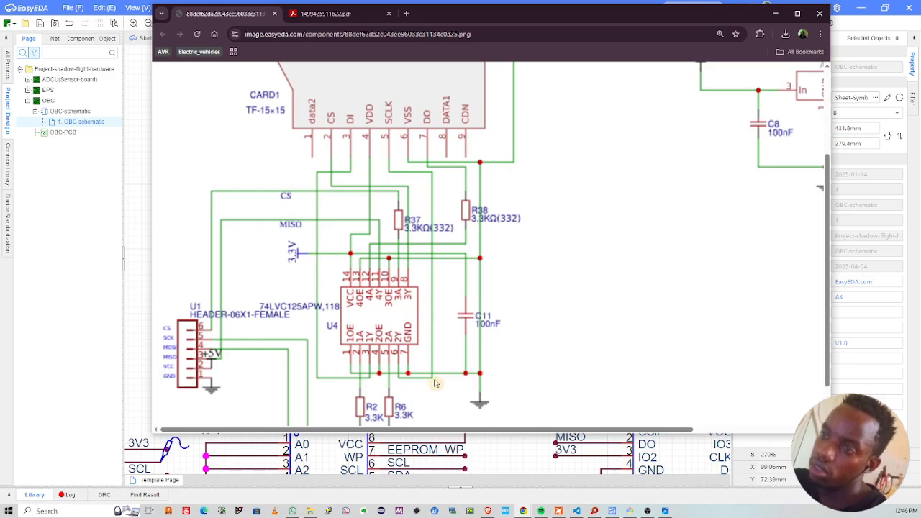
key(alt+Tab)
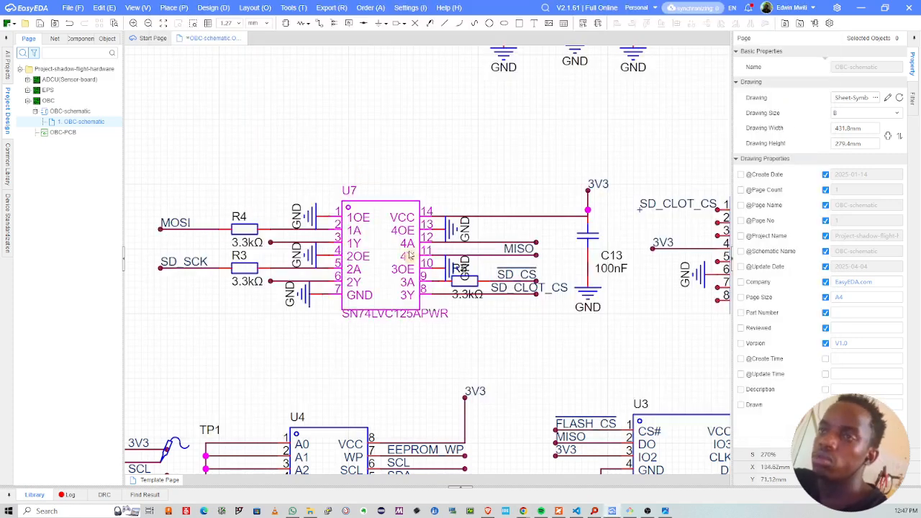
Step: Copy the SD_CLOT_CS net label and paste it on the free end of U7's 2Y wire (pin 6)
scroll(434, 251, up, 3)
right_drag(192, 235, 420, 245)
scroll(547, 234, down, 2)
click(668, 268)
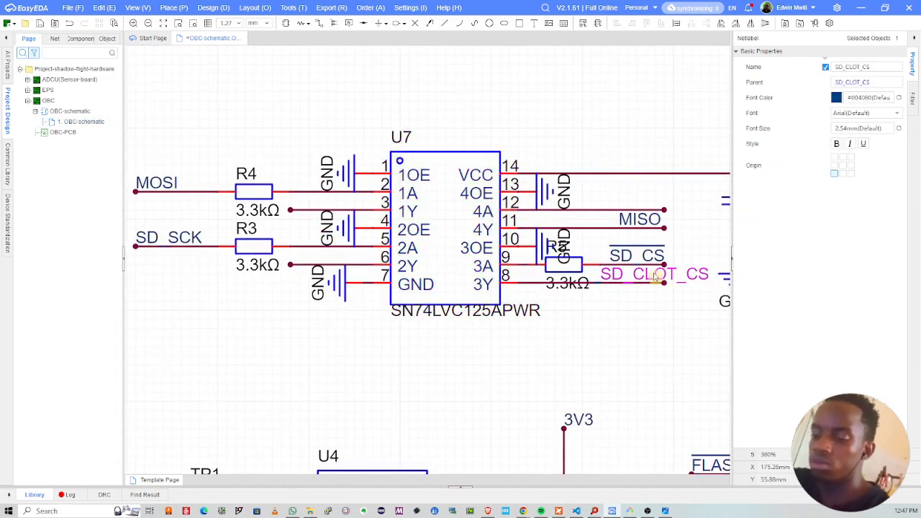
key(ctrl+c)
key(ctrl+v)
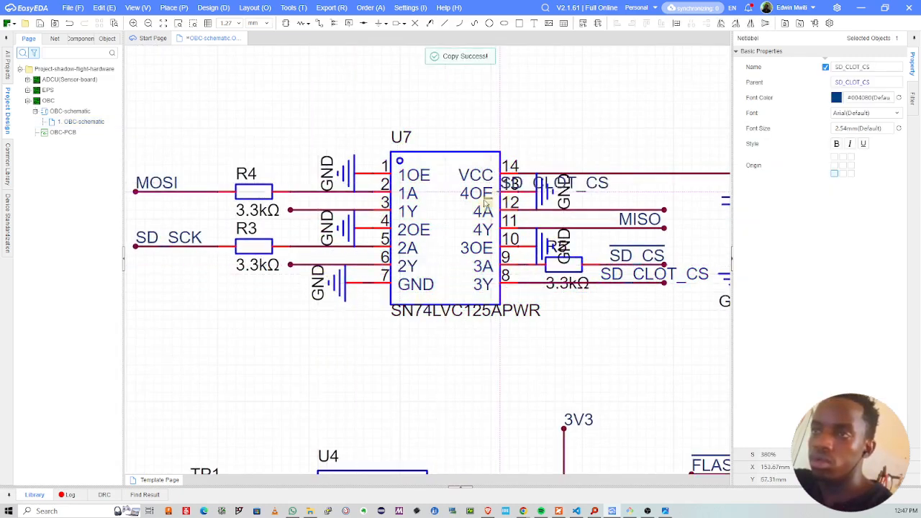
click(293, 266)
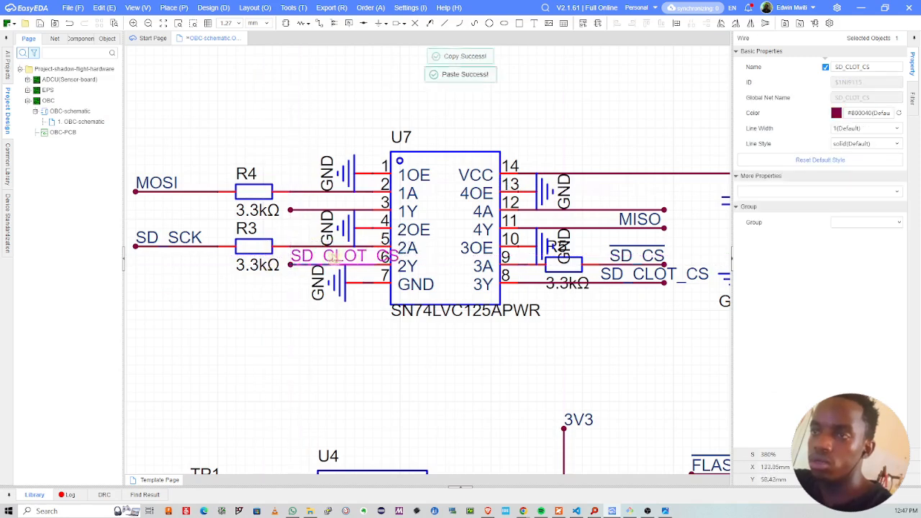
Step: Move resistors R4 and R3 with their MOSI and SD_SCK wires farther away from U7
scroll(201, 164, down, 2)
right_drag(149, 174, 232, 172)
drag(203, 138, 346, 268)
drag(321, 182, 270, 182)
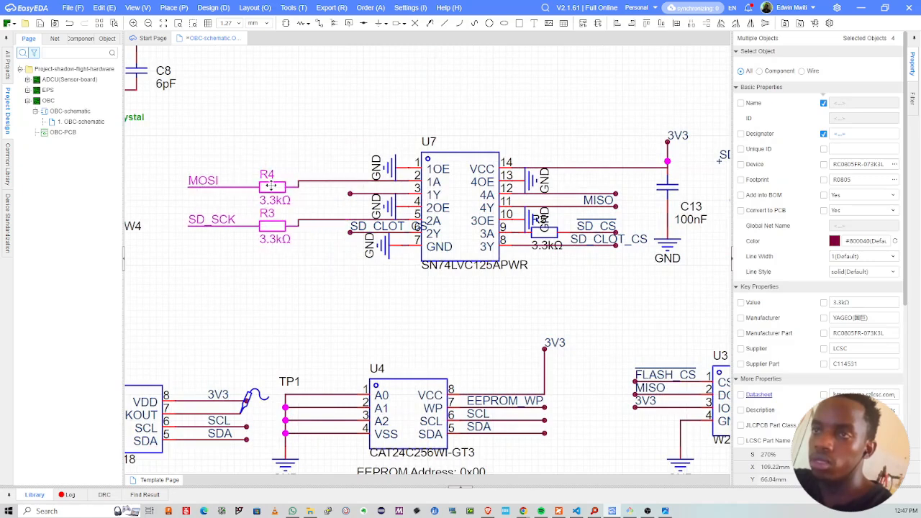
Step: Move the GND symbols on U7's pins 1, 4 and 7 outward toward R4 and R3, extending their wires
drag(326, 144, 401, 274)
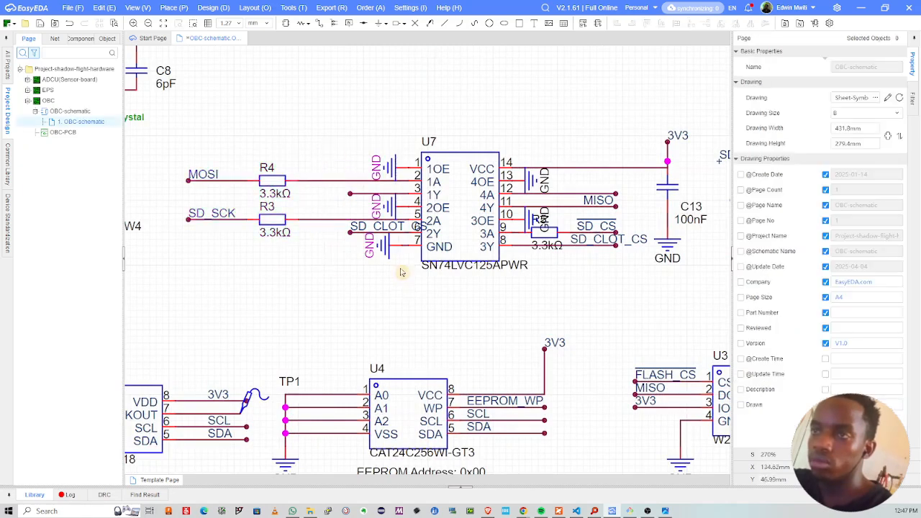
drag(390, 207, 347, 207)
drag(369, 163, 306, 167)
drag(344, 207, 305, 205)
drag(369, 248, 298, 228)
click(330, 200)
scroll(364, 230, up, 3)
Step: Rename the net label on U7's 2Y wire as SD_CLOT_SCK
click(337, 156)
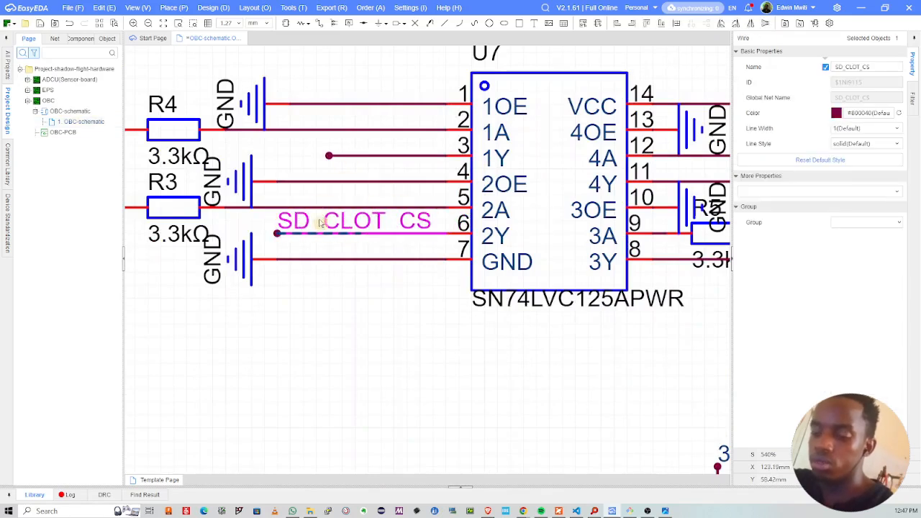
key(ctrl+c)
key(ctrl+v)
double_click(362, 220)
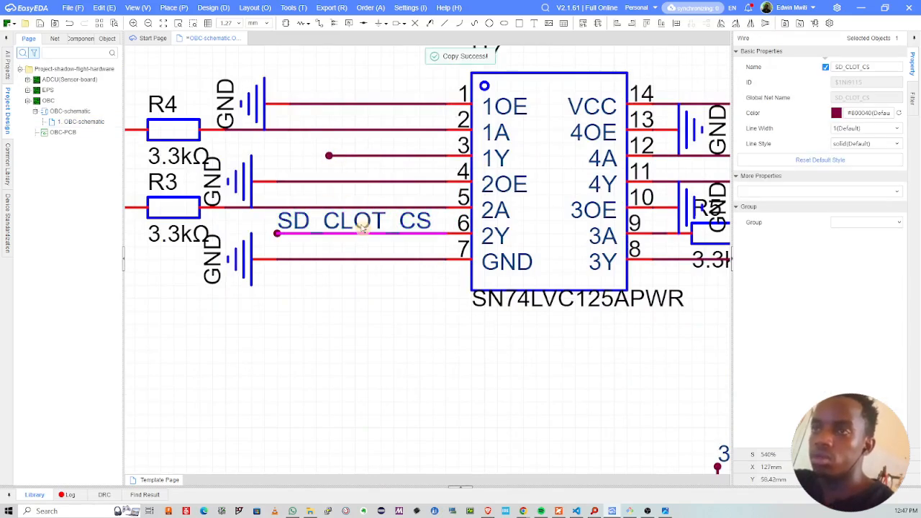
click(417, 232)
key(BackSpace)
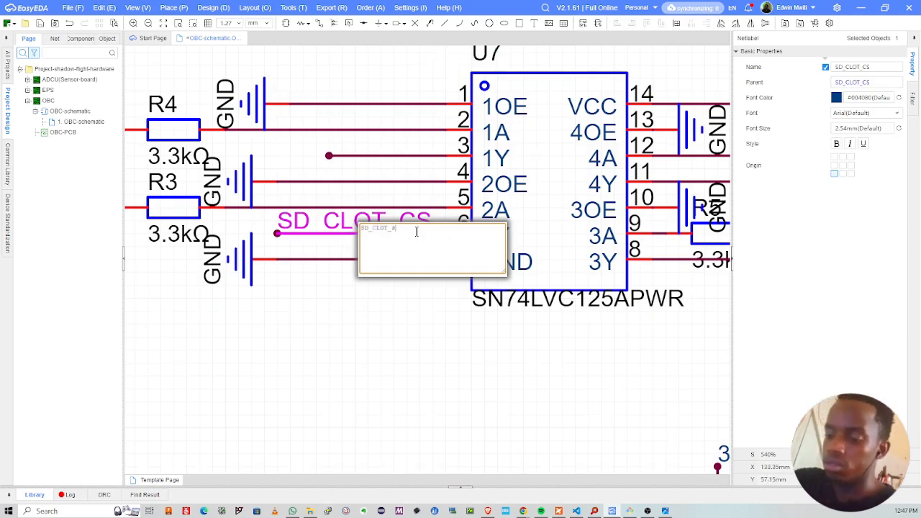
key(Return)
click(376, 319)
Step: Extend U7's 2Y wire outward, shift its SD_CLOT_SCK label along, and lengthen the 1Y wire to end in line with it
drag(321, 221, 261, 223)
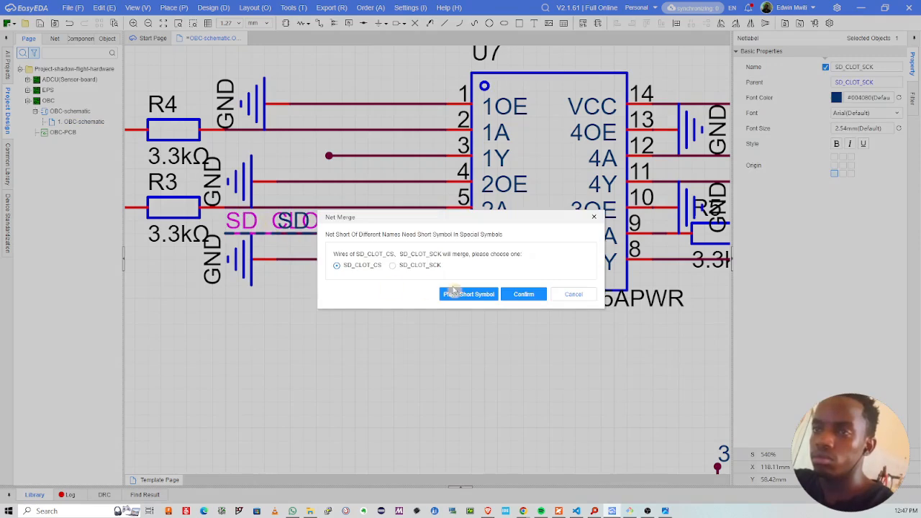
click(572, 295)
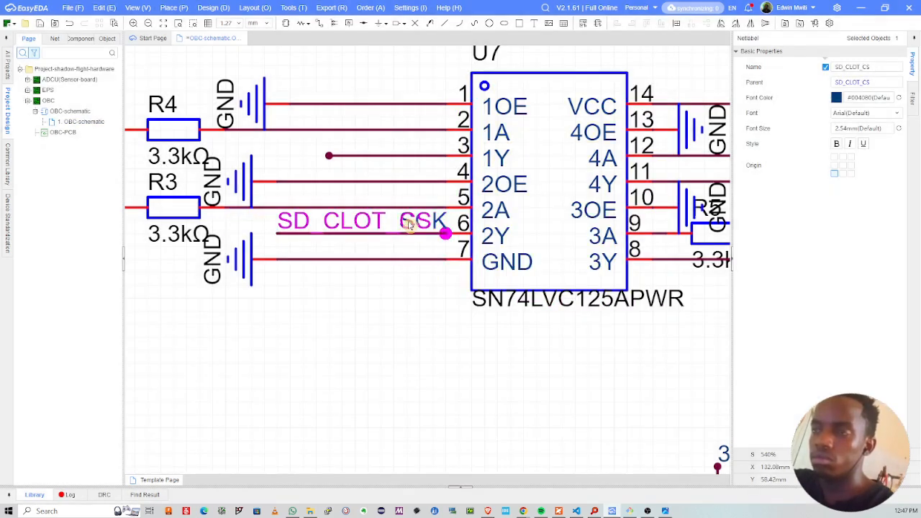
drag(406, 225, 347, 223)
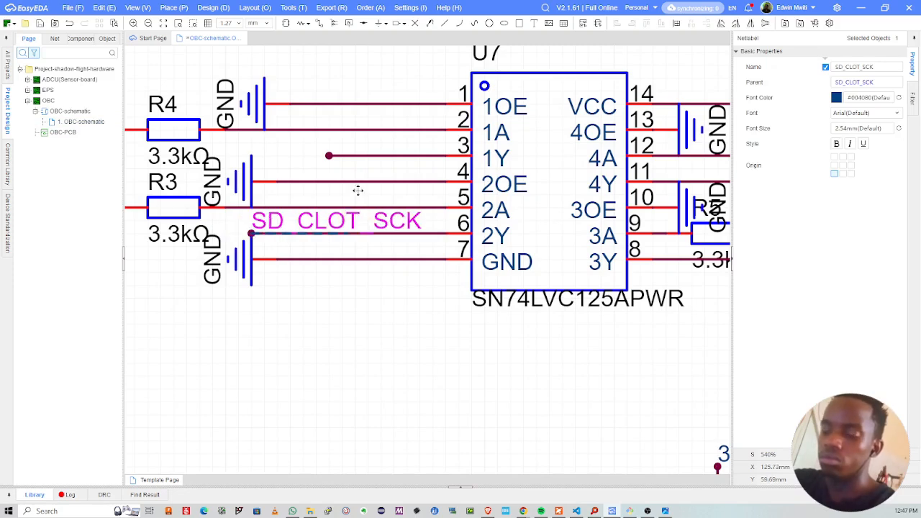
click(329, 161)
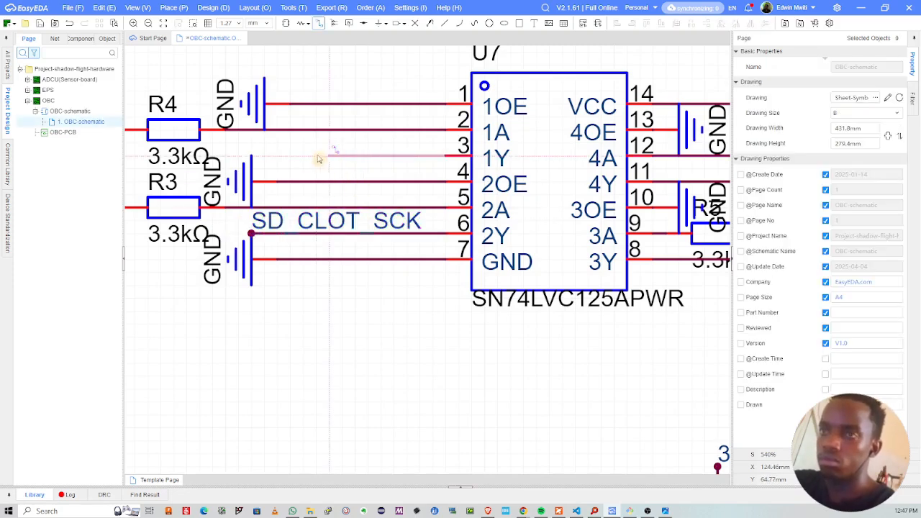
click(257, 155)
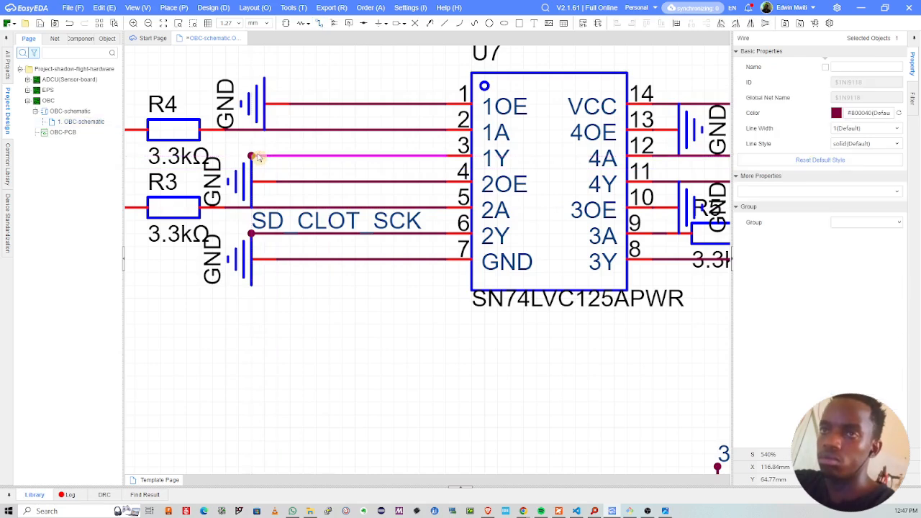
key(Escape)
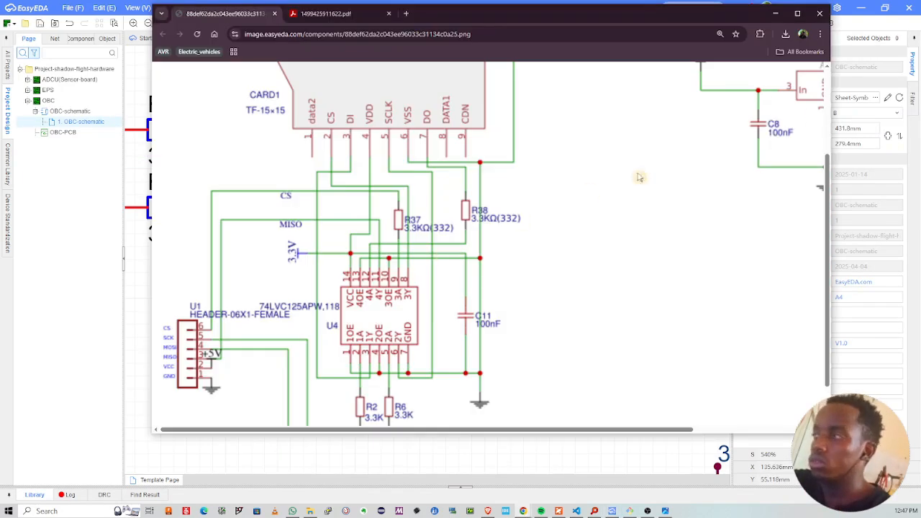
Step: Examine the pin assignments and card detection switch details throughout the DM3 series connector datasheet, and close it
key(alt+Tab)
click(335, 13)
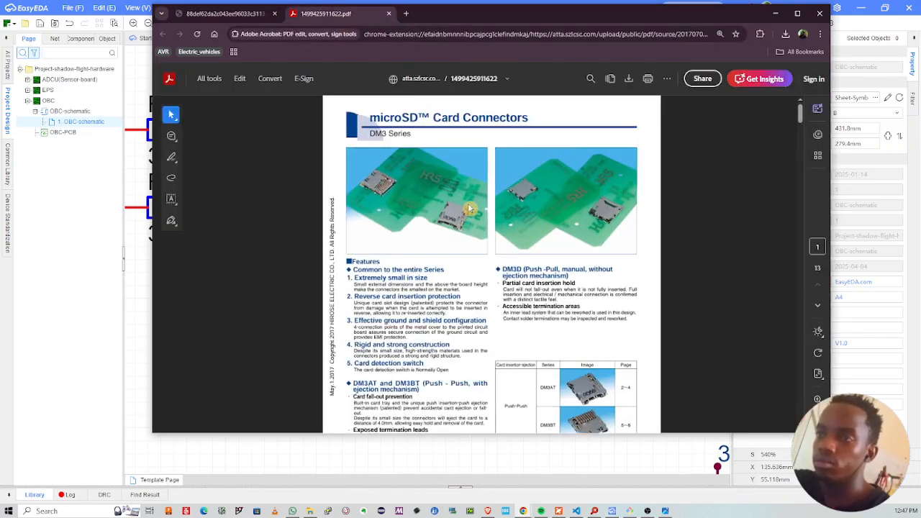
scroll(475, 212, down, 15)
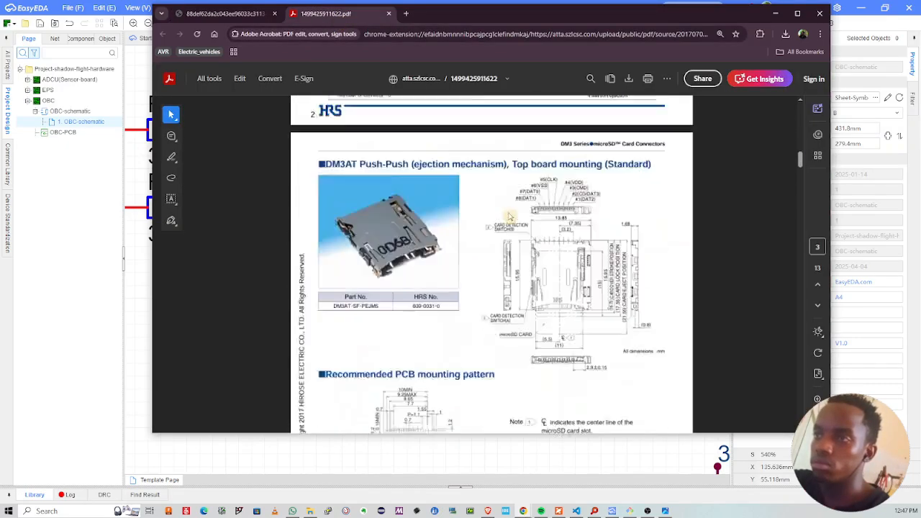
scroll(503, 220, up, 10)
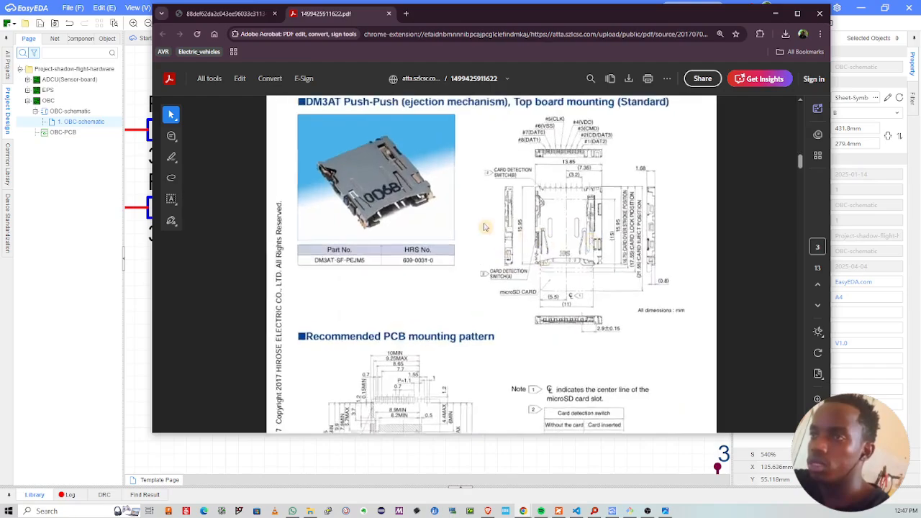
scroll(489, 223, up, 10)
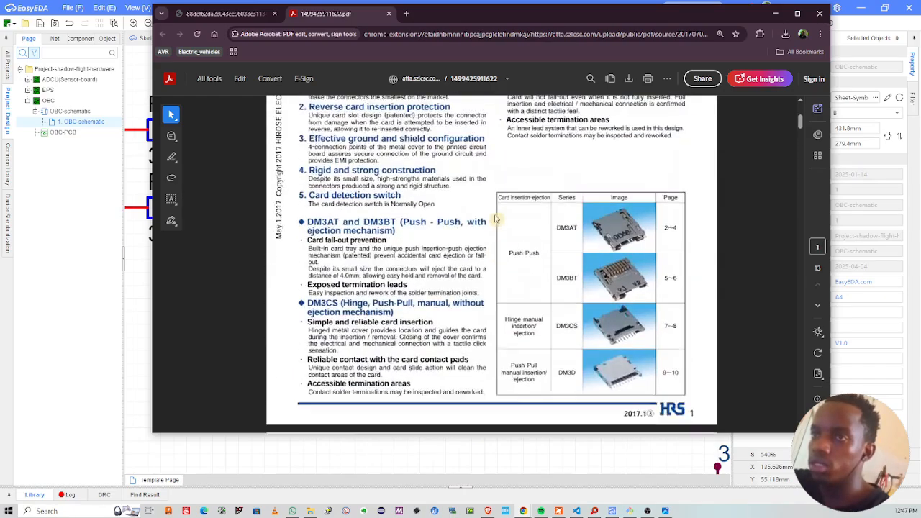
scroll(495, 219, down, 15)
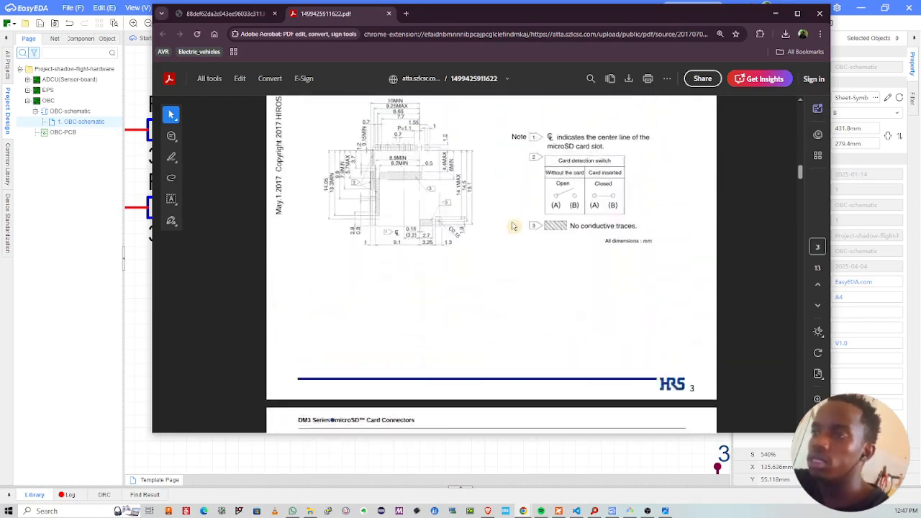
scroll(512, 226, down, 10)
scroll(511, 227, up, 5)
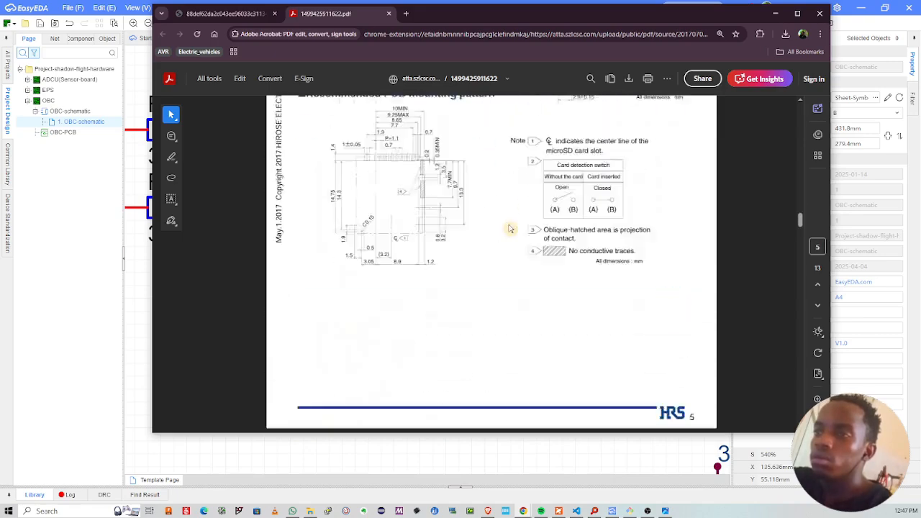
scroll(513, 229, down, 10)
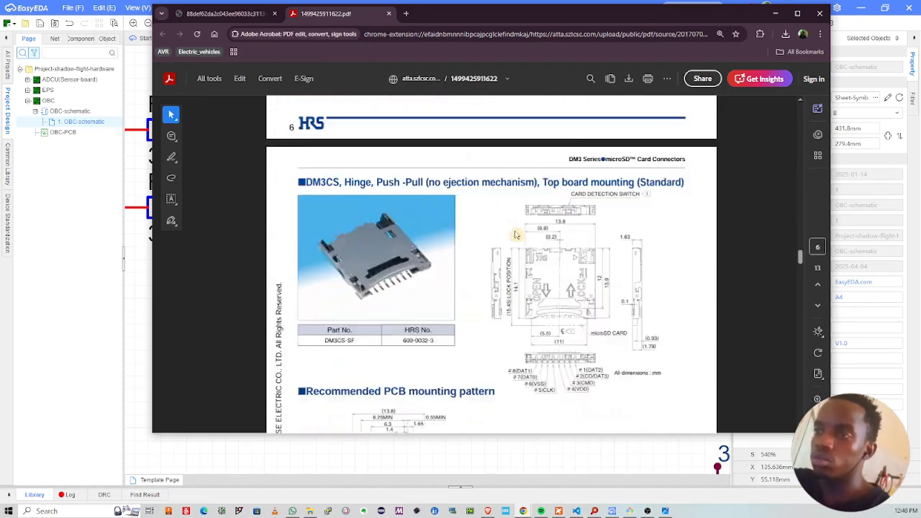
scroll(516, 236, down, 8)
scroll(519, 234, up, 7)
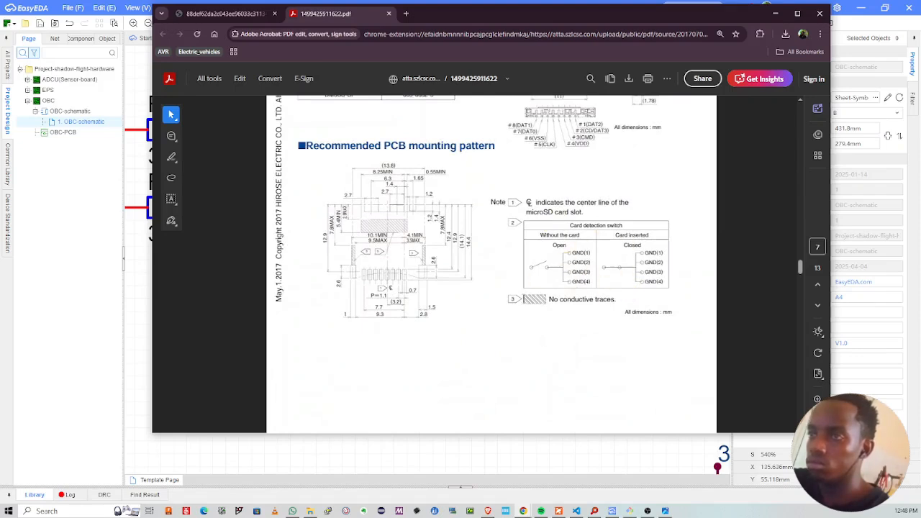
ctrl+scroll(599, 225, up, 3)
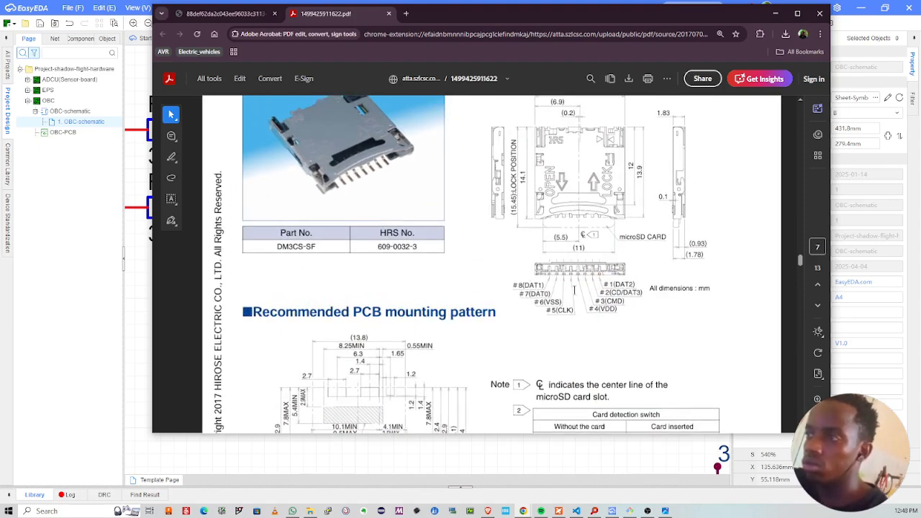
scroll(591, 232, down, 15)
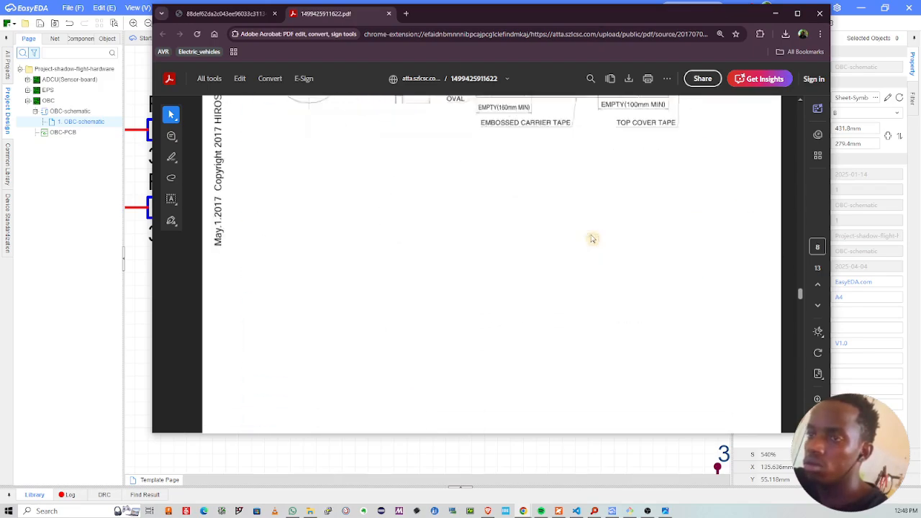
scroll(588, 242, down, 15)
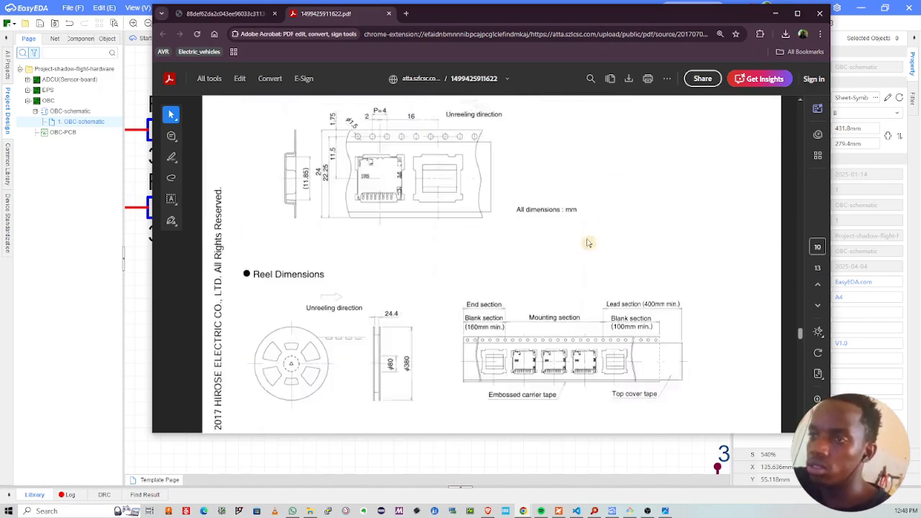
scroll(588, 244, down, 15)
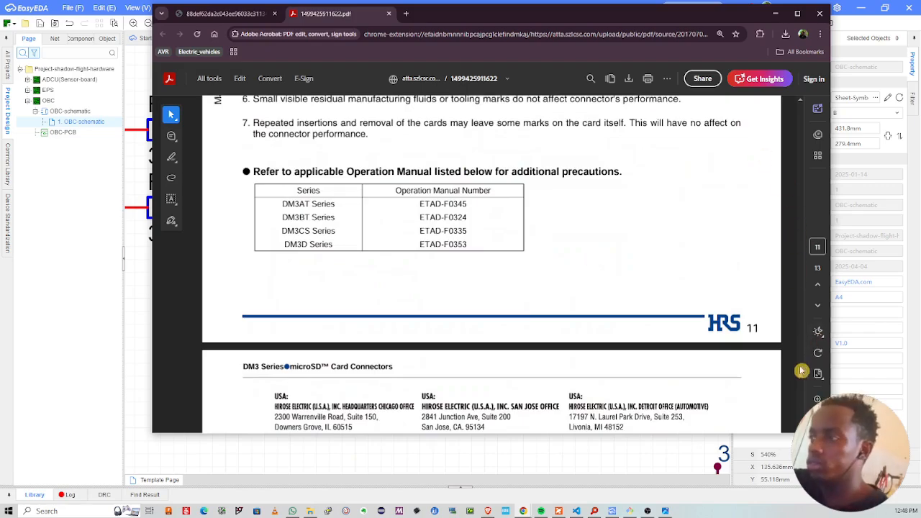
drag(800, 374, 798, 106)
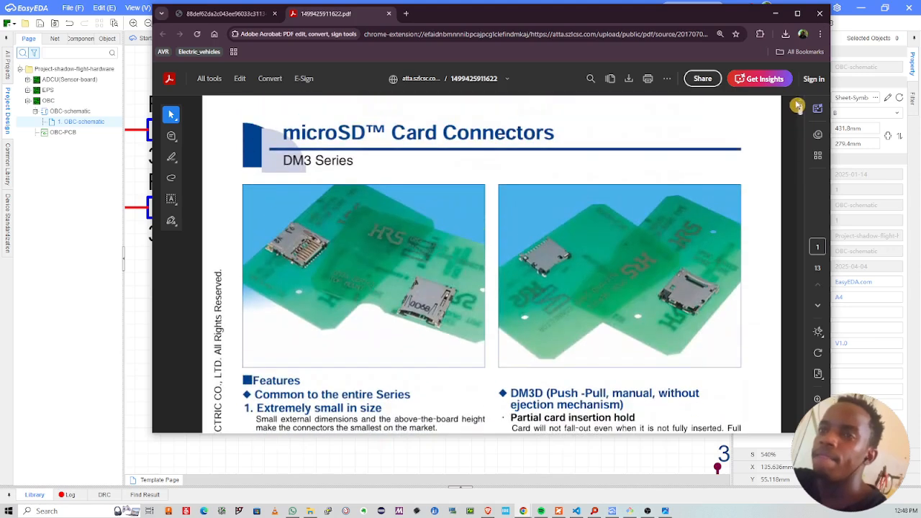
click(392, 13)
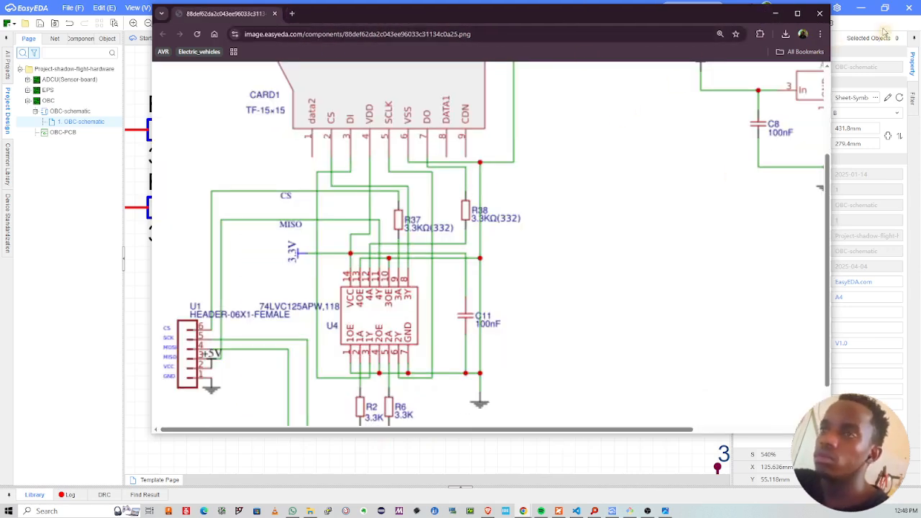
click(779, 18)
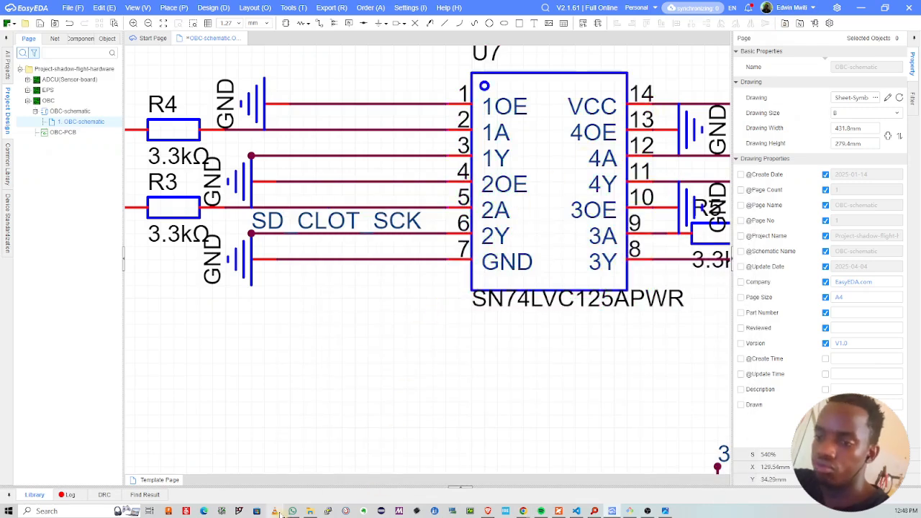
mouse_move(526, 513)
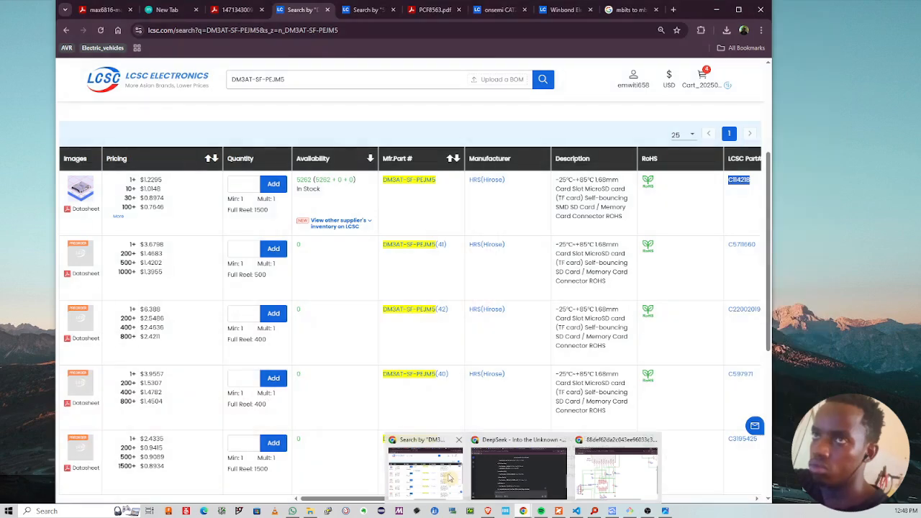
click(449, 477)
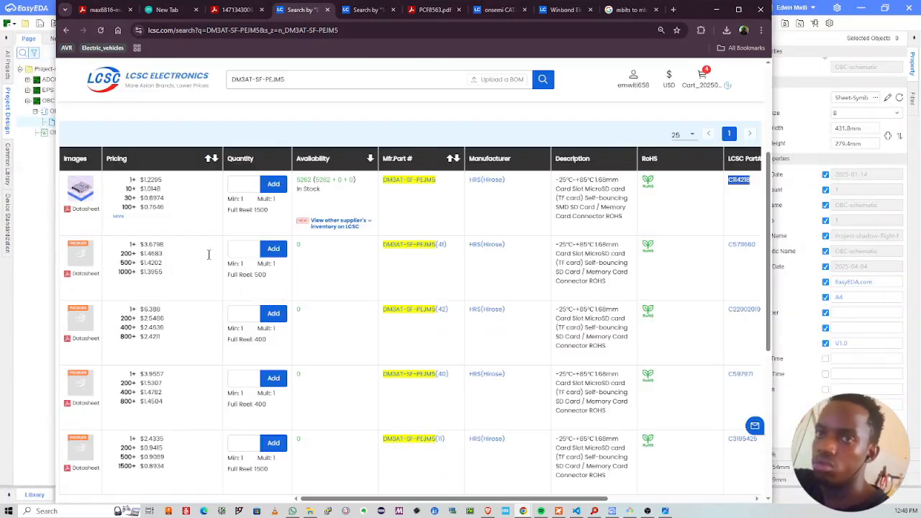
click(367, 9)
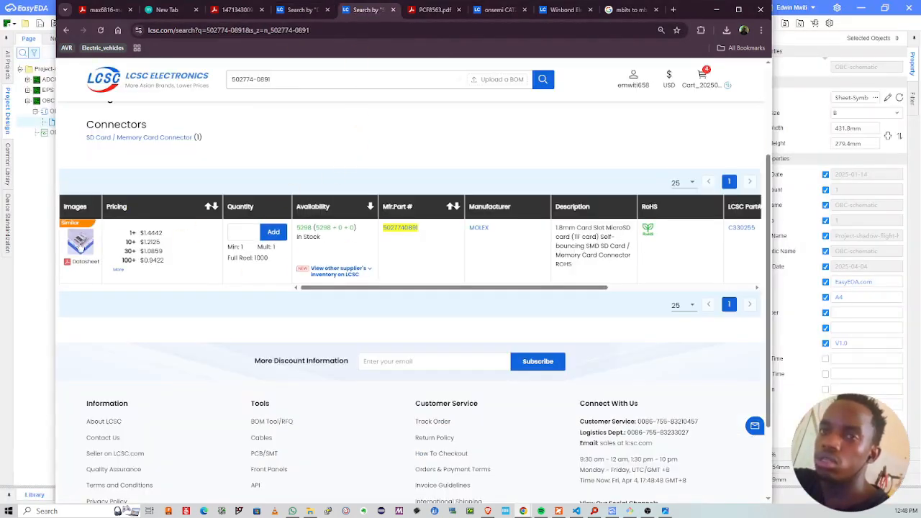
mouse_move(81, 248)
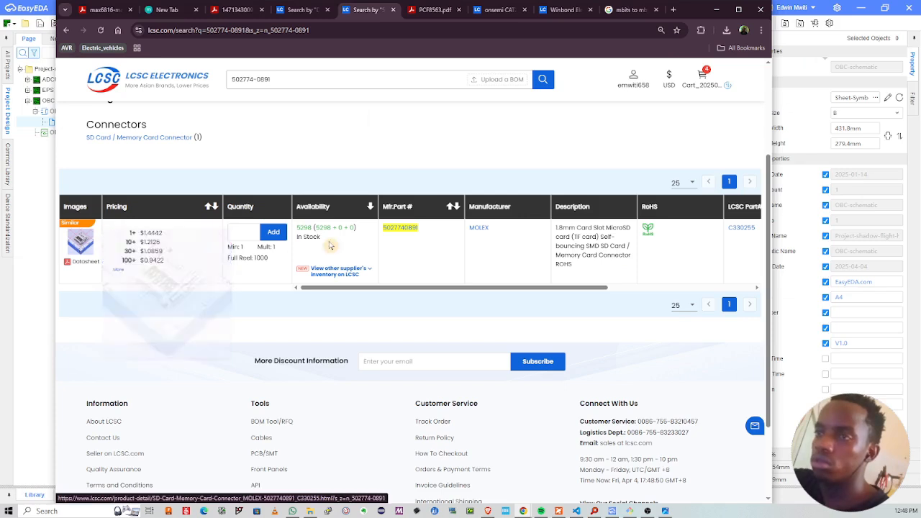
drag(756, 229, 729, 233)
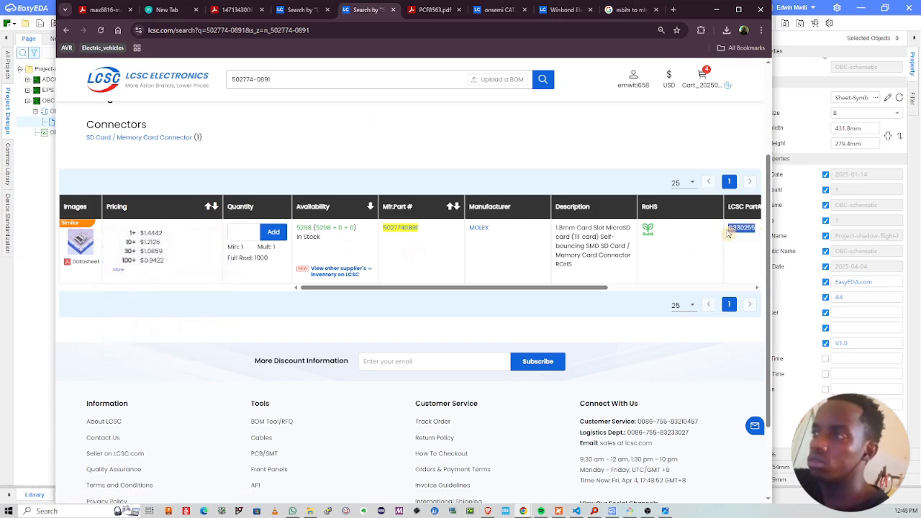
click(86, 263)
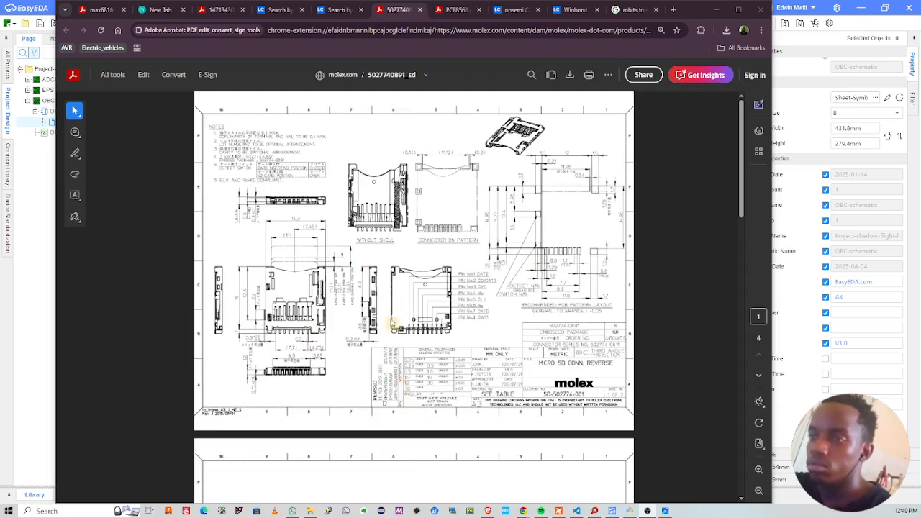
scroll(528, 353, down, 2)
scroll(528, 353, down, 3)
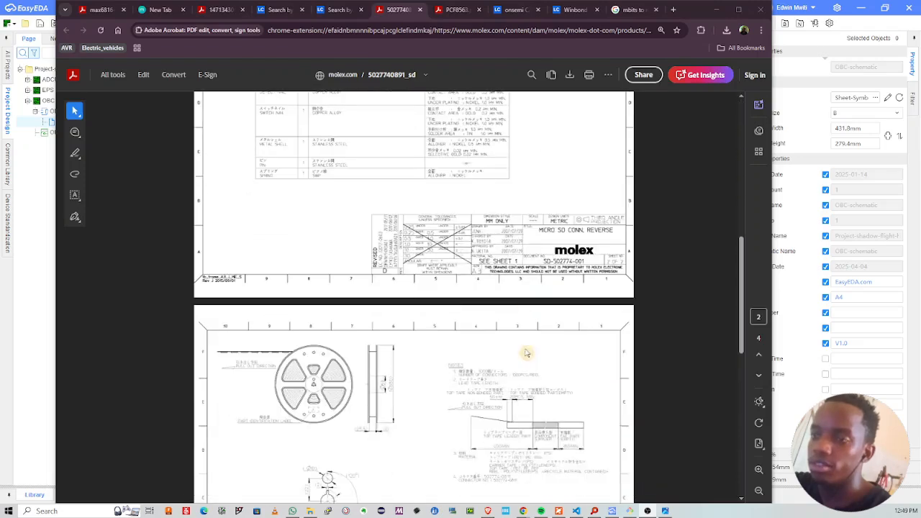
scroll(415, 290, down, 7)
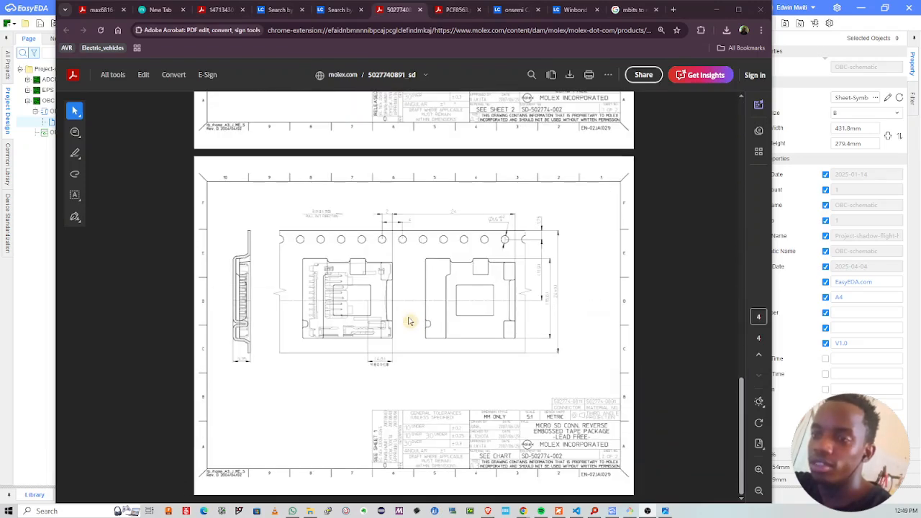
scroll(547, 358, up, 10)
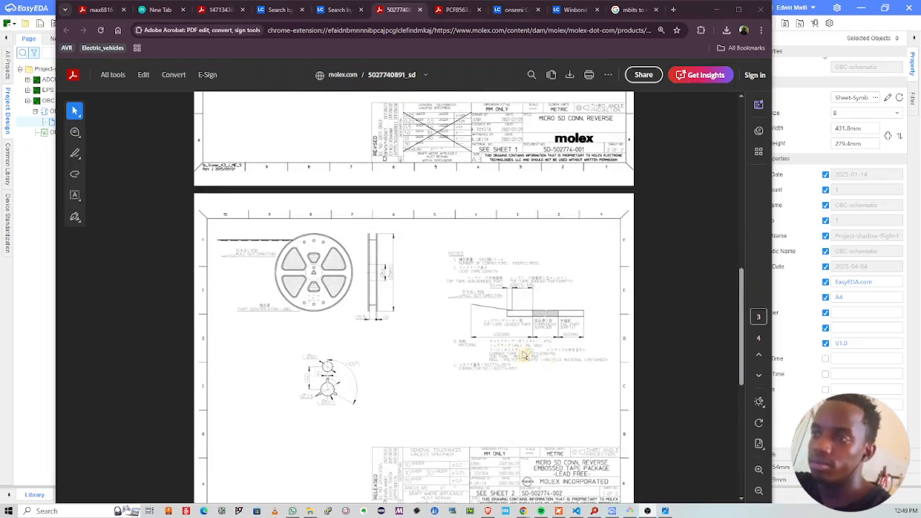
scroll(504, 350, up, 2)
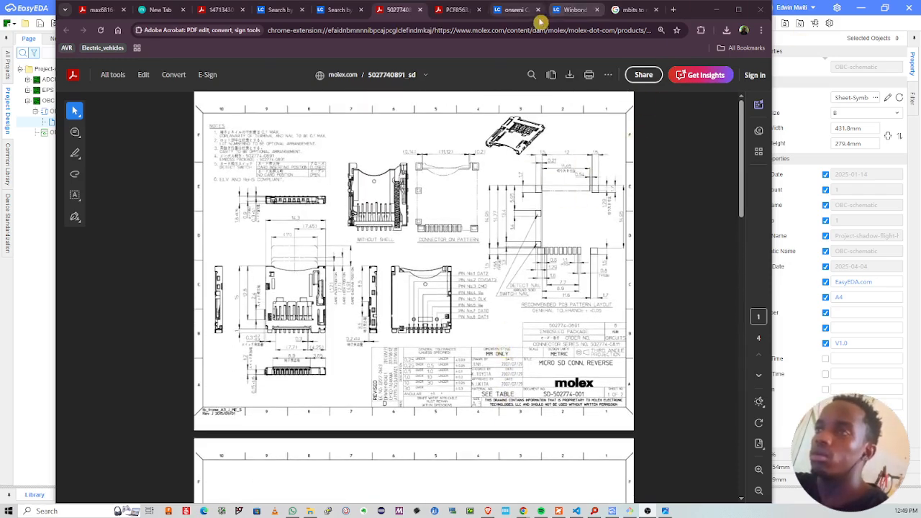
click(718, 10)
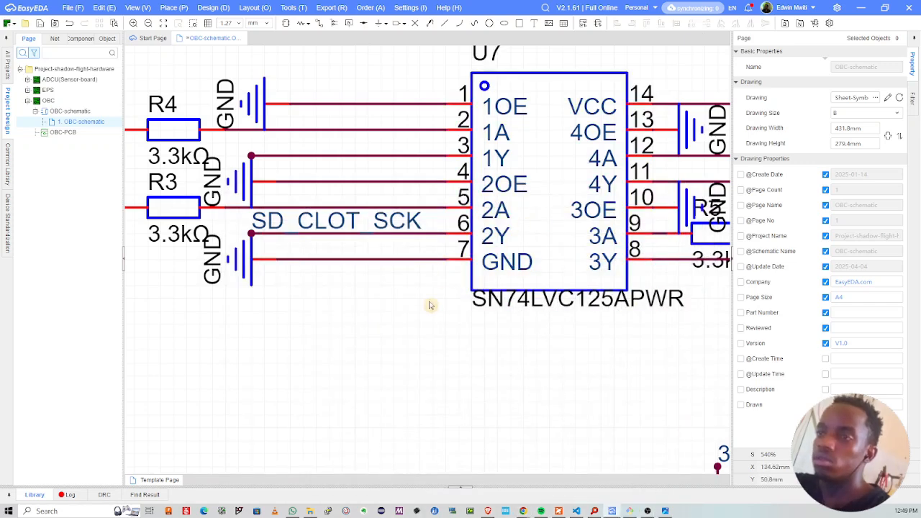
key(shift+f)
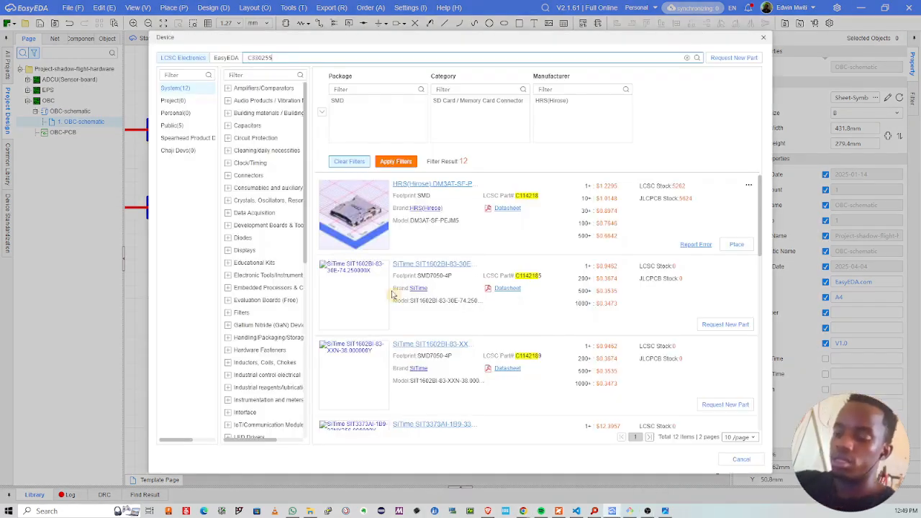
text(C330255)
key(Return)
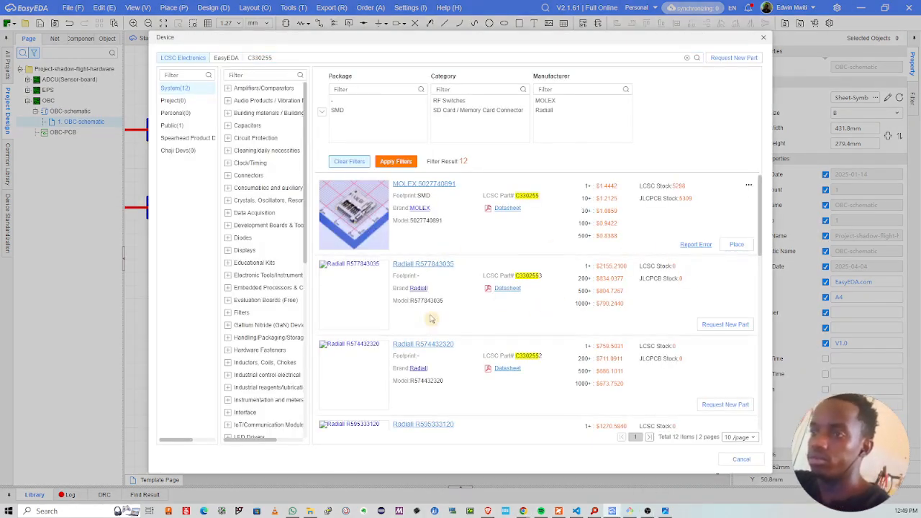
scroll(385, 329, down, 2)
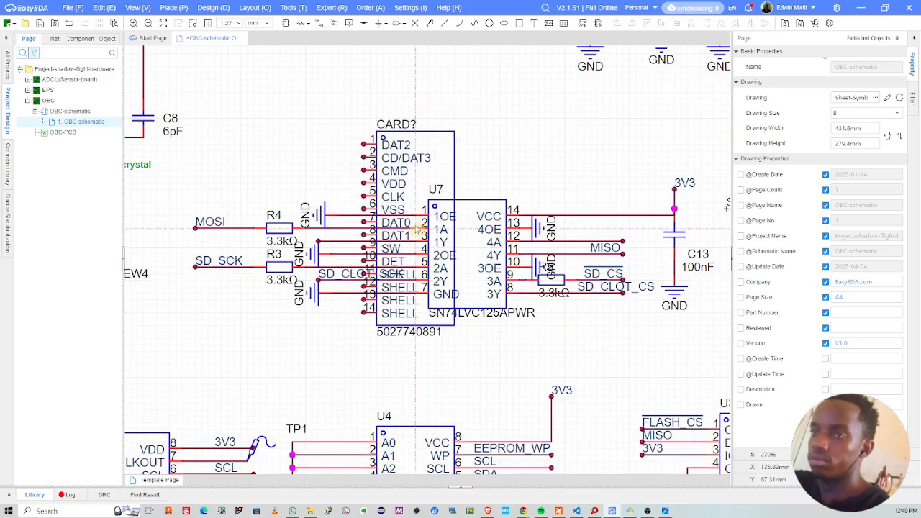
scroll(416, 189, up, 2)
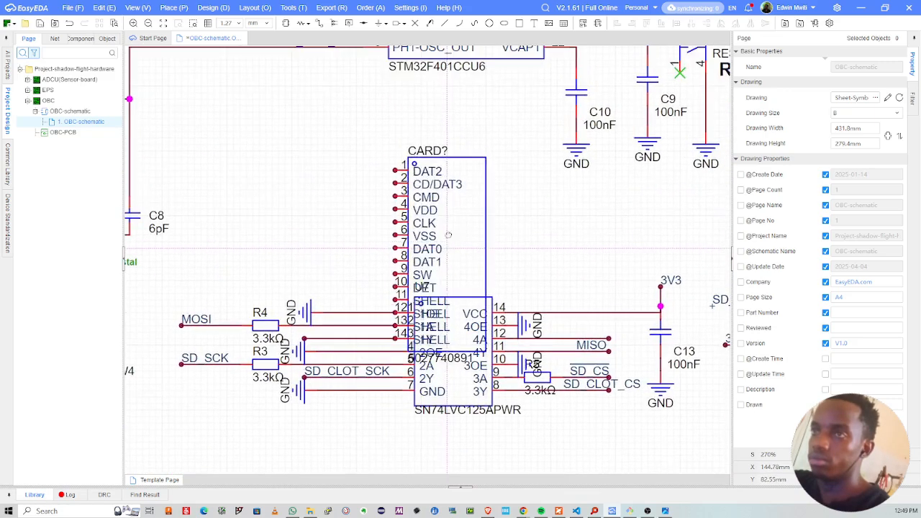
click(351, 191)
key(Escape)
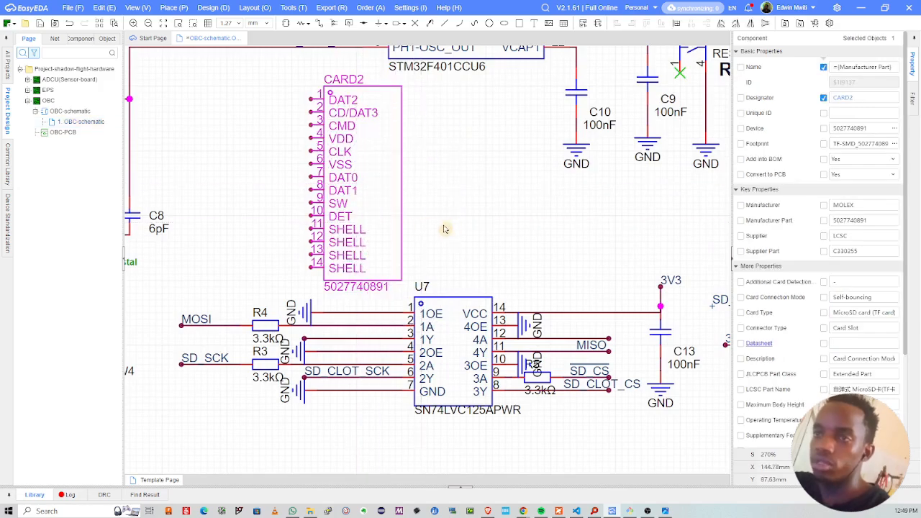
scroll(498, 351, down, 3)
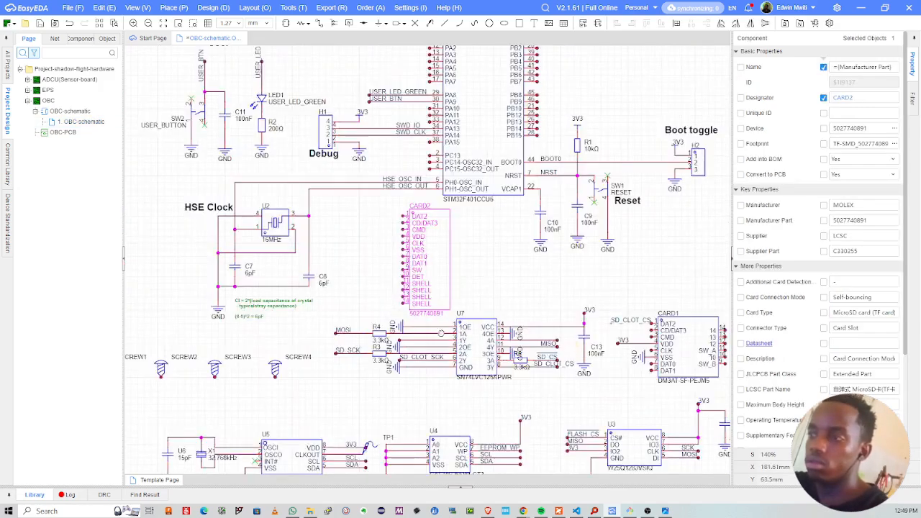
scroll(372, 271, up, 3)
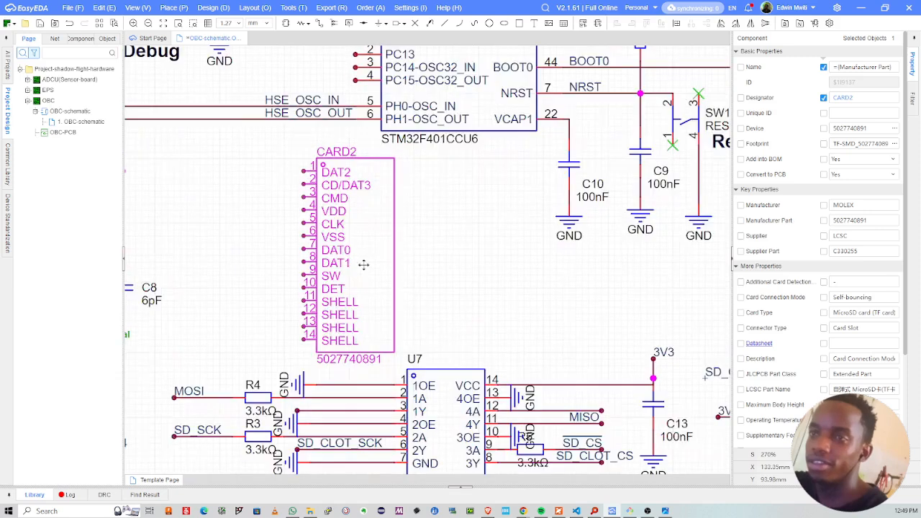
click(424, 287)
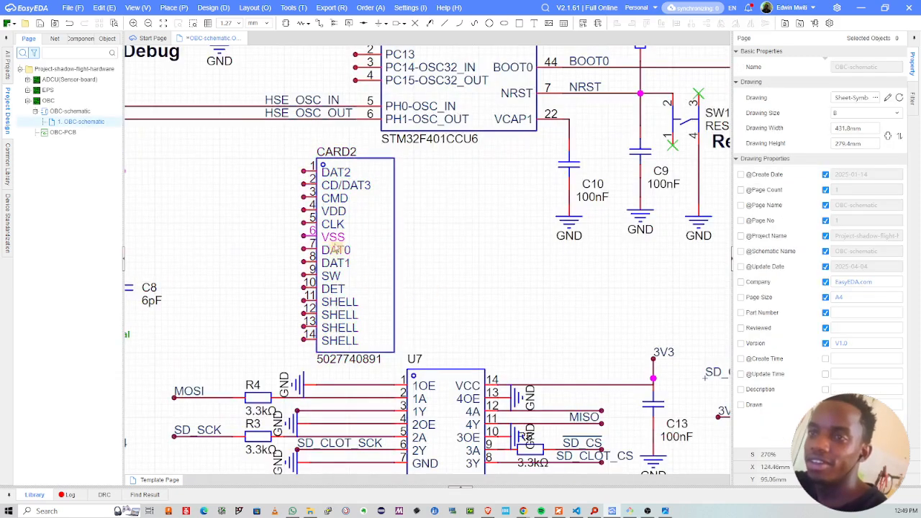
scroll(333, 189, up, 3)
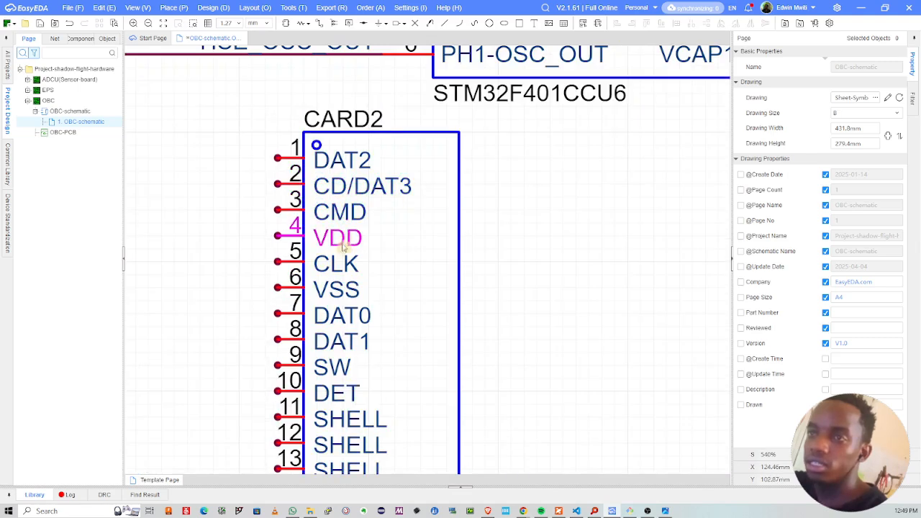
Step: Draw a horizontal wire from CARD1's CLK pin, ending in line with the 3V3 wire above it
scroll(363, 264, down, 2)
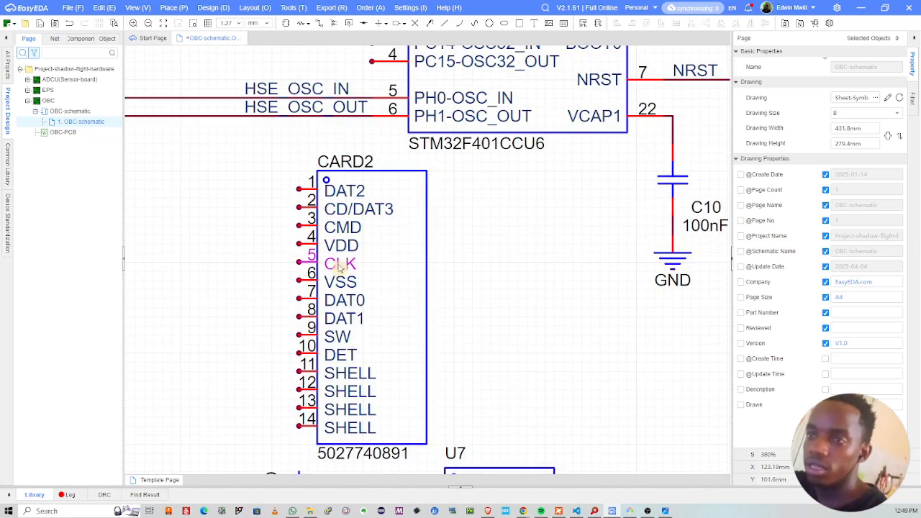
scroll(329, 262, down, 3)
right_drag(427, 303, 362, 225)
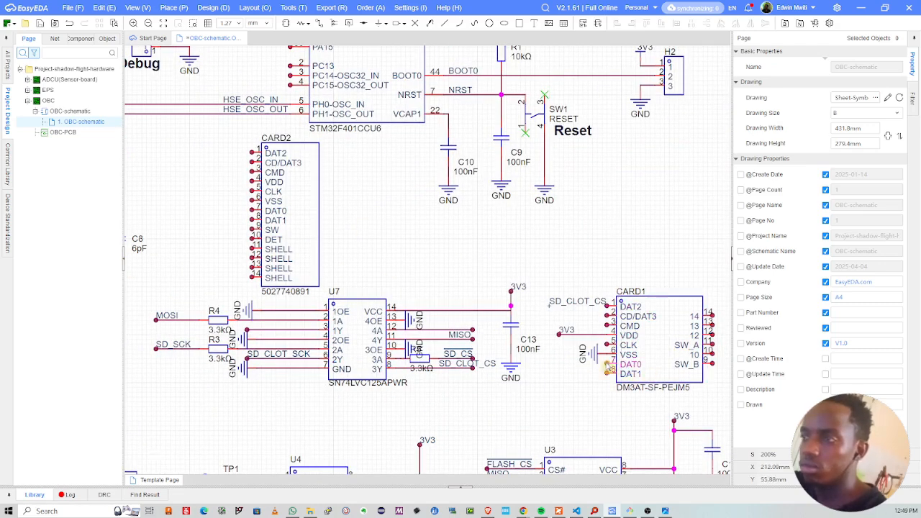
scroll(609, 366, up, 2)
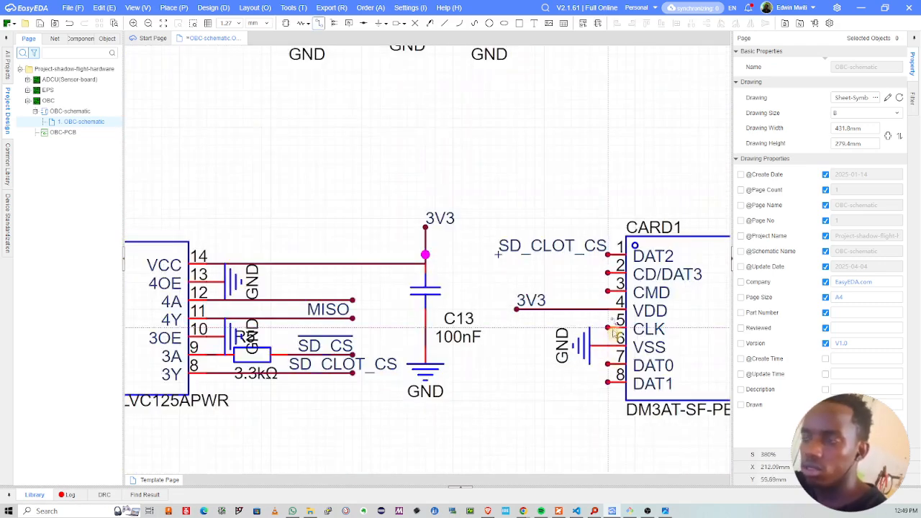
drag(608, 329, 516, 328)
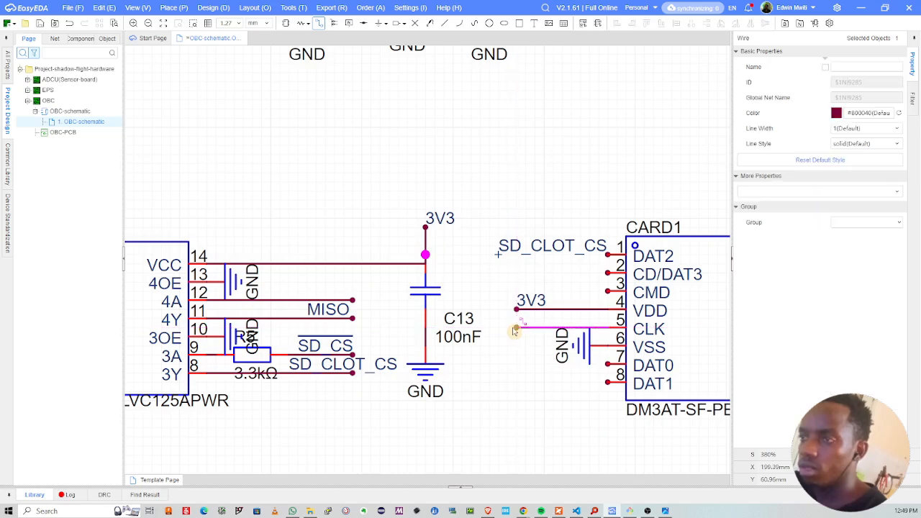
Step: Copy the SD_CLOT_SCK net label from U7's 2Y wire onto the wire at CARD1's CLK pin
right_drag(331, 374, 481, 342)
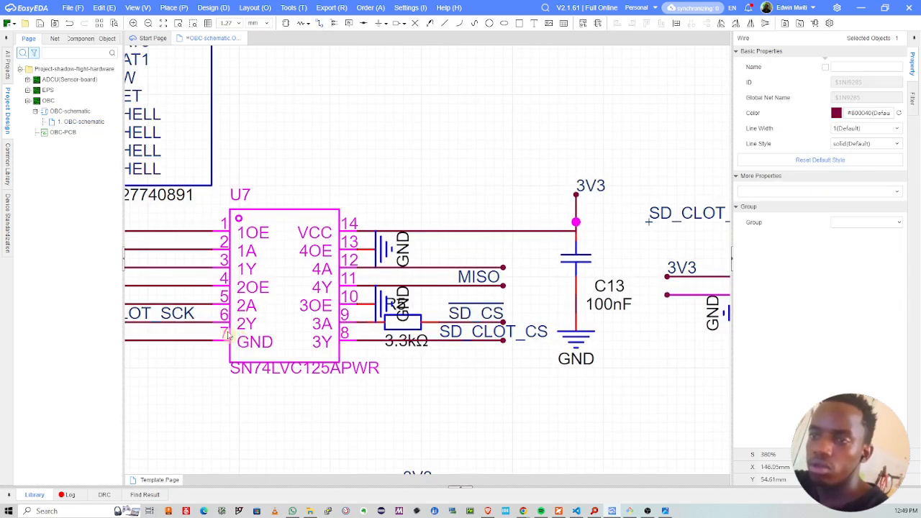
click(173, 315)
key(ctrl+c)
key(ctrl+v)
right_drag(687, 306, 442, 343)
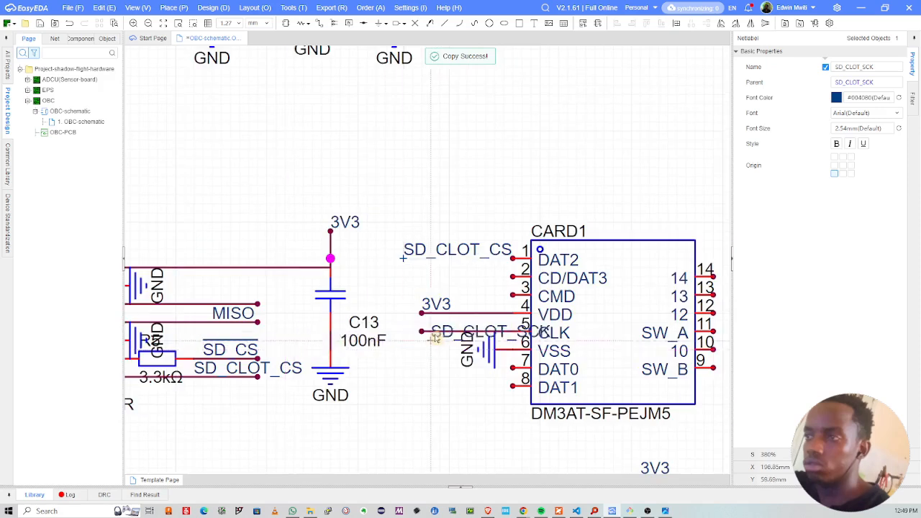
click(434, 332)
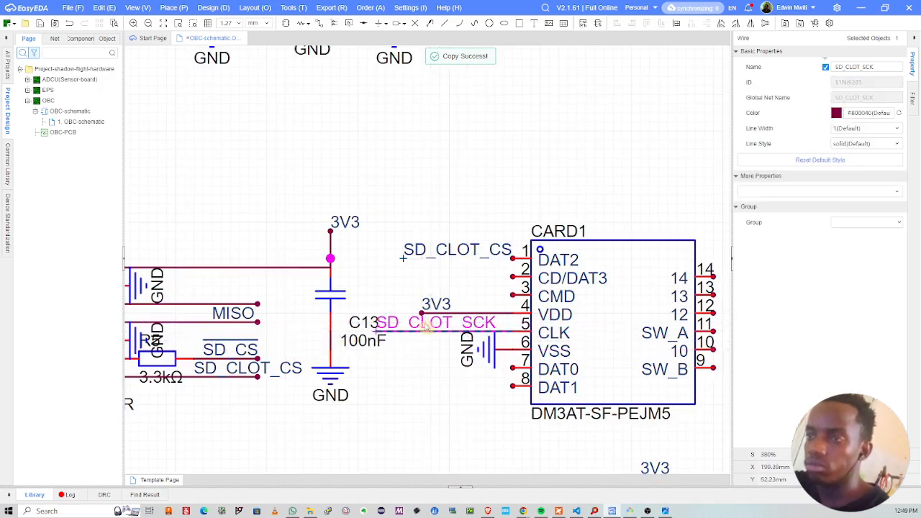
Step: Lengthen CARD1's 3V3 wire so its free end lines up with the SD_CLOT_SCK wire, and save the schematic
drag(438, 313, 403, 312)
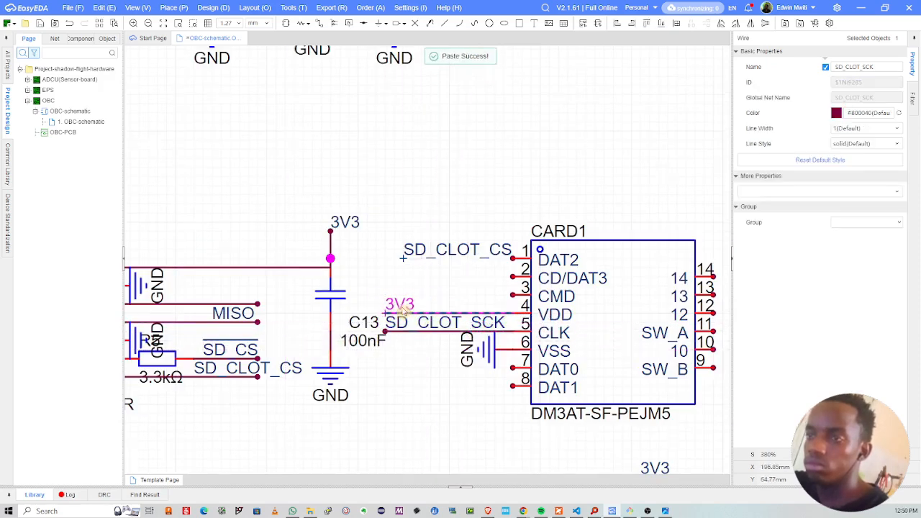
click(426, 291)
scroll(451, 319, down, 3)
scroll(451, 319, up, 3)
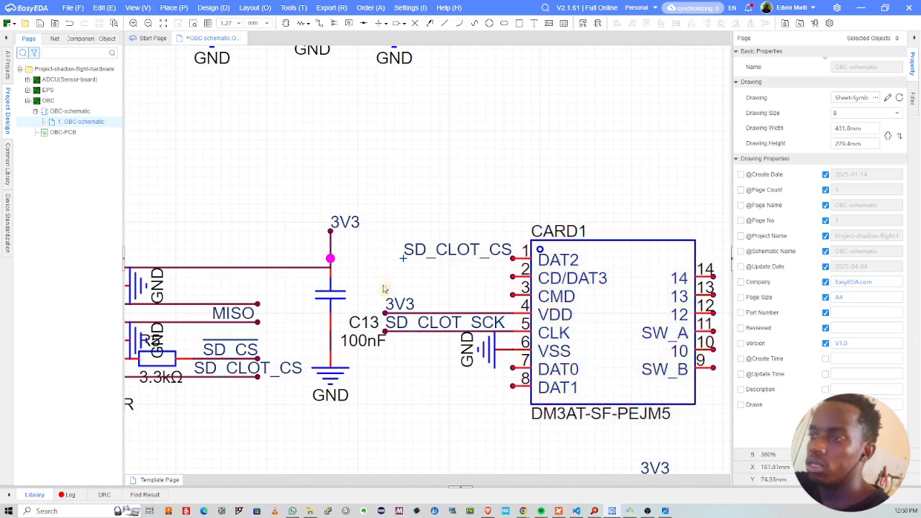
right_drag(645, 354, 530, 347)
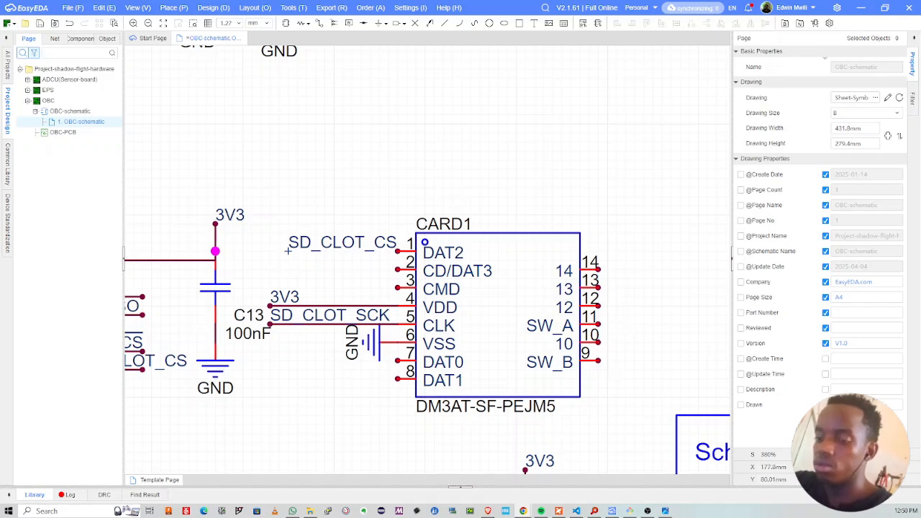
key(ctrl+s)
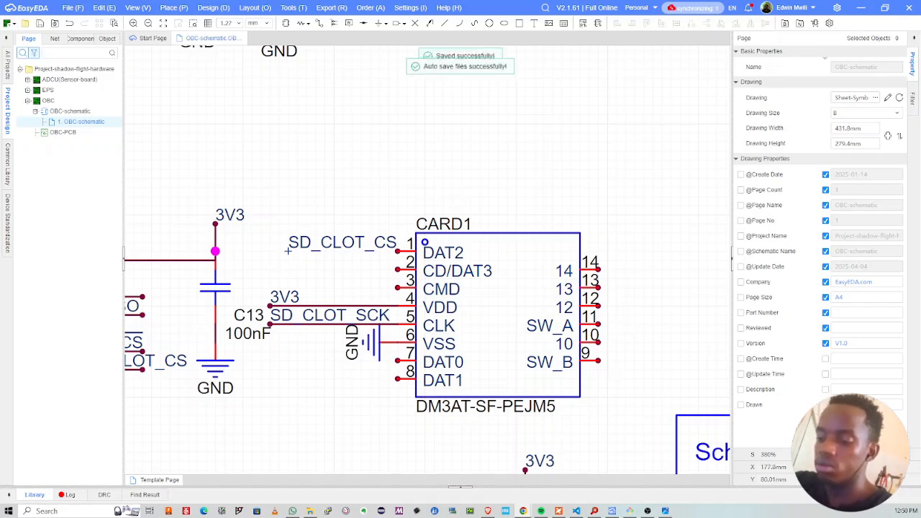
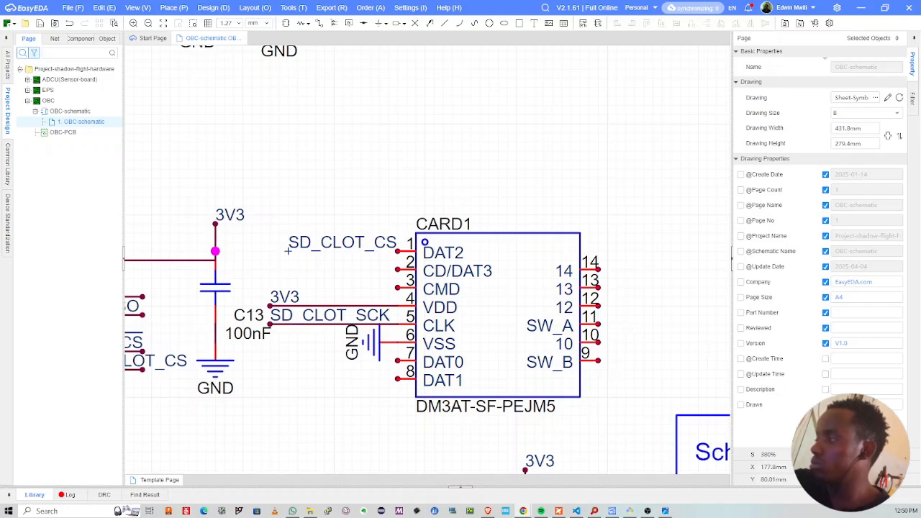
Step: Place a no-connect flag on CARD1's DAT2 pin
right_drag(579, 208, 637, 118)
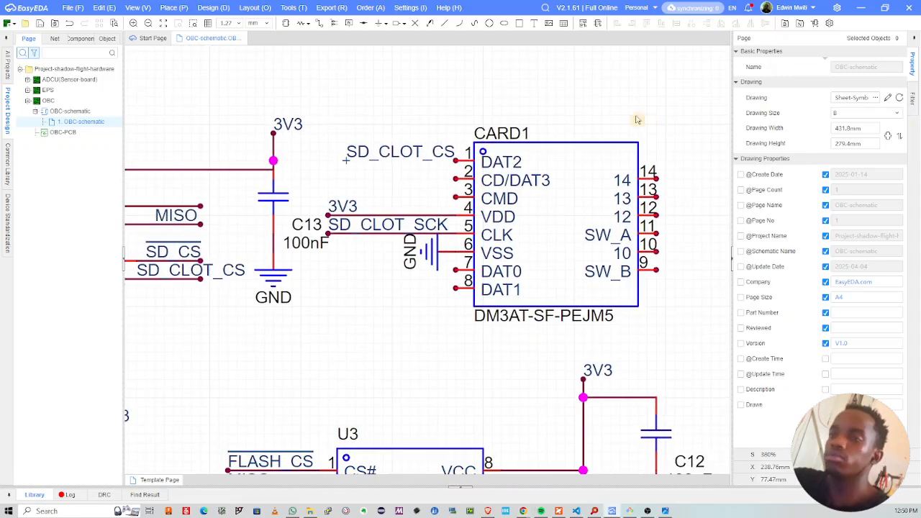
click(415, 23)
click(456, 160)
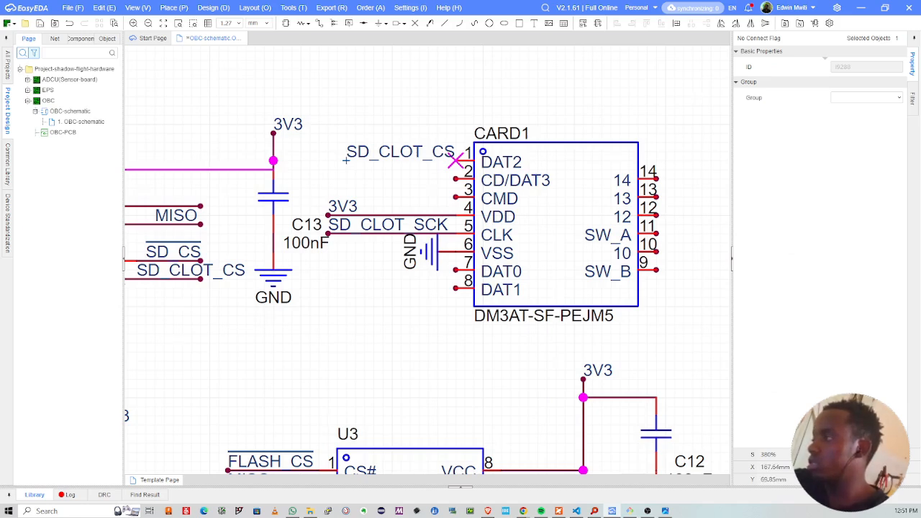
Step: Duplicate the SD_CLOT_CS label beside CARD1's CMD pin, rename the copy SD_CLOT_MOSI, and align both labels with the wire ends below
click(394, 155)
key(ctrl+c)
key(ctrl+v)
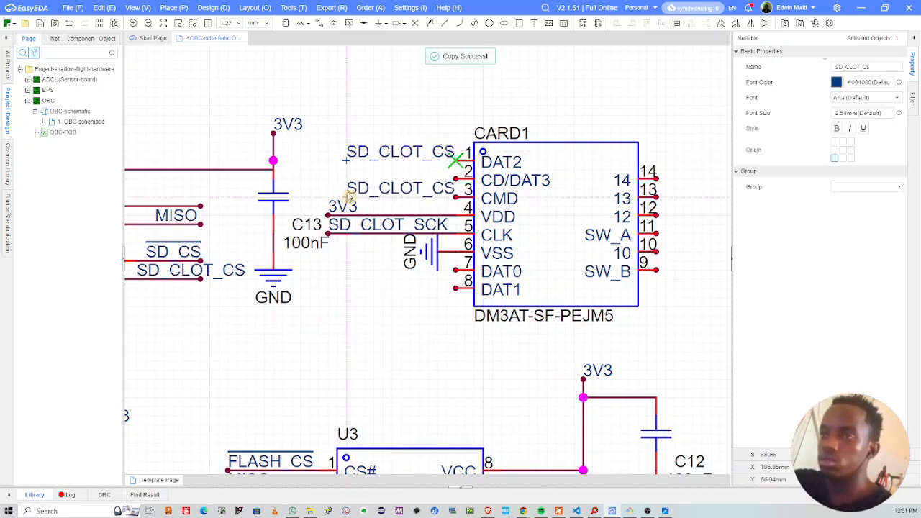
click(348, 197)
double_click(425, 188)
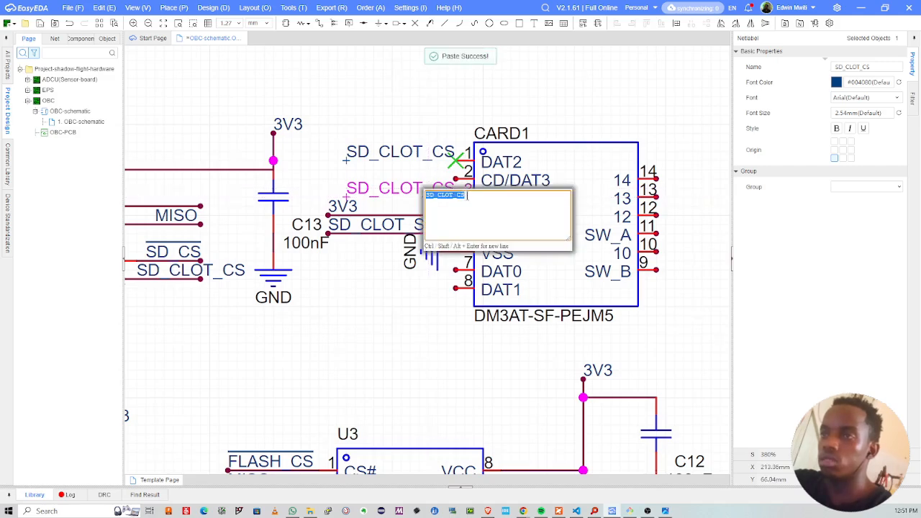
click(467, 195)
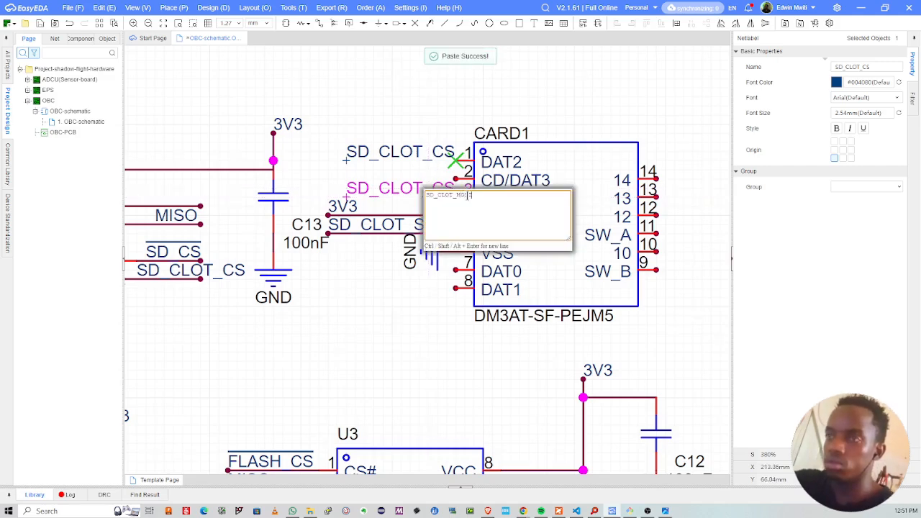
key(Return)
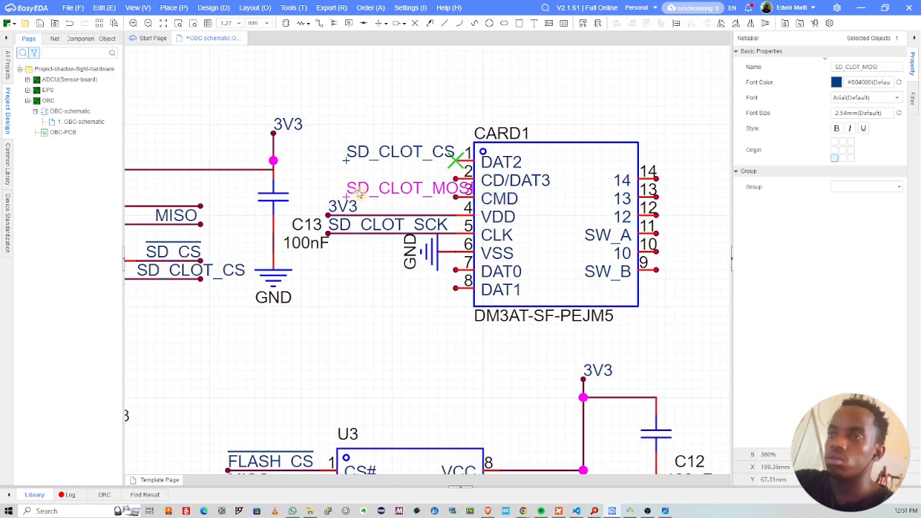
click(315, 164)
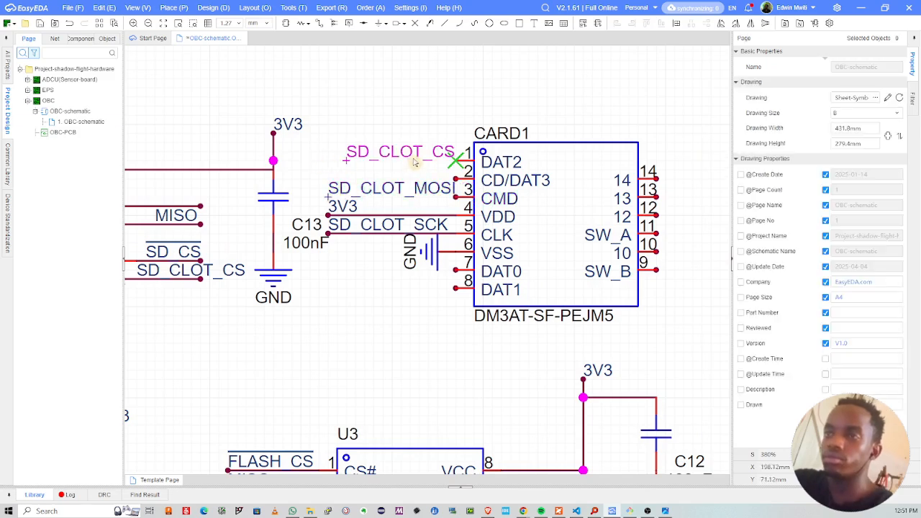
click(374, 160)
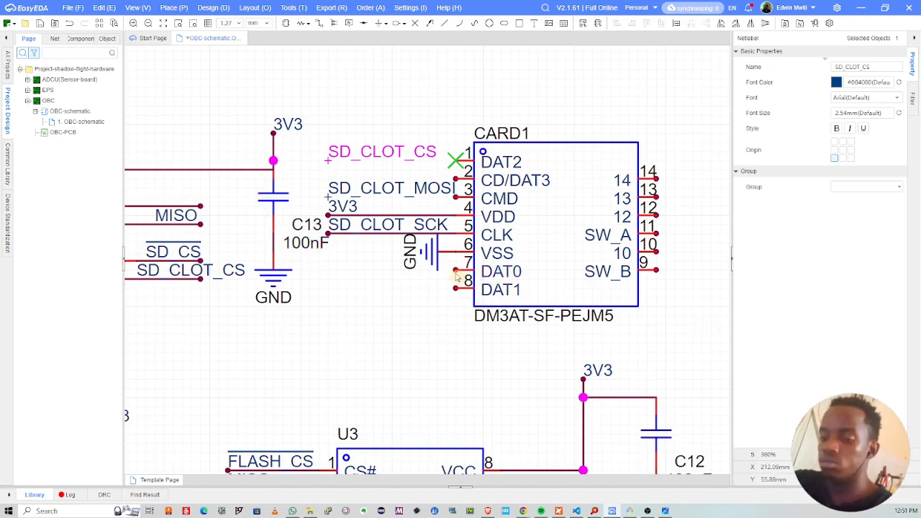
Step: Draw a horizontal wire from CARD1's DAT0 pin, ending in line with the SD_CLOT_SCK wire
key(w)
click(455, 270)
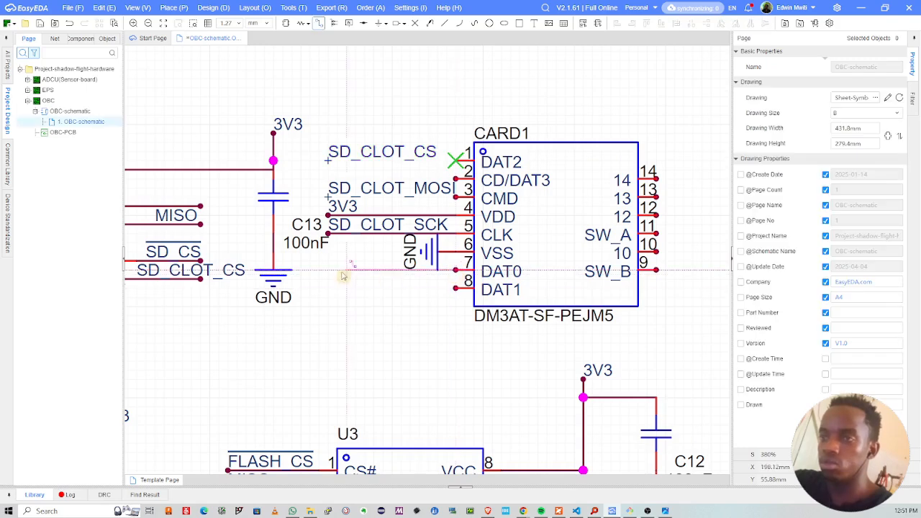
double_click(331, 274)
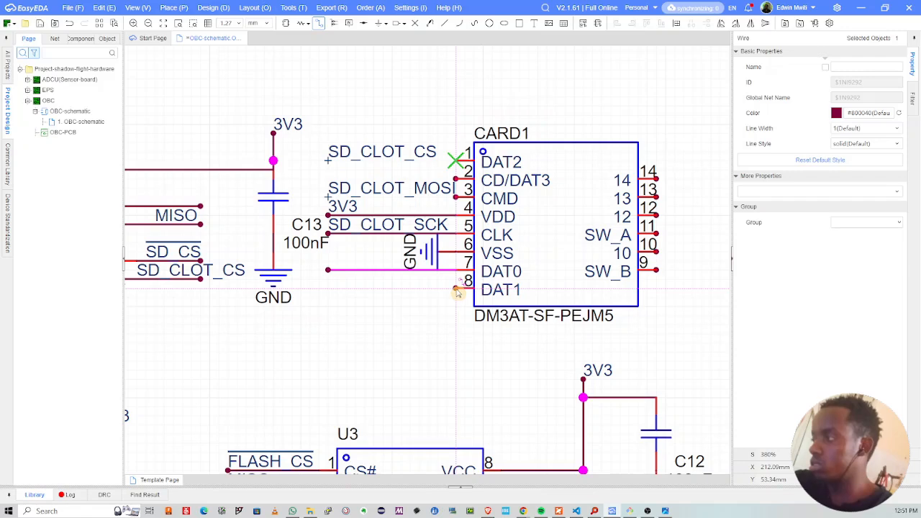
key(Escape)
Step: Place a no-connect flag on CARD1's DAT1 pin
click(415, 25)
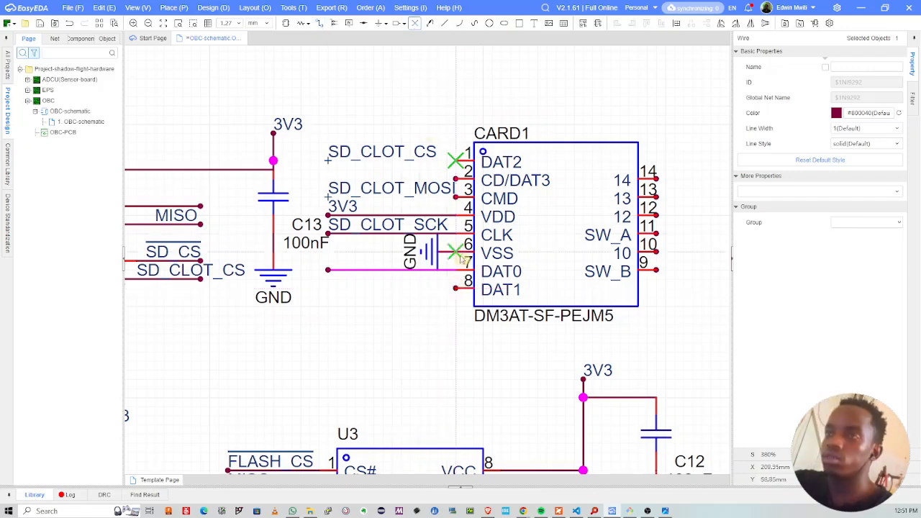
click(455, 288)
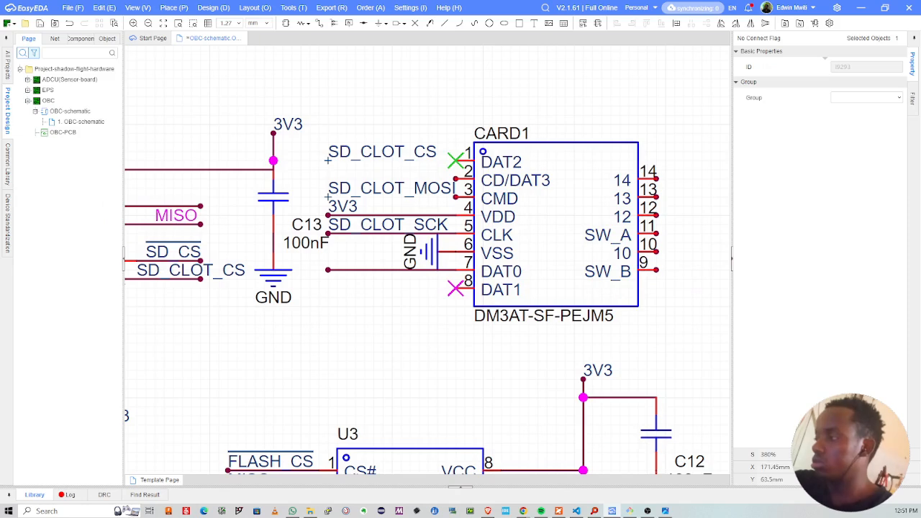
click(428, 315)
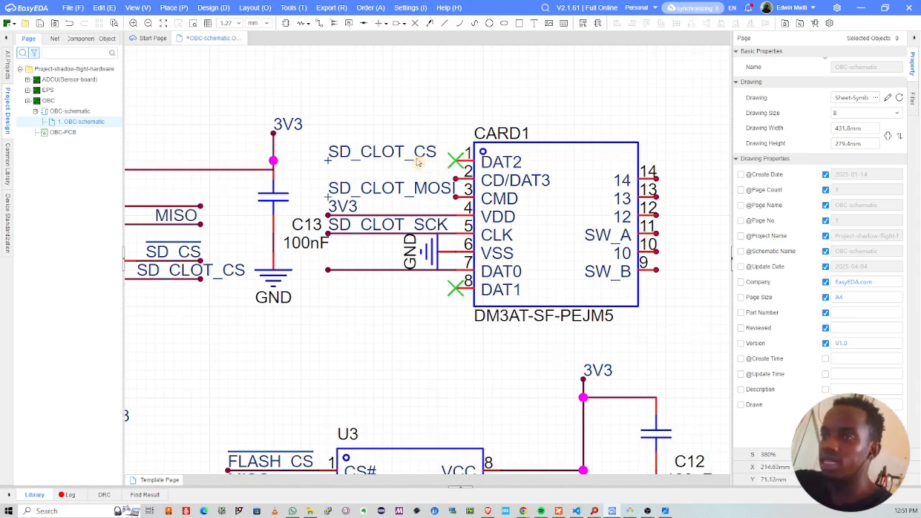
Step: Move the SD_CLOT_CS label level with CARD1's CD/DAT3 pin and wire the pin to it
drag(373, 154, 374, 170)
click(391, 159)
key(alt+w)
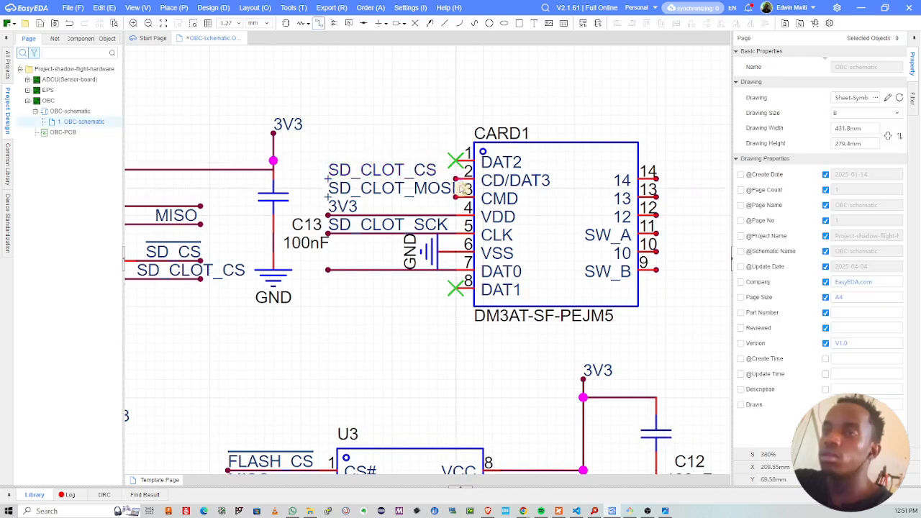
click(455, 180)
click(329, 179)
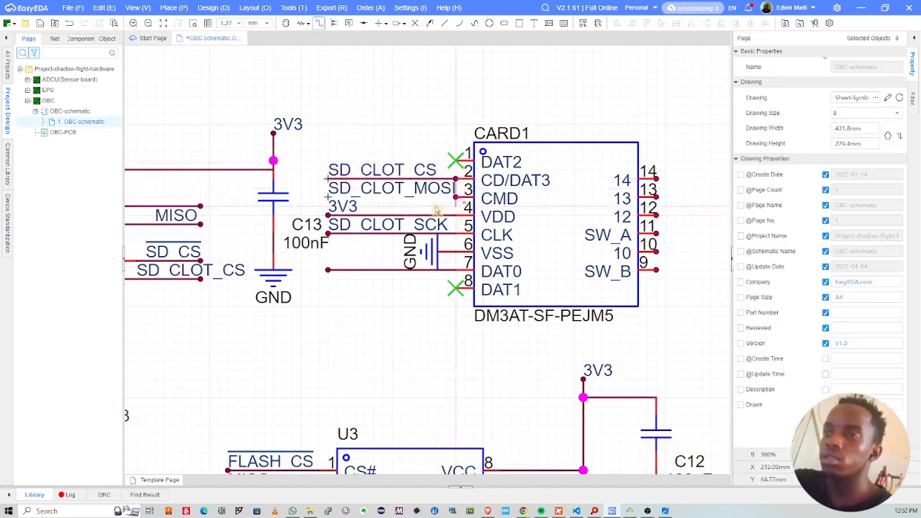
click(334, 179)
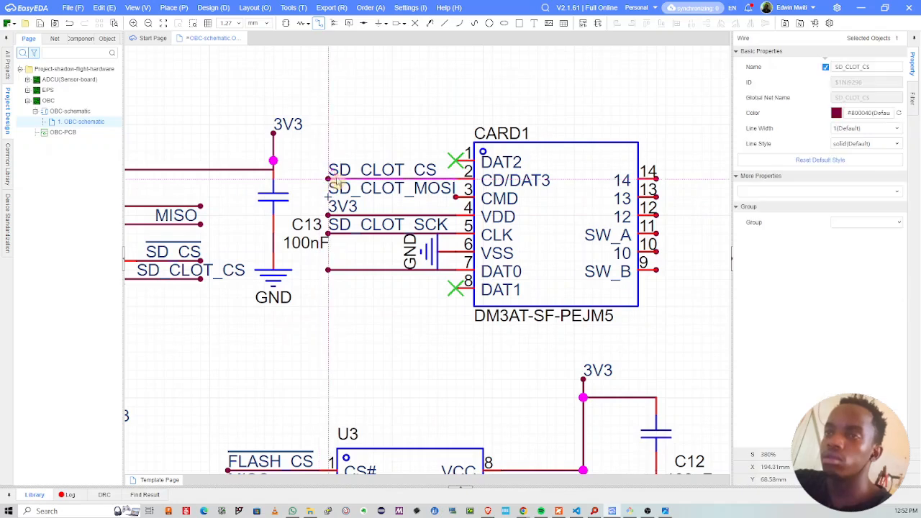
Step: Wire CARD1's CMD pin to the SD_CLOT_MOSI label
click(456, 197)
click(329, 197)
click(329, 197)
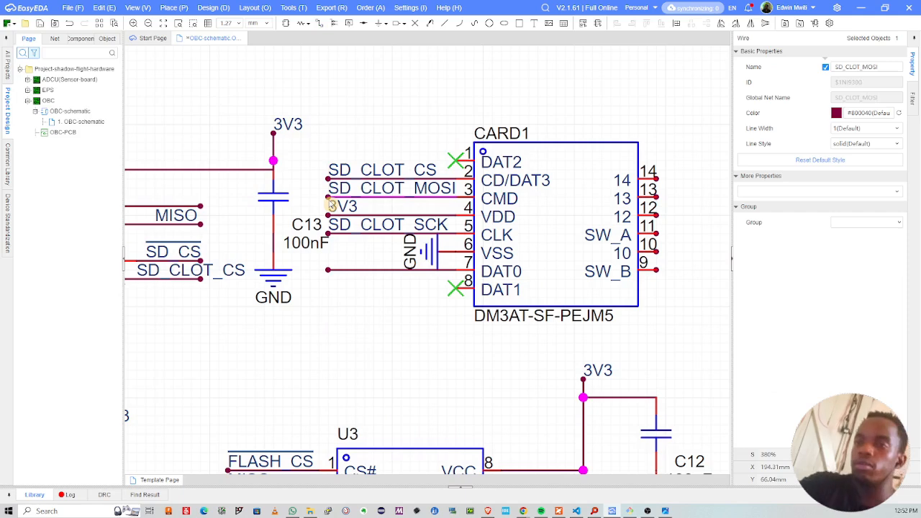
click(372, 151)
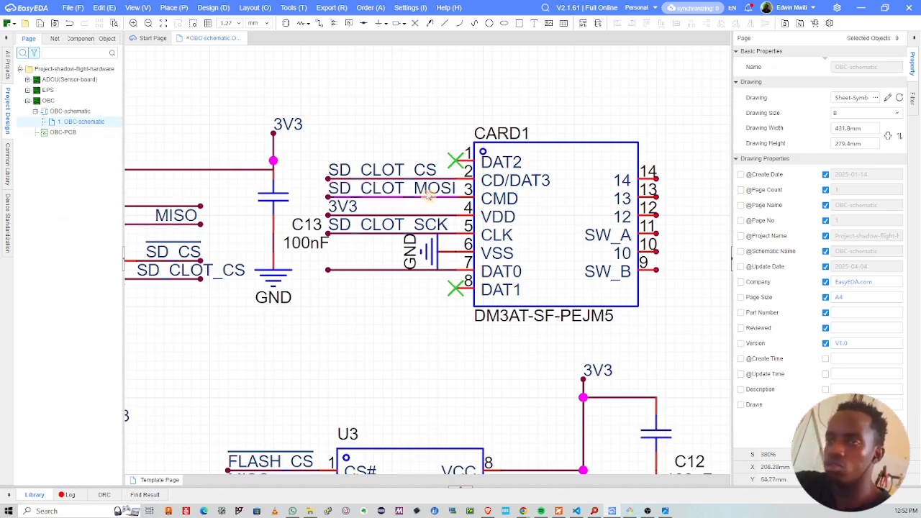
Step: Copy the SD_CLOT_MOSI net label onto the wire at CARD1's DAT0 pin
click(392, 188)
key(ctrl+c)
key(ctrl+v)
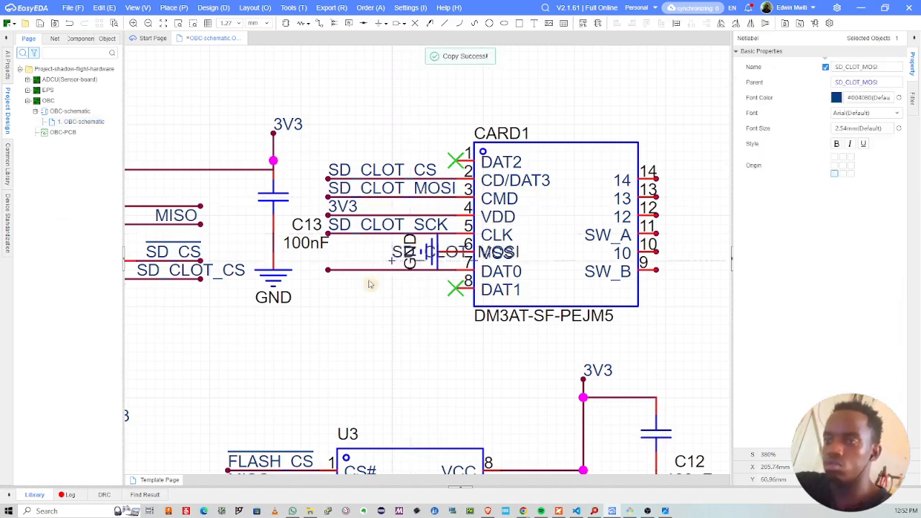
click(329, 271)
Step: Move the VSS pin's GND symbol clear of the signal wires to below them and rotate it upright
drag(428, 252, 285, 339)
key(space)
click(372, 336)
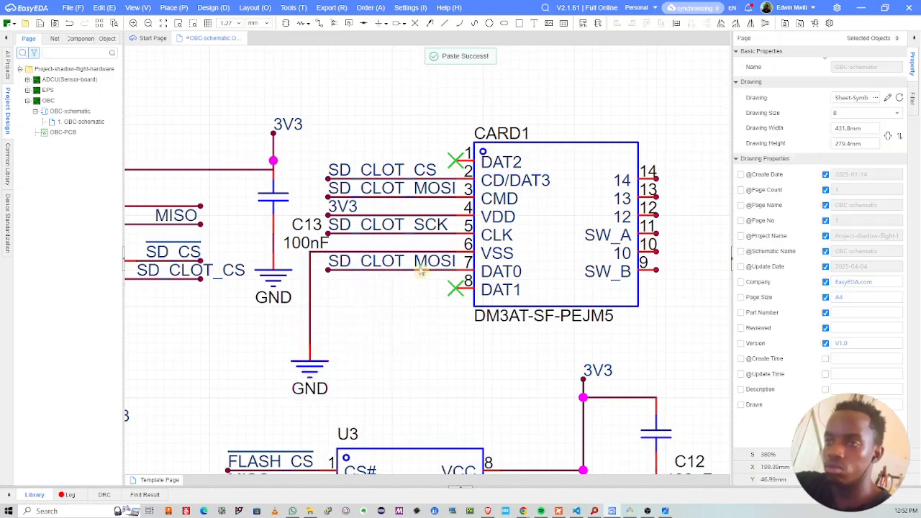
Step: Rename the net label on CARD1's DAT0 wire to SD_CLOT_MISO
double_click(424, 263)
click(492, 267)
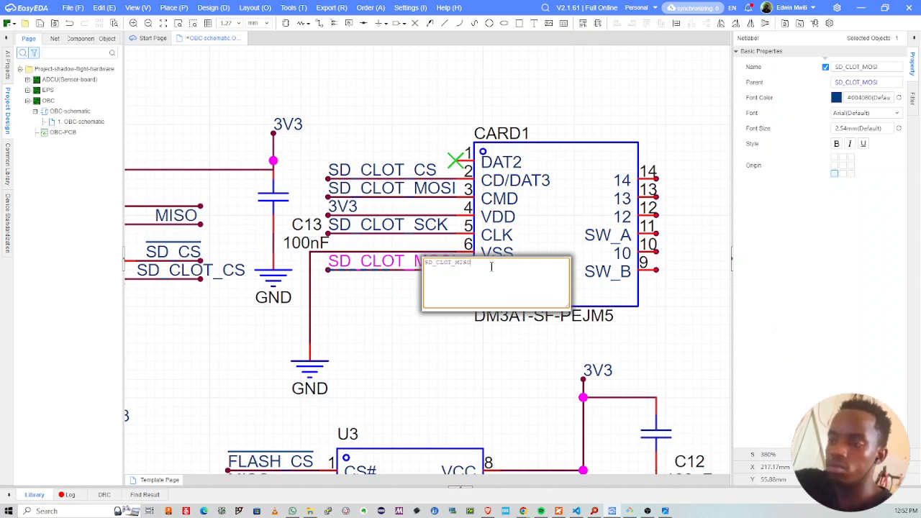
key(Return)
click(328, 389)
Step: Rename the net labels on CARD1's DAT0 and CLK wires to SD_SLOT_MISO and SD_SLOT_SCK
right_drag(377, 335, 452, 334)
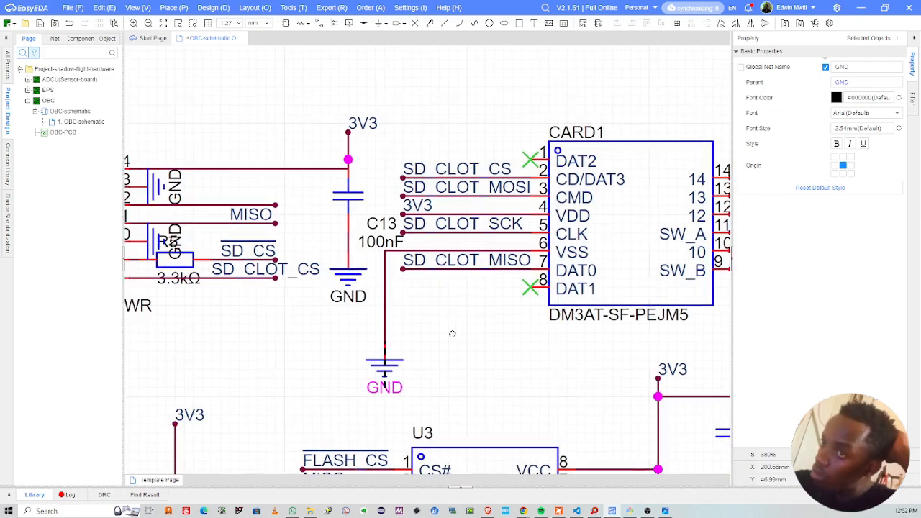
double_click(458, 262)
click(478, 266)
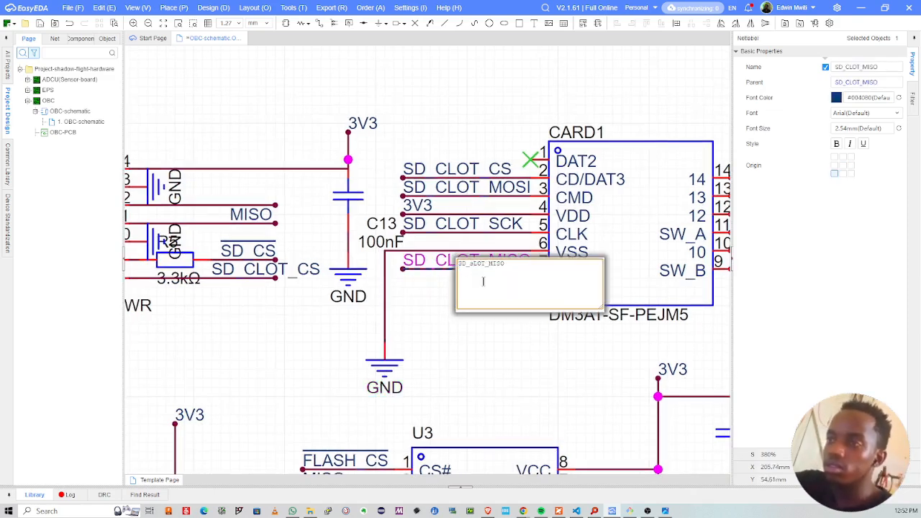
key(Return)
double_click(454, 231)
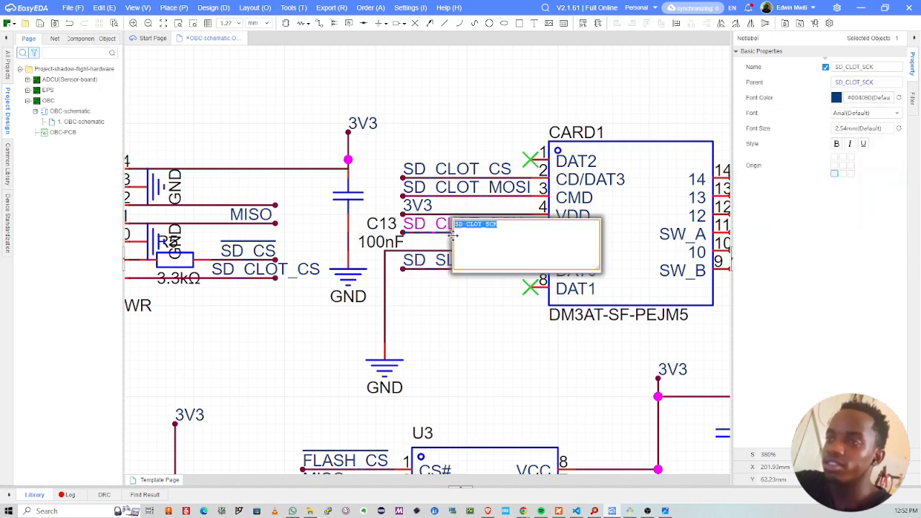
click(475, 250)
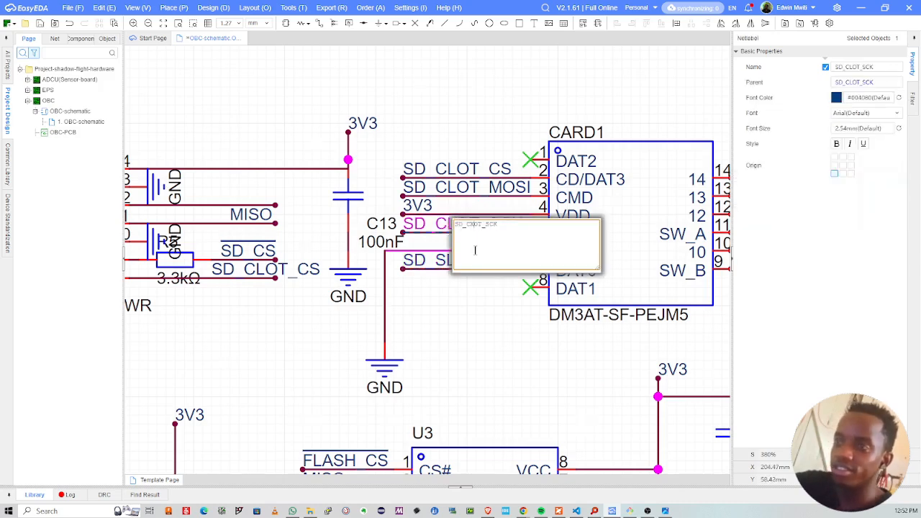
key(Return)
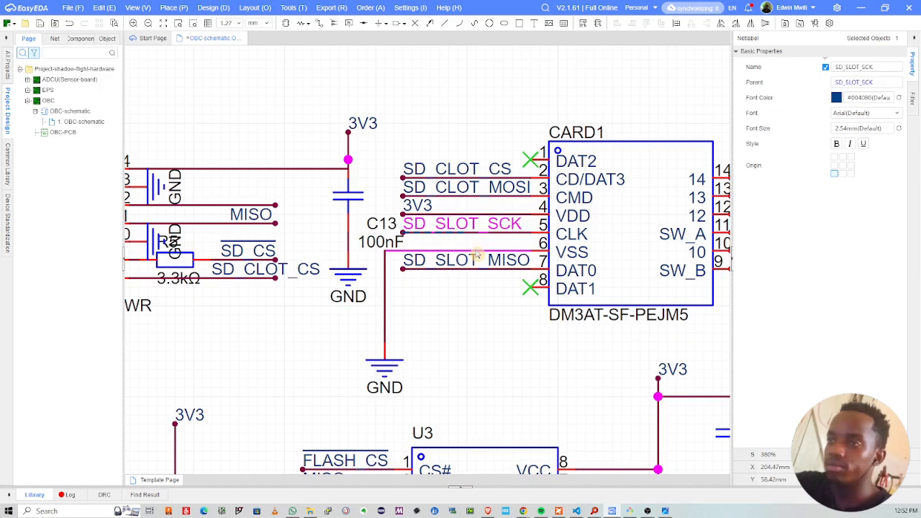
Step: Rename the net labels on CARD1's CMD and CD/DAT3 wires to SD_SLOT_MOSI and SD_SLOT_CS
double_click(454, 187)
click(467, 214)
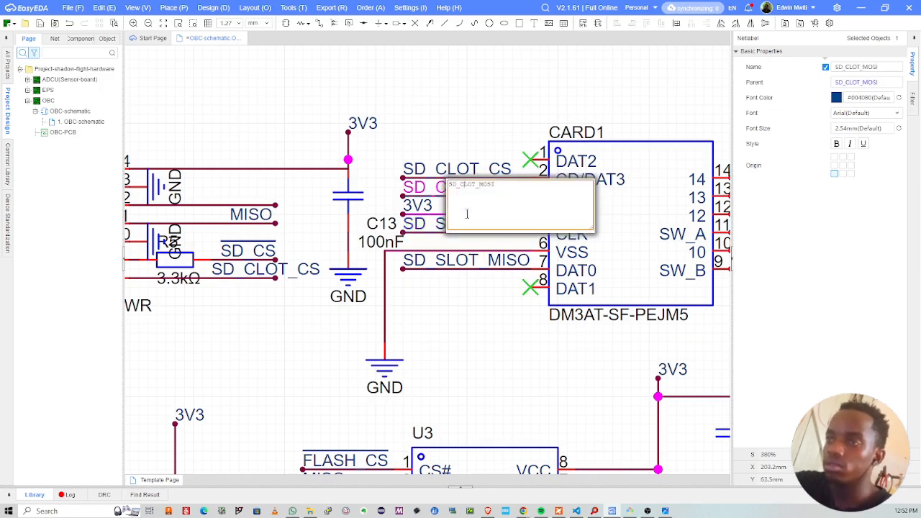
text(S)
key(Return)
double_click(452, 172)
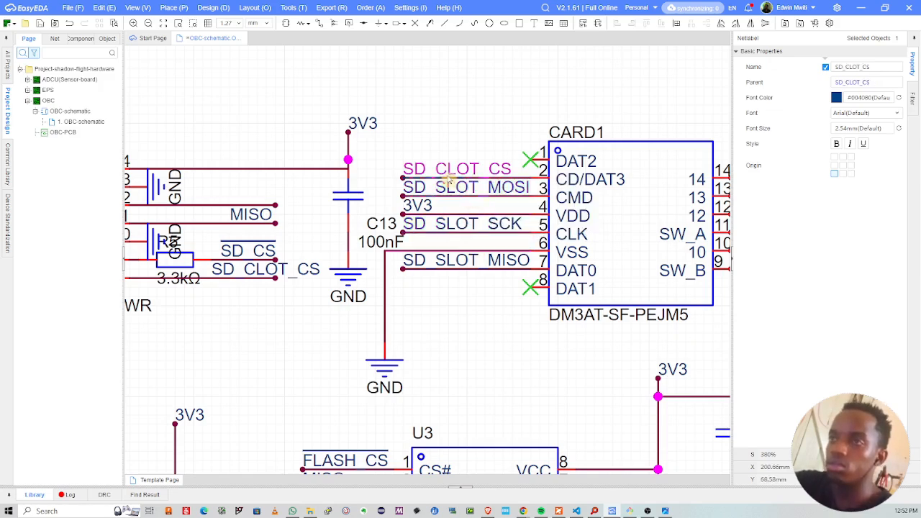
click(462, 185)
key(BackSpace)
text(S)
key(Return)
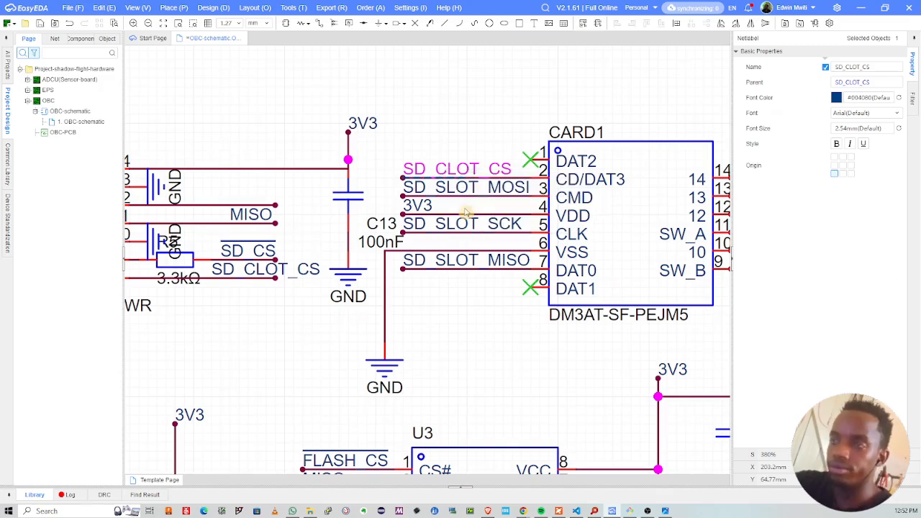
Step: Rename the net label on the wire at U7's 3Y pin to SD_SLOT_CS
right_drag(422, 277, 541, 279)
right_drag(251, 264, 374, 263)
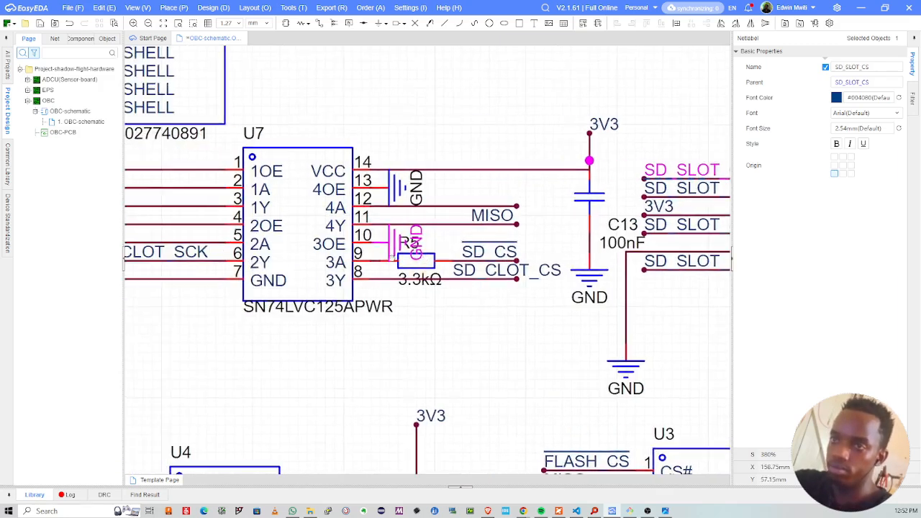
double_click(513, 272)
click(502, 272)
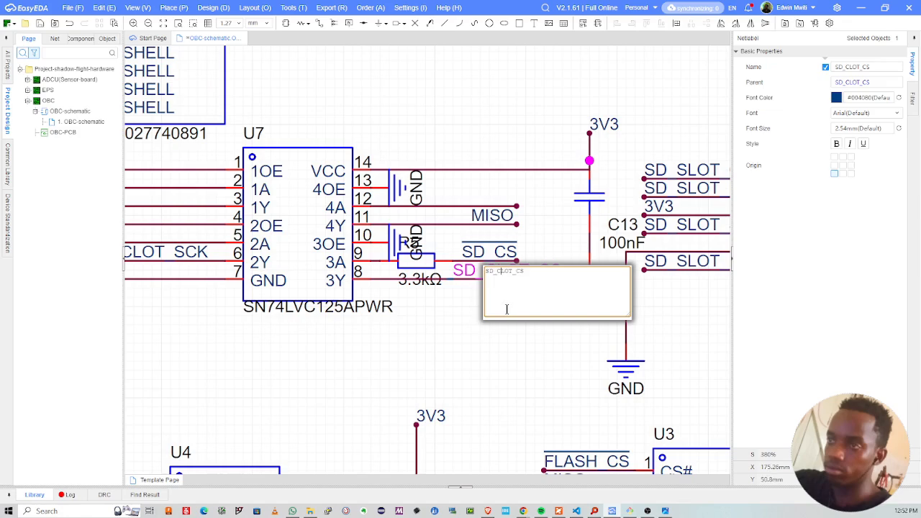
text(S)
key(Return)
Step: Rename the net label on the wire at U7's 2Y pin to SD_SLOT_SCK
scroll(504, 310, down, 3)
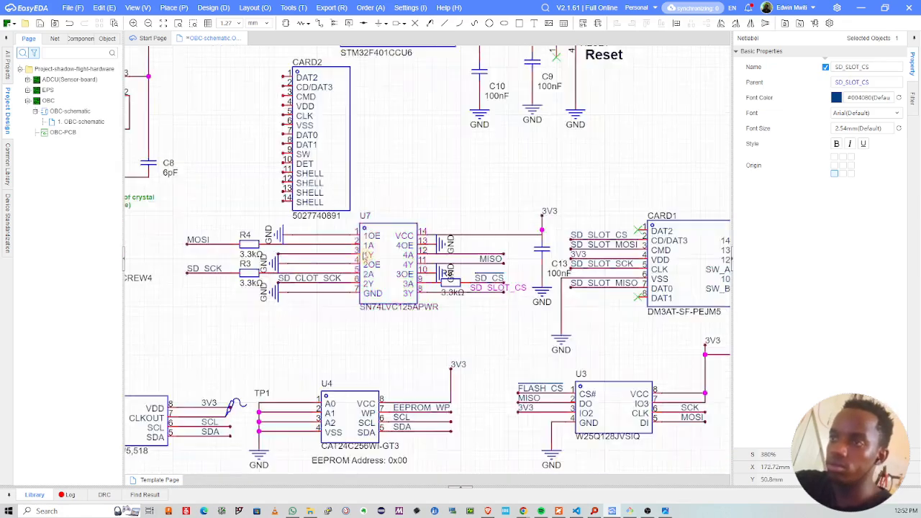
scroll(314, 288, up, 2)
scroll(314, 288, up, 4)
double_click(309, 272)
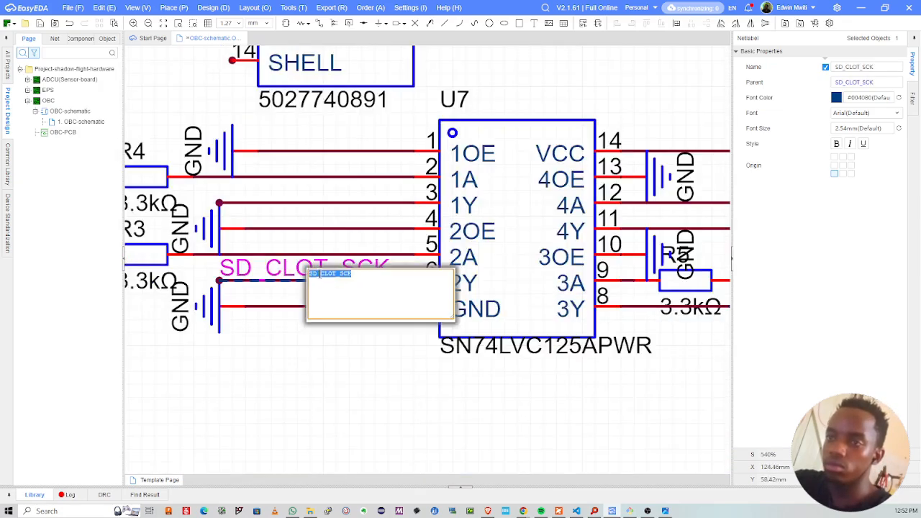
click(334, 302)
key(Return)
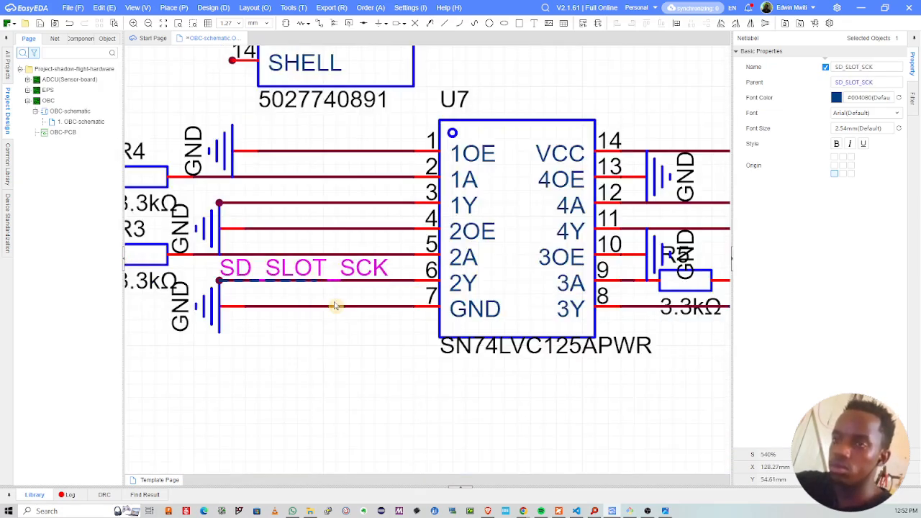
click(308, 365)
Step: Compare U7's wiring with the browser's reference schematic, examining how the 74LVC125APW buffer connects to the card's data pins, and return to EasyEDA
scroll(345, 321, down, 2)
right_drag(510, 331, 355, 336)
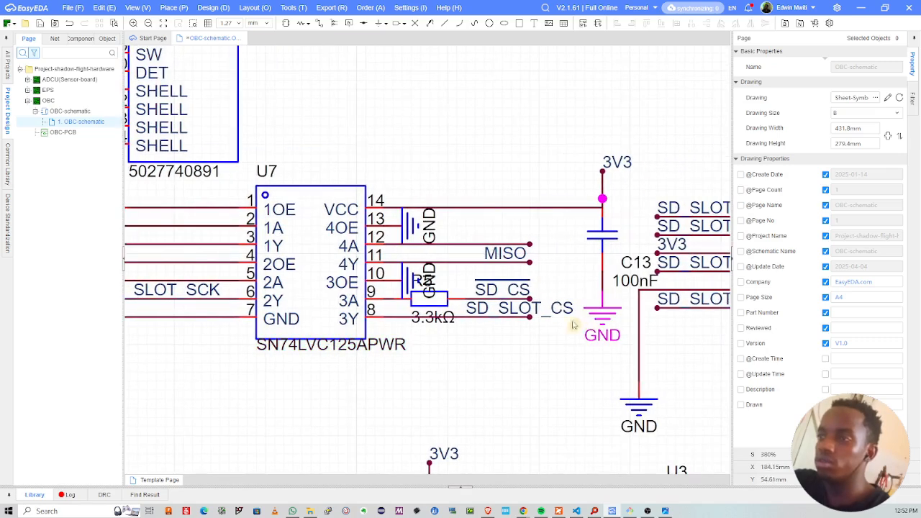
right_drag(479, 342, 384, 362)
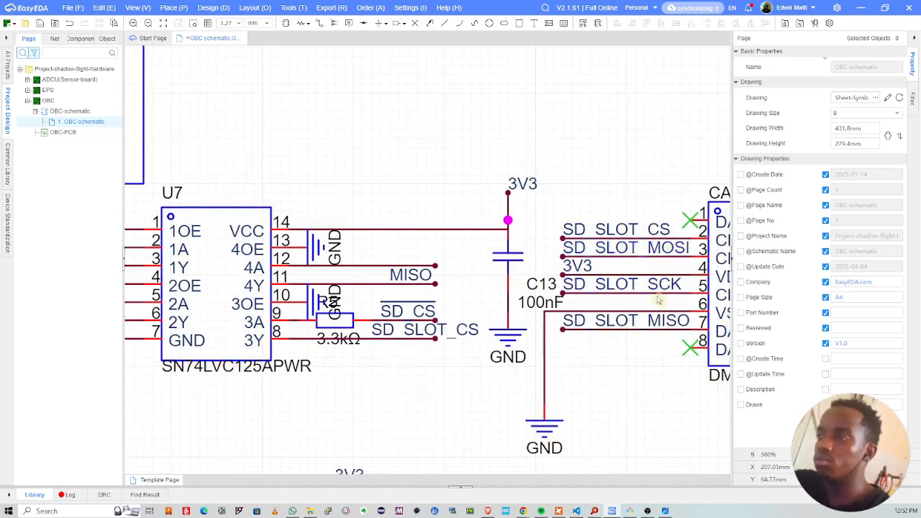
right_drag(387, 284, 501, 264)
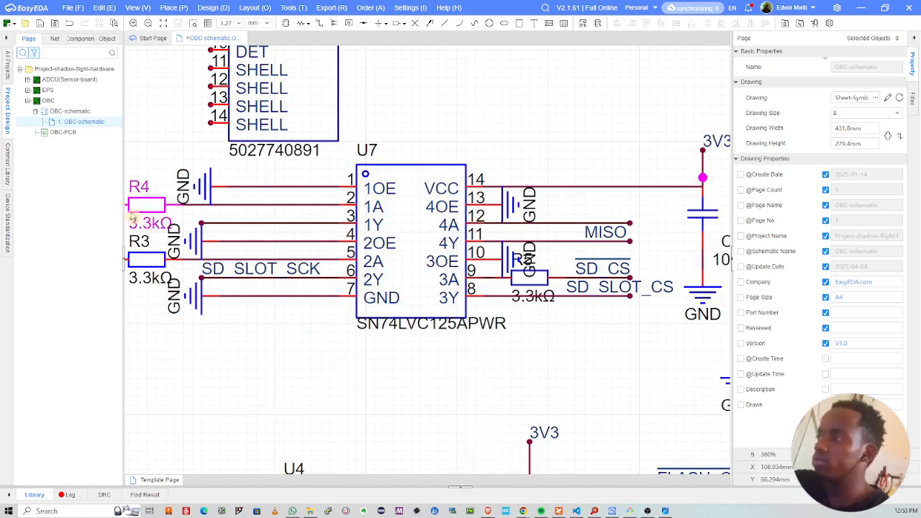
key(alt+Tab)
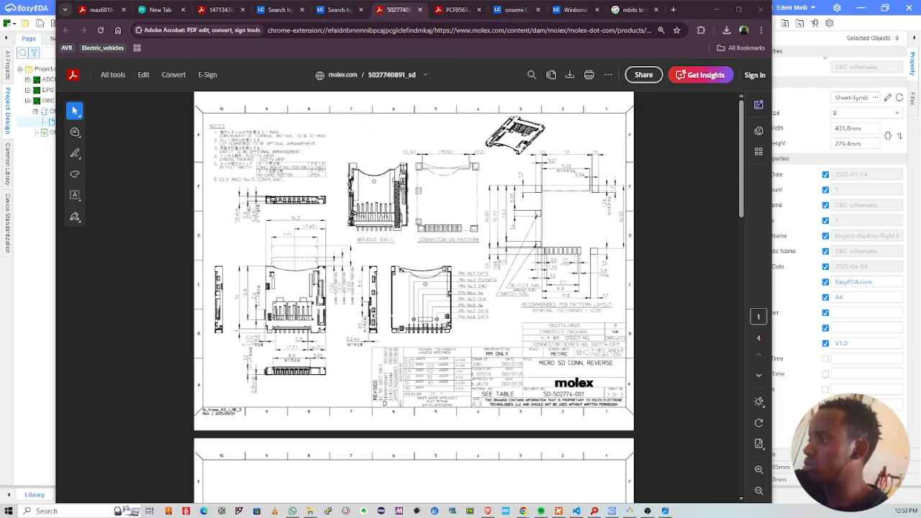
key(alt+Tab)
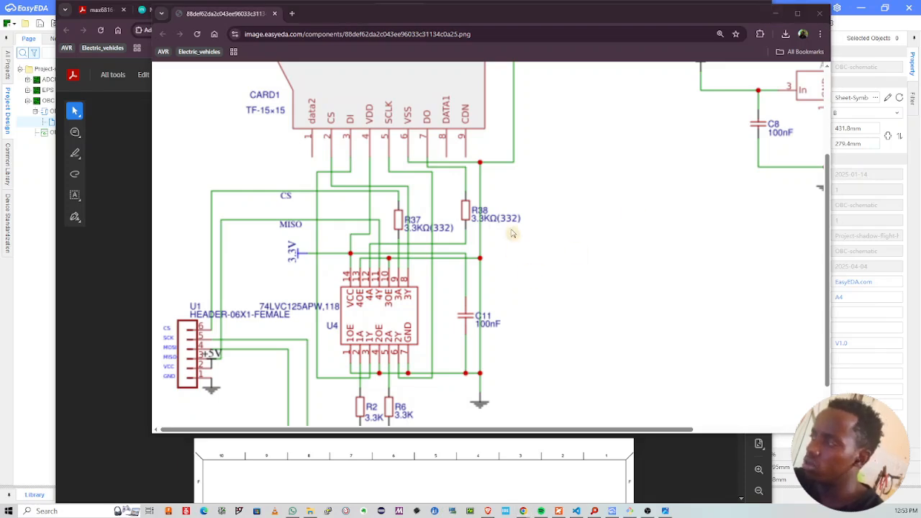
click(612, 511)
Step: Copy the SD_SLOT_MISO net label onto the wire at U7's 4A pin
right_drag(652, 372, 347, 393)
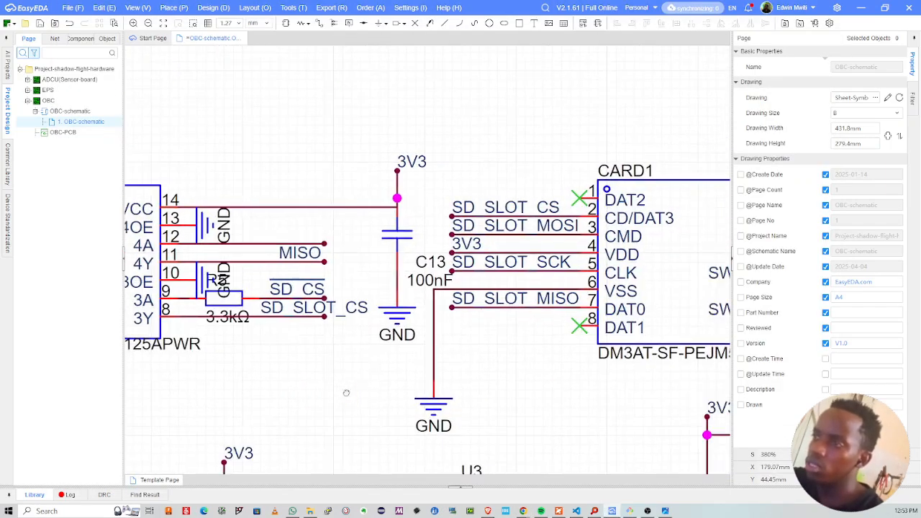
click(517, 305)
key(ctrl+c)
key(ctrl+v)
right_drag(245, 250, 387, 252)
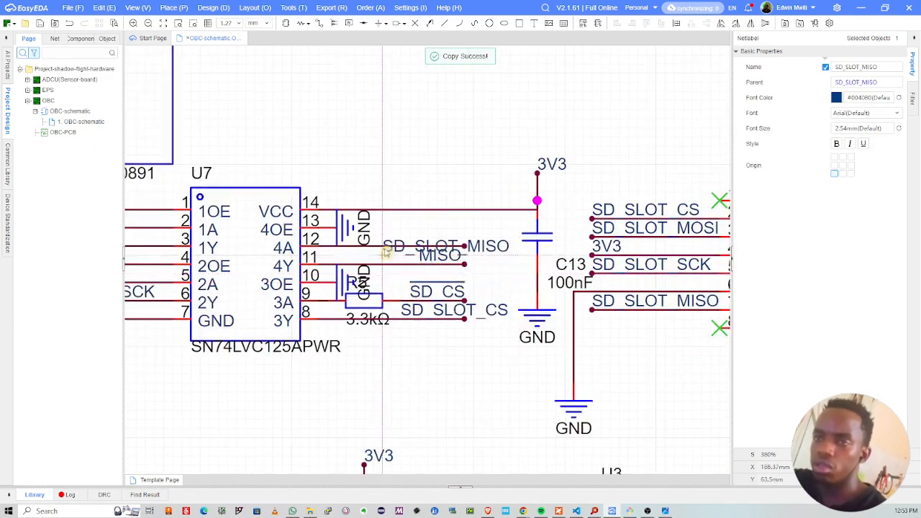
click(374, 246)
Step: Move the GND symbol of U7's 4OE pin above the VCC wire, turned vertical, and delete the 3OE pin's GND symbol
drag(346, 225, 373, 133)
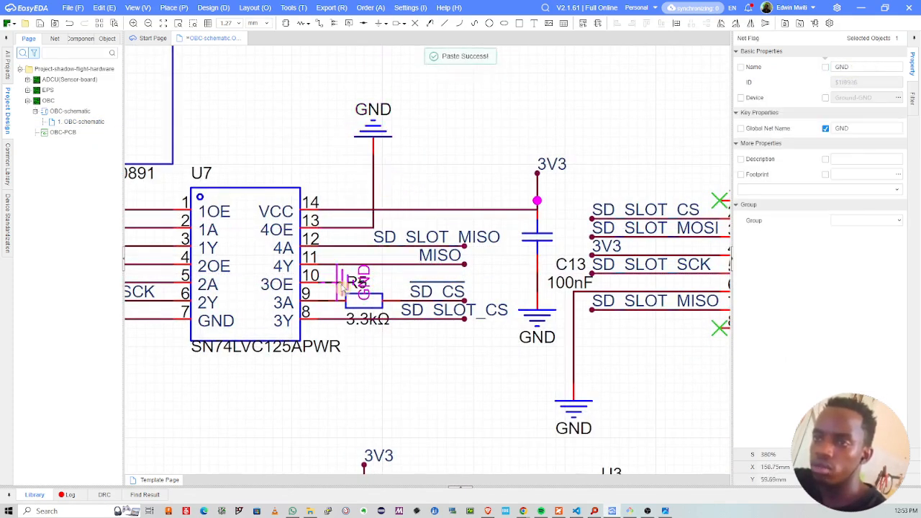
drag(344, 287, 384, 236)
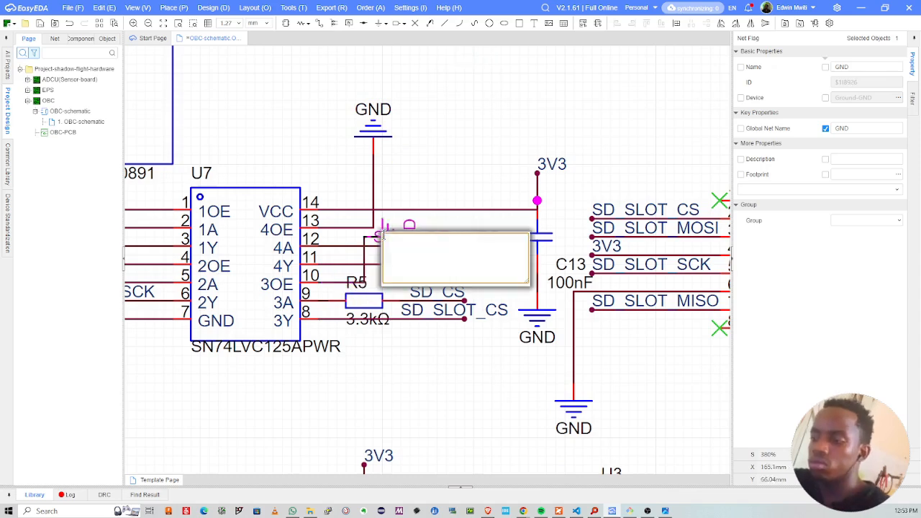
click(452, 190)
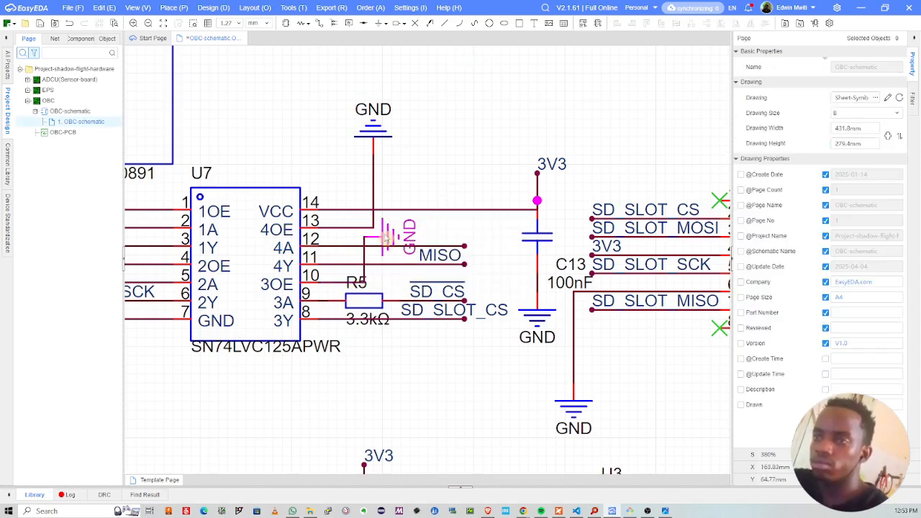
click(396, 236)
key(Delete)
Step: Extend the wire from U7's 3OE pin up to the 4OE ground wire so both pins share one GND symbol
click(364, 261)
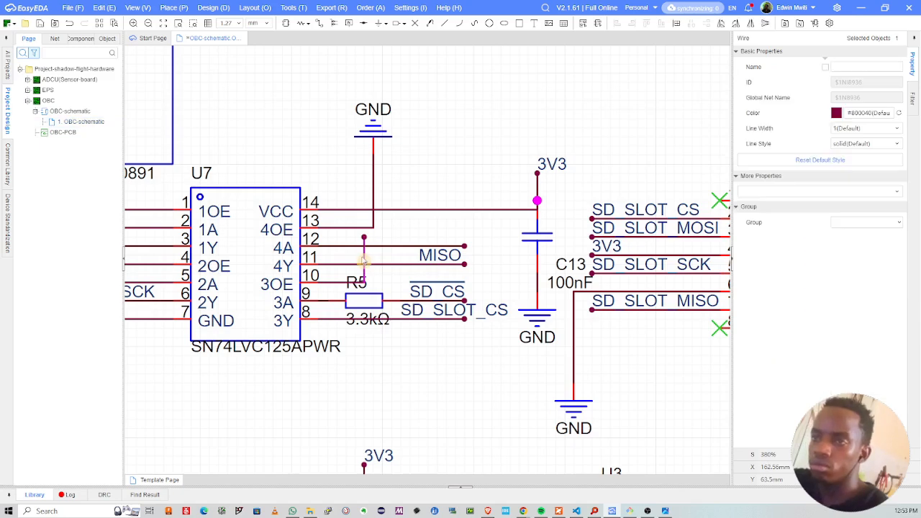
drag(365, 258, 369, 217)
click(383, 235)
scroll(381, 239, up, 4)
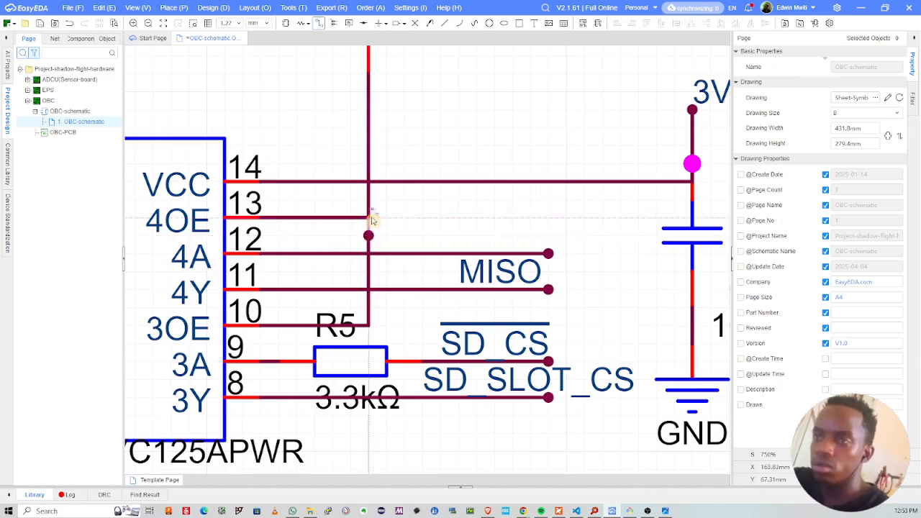
click(463, 244)
scroll(378, 281, down, 2)
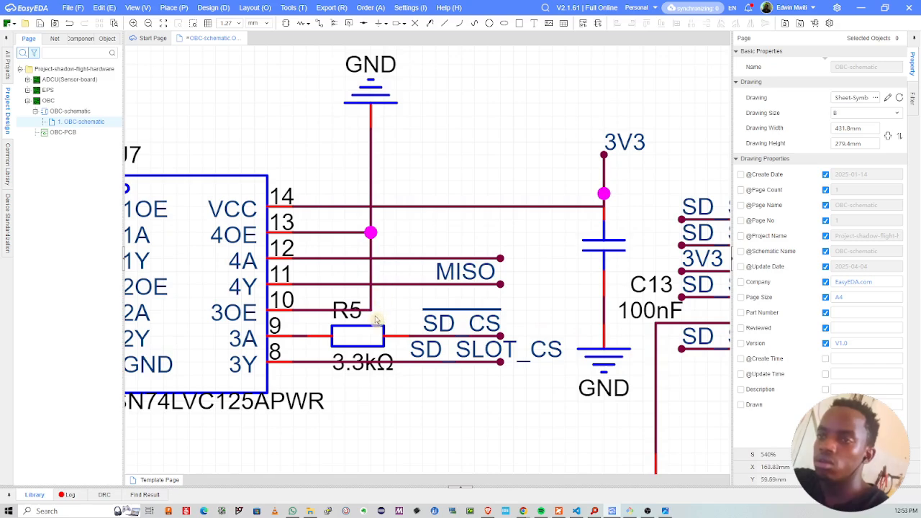
Step: Shift the shared vertical ground wire and its GND symbol closer to U7, clear of resistor R5's body
click(371, 283)
drag(371, 276, 329, 279)
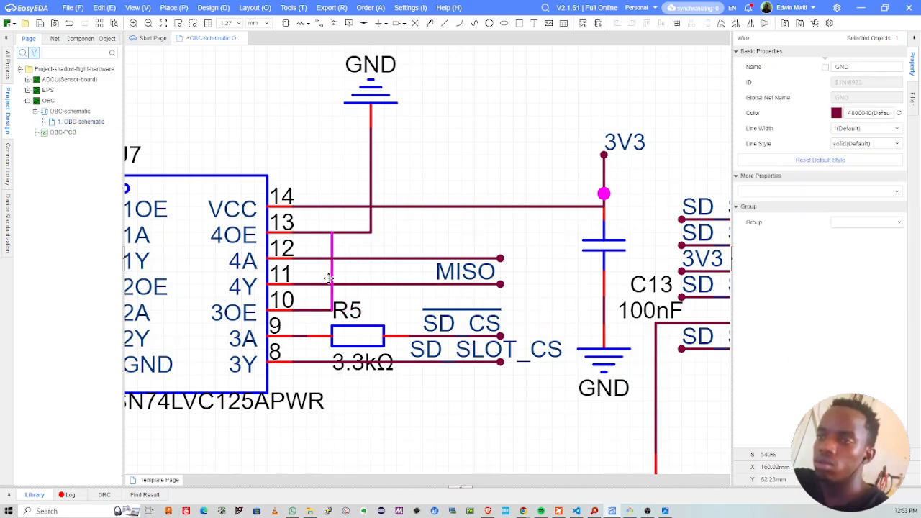
drag(371, 169, 332, 170)
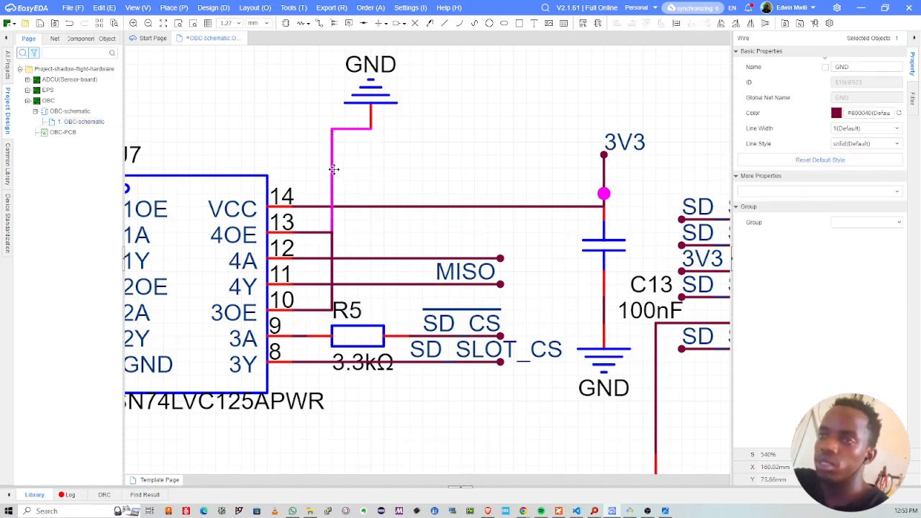
drag(381, 108, 342, 108)
key(Escape)
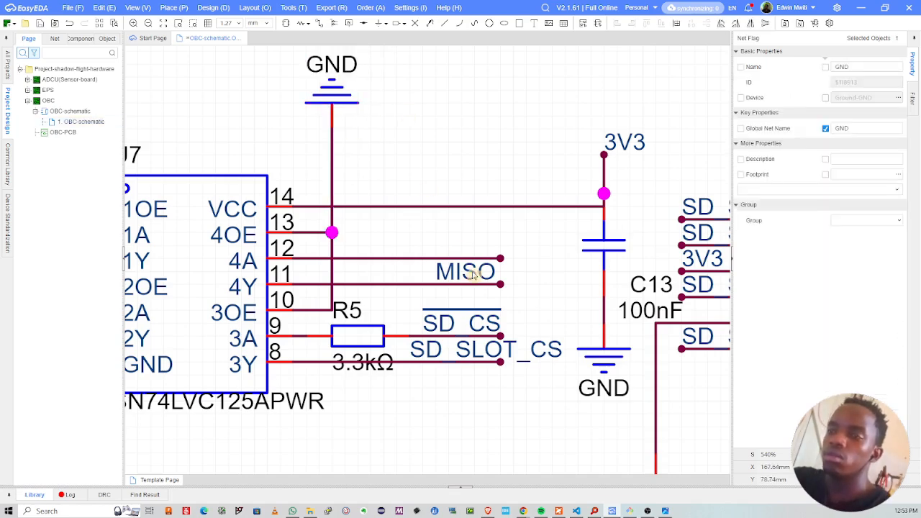
Step: Copy the SD_SLOT_MISO net label from CARD1's DAT0 wire onto the wire at U7's 4A pin
click(470, 350)
scroll(504, 329, down, 1)
click(487, 391)
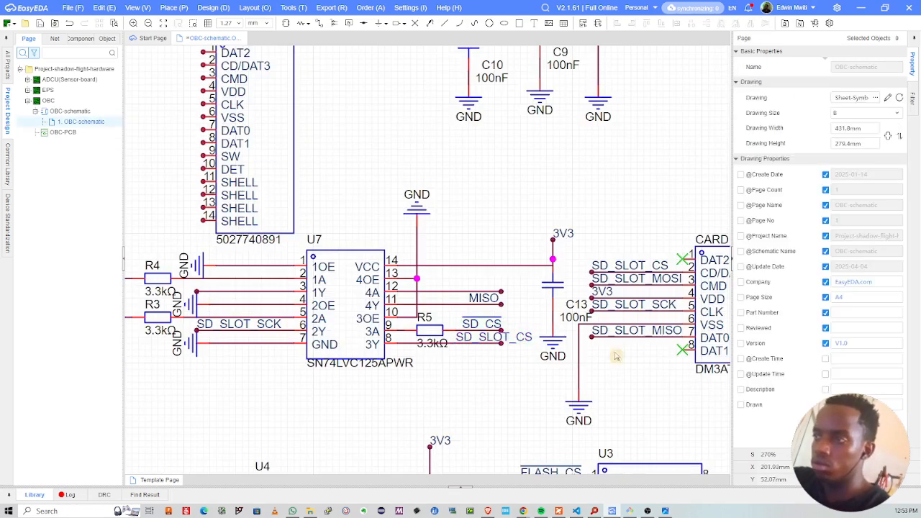
right_drag(623, 353, 555, 353)
click(592, 332)
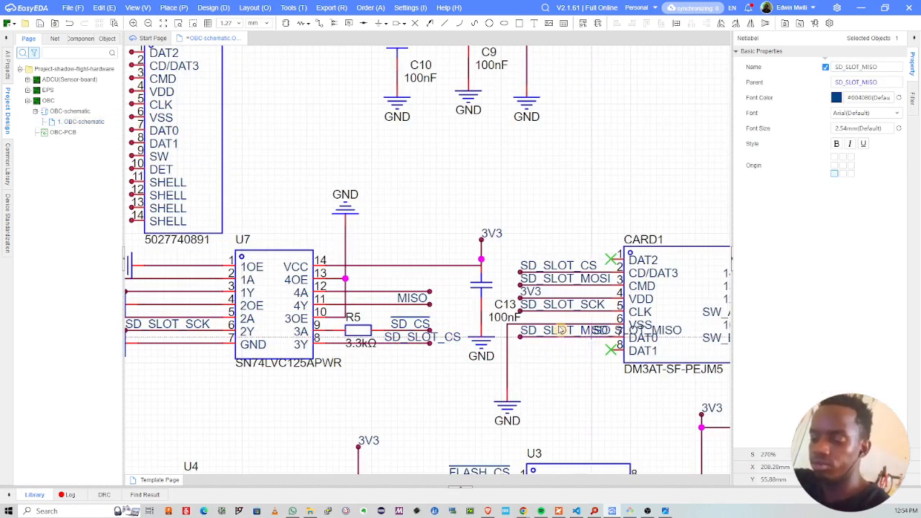
key(ctrl+c)
key(ctrl+v)
scroll(351, 277, up, 1)
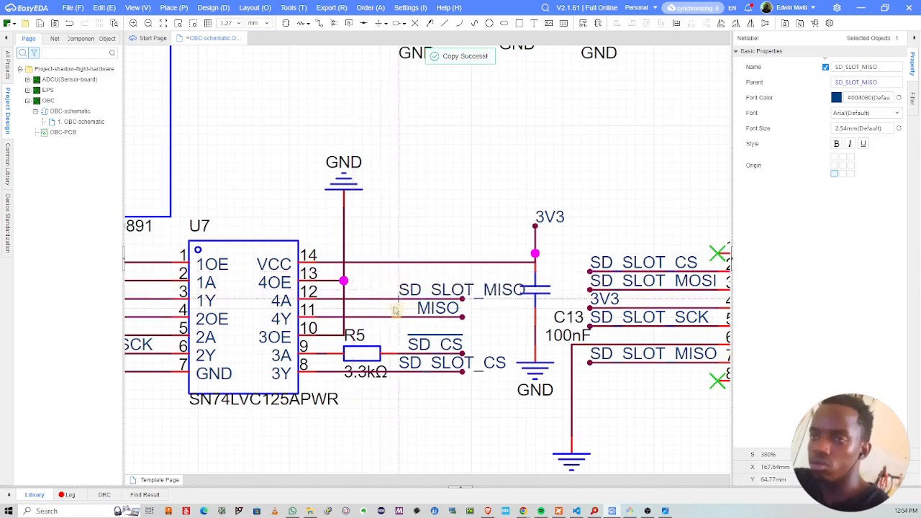
click(418, 303)
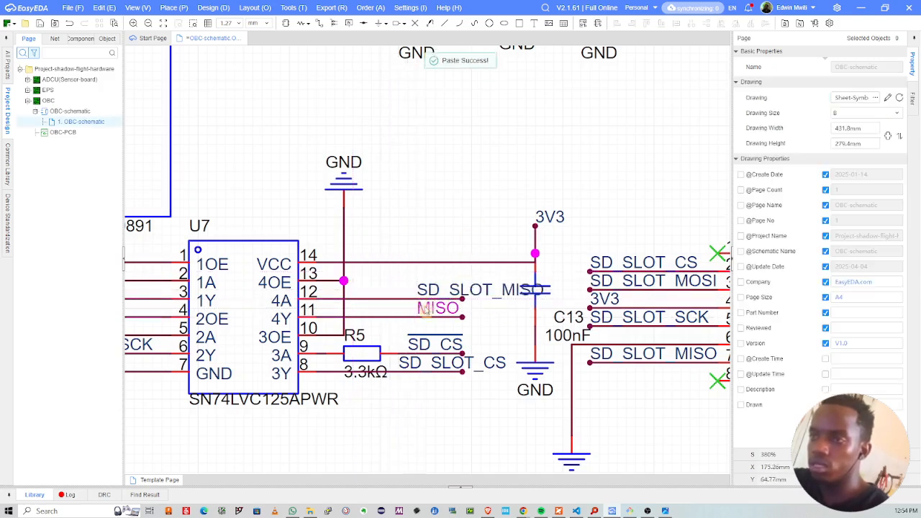
Step: Place a copy of the 3.3kΩ resistor R5 in the wire between U7's 4A pin and the SD_SLOT_MISO label
click(373, 356)
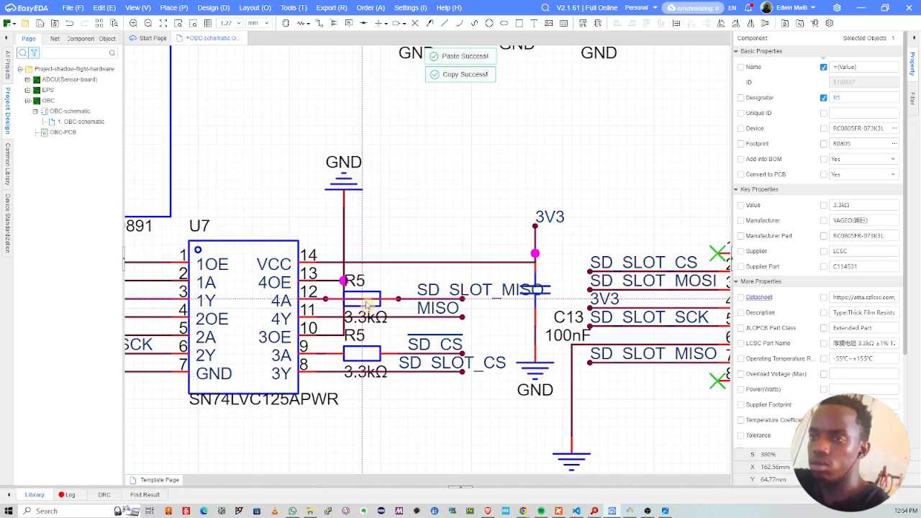
click(377, 303)
key(ctrl+z)
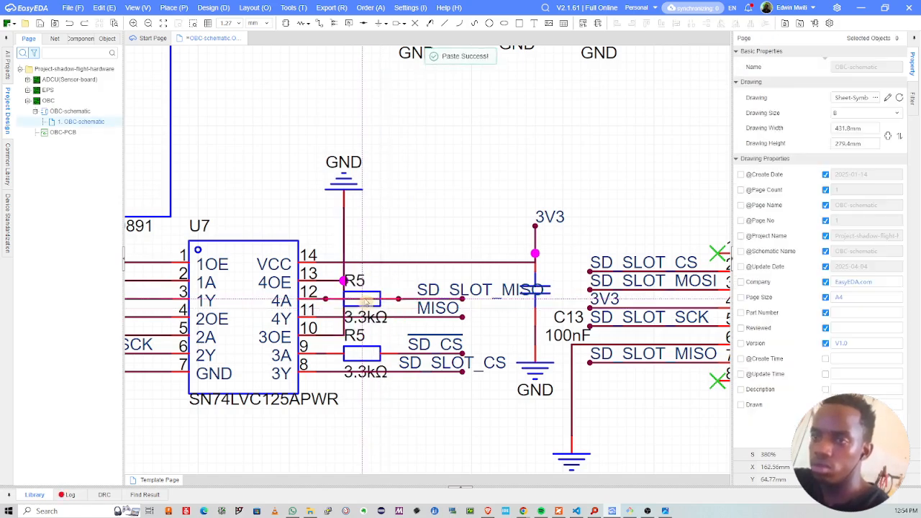
Step: Drop the copied 3.3kΩ resistor onto U7's 4A wire and end the placement
click(363, 299)
click(410, 231)
scroll(407, 321, down, 5)
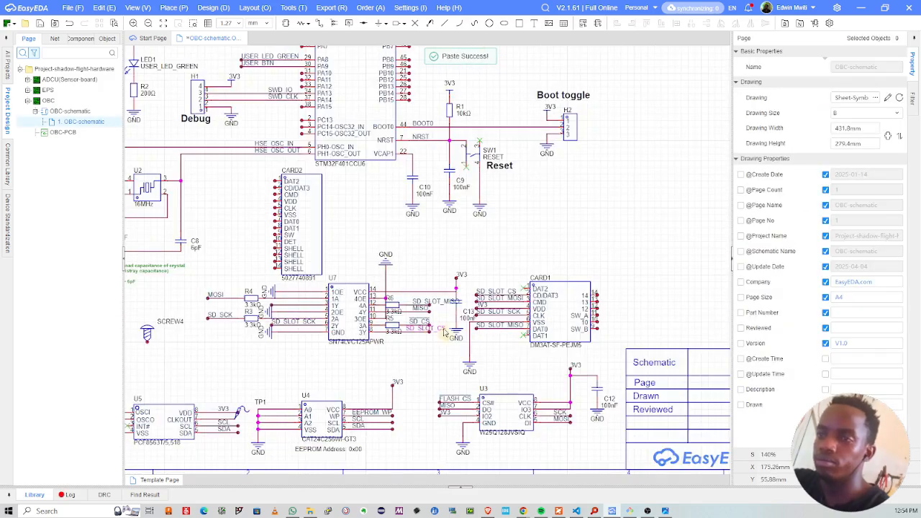
Step: Try to move CARD1, capacitor C13 and their wires farther from U7, and undo the move
drag(438, 267, 623, 383)
drag(561, 303, 588, 306)
click(588, 306)
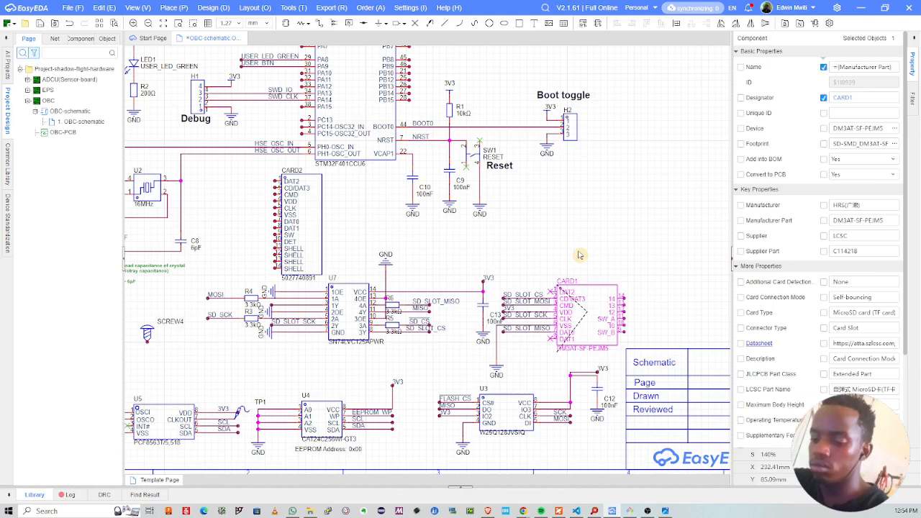
key(ctrl+z)
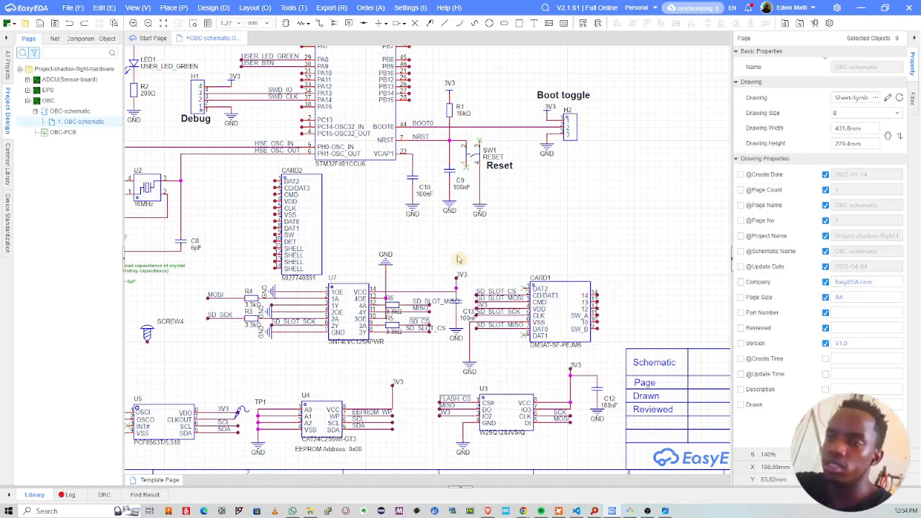
Step: Save the OBC schematic with the added series resistor
scroll(461, 259, up, 3)
scroll(456, 259, up, 3)
key(ctrl+s)
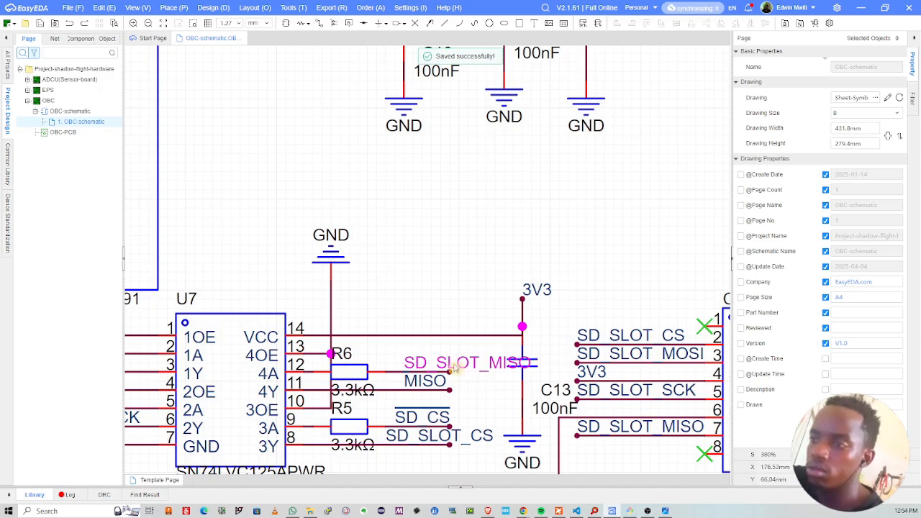
Step: Select CARD1's SD_SLOT_MOSI net label and trace the card's DI line to the buffer pin in the reference microSD schematic
scroll(433, 284, down, 2)
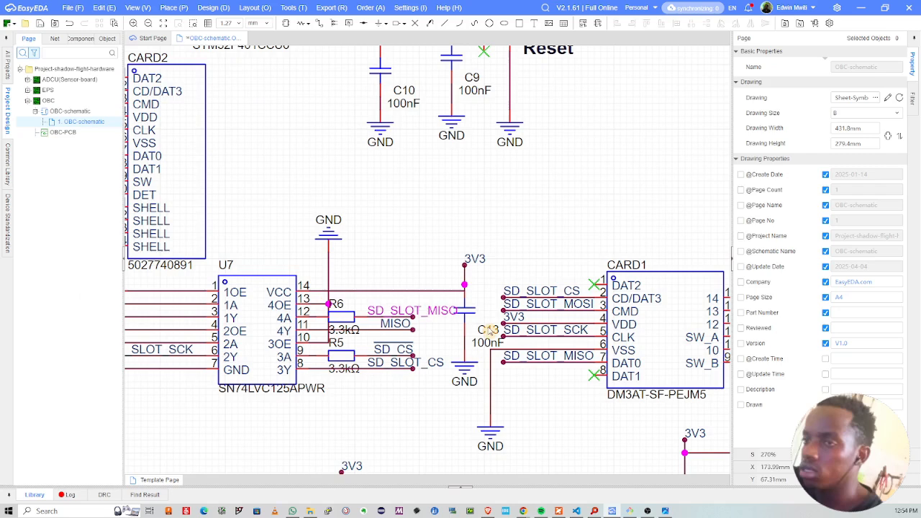
click(569, 306)
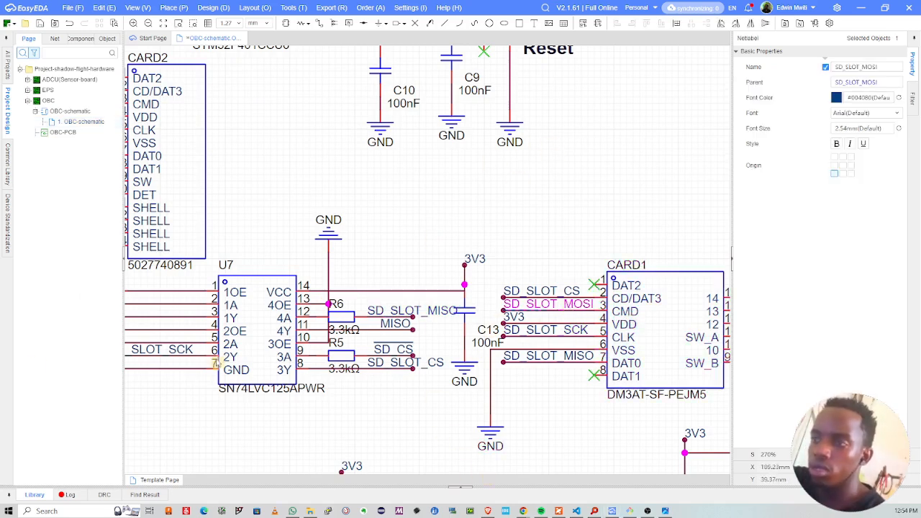
key(alt+Tab)
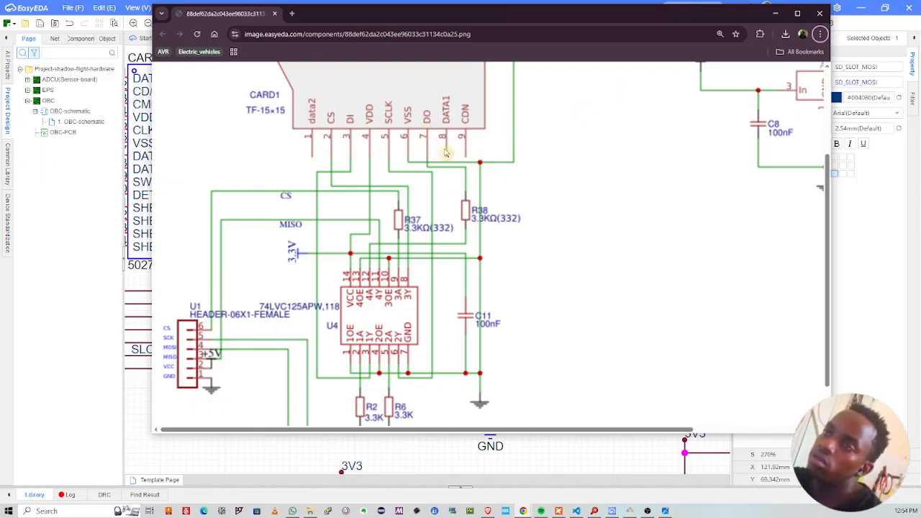
key(alt+Tab)
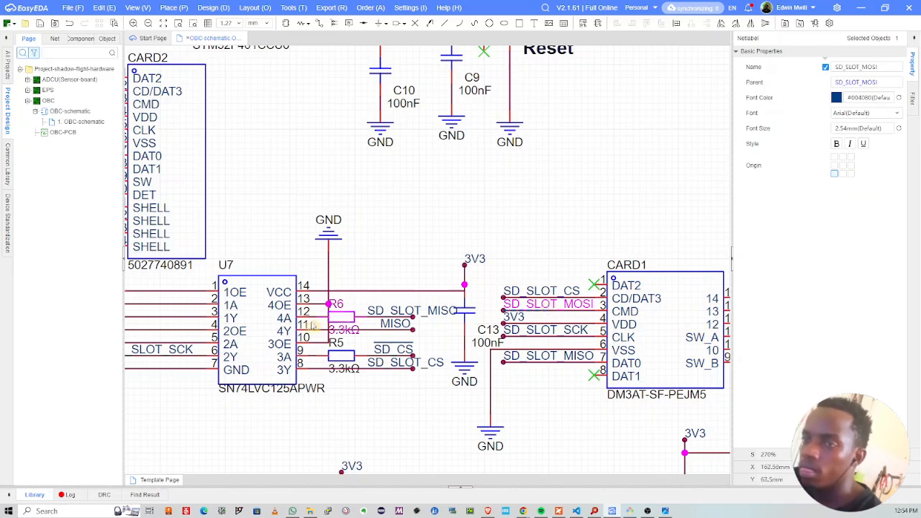
right_drag(284, 365, 362, 344)
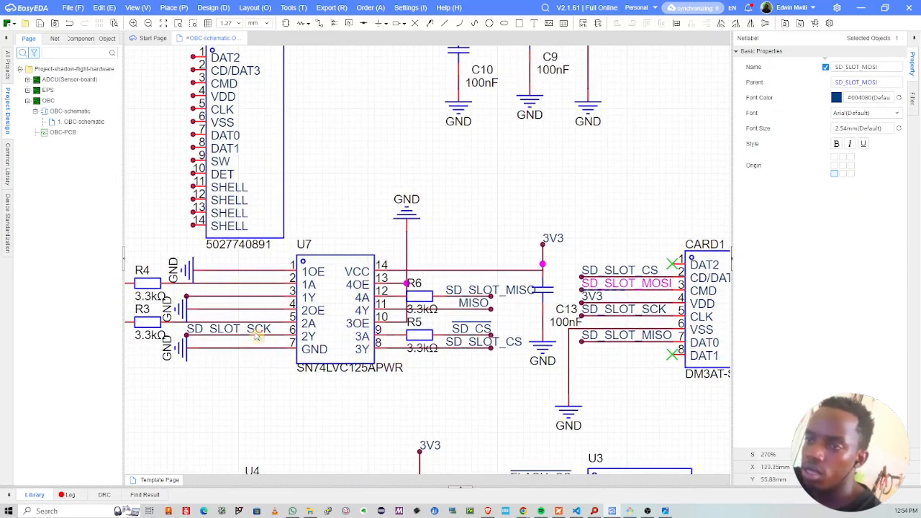
key(alt+Tab)
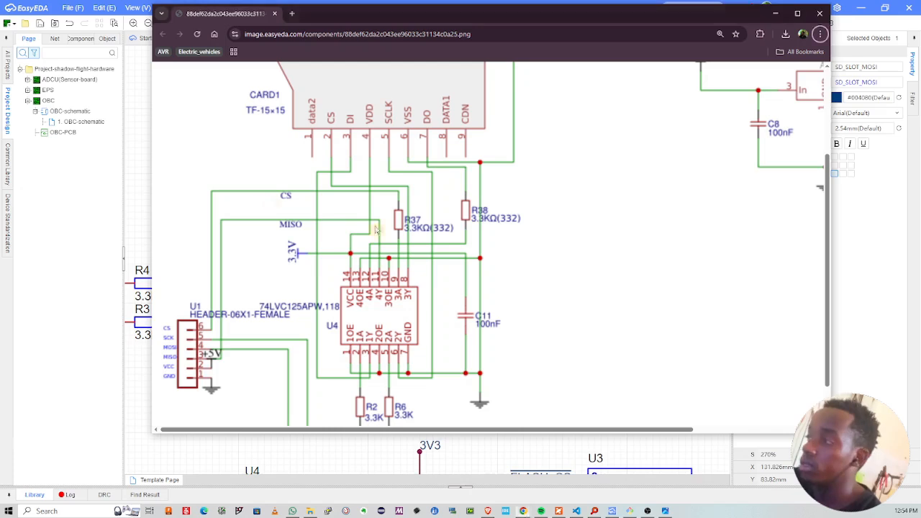
scroll(362, 311, down, 1)
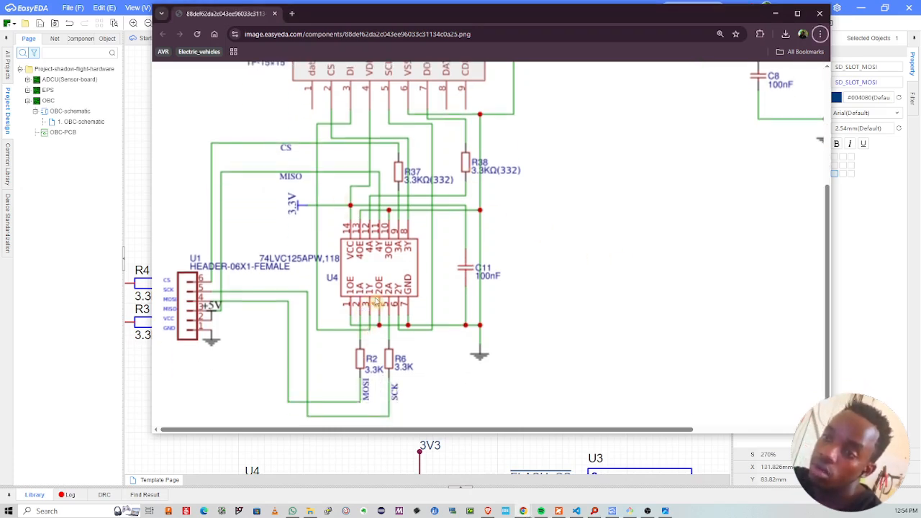
scroll(327, 125, up, 2)
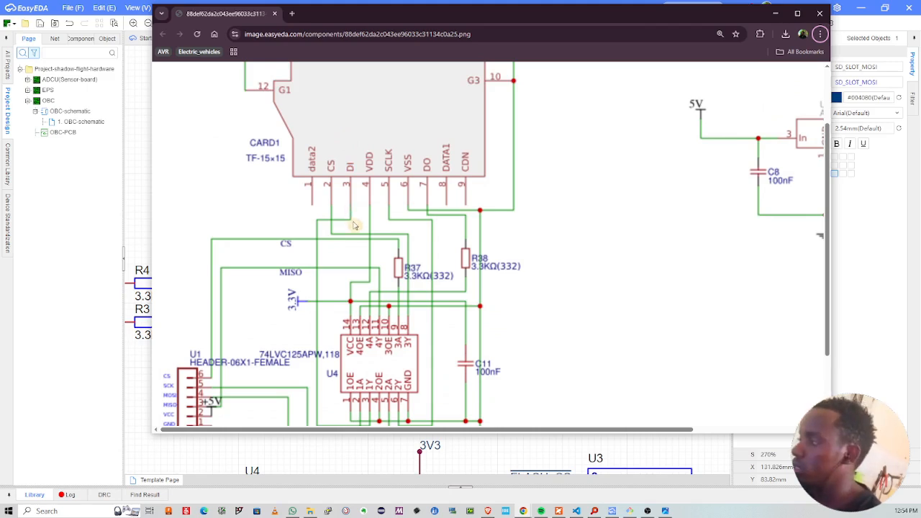
key(alt+Tab)
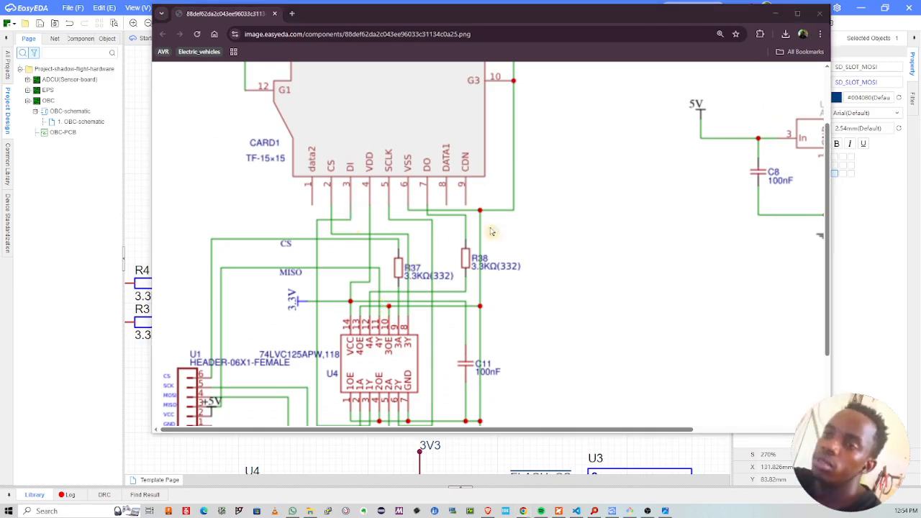
key(alt+Tab)
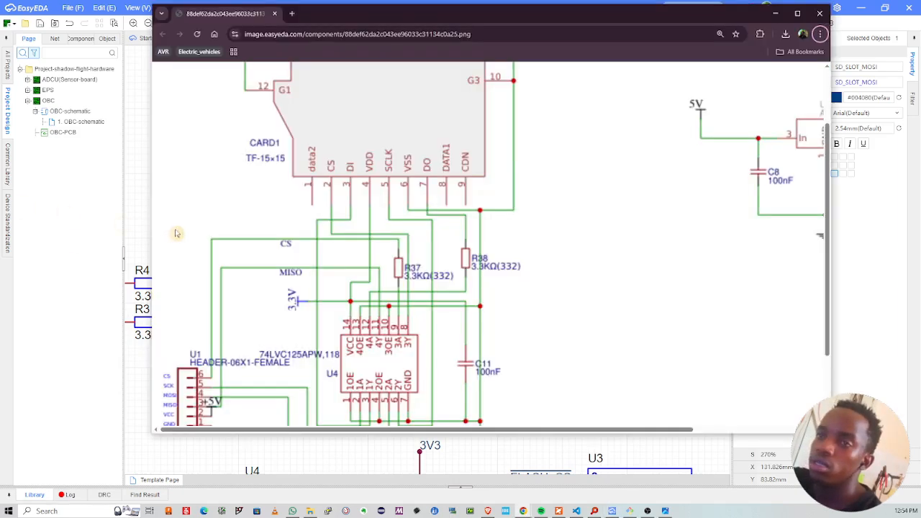
scroll(349, 292, down, 1)
scroll(349, 292, down, 1)
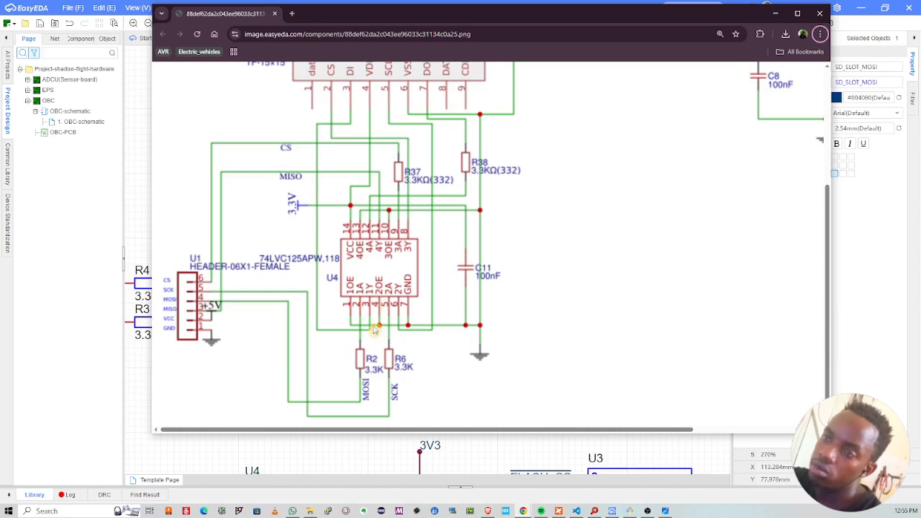
key(alt+Tab)
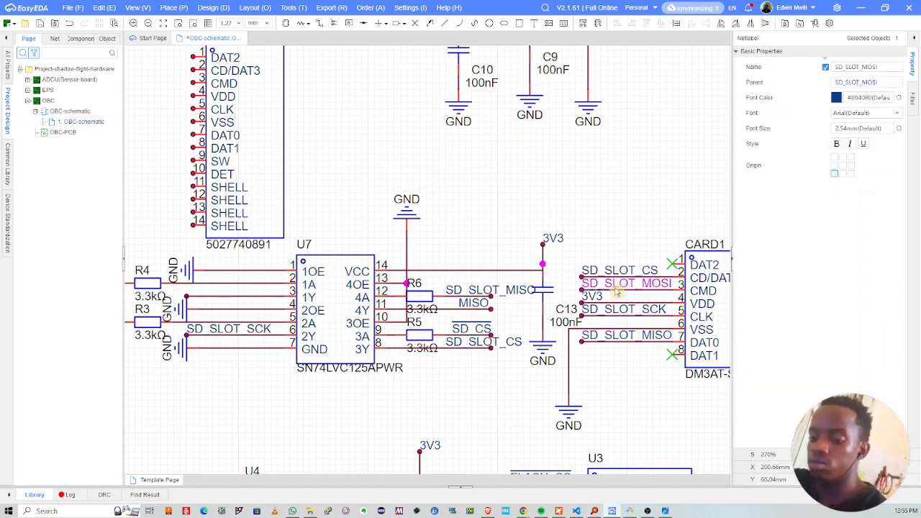
Step: Copy CARD1's SD_SLOT_MOSI net label onto the wire at U7's 1Y pin
key(ctrl+c)
key(ctrl+v)
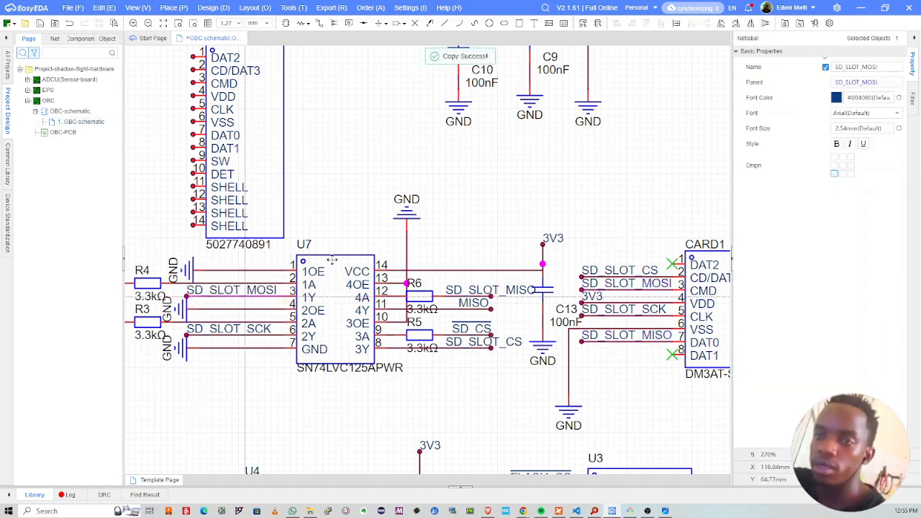
click(188, 297)
scroll(236, 282, up, 3)
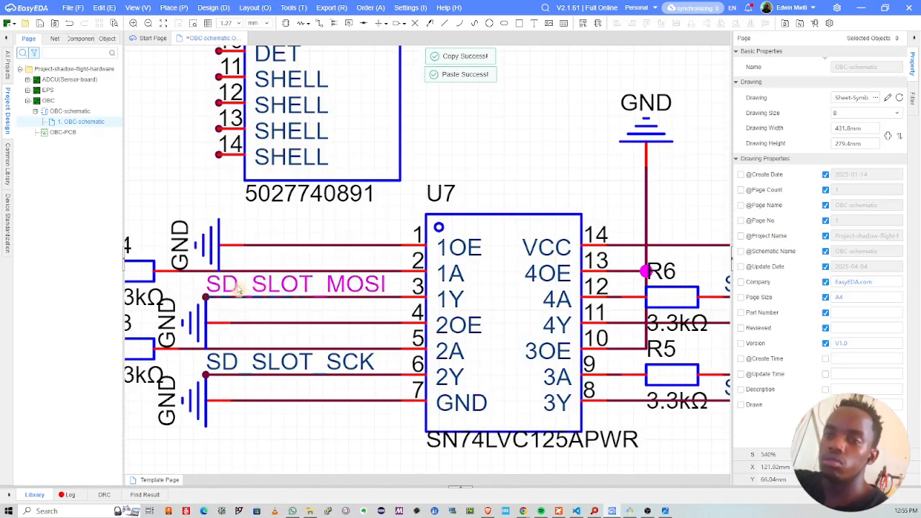
scroll(280, 241, down, 6)
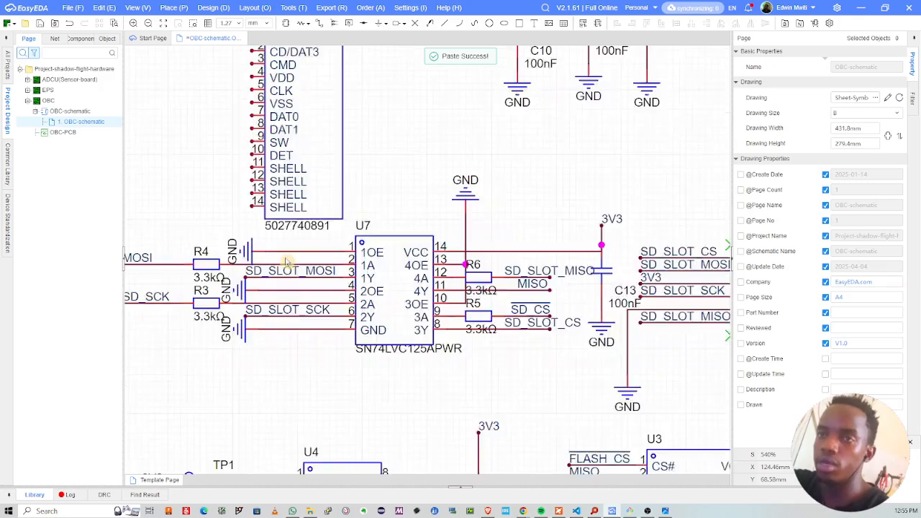
key(ctrl+s)
click(314, 226)
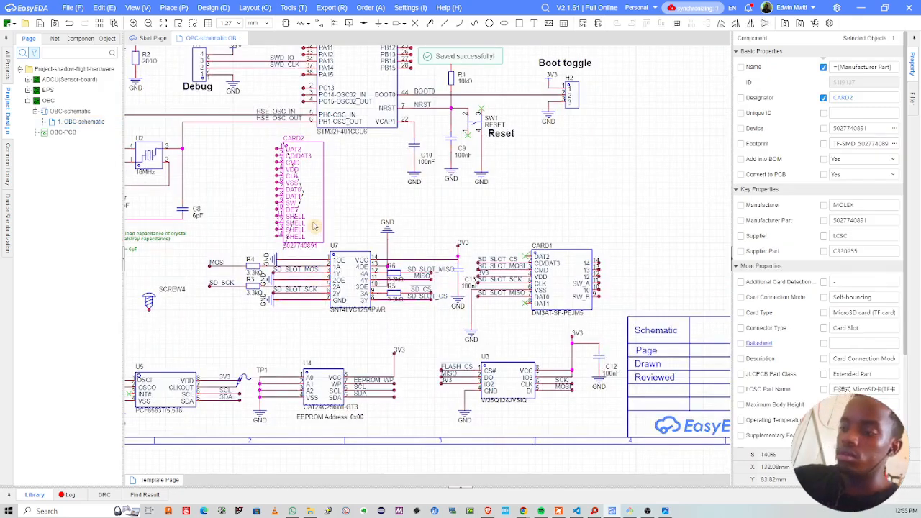
key(Delete)
Step: Move the whole microSD circuit with U7, C13, CARD1 and the series resistors to the free area above the title block
right_drag(452, 267, 491, 234)
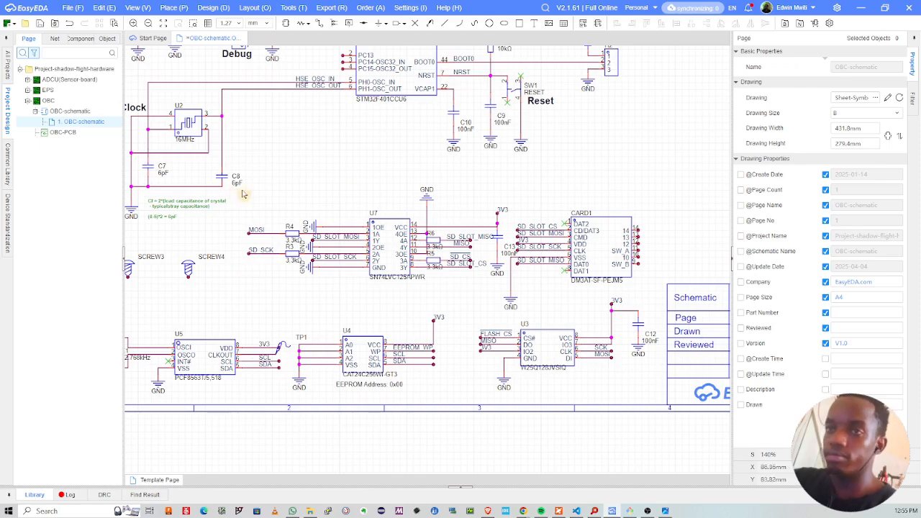
drag(249, 171, 626, 310)
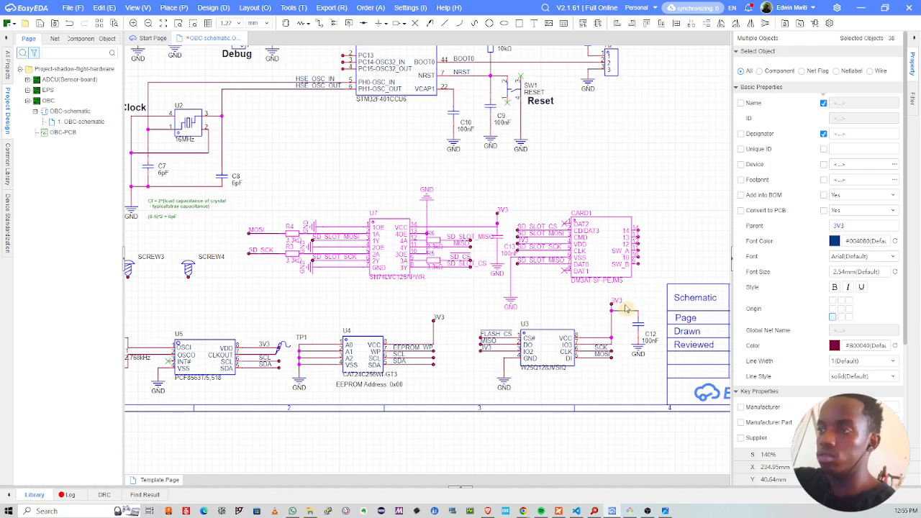
right_drag(534, 293, 362, 353)
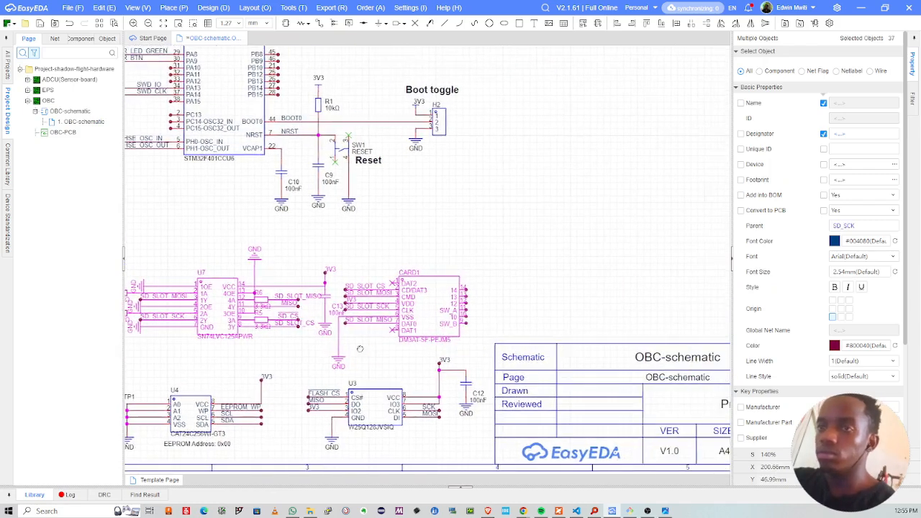
drag(410, 330, 659, 291)
right_drag(534, 328, 317, 355)
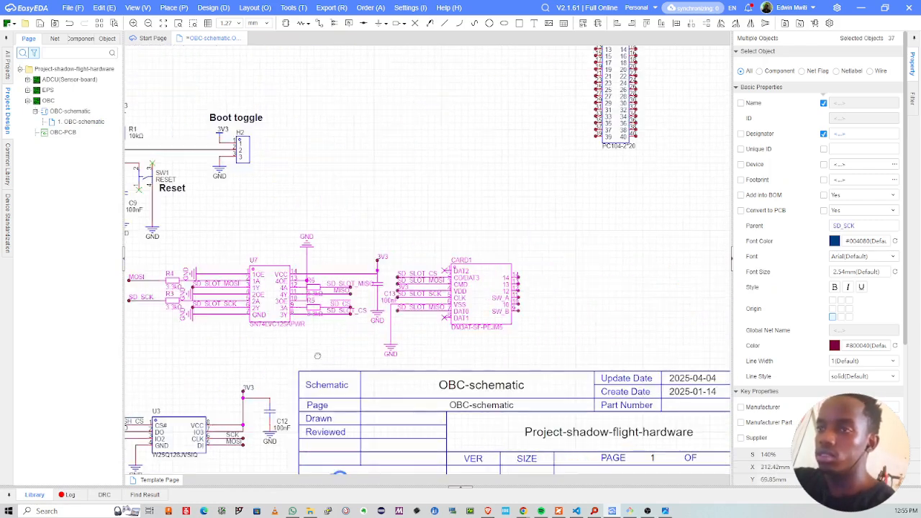
drag(477, 304, 671, 302)
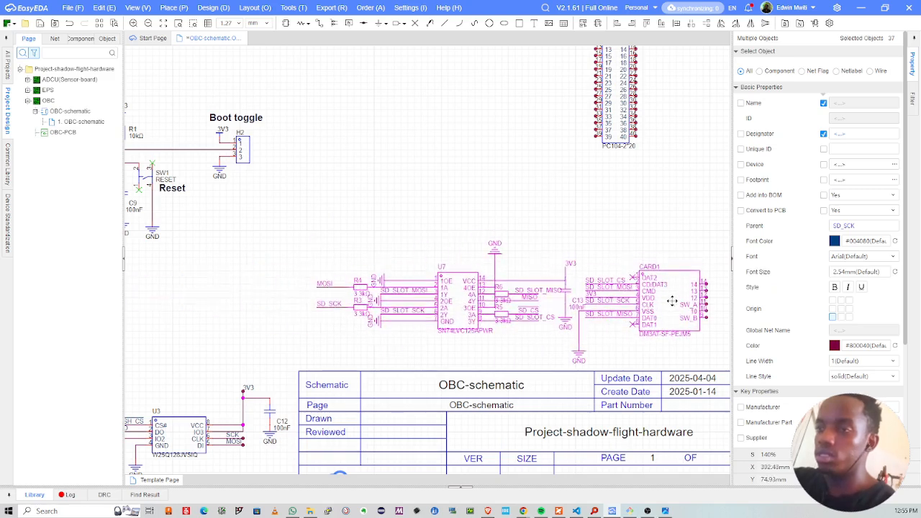
click(580, 249)
Step: Shift the microSD circuit slightly farther toward the sheet's right border and save the schematic
scroll(486, 192, down, 2)
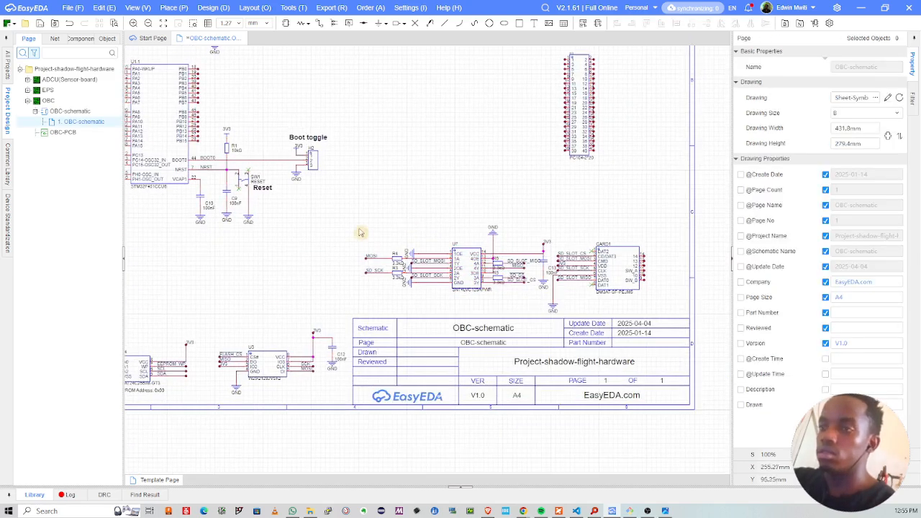
drag(637, 299, 651, 311)
drag(617, 270, 639, 267)
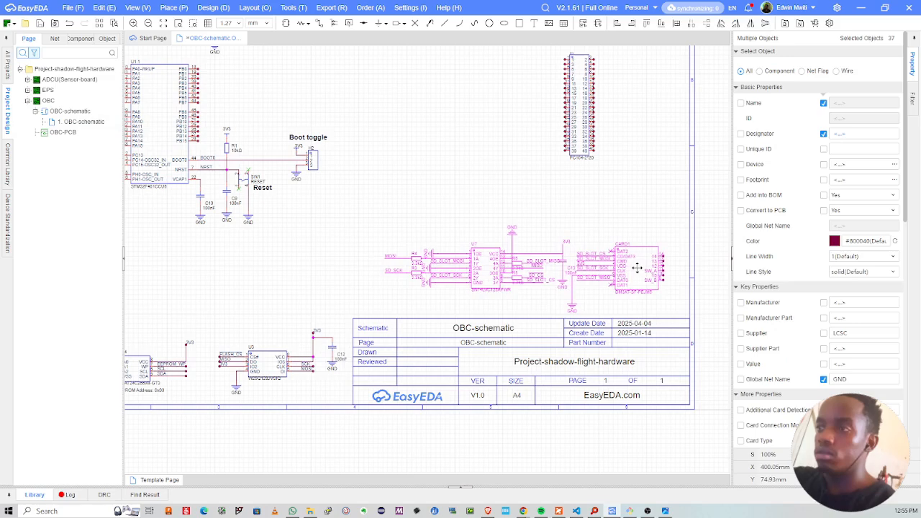
click(536, 202)
right_drag(397, 265, 506, 188)
right_drag(360, 276, 305, 341)
key(ctrl+s)
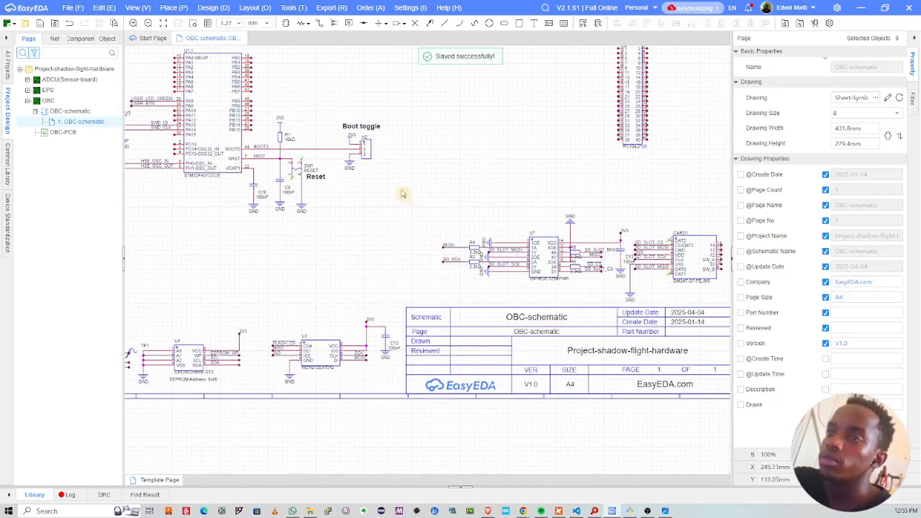
Step: Move the Boot toggle header H2, with its text and power symbols, slightly closer to the microcontroller and save
drag(404, 193, 339, 118)
drag(371, 159, 359, 160)
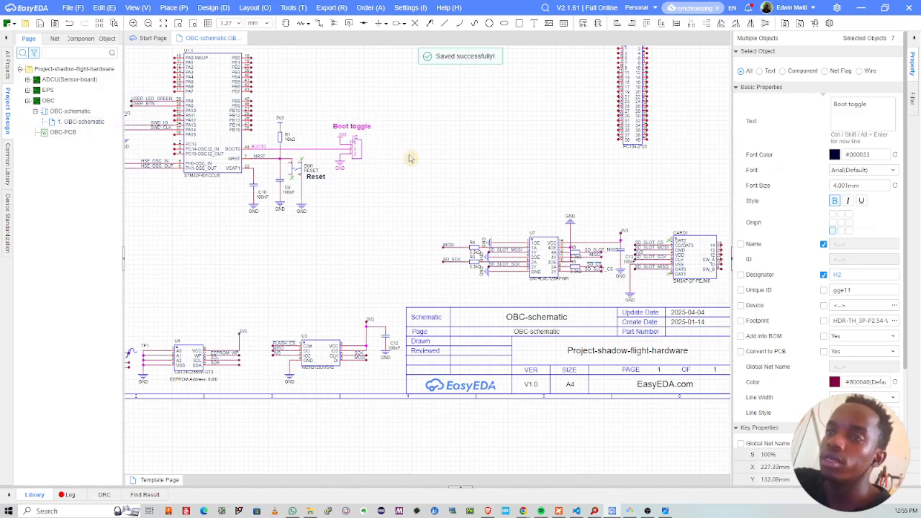
click(409, 158)
key(ctrl+s)
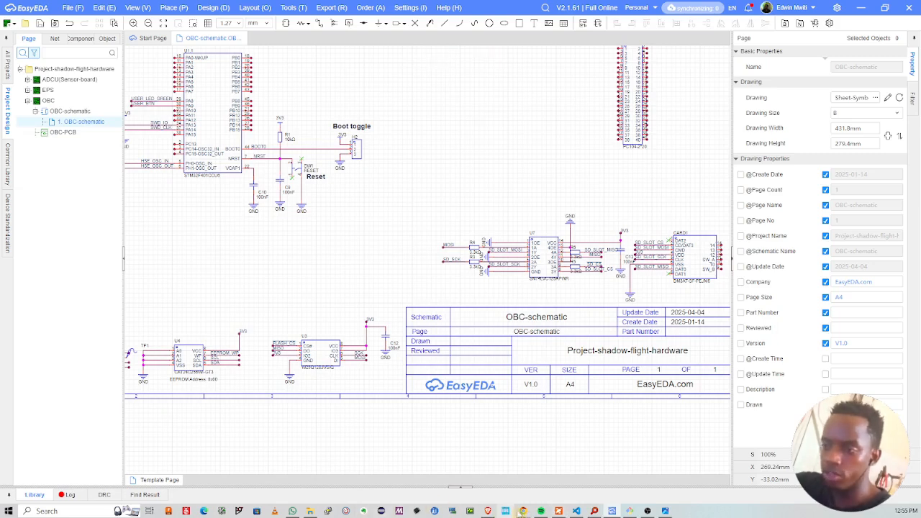
Step: Switch to the obc-memory-and-debug.png image and examine the memory, storage, debug and monitoring blocks around the STM32F401CCU6
click(651, 511)
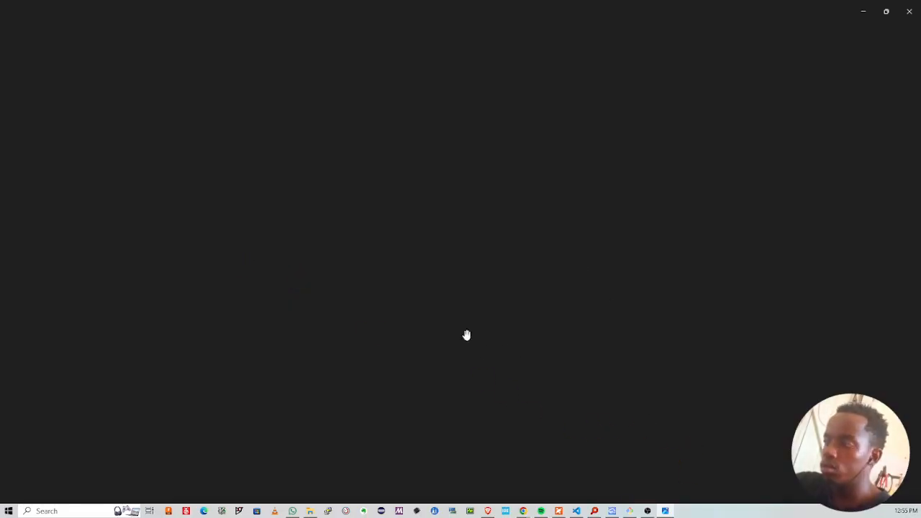
scroll(466, 250, down, 4)
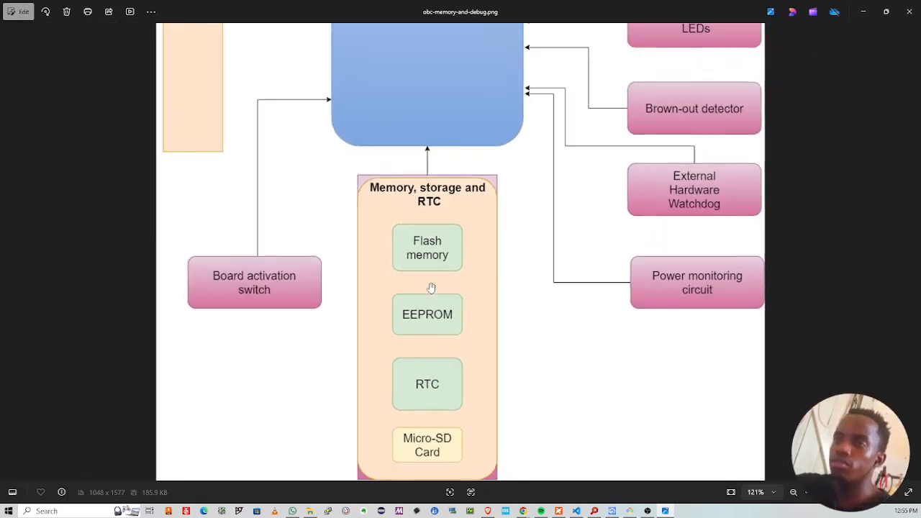
scroll(420, 216, up, 1)
scroll(444, 288, down, 1)
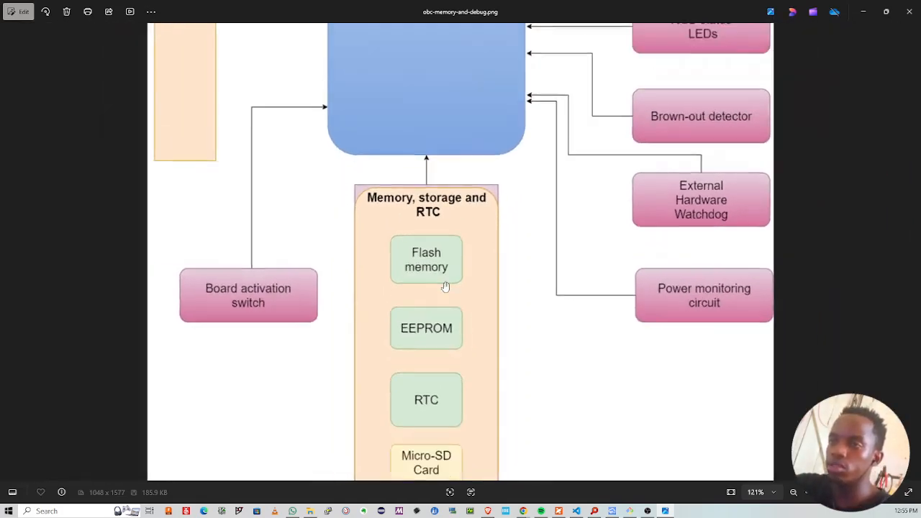
scroll(512, 256, up, 5)
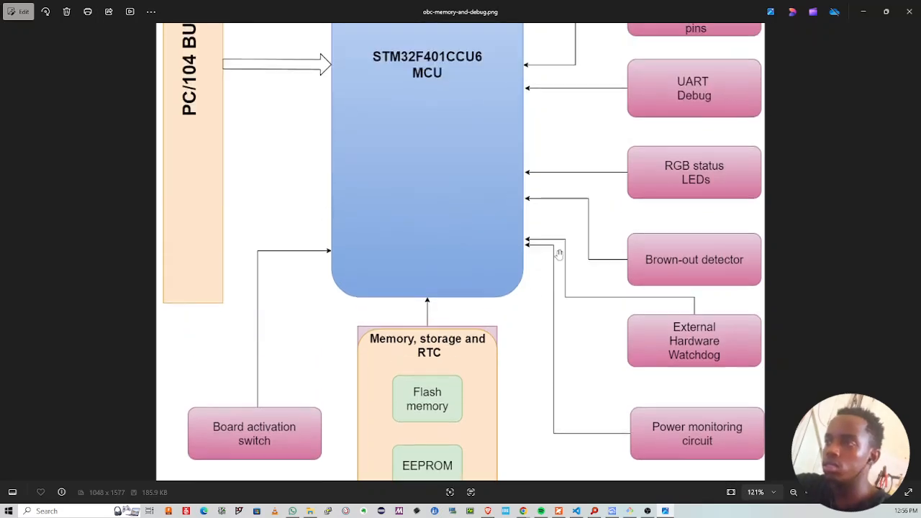
scroll(609, 259, up, 4)
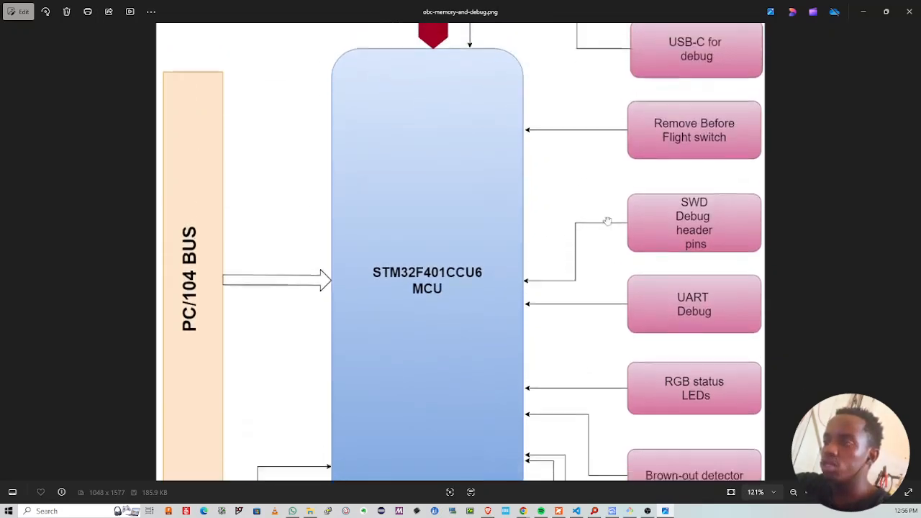
Step: Examine the SWD, UART debug, RGB status LED, brown-out detector, hardware watchdog and power monitoring blocks in the block diagram
scroll(702, 271, down, 2)
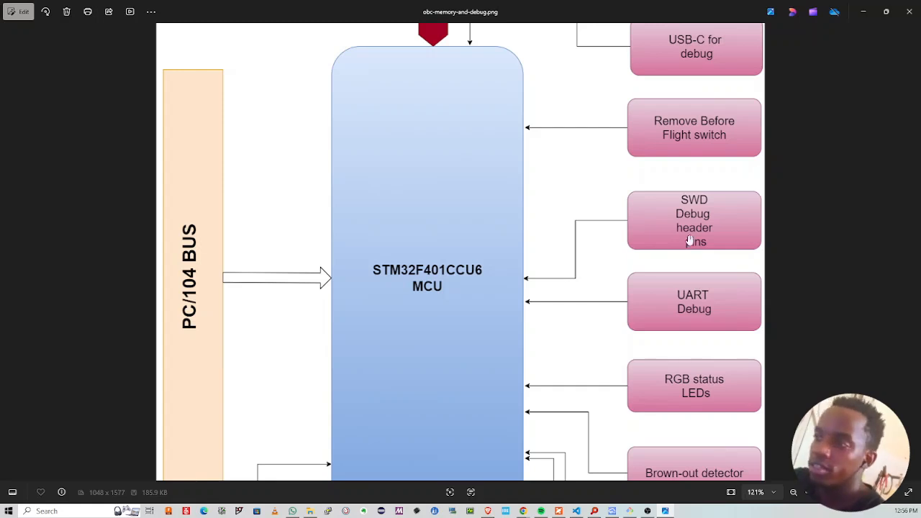
scroll(691, 237, down, 2)
scroll(714, 248, down, 3)
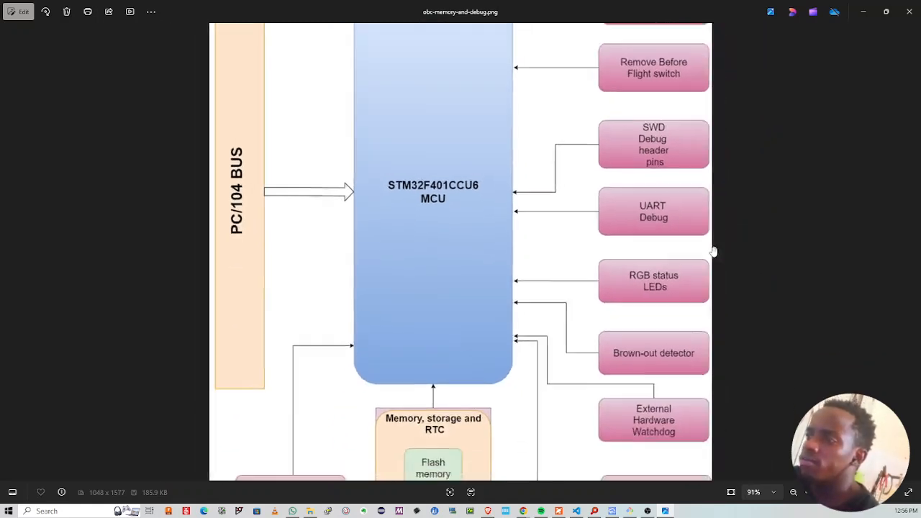
scroll(691, 270, up, 2)
drag(657, 274, 616, 194)
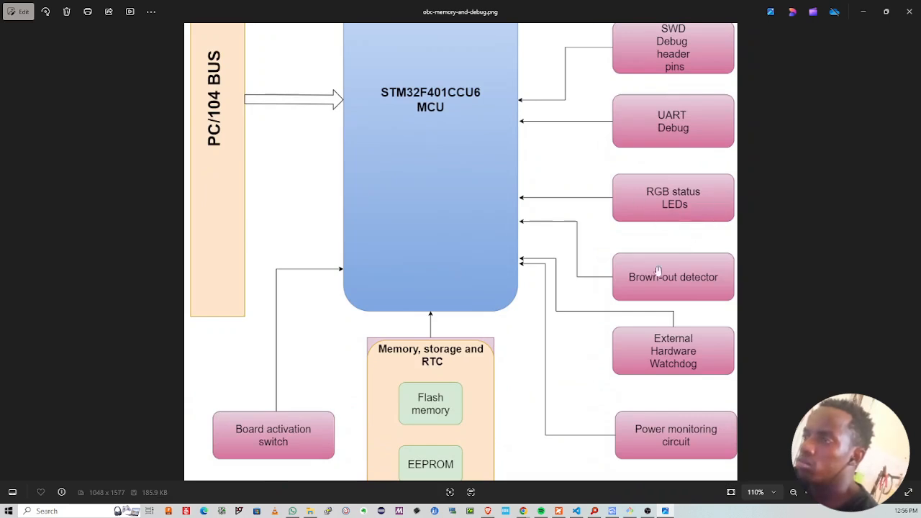
scroll(658, 272, down, 1)
drag(664, 303, 661, 192)
scroll(664, 313, up, 3)
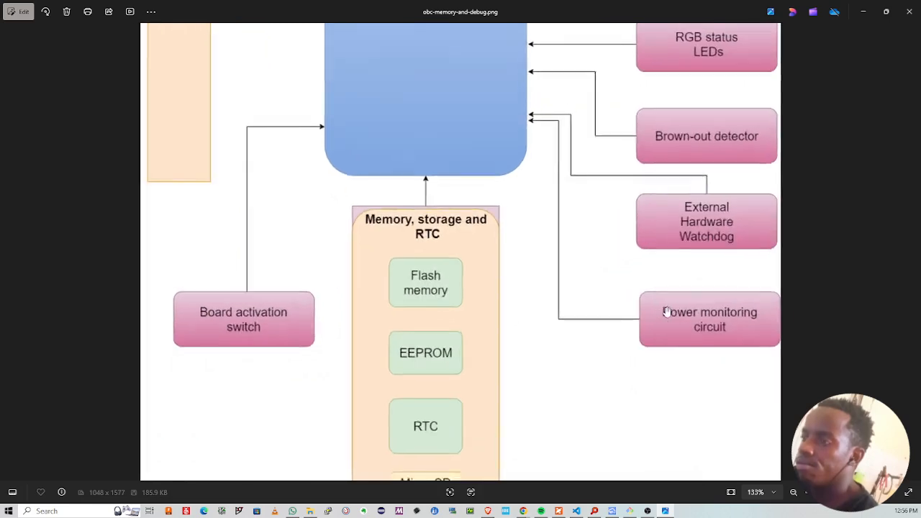
scroll(668, 313, down, 4)
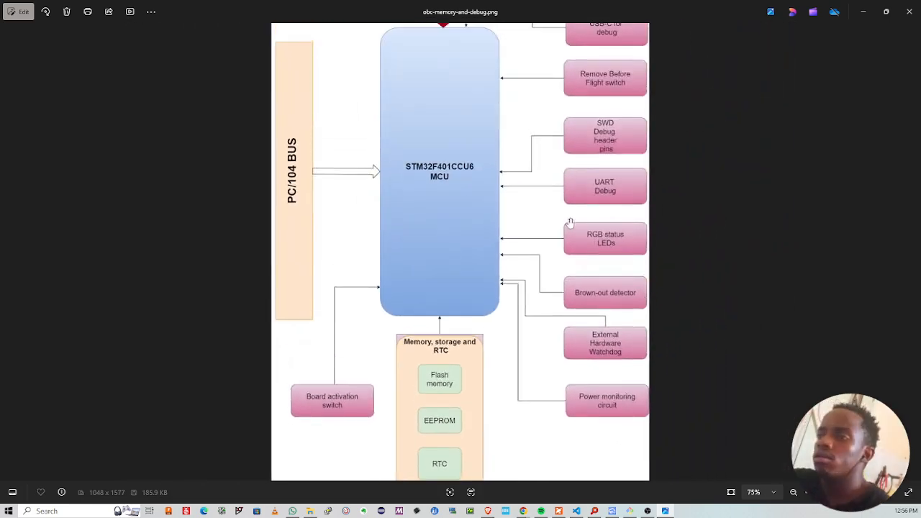
scroll(616, 220, up, 1)
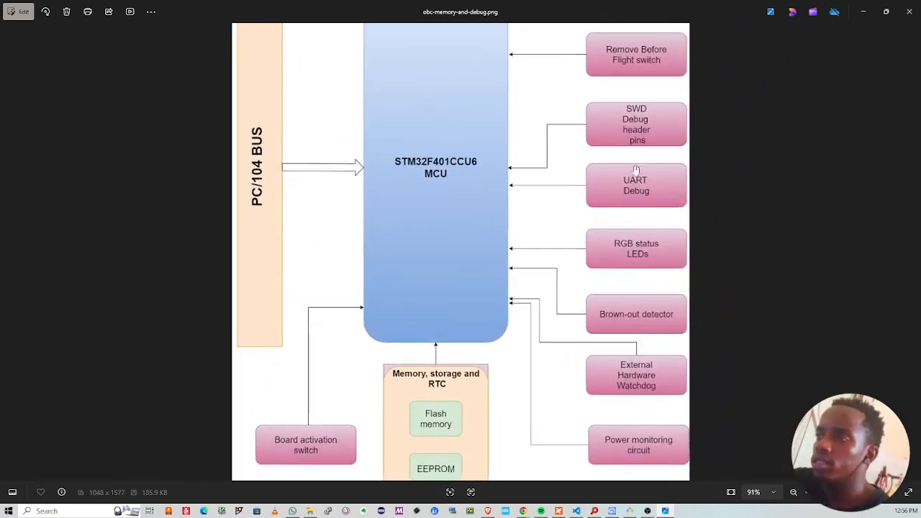
scroll(639, 255, down, 1)
drag(630, 268, 601, 211)
scroll(603, 291, up, 1)
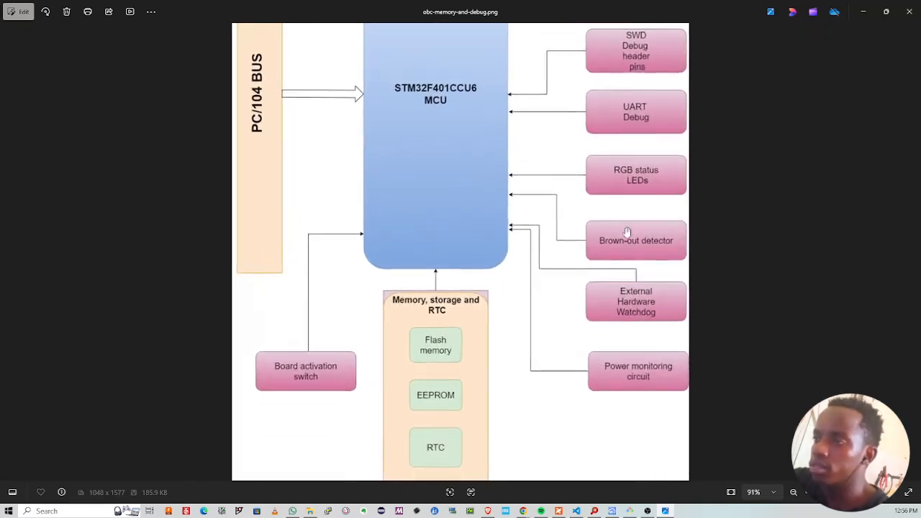
scroll(627, 232, up, 1)
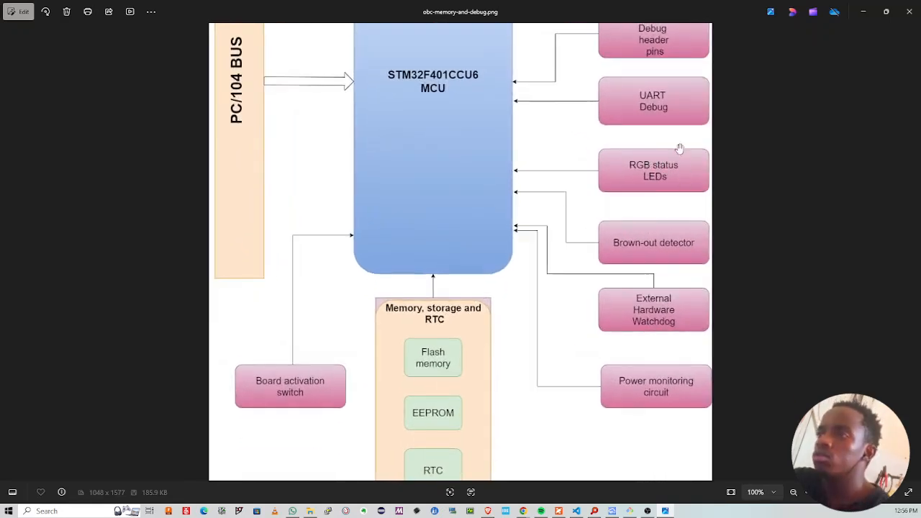
Step: Return to the OBC schematic in EasyEDA and examine the STM32F401CCU6 pins with the surrounding boot and reset circuits
click(864, 11)
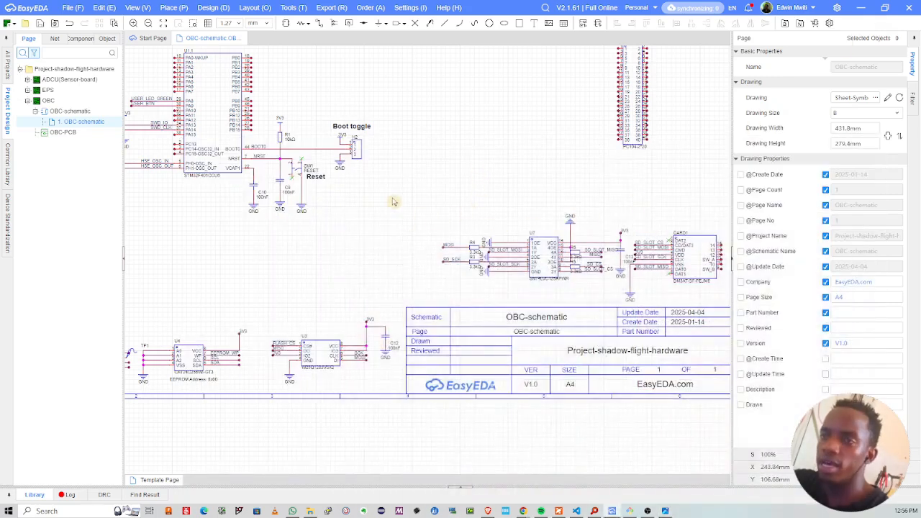
right_drag(394, 202, 512, 221)
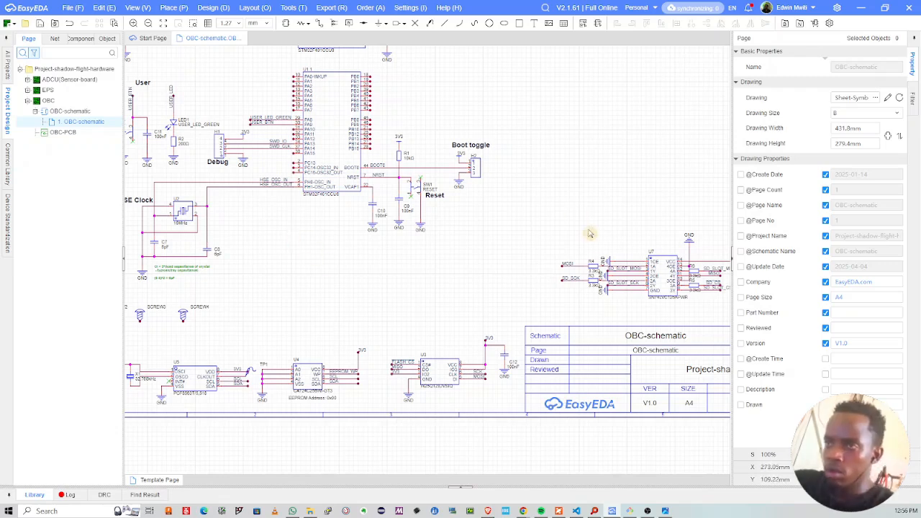
right_drag(516, 223, 444, 249)
right_drag(553, 238, 491, 277)
scroll(302, 219, up, 4)
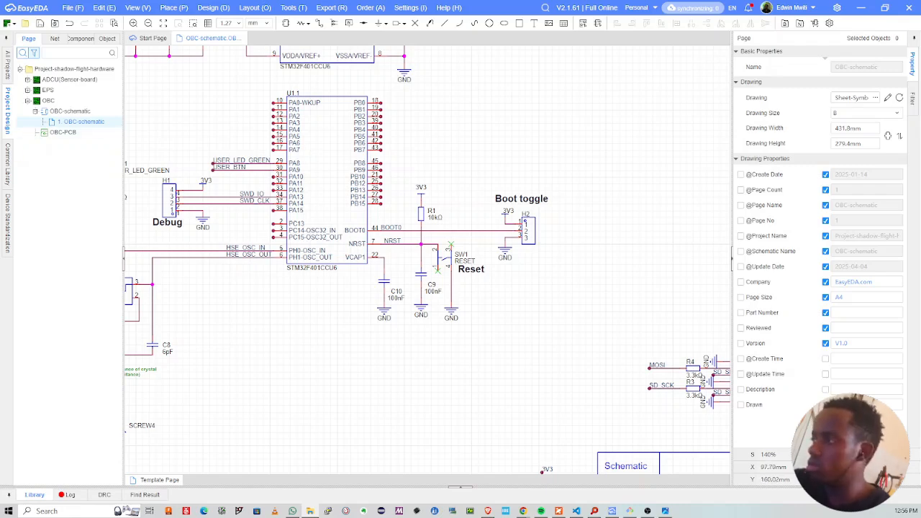
scroll(454, 173, down, 6)
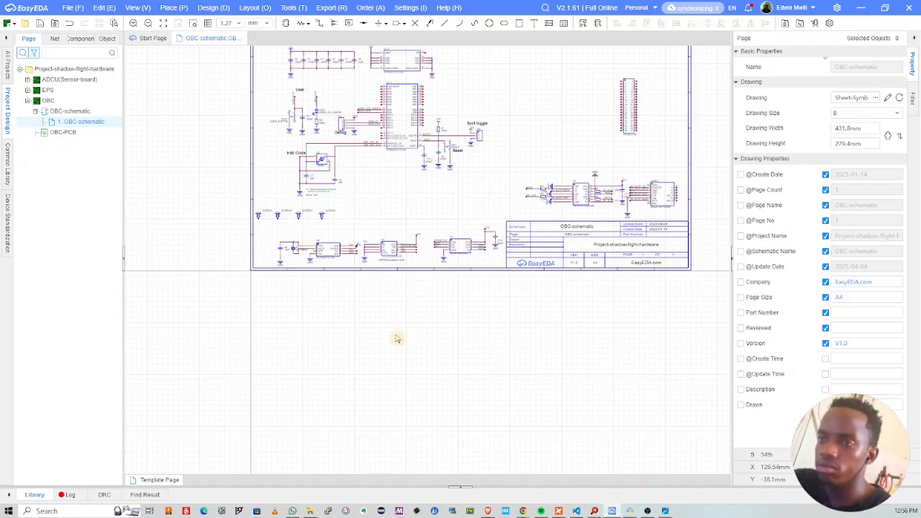
scroll(516, 248, up, 4)
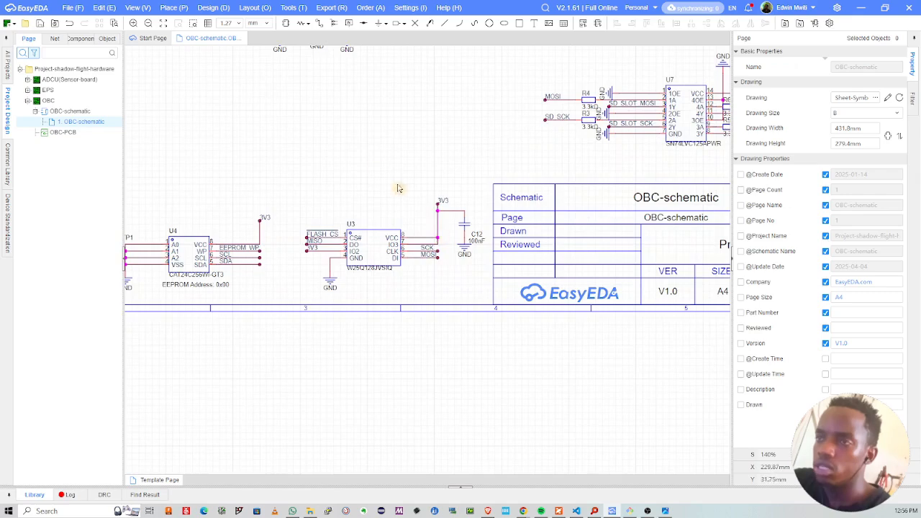
scroll(400, 189, up, 8)
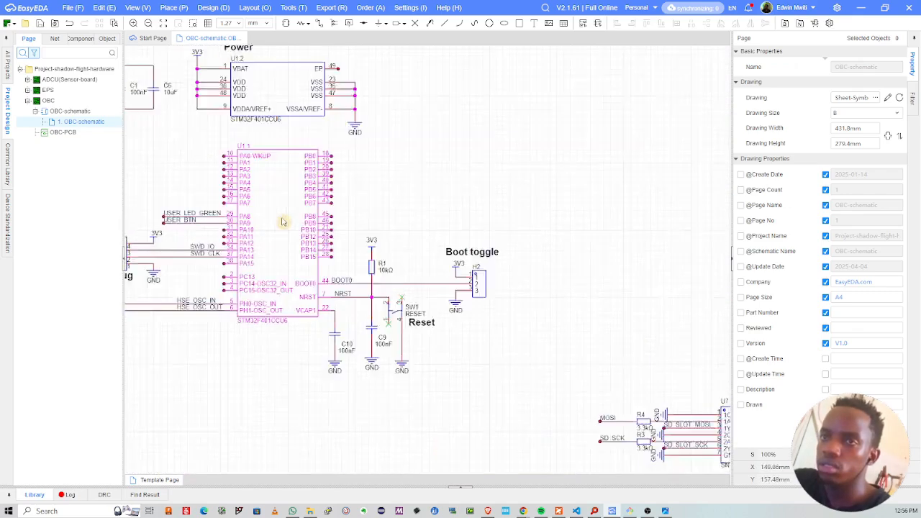
scroll(283, 222, up, 2)
click(254, 243)
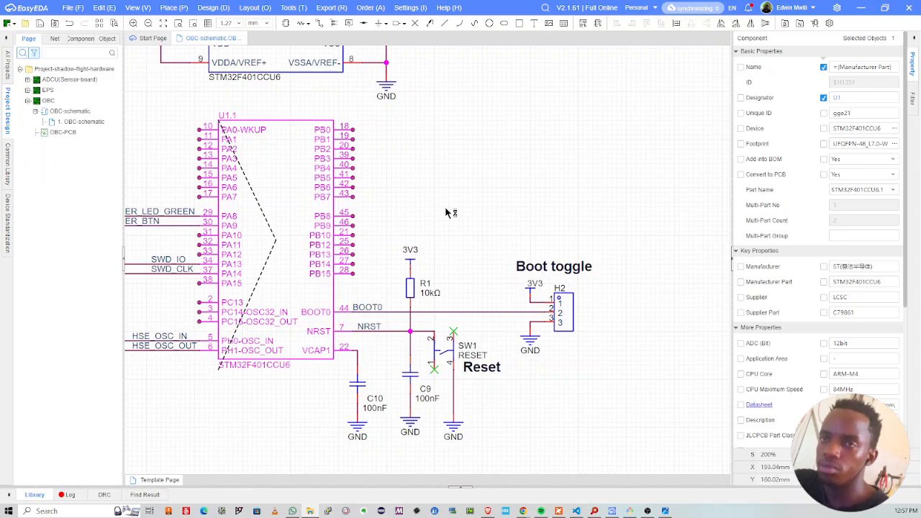
Step: Examine the PCF8563T RTC, CAT24C256 EEPROM and flash memory circuits along the sheet's lower border
scroll(439, 218, down, 3)
right_drag(545, 291, 704, 172)
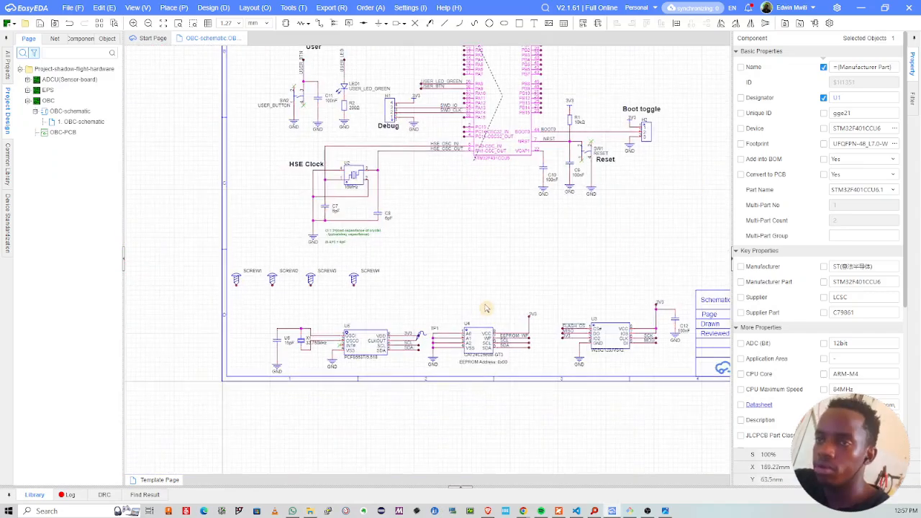
scroll(465, 329, up, 4)
right_drag(465, 329, 579, 224)
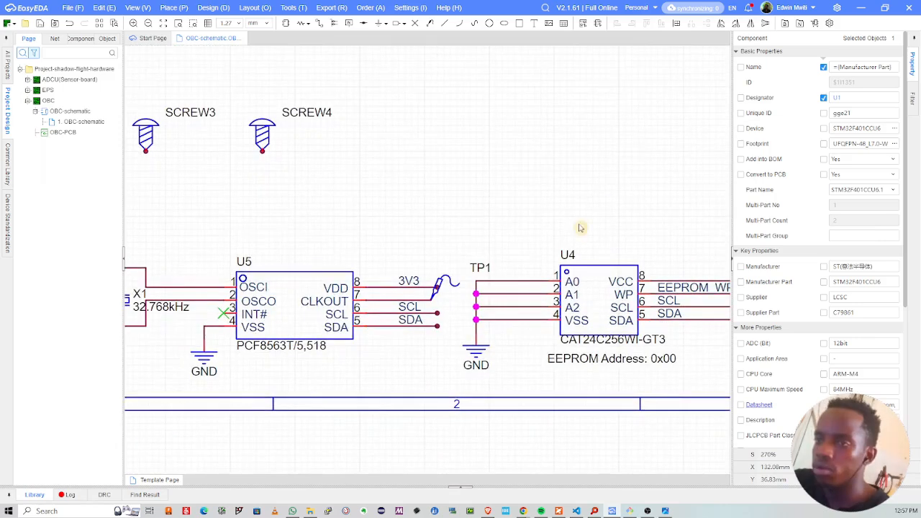
scroll(415, 225, down, 4)
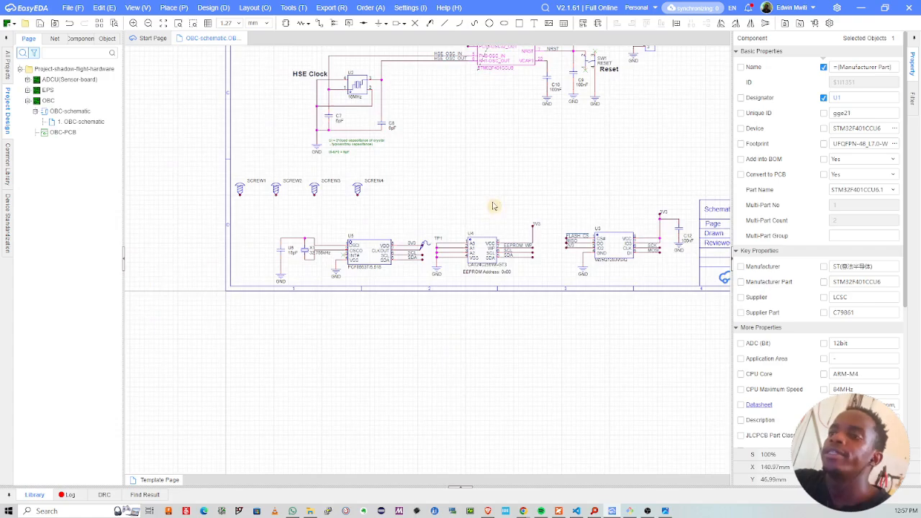
right_drag(529, 177, 364, 312)
scroll(433, 305, down, 1)
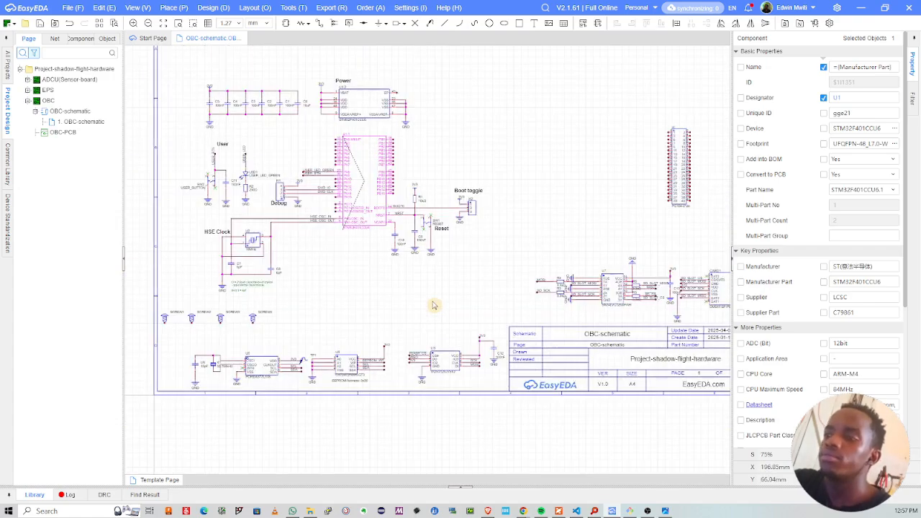
right_drag(433, 307, 358, 314)
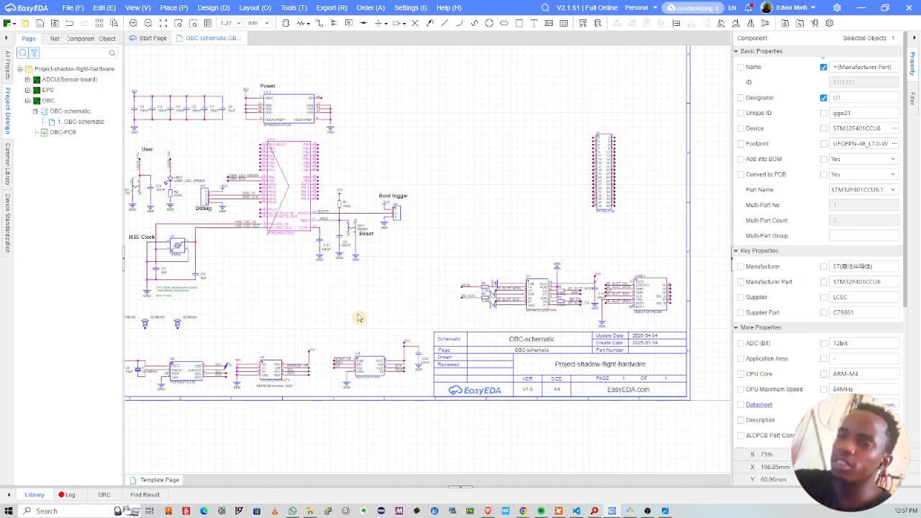
Step: Examine the microSD circuit with buffer U7, its series resistors and card slot CARD1 above the title block
drag(438, 99, 603, 306)
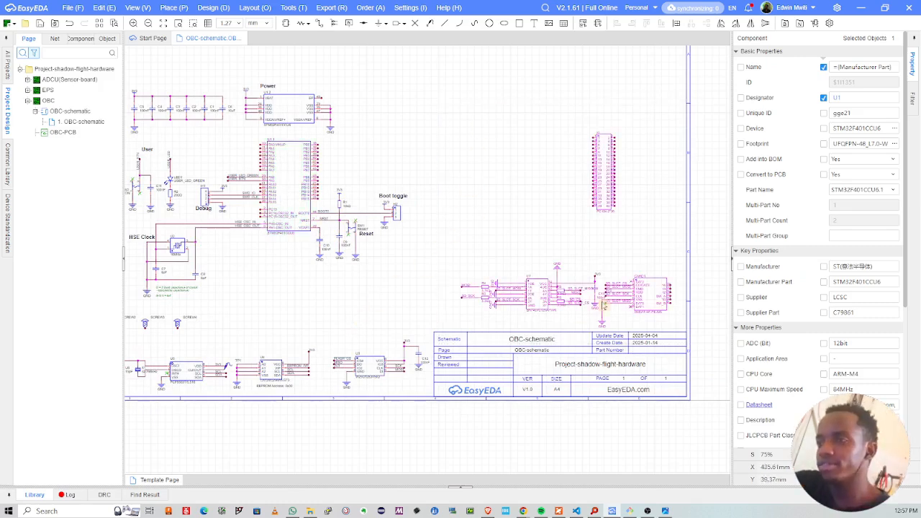
click(449, 294)
scroll(530, 293, up, 1)
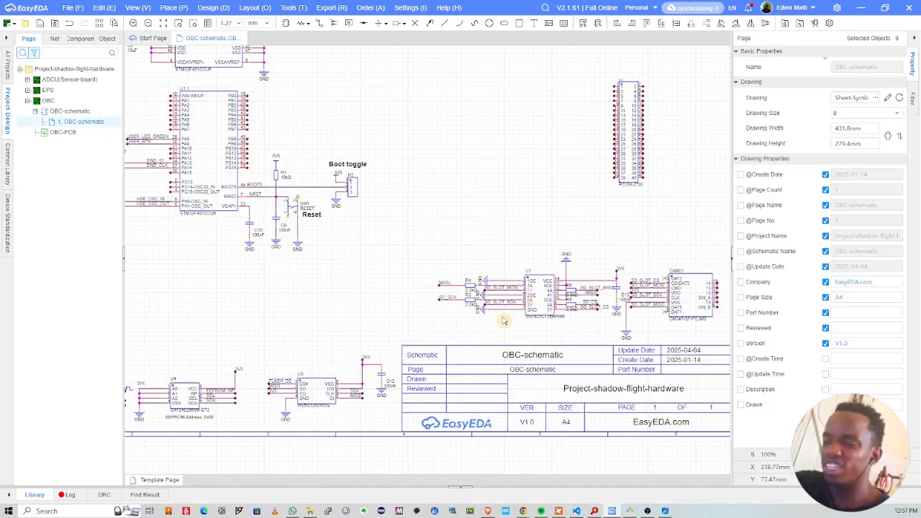
right_drag(500, 321, 414, 307)
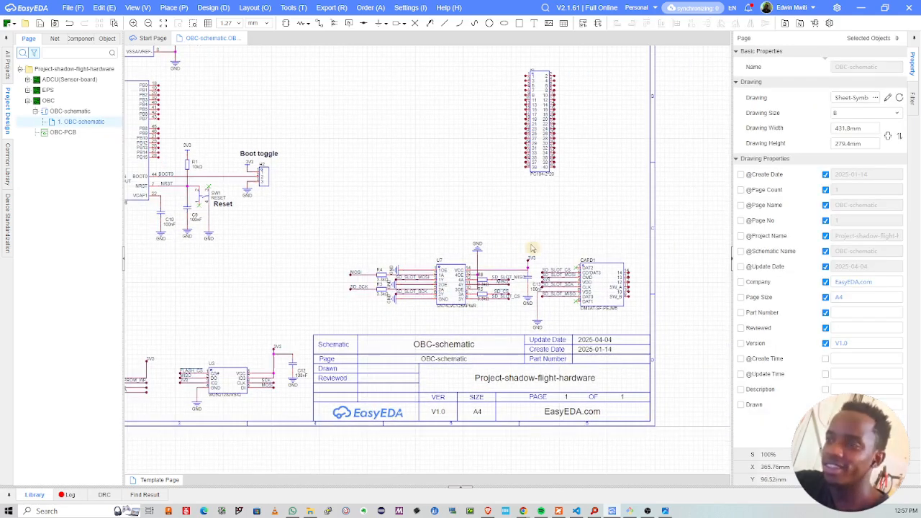
scroll(479, 288, up, 1)
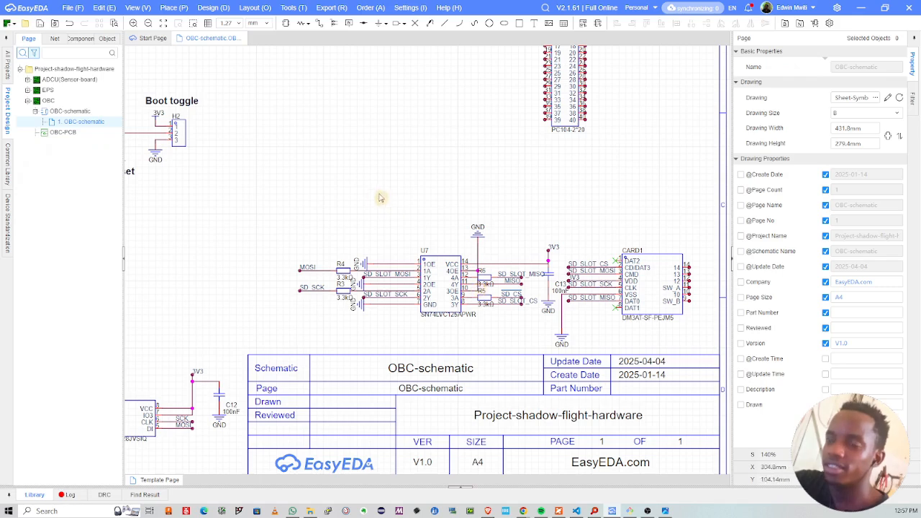
scroll(444, 291, up, 1)
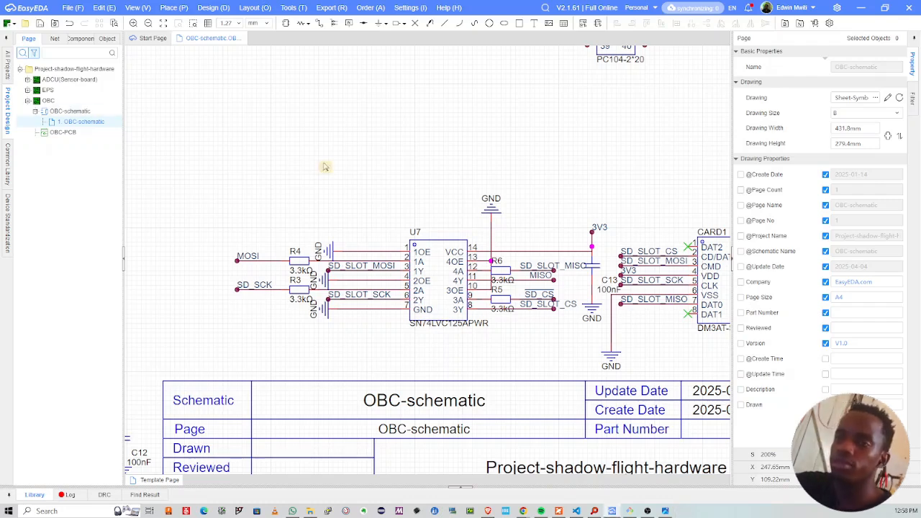
scroll(346, 193, down, 3)
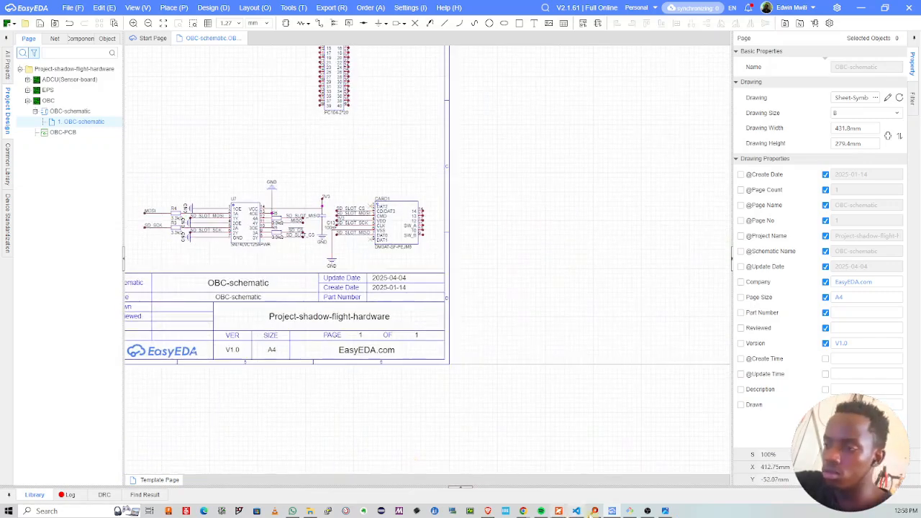
Step: Check the obc-memory-and-debug.png diagram for the RGB status LEDs and other remaining blocks, and return to the OBC schematic
click(665, 511)
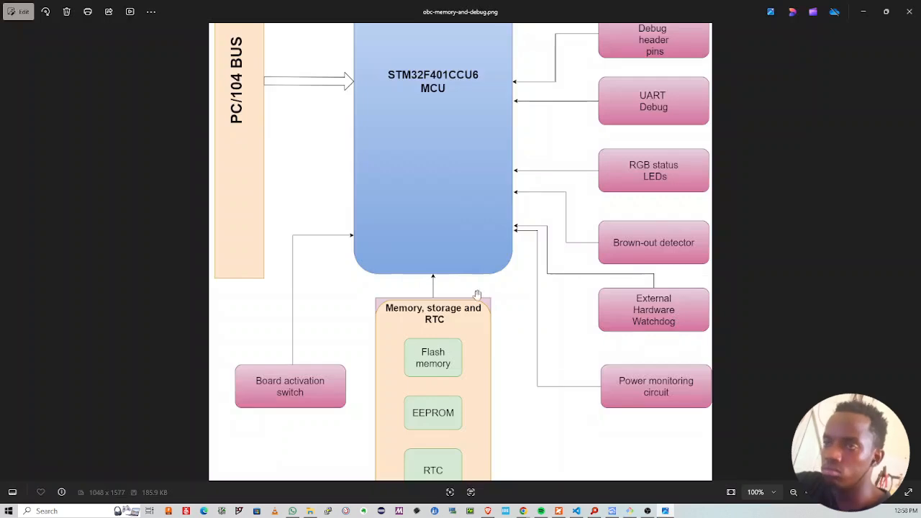
scroll(669, 216, up, 3)
scroll(640, 196, down, 3)
scroll(640, 197, up, 2)
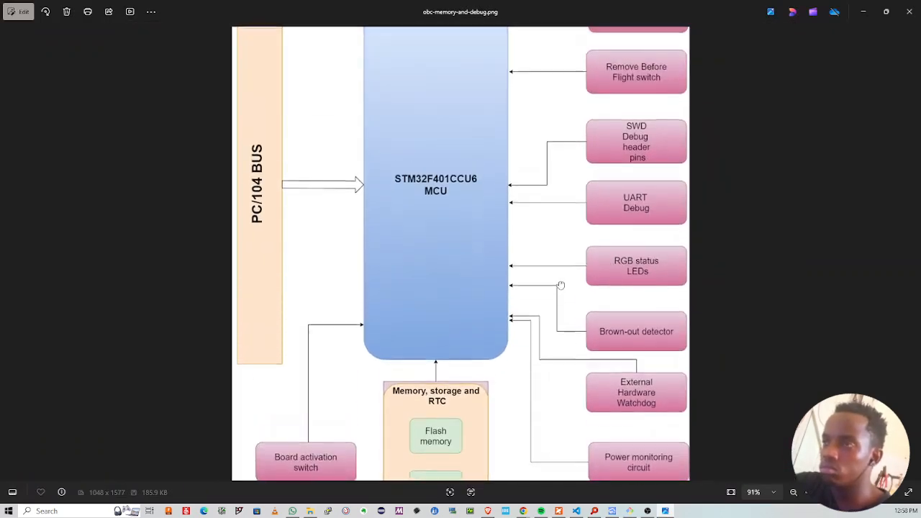
click(863, 12)
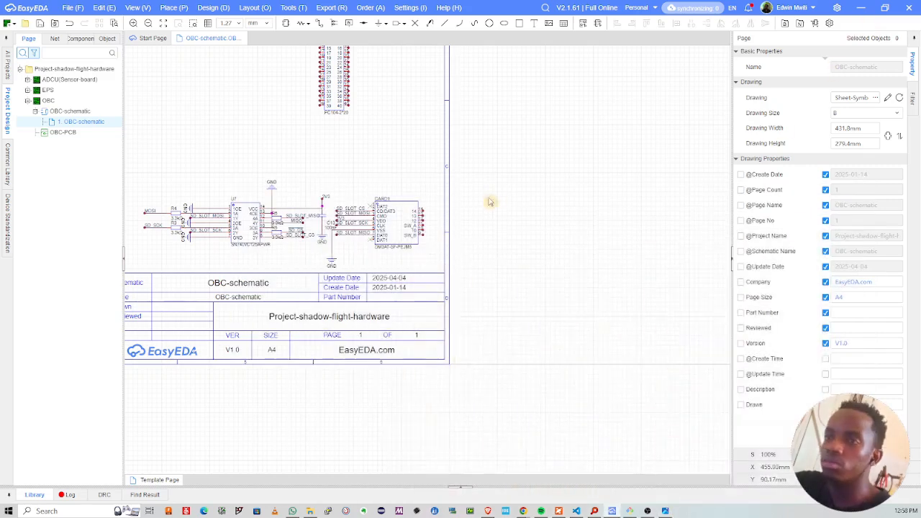
scroll(489, 216, up, 5)
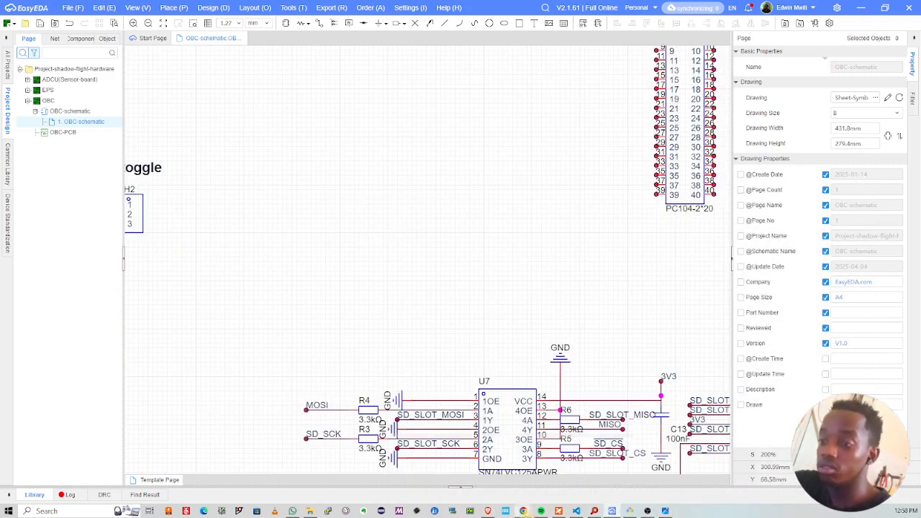
Step: Switch to the LCSC search page in Chrome, search for WS5812 and examine the RGB LED results
mouse_move(526, 511)
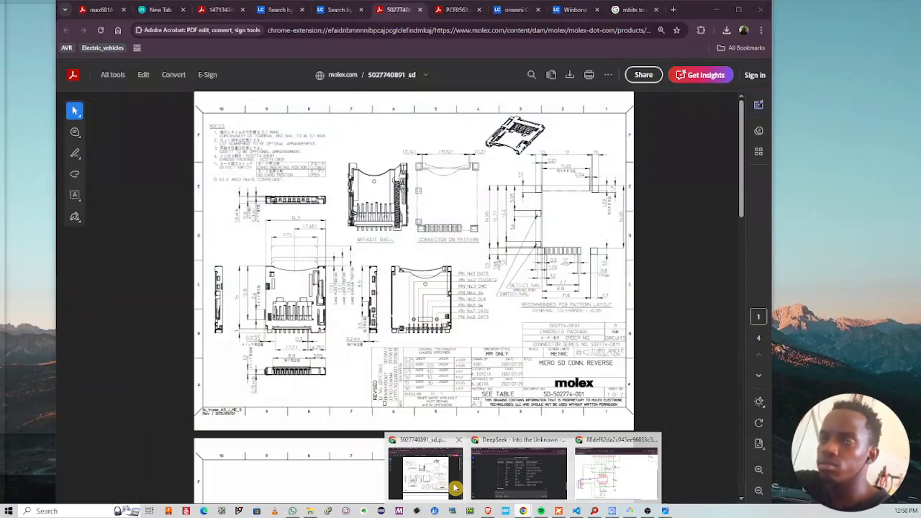
click(446, 486)
click(346, 12)
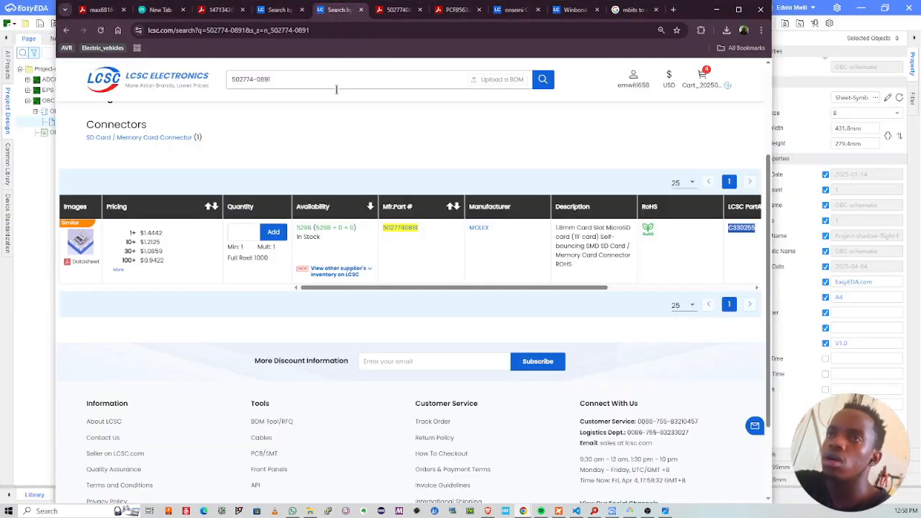
drag(281, 82, 195, 85)
text(w2)
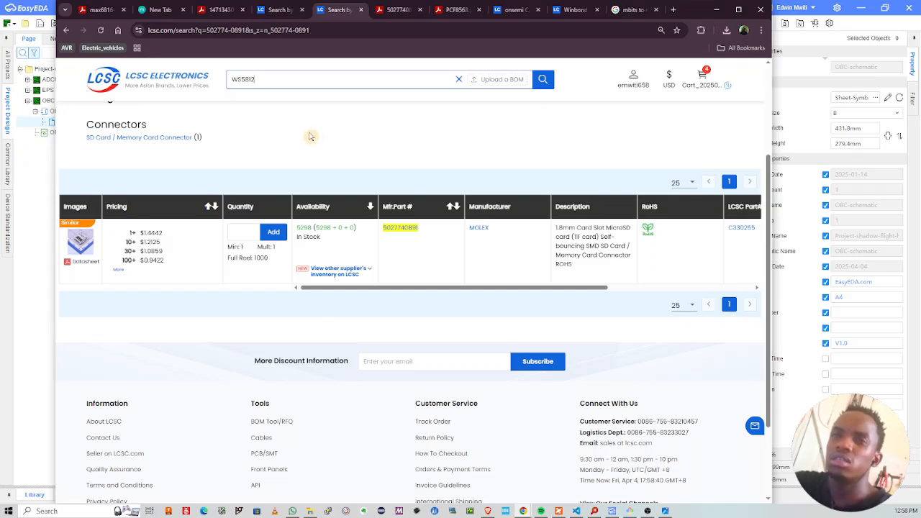
key(Return)
scroll(281, 241, down, 3)
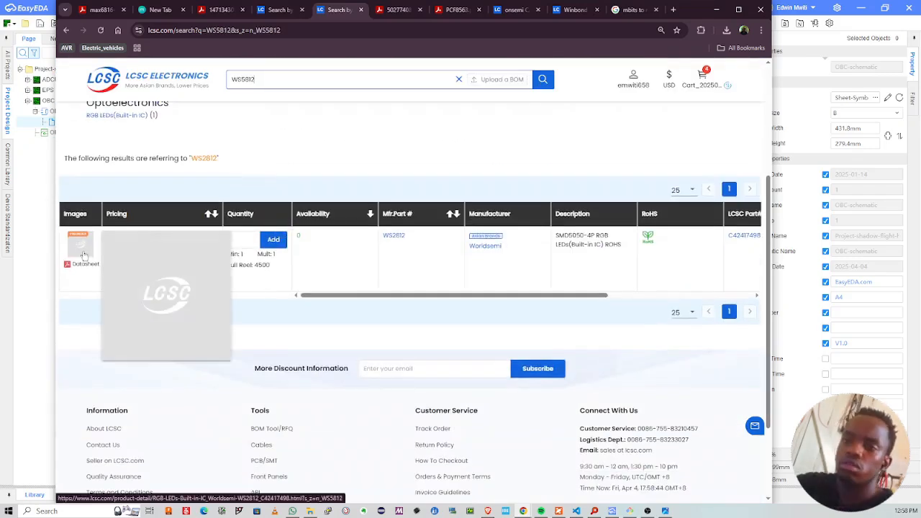
Step: Search Google for RGB WS LEDS to check the addressable LED part number
click(634, 9)
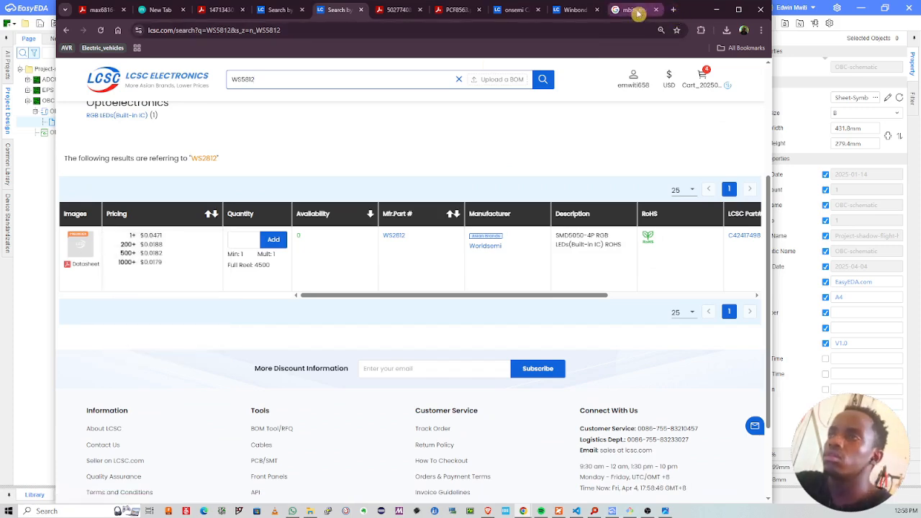
click(298, 33)
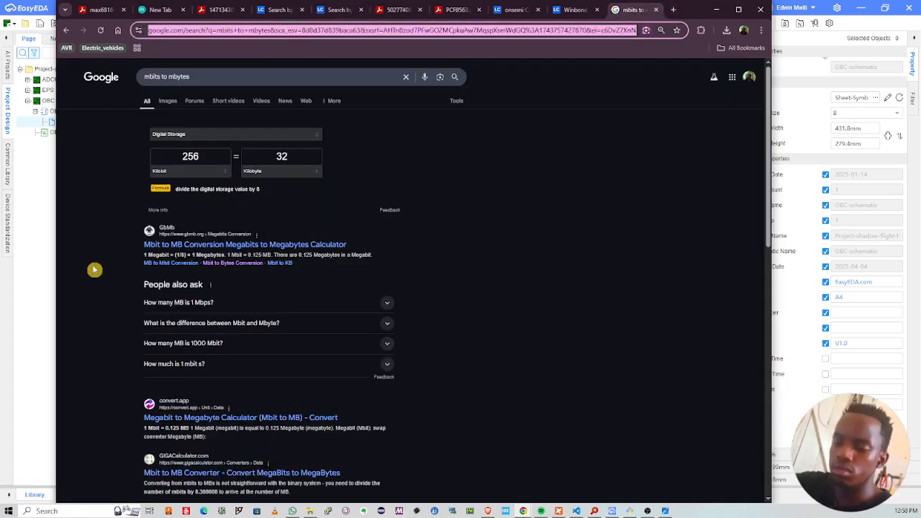
text(RGB WS )
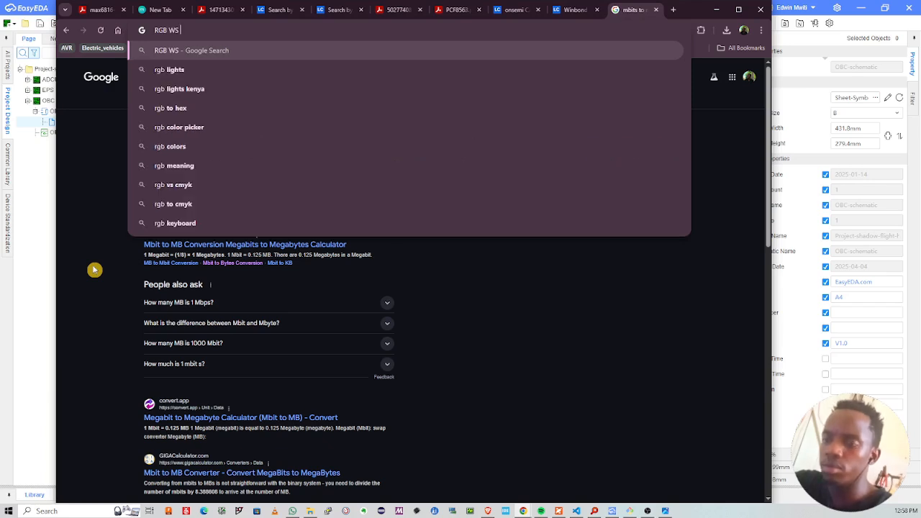
text(LEDS)
key(Return)
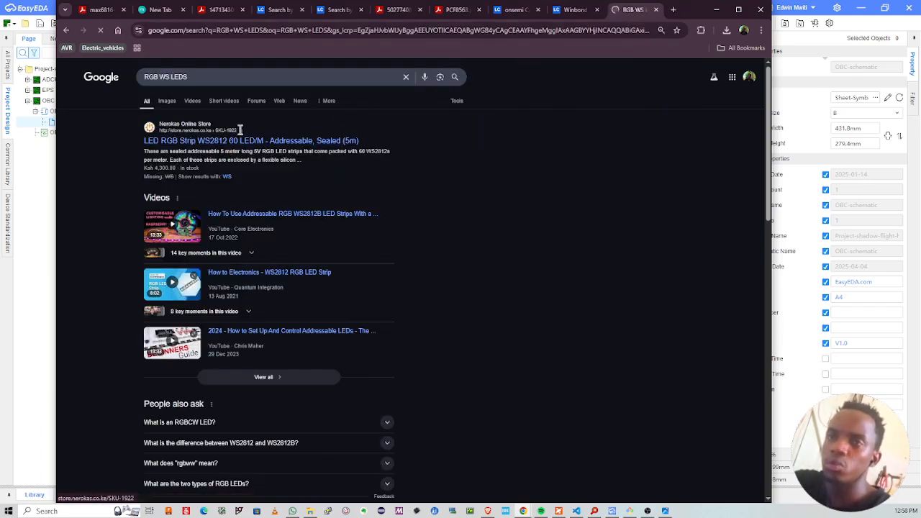
Step: Change the LCSC search to WS2812 and examine the RGB LED results, including the WS2812B-2020 image
click(331, 12)
click(249, 79)
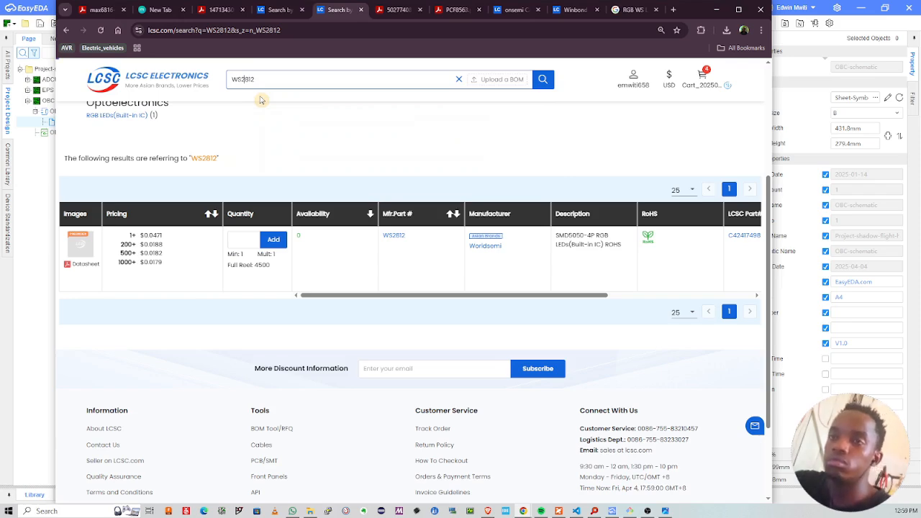
key(Return)
scroll(357, 221, down, 3)
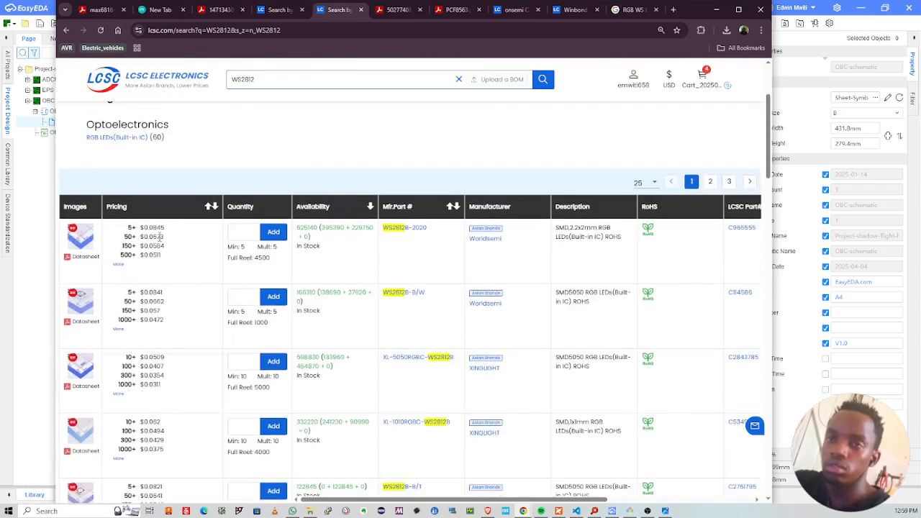
mouse_move(82, 237)
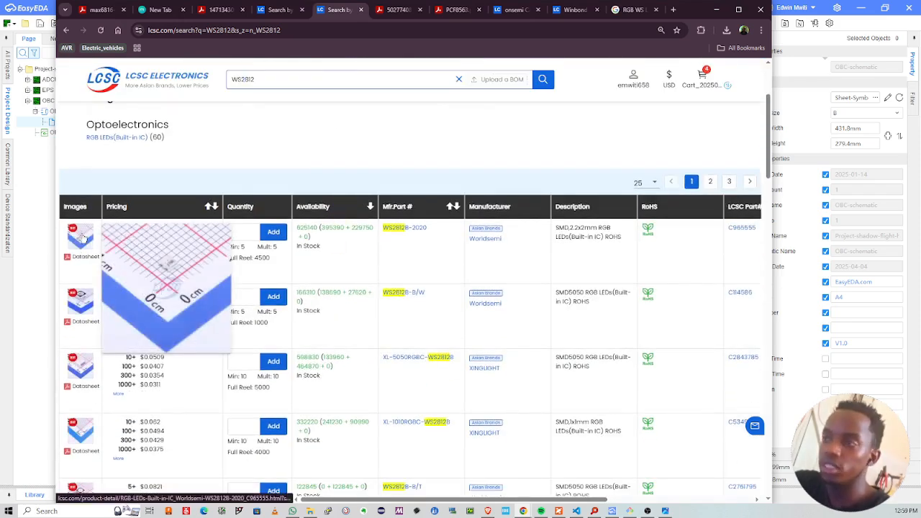
Step: Copy the LCSC part number C965555 of the WS2812B-2020 from the search results
drag(585, 502, 645, 502)
drag(685, 238, 640, 236)
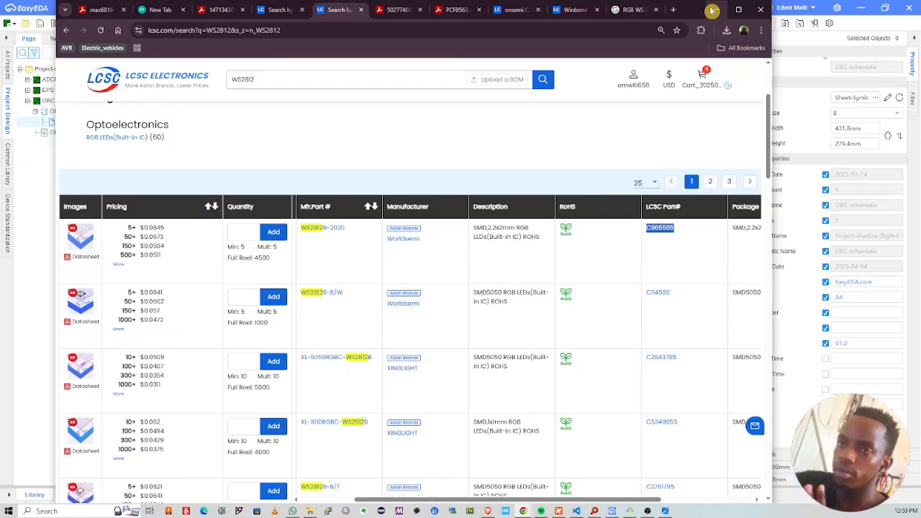
right_click(674, 231)
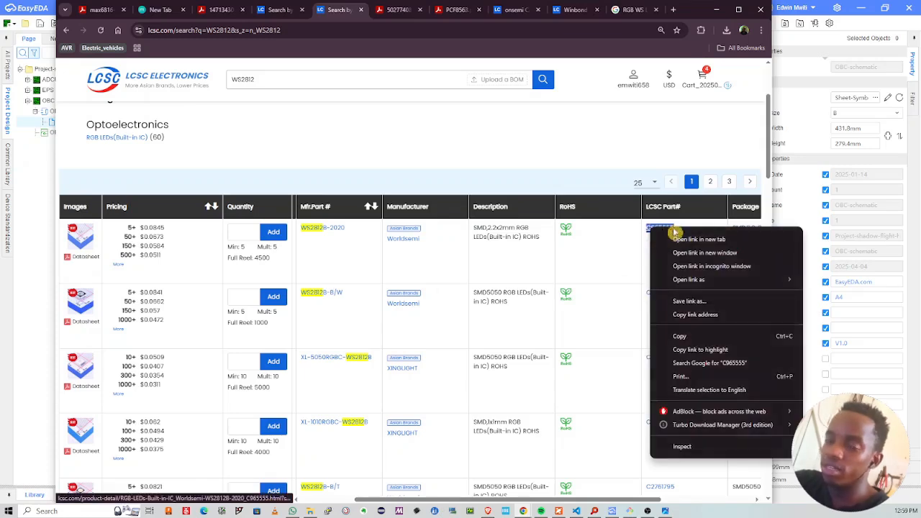
click(690, 337)
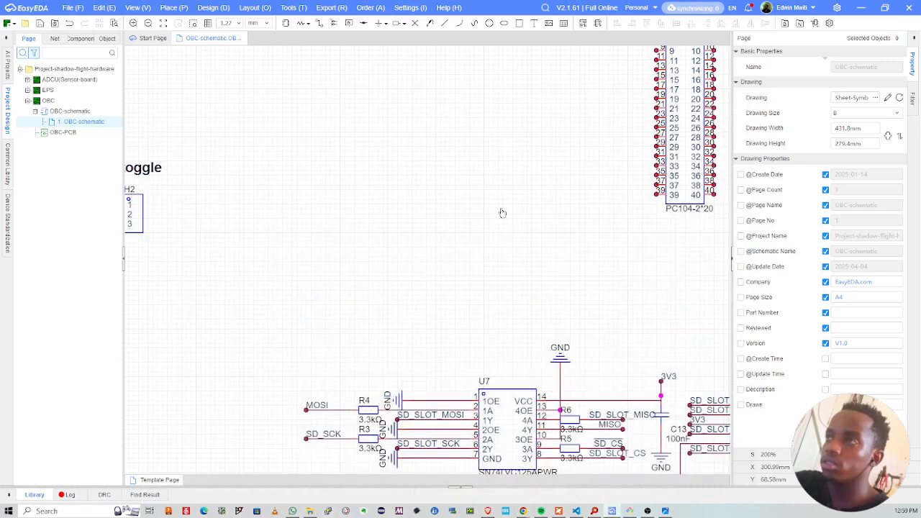
Step: Switch back to the OBC schematic in EasyEDA, search the device library for C965555 and choose the Worldsemi WS2812B-2020 for placement
click(716, 10)
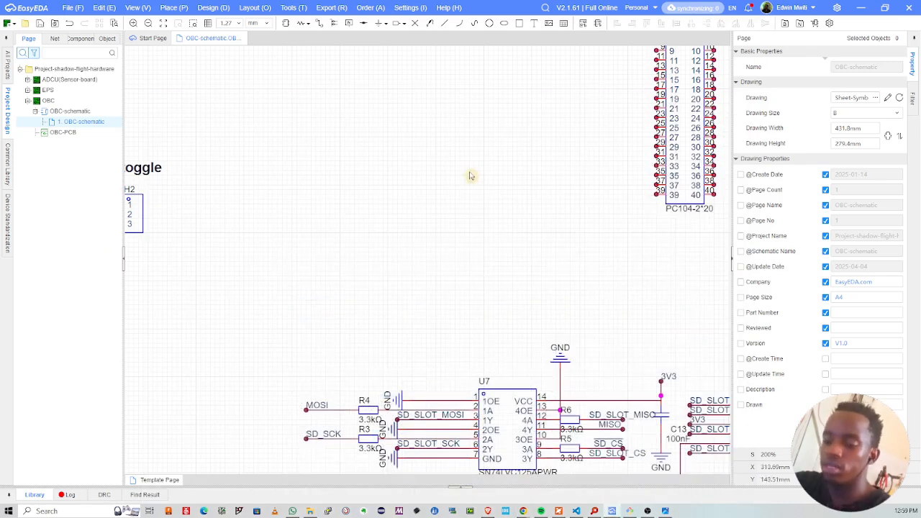
key(shift+f)
text(C965555)
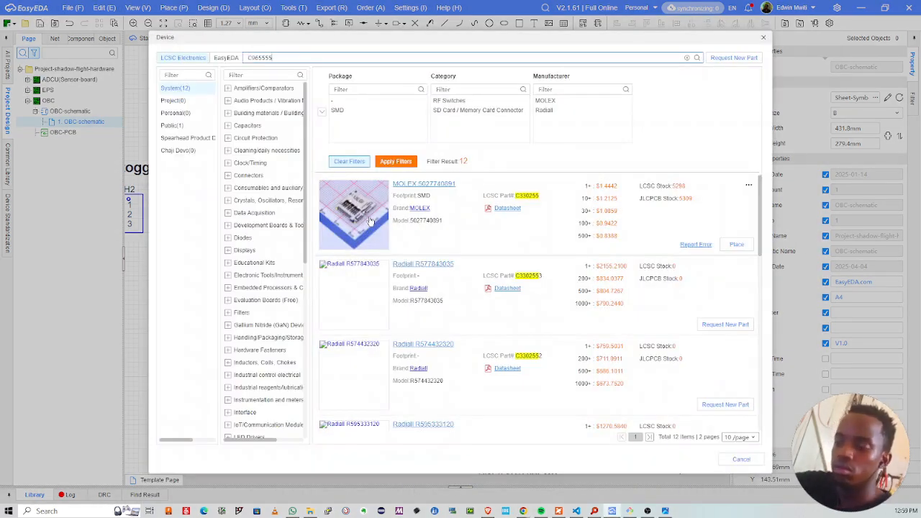
key(Return)
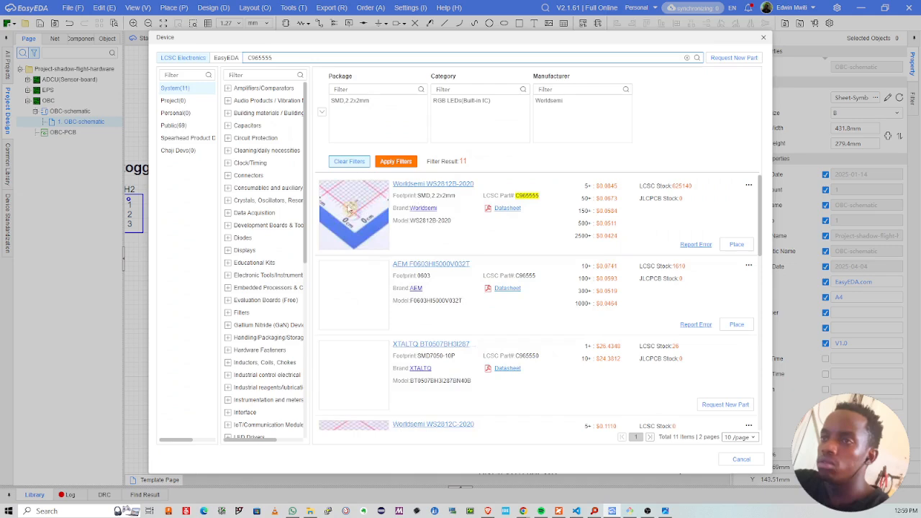
click(736, 245)
Step: Place four WS2812B-2020 LEDs in a horizontal row in the empty area above the EEPROM and flash circuits
scroll(558, 295, down, 3)
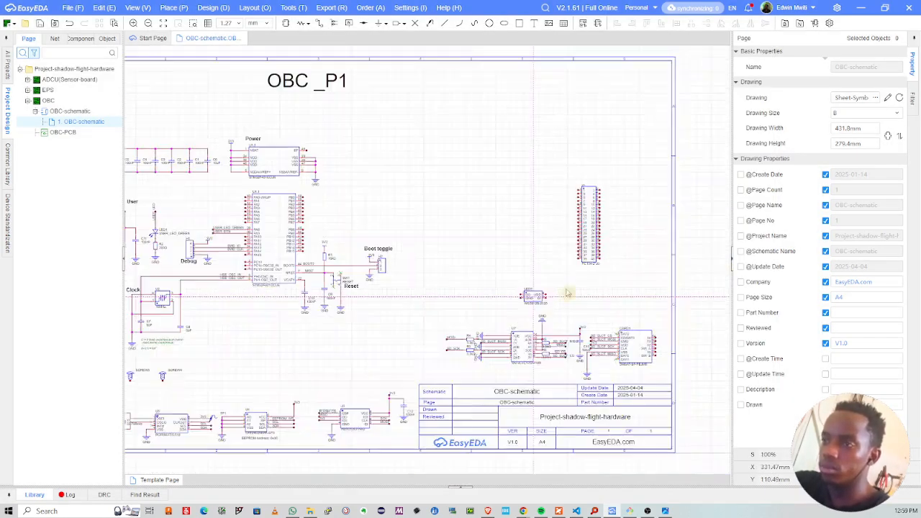
scroll(298, 324, up, 3)
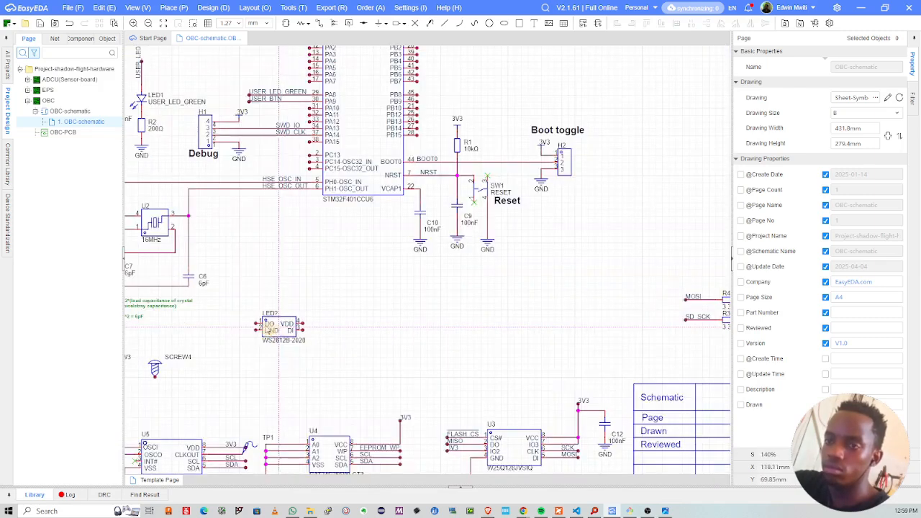
click(238, 330)
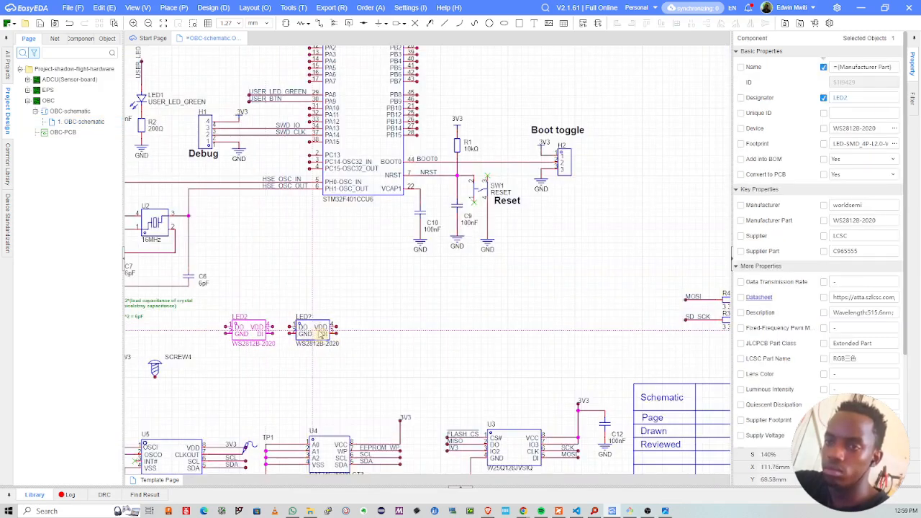
click(371, 336)
click(432, 336)
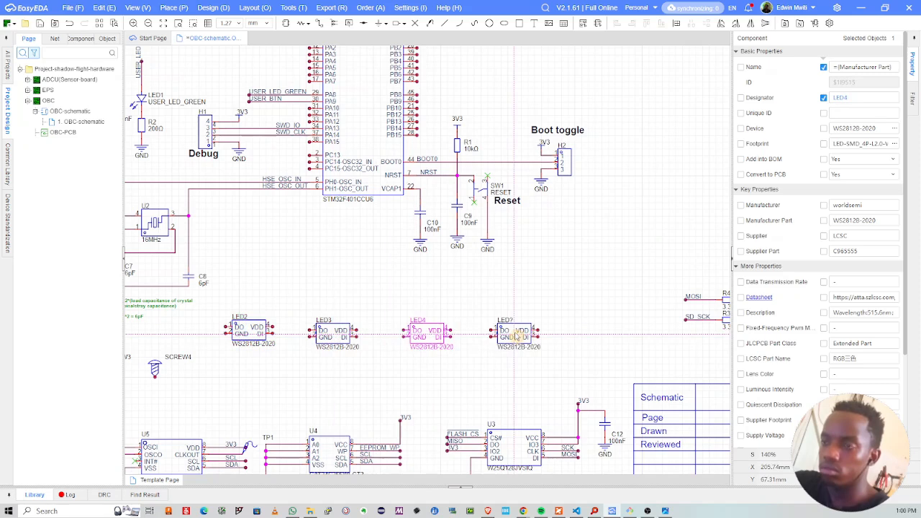
click(517, 336)
Step: Nudge LED4 and LED5 slightly left and LED3 slightly right to even out the spacing of the row
scroll(375, 337, up, 4)
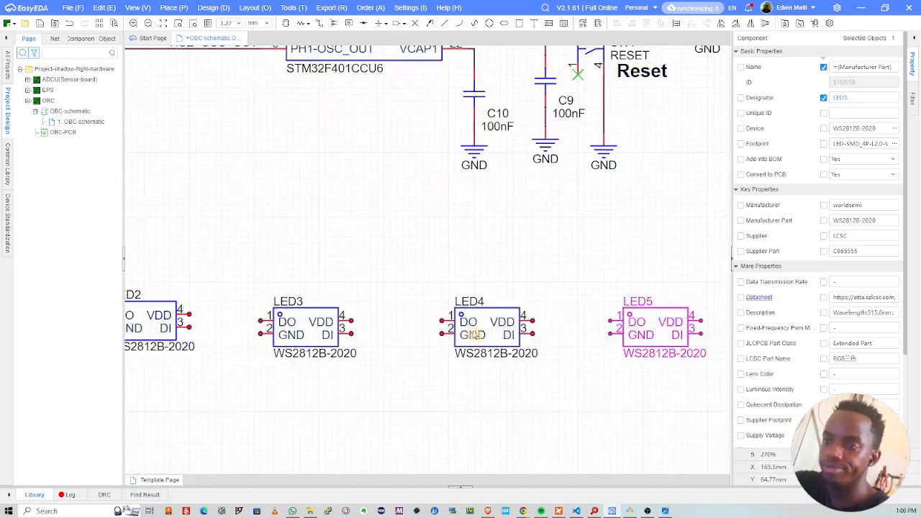
drag(486, 337, 479, 336)
click(656, 337)
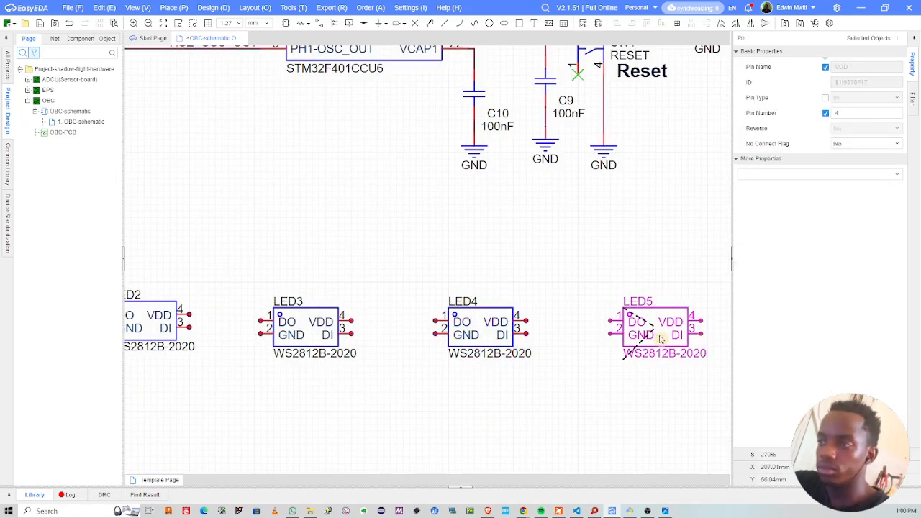
drag(656, 337, 654, 339)
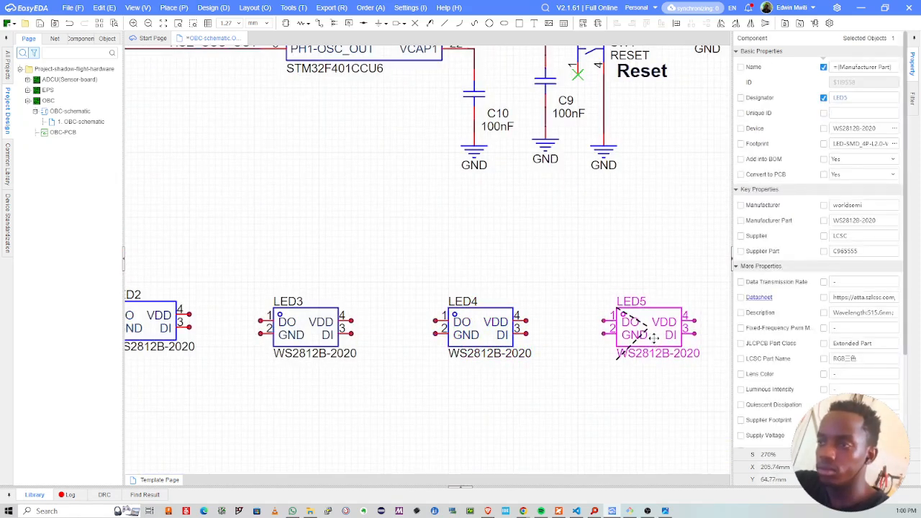
click(554, 323)
scroll(524, 328, down, 4)
right_drag(480, 345, 498, 313)
scroll(498, 314, up, 4)
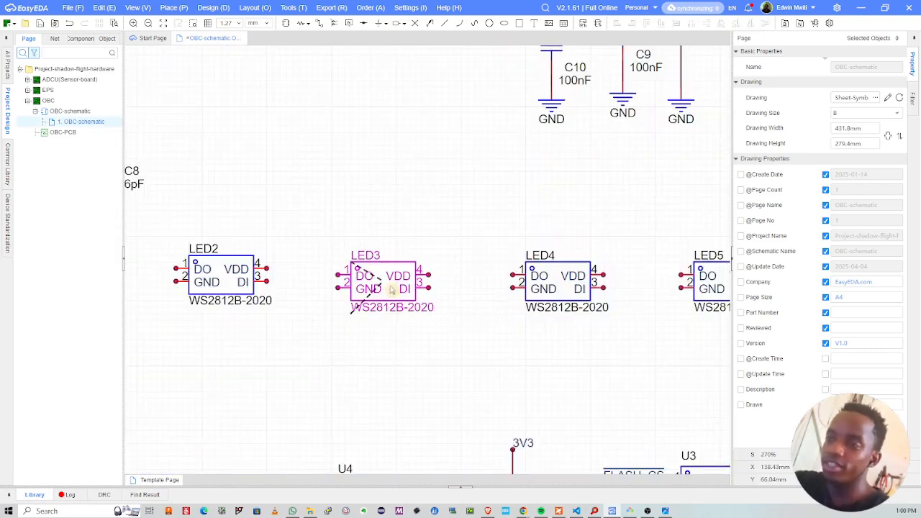
drag(394, 288, 401, 288)
click(434, 259)
scroll(434, 259, down, 4)
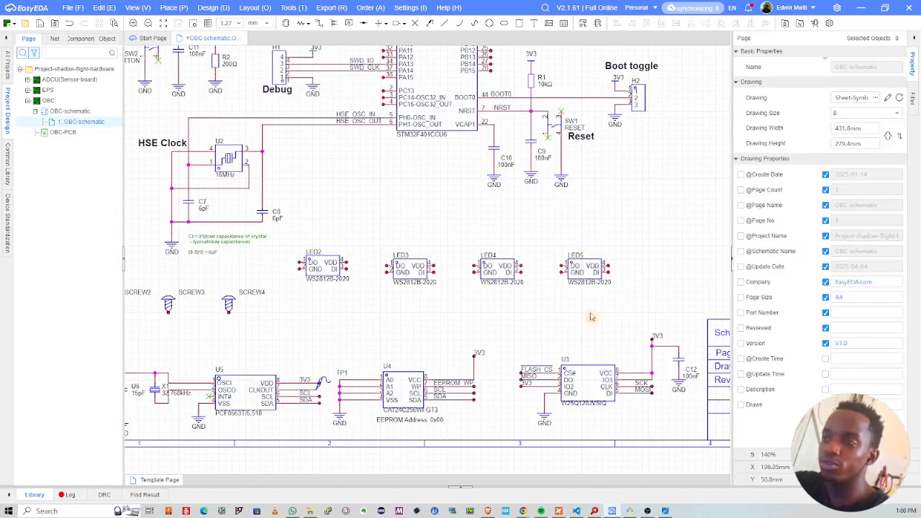
drag(637, 302, 294, 243)
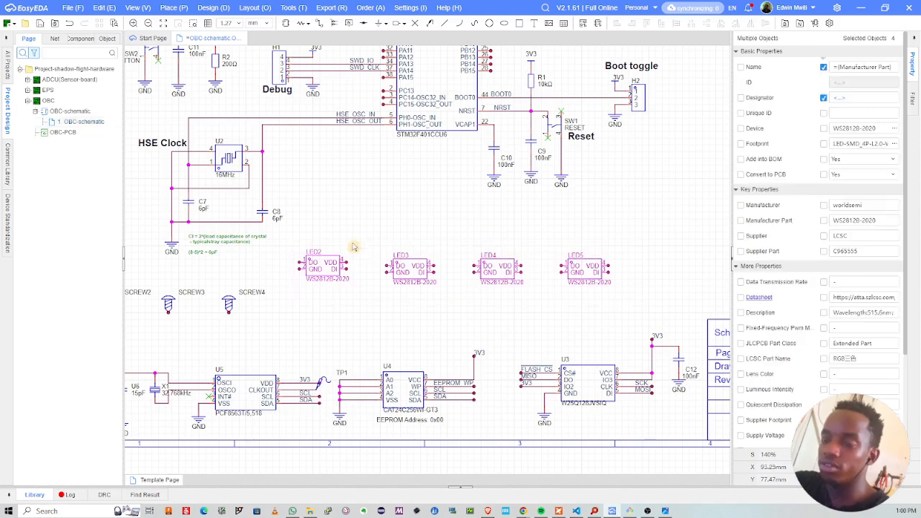
click(364, 244)
drag(631, 298, 391, 240)
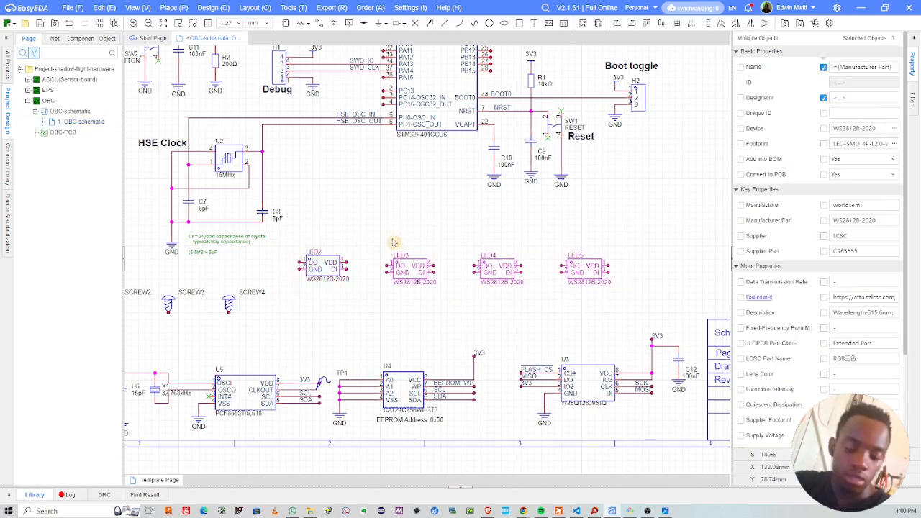
click(586, 300)
Step: Shift LED5, LED4 and LED3 slightly right to widen the gaps between the RGB LEDs
drag(586, 277, 599, 275)
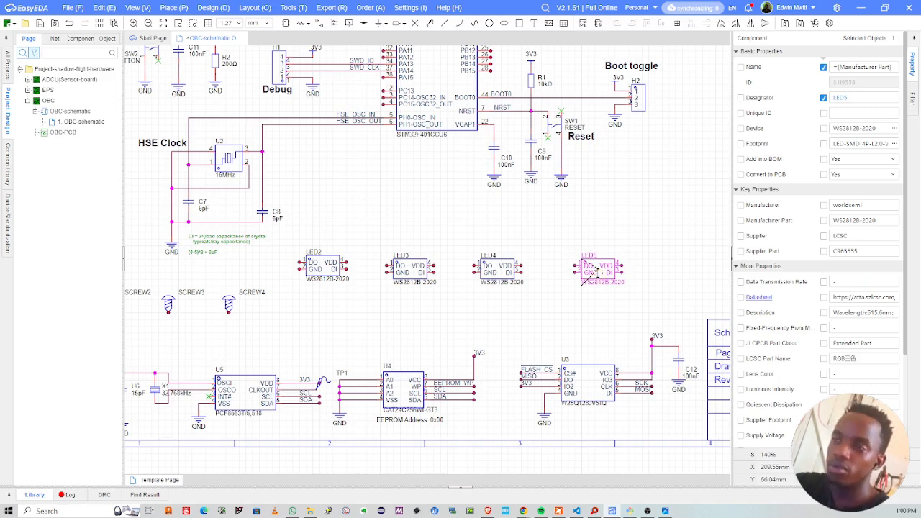
drag(495, 276, 505, 278)
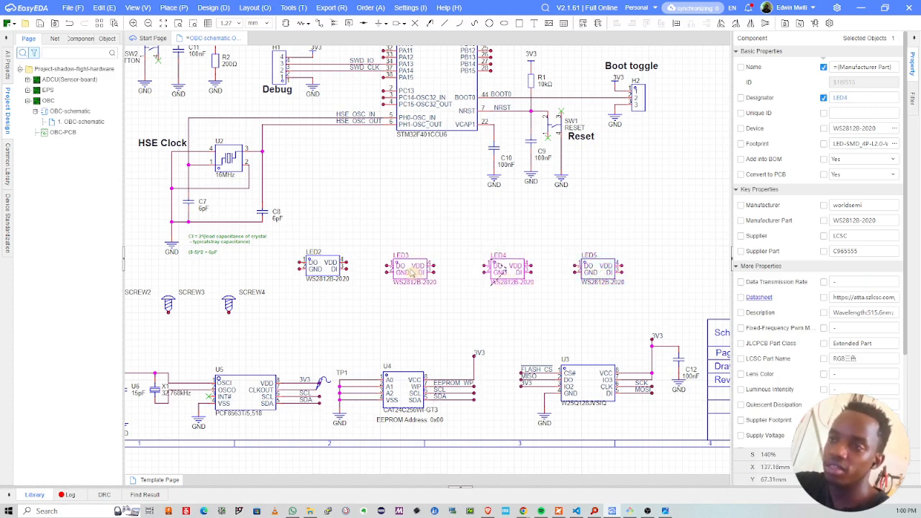
drag(415, 274, 419, 273)
click(447, 303)
scroll(362, 294, up, 2)
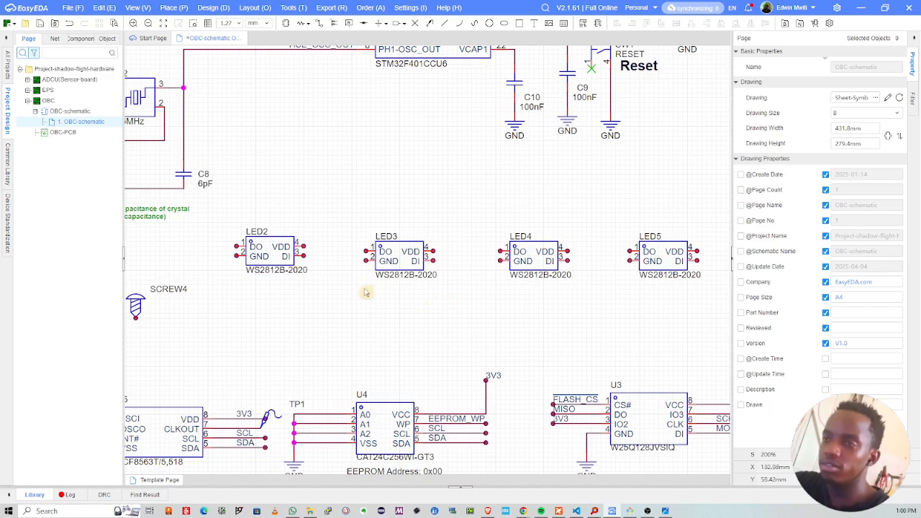
Step: Select all four WS2812B-2020 LEDs and move the whole row slightly to the right
scroll(362, 295, down, 2)
drag(269, 238, 619, 302)
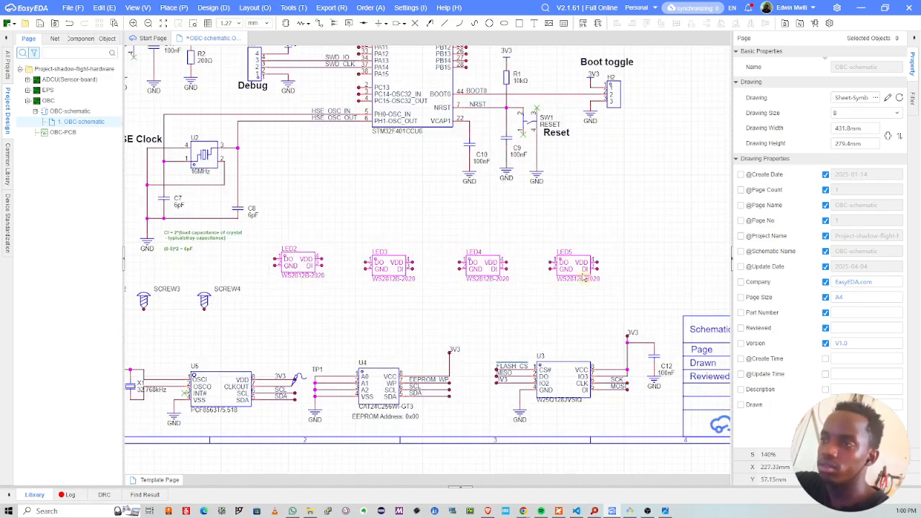
drag(578, 268, 584, 267)
click(490, 230)
scroll(347, 279, up, 2)
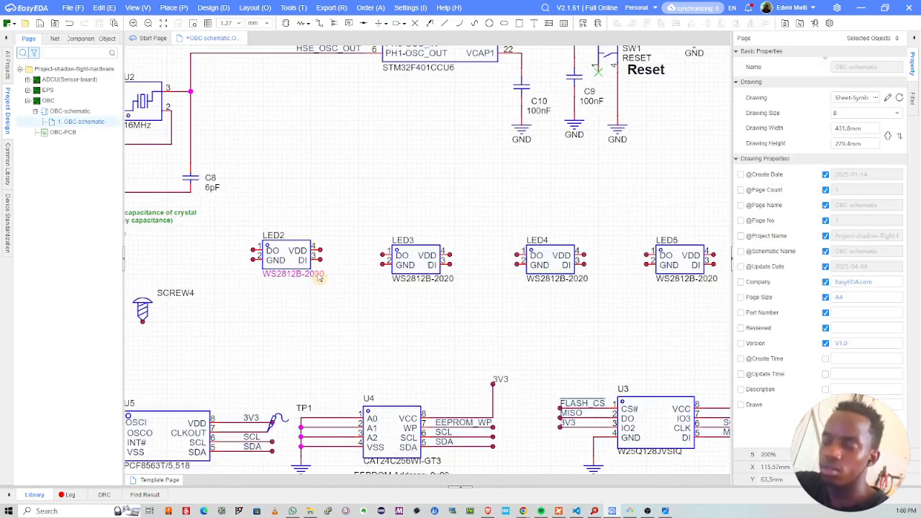
Step: Wire LED2's GND pin to LED5's GND pin with a common line running beneath the LED row
key(alt+w)
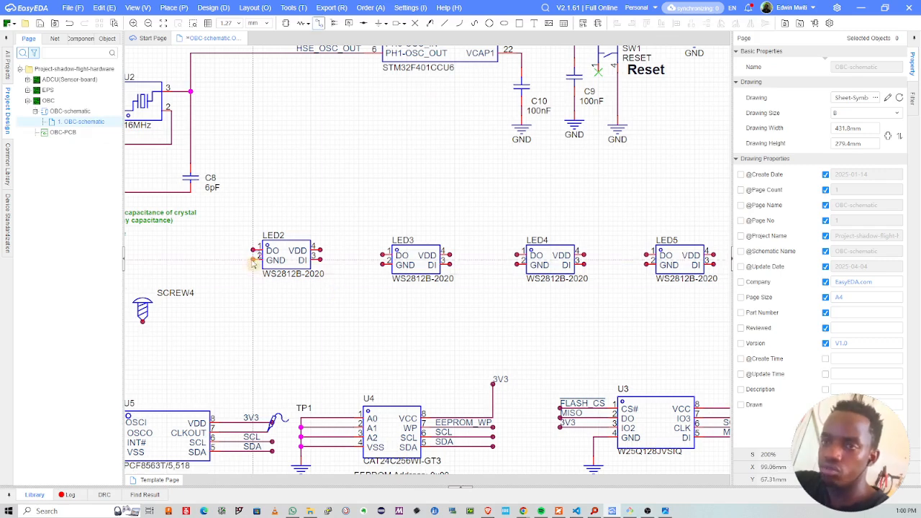
click(253, 261)
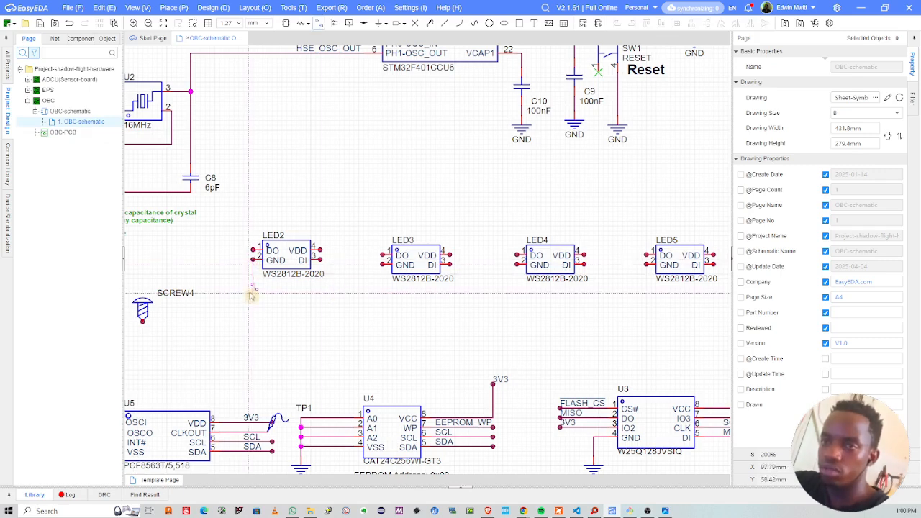
click(643, 293)
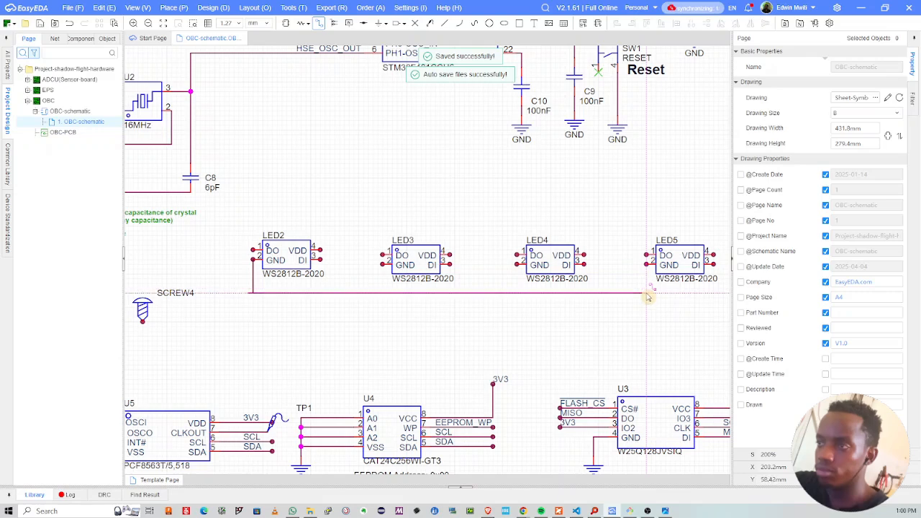
click(647, 267)
scroll(250, 303, up, 4)
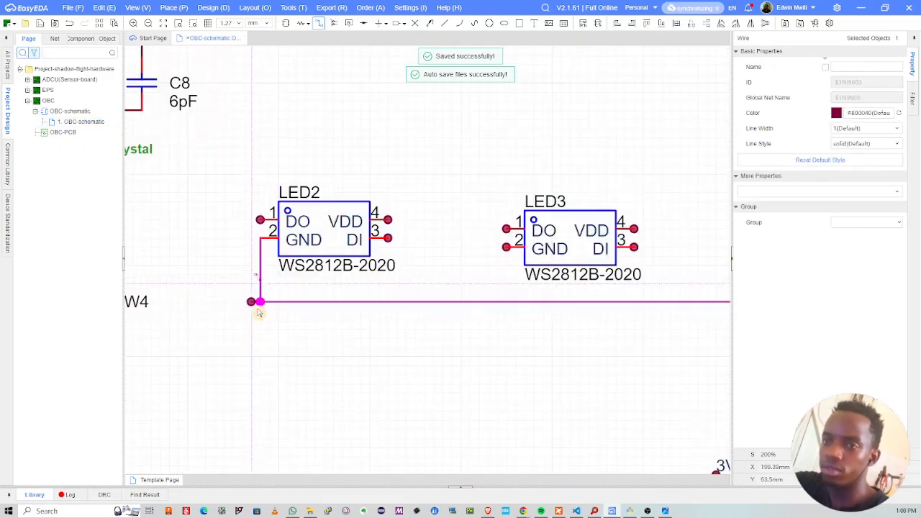
Step: Remove the short stray wire stub at the corner of the ground line below LED2
click(252, 308)
scroll(252, 310, up, 4)
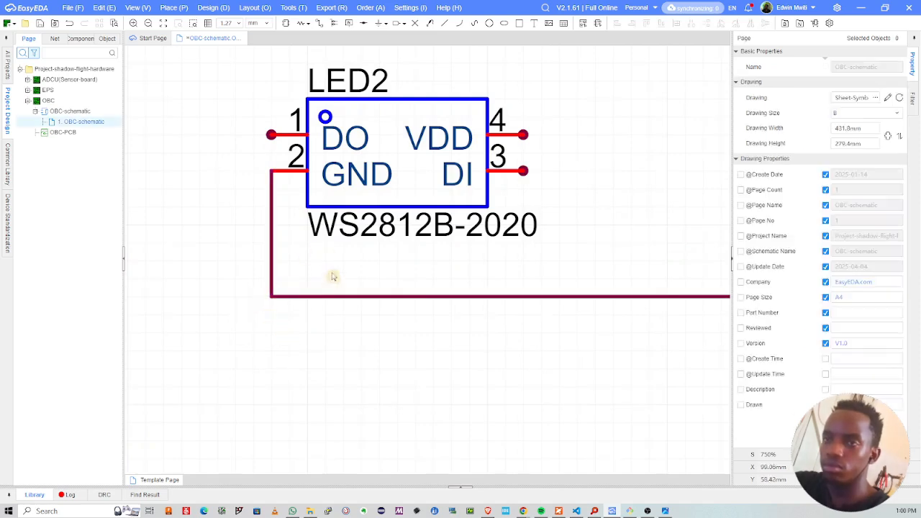
scroll(238, 309, down, 4)
scroll(320, 311, up, 2)
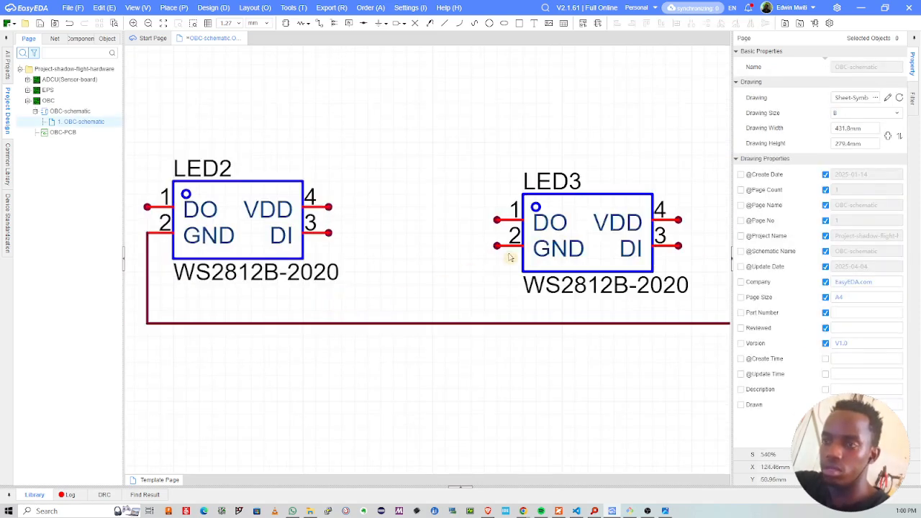
Step: Move LED3 and LED4 up slightly so they line up with LED2 in the LED row
drag(567, 255, 567, 242)
click(499, 273)
scroll(500, 273, down, 2)
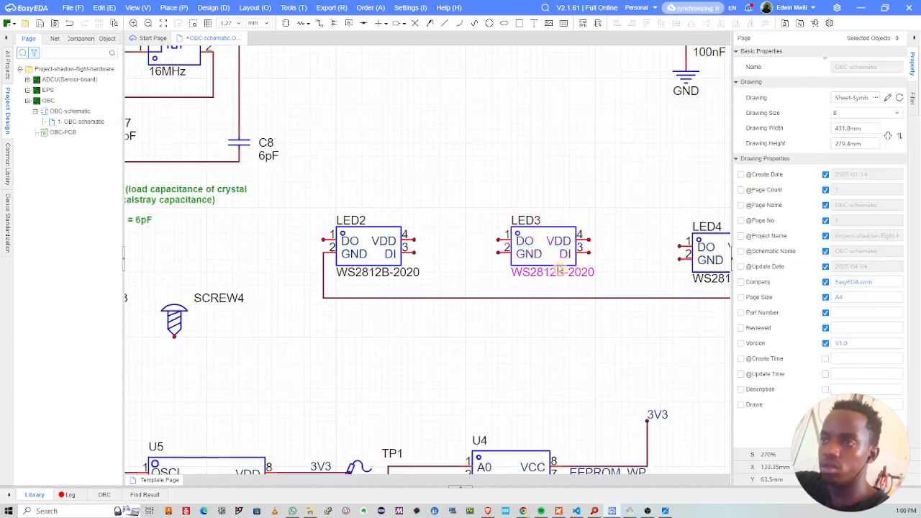
right_drag(561, 266, 448, 279)
drag(610, 275, 610, 269)
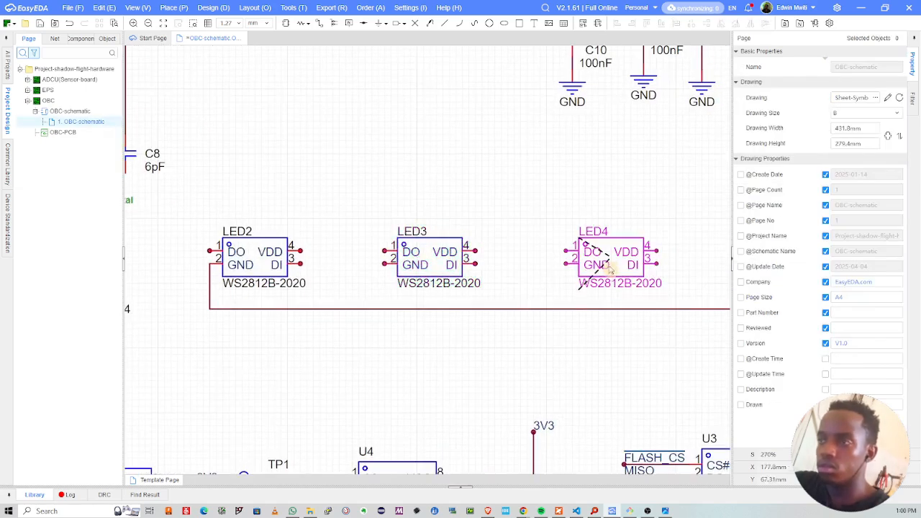
scroll(660, 280, down, 1)
right_drag(555, 292, 456, 302)
click(657, 282)
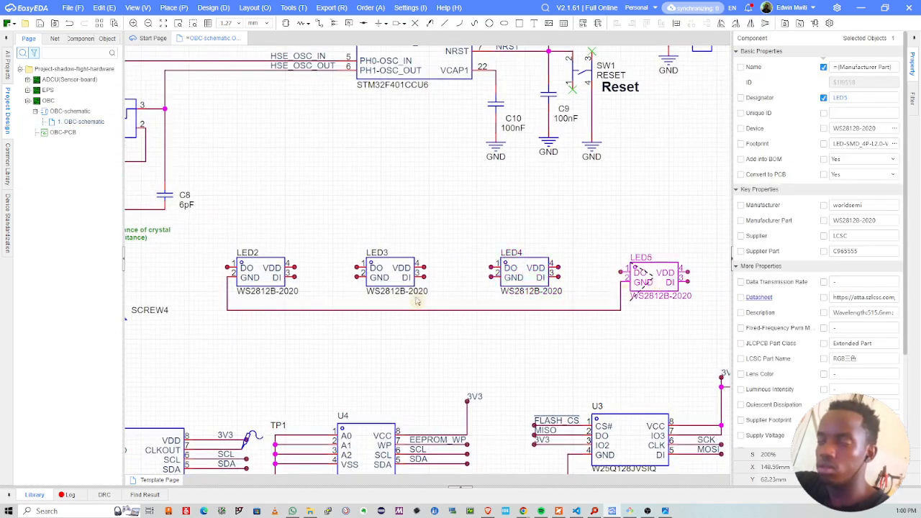
Step: Wire the GND pins of LED3 and LED4 down to the common ground line beneath the LED row
scroll(374, 303, up, 1)
right_drag(365, 303, 426, 271)
key(alt+w)
scroll(397, 244, up, 2)
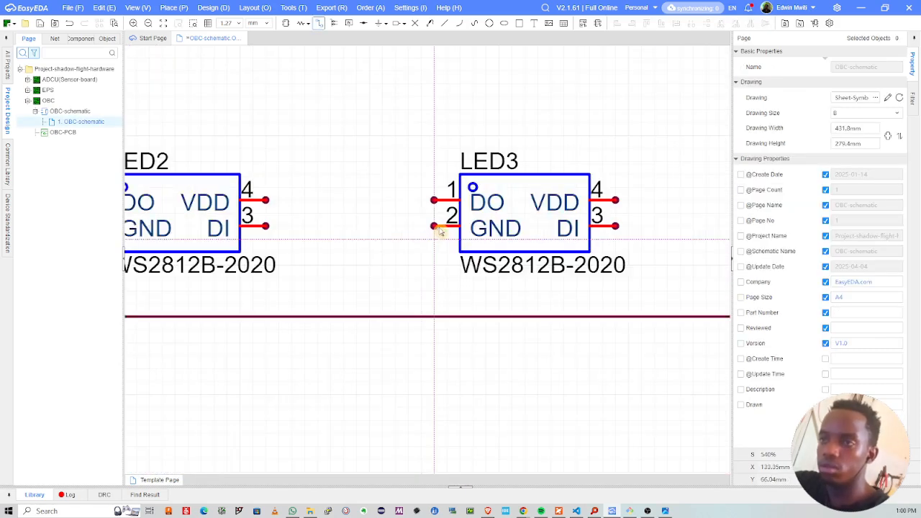
click(434, 226)
click(368, 317)
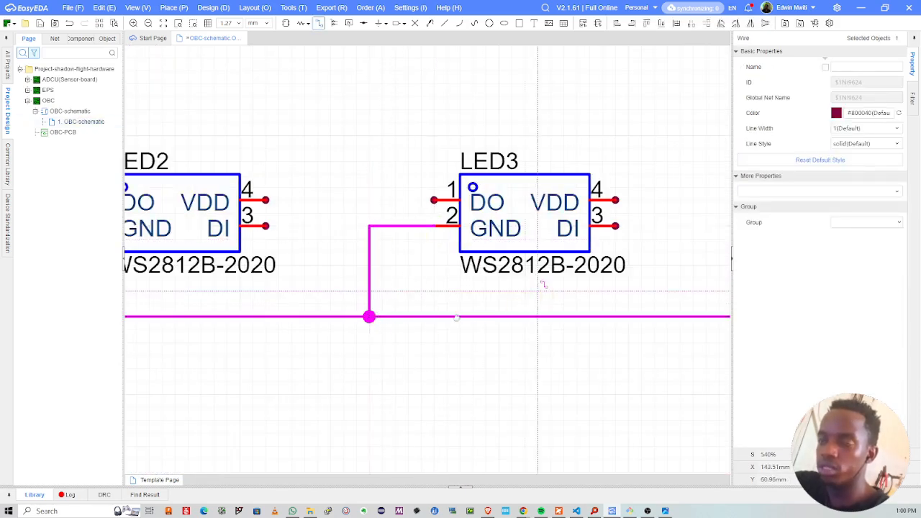
right_drag(537, 292, 256, 322)
click(514, 255)
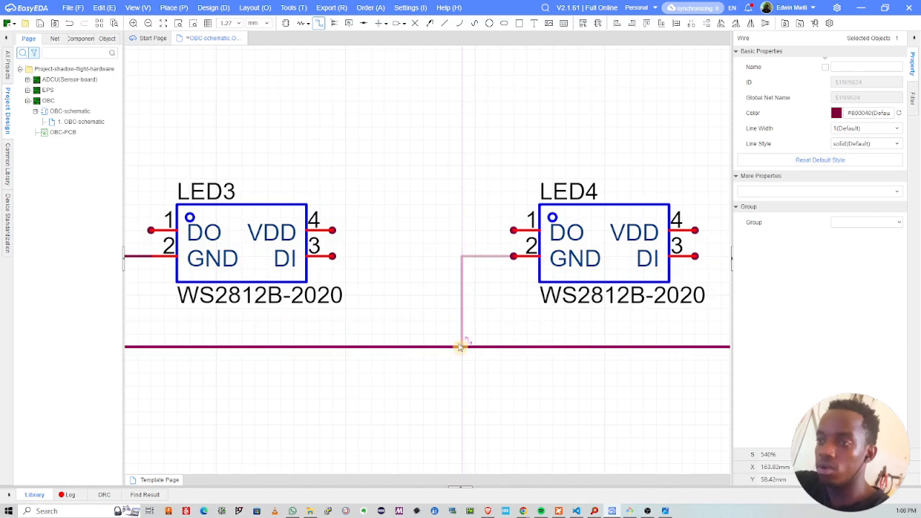
click(461, 347)
right_drag(460, 347, 202, 366)
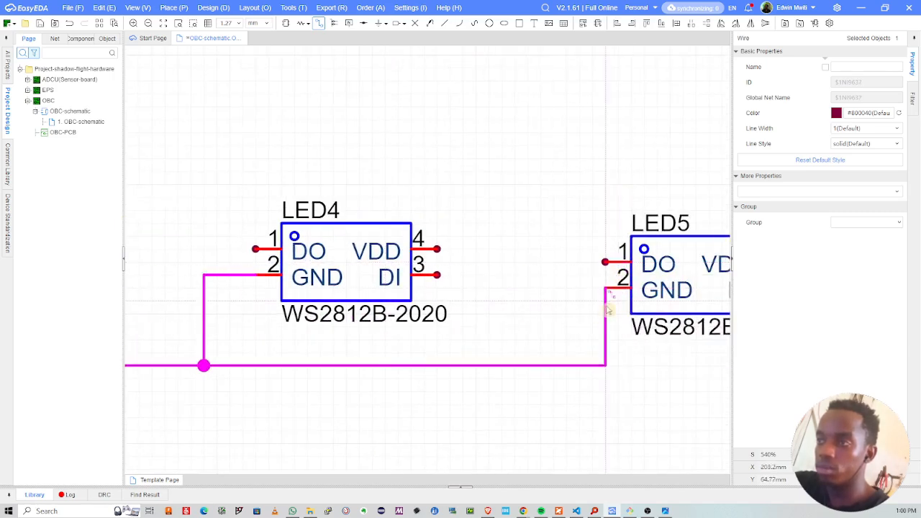
Step: Place a GND symbol on the corner of the common ground line below LED2
scroll(389, 327, down, 3)
right_drag(321, 311, 479, 182)
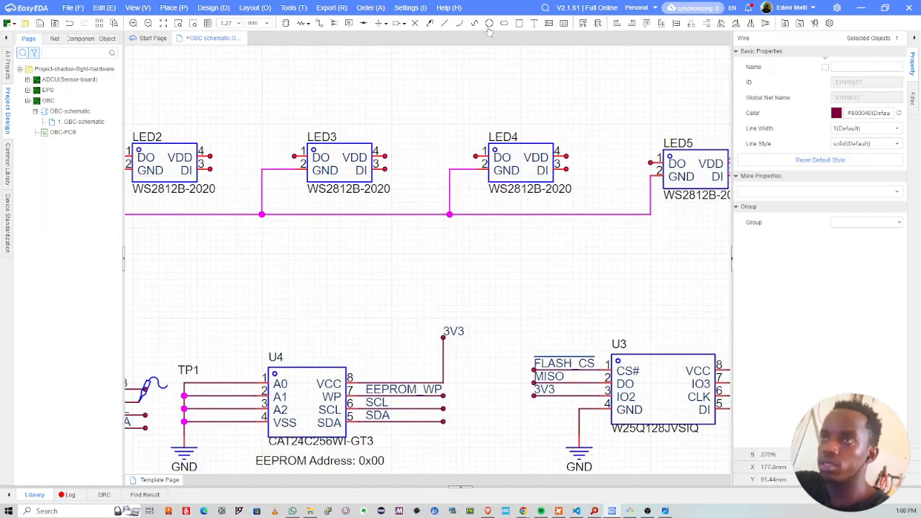
click(380, 24)
scroll(311, 217, down, 1)
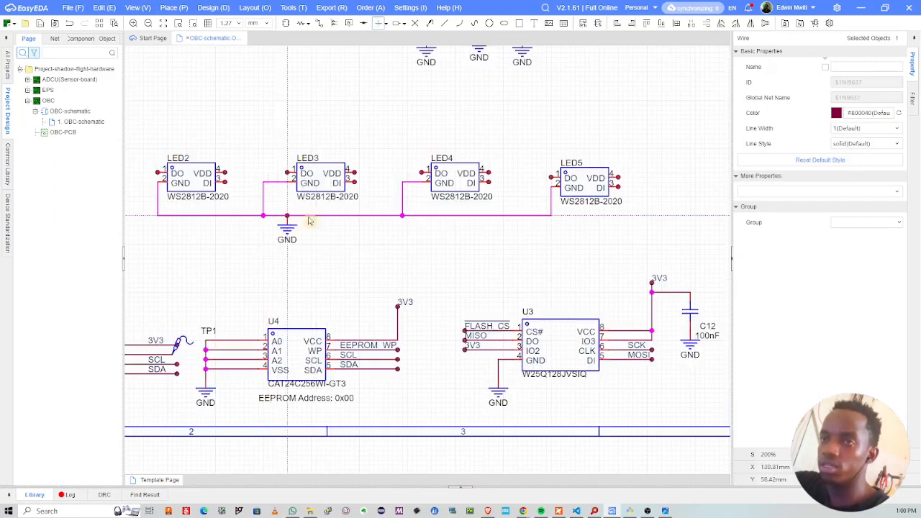
click(157, 219)
key(Escape)
Step: Draw a short horizontal wire outward from LED5's DI pin, leaving its far end open
scroll(208, 207, up, 4)
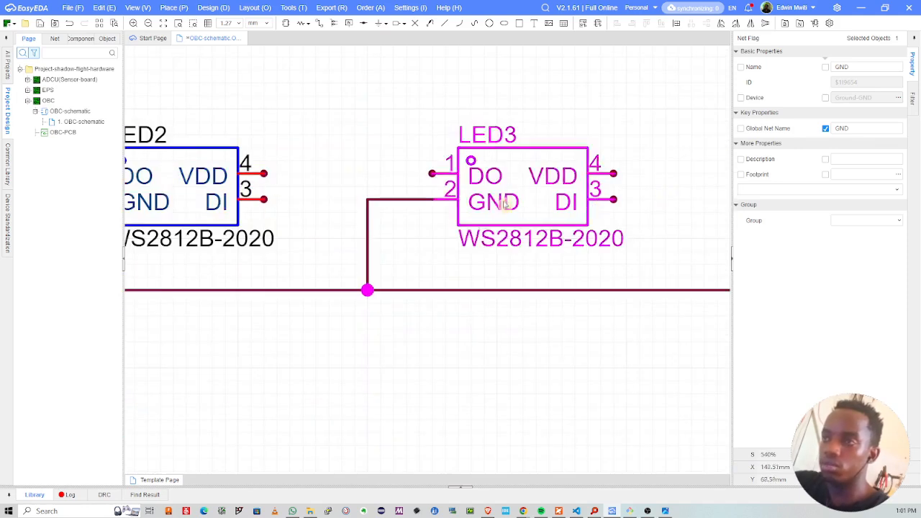
scroll(475, 178, down, 3)
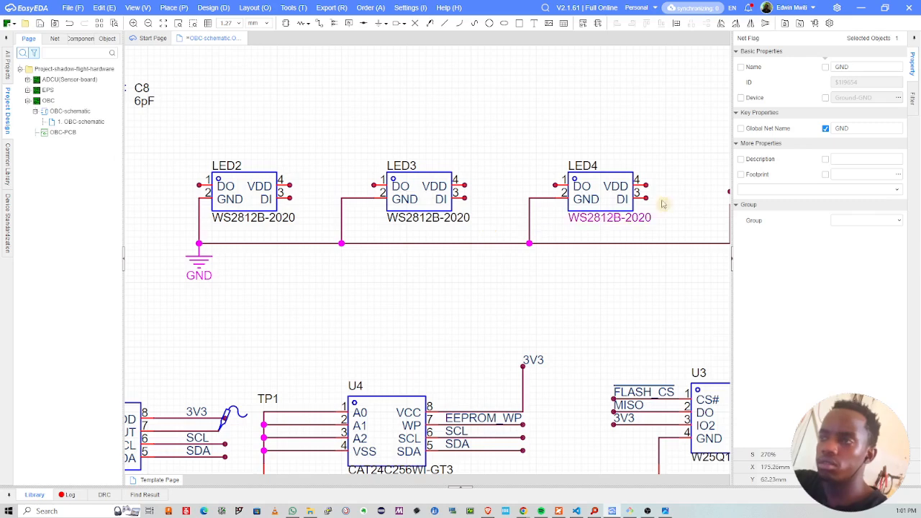
right_drag(681, 208, 565, 205)
scroll(568, 205, up, 1)
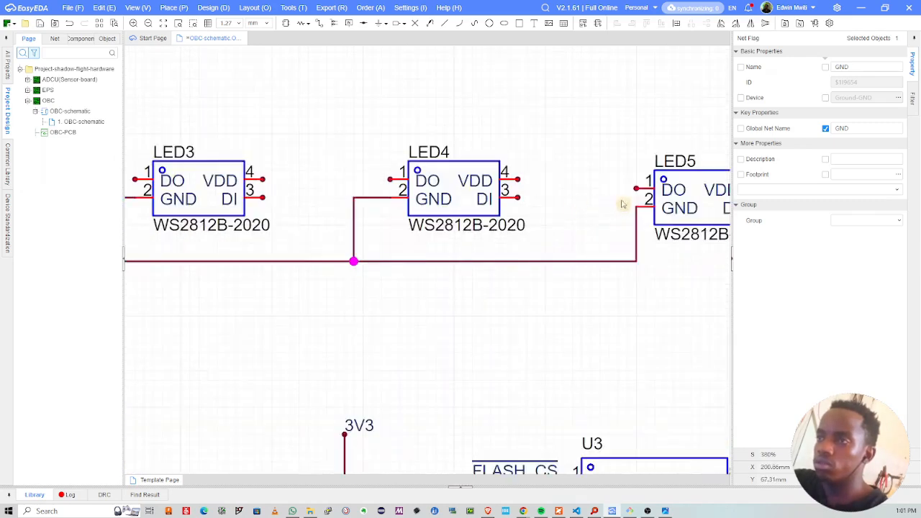
right_drag(640, 209, 390, 224)
scroll(510, 227, up, 1)
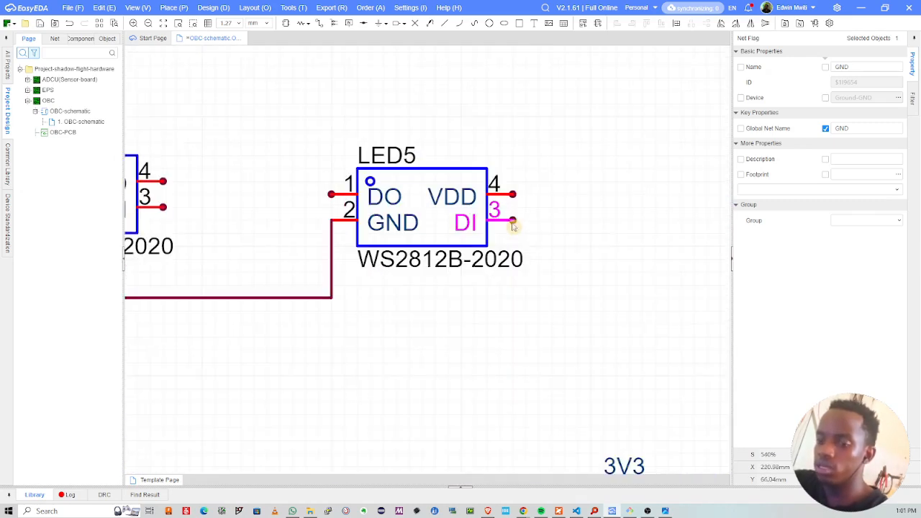
key(alt+w)
click(513, 220)
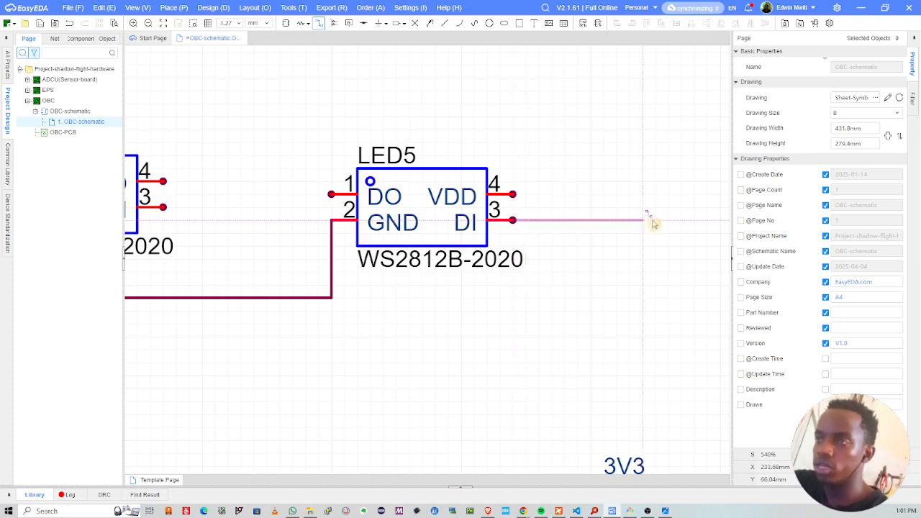
double_click(655, 223)
click(638, 200)
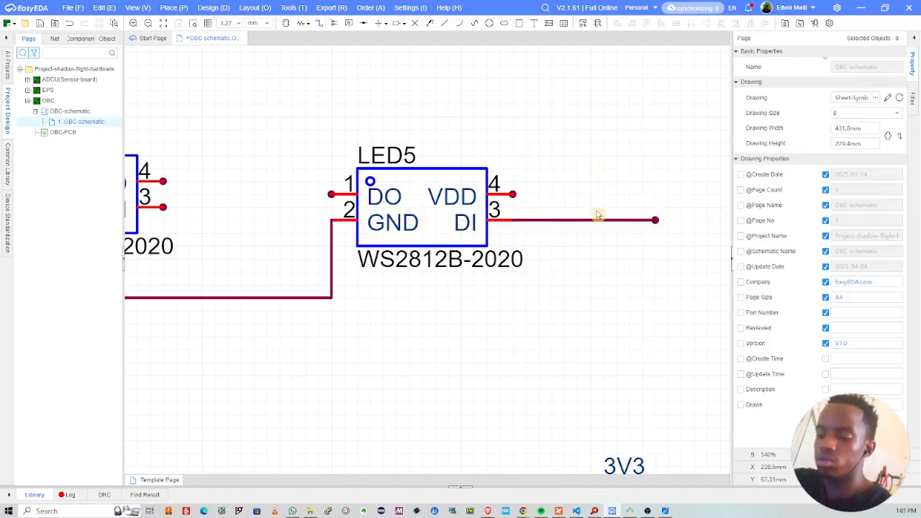
Step: Label the net on LED5's DI wire DEBUG_LEDS
click(558, 221)
double_click(574, 207)
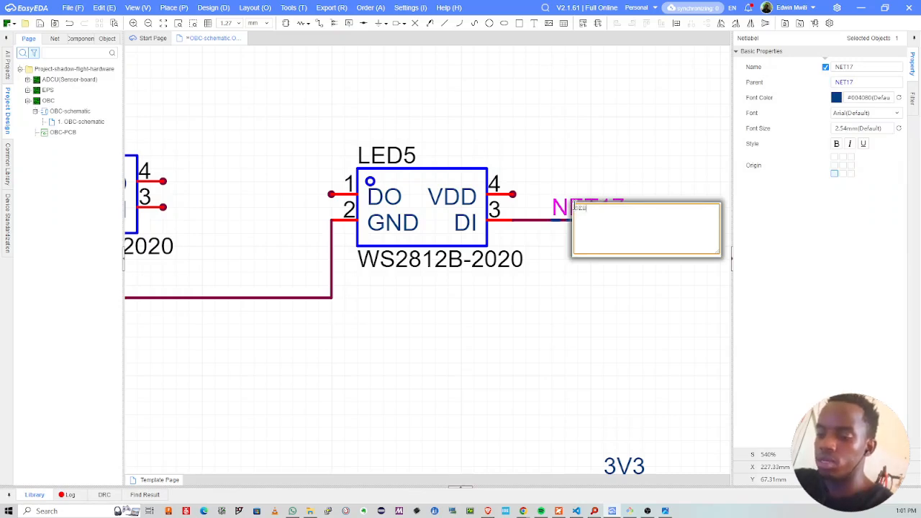
text(DEBUG_LEDS)
key(Return)
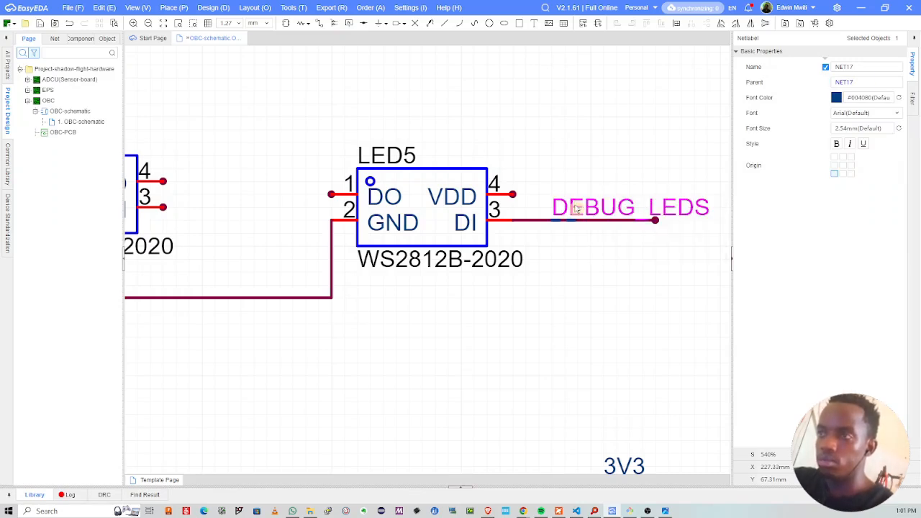
click(603, 181)
Step: Wire LED5's DO pin to LED4's DI pin
scroll(605, 182, down, 2)
scroll(608, 182, up, 3)
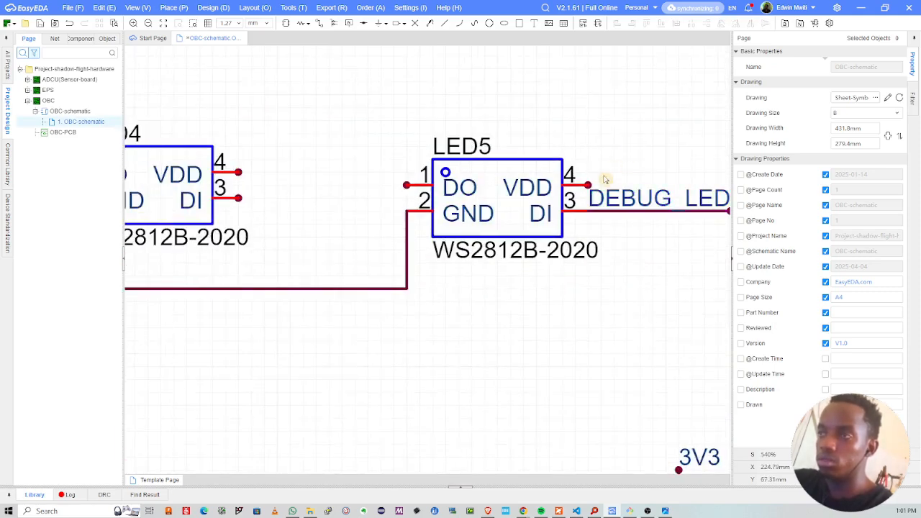
scroll(605, 180, down, 3)
scroll(386, 204, up, 1)
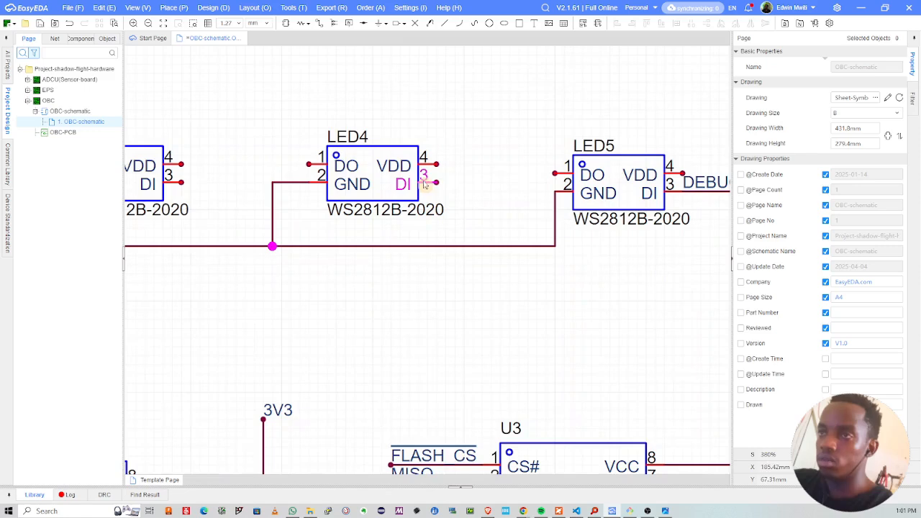
key(w)
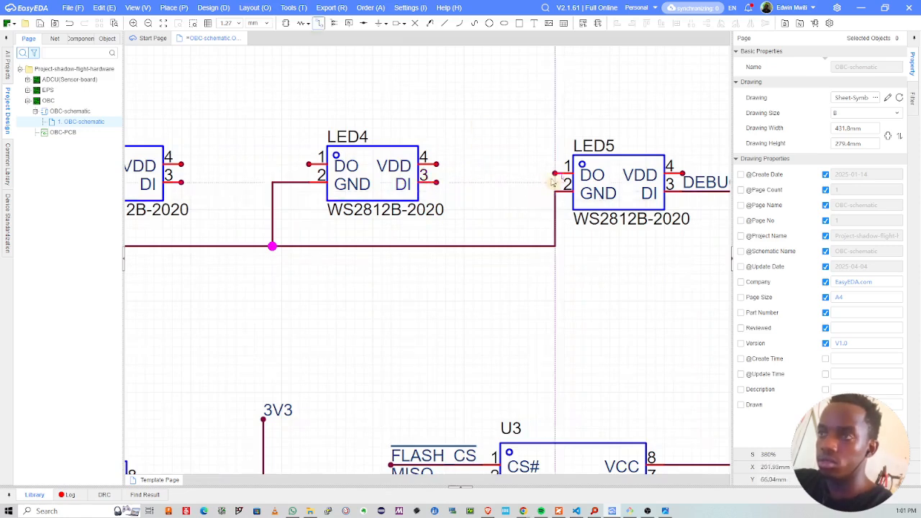
click(536, 177)
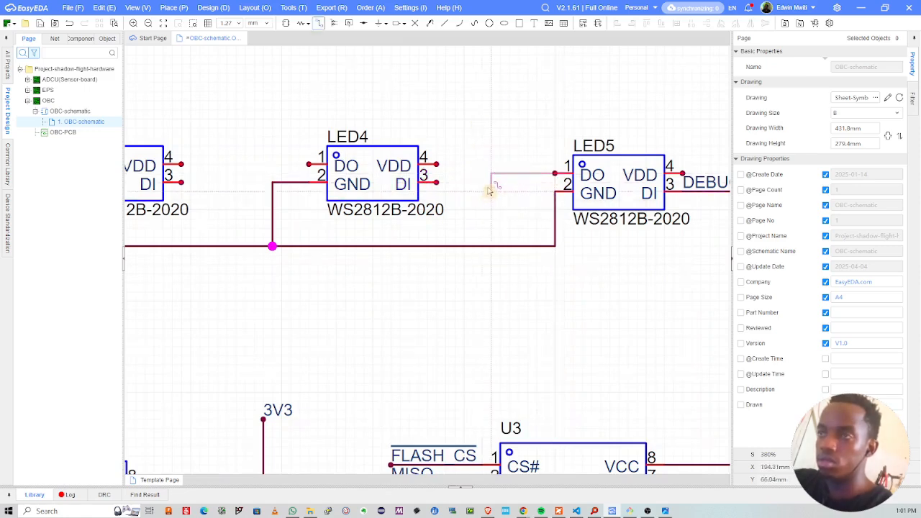
click(438, 184)
Step: Wire LED4's DO pin to LED3's DI pin
right_drag(345, 194, 498, 198)
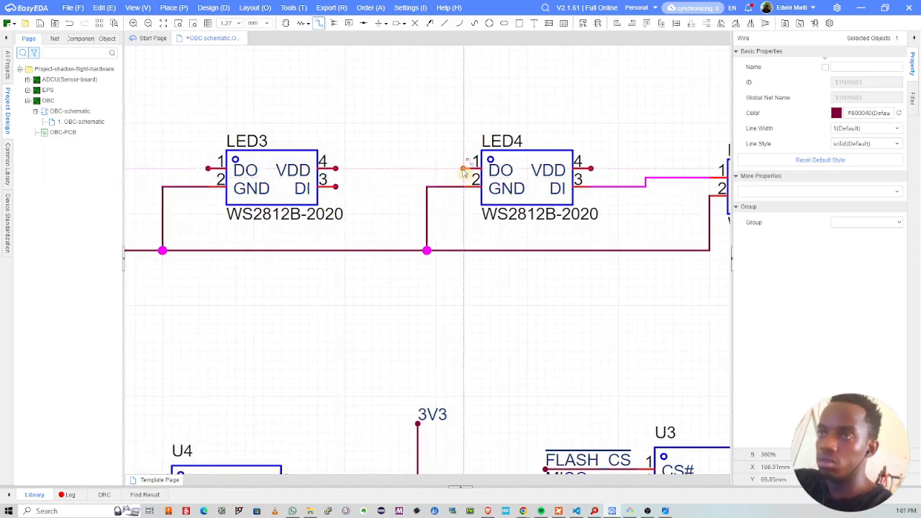
click(463, 169)
click(382, 186)
click(335, 187)
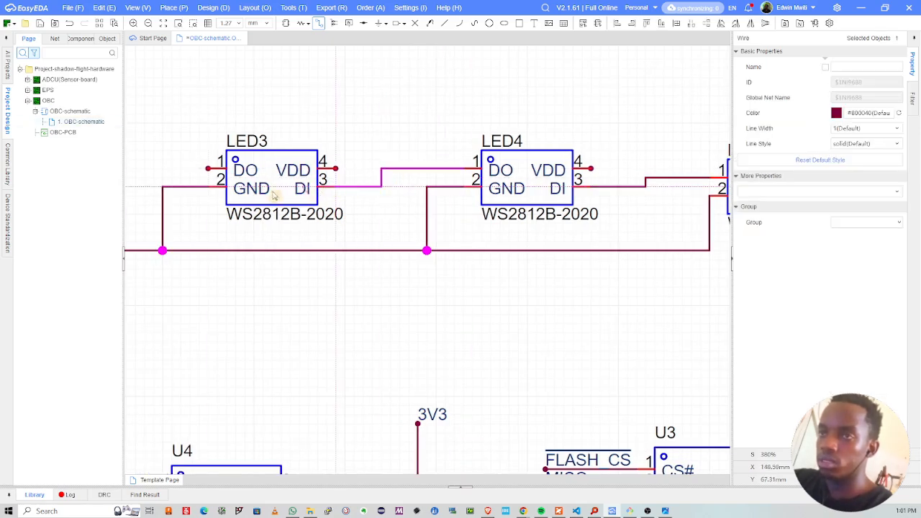
Step: Wire LED3's DO pin to LED2's DI pin
right_drag(205, 169, 454, 214)
click(455, 214)
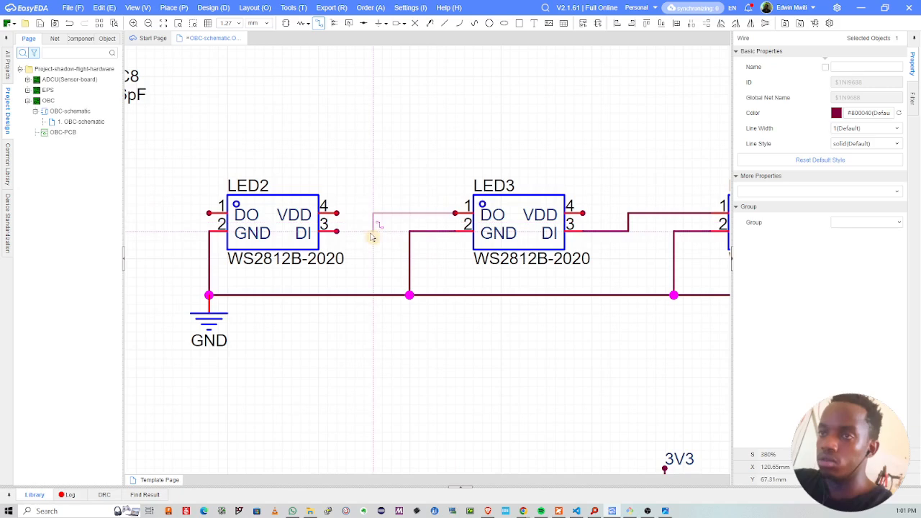
click(373, 231)
click(336, 231)
Step: Put a no-connect flag on LED2's unused DO pin and save the schematic
right_drag(230, 218, 349, 233)
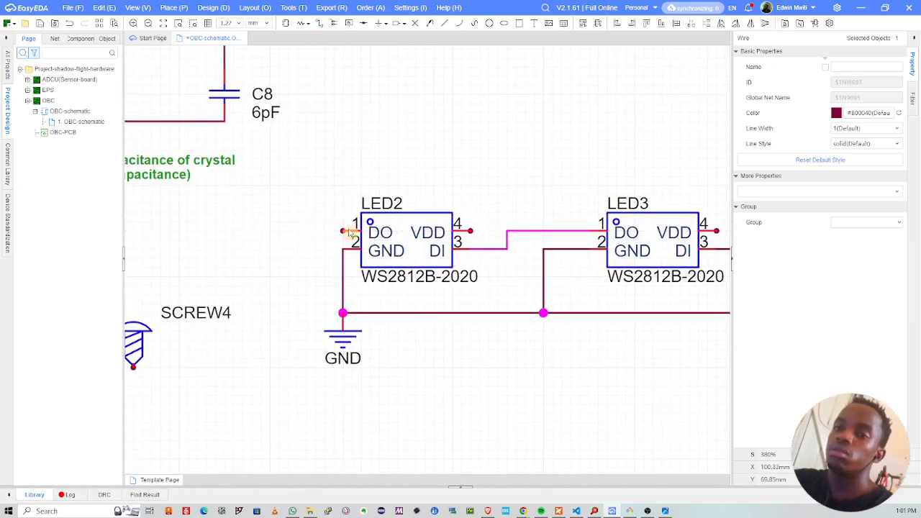
click(415, 23)
click(343, 231)
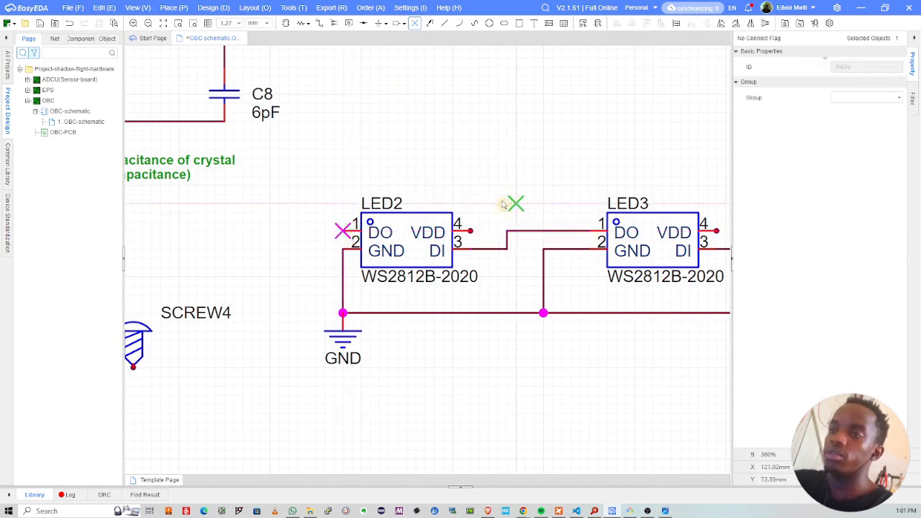
key(Escape)
right_drag(510, 218, 478, 216)
click(477, 216)
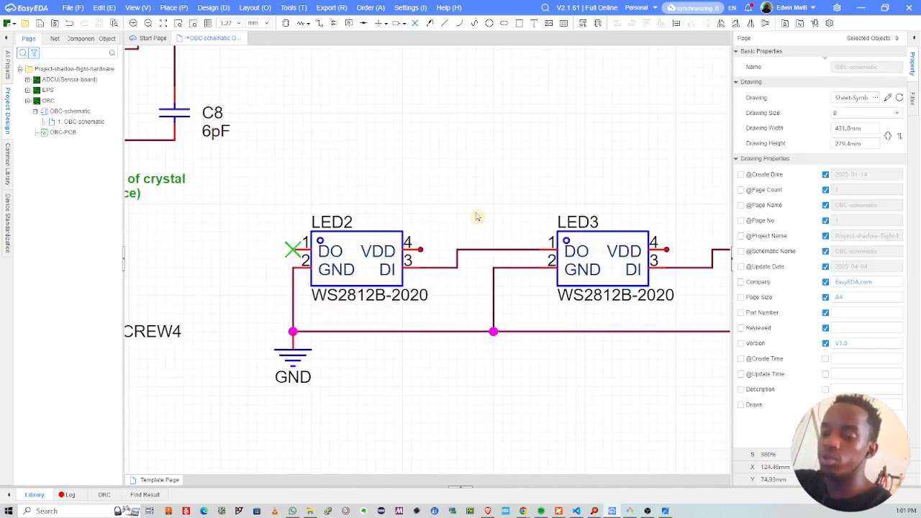
scroll(483, 189, down, 2)
key(ctrl+s)
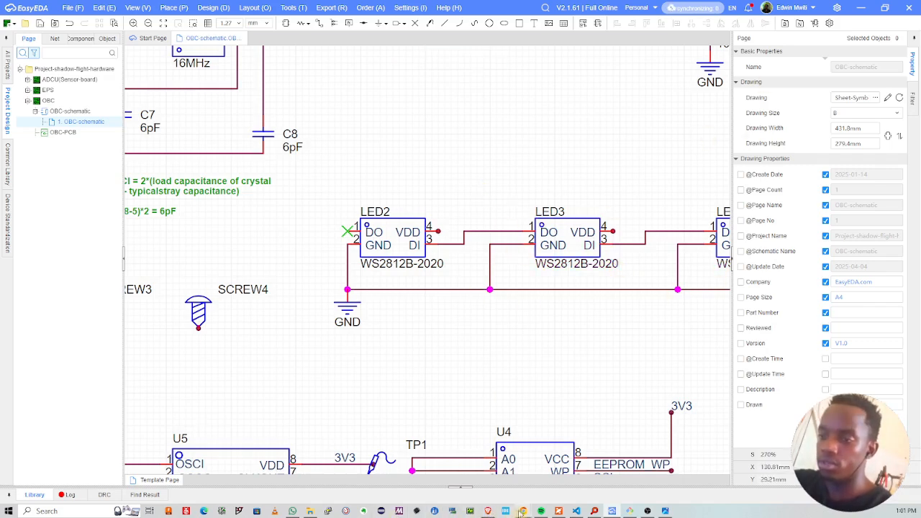
Step: Switch to the browser and open the WS2812B-2020 datasheet from the LCSC search results
mouse_move(523, 512)
click(423, 476)
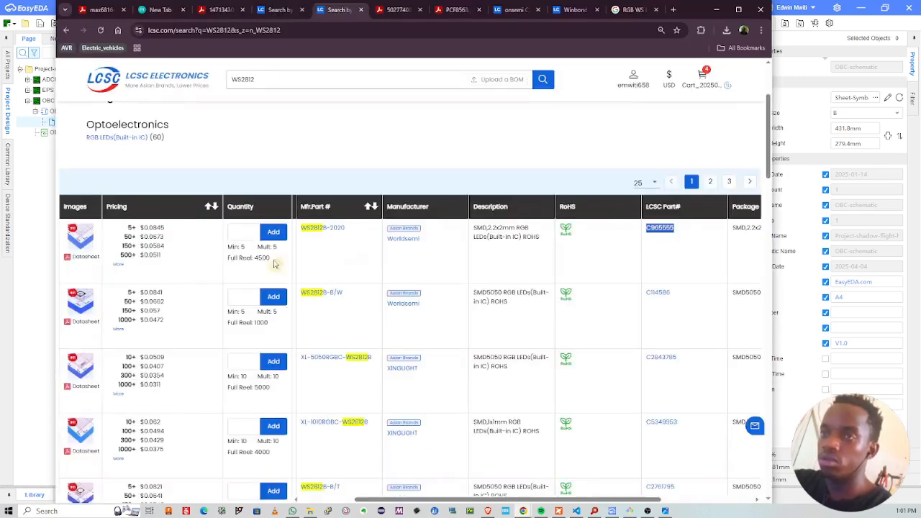
click(92, 257)
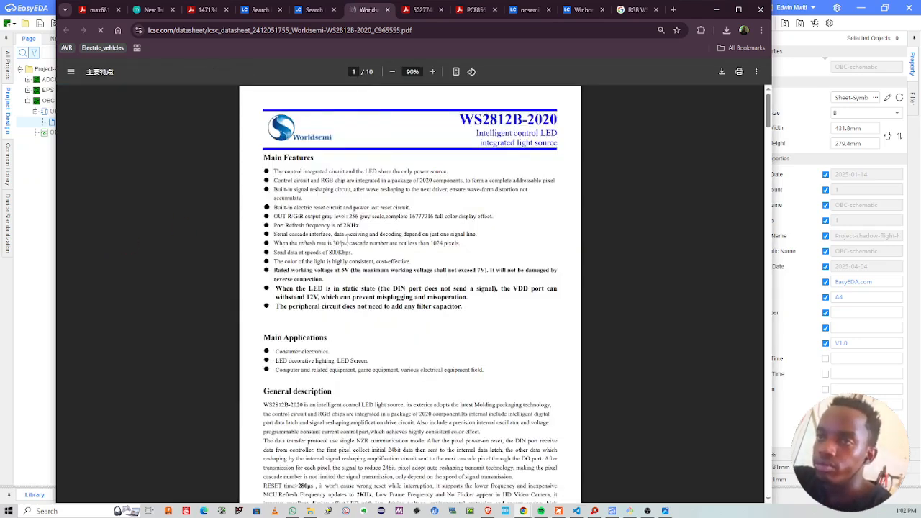
Step: Check the VDD supply requirement in the datasheet's PIN Function table and return to the EasyEDA schematic
scroll(348, 238, down, 15)
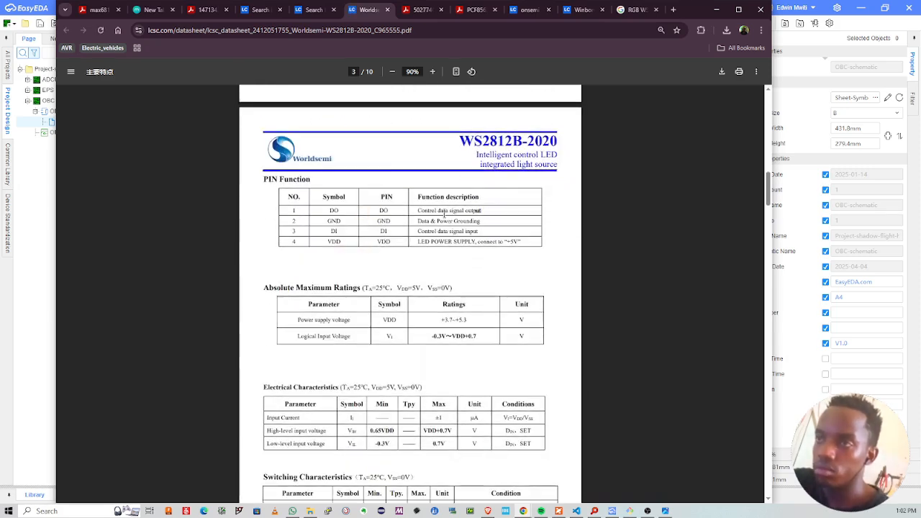
click(455, 232)
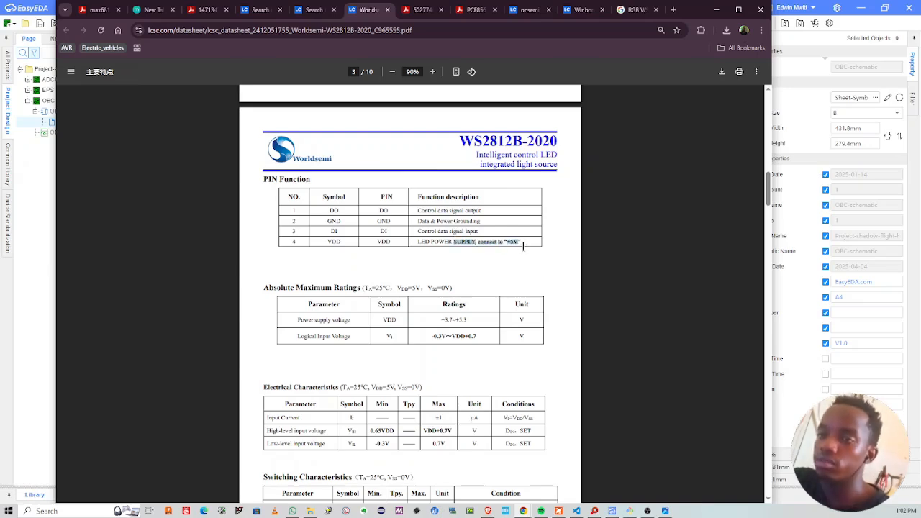
ctrl+scroll(513, 236, up, 3)
click(607, 255)
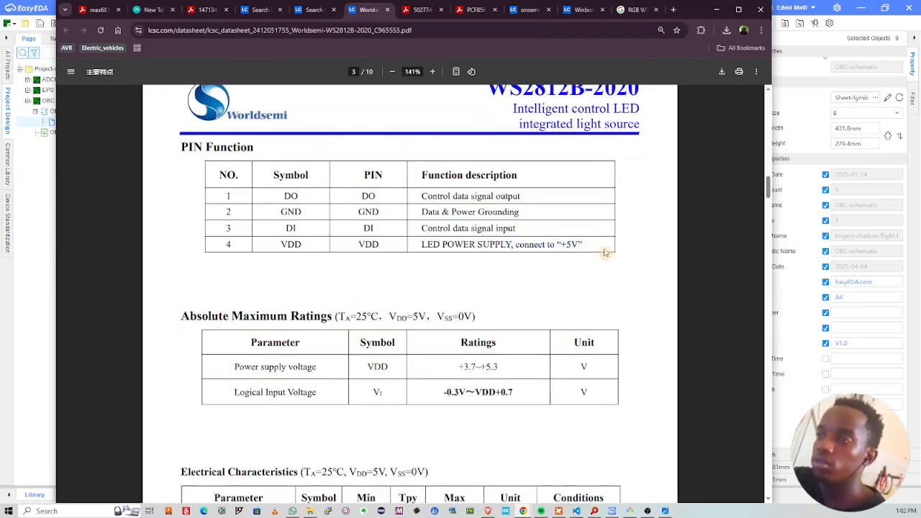
drag(478, 245, 581, 246)
click(590, 246)
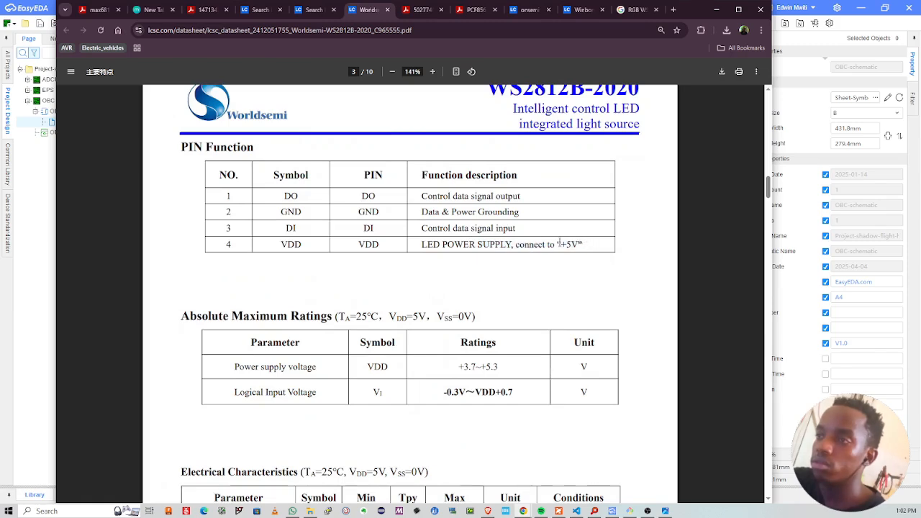
key(alt+Tab)
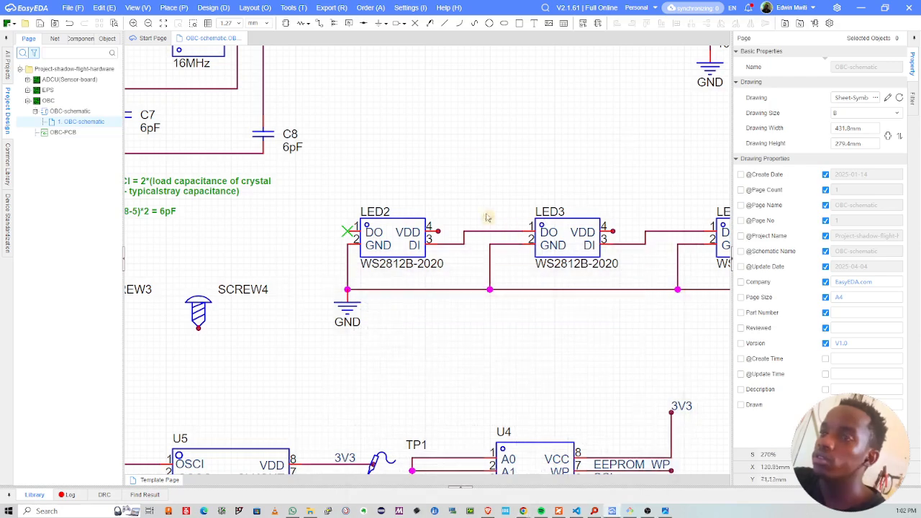
ctrl+scroll(514, 214, down, 2)
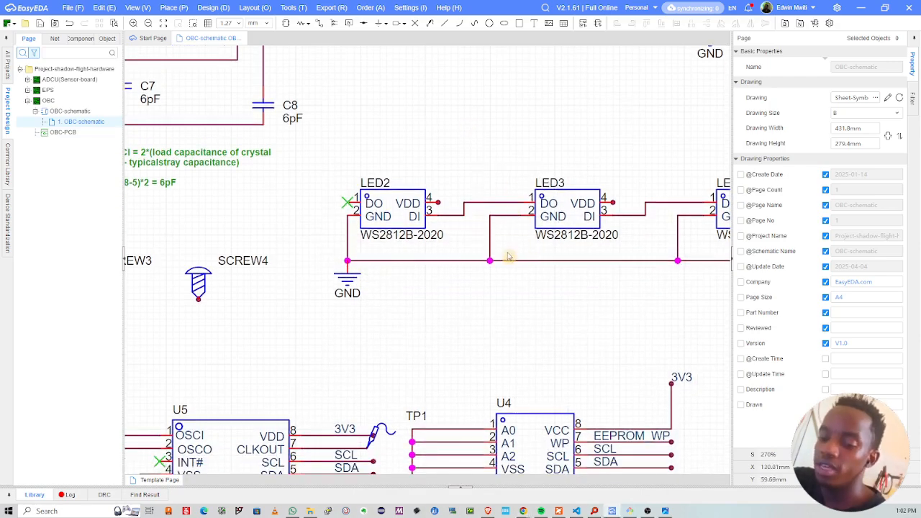
scroll(526, 256, down, 4)
scroll(534, 256, up, 5)
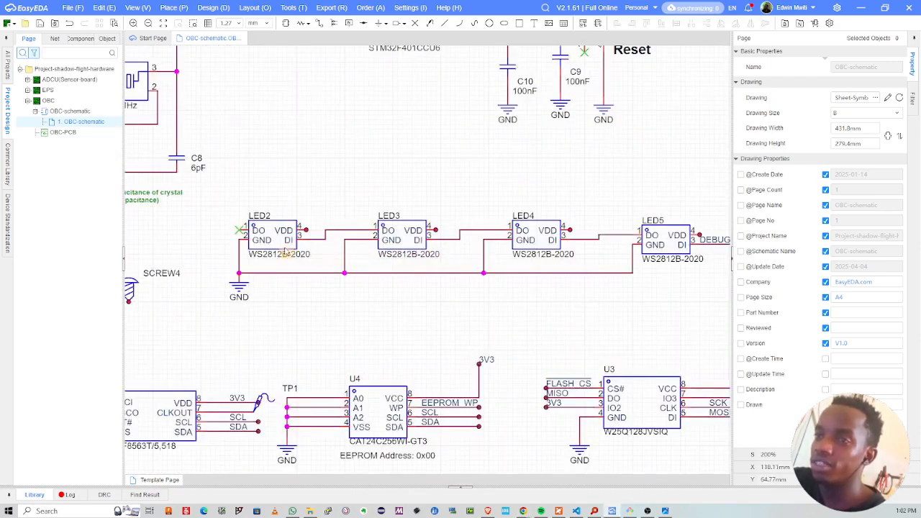
right_drag(500, 273, 428, 280)
right_drag(589, 257, 588, 247)
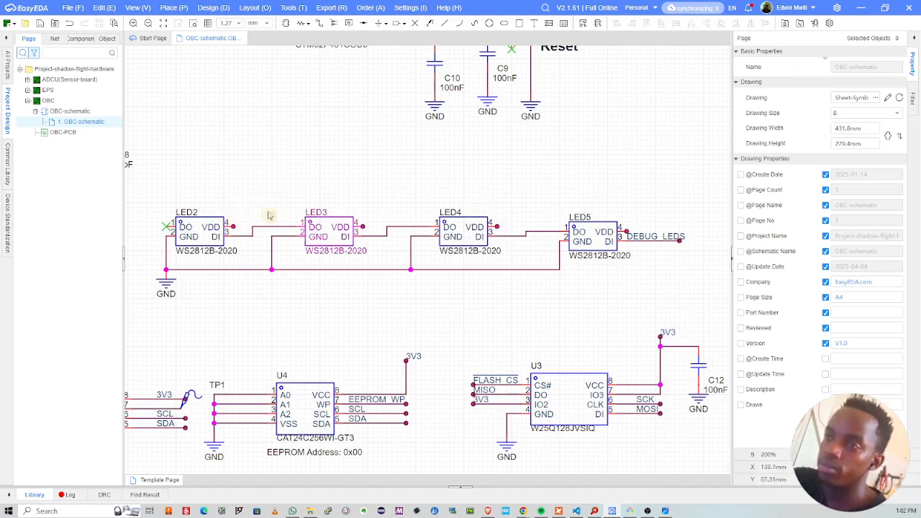
drag(154, 203, 698, 312)
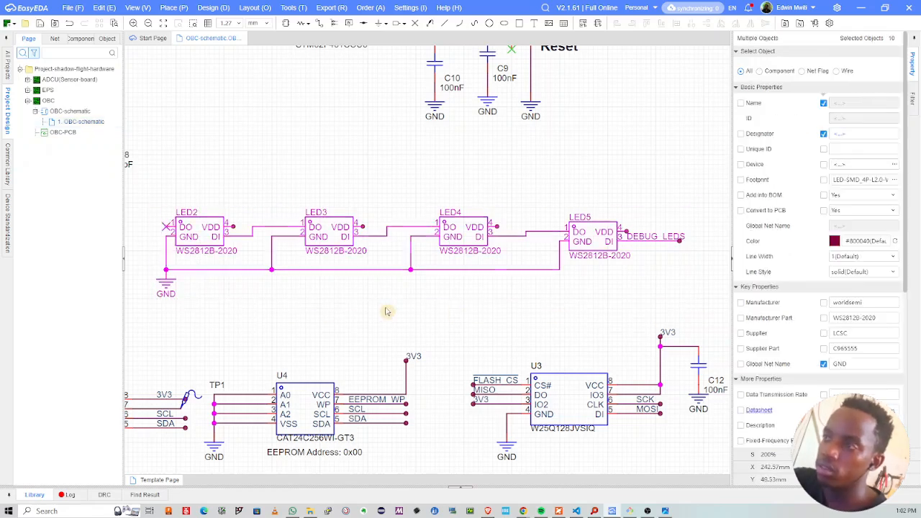
click(388, 313)
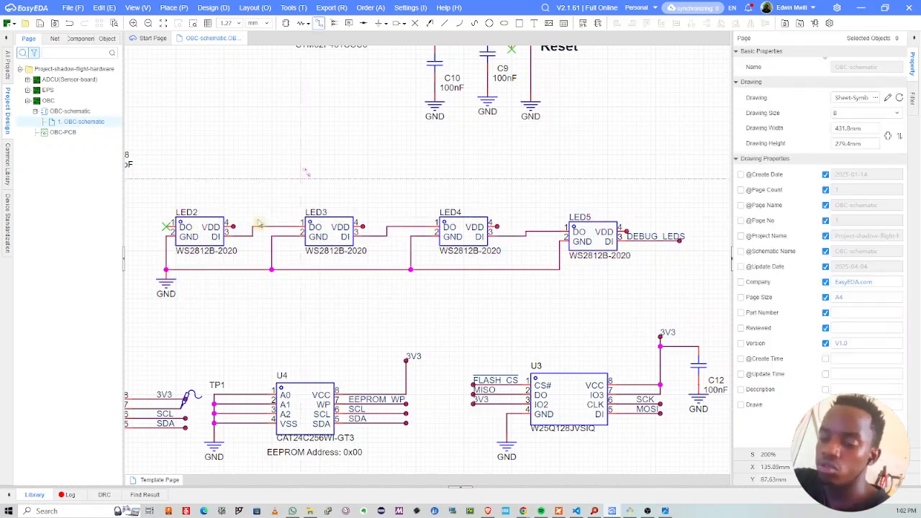
Step: Draw a vertical wire up from LED2's VDD pin and wire LED5's VDD pin across to it as a supply rail
key(alt+w)
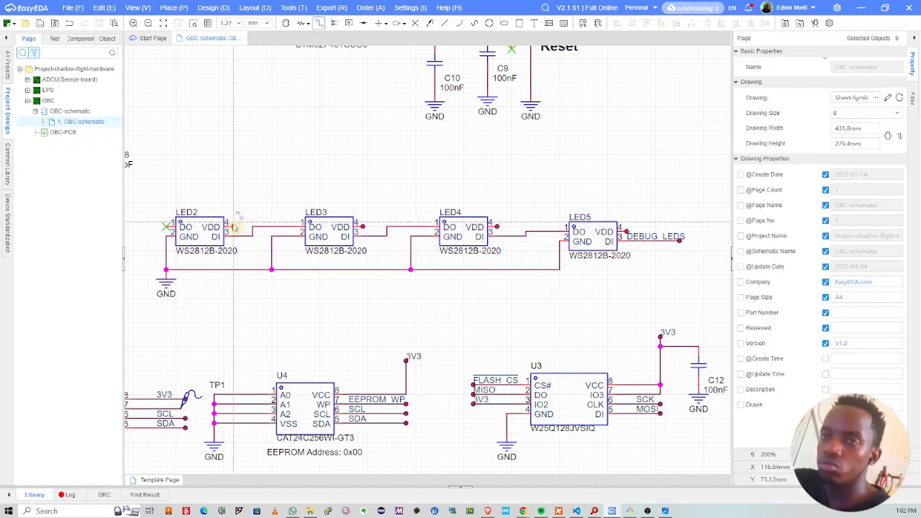
double_click(235, 175)
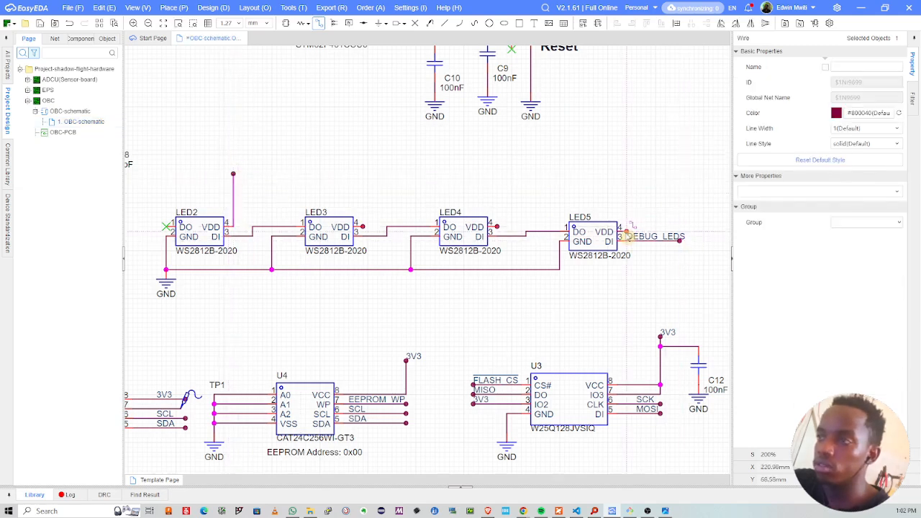
click(627, 228)
click(233, 189)
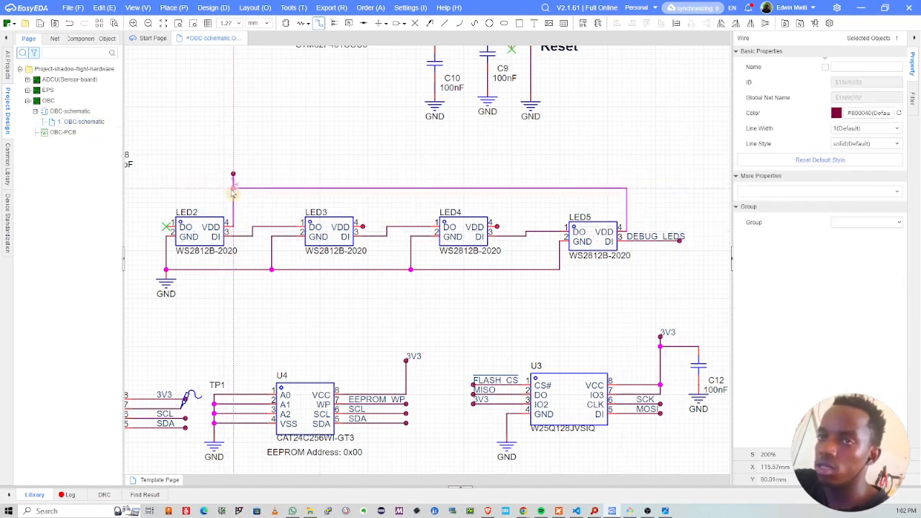
Step: Wire the VDD pins of LED3 and LED4 up to the supply rail above the LEDs
click(363, 227)
click(363, 189)
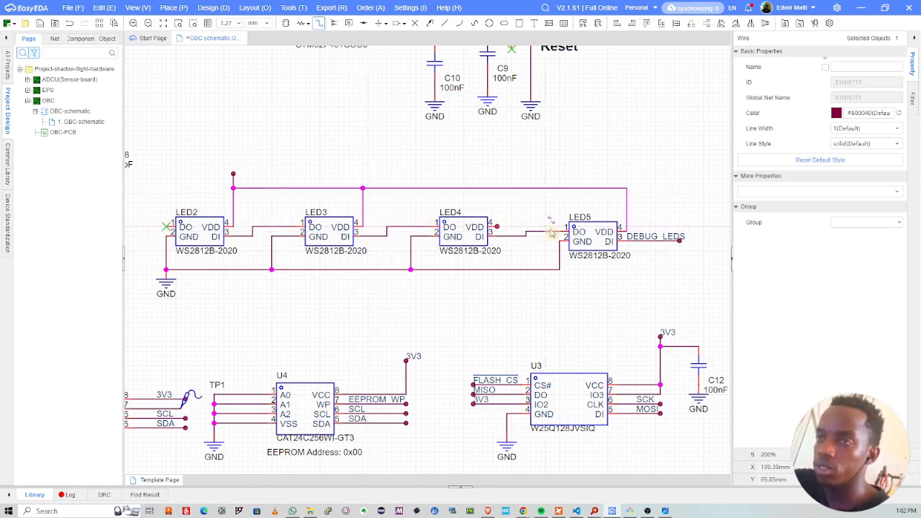
click(497, 228)
click(497, 188)
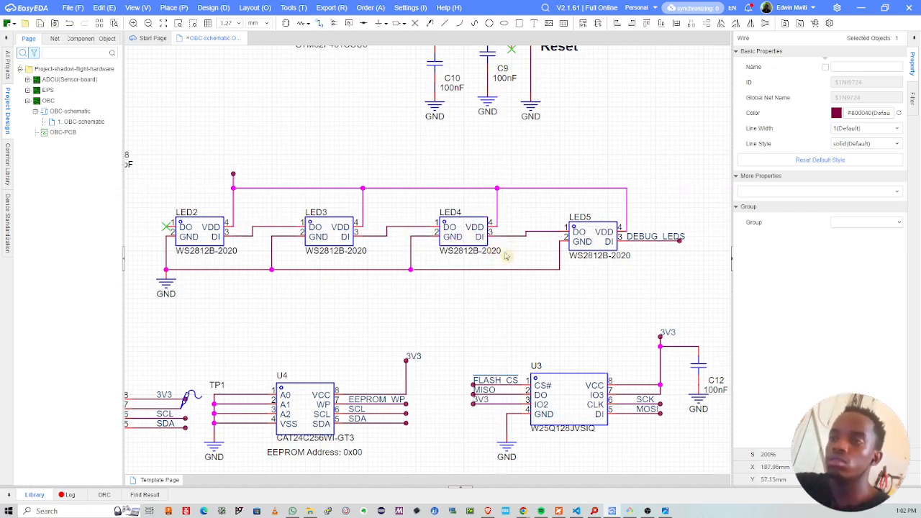
right_drag(354, 279, 380, 281)
click(310, 178)
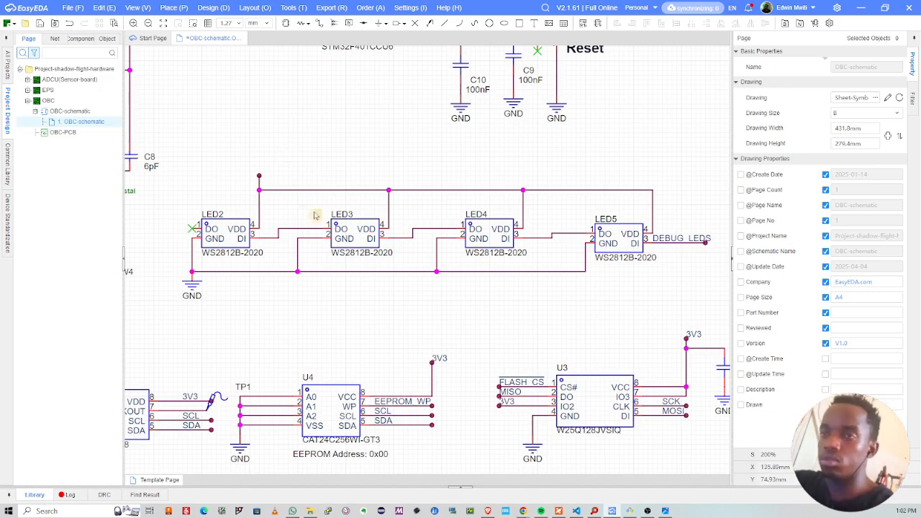
Step: Place a net label on the open end of the supply rail above LED2 and name it 5V
key(alt+n)
scroll(258, 188, up, 5)
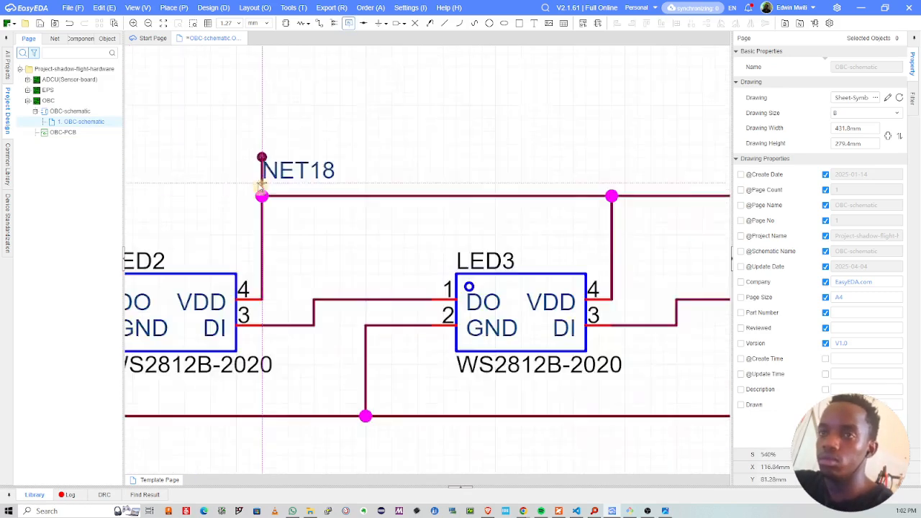
click(262, 157)
double_click(288, 153)
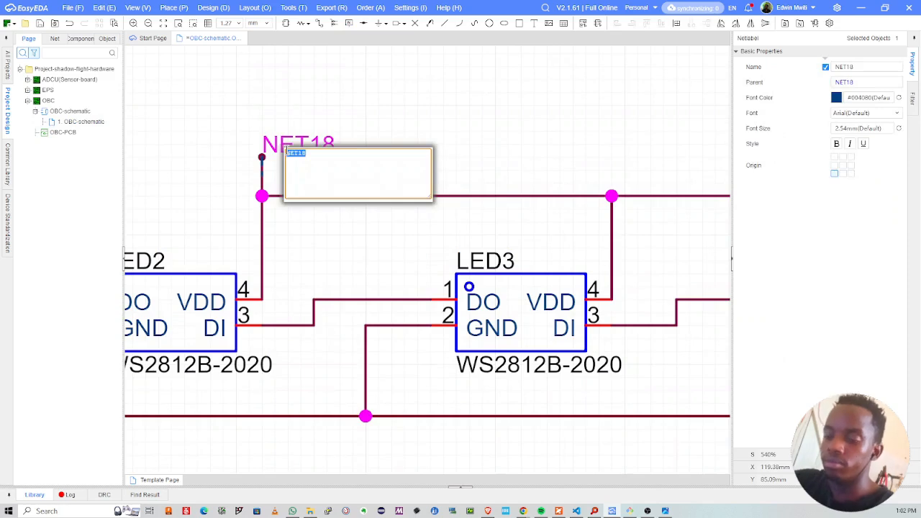
key(Return)
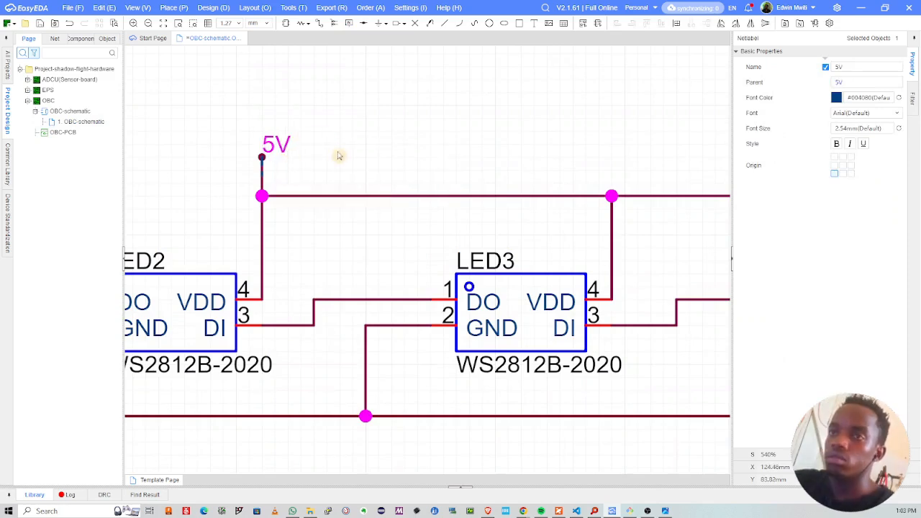
Step: Rename the supply rail's net label to +5V and save the schematic
double_click(277, 152)
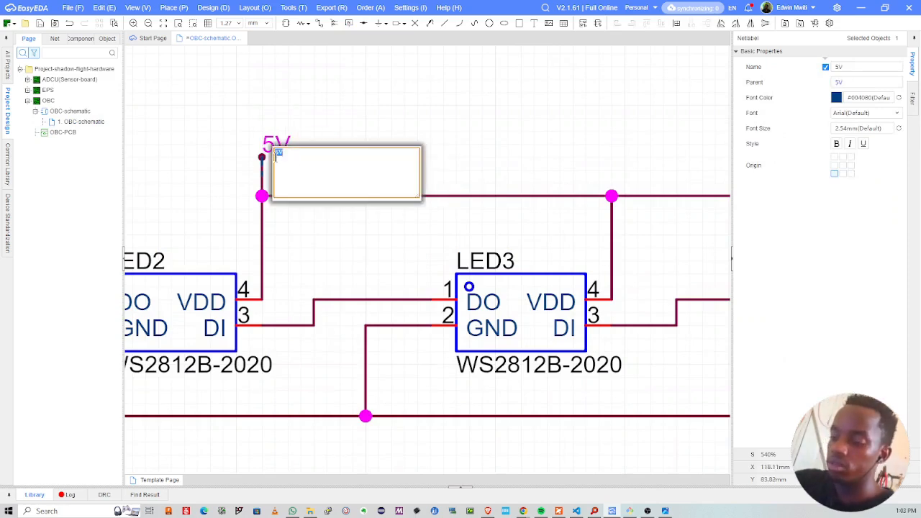
key(Return)
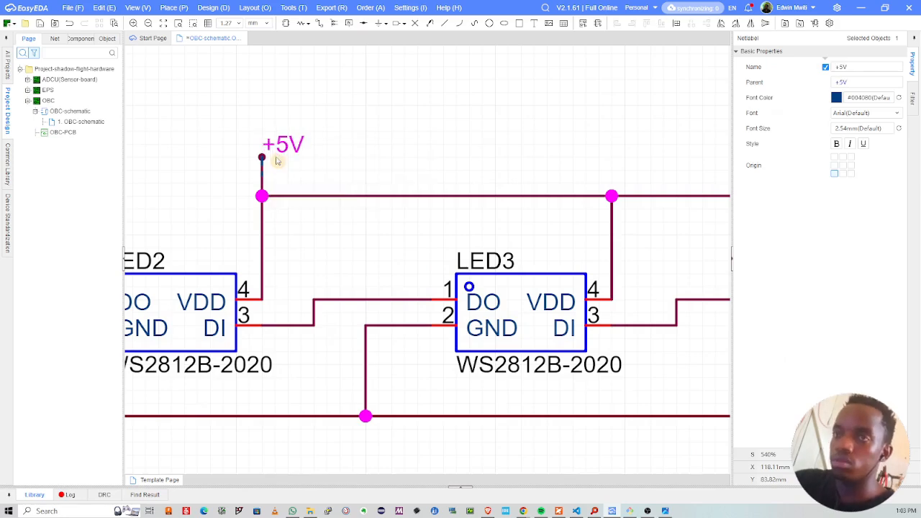
click(402, 156)
scroll(371, 187, down, 2)
key(ctrl+s)
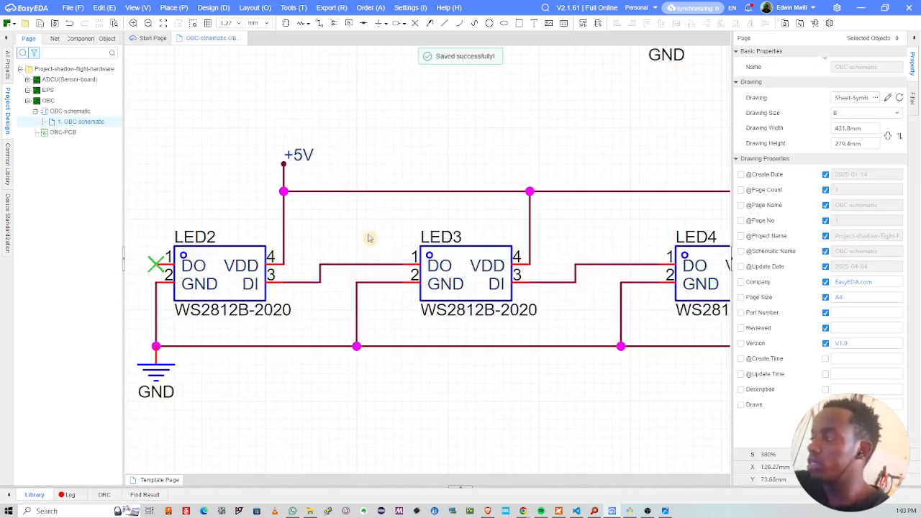
Step: Copy the 100nF capacitor C9 and place the copy on the +5V rail beside LED2's supply label
scroll(365, 245, down, 1)
right_drag(394, 199, 409, 174)
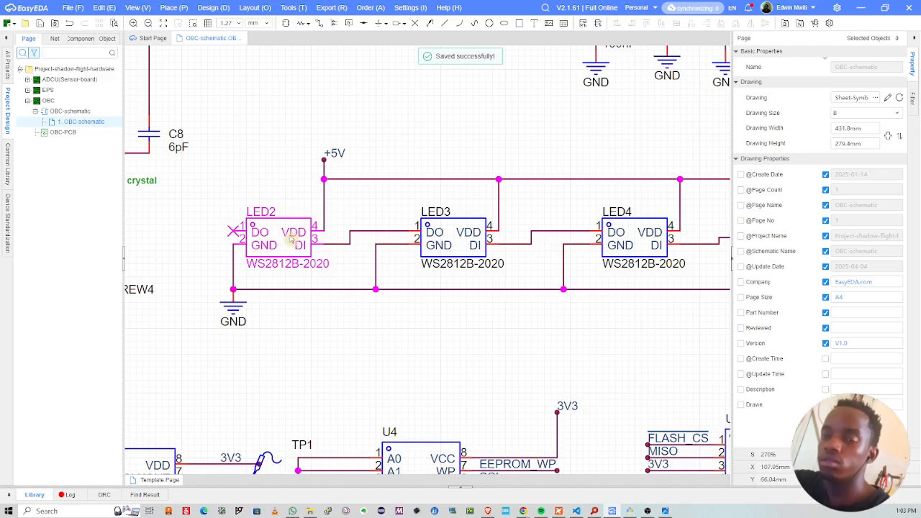
scroll(352, 288, down, 1)
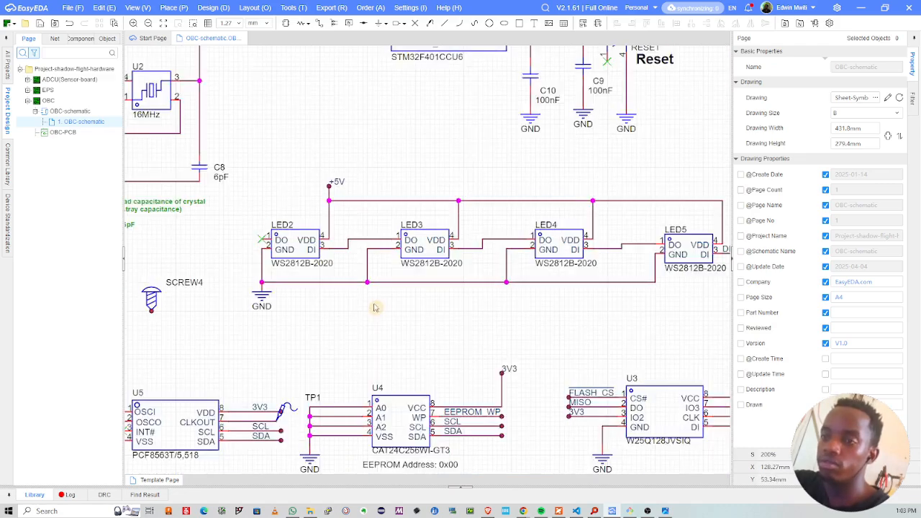
right_drag(374, 307, 352, 230)
scroll(469, 317, down, 1)
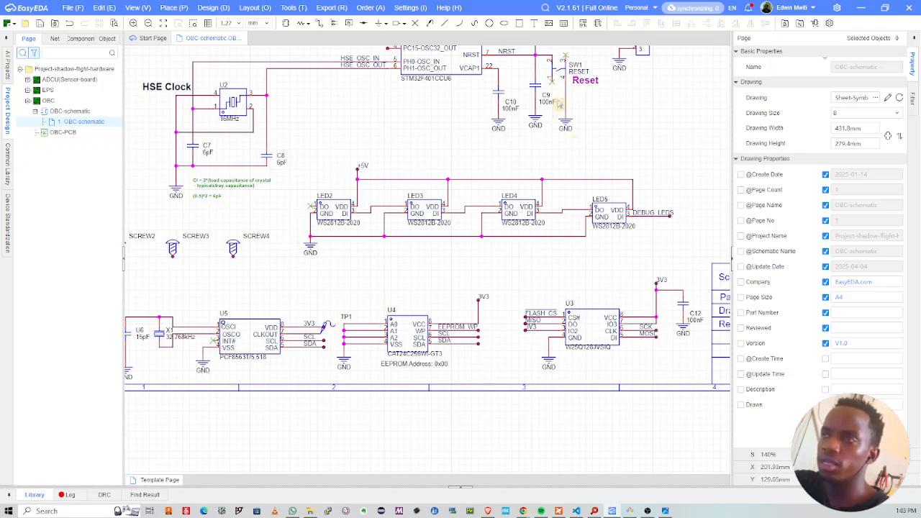
click(534, 88)
key(ctrl+c)
key(ctrl+v)
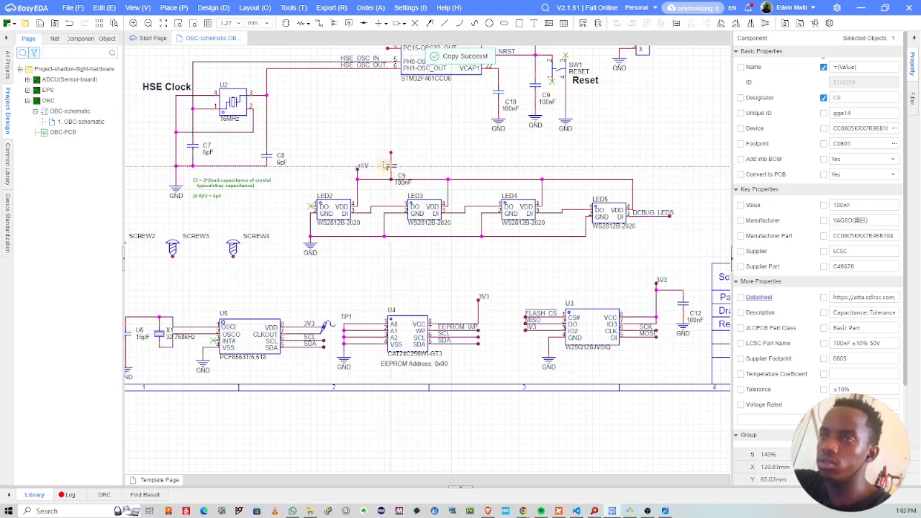
scroll(378, 162, up, 3)
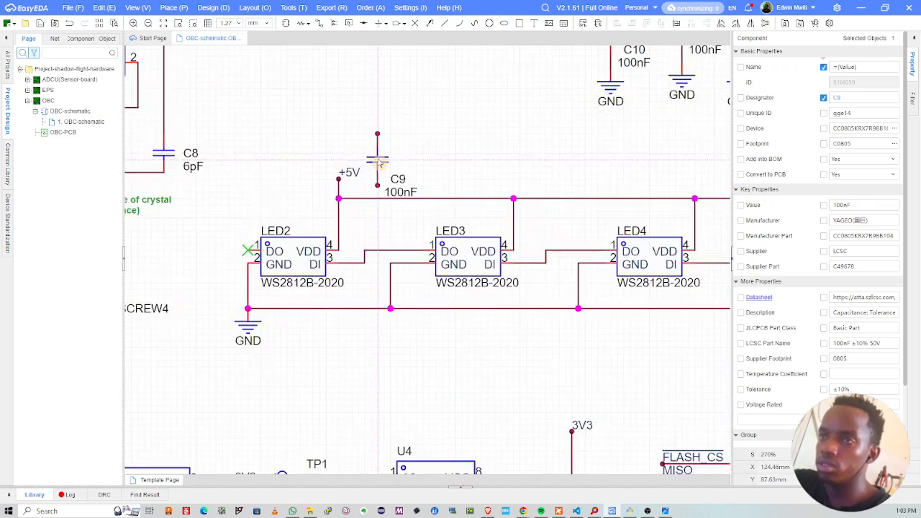
click(379, 180)
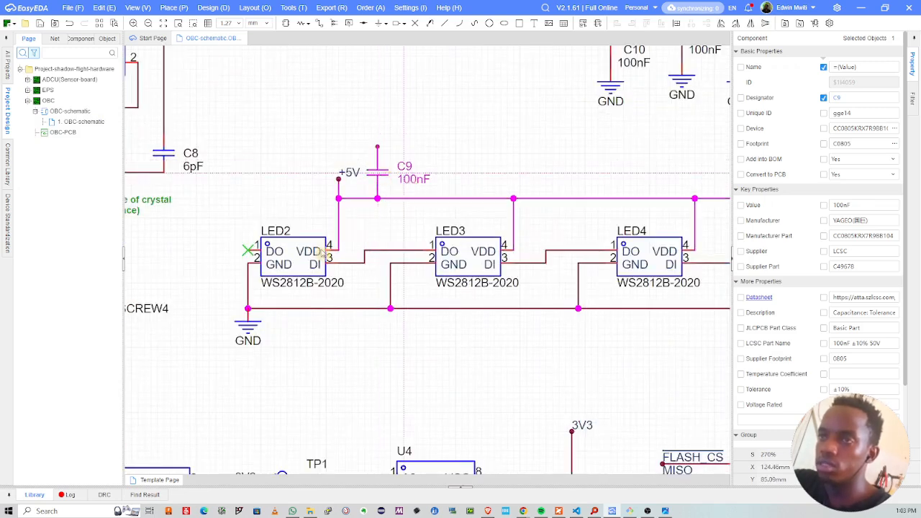
scroll(431, 270, down, 3)
right_drag(366, 288, 356, 288)
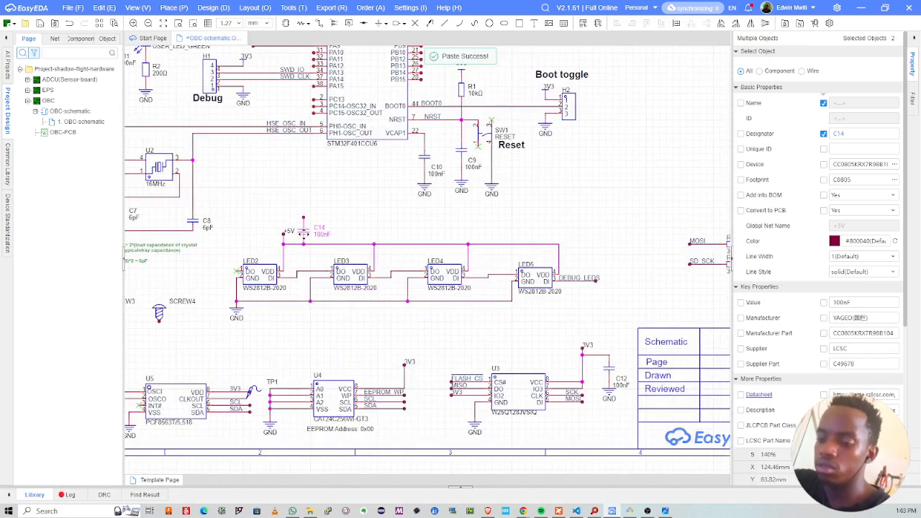
scroll(310, 235, up, 3)
key(ctrl+c)
key(ctrl+v)
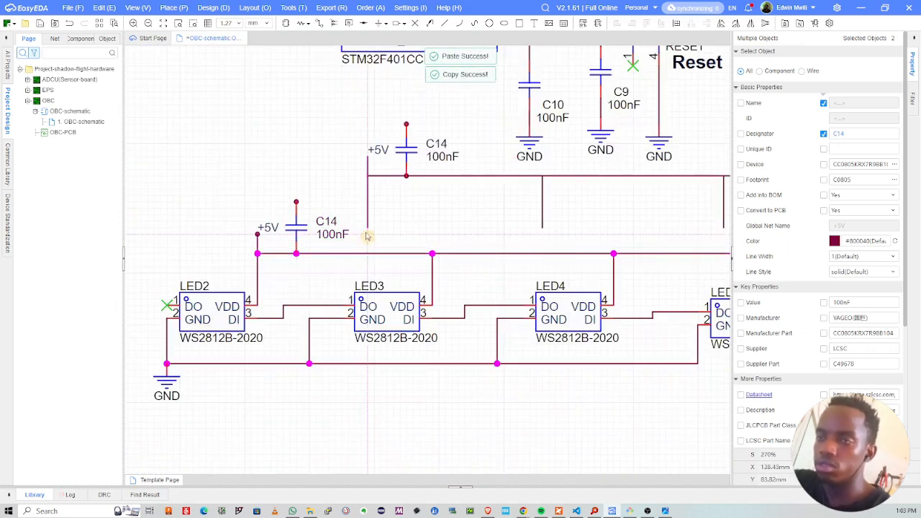
key(Escape)
Step: Copy only capacitor C14 and place the copy on the +5V rail above LED3's VDD wire
click(299, 231)
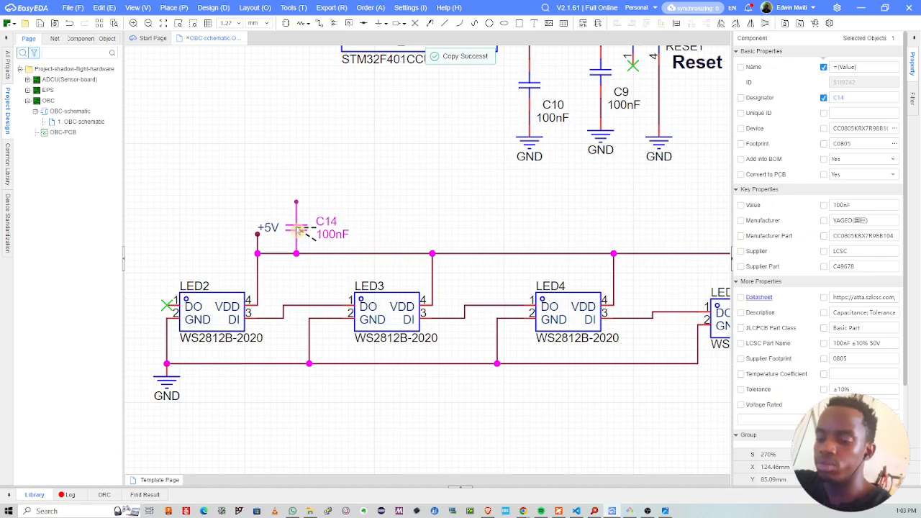
key(ctrl+v)
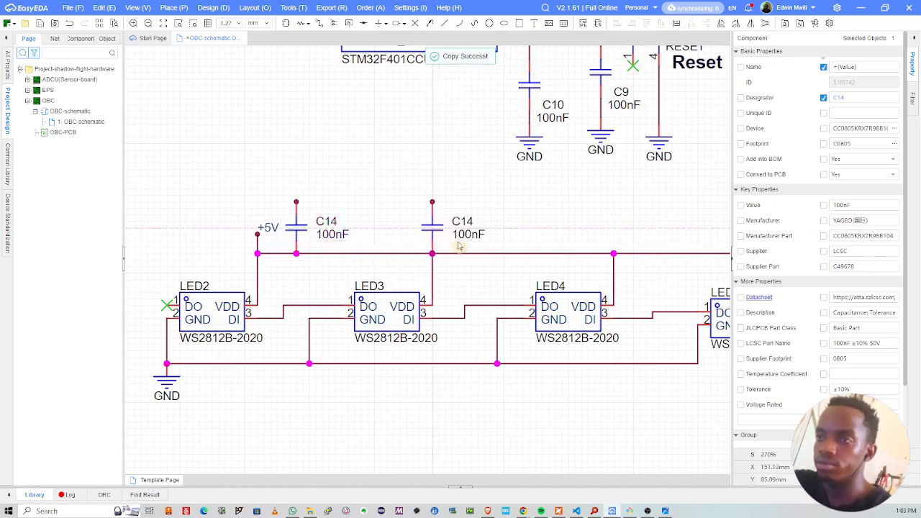
click(433, 229)
Step: Place two more copies of the 100nF capacitor on the +5V rail, above the VDD wires of LED4 and LED5
right_drag(475, 277, 345, 287)
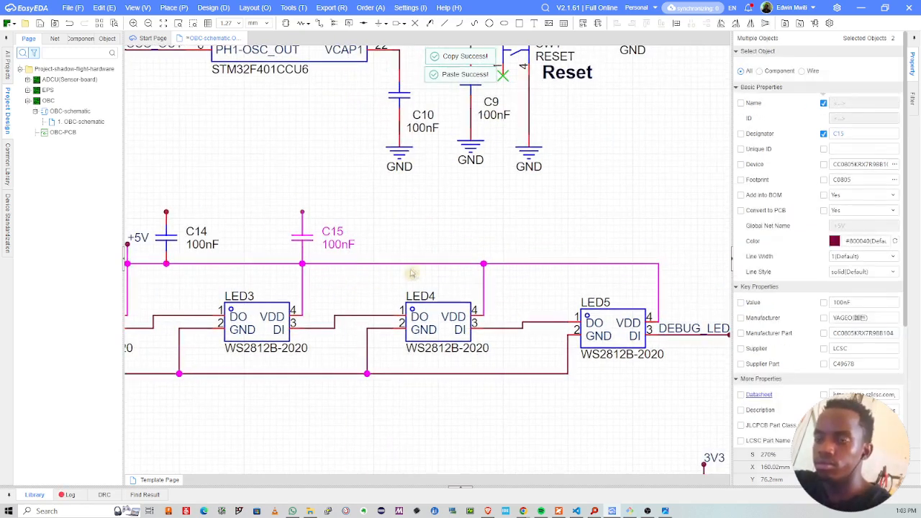
key(ctrl+v)
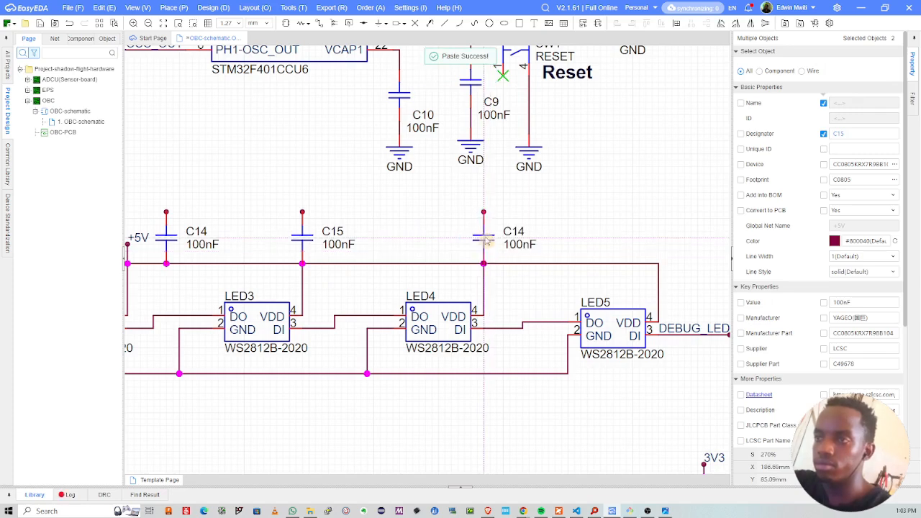
click(483, 237)
right_drag(535, 290, 467, 302)
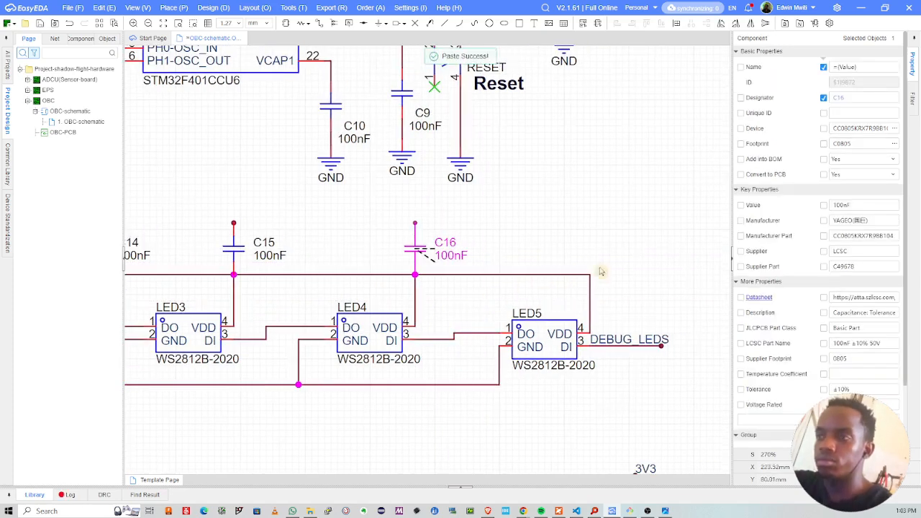
key(ctrl+v)
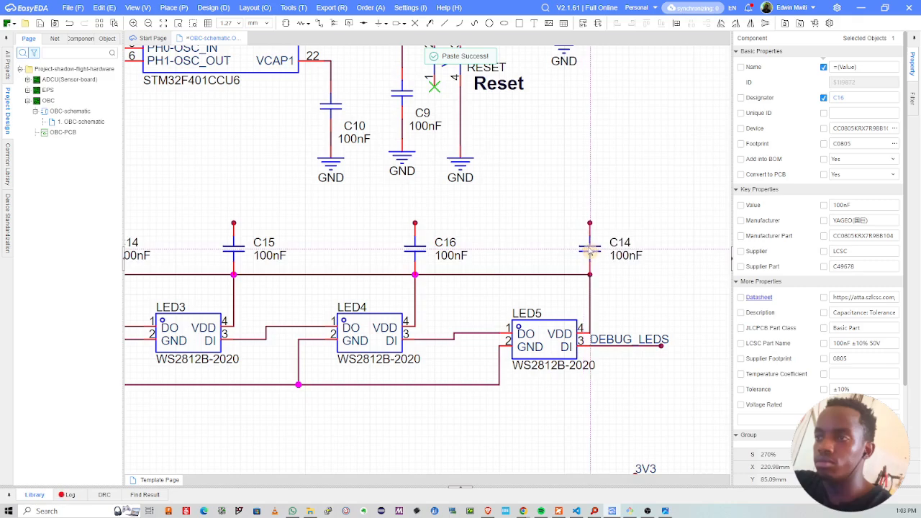
click(590, 250)
Step: Copy the GND flag below LED2, rotate the copy upside down and place it on C14's upper pin
scroll(355, 310, down, 3)
right_drag(366, 314, 409, 312)
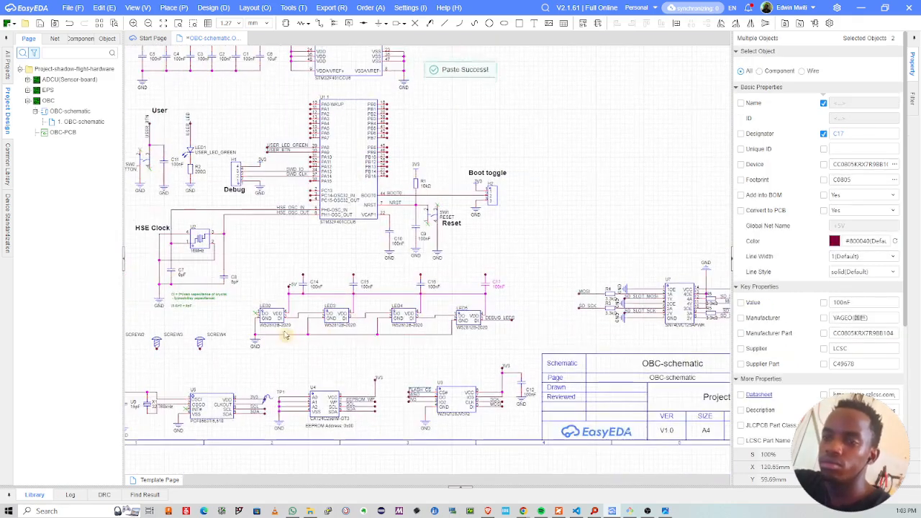
scroll(271, 343, up, 1)
click(245, 353)
key(ctrl+c)
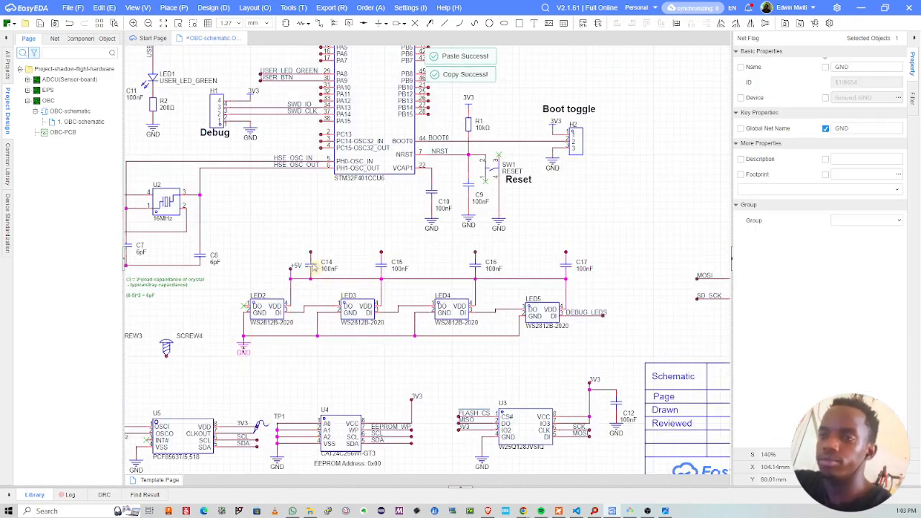
scroll(338, 263, up, 4)
key(ctrl+v)
key(space)
key(space)
key(space)
key(space)
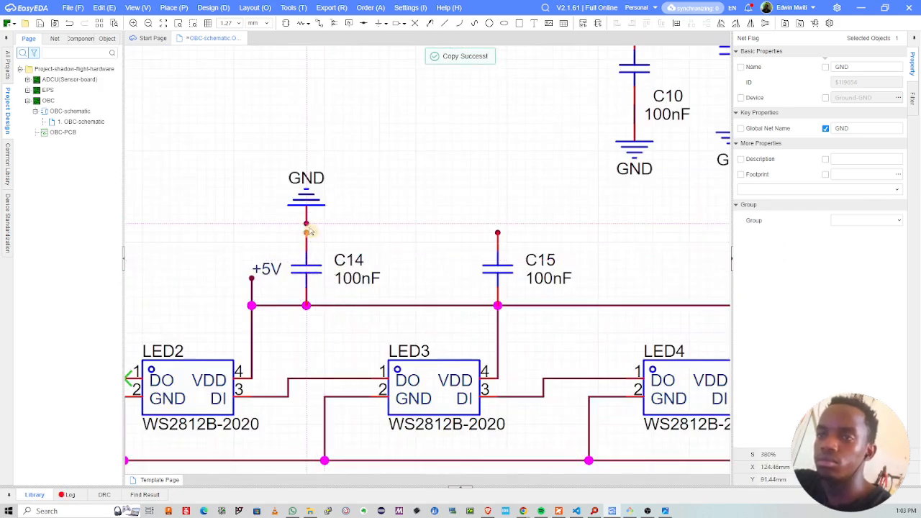
click(308, 234)
click(496, 234)
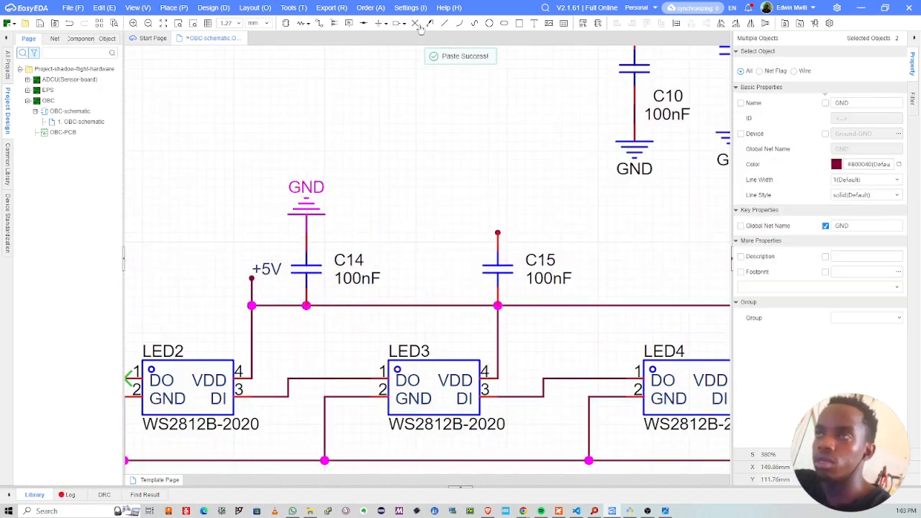
Step: Place upside-down GND flags on the upper pins of capacitors C15, C16 and C17
key(space)
key(space)
click(497, 233)
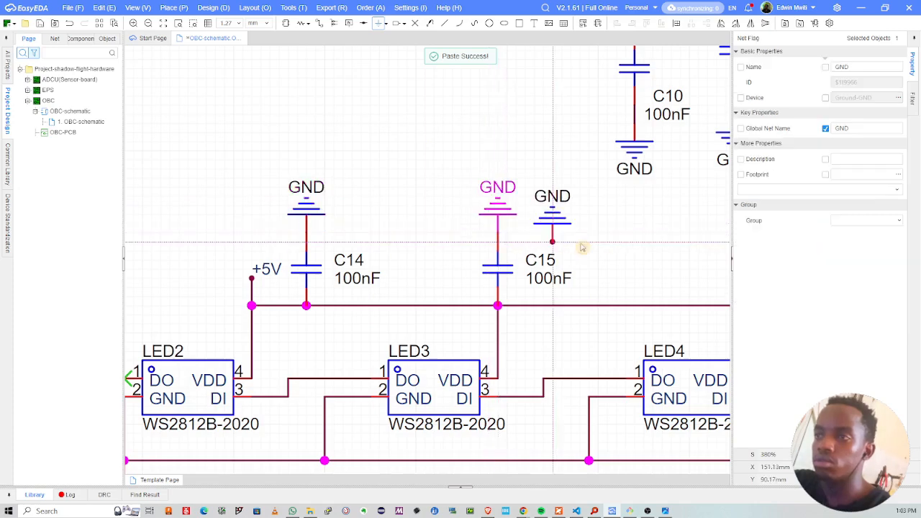
right_drag(590, 249, 334, 267)
right_drag(519, 264, 269, 284)
click(468, 264)
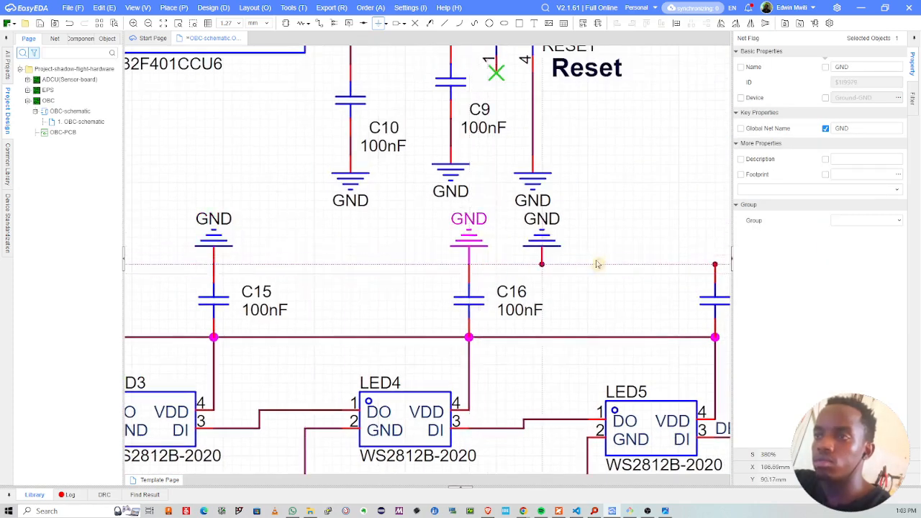
right_drag(597, 264, 400, 290)
scroll(515, 297, down, 5)
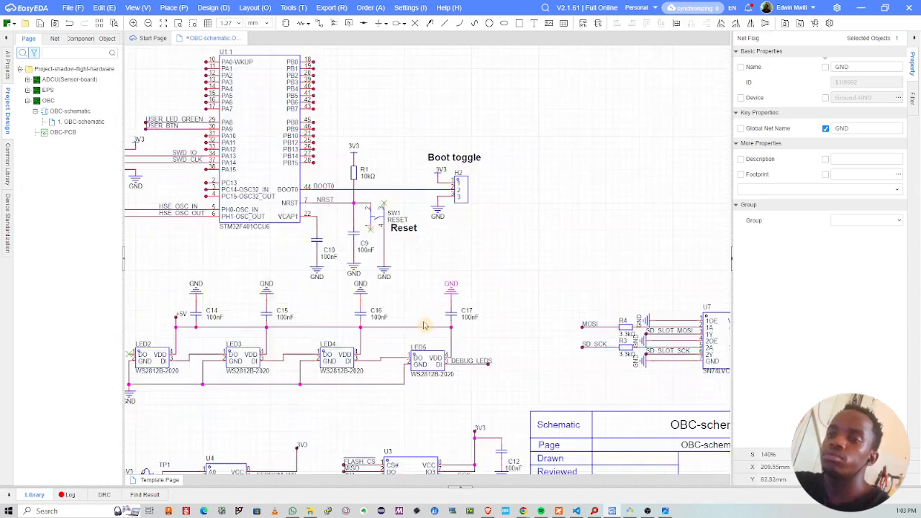
click(469, 360)
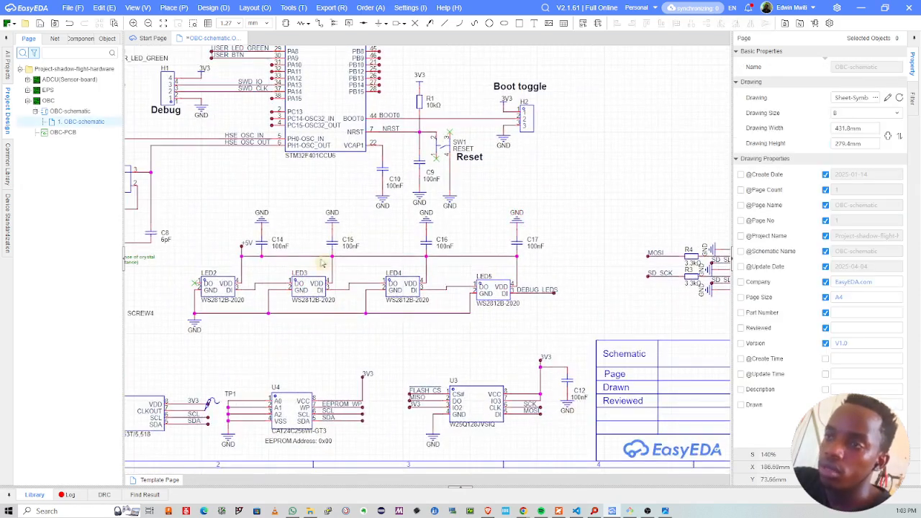
Step: Try to move capacitors C14 to C17 and their GND flags down closer to the LEDs, and undo the move
drag(225, 213, 542, 265)
drag(425, 220, 424, 229)
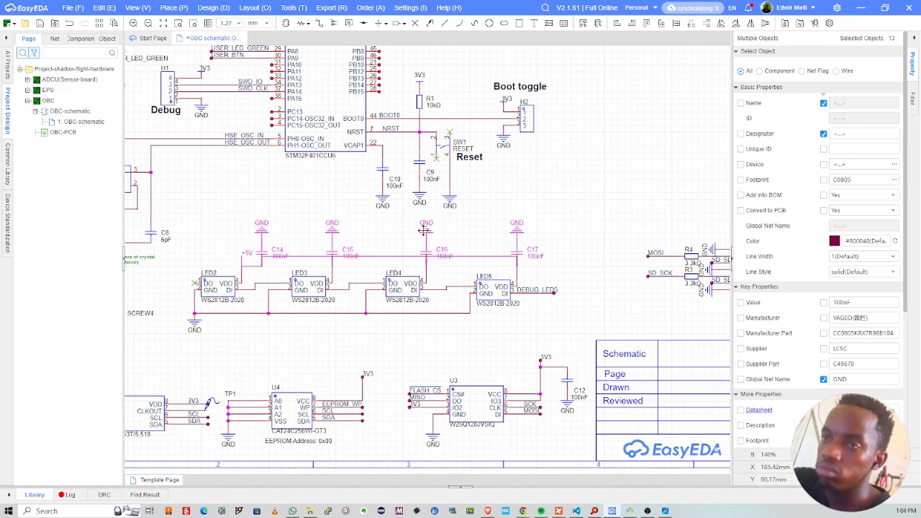
click(386, 256)
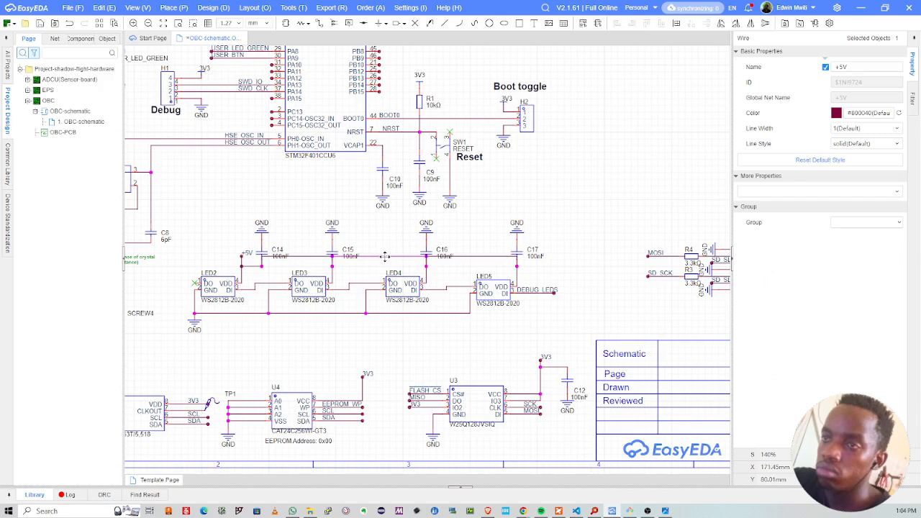
key(ctrl+z)
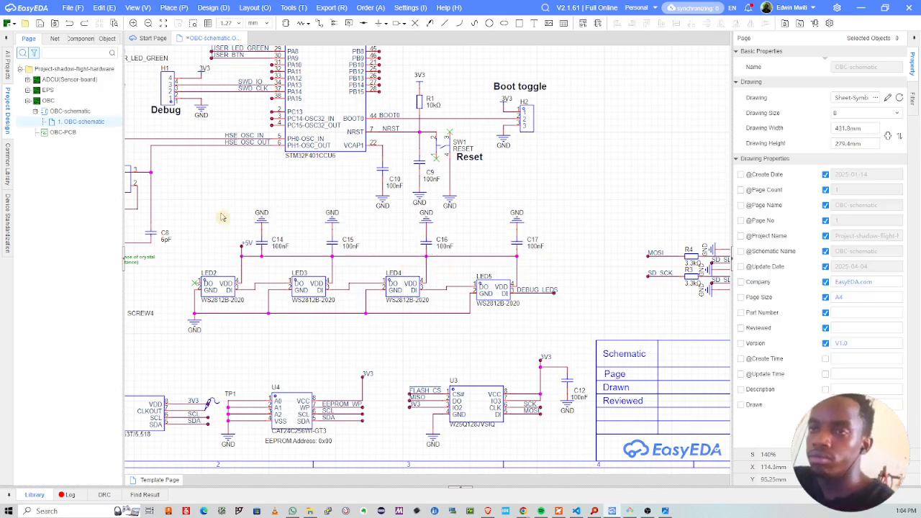
drag(225, 205, 556, 272)
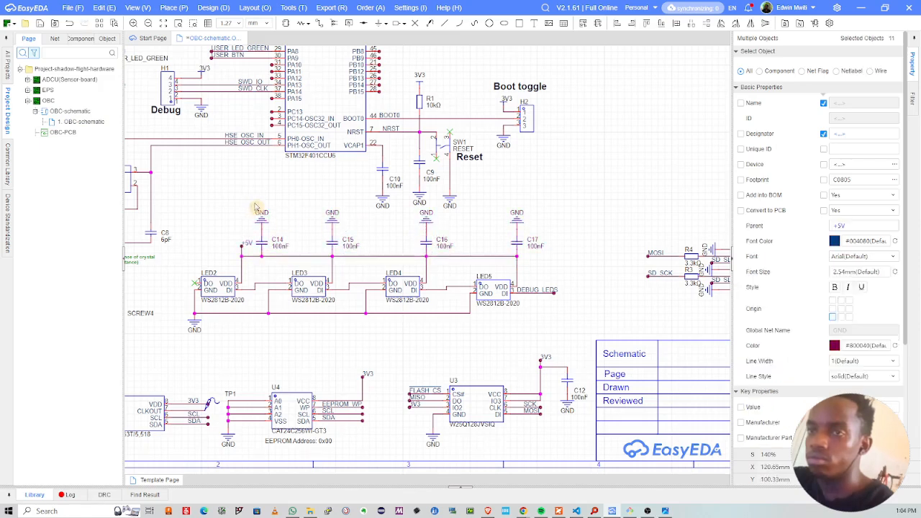
click(367, 280)
Step: Save the OBC schematic
scroll(411, 311, up, 2)
right_drag(412, 312, 418, 306)
key(ctrl+s)
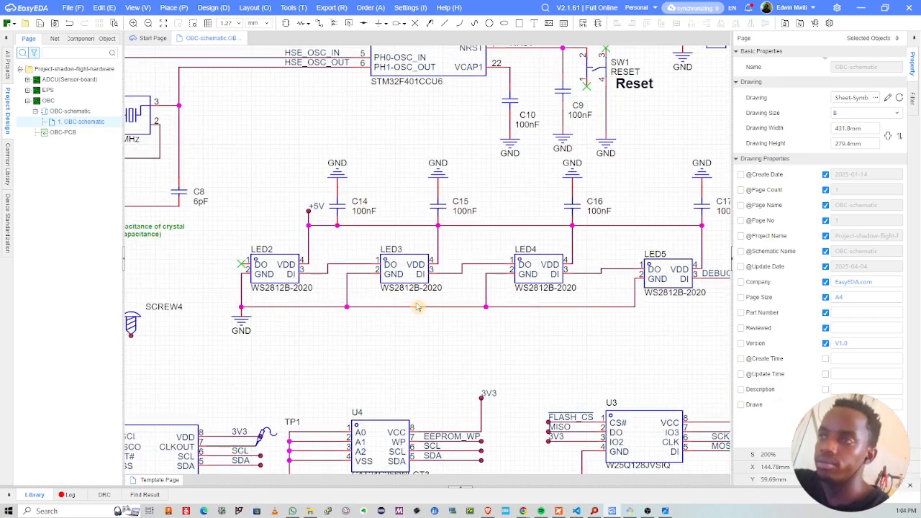
Step: Move the whole debug LED circuit with its capacitors and flags to the free area above the SD card circuit
ctrl+scroll(418, 307, down, 1)
ctrl+scroll(633, 331, down, 2)
scroll(561, 303, down, 2)
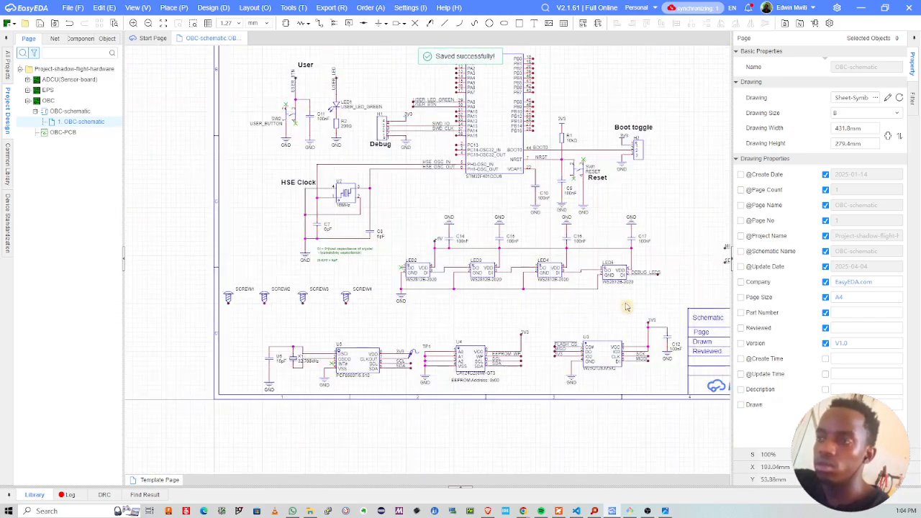
right_drag(479, 321, 411, 342)
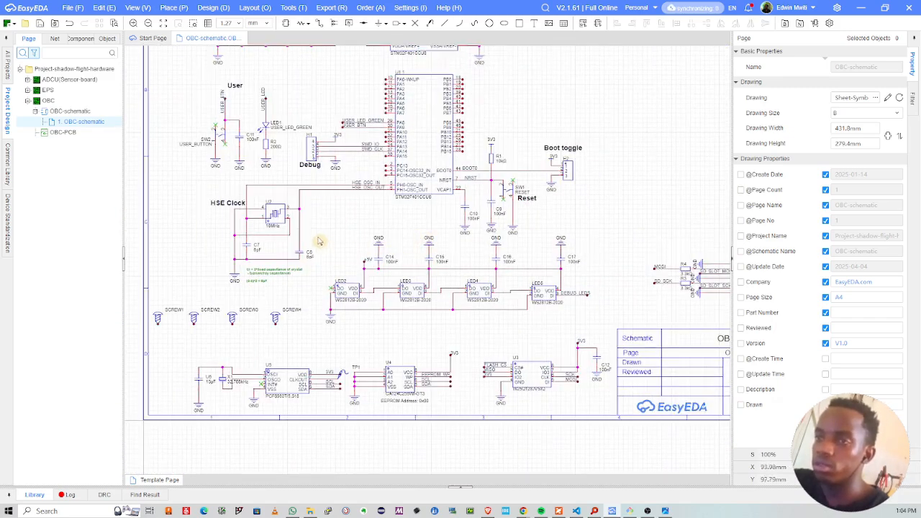
drag(317, 237, 600, 329)
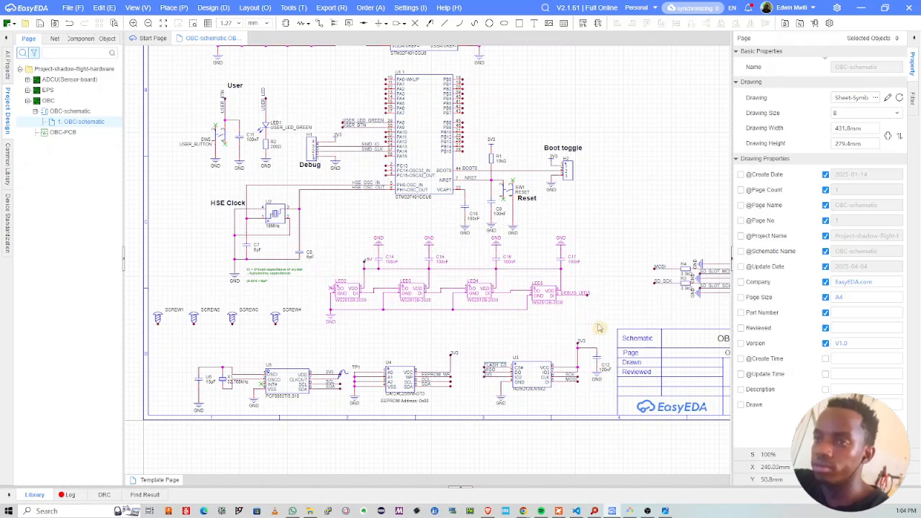
drag(475, 288, 723, 237)
Step: Move the tall two-row bus connector up, away from the relocated debug LED circuit
scroll(530, 288, down, 2)
right_drag(630, 211, 529, 254)
click(601, 246)
drag(601, 246, 608, 180)
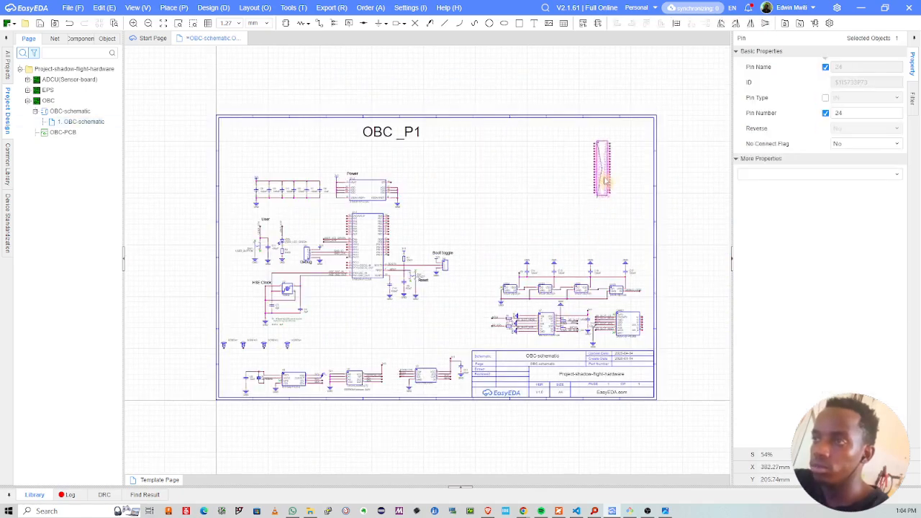
click(609, 215)
Step: Move the power, microcontroller, user, debug, boot, reset and HSE clock circuits together up and slightly left on the sheet
scroll(561, 291, up, 3)
right_drag(489, 353, 434, 322)
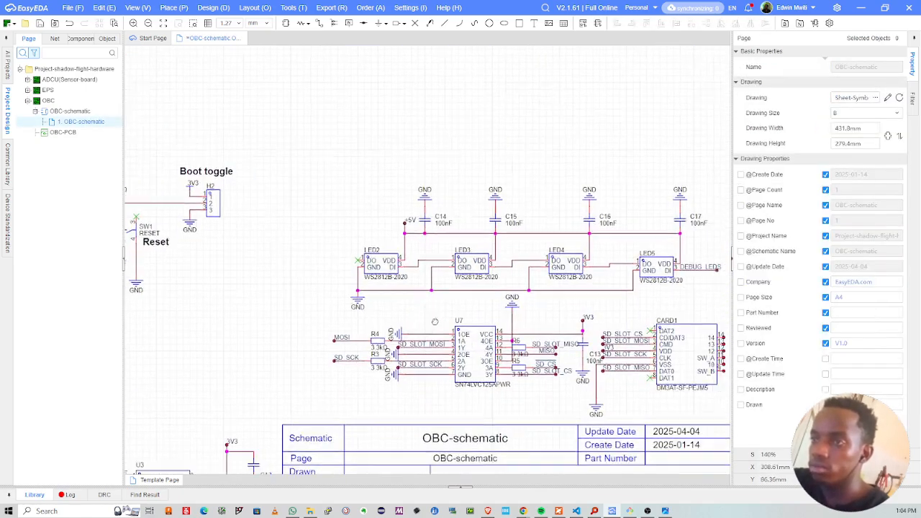
right_drag(492, 310, 412, 322)
scroll(621, 283, up, 7)
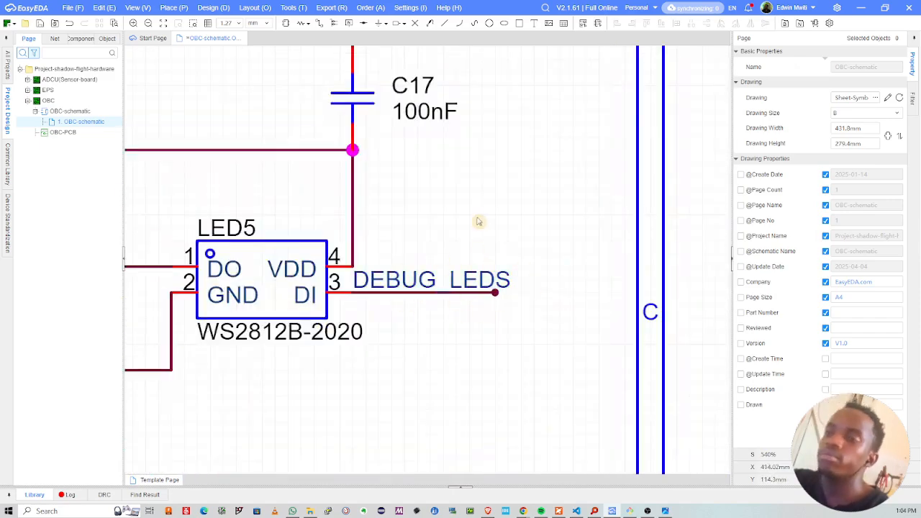
scroll(480, 220, down, 10)
scroll(425, 258, down, 4)
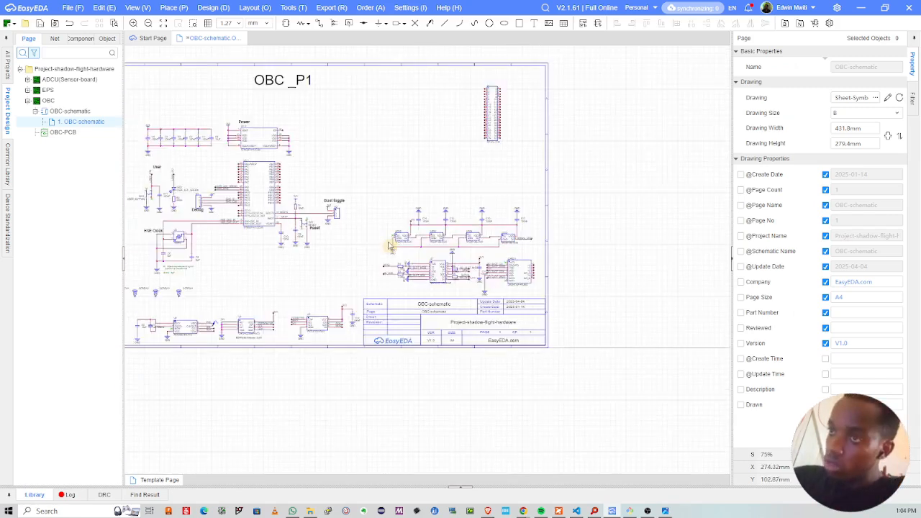
right_drag(362, 235, 417, 231)
drag(364, 121, 379, 123)
drag(263, 179, 422, 267)
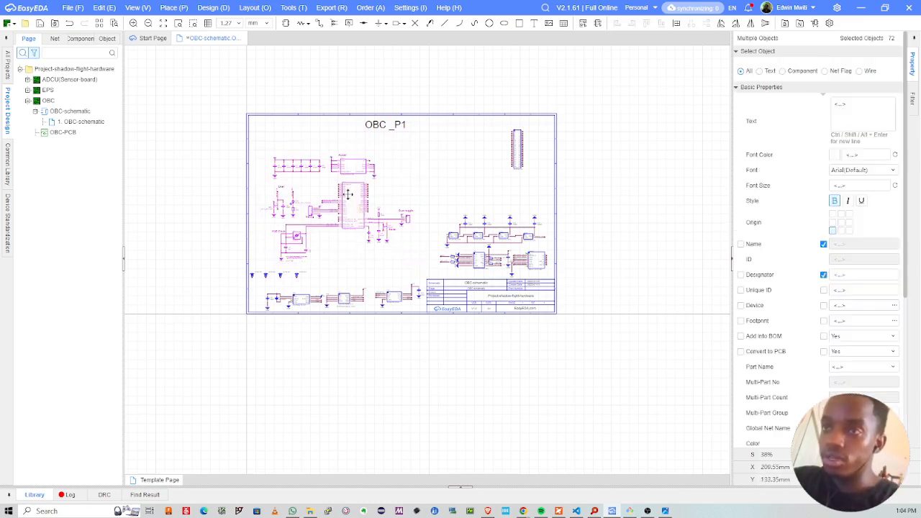
drag(351, 206, 343, 184)
click(435, 191)
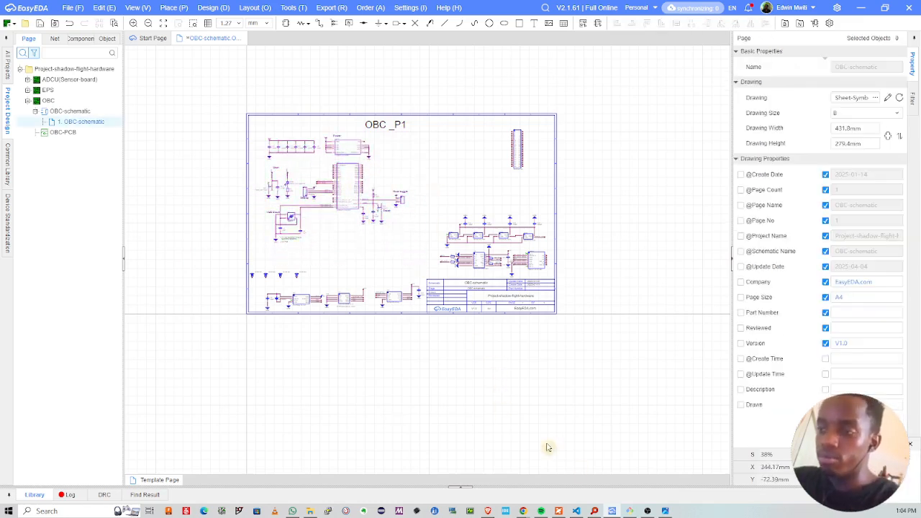
Step: Switch to the image viewer, examine the MCU's debug and monitoring blocks in obc-memory-and-debug.png, and return to the schematic
click(647, 511)
scroll(656, 274, up, 2)
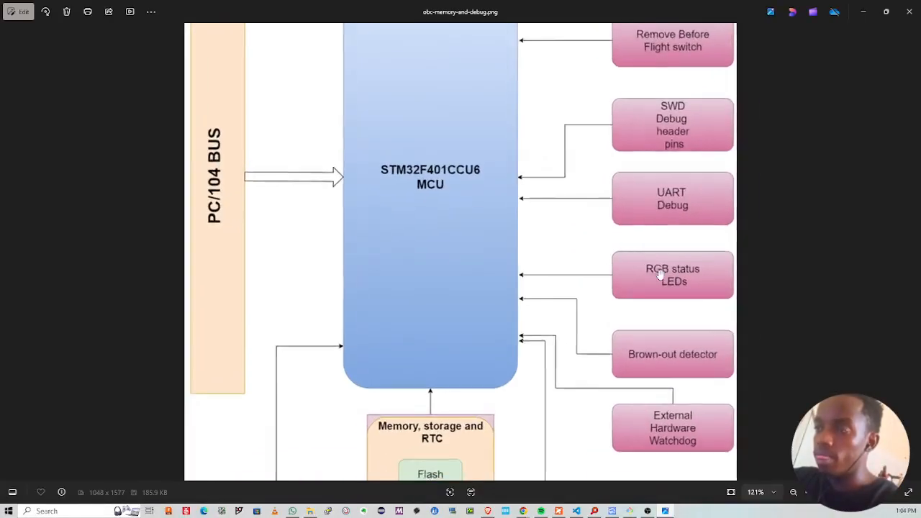
scroll(656, 216, down, 2)
scroll(658, 157, down, 2)
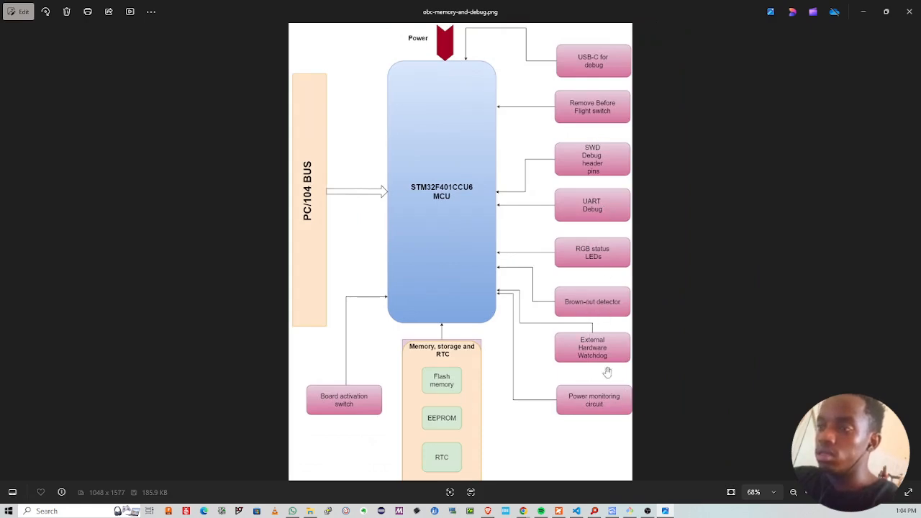
scroll(497, 283, down, 1)
scroll(559, 293, up, 2)
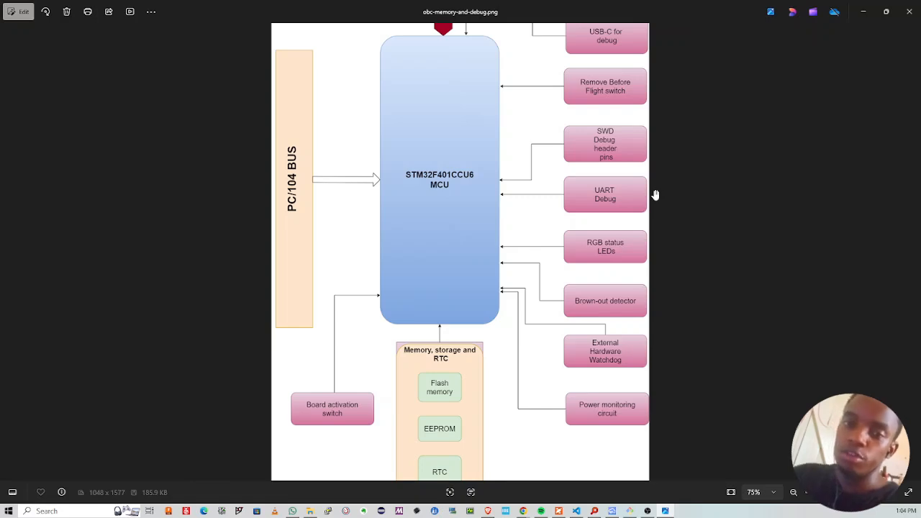
click(863, 12)
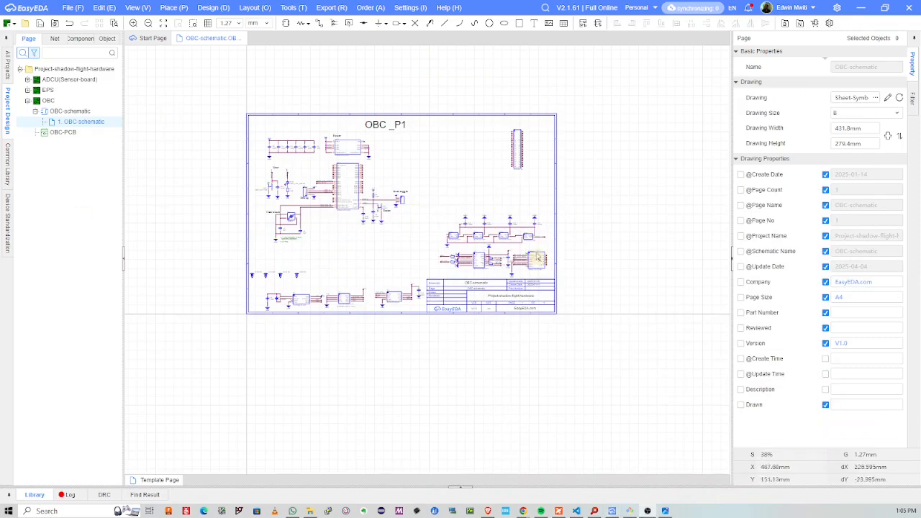
scroll(536, 257, up, 3)
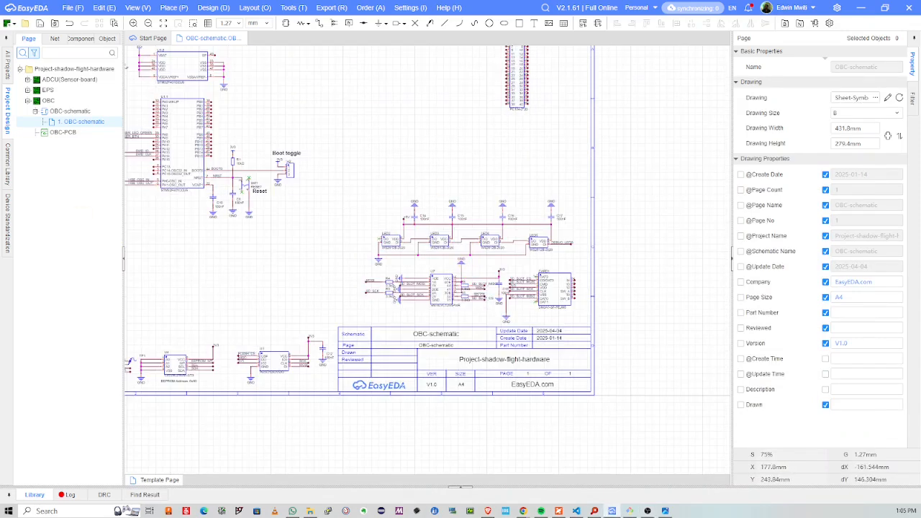